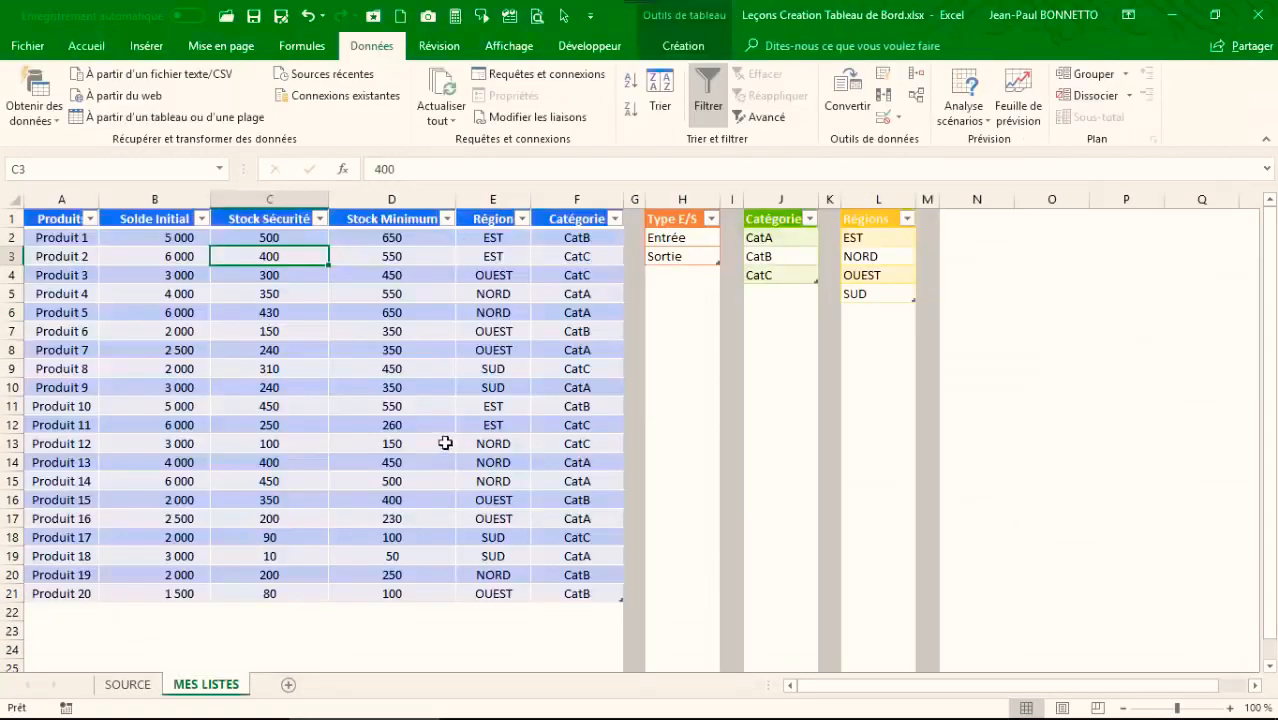
# Step: Check the table names of the product catalogue and the movement, category and region lists on the MES LISTES sheet
pyautogui.click(697, 257)
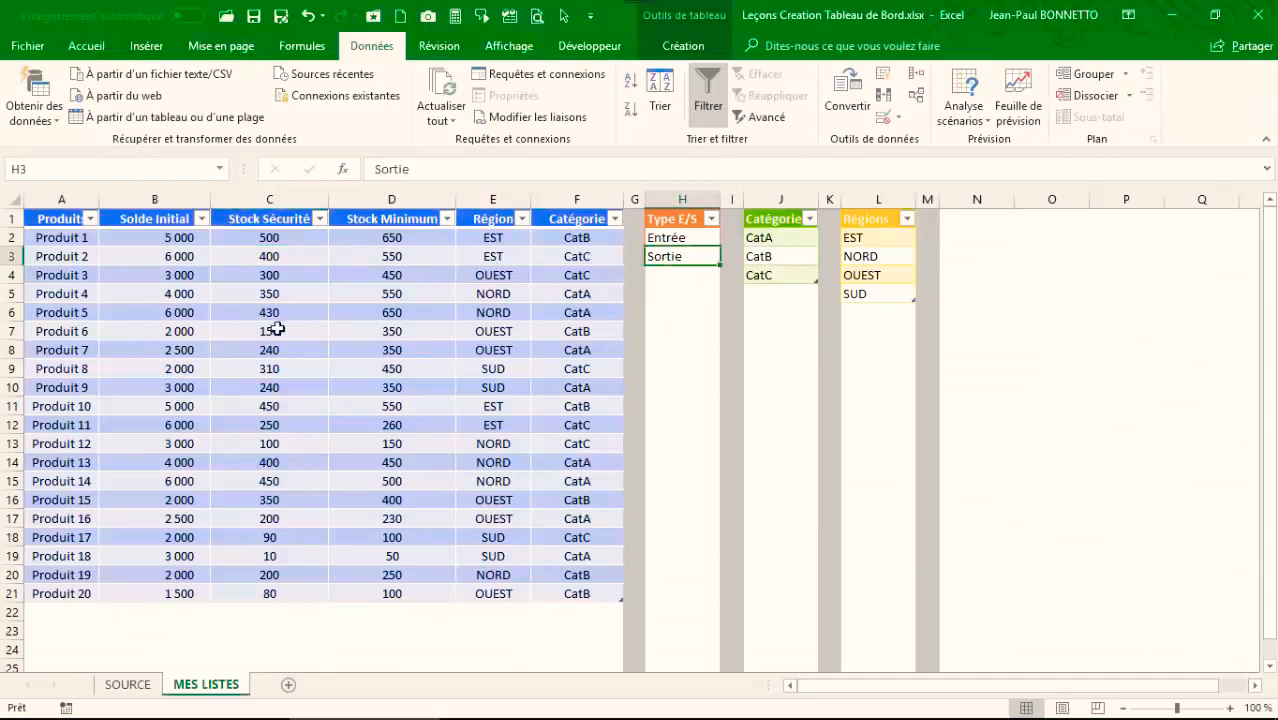
pyautogui.click(300, 276)
pyautogui.click(680, 52)
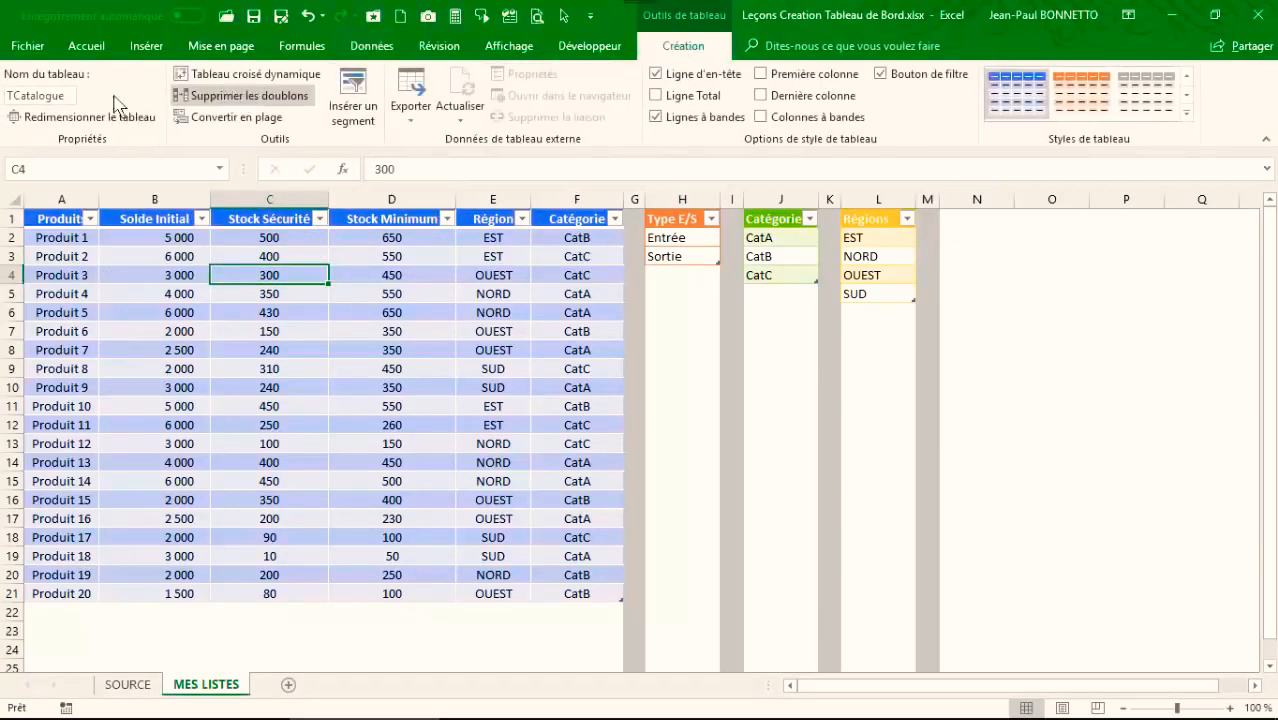
pyautogui.click(708, 240)
pyautogui.click(765, 240)
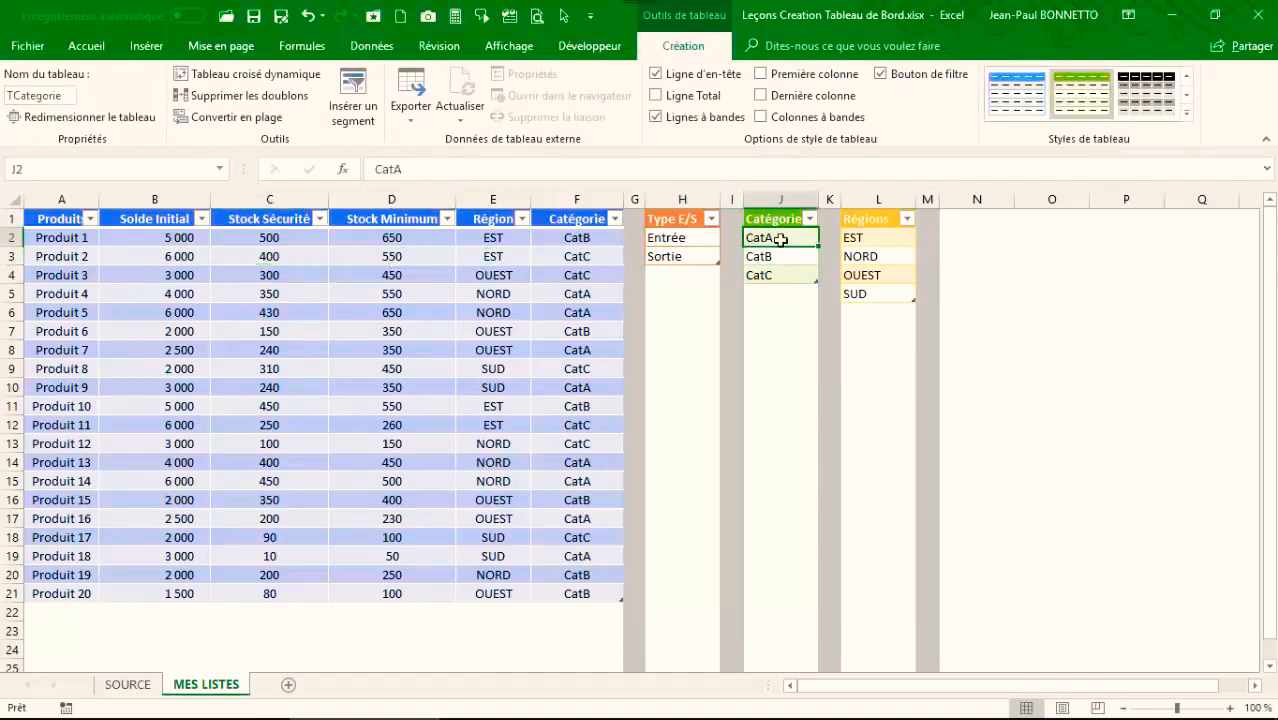
pyautogui.click(870, 256)
pyautogui.click(318, 310)
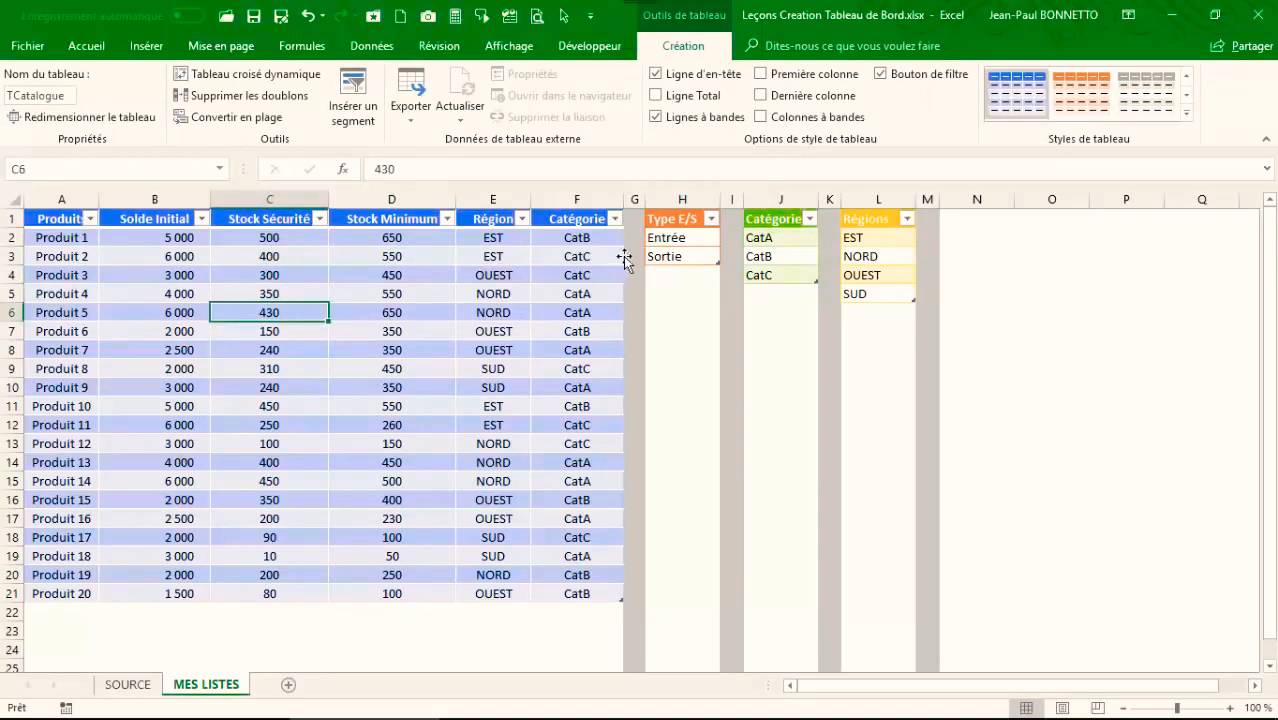
# Step: Review the entries in the Produits, Type E/S, Catégorie and Régions columns of the list tables
pyautogui.moveTo(50, 237); pyautogui.dragTo(57, 578)
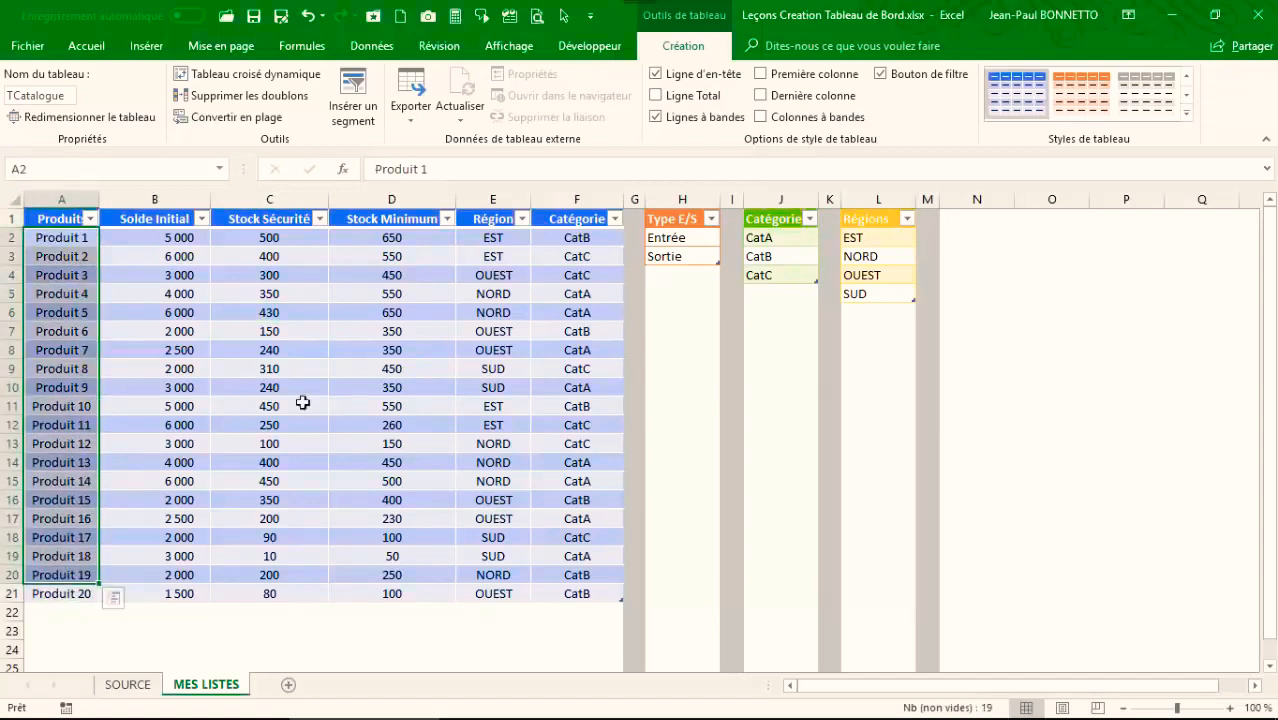
pyautogui.click(678, 242)
pyautogui.moveTo(678, 242); pyautogui.dragTo(682, 257)
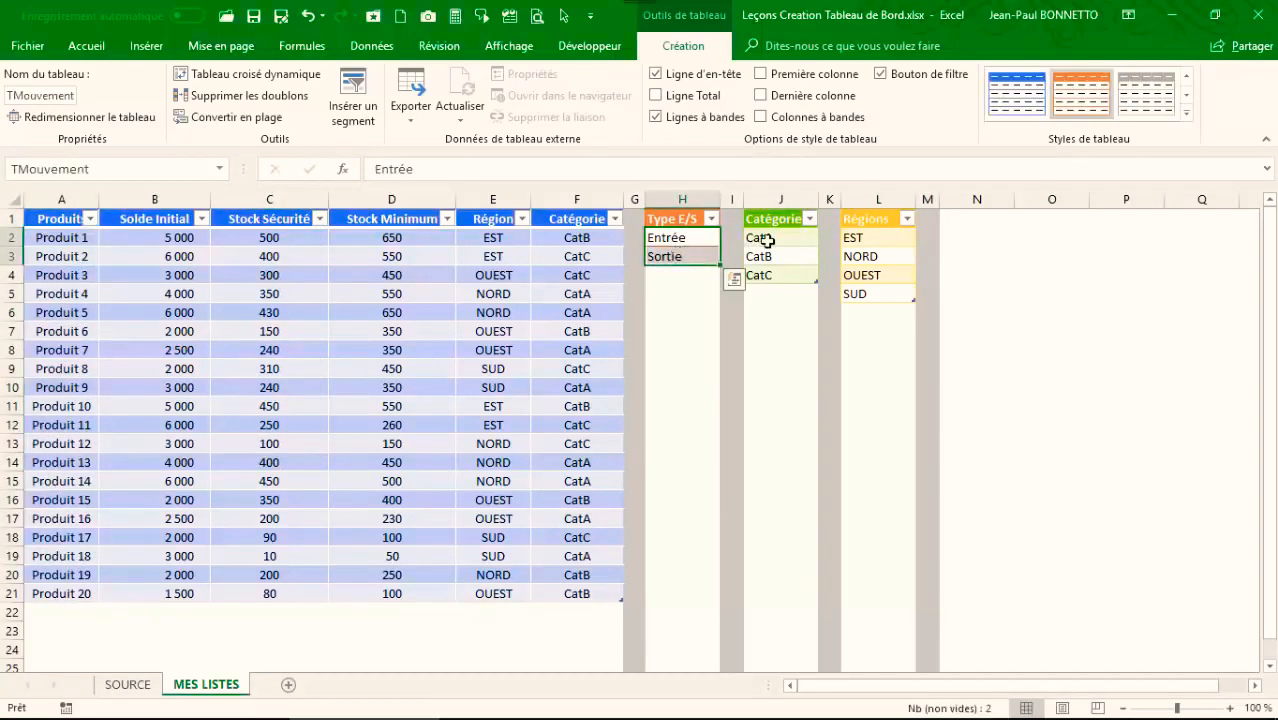
pyautogui.moveTo(758, 240); pyautogui.dragTo(760, 276)
pyautogui.moveTo(865, 237); pyautogui.dragTo(855, 293)
pyautogui.click(445, 310)
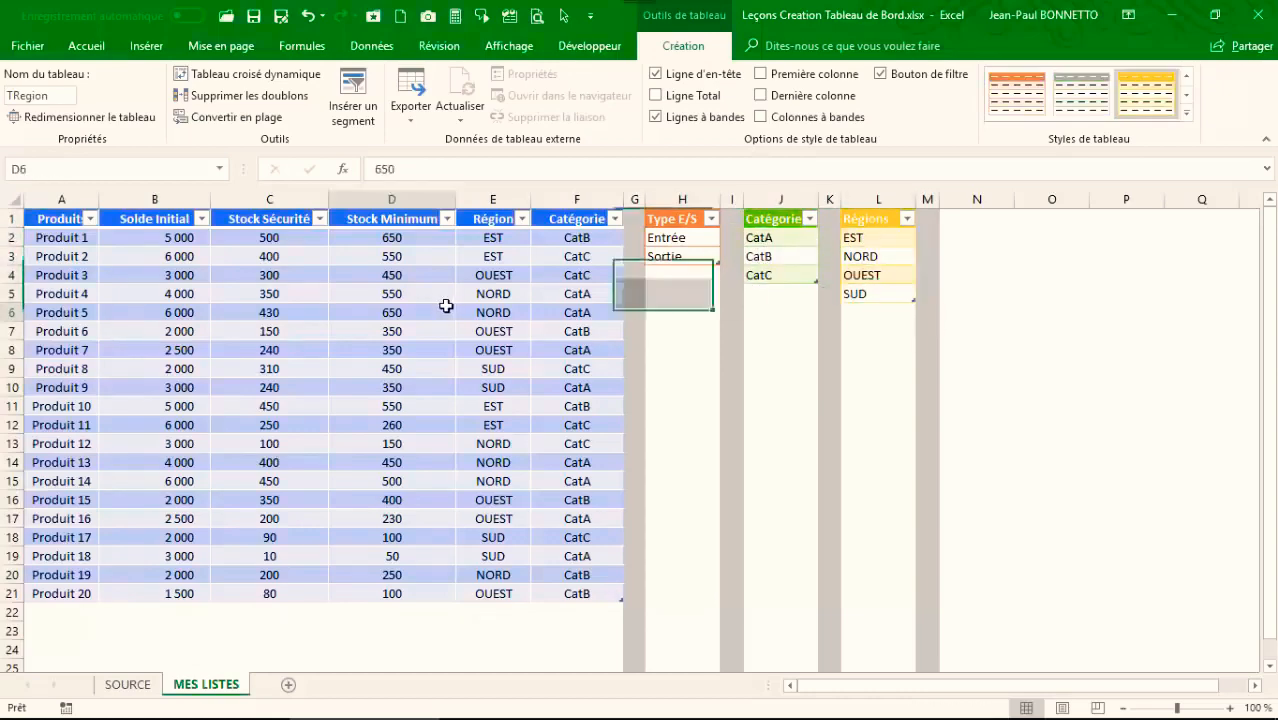
# Step: On the SOURCE sheet, set the product of the first record to Produit 2
pyautogui.click(128, 684)
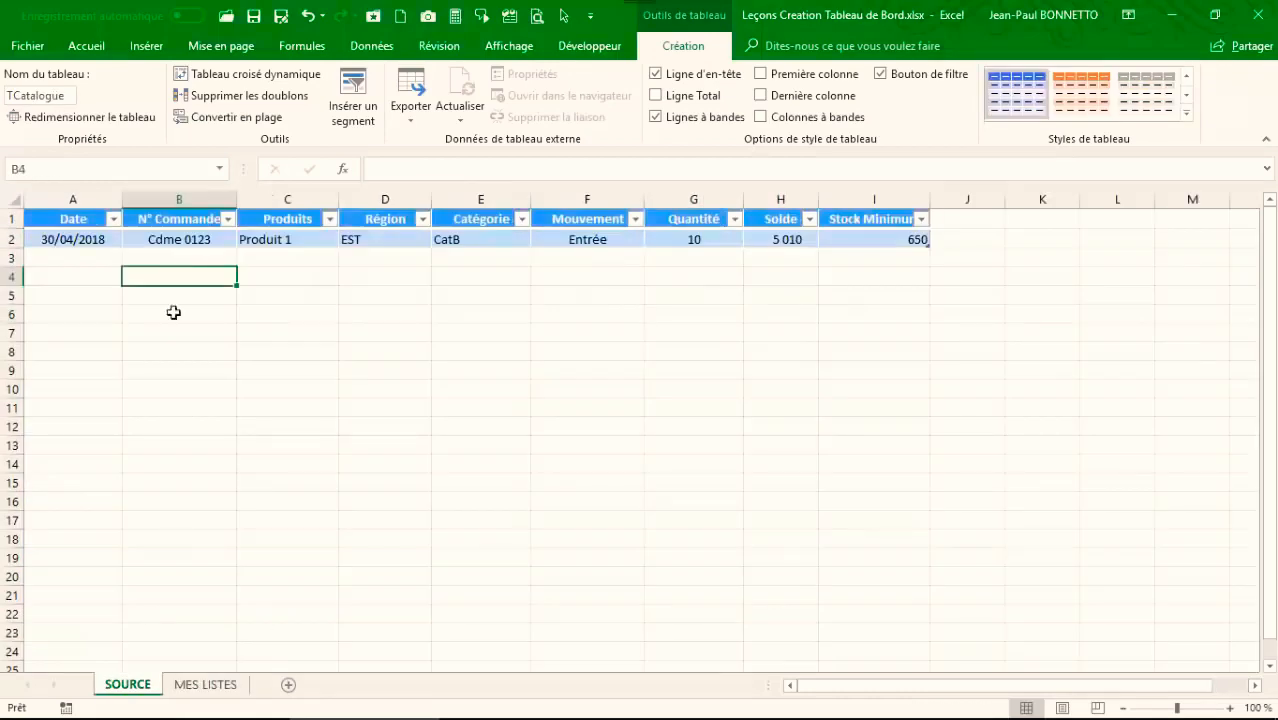
pyautogui.click(185, 240)
pyautogui.click(287, 239)
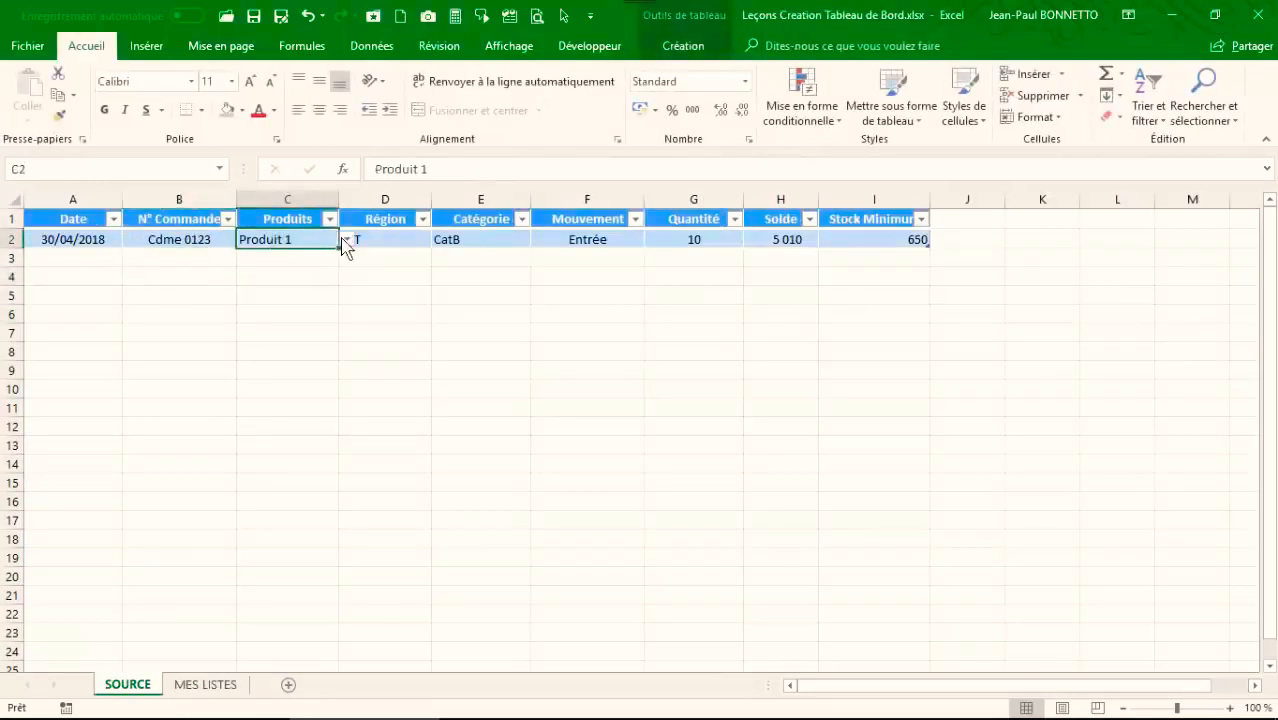
pyautogui.click(346, 239)
pyautogui.click(268, 256)
pyautogui.click(346, 239)
pyautogui.click(263, 267)
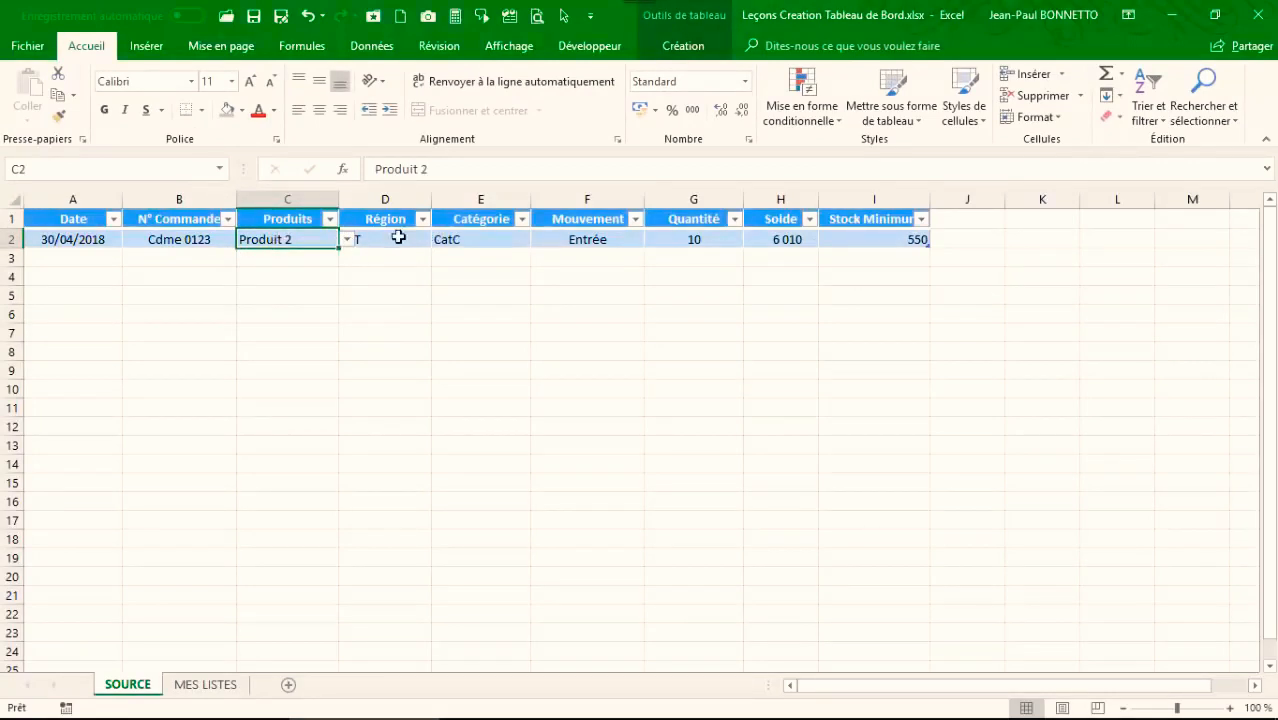
# Step: Inspect the formulas and dropdown choices of the first record's Région, Catégorie, Mouvement, Solde and Stock Minimum cells
pyautogui.click(398, 238)
pyautogui.click(439, 240)
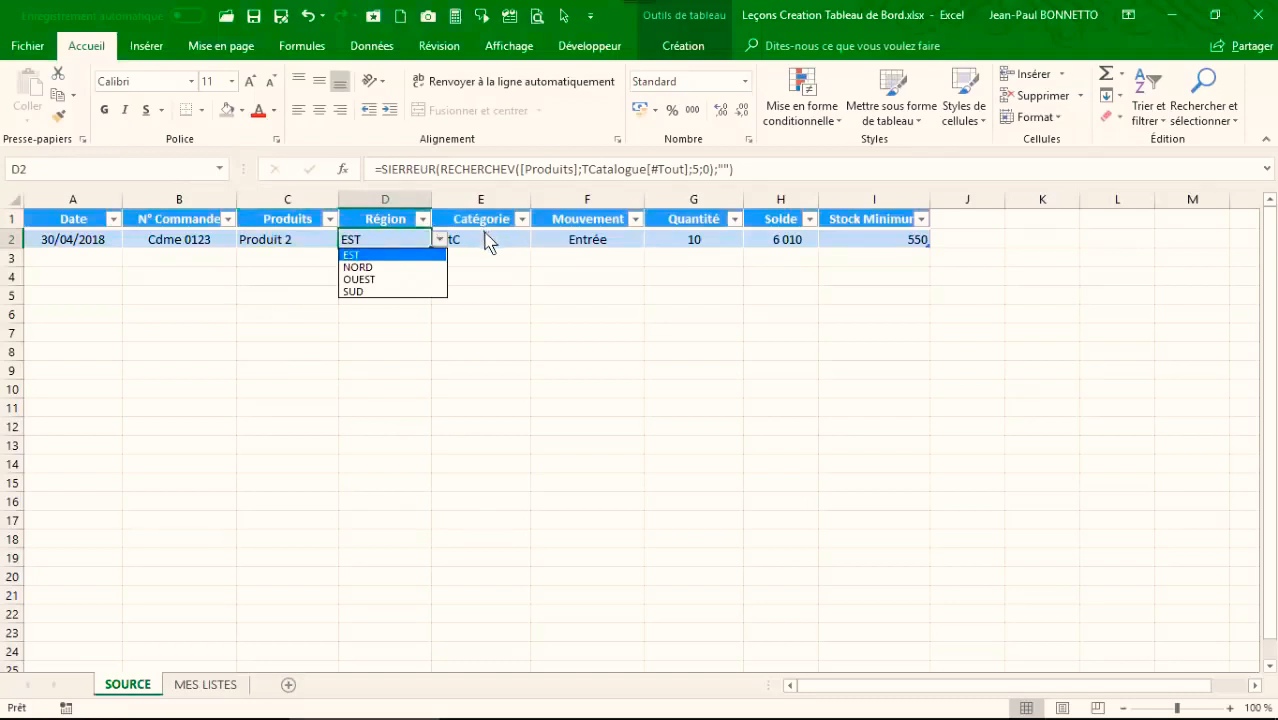
pyautogui.click(487, 240)
pyautogui.click(538, 240)
pyautogui.press('Escape')
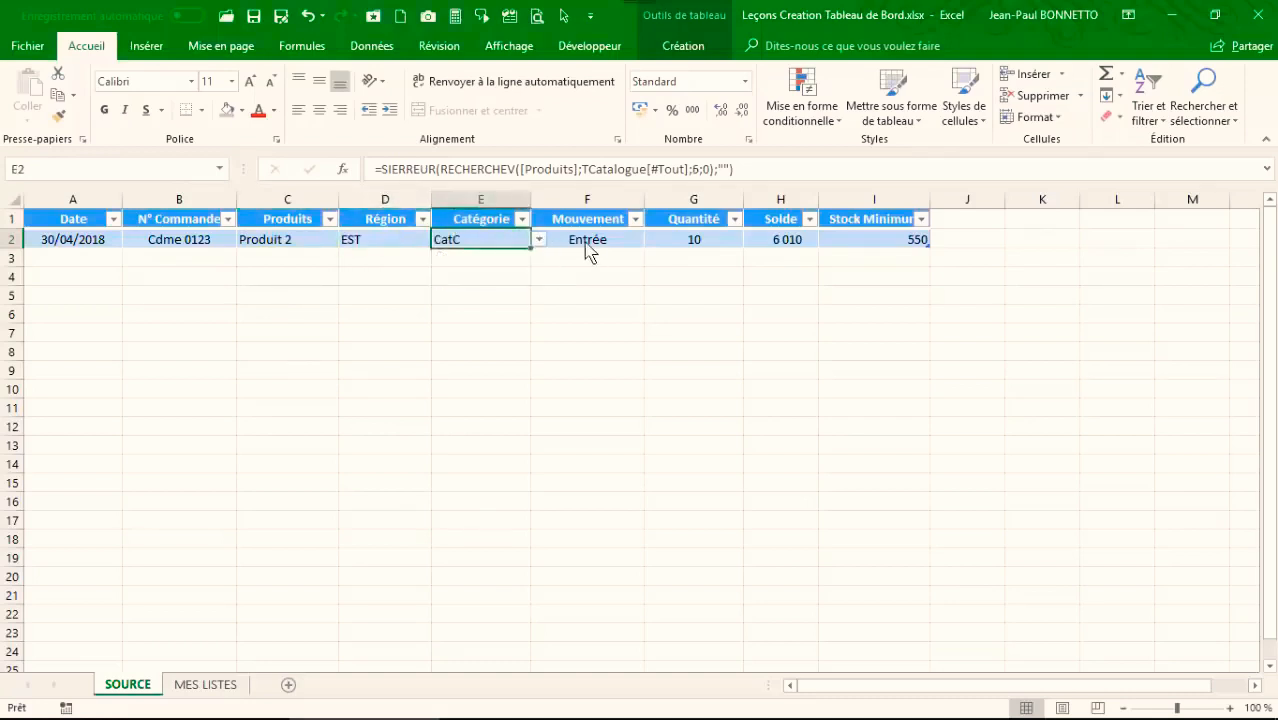
pyautogui.click(590, 245)
pyautogui.click(652, 240)
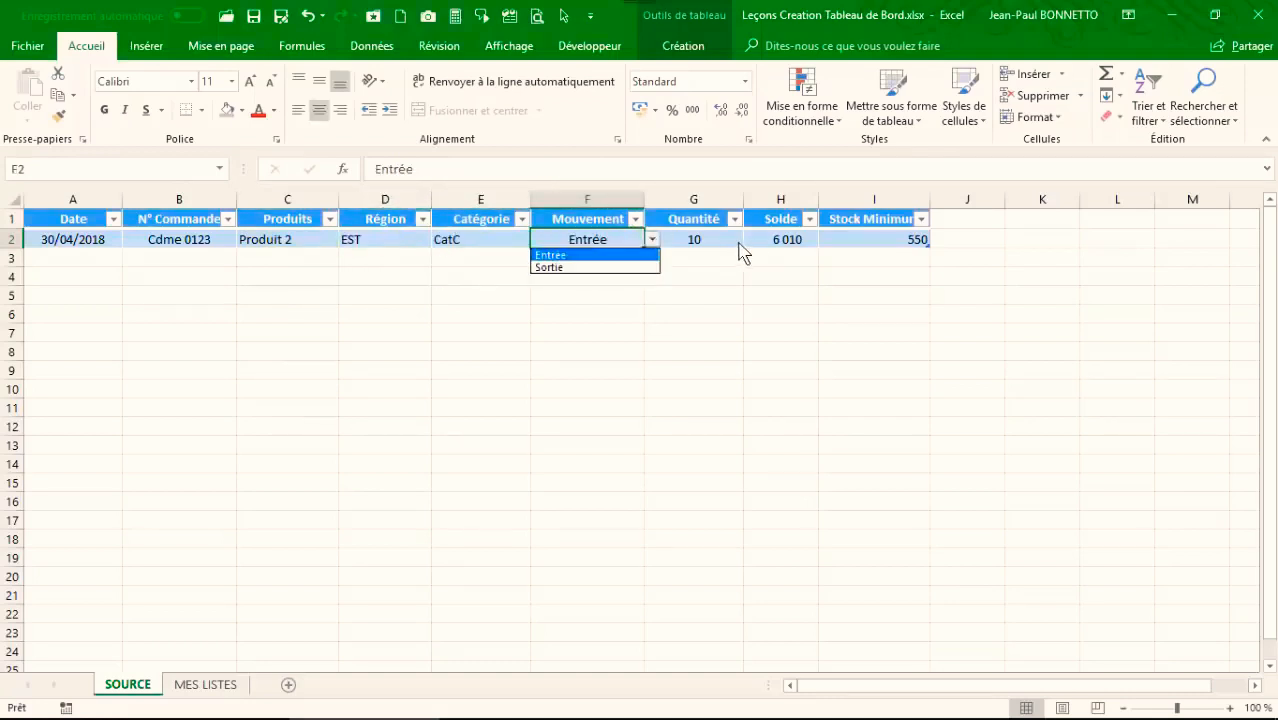
pyautogui.press('Escape')
pyautogui.click(780, 240)
pyautogui.click(880, 239)
pyautogui.click(597, 241)
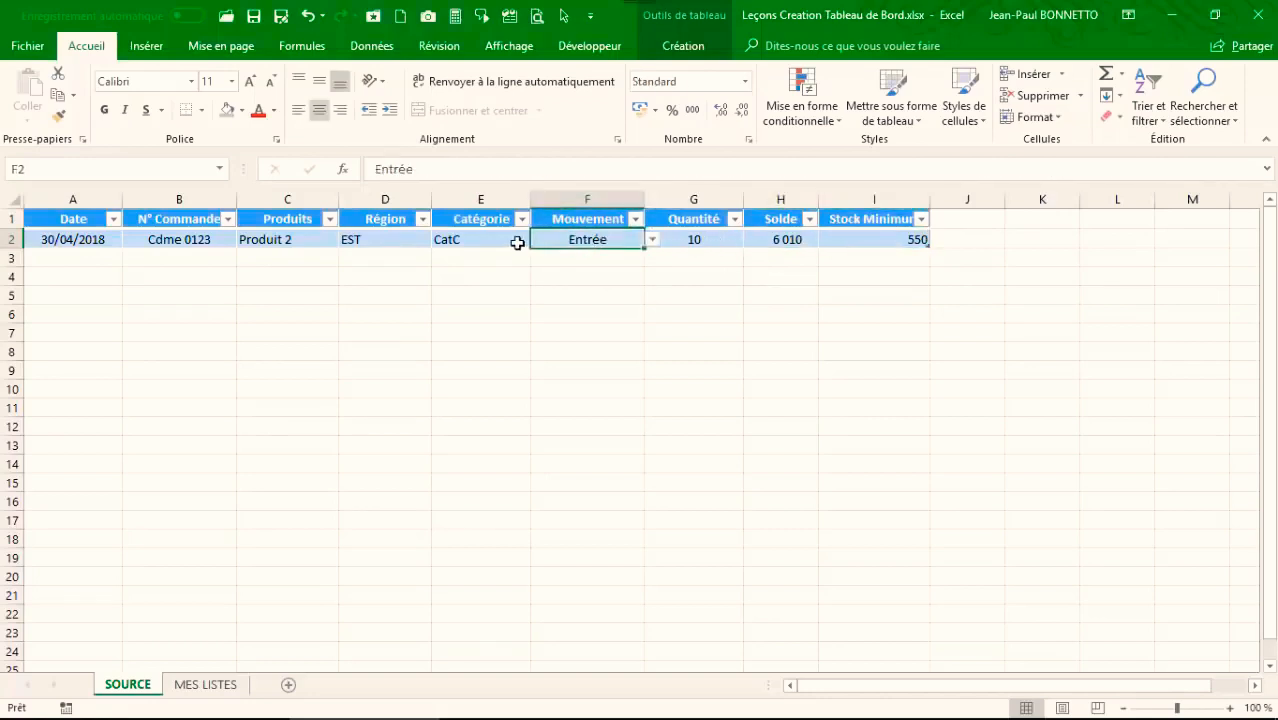
pyautogui.click(492, 243)
pyautogui.hotkey('ctrl', '*')
# Step: Change the first record's product to Produit 7 and check its region, category, movement and balance
pyautogui.click(207, 241)
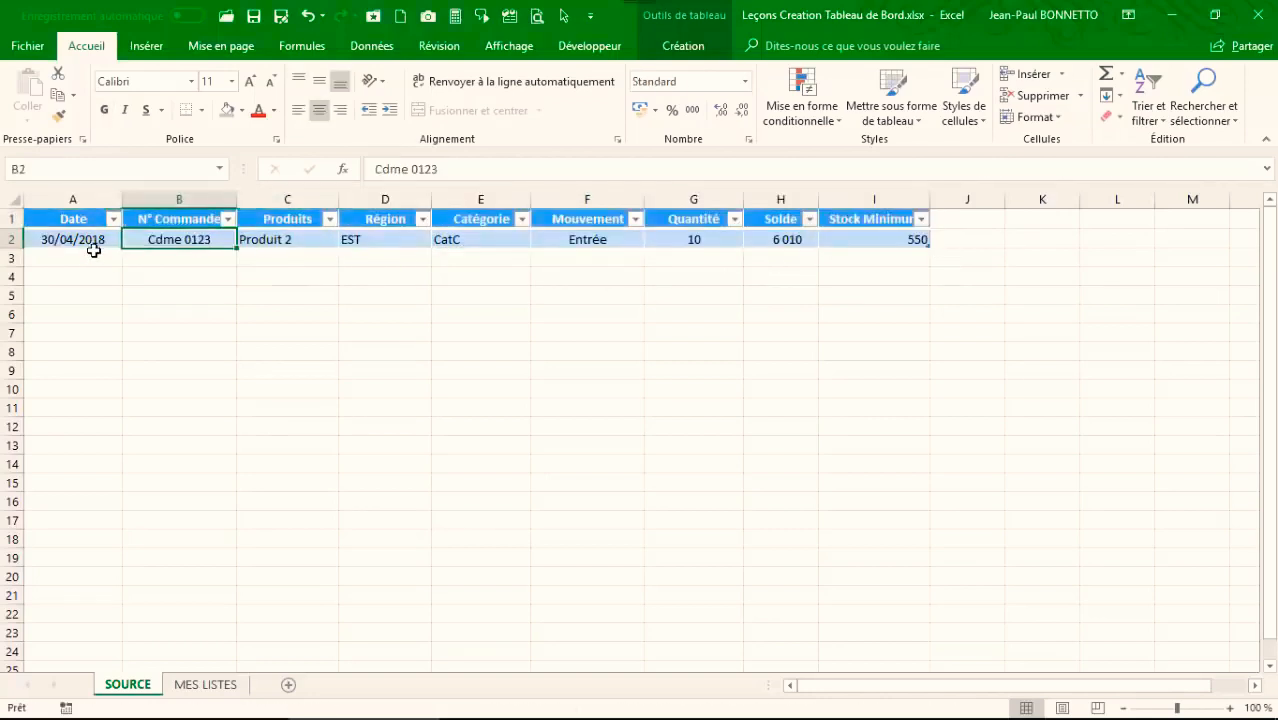
pyautogui.click(266, 240)
pyautogui.click(347, 240)
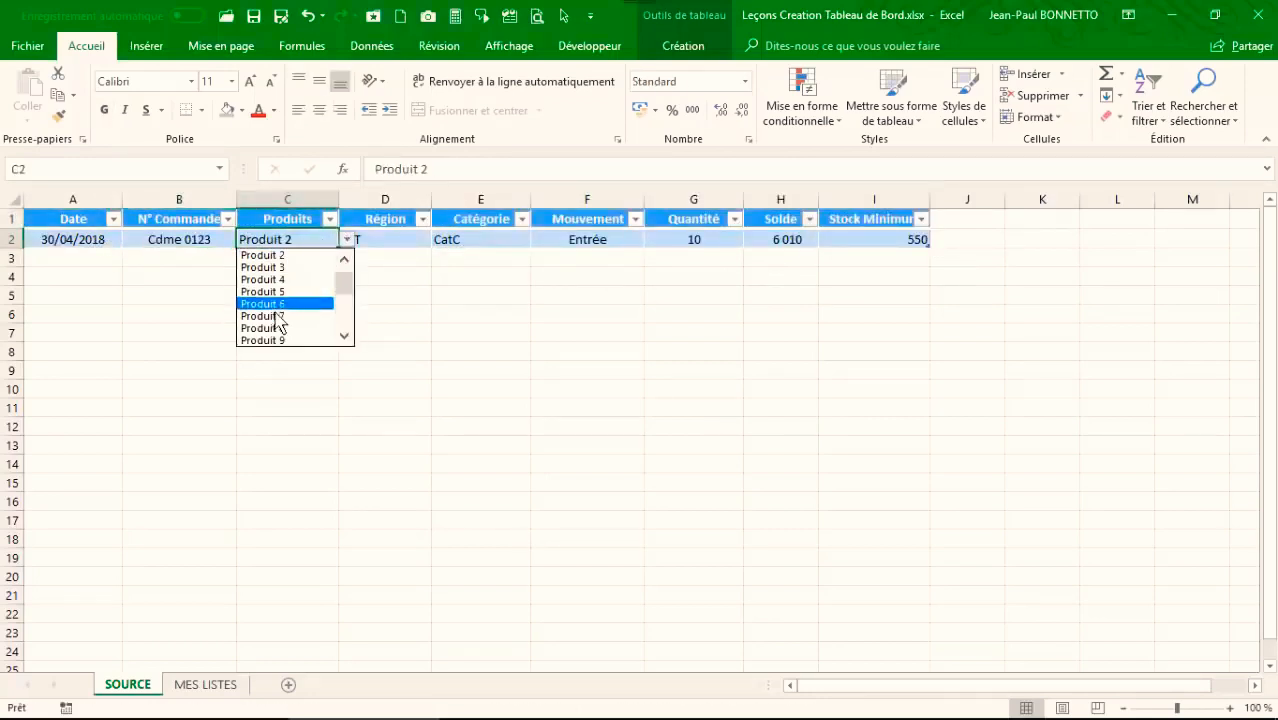
pyautogui.click(261, 275)
pyautogui.click(371, 243)
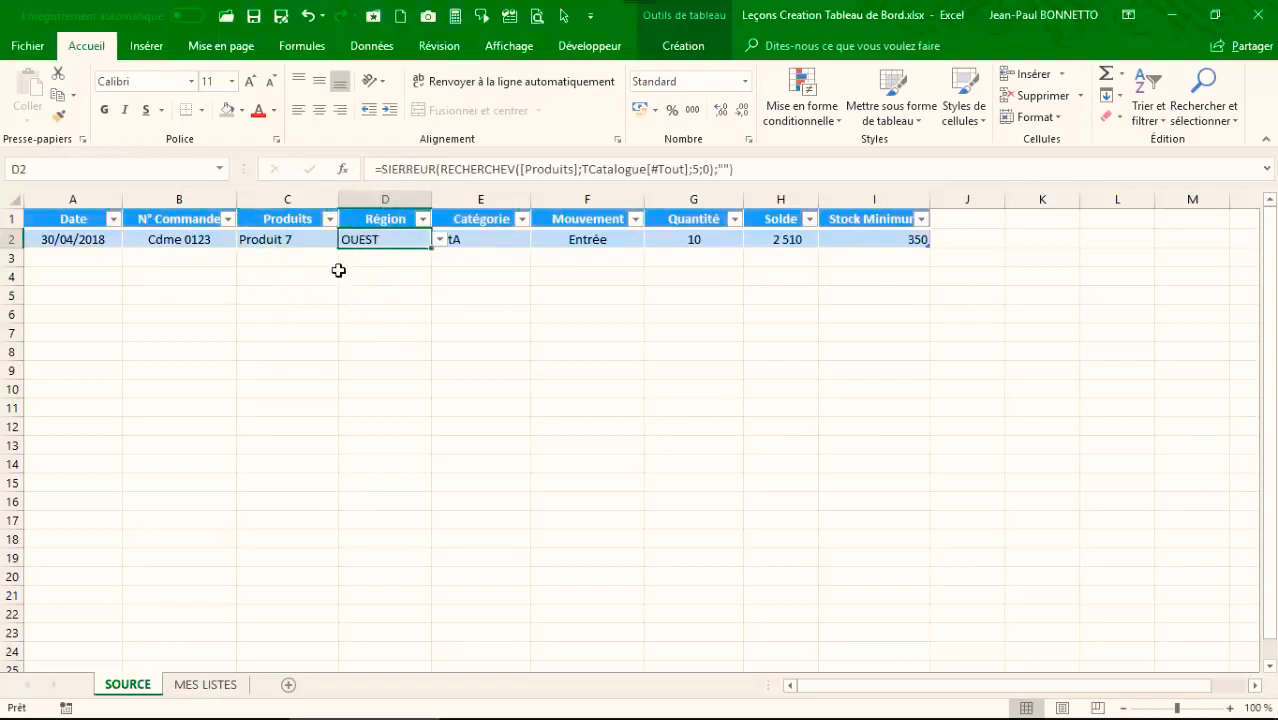
pyautogui.click(481, 246)
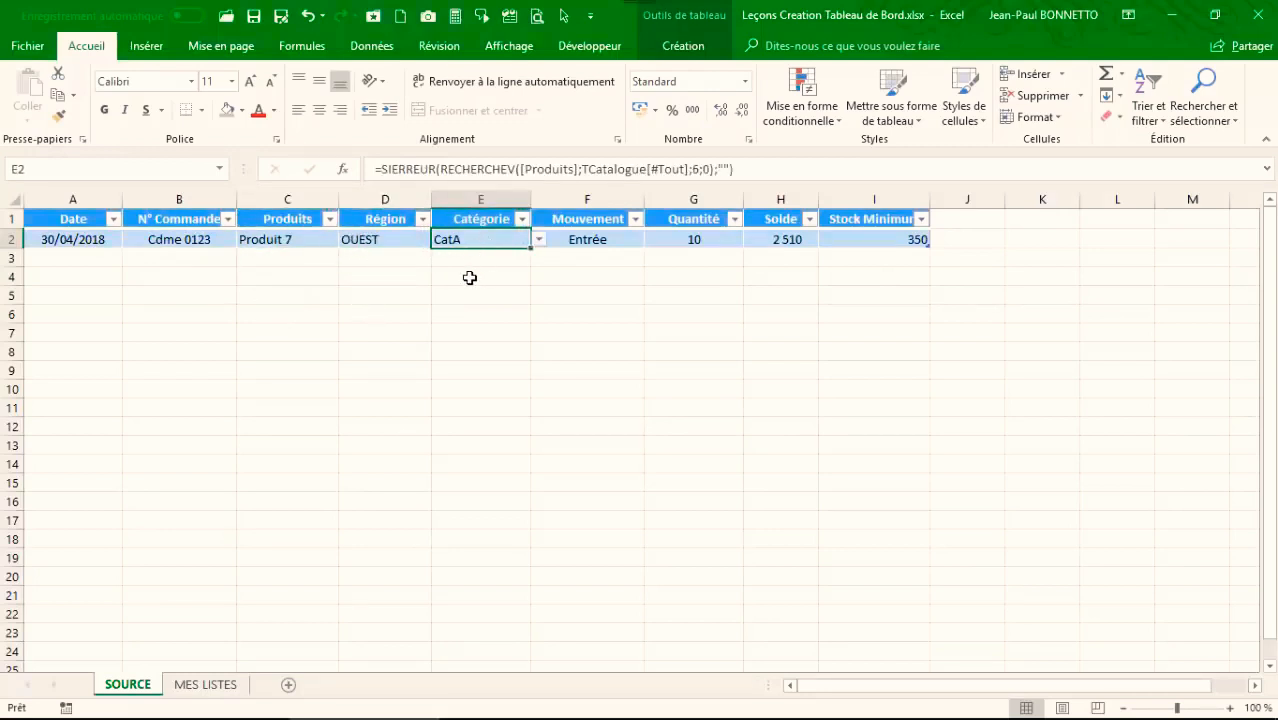
pyautogui.click(612, 238)
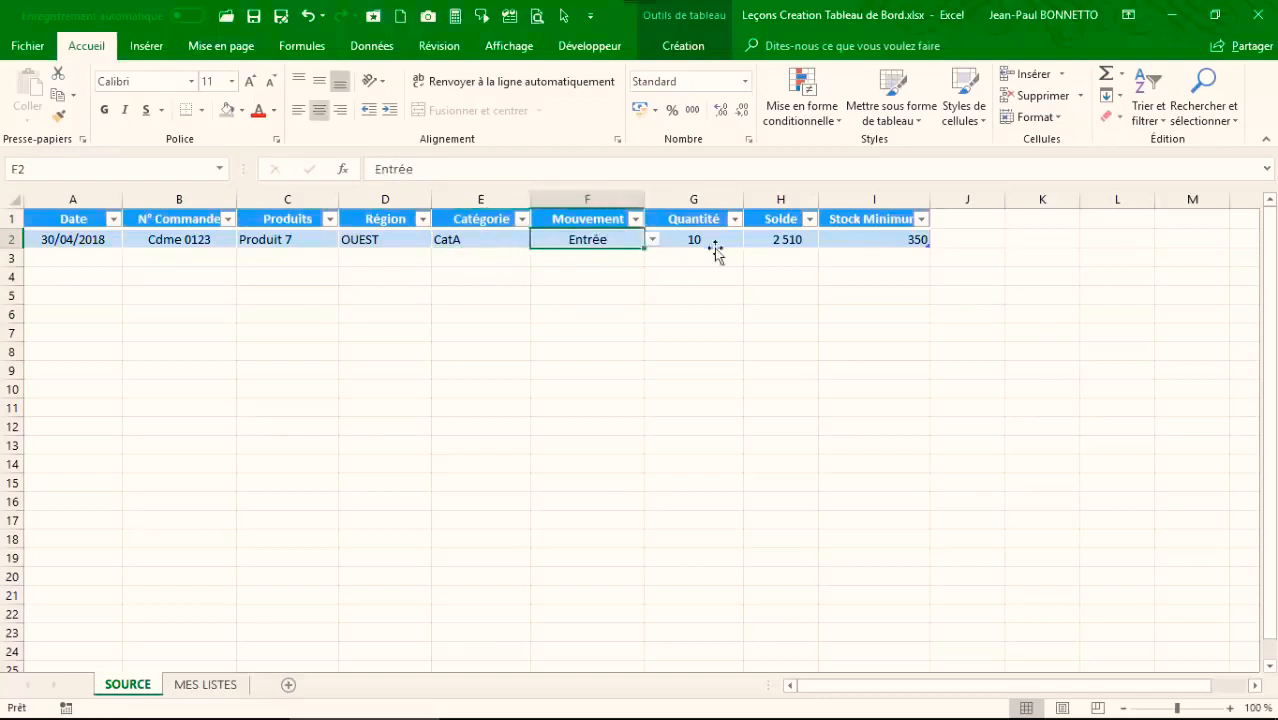
pyautogui.click(793, 238)
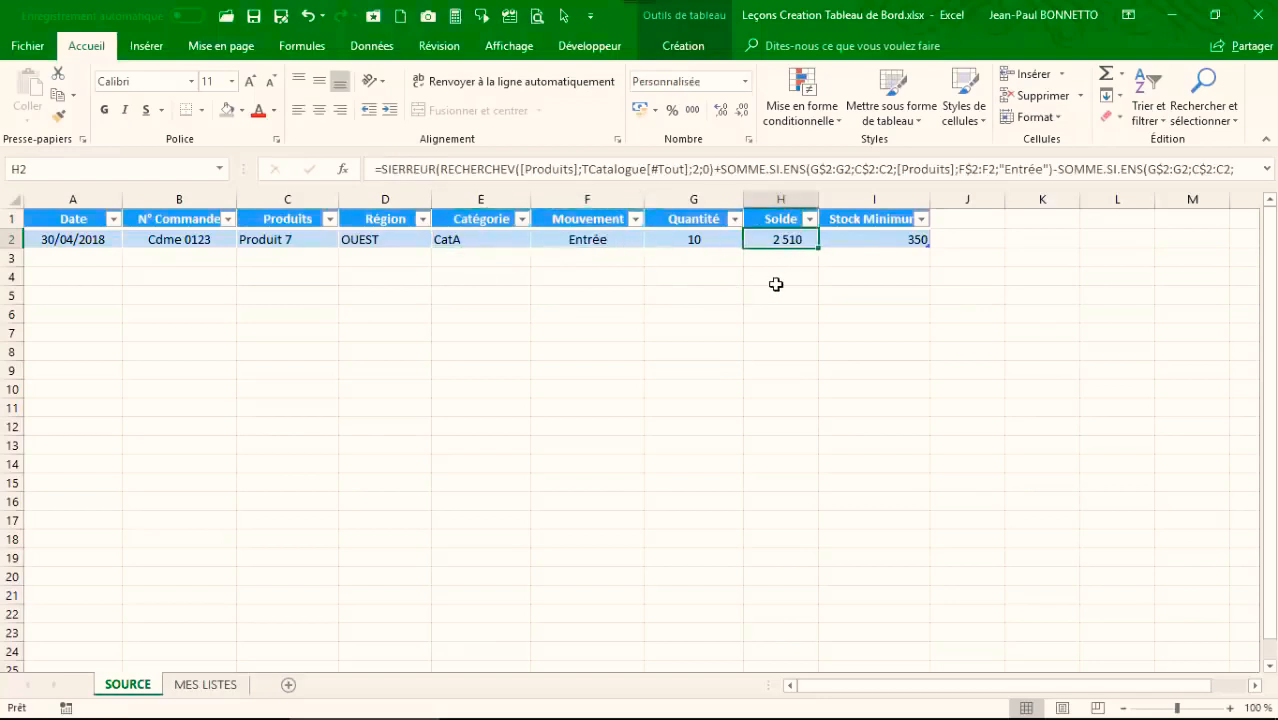
# Step: Set the quantity of the first record to 20
pyautogui.click(692, 240)
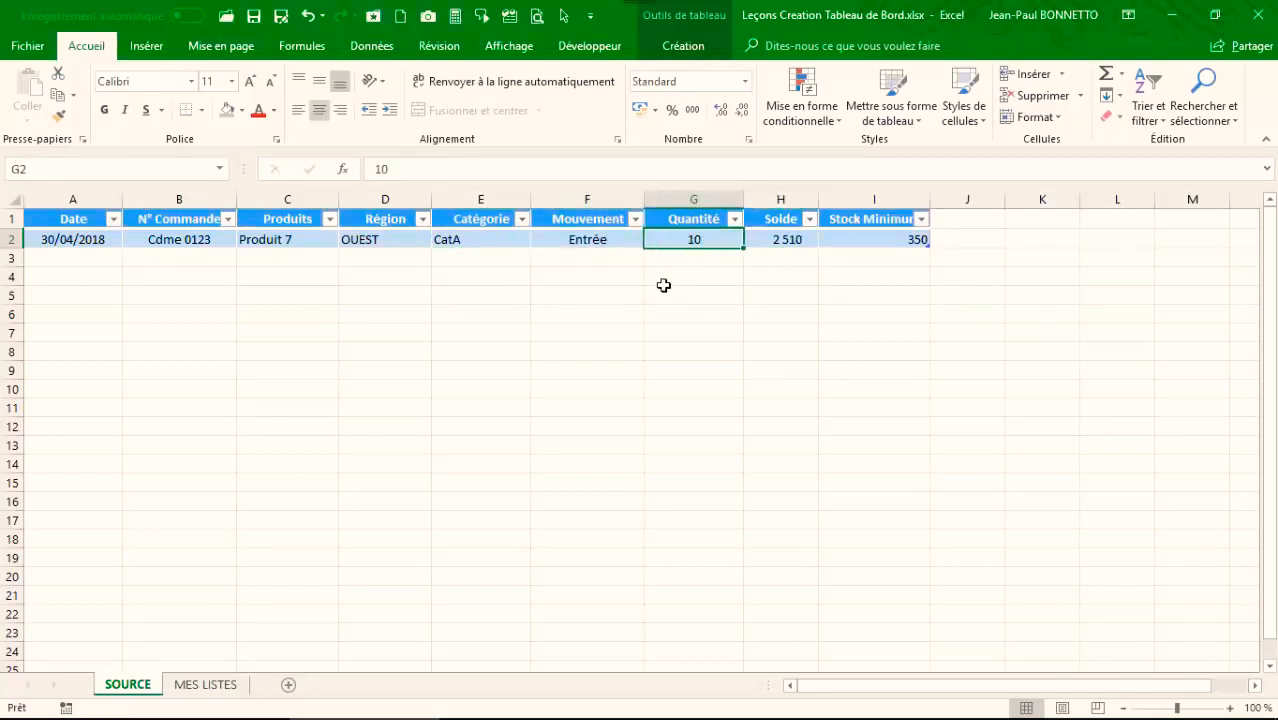
pyautogui.write('20')
pyautogui.press('Return')
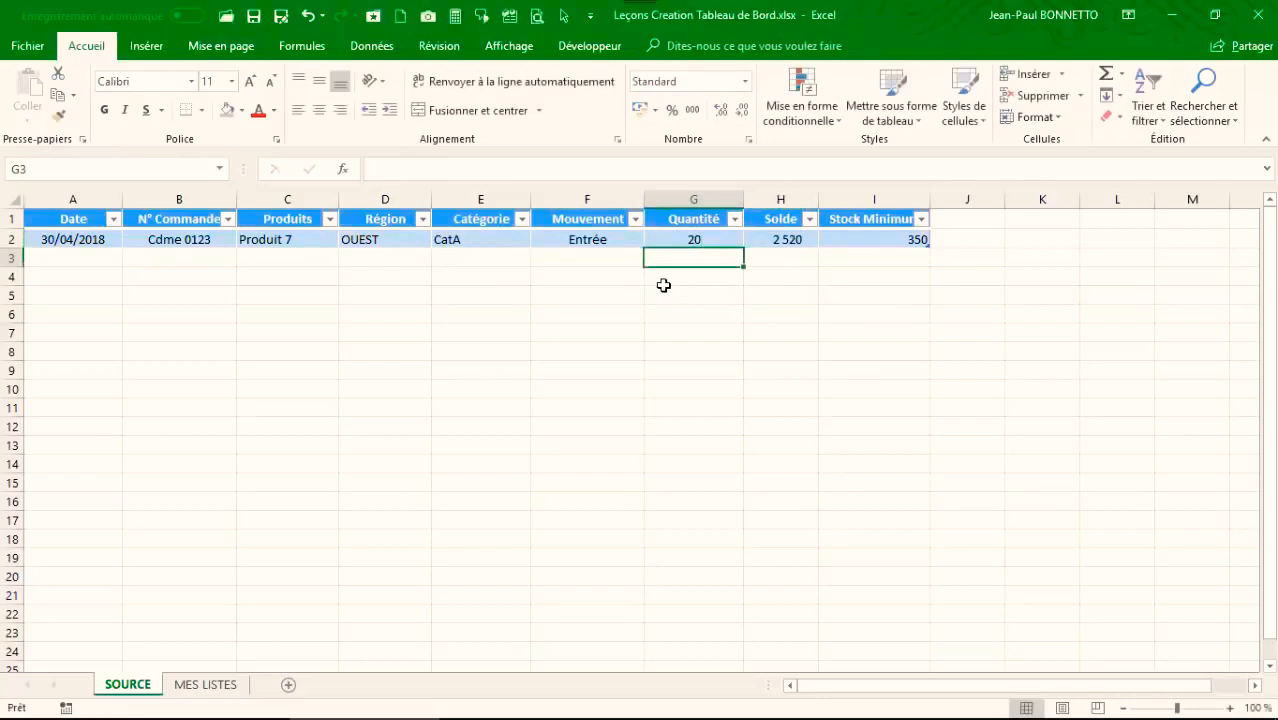
# Step: Compare the record's Solde and Stock Minimum with the Produit 7 row of the catalogue on the MES LISTES sheet
pyautogui.click(787, 242)
pyautogui.click(700, 240)
pyautogui.click(905, 239)
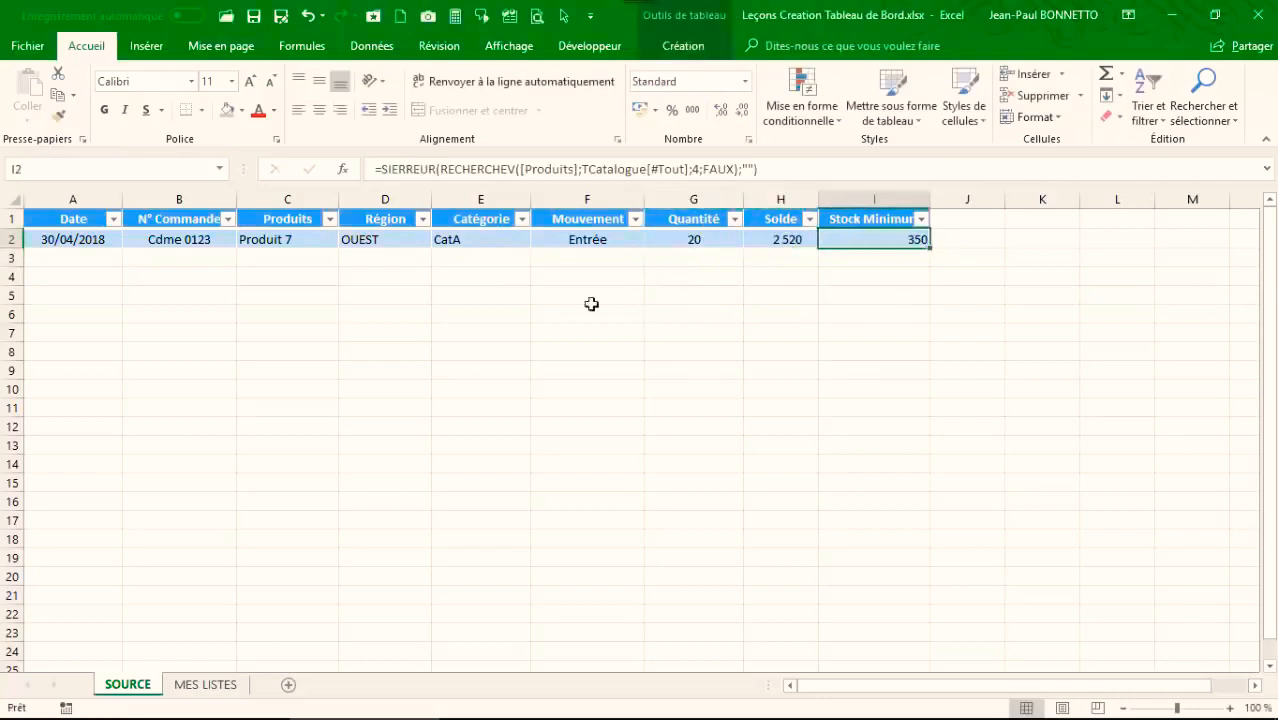
pyautogui.click(205, 684)
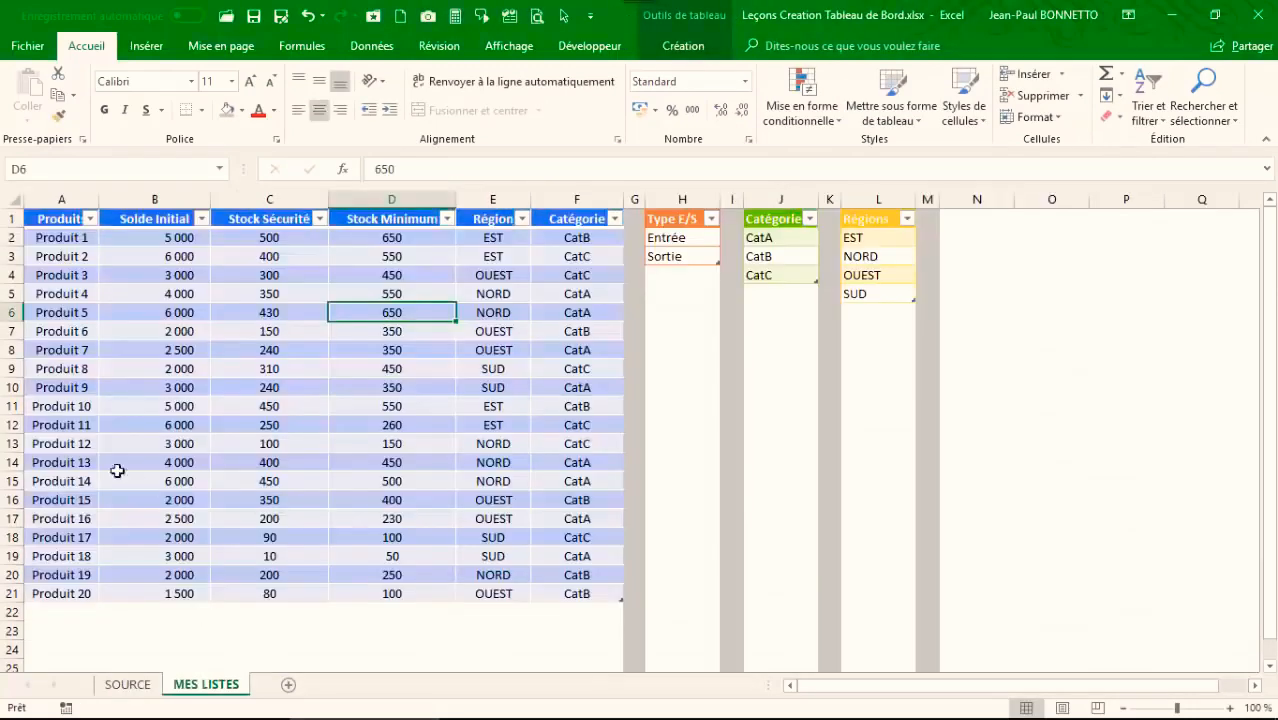
pyautogui.click(76, 354)
pyautogui.click(386, 352)
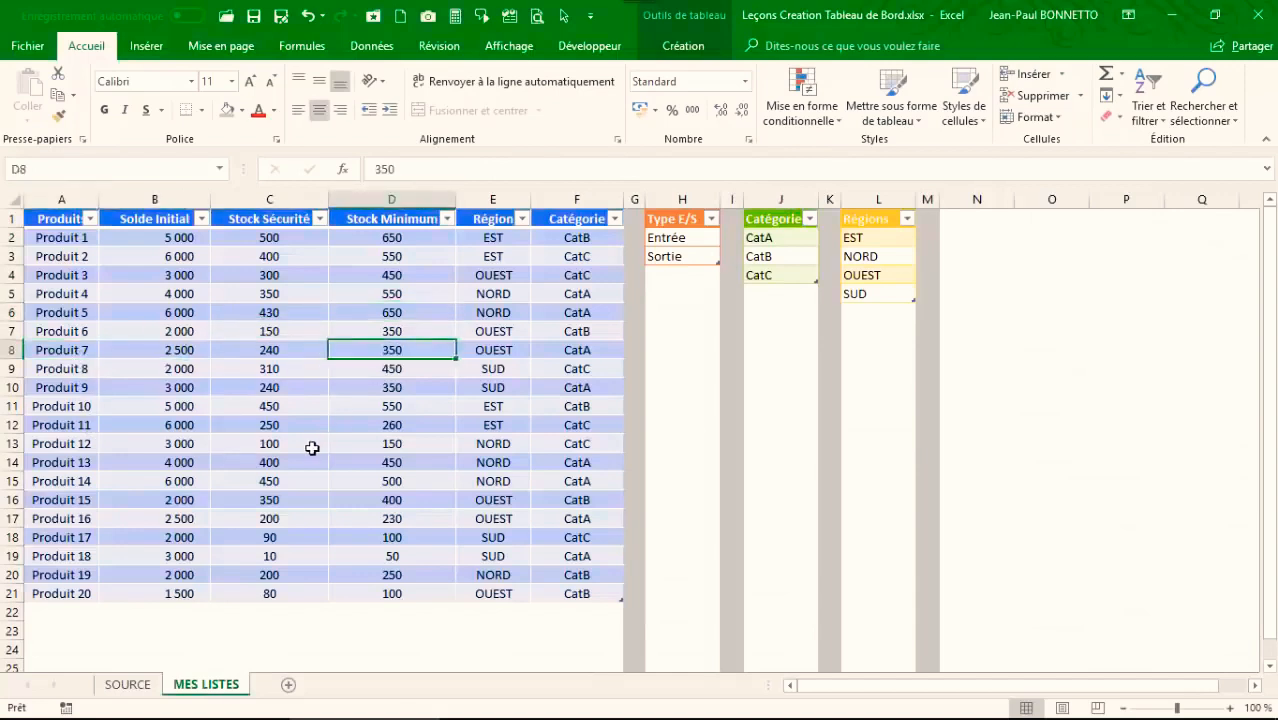
pyautogui.click(176, 356)
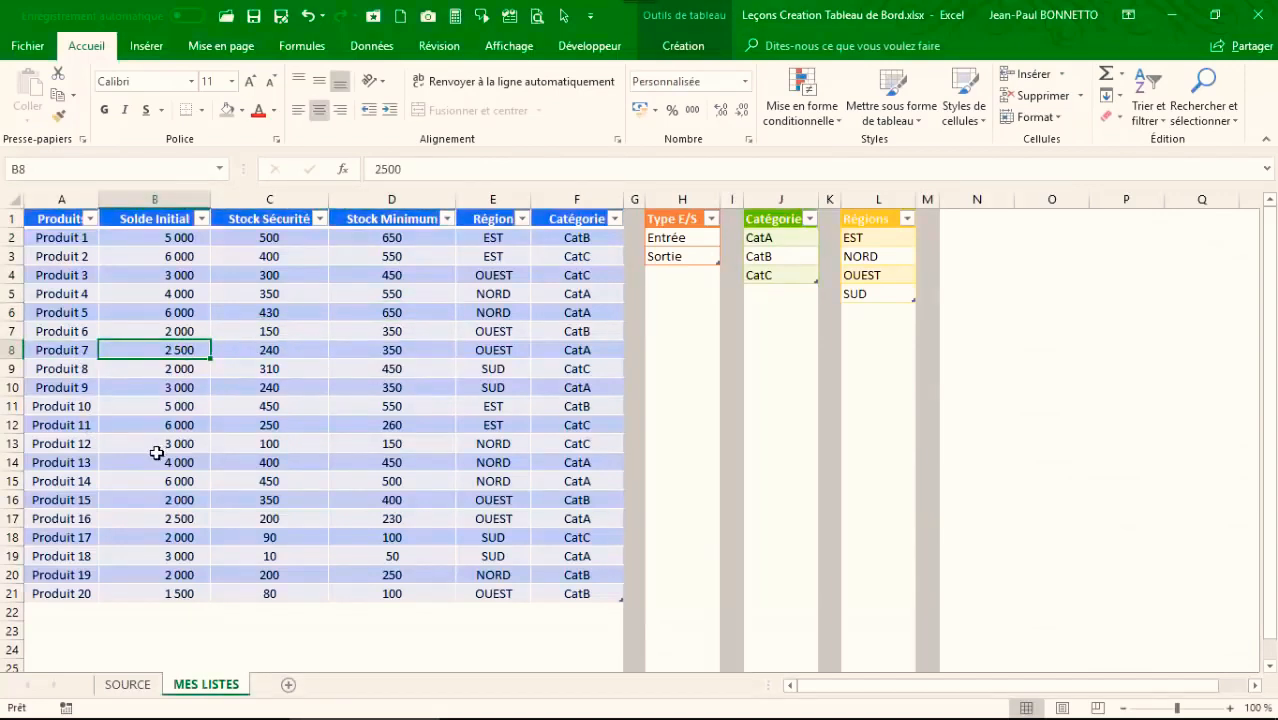
# Step: Return to the SOURCE sheet and widen the N° Commande column slightly
pyautogui.click(127, 684)
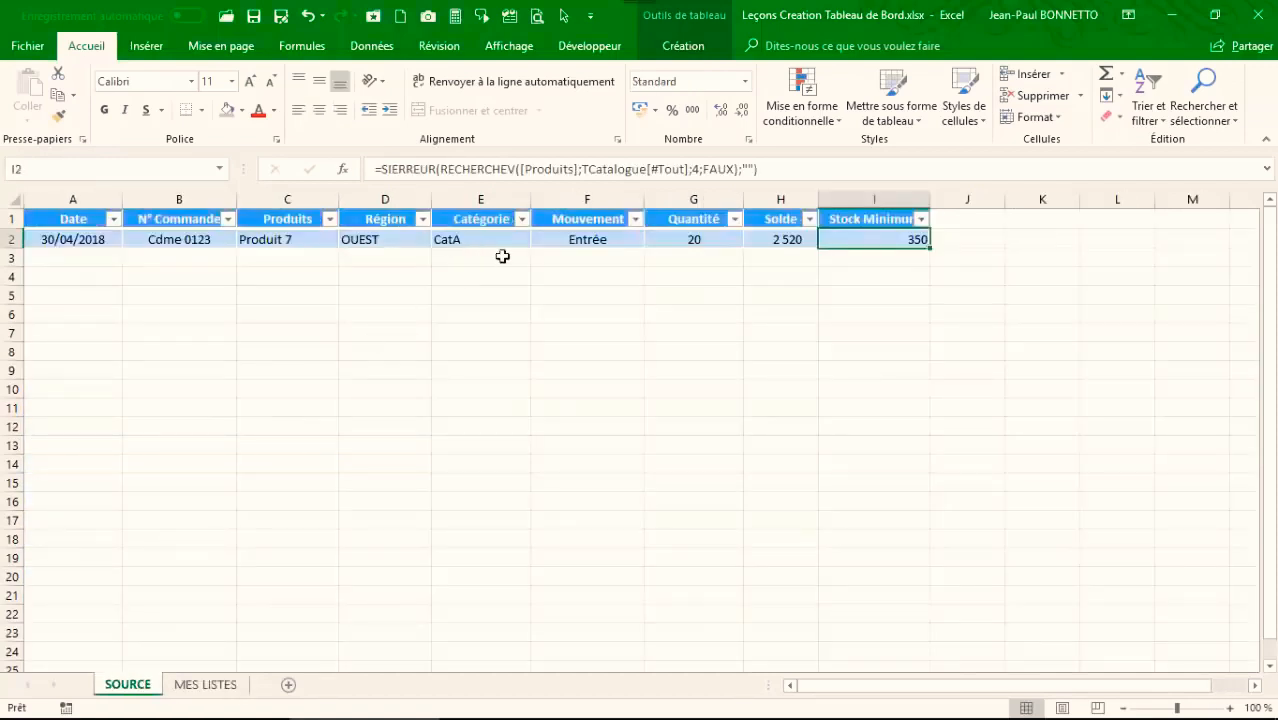
pyautogui.click(786, 245)
pyautogui.click(70, 239)
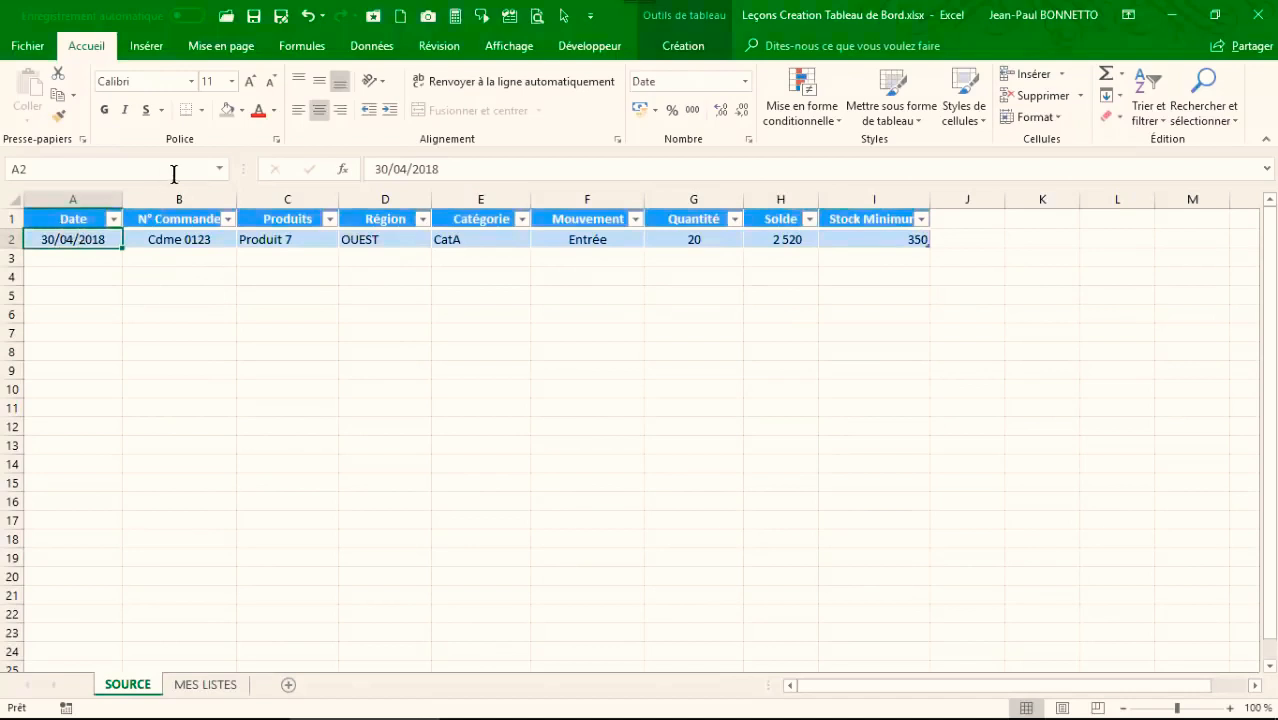
pyautogui.moveTo(238, 199); pyautogui.dragTo(248, 199)
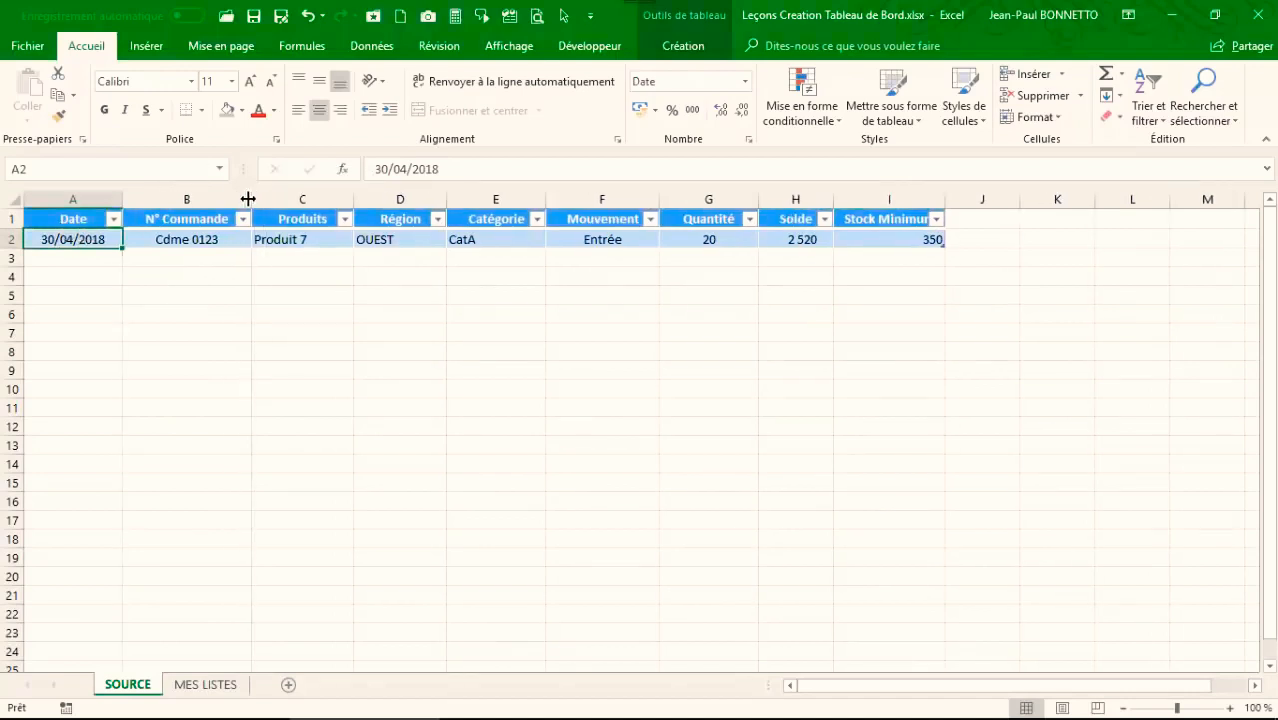
# Step: Add a new row below the first record with the date 01/05/2018
pyautogui.press('Down')
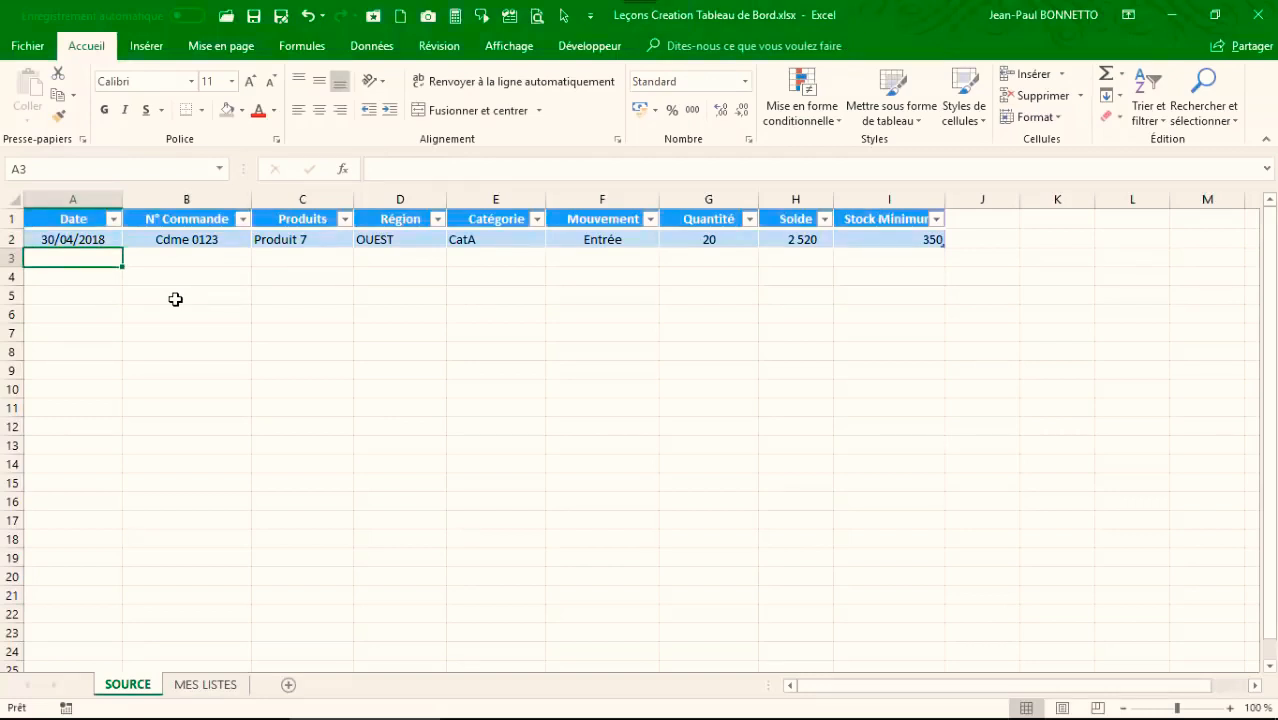
pyautogui.write('31')
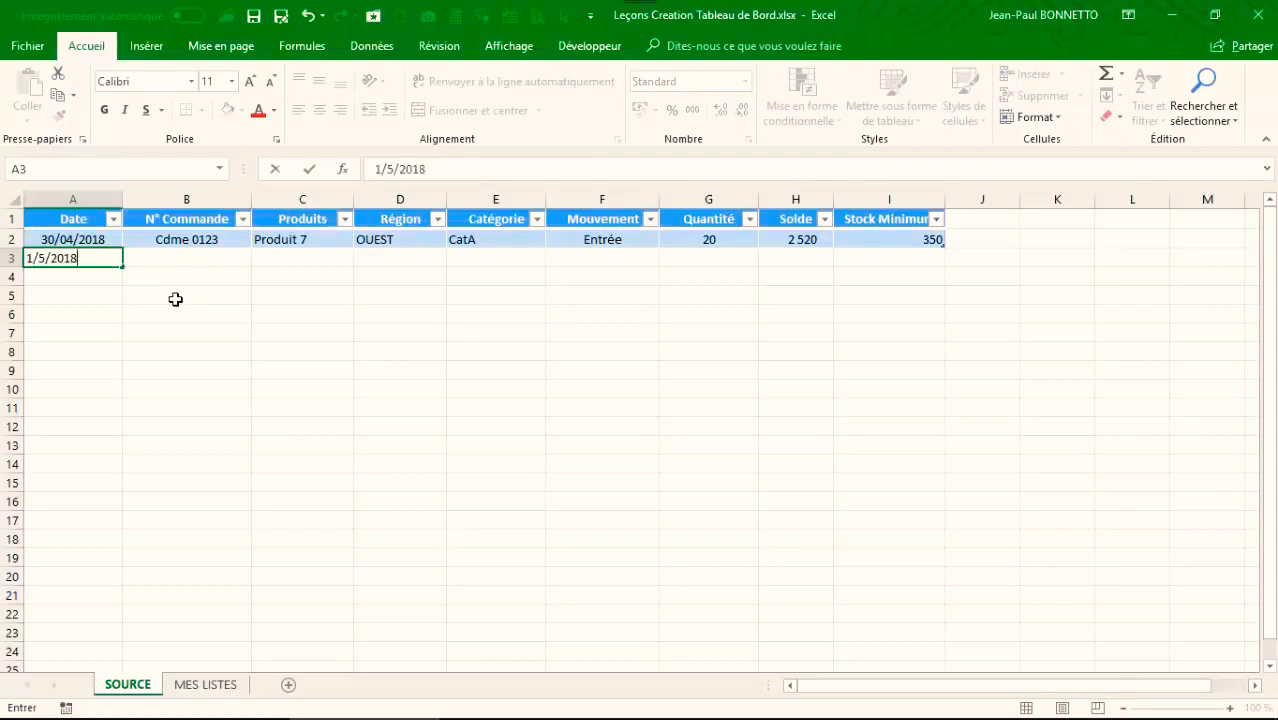
pyautogui.press('Tab')
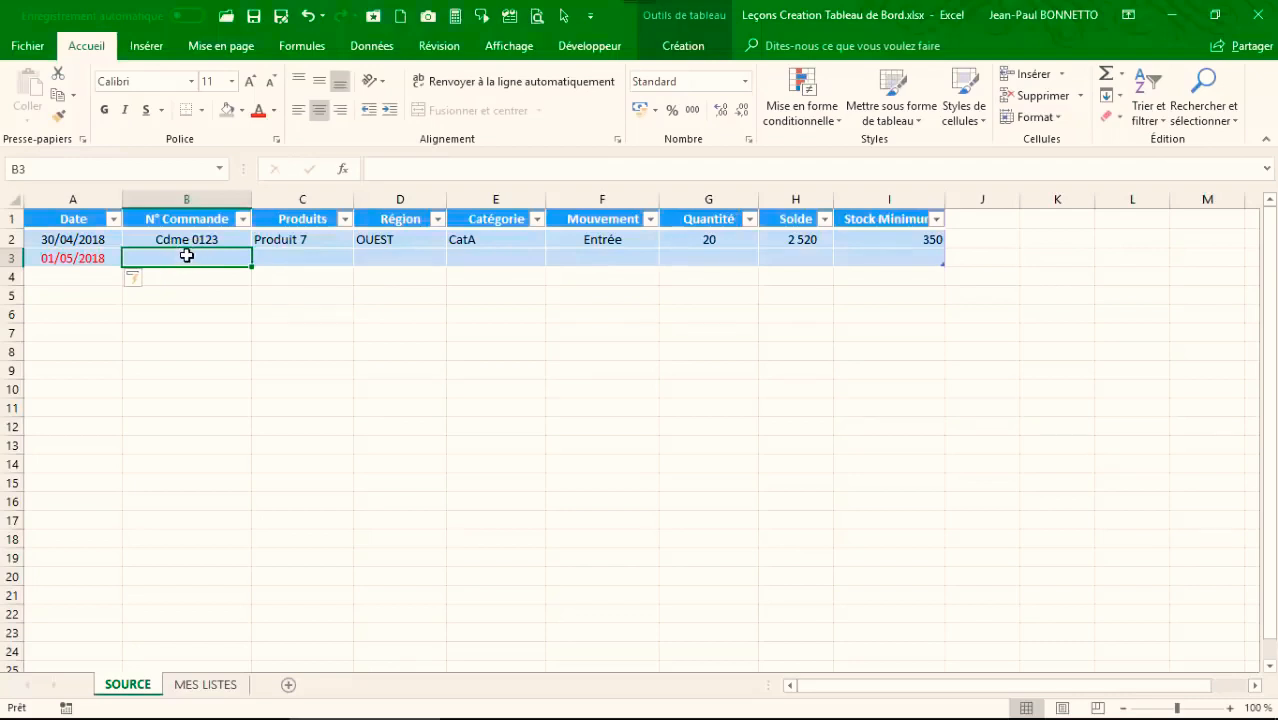
# Step: Enter the order number for the new row and choose Produit 2 as its product
pyautogui.write('Cdme')
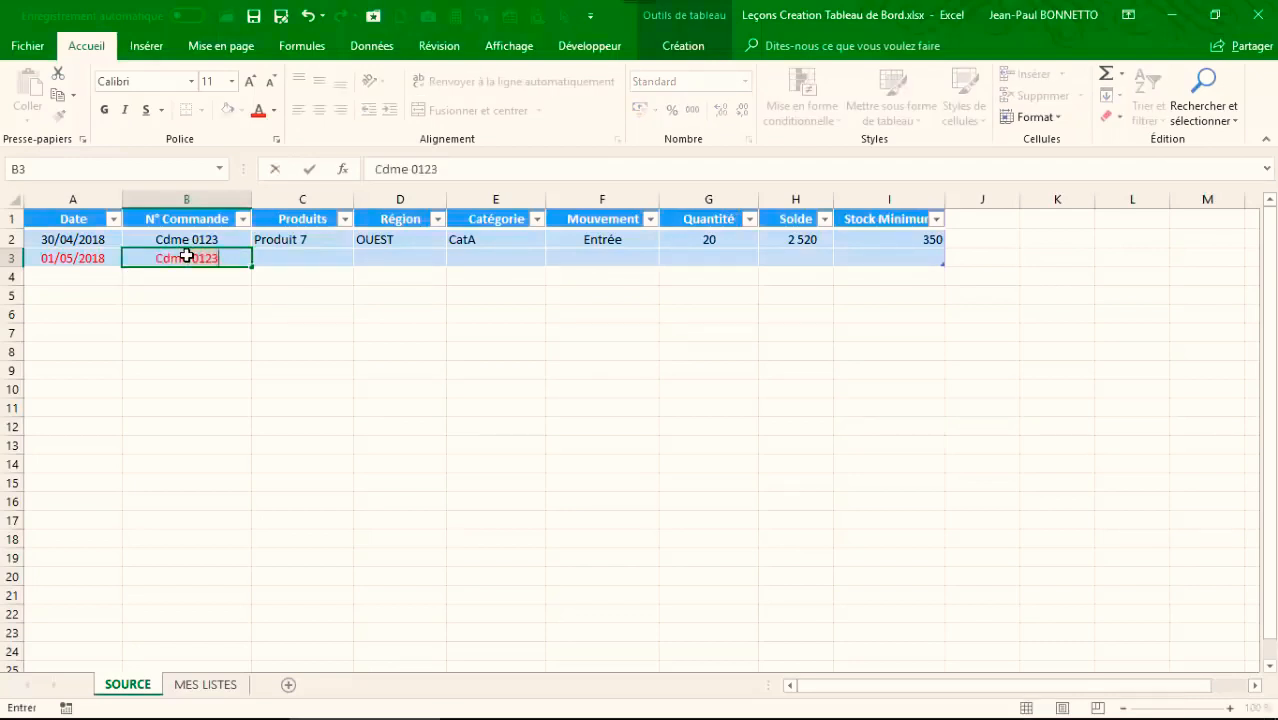
pyautogui.write('0')
pyautogui.write(' 0123')
pyautogui.press('BackSpace')
pyautogui.press('BackSpace')
pyautogui.write('114')
pyautogui.press('Tab')
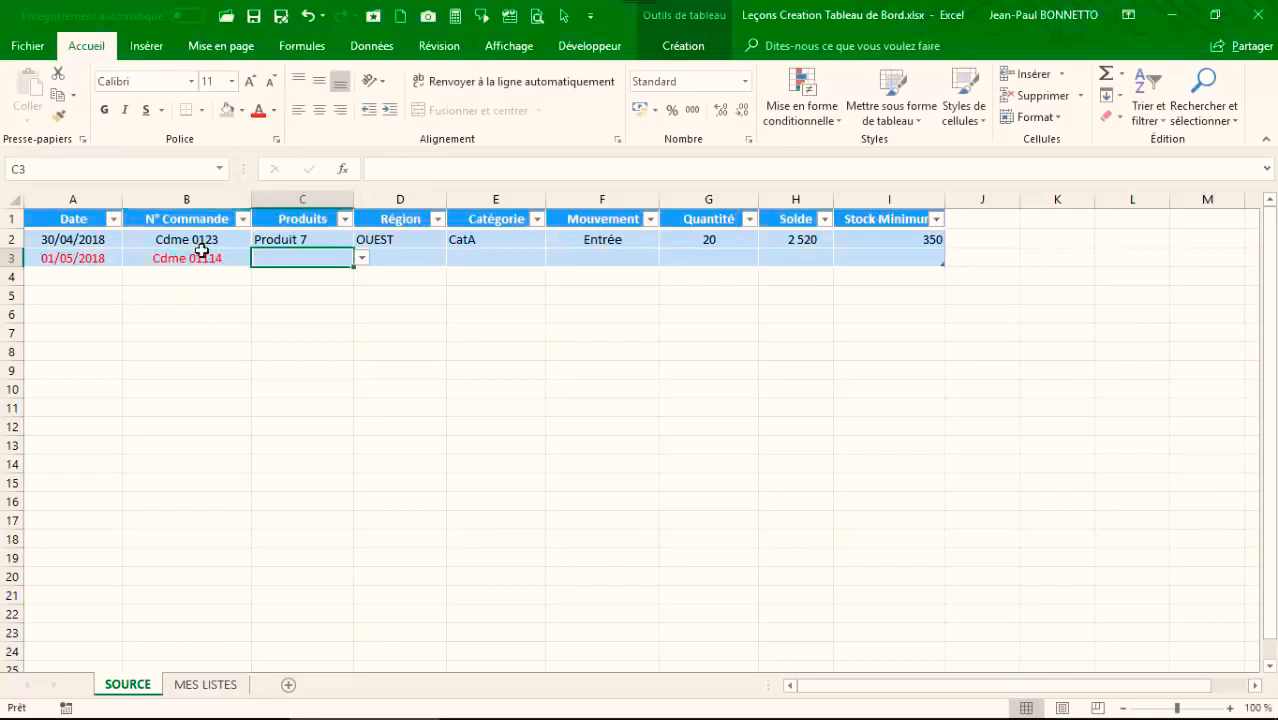
pyautogui.click(362, 259)
pyautogui.click(280, 288)
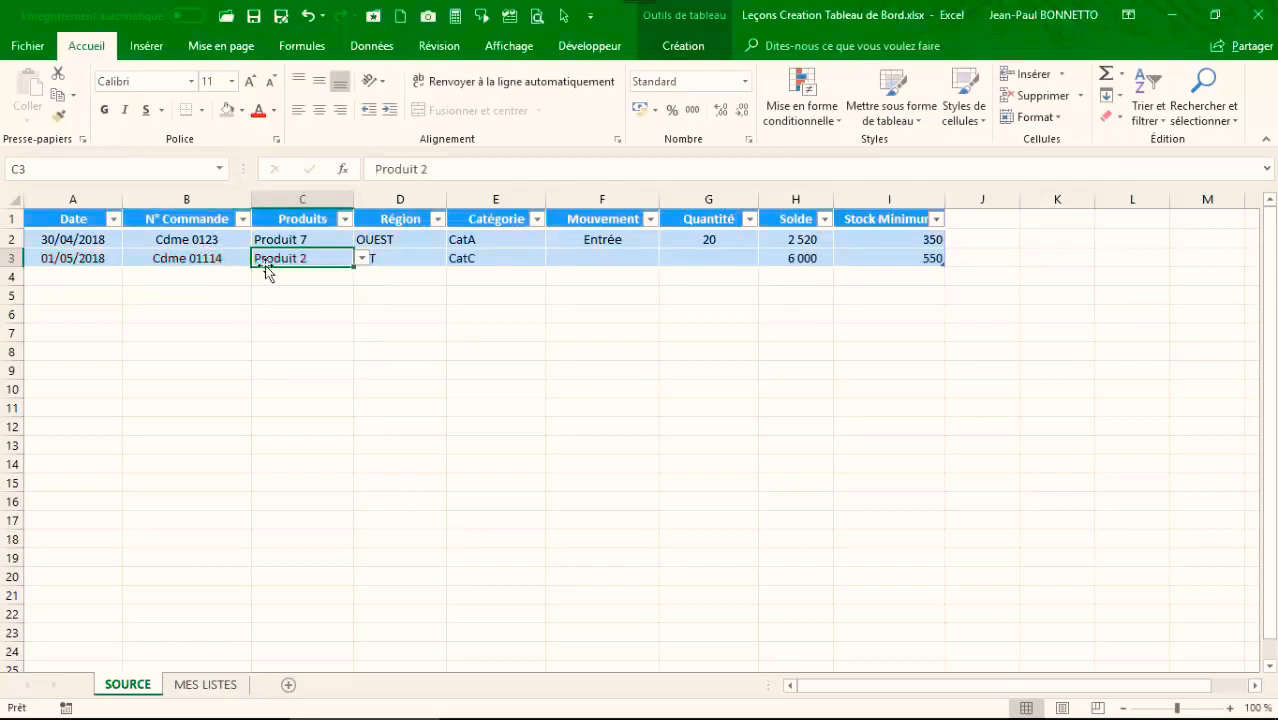
# Step: Review the Produit 2 record's region and category, and set its movement to Sortie with a quantity of 50
pyautogui.click(421, 259)
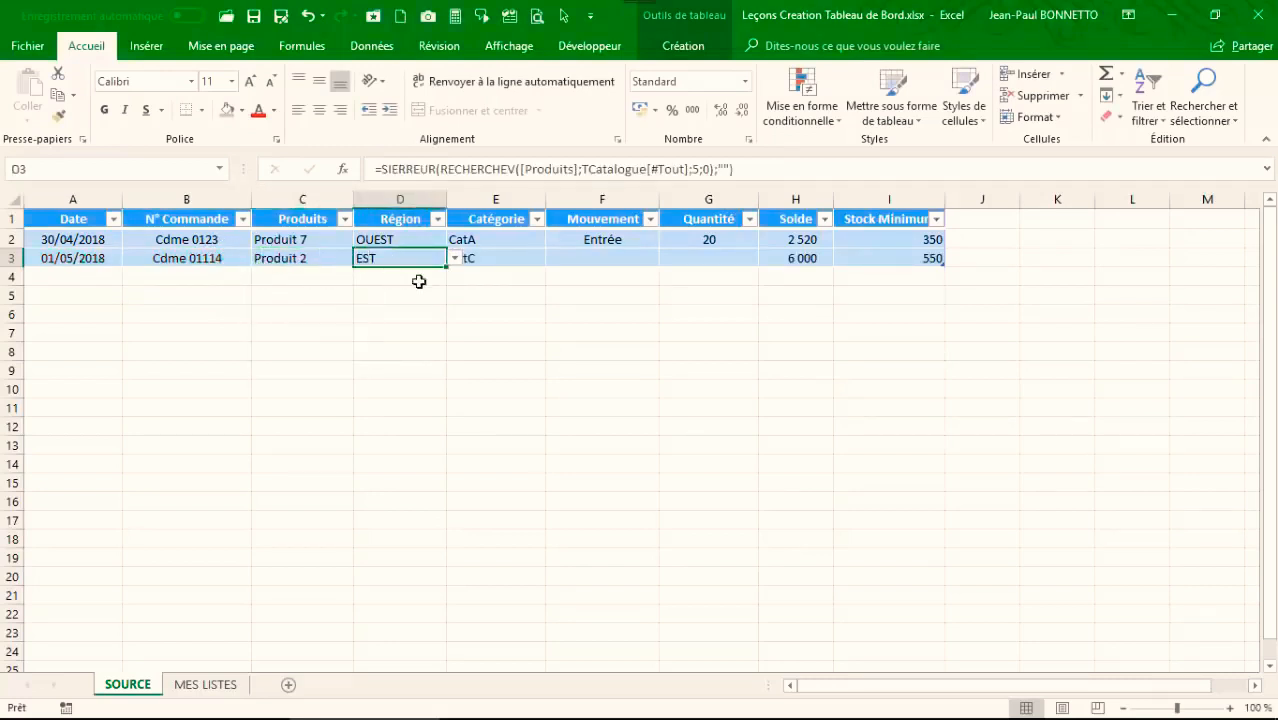
pyautogui.click(467, 260)
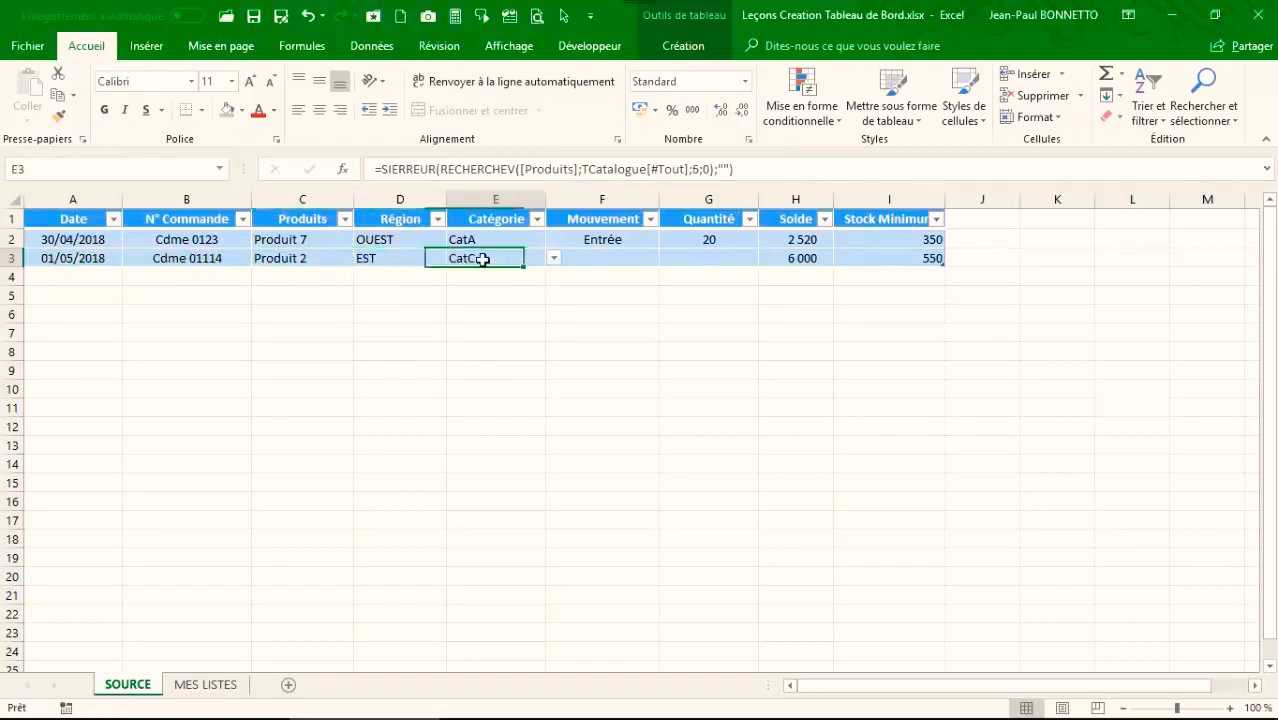
pyautogui.click(598, 256)
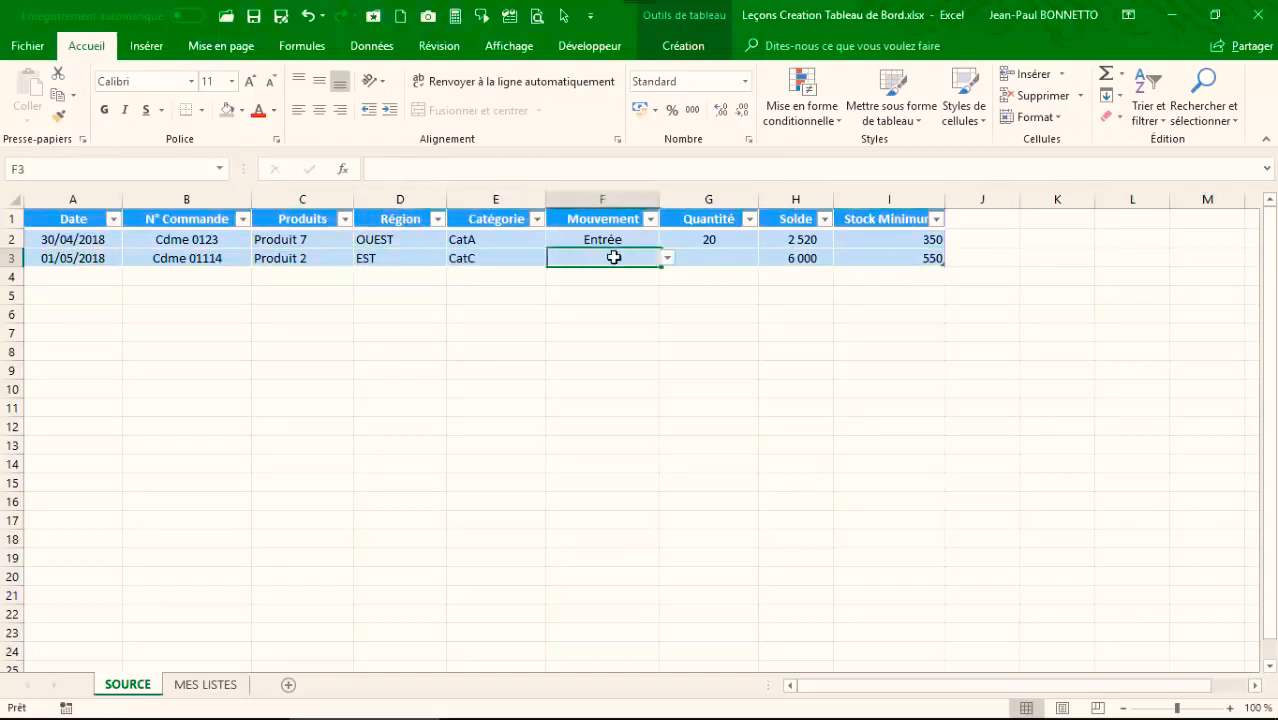
pyautogui.click(667, 258)
pyautogui.click(565, 286)
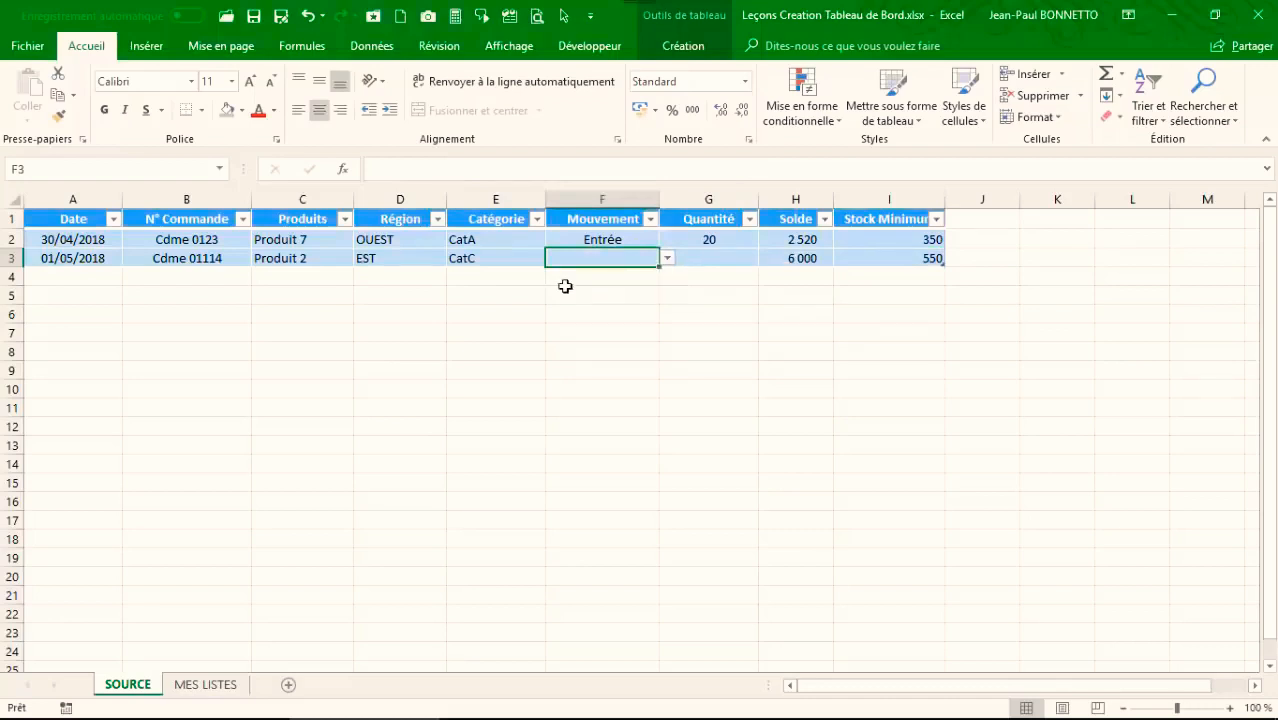
pyautogui.click(727, 259)
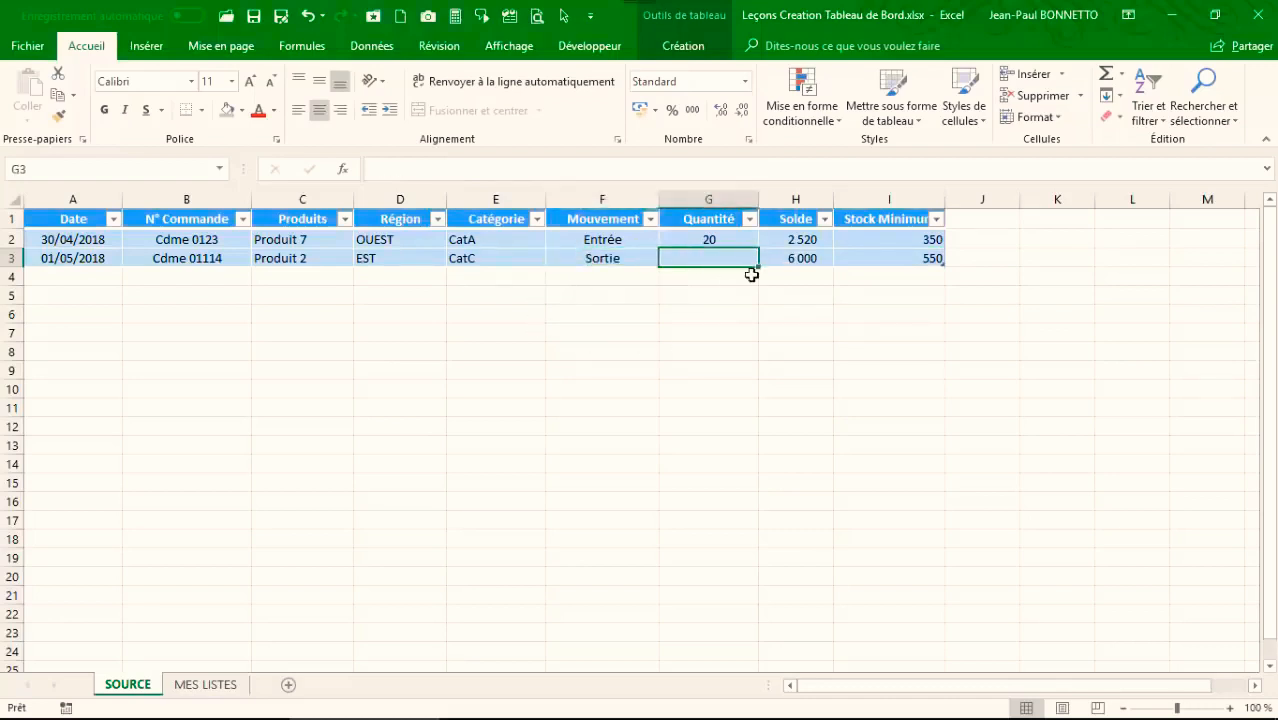
pyautogui.write('50')
pyautogui.press('Tab')
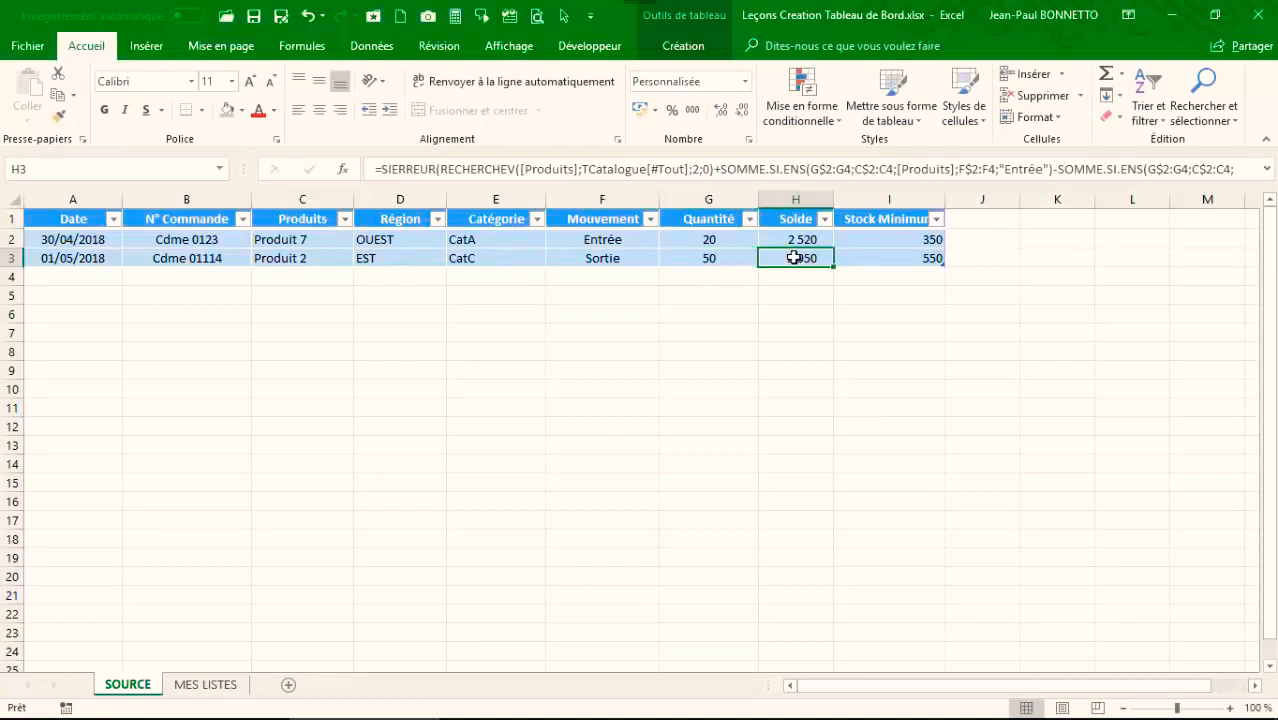
# Step: Check the Produit 2 record's Stock Minimum cell and add a third record dated 02/05/2018
pyautogui.click(888, 256)
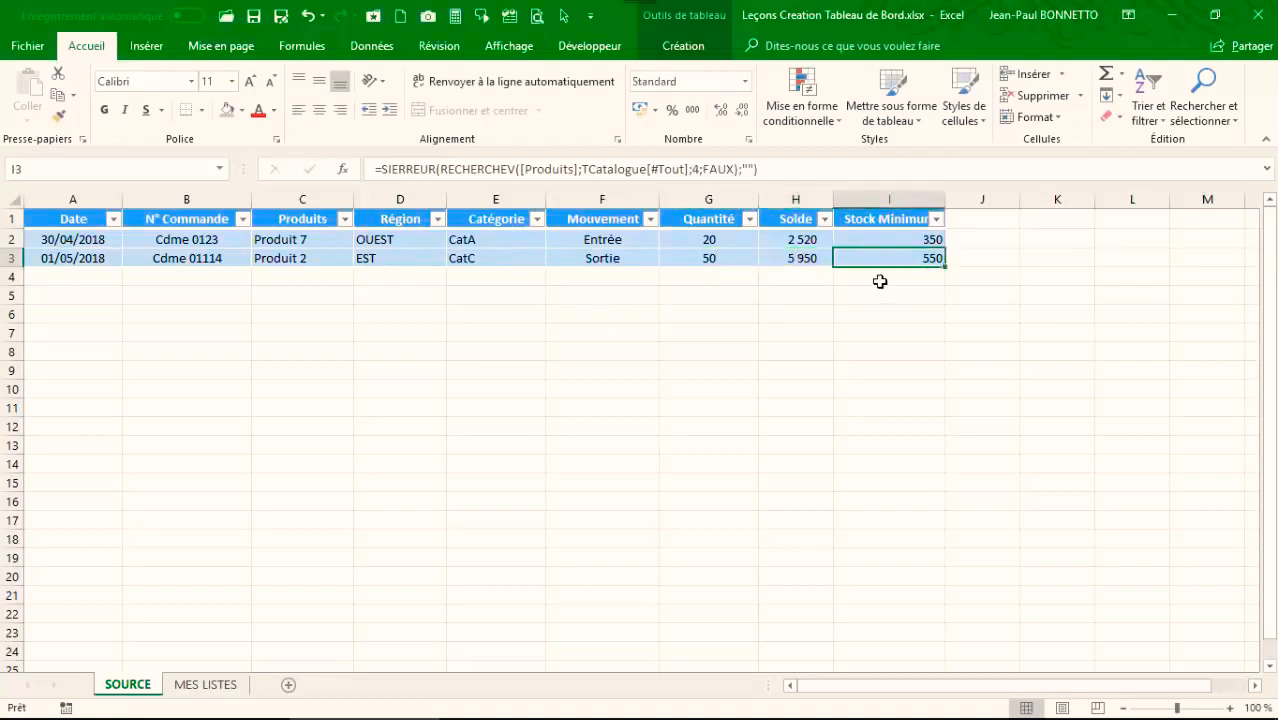
pyautogui.press('Tab')
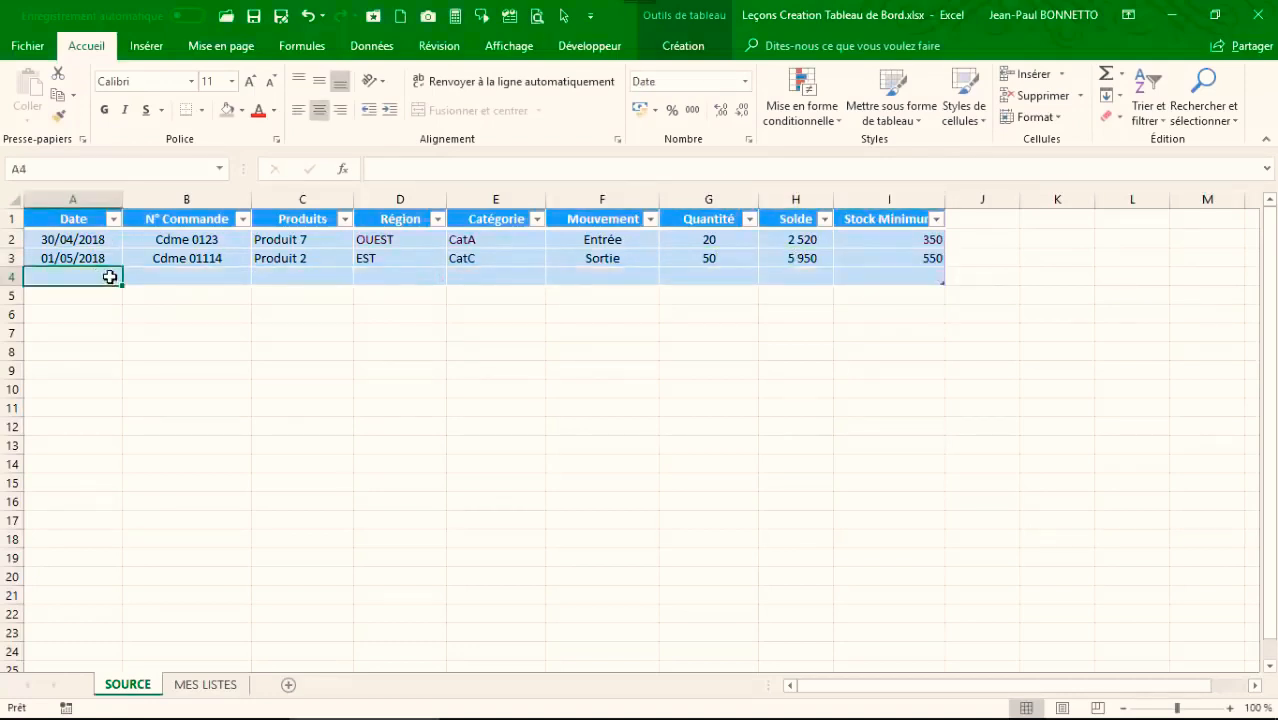
pyautogui.write('2/5/')
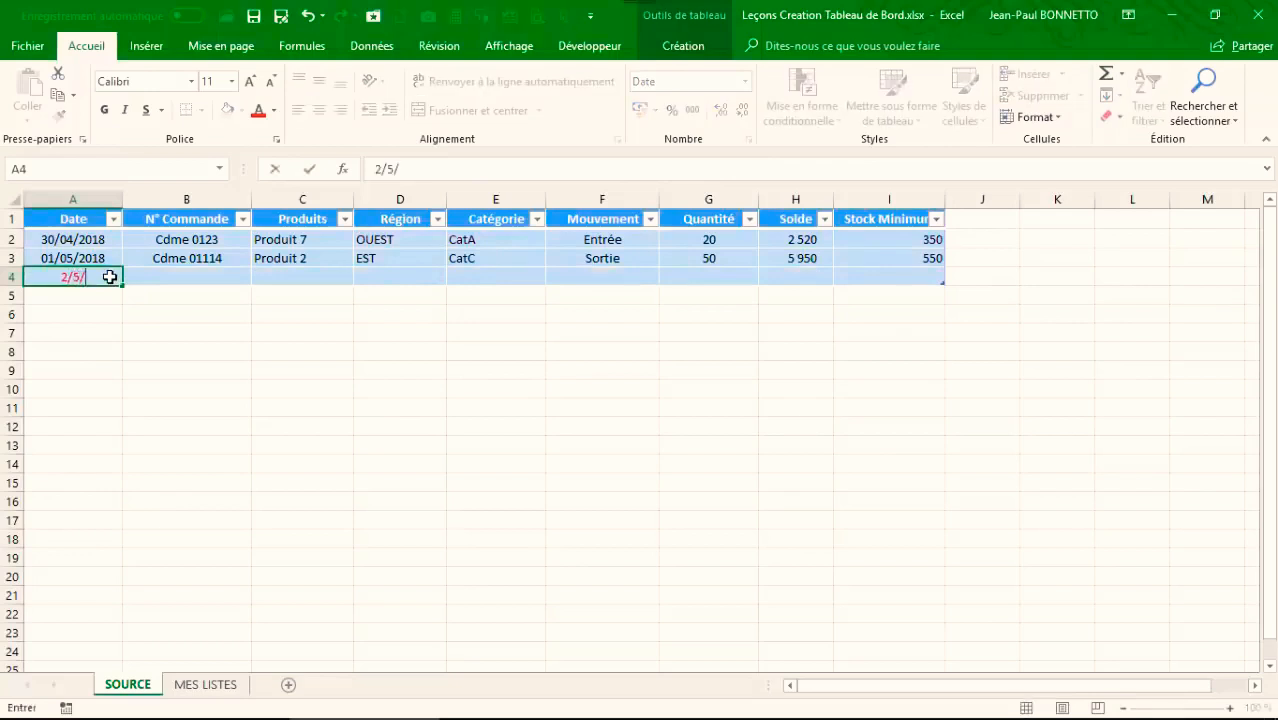
pyautogui.write('5')
pyautogui.press('BackSpace')
pyautogui.write('18')
pyautogui.press('Tab')
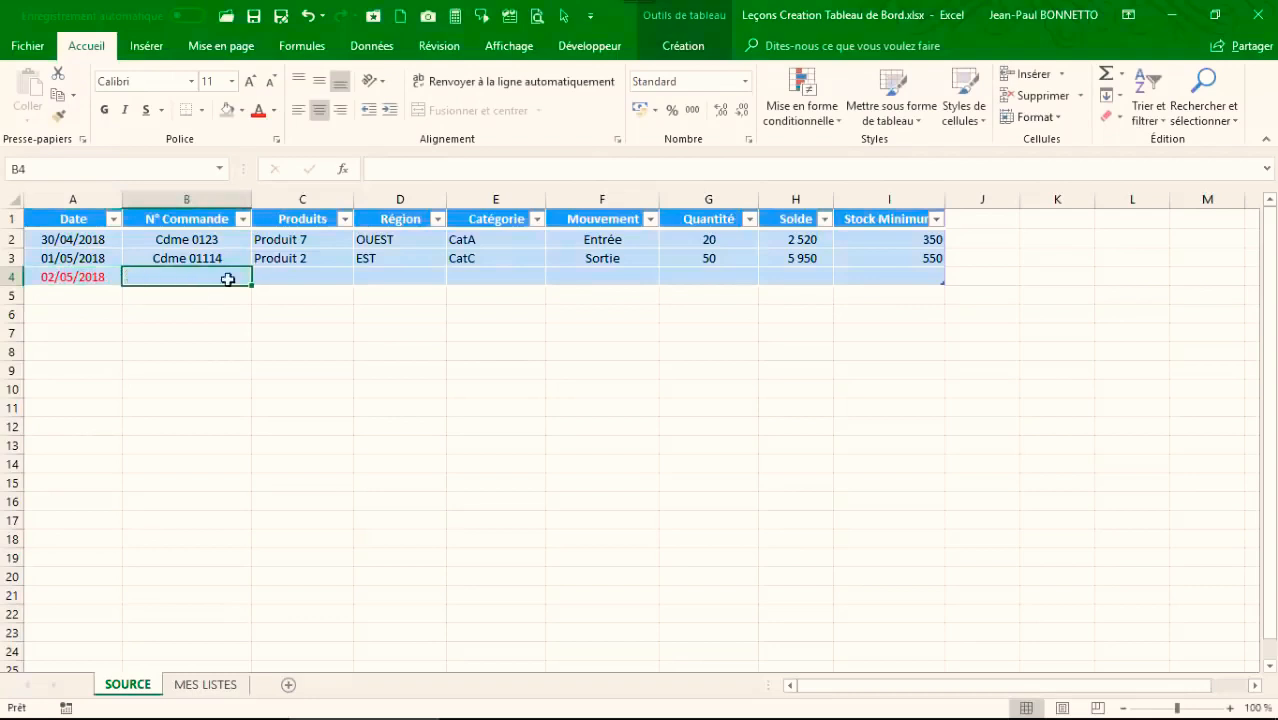
# Step: Enter the third record's order number and remove the extra digit from the second record's order number
pyautogui.write('Cdme')
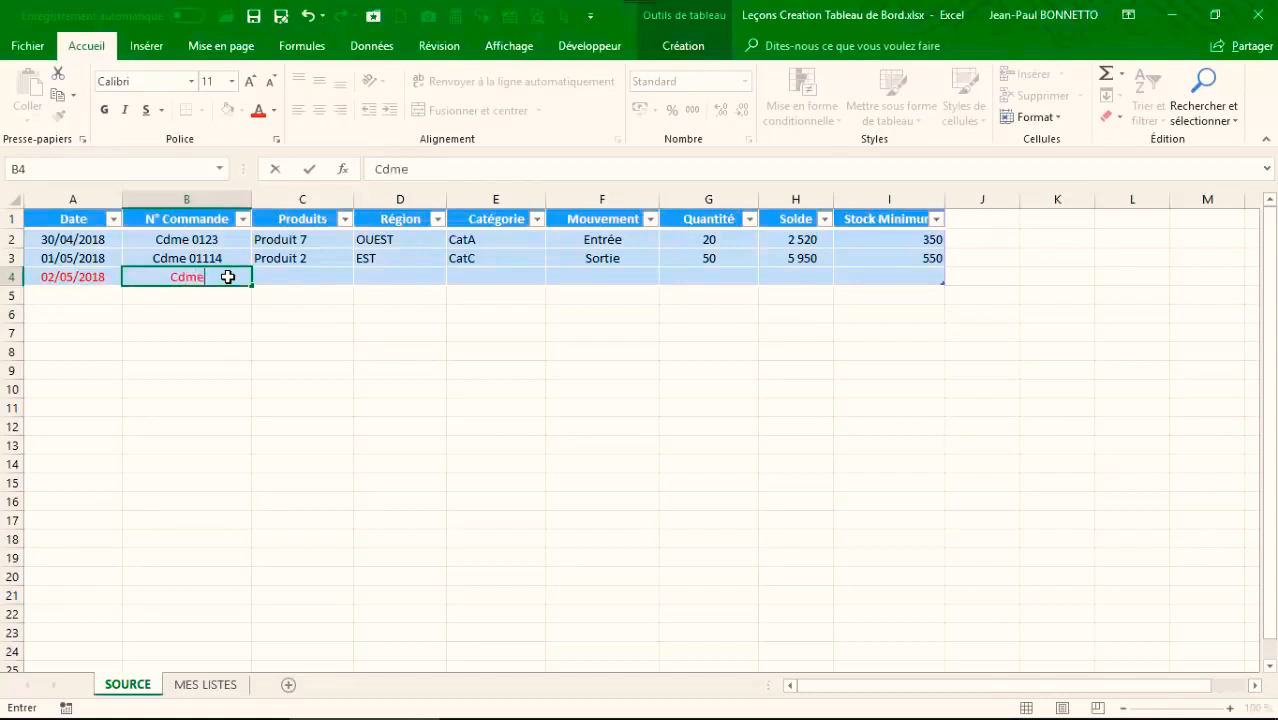
pyautogui.write(' 0156')
pyautogui.click(216, 258)
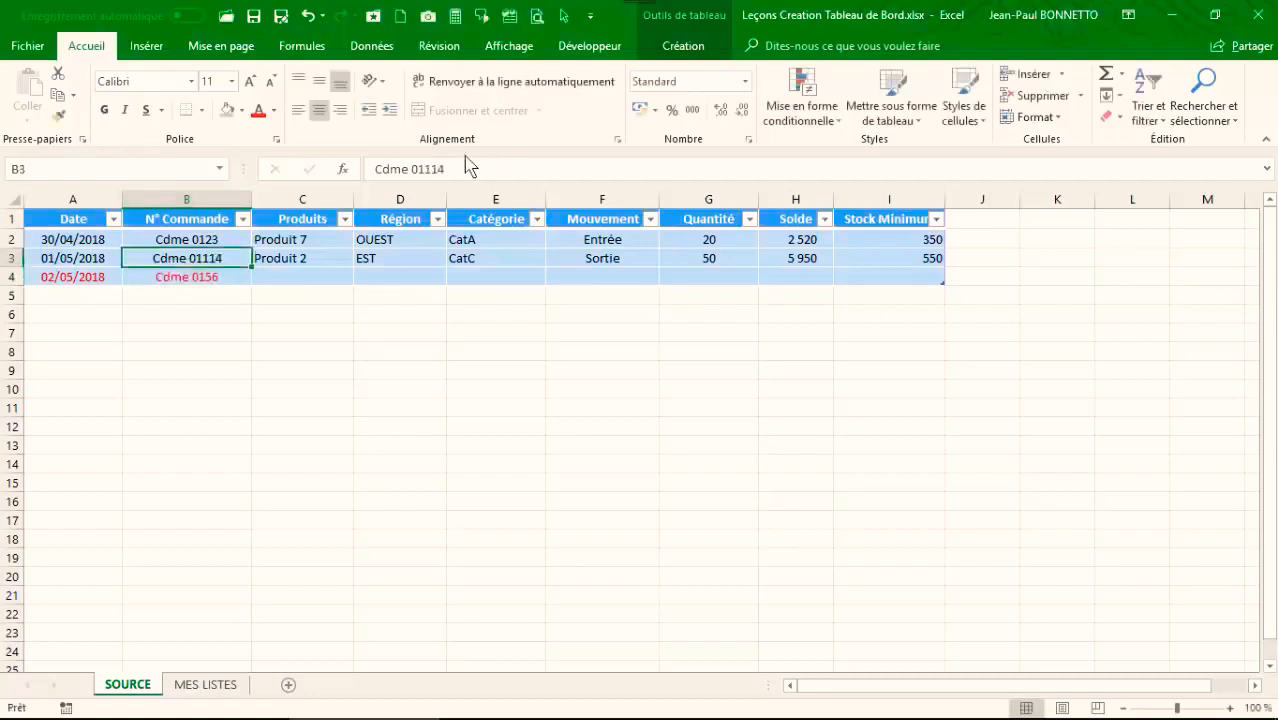
pyautogui.click(460, 166)
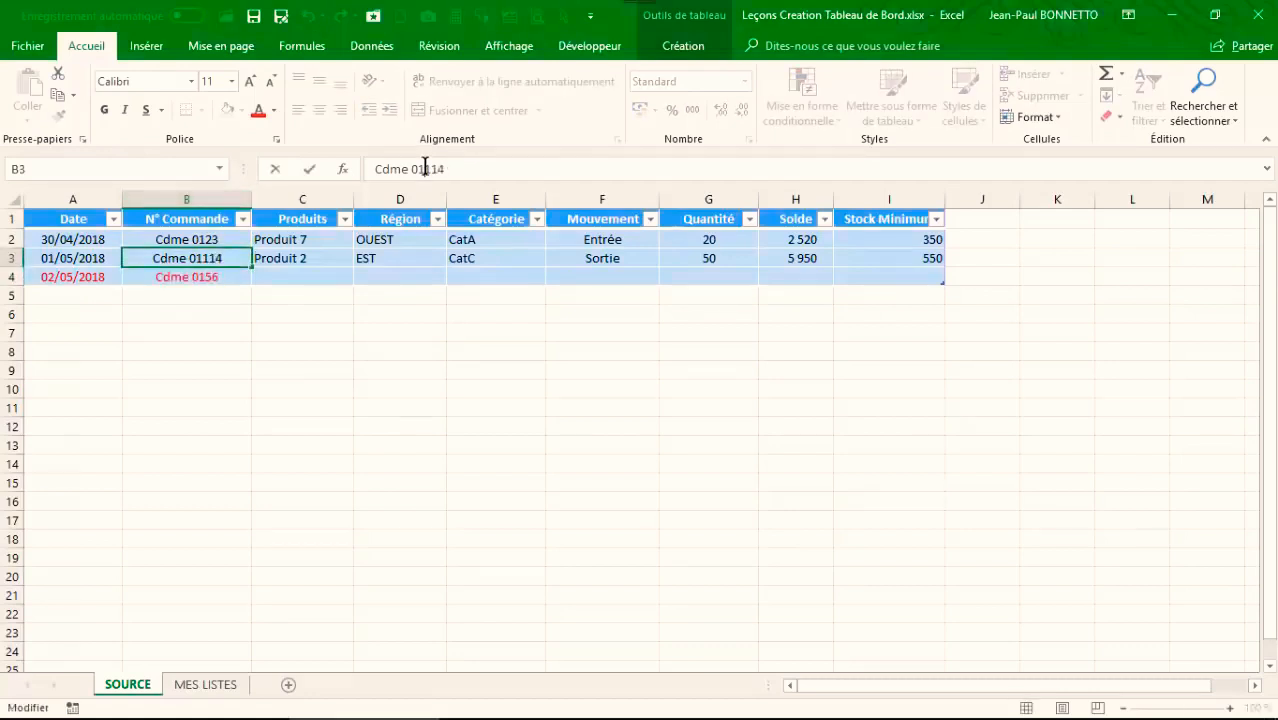
pyautogui.press('BackSpace')
pyautogui.press('Return')
# Step: Choose Produit 7 as the product of the 02/05/2018 record
pyautogui.click(335, 280)
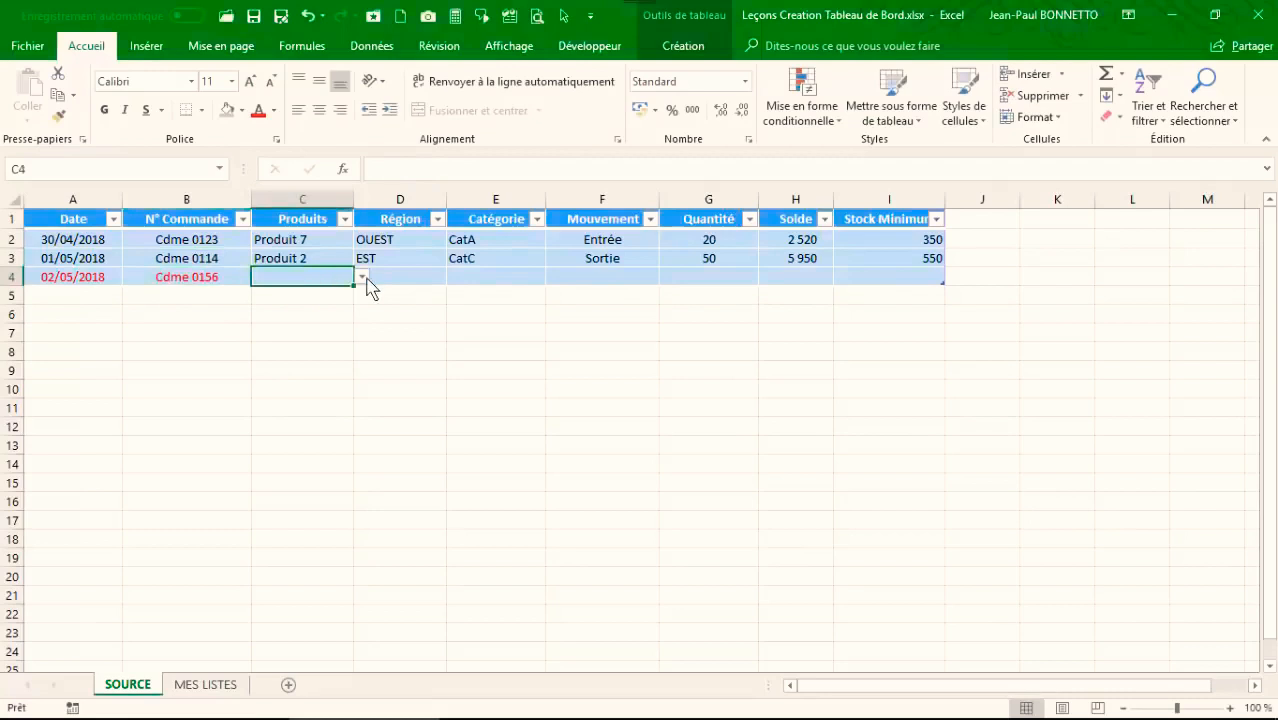
pyautogui.click(362, 277)
pyautogui.click(297, 355)
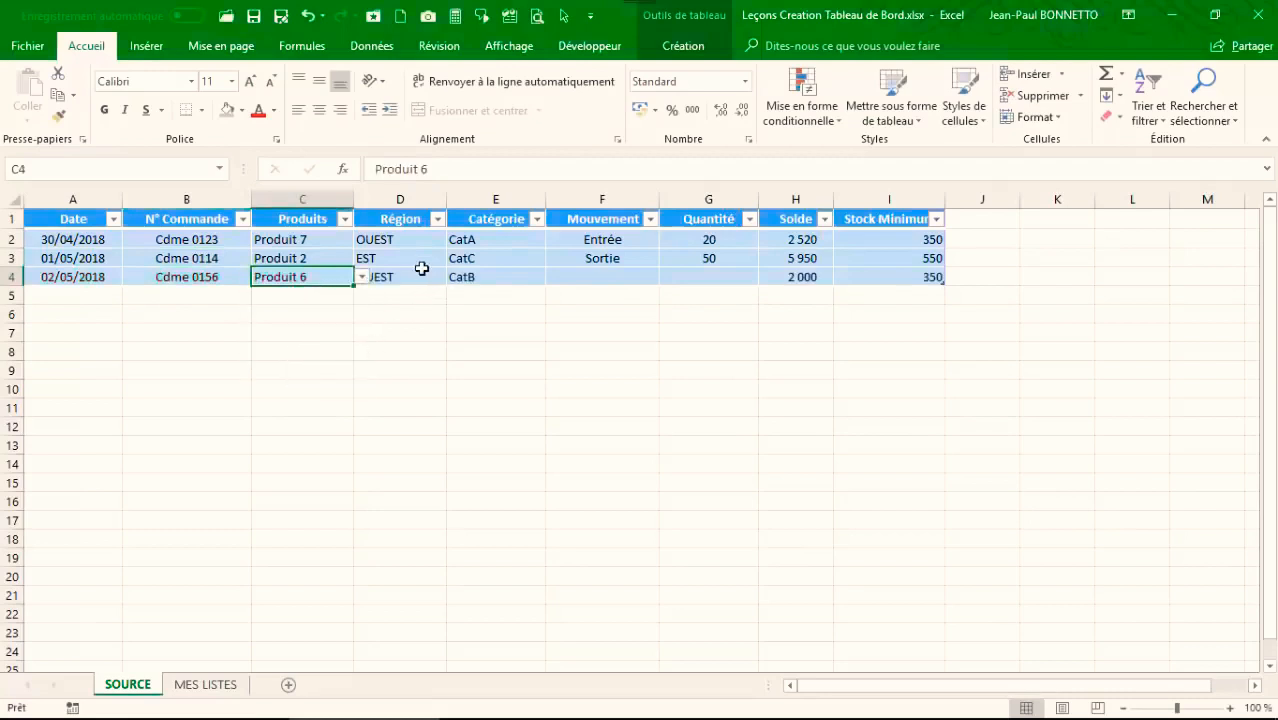
pyautogui.click(586, 281)
pyautogui.click(305, 277)
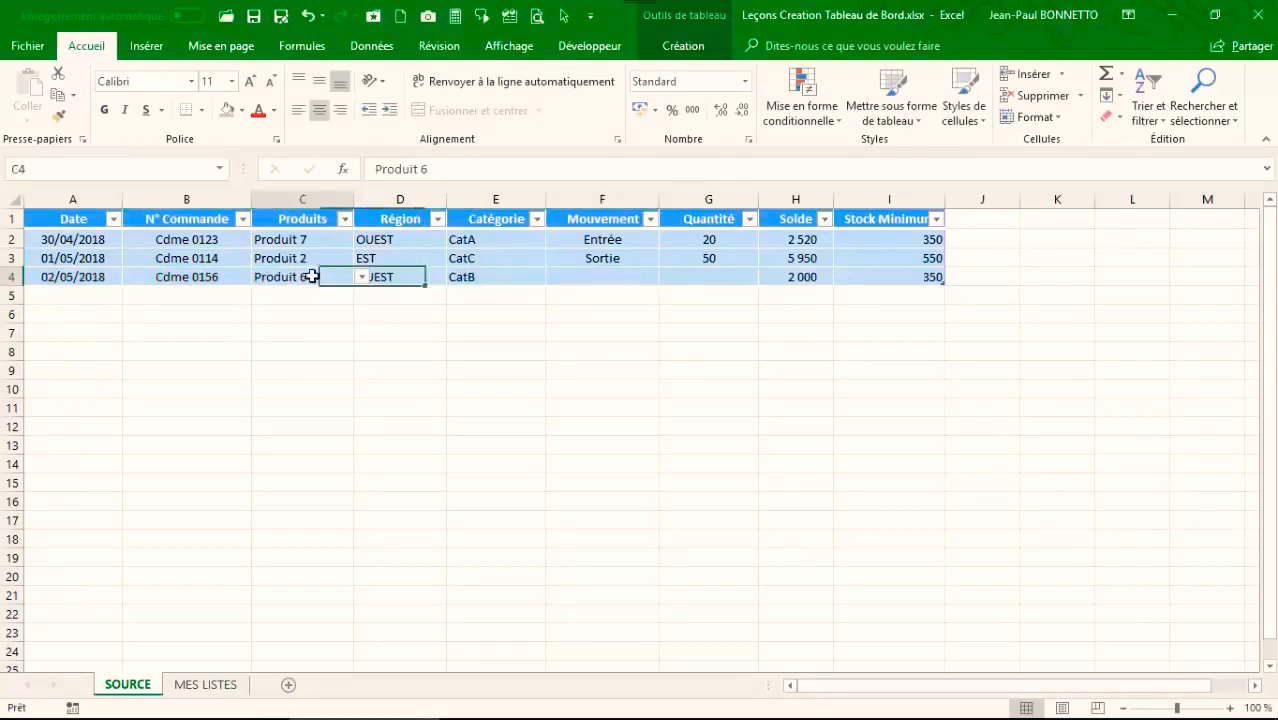
pyautogui.click(362, 277)
pyautogui.click(298, 306)
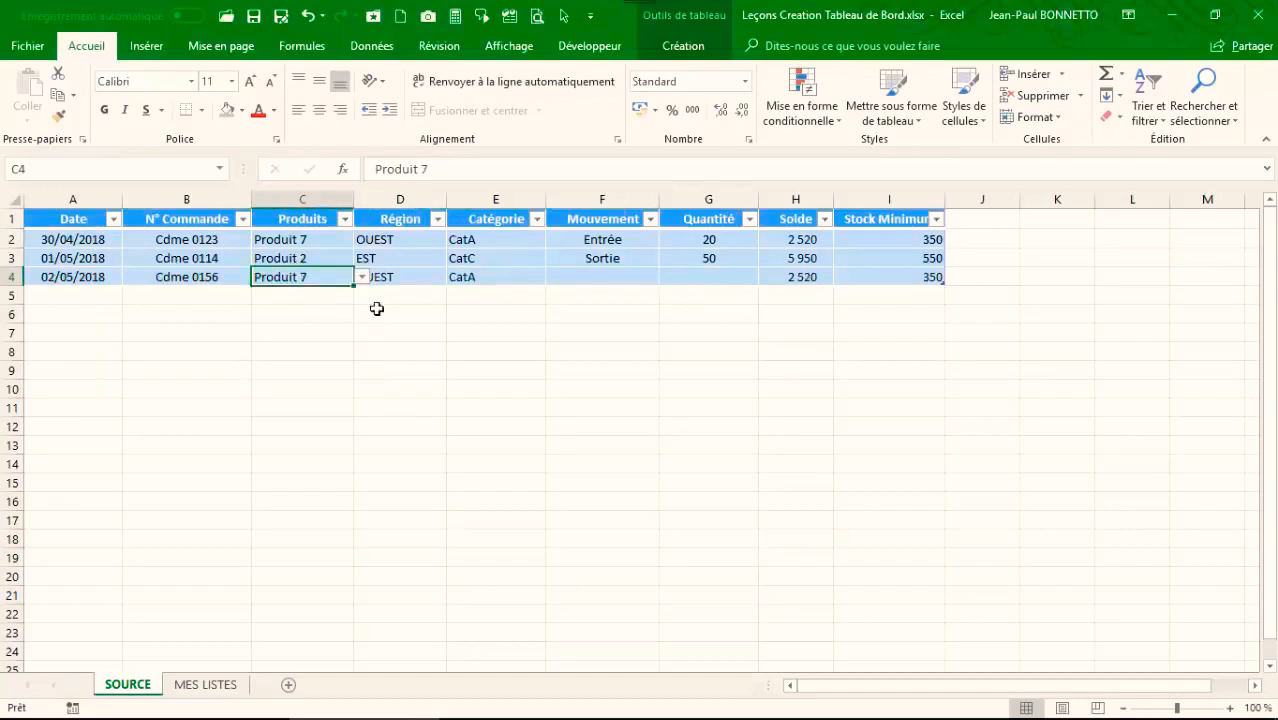
# Step: Set the third record's movement to Entrée with a quantity of 10
pyautogui.click(588, 278)
pyautogui.click(666, 277)
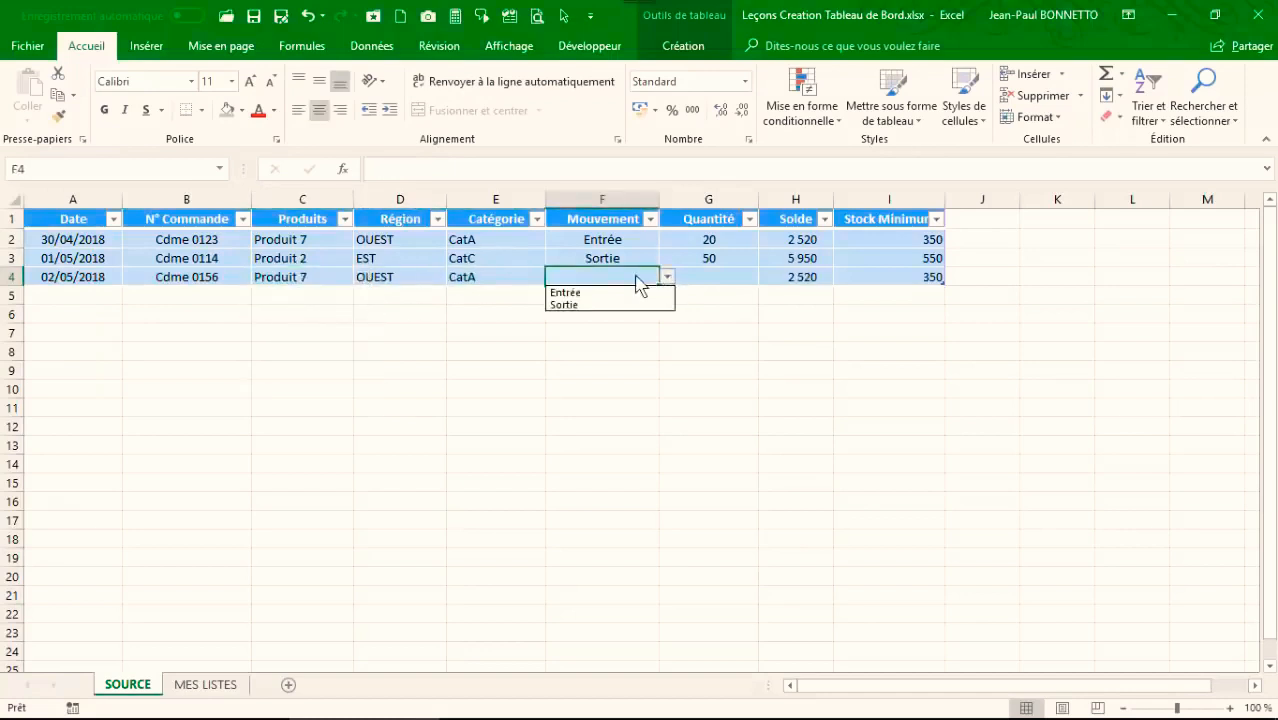
pyautogui.click(568, 292)
pyautogui.click(748, 281)
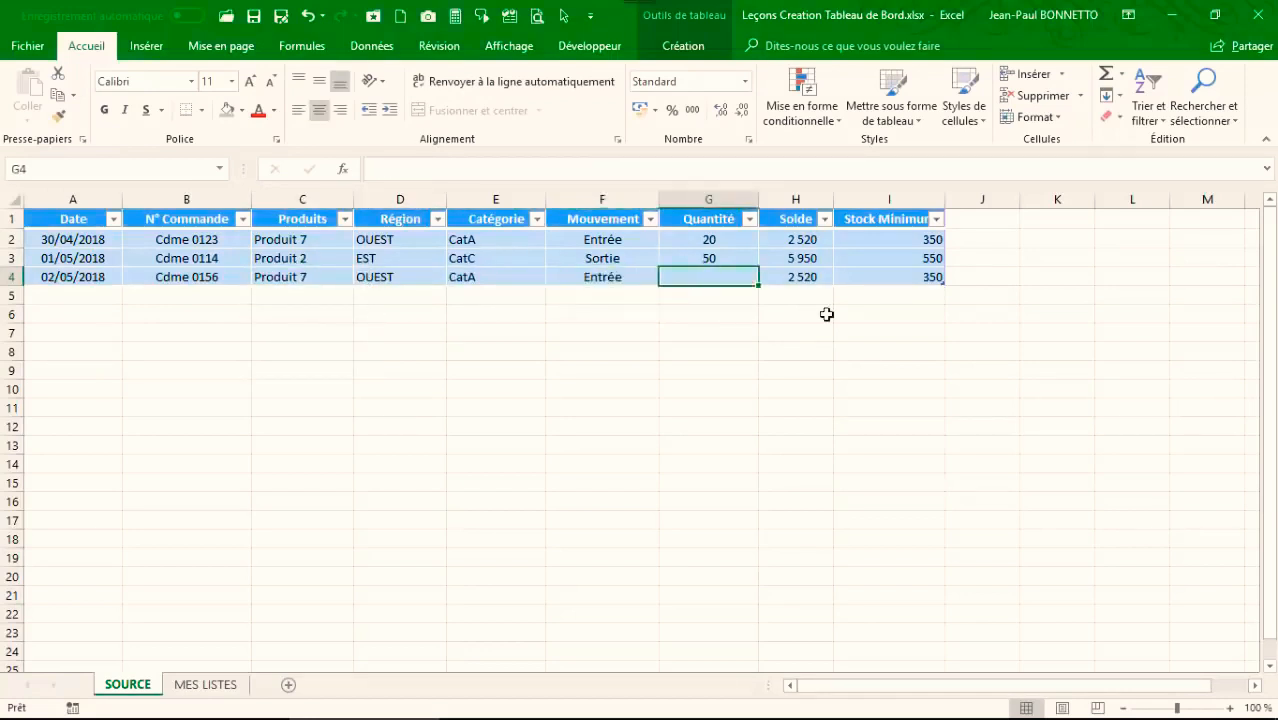
pyautogui.write('10')
pyautogui.press('Tab')
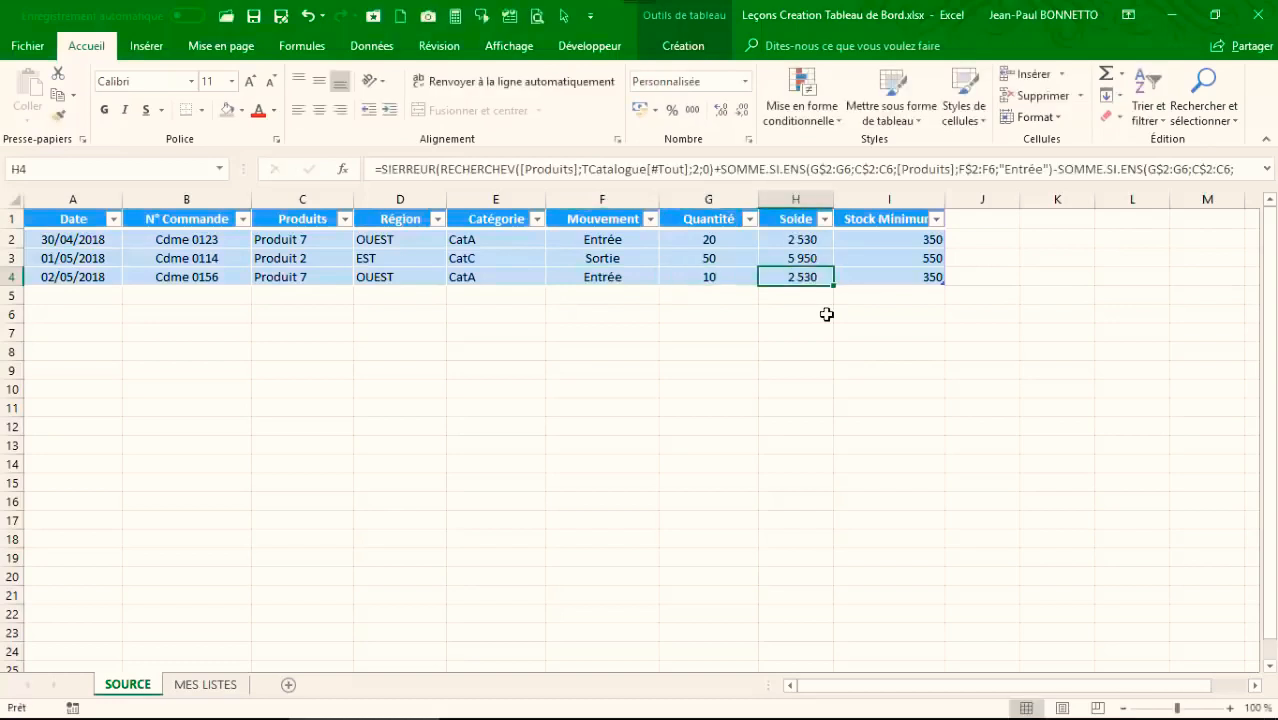
# Step: Move the Sortie entry from the second record's Mouvement cell to the third record's, replacing Entrée
pyautogui.click(806, 239)
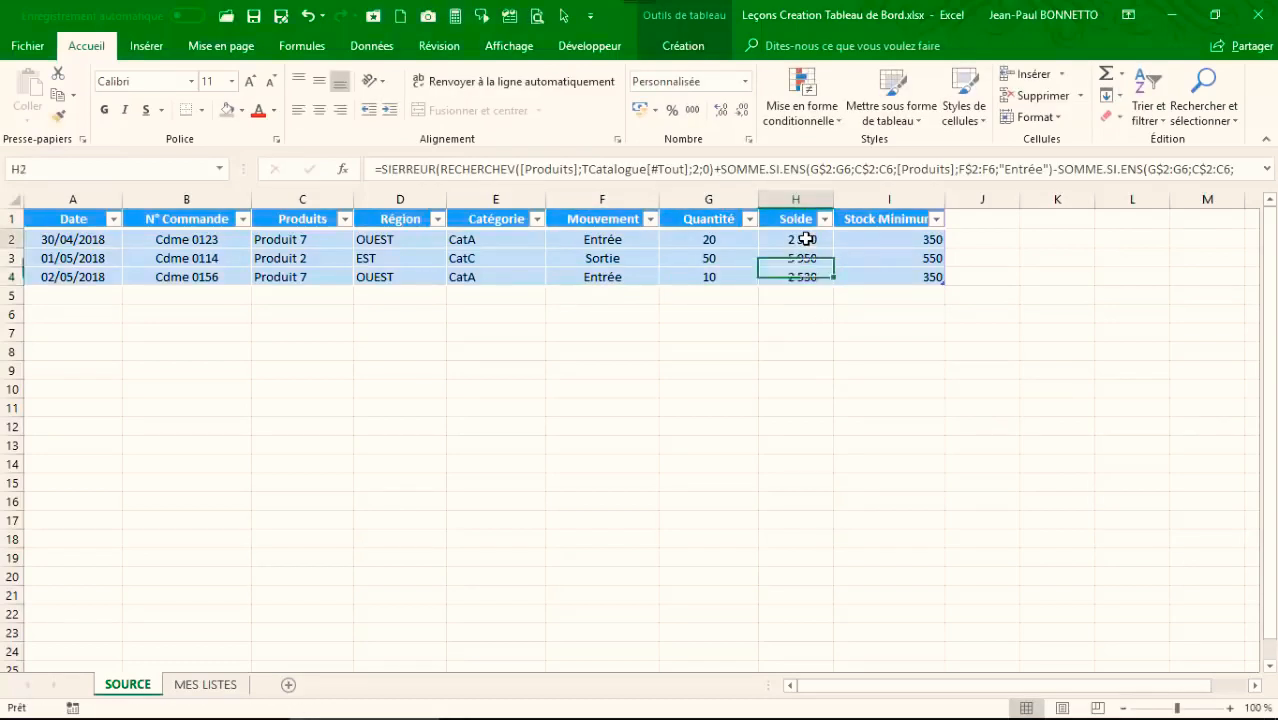
pyautogui.click(613, 256)
pyautogui.moveTo(613, 250); pyautogui.dragTo(598, 281)
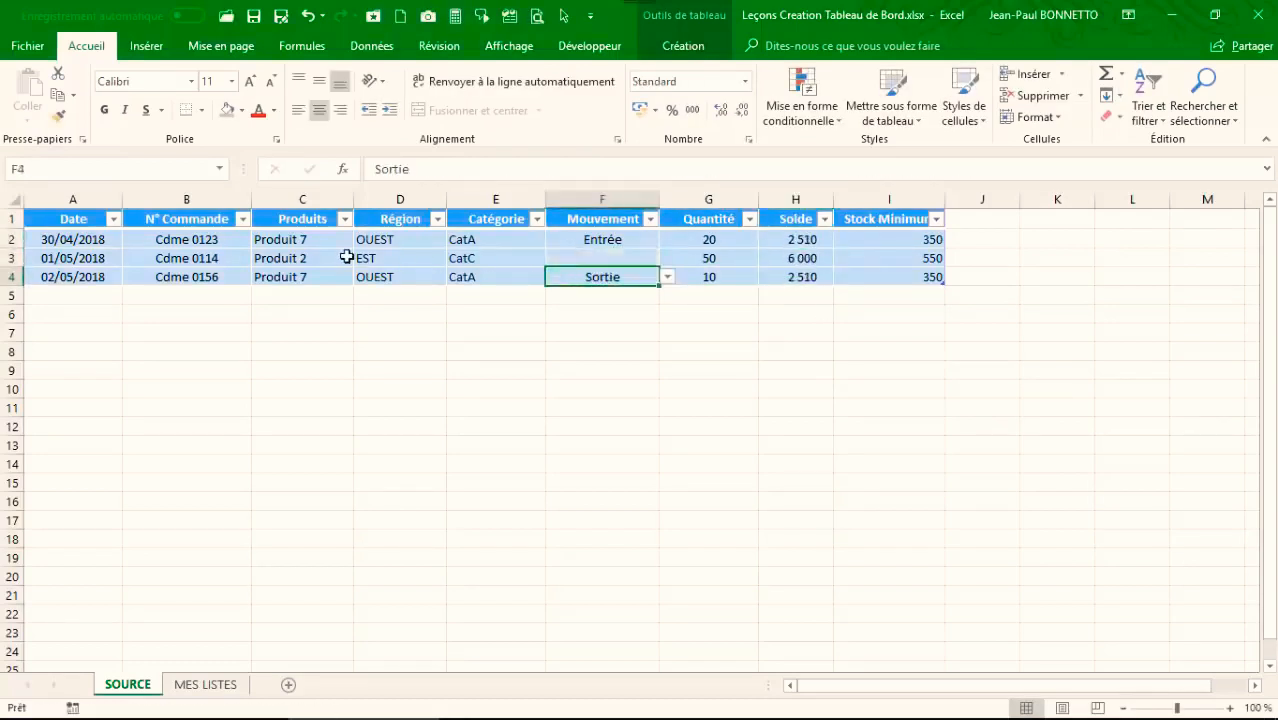
# Step: Check the third record's quantity and Solde, and fill the first record's Solde formula down to the third record
pyautogui.click(793, 276)
pyautogui.click(665, 270)
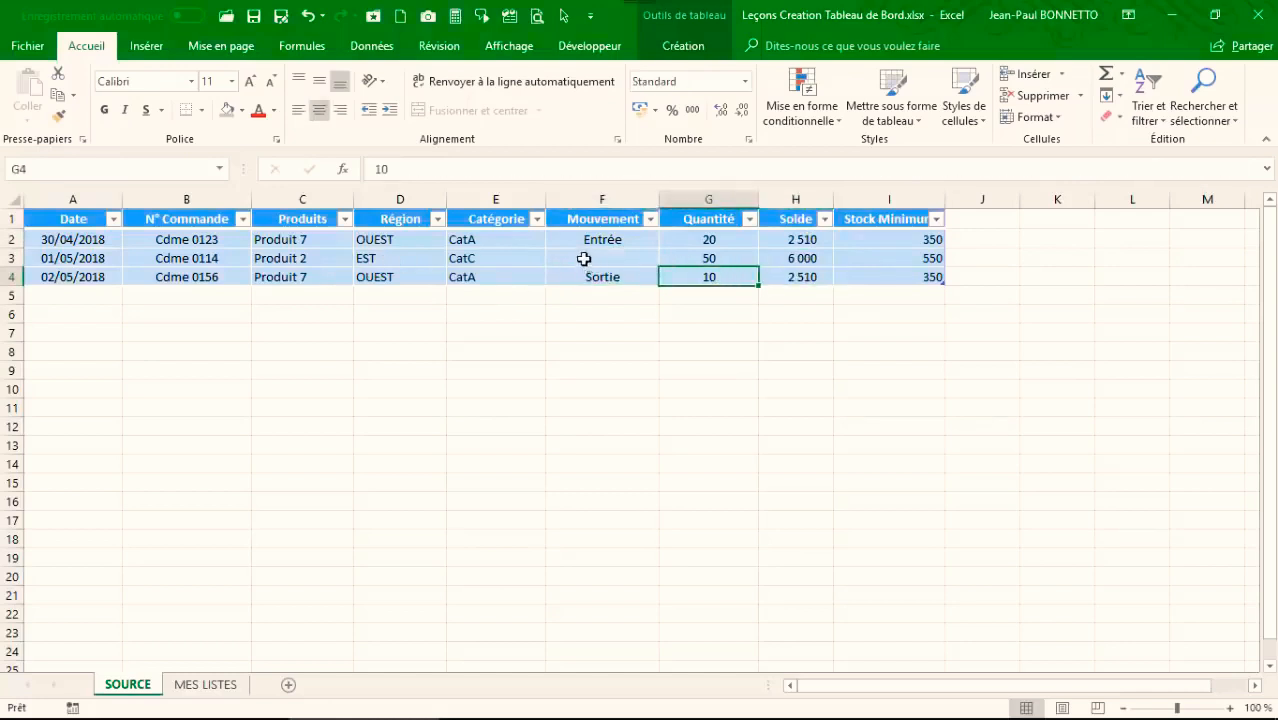
pyautogui.click(813, 277)
pyautogui.click(830, 242)
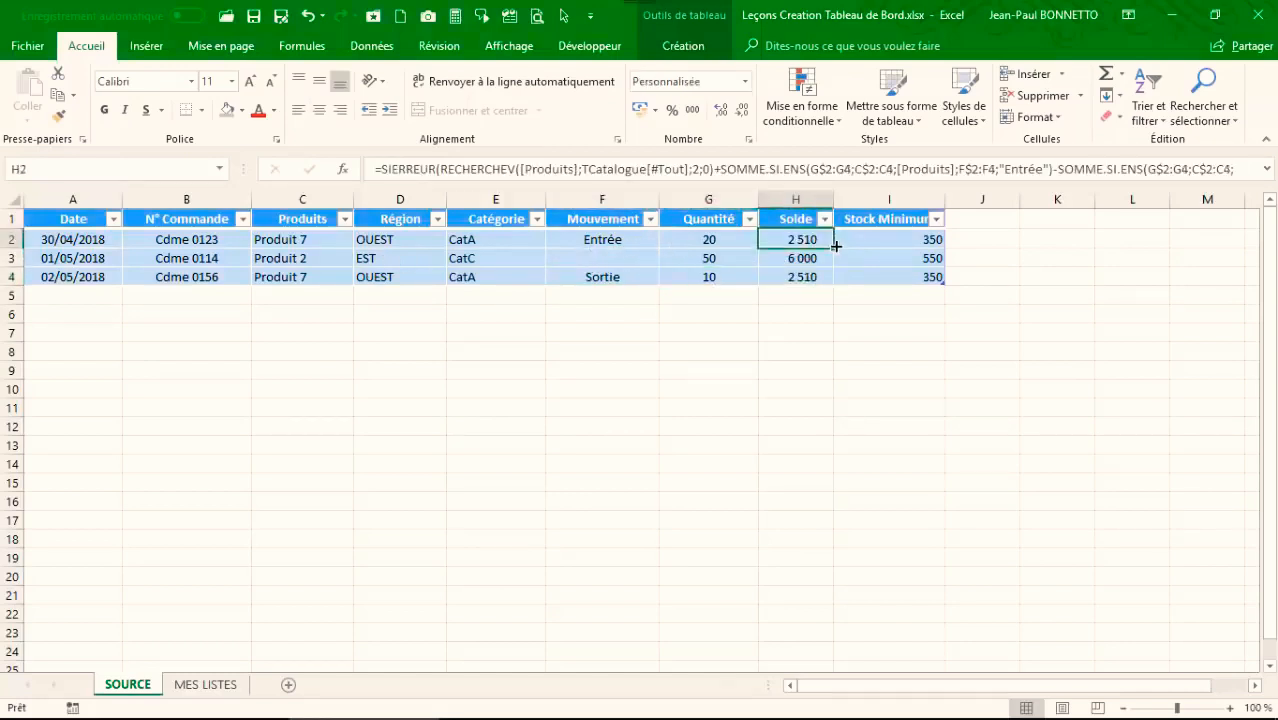
pyautogui.moveTo(835, 253); pyautogui.dragTo(834, 284)
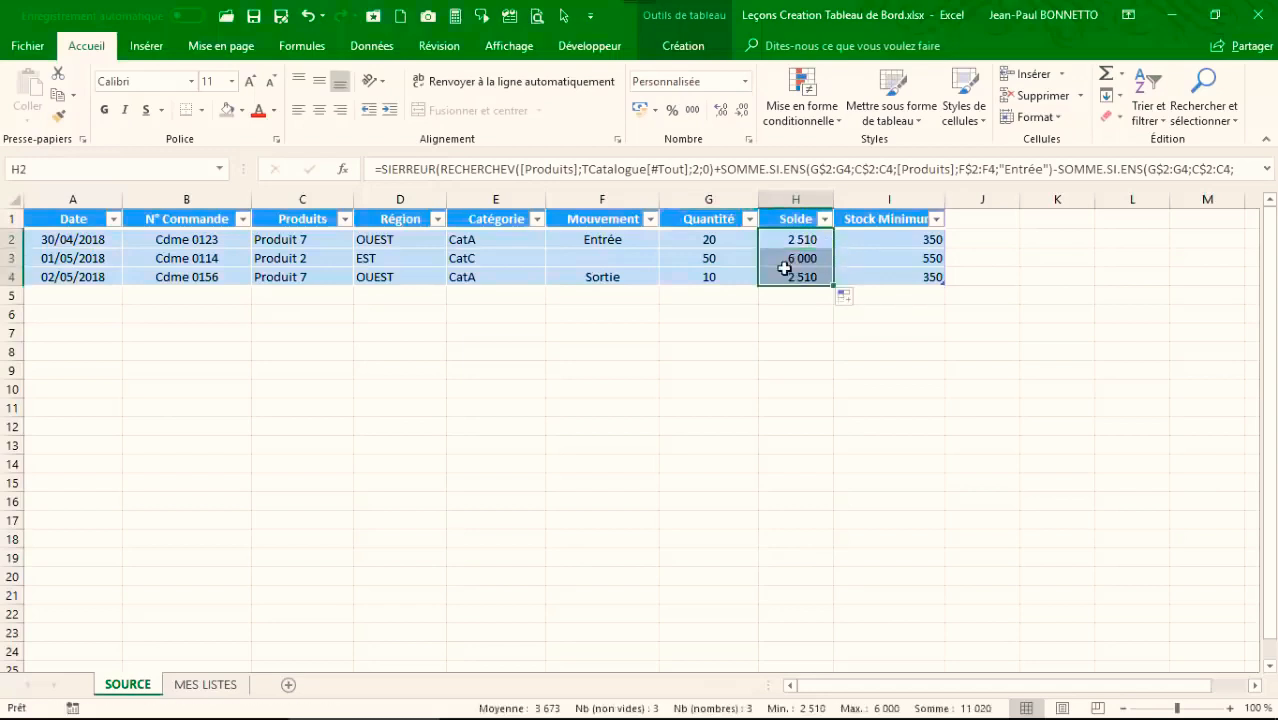
# Step: Copy the first record's Entrée entry into the second record's empty Mouvement cell
pyautogui.click(722, 249)
pyautogui.click(594, 264)
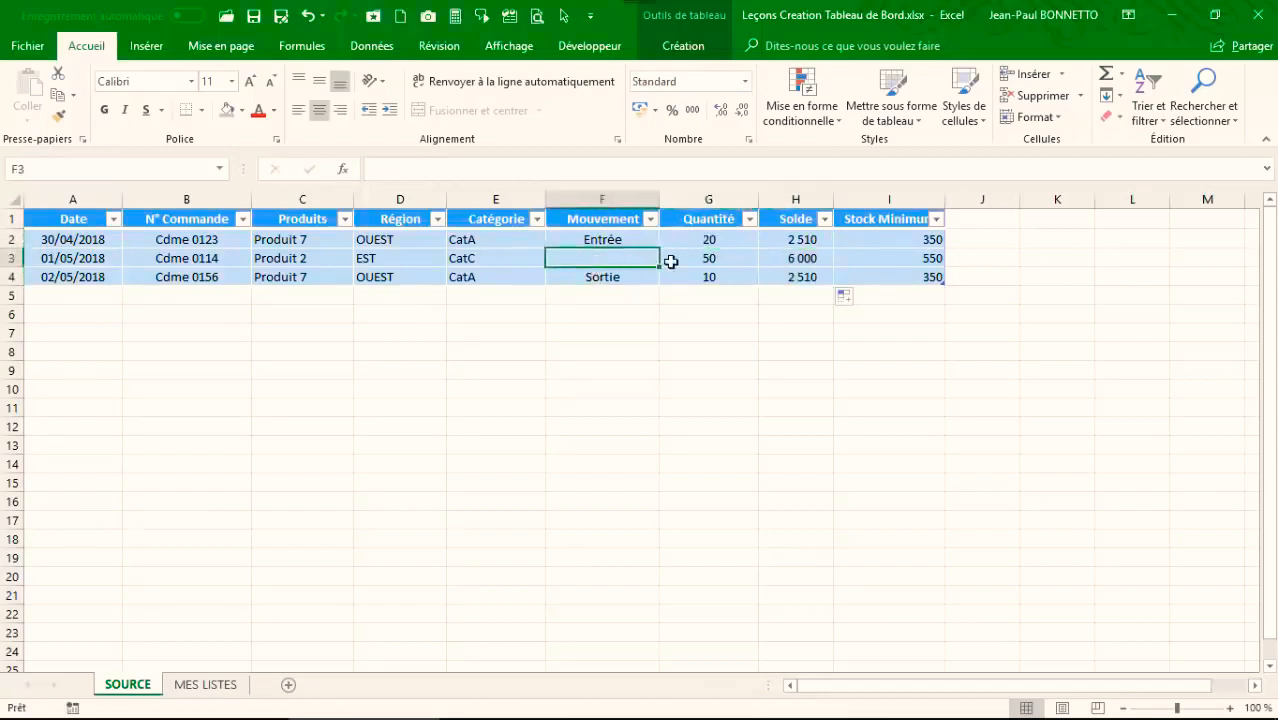
pyautogui.click(595, 243)
pyautogui.click(607, 292)
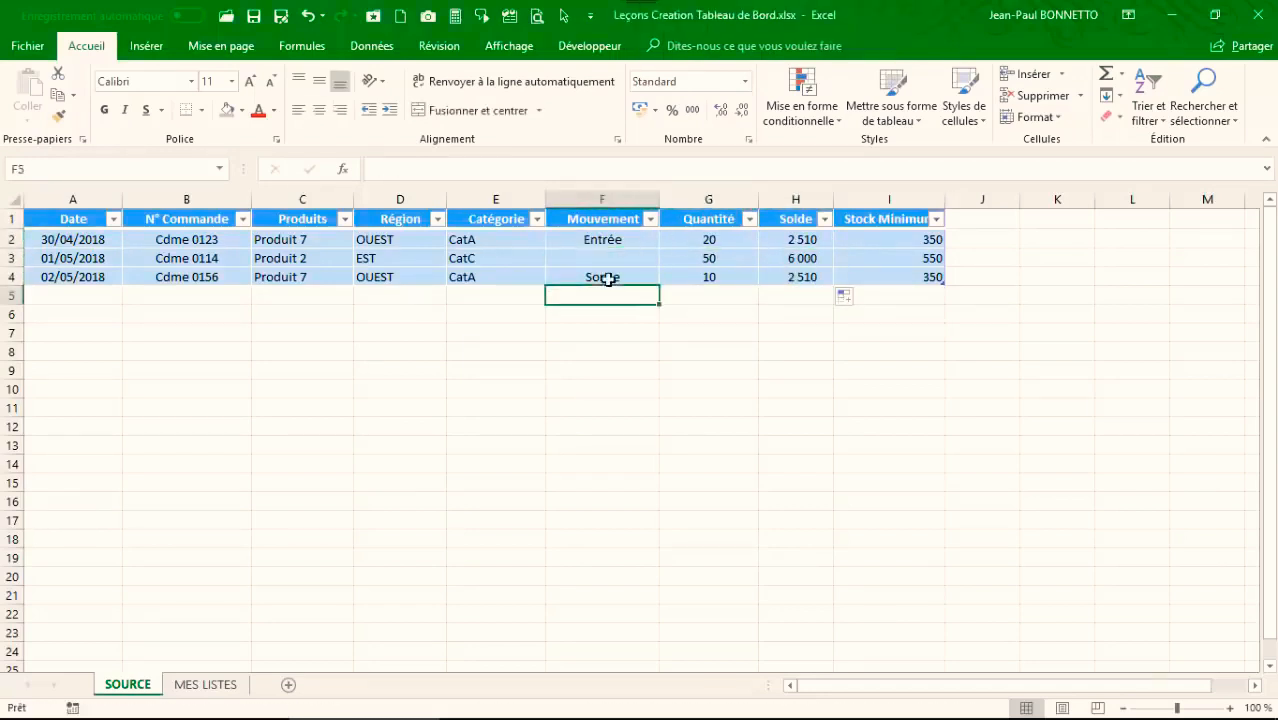
pyautogui.click(625, 259)
pyautogui.click(630, 277)
pyautogui.click(622, 242)
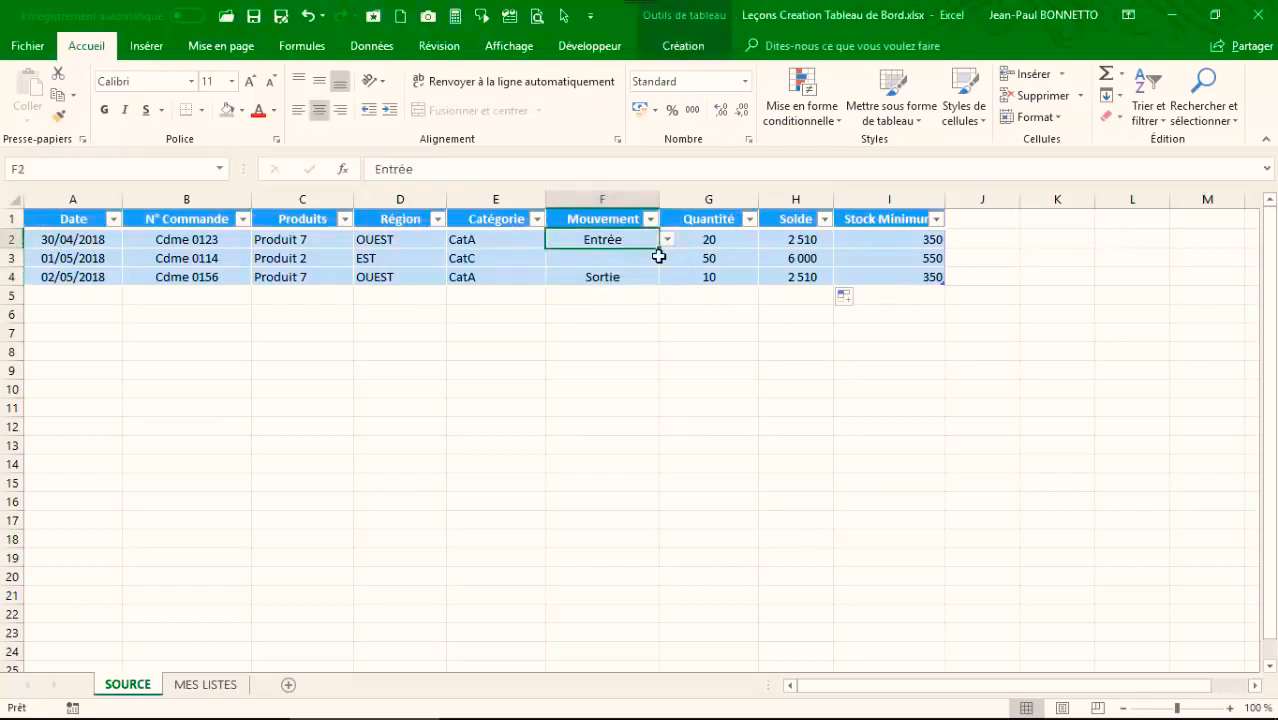
pyautogui.moveTo(661, 251); pyautogui.dragTo(650, 263)
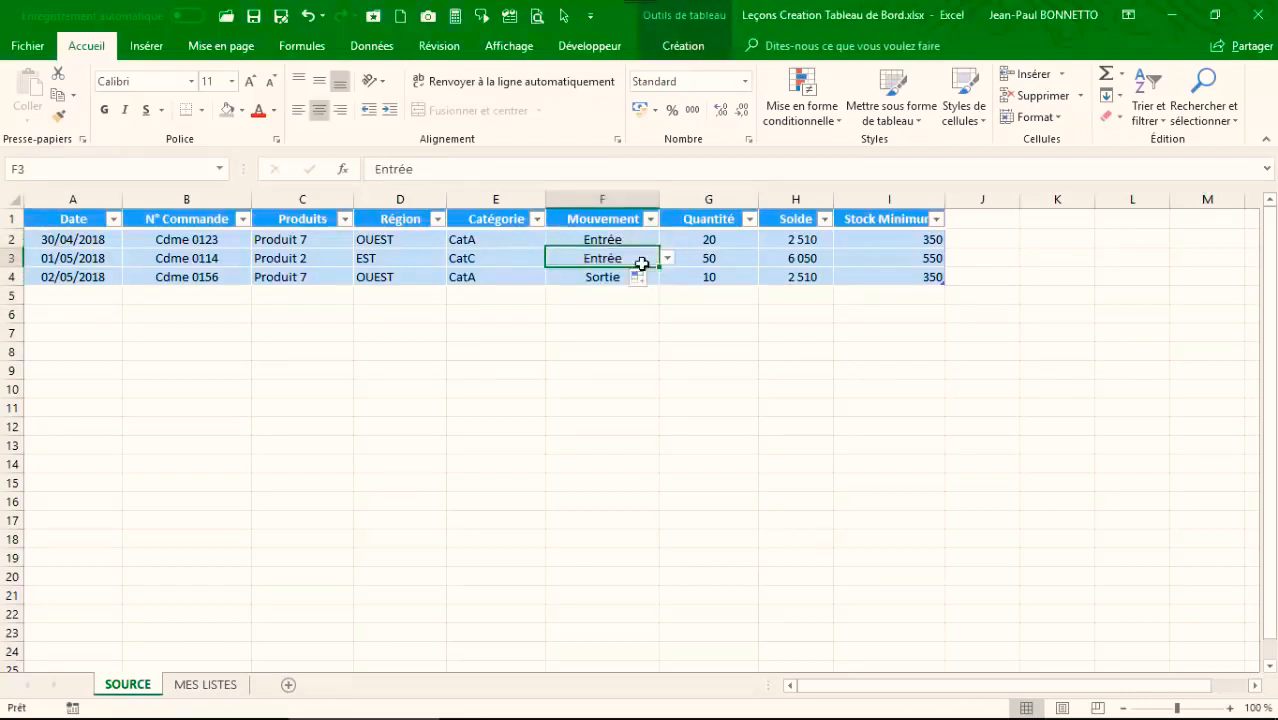
# Step: Choose Sortie as the second record's movement
pyautogui.click(648, 263)
pyautogui.click(667, 259)
pyautogui.click(588, 288)
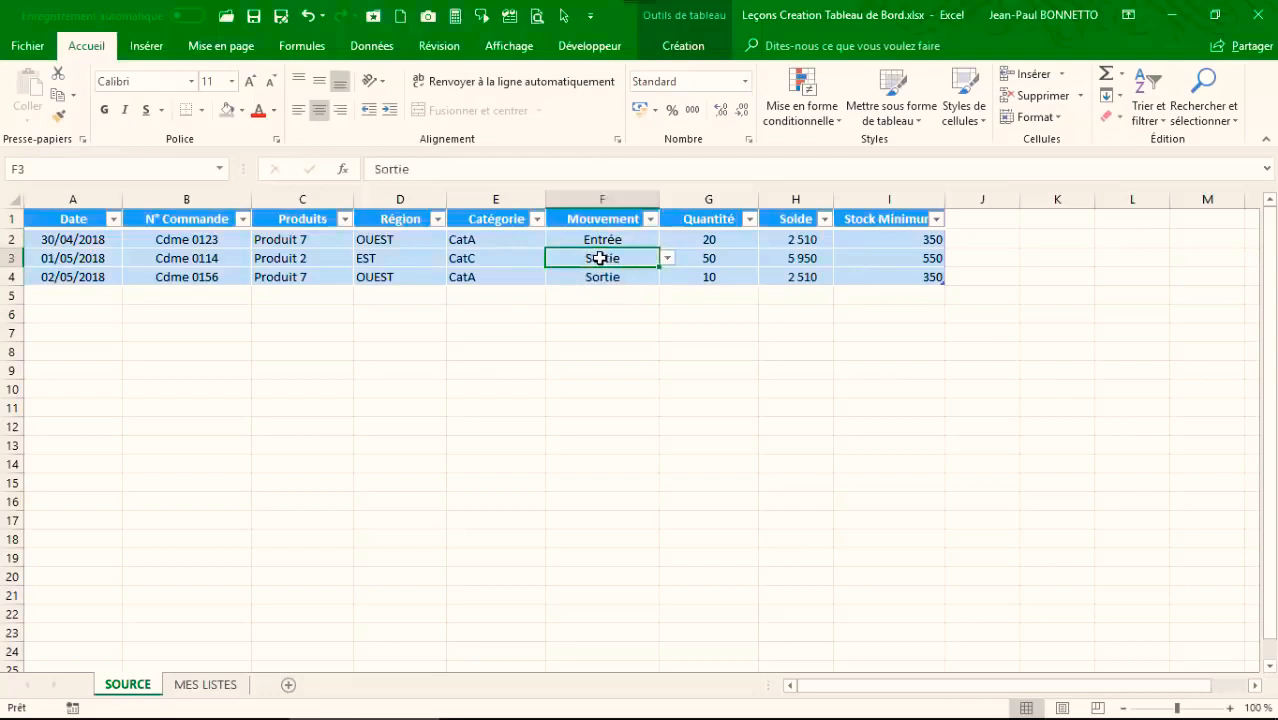
# Step: Compare the Solde, movement and product cells of the records, particularly the two Produit 7 rows
pyautogui.click(745, 262)
pyautogui.click(790, 259)
pyautogui.click(802, 239)
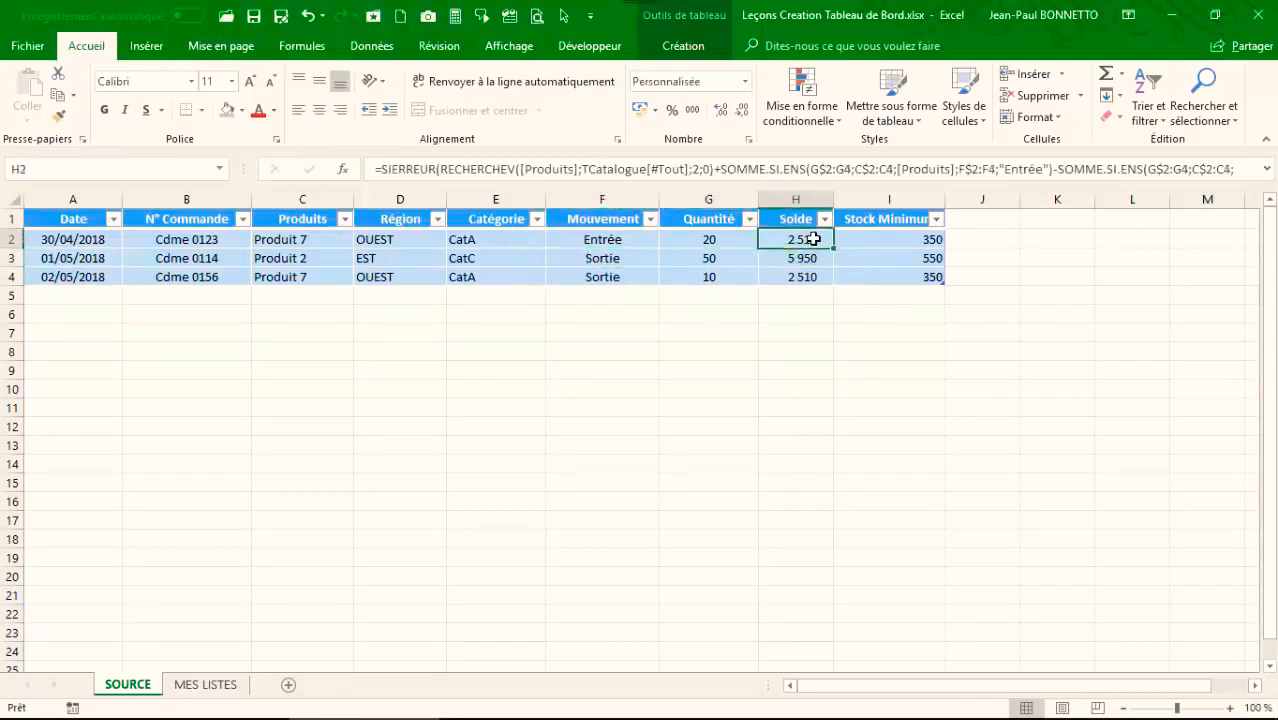
pyautogui.click(625, 240)
pyautogui.click(305, 239)
pyautogui.click(300, 276)
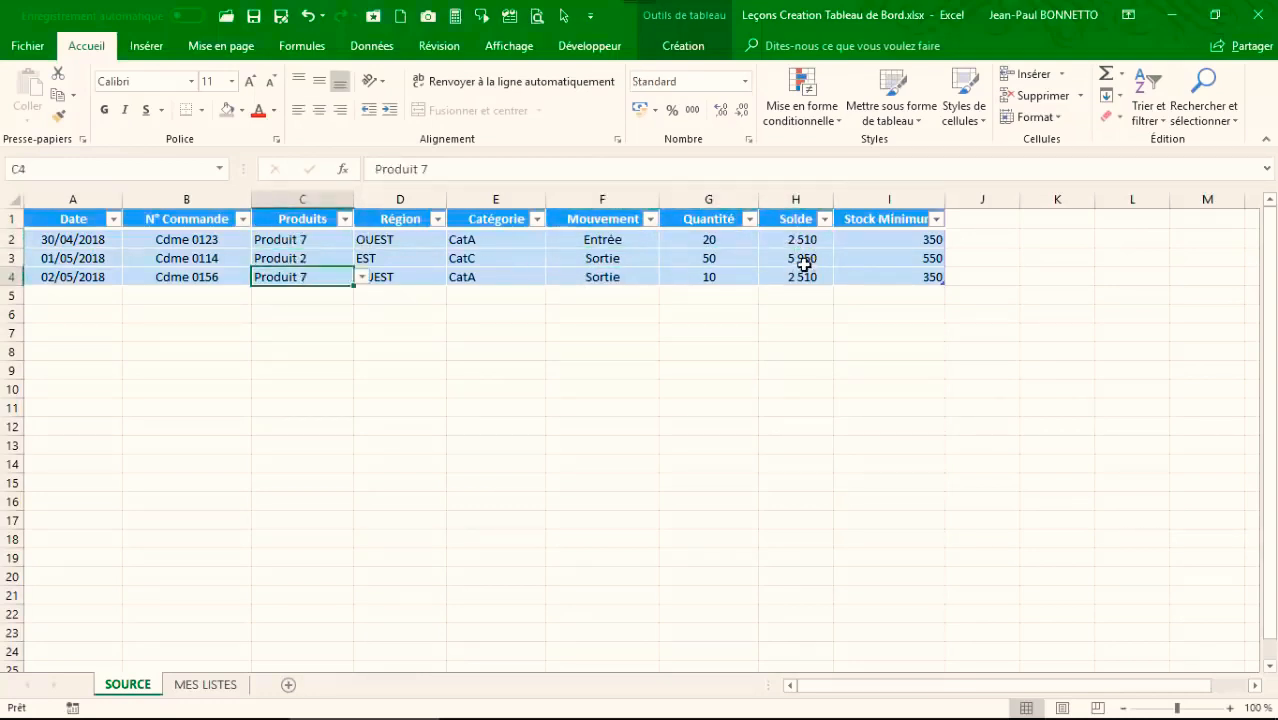
# Step: Refill the Solde formula through all three records and examine how the first record's formula looks up its product
pyautogui.click(806, 240)
pyautogui.moveTo(834, 246); pyautogui.dragTo(830, 280)
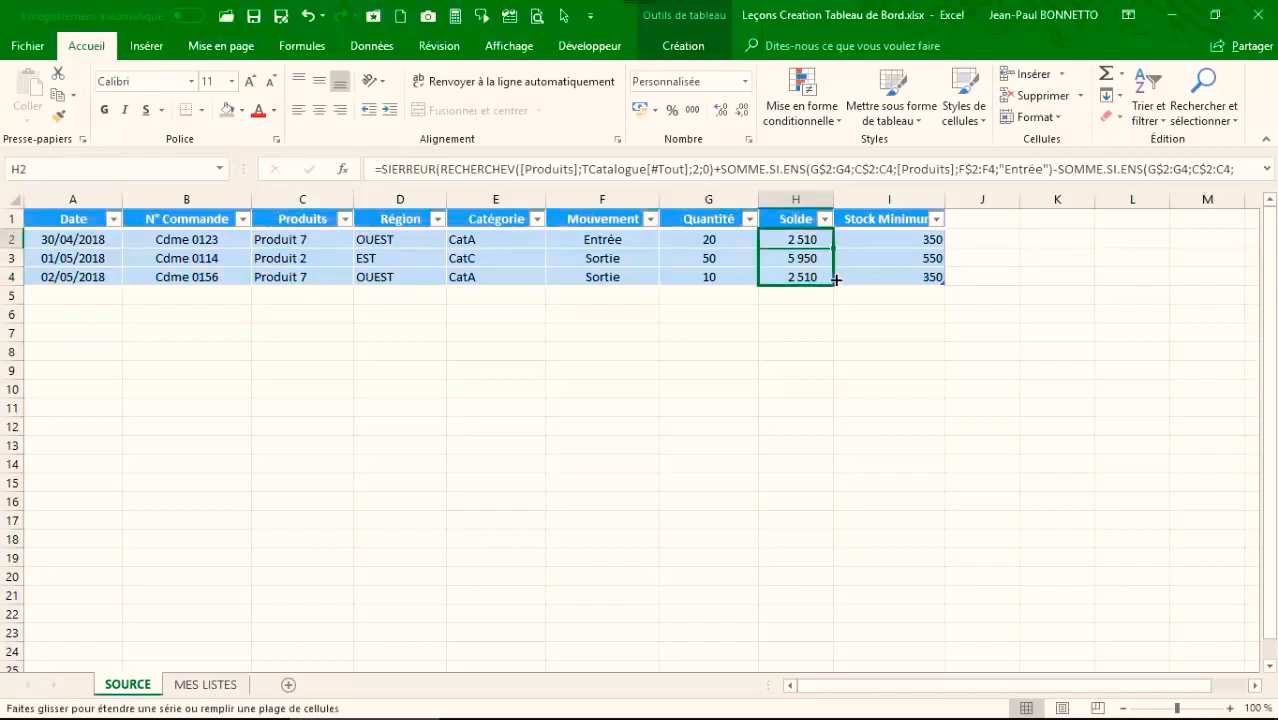
pyautogui.click(805, 240)
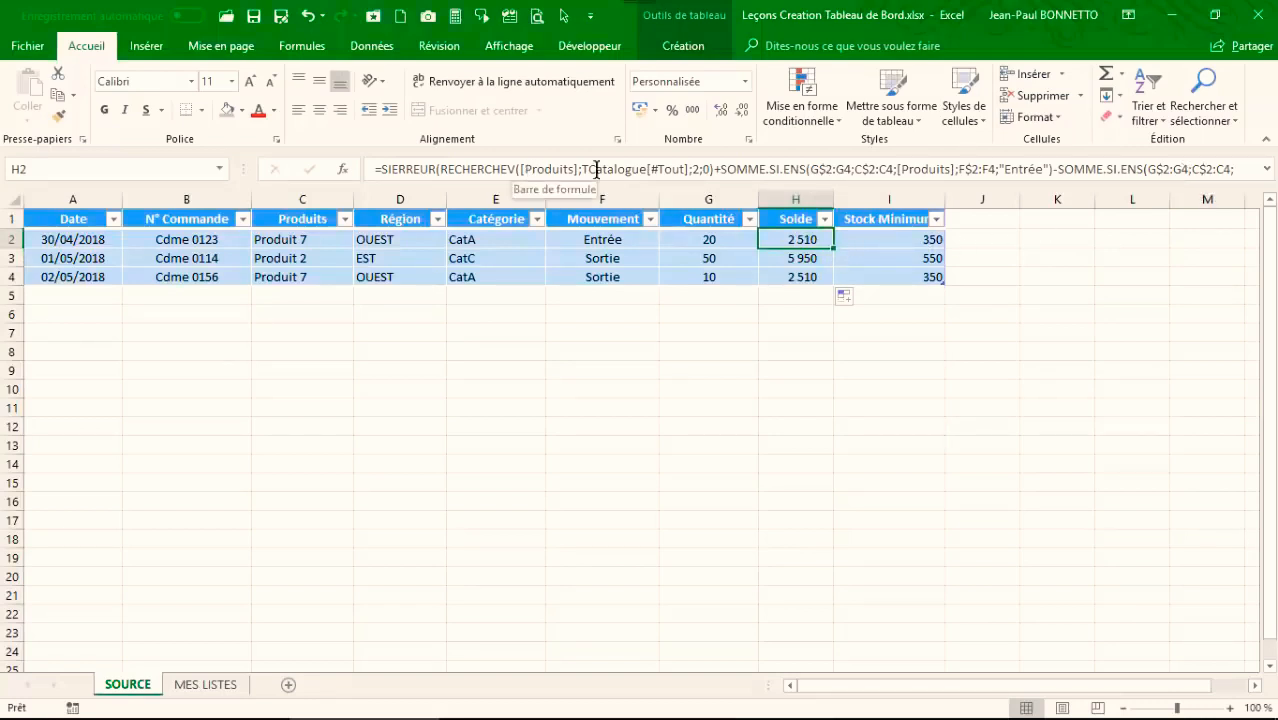
pyautogui.click(305, 239)
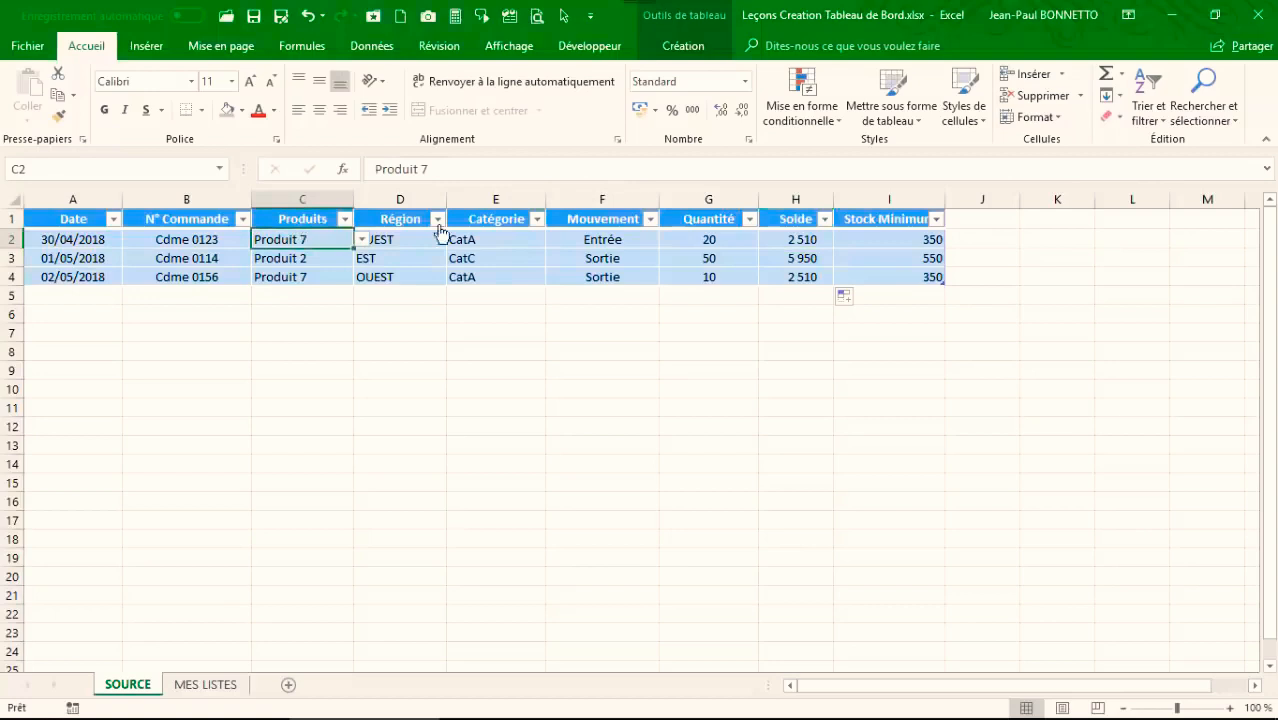
# Step: Choose Produit 8 as the third record's product on the SOURCE sheet
pyautogui.click(304, 257)
pyautogui.click(302, 277)
pyautogui.click(362, 277)
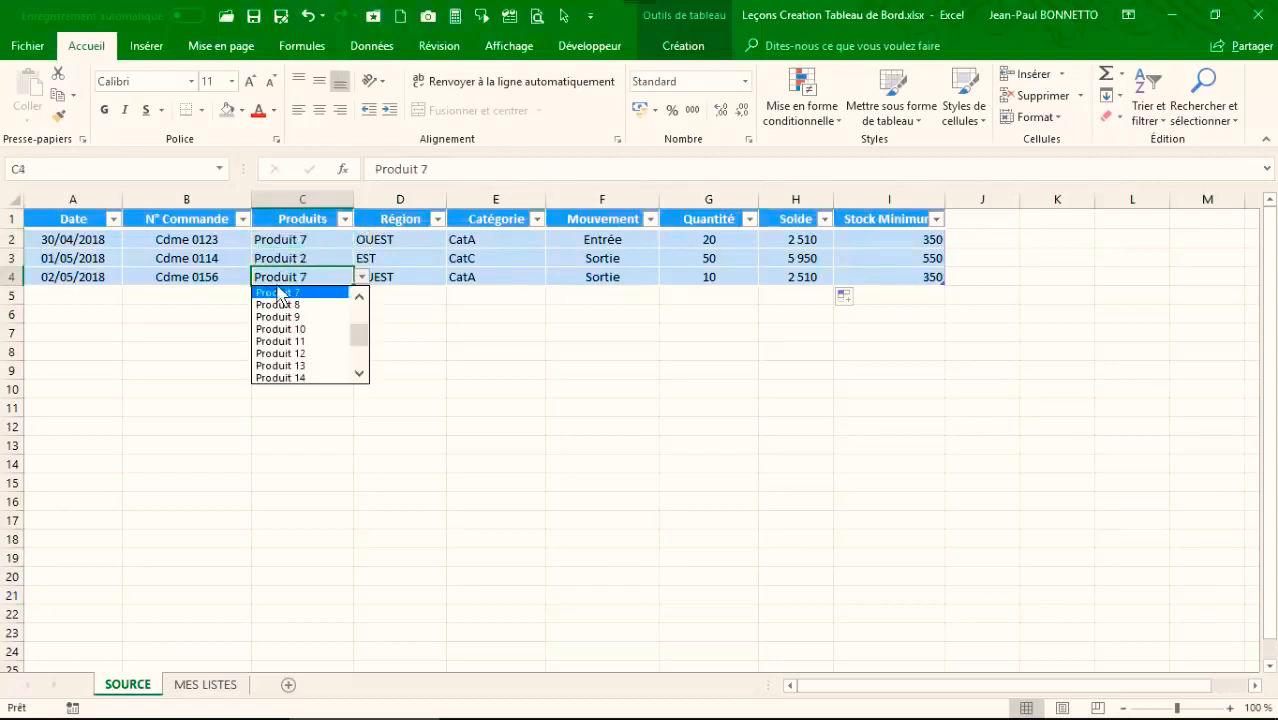
pyautogui.click(286, 293)
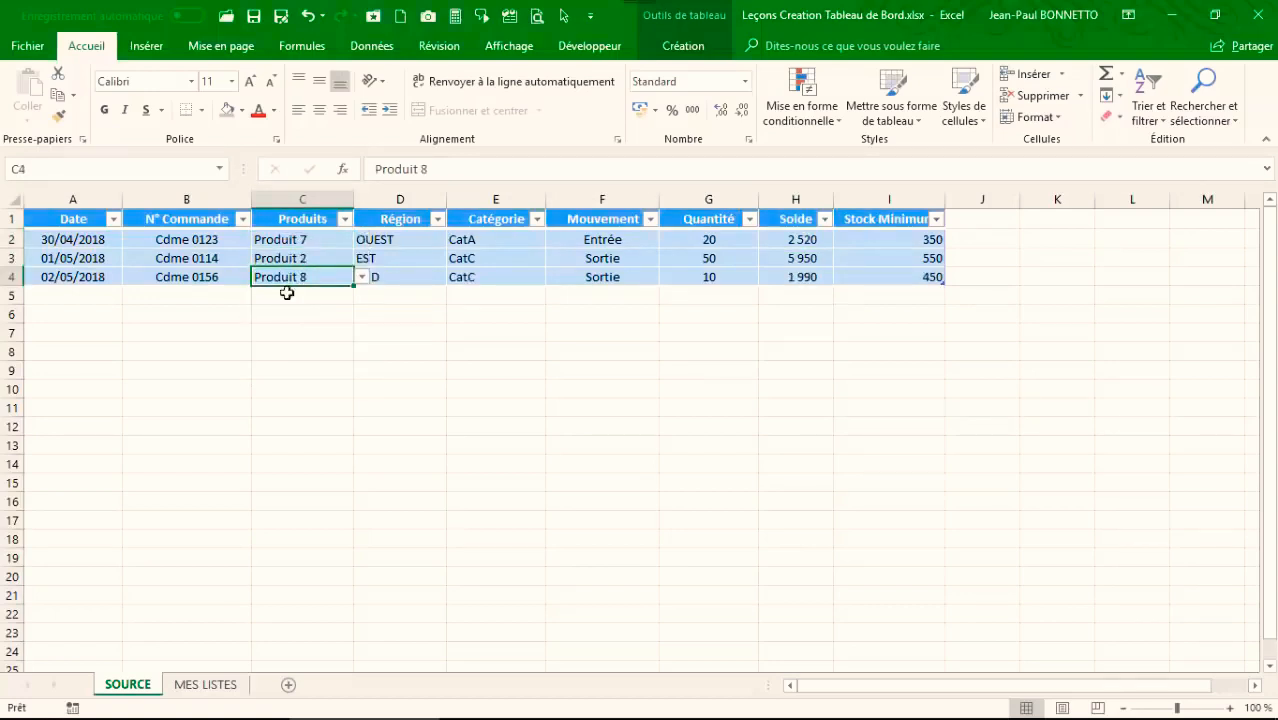
# Step: Switch the third record's product back to Produit 7
pyautogui.click(362, 277)
pyautogui.click(360, 297)
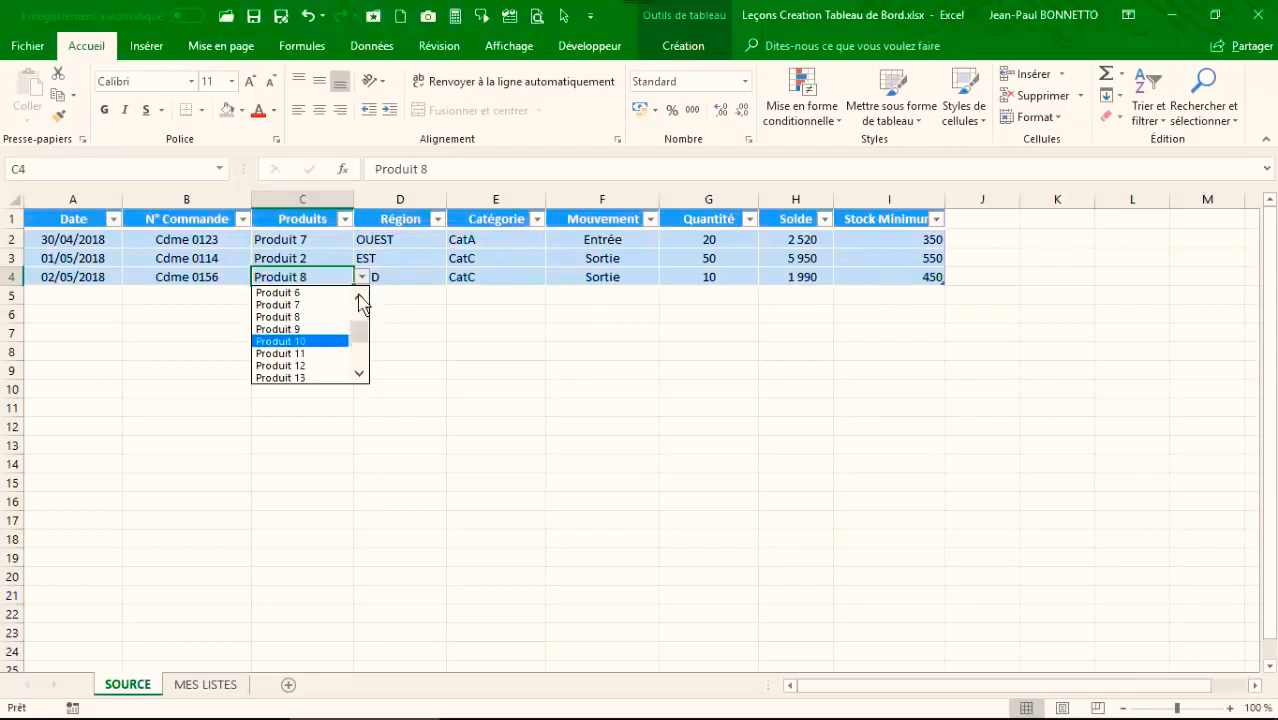
pyautogui.click(360, 297)
pyautogui.click(292, 304)
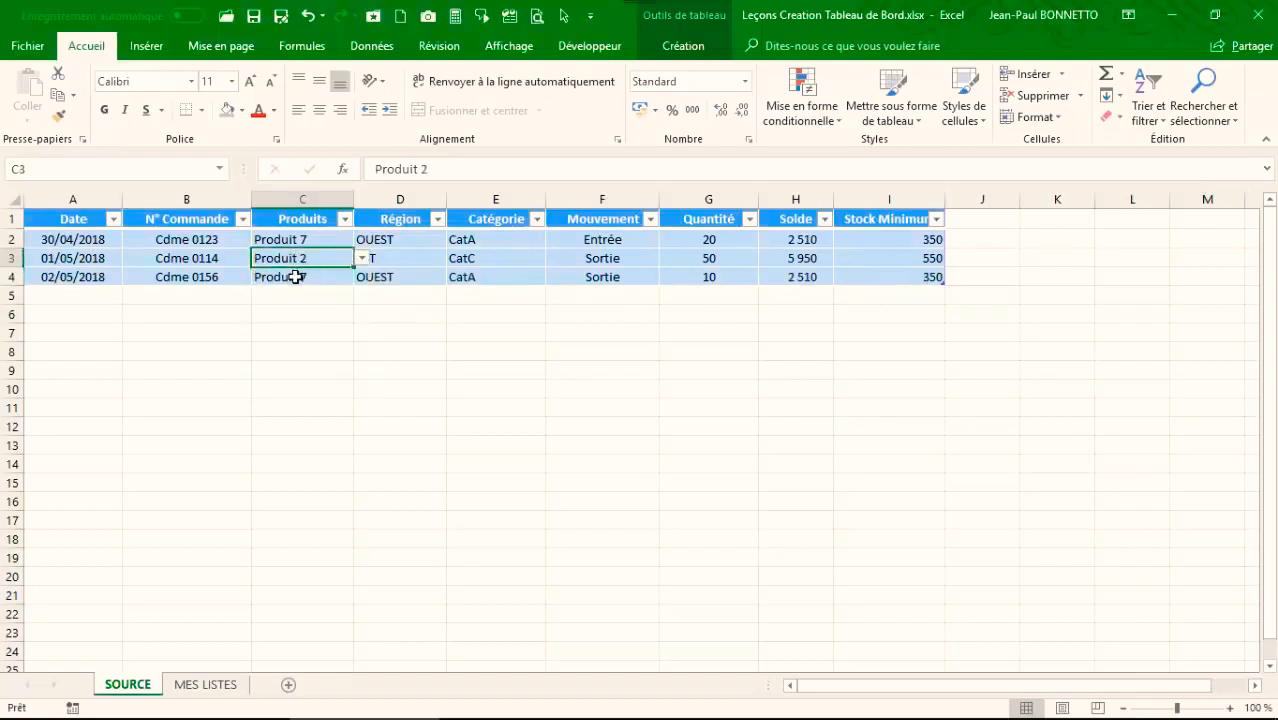
# Step: Compare the Solde of the two Produit 7 records and check the first record's quantity and movement
pyautogui.click(297, 276)
pyautogui.click(810, 277)
pyautogui.click(690, 240)
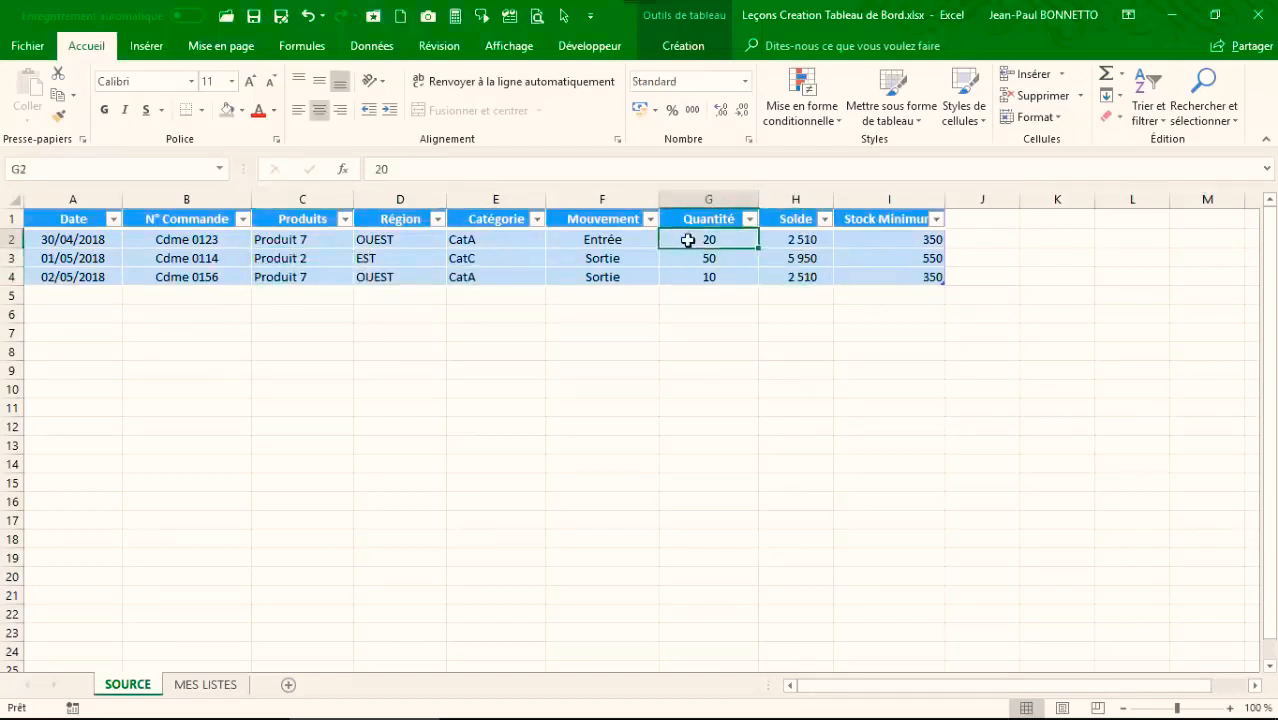
pyautogui.click(800, 244)
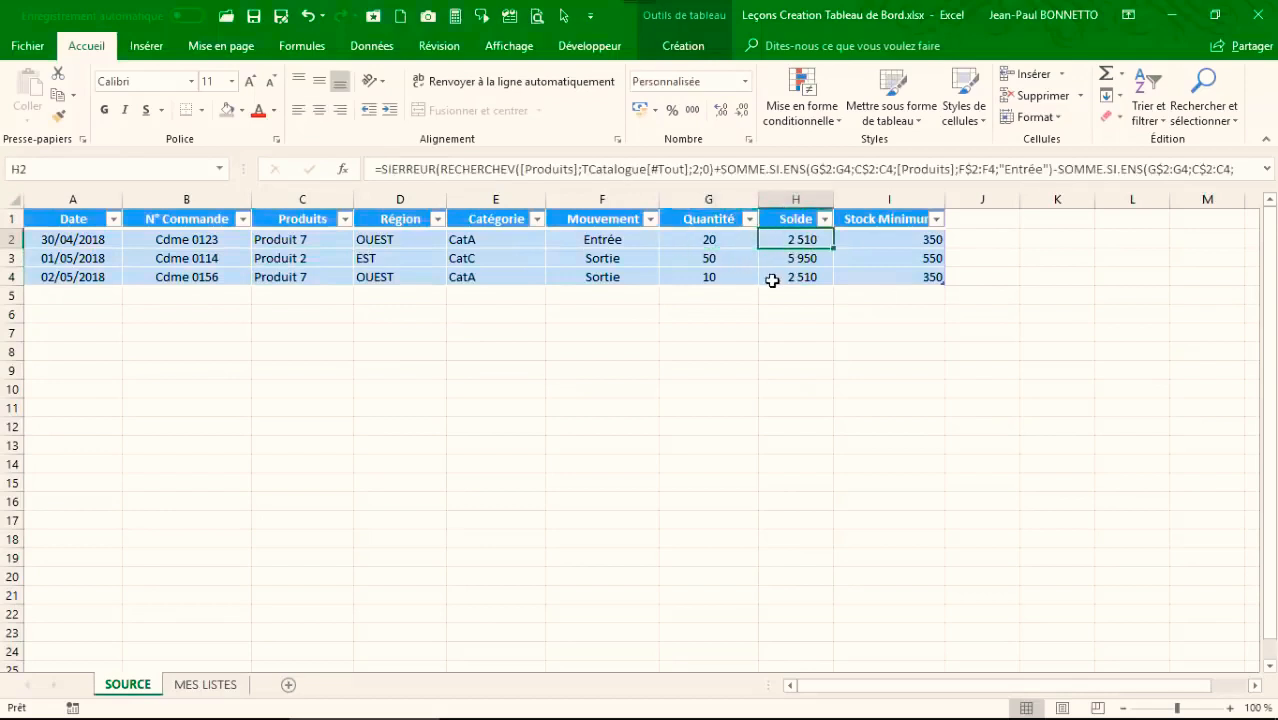
pyautogui.click(722, 240)
pyautogui.click(600, 241)
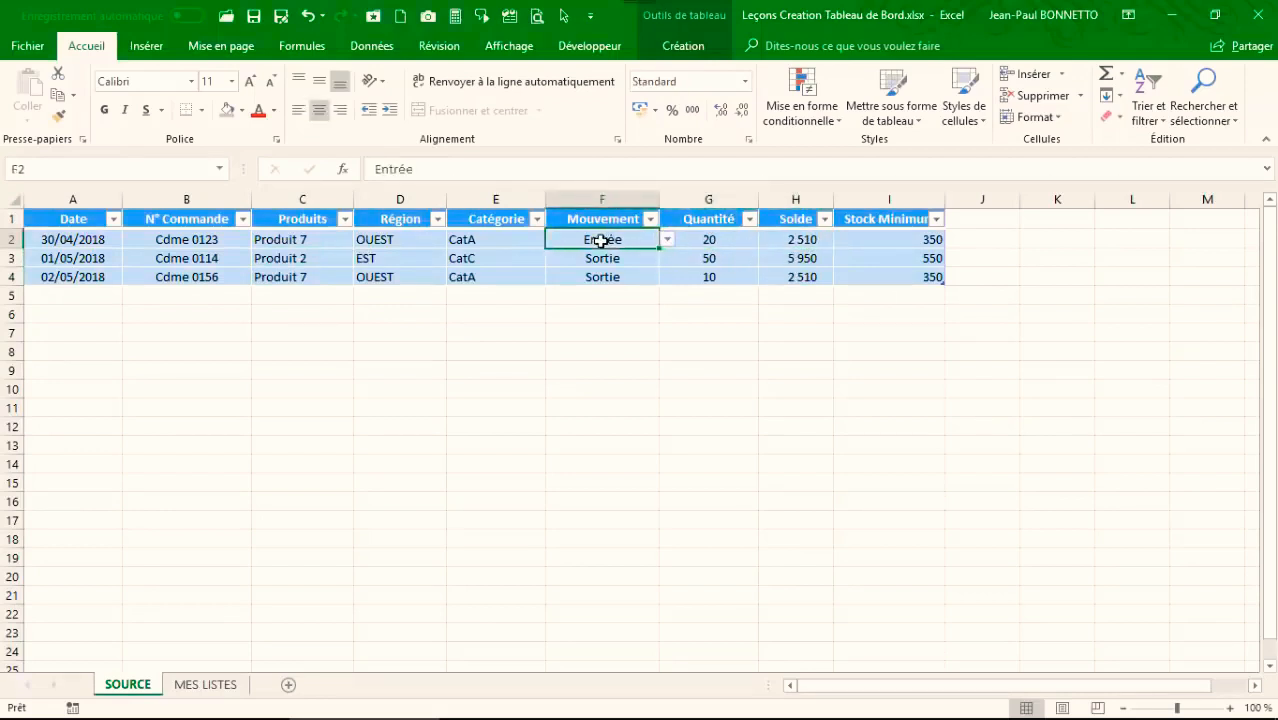
# Step: Choose Sortie as the first record's movement
pyautogui.click(670, 240)
pyautogui.click(586, 258)
pyautogui.click(640, 260)
pyautogui.click(628, 241)
pyautogui.click(667, 240)
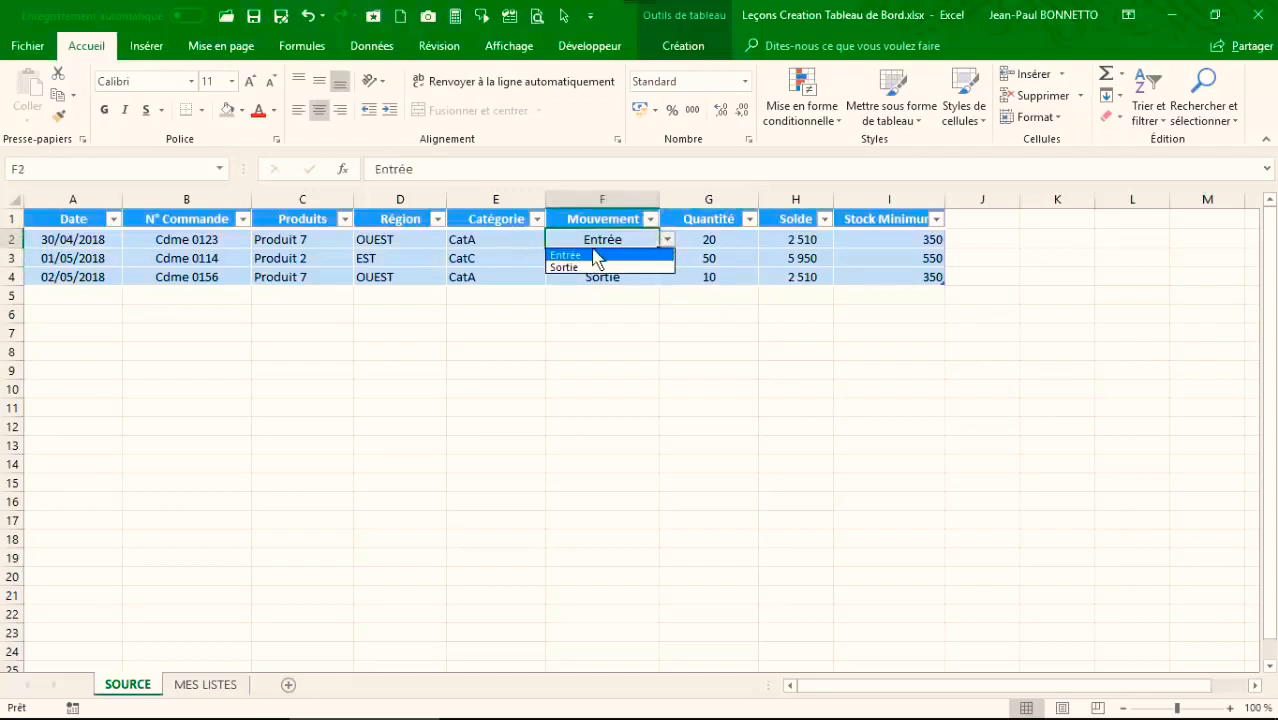
pyautogui.click(588, 271)
# Step: Restore the first record's movement to Entrée and check its Solde cell
pyautogui.click(667, 240)
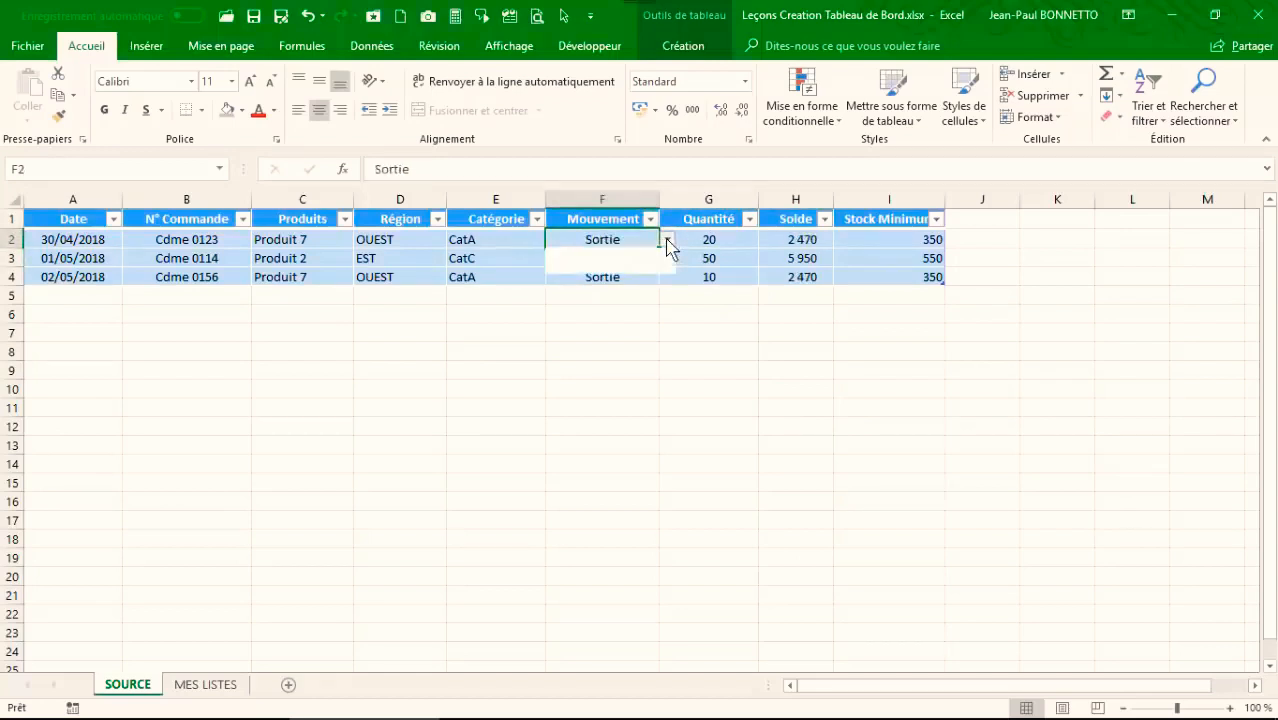
pyautogui.click(588, 257)
pyautogui.click(797, 246)
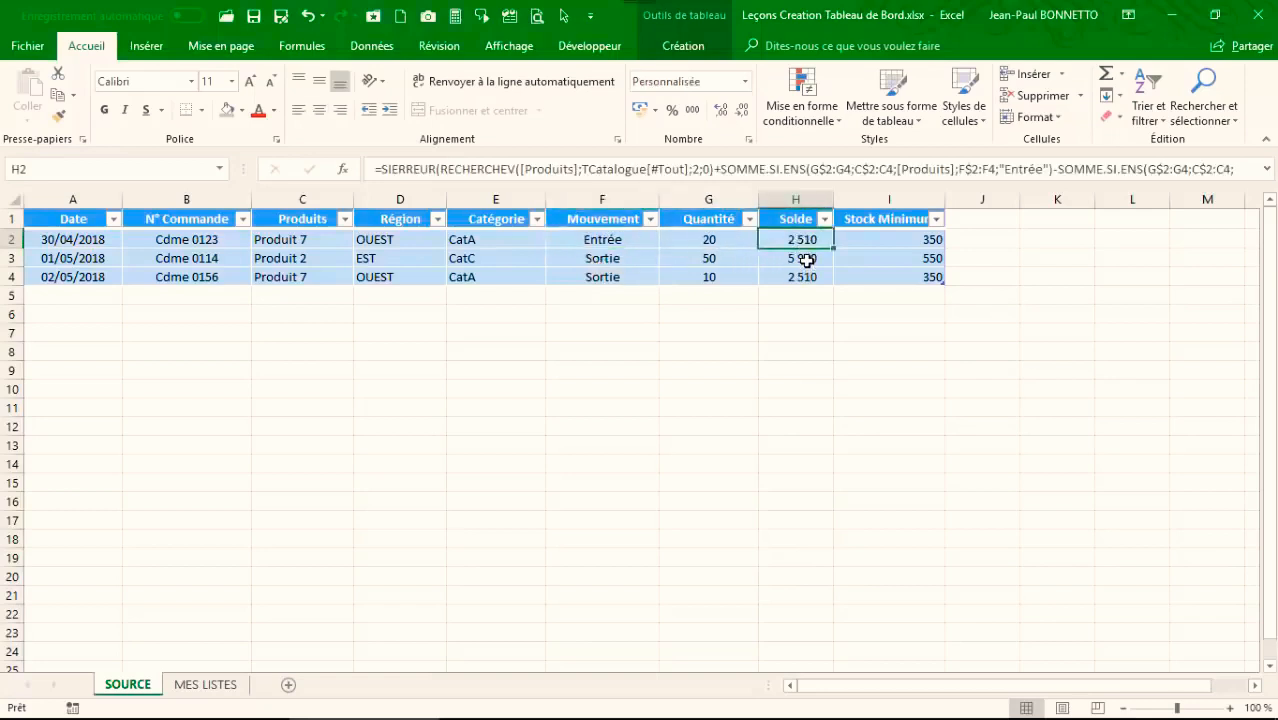
# Step: Compare the Solde of the Produit 2 record with those of the two Produit 7 records
pyautogui.click(802, 260)
pyautogui.click(291, 261)
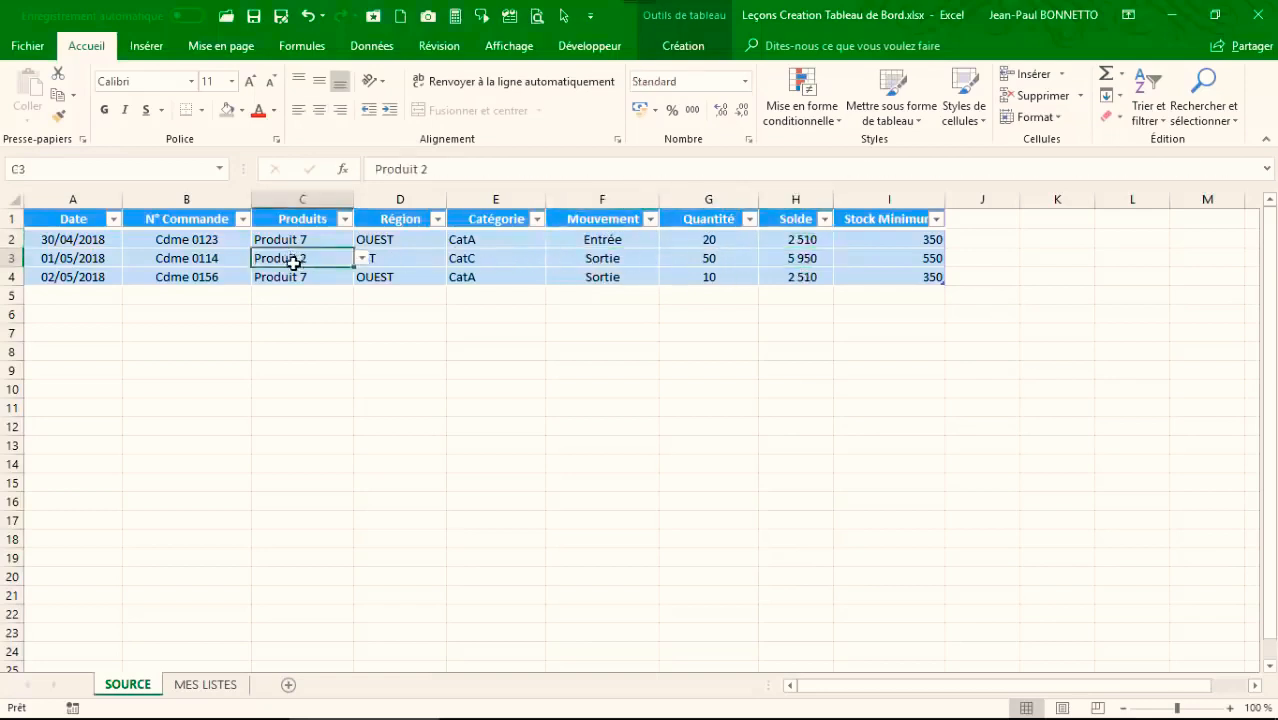
pyautogui.click(318, 277)
pyautogui.click(800, 277)
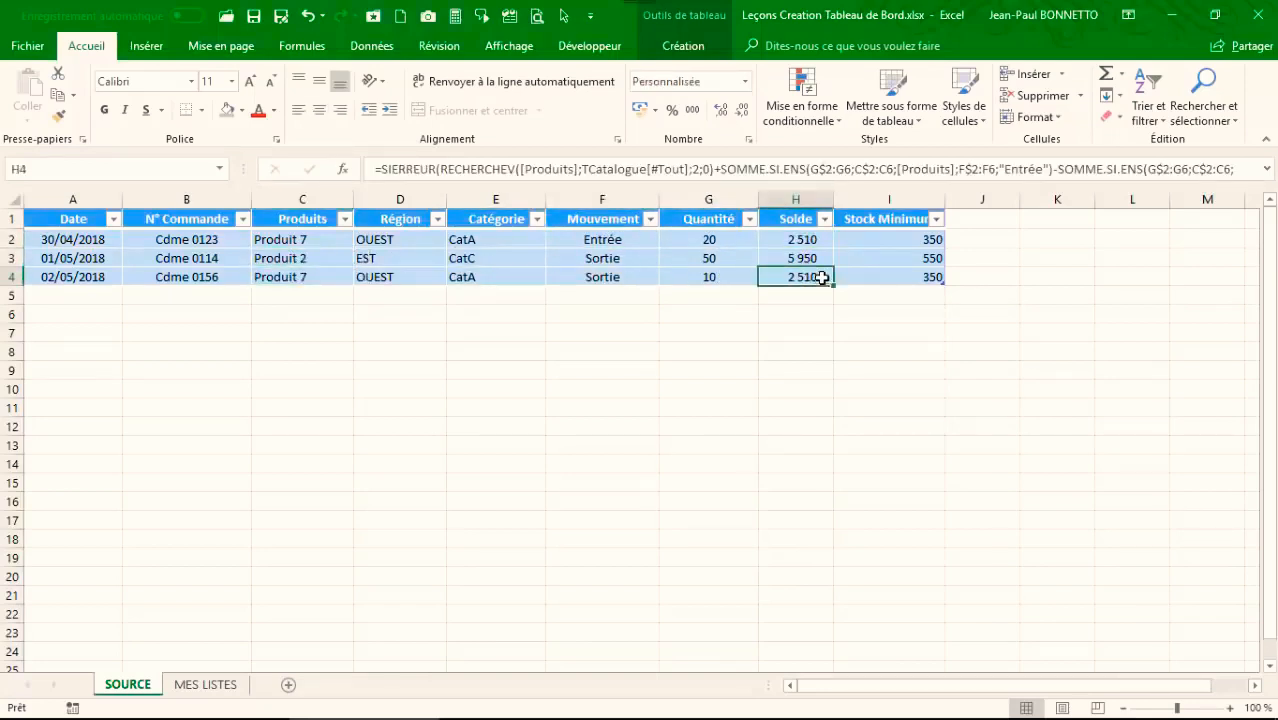
pyautogui.click(815, 240)
pyautogui.click(828, 277)
# Step: Refill the Solde formula from the first record through the third and examine the formula's SOMME.SI.ENS part
pyautogui.click(822, 241)
pyautogui.moveTo(833, 249); pyautogui.dragTo(832, 287)
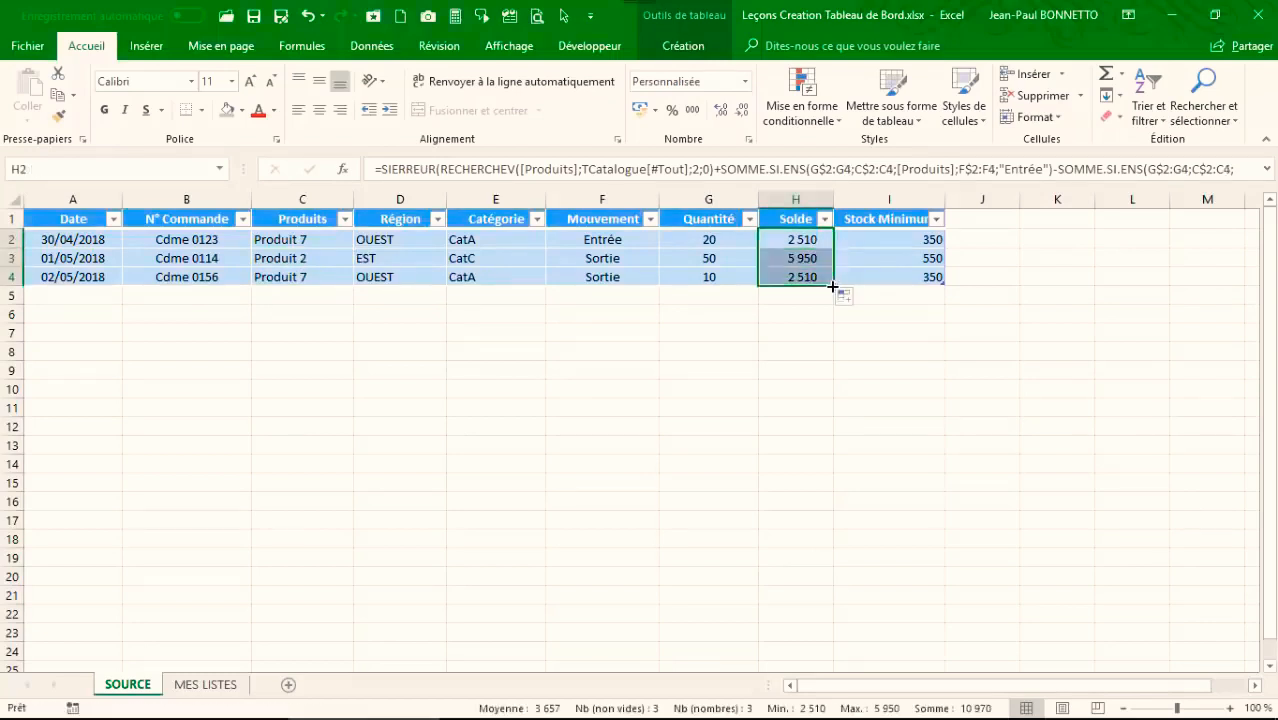
pyautogui.click(806, 242)
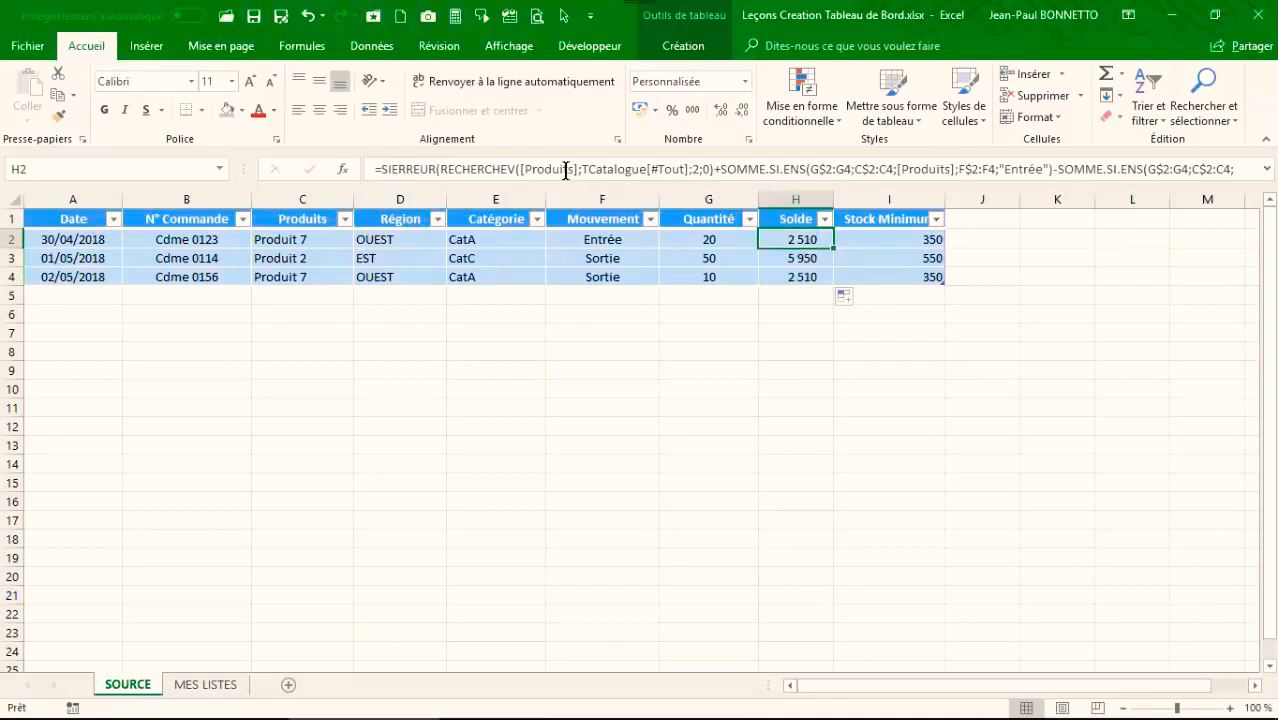
pyautogui.click(718, 170)
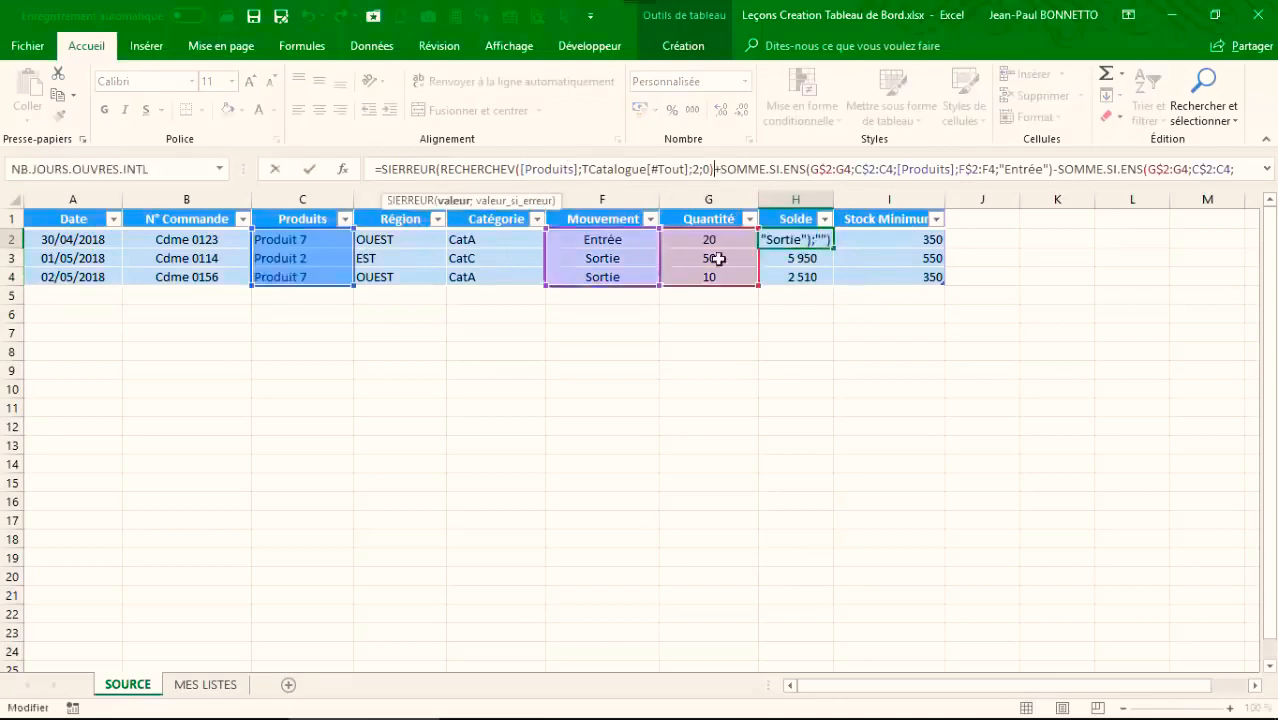
pyautogui.write('+')
pyautogui.hotkey('ctrl', 'Return')
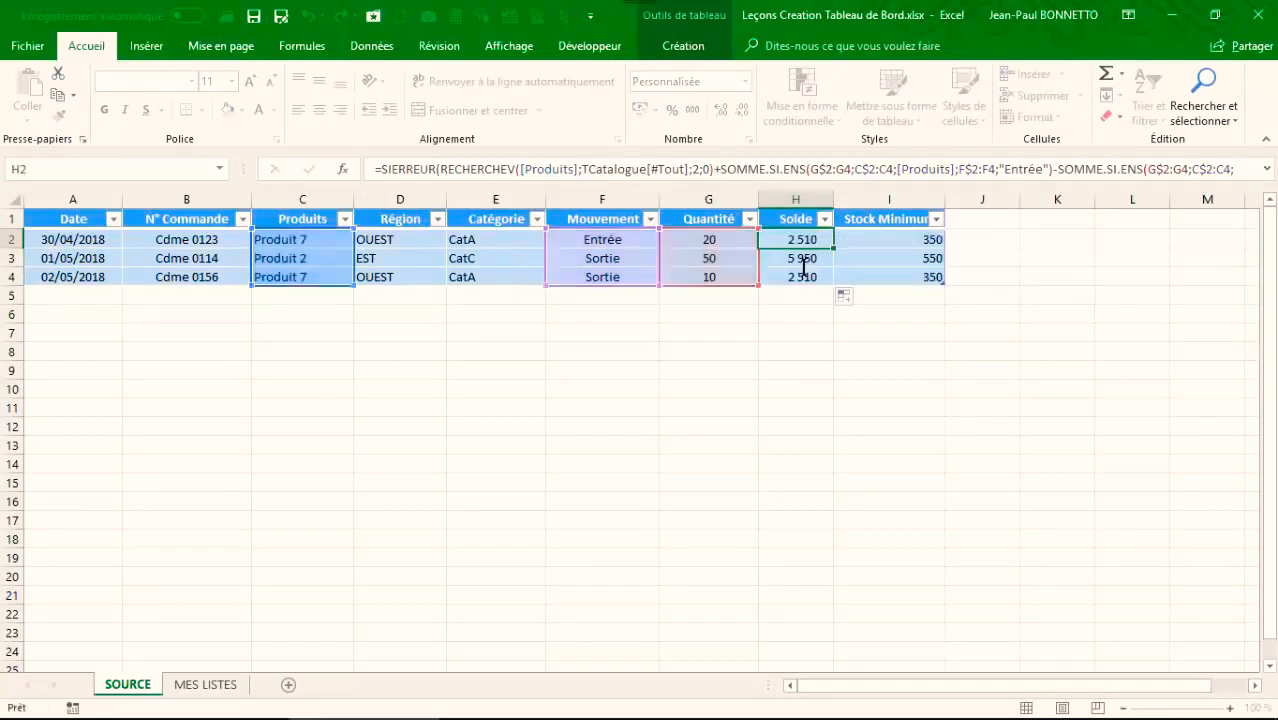
# Step: Choose Entrée as the third record's movement and refill the Solde formula through all three records
pyautogui.click(623, 277)
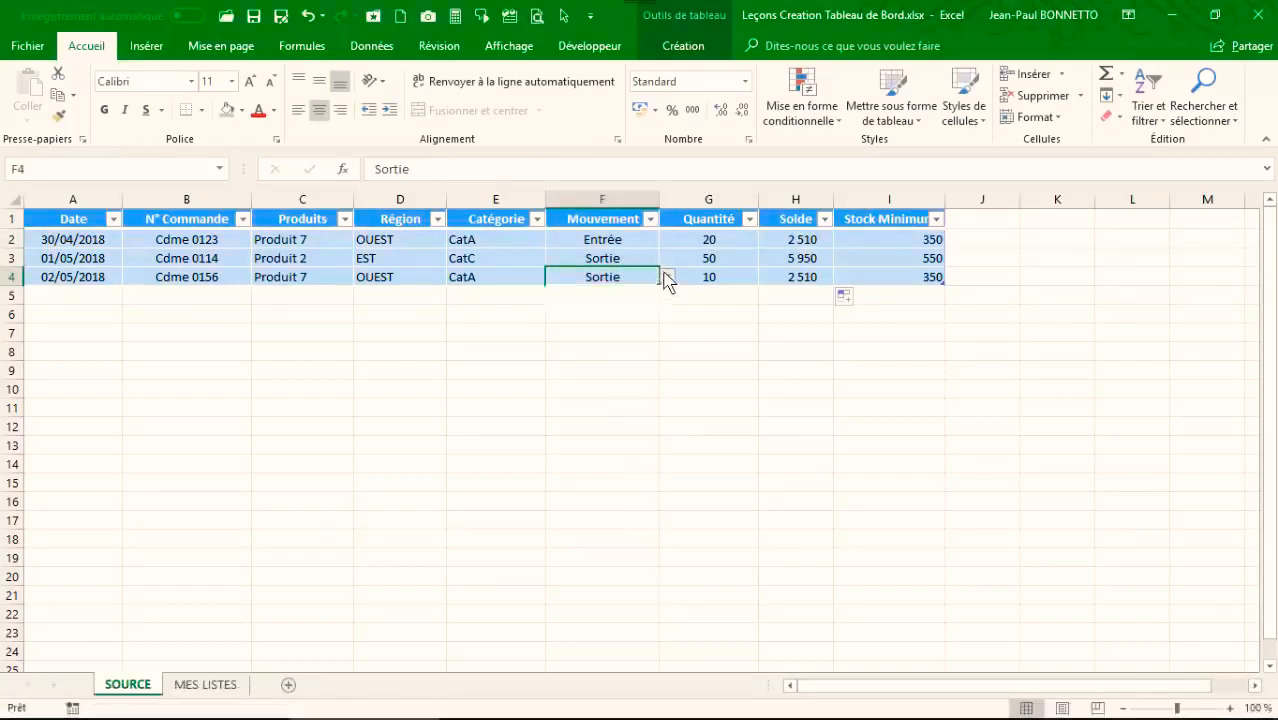
pyautogui.click(667, 277)
pyautogui.click(590, 292)
pyautogui.click(789, 277)
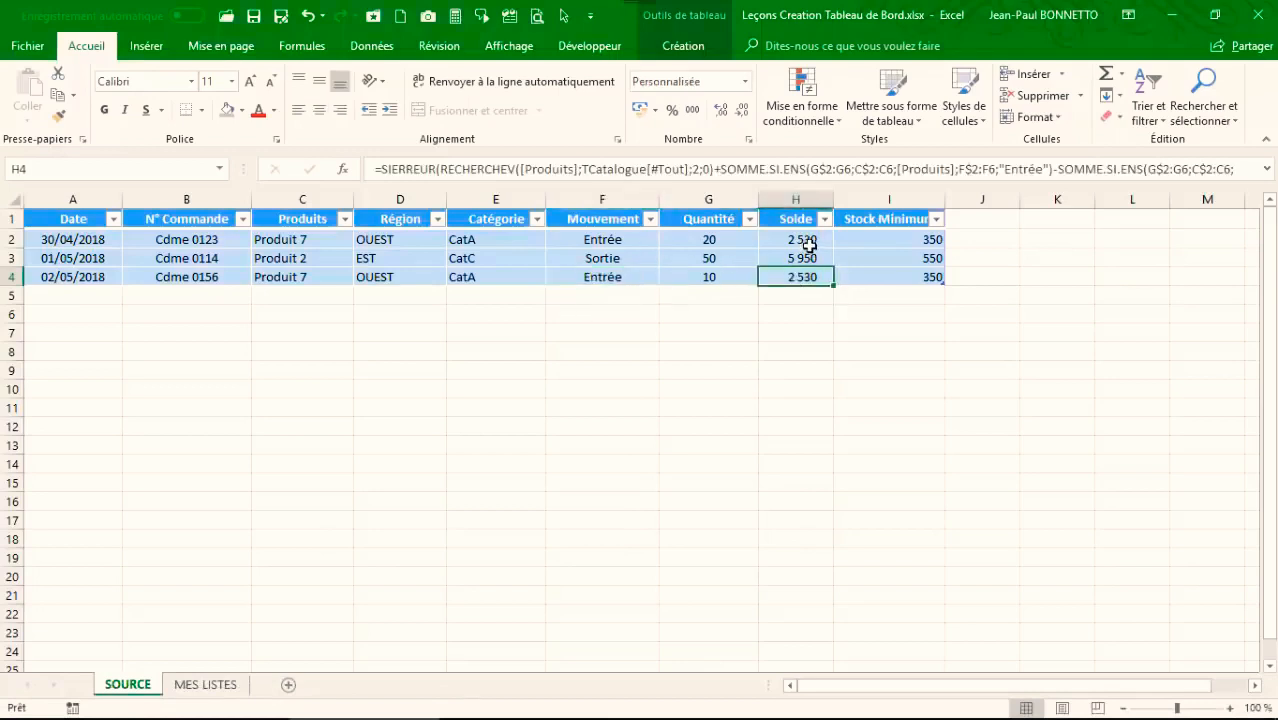
pyautogui.click(805, 241)
pyautogui.moveTo(834, 246); pyautogui.dragTo(836, 294)
pyautogui.click(613, 272)
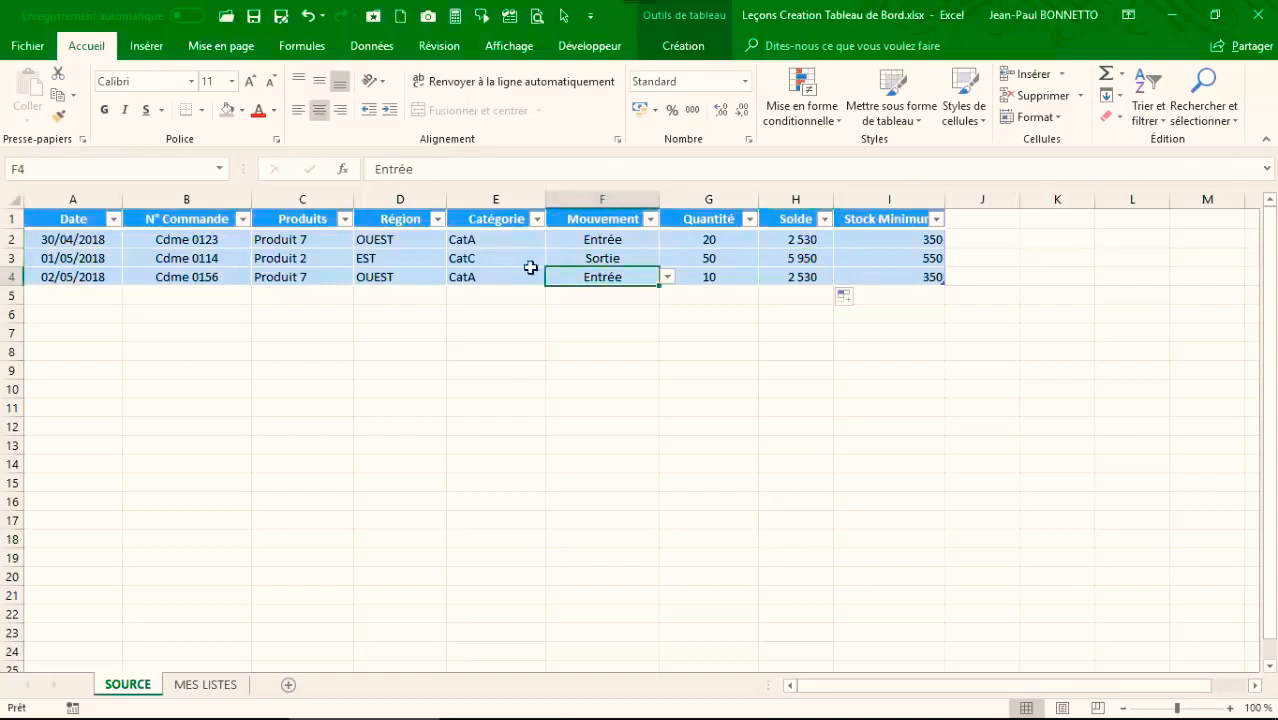
# Step: Add a fourth record to the table with the date 3/5 and enter its order number
pyautogui.click(920, 277)
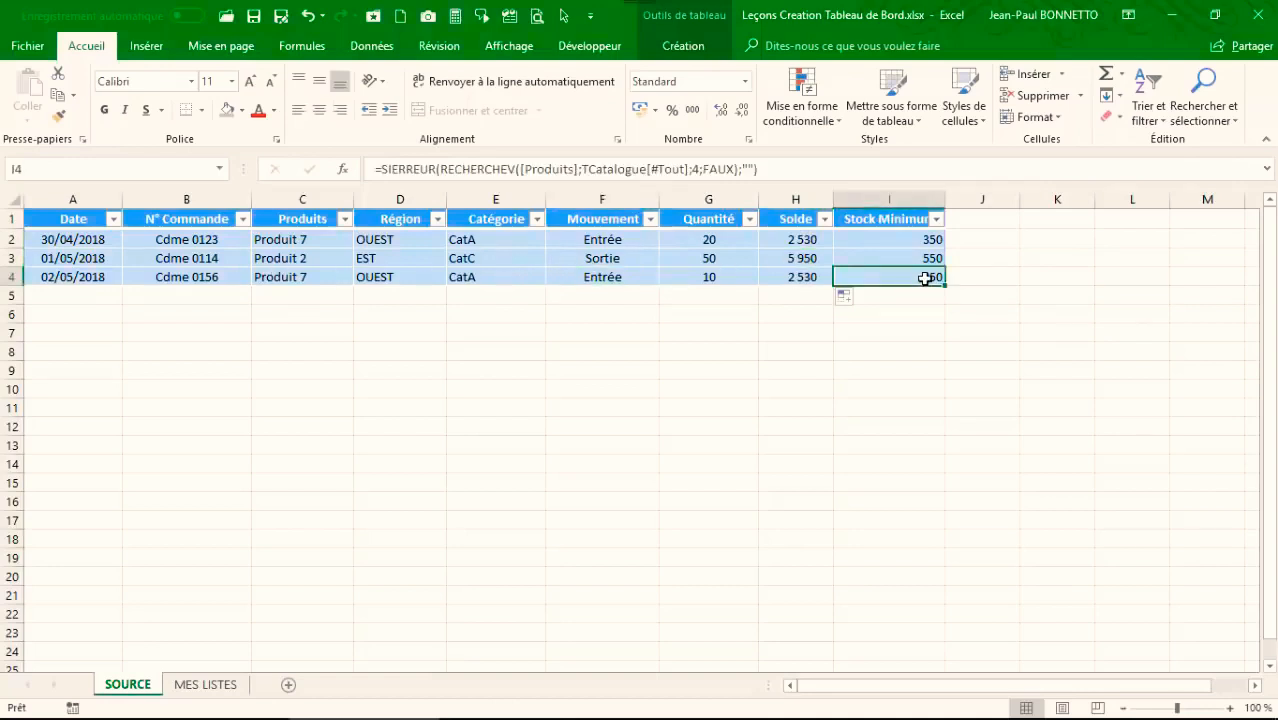
pyautogui.press('Tab')
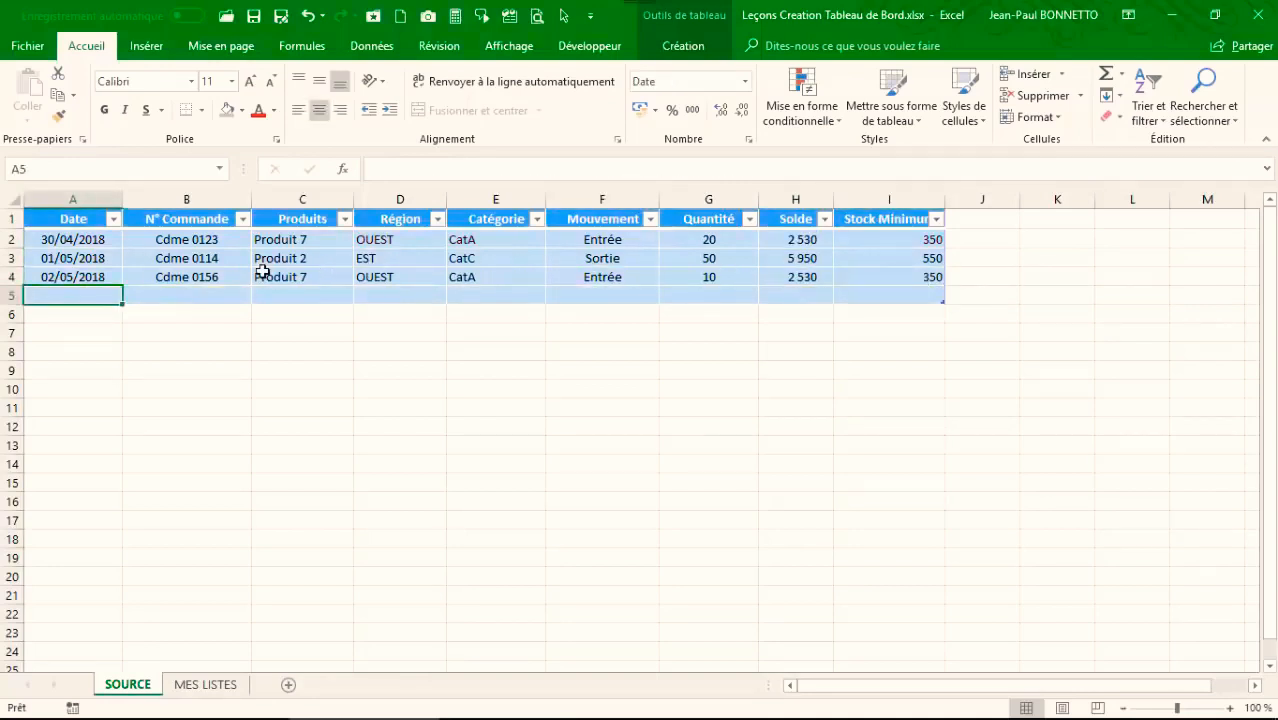
pyautogui.write('3/5')
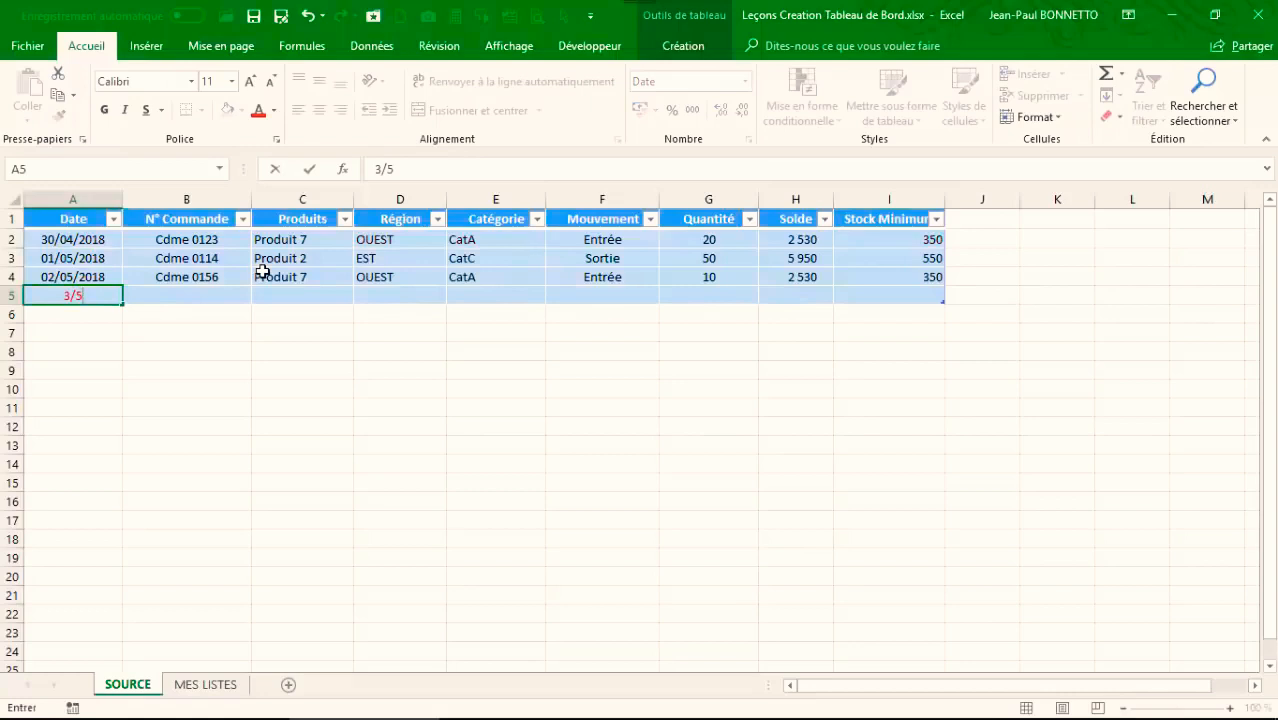
pyautogui.press('Tab')
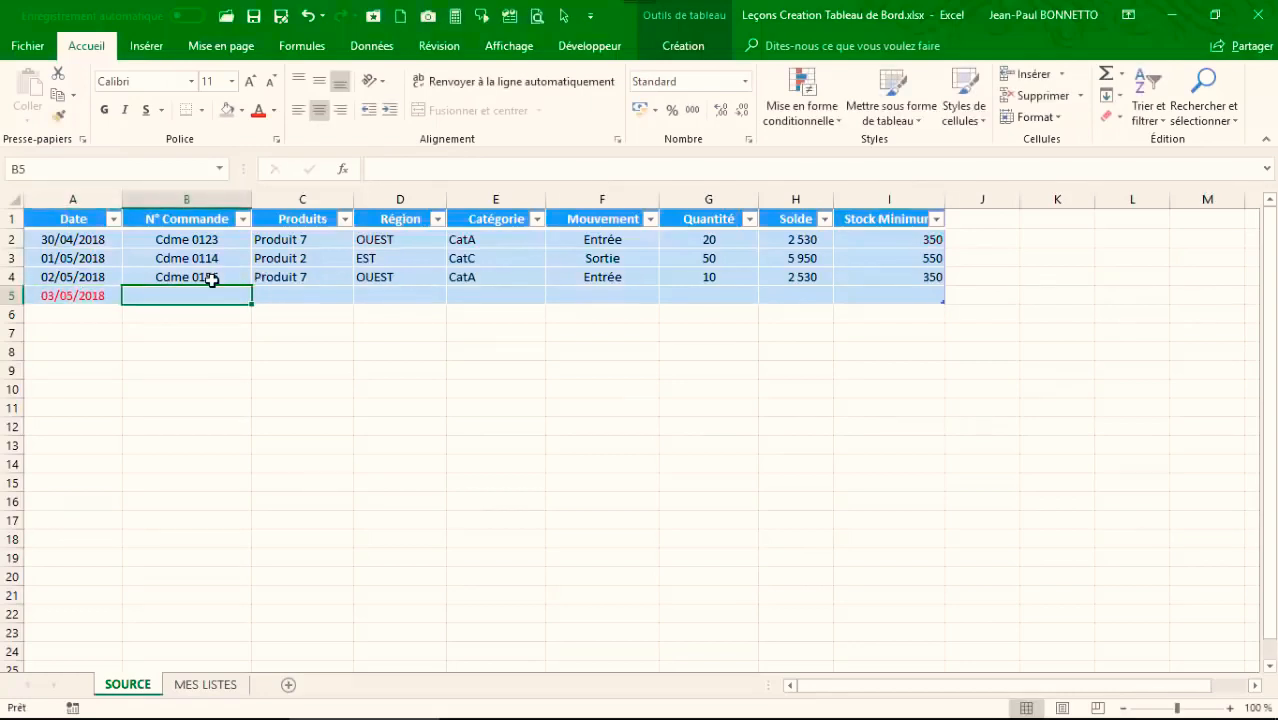
pyautogui.write('Cdme 0564')
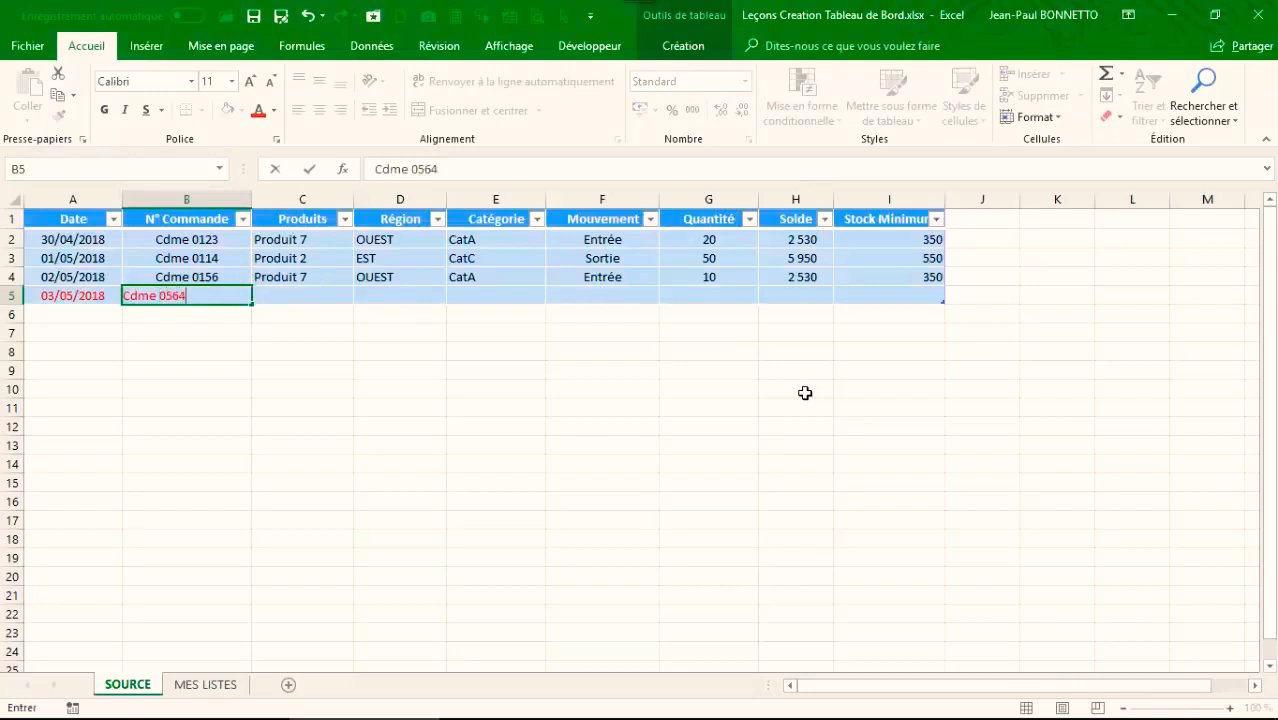
pyautogui.press('Tab')
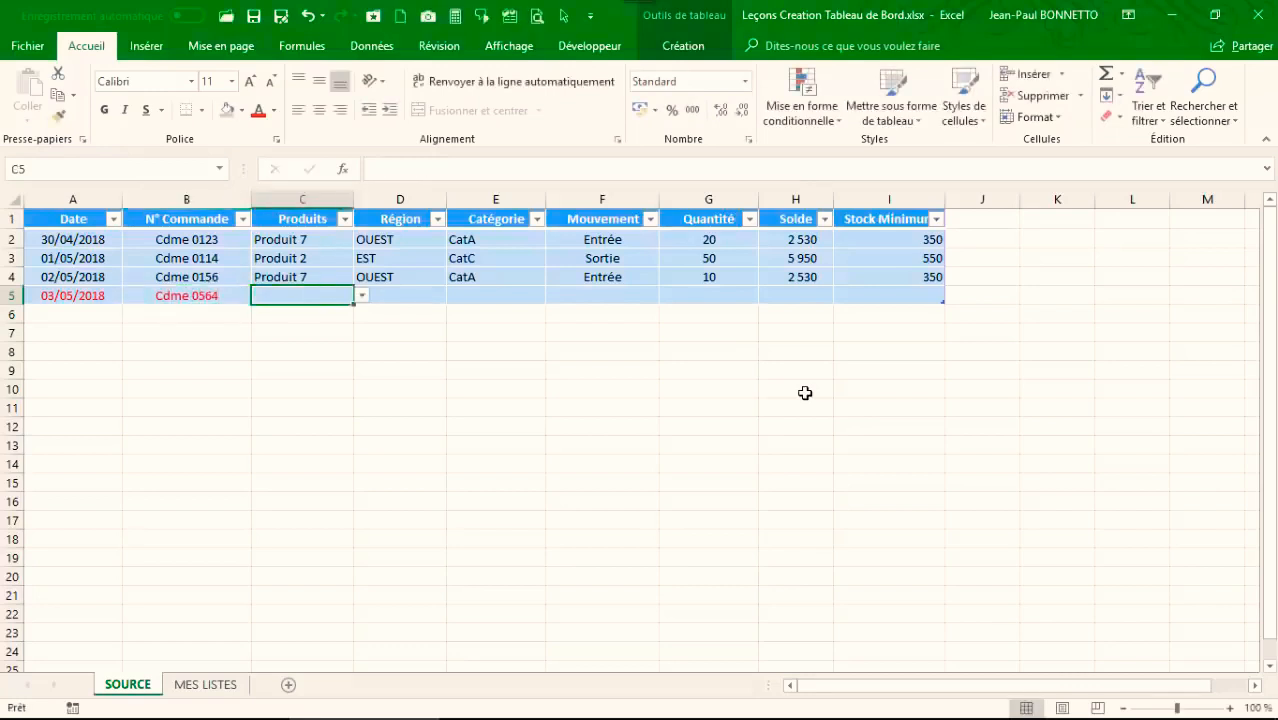
# Step: Choose Produit 8 as the fourth record's product
pyautogui.click(362, 295)
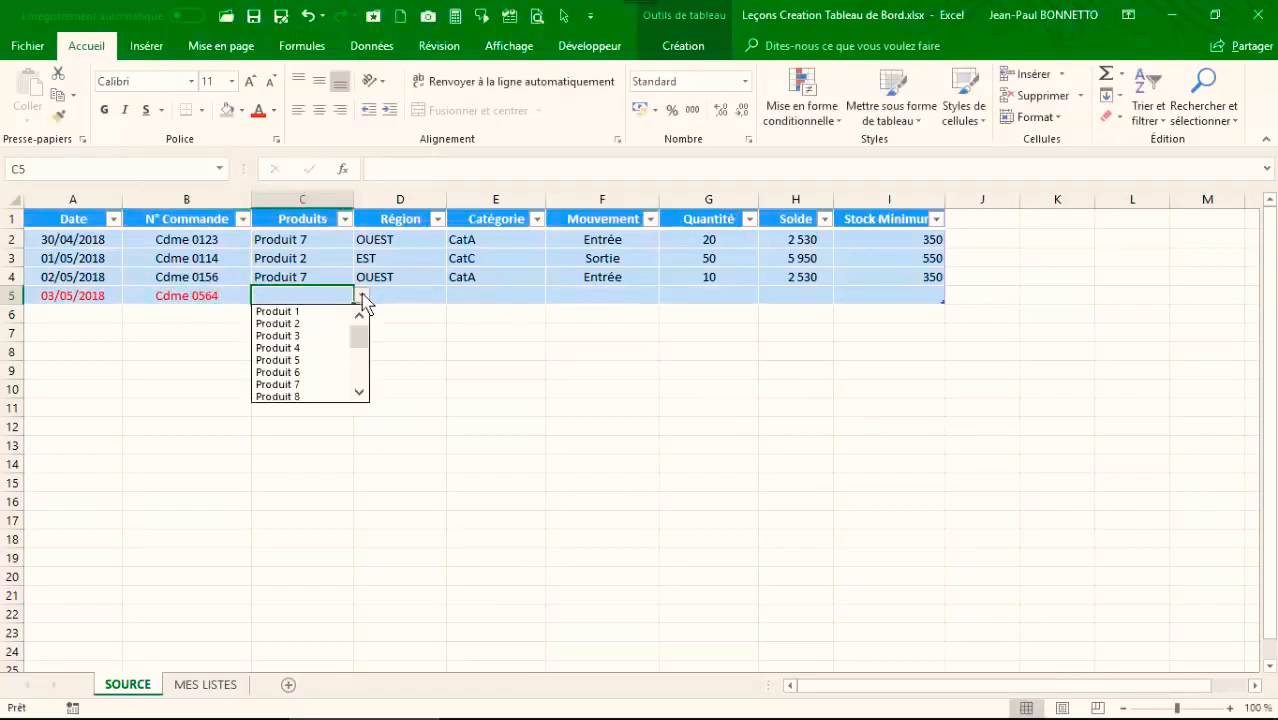
pyautogui.click(299, 397)
pyautogui.click(437, 291)
# Step: Set the fourth record's movement to Entrée and its quantity to 10
pyautogui.click(577, 290)
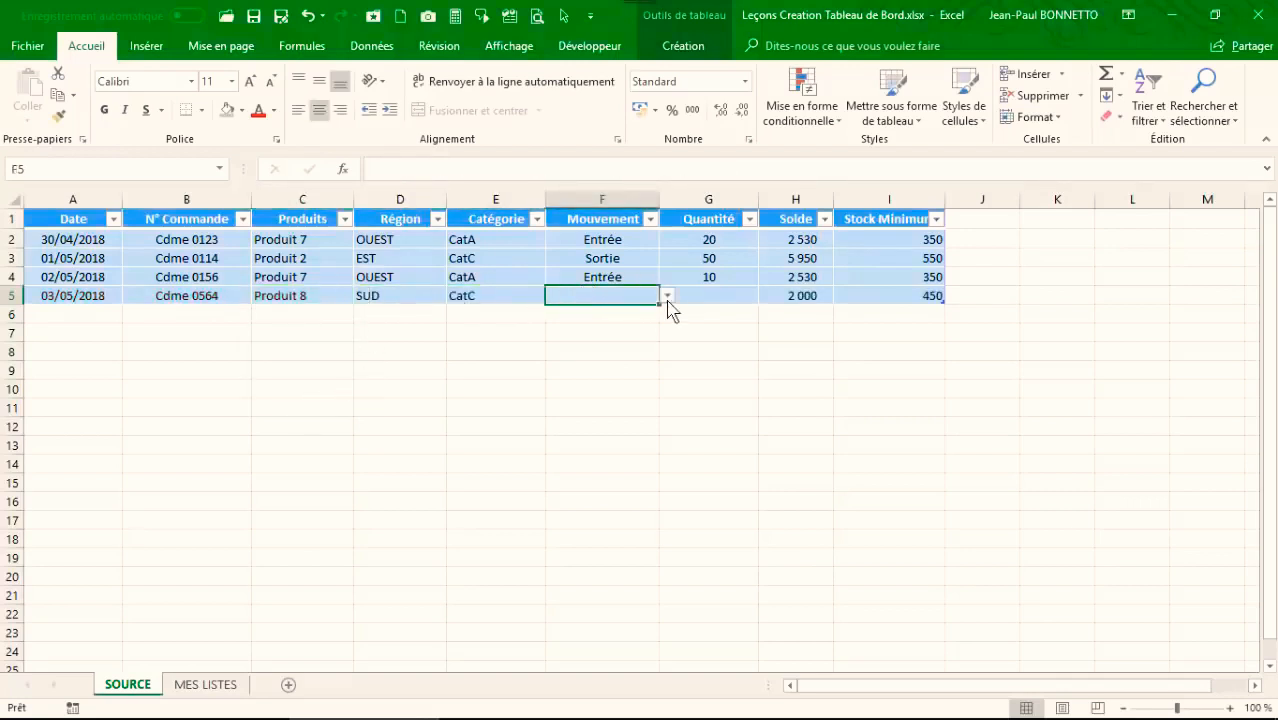
pyautogui.click(668, 297)
pyautogui.click(637, 322)
pyautogui.click(727, 295)
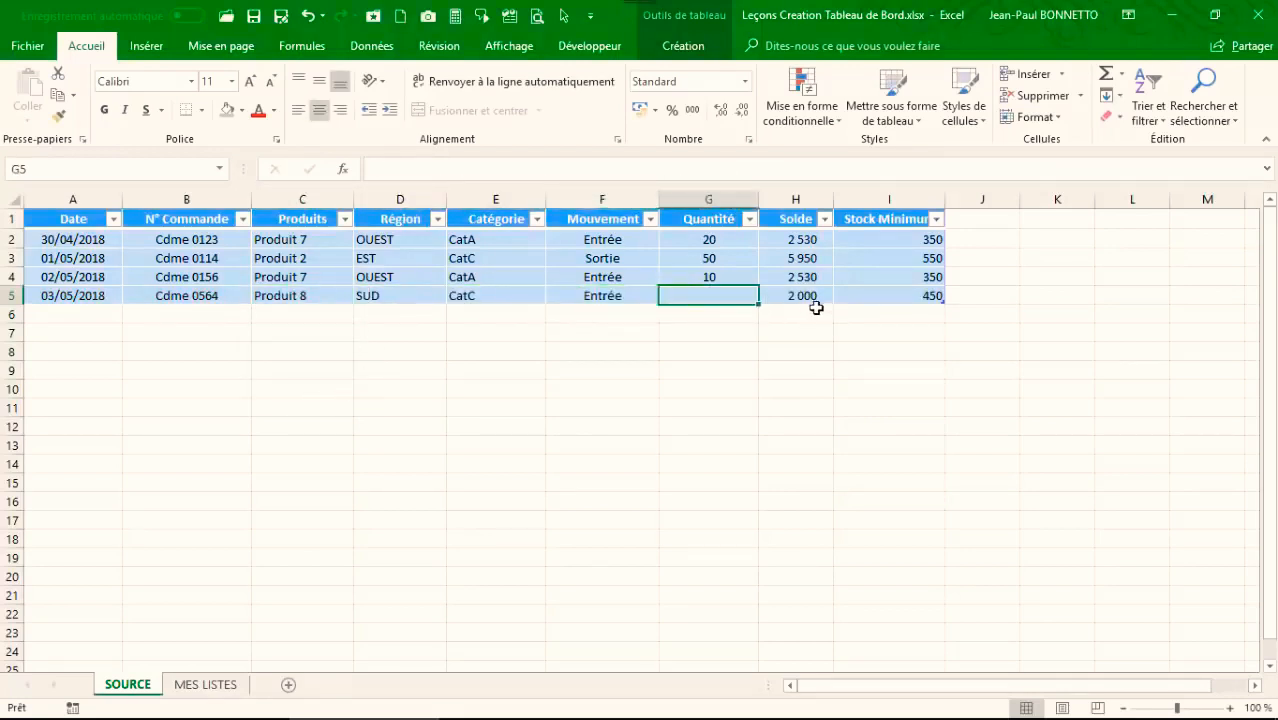
pyautogui.write('10')
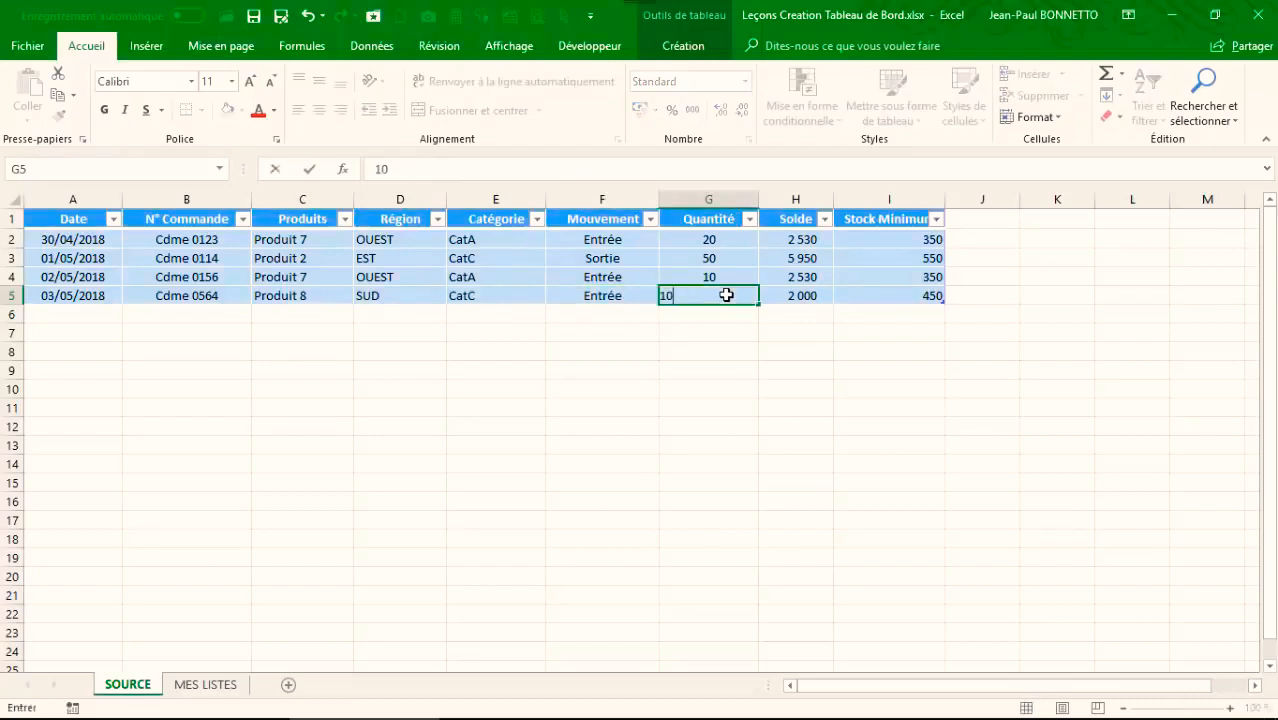
pyautogui.press('Tab')
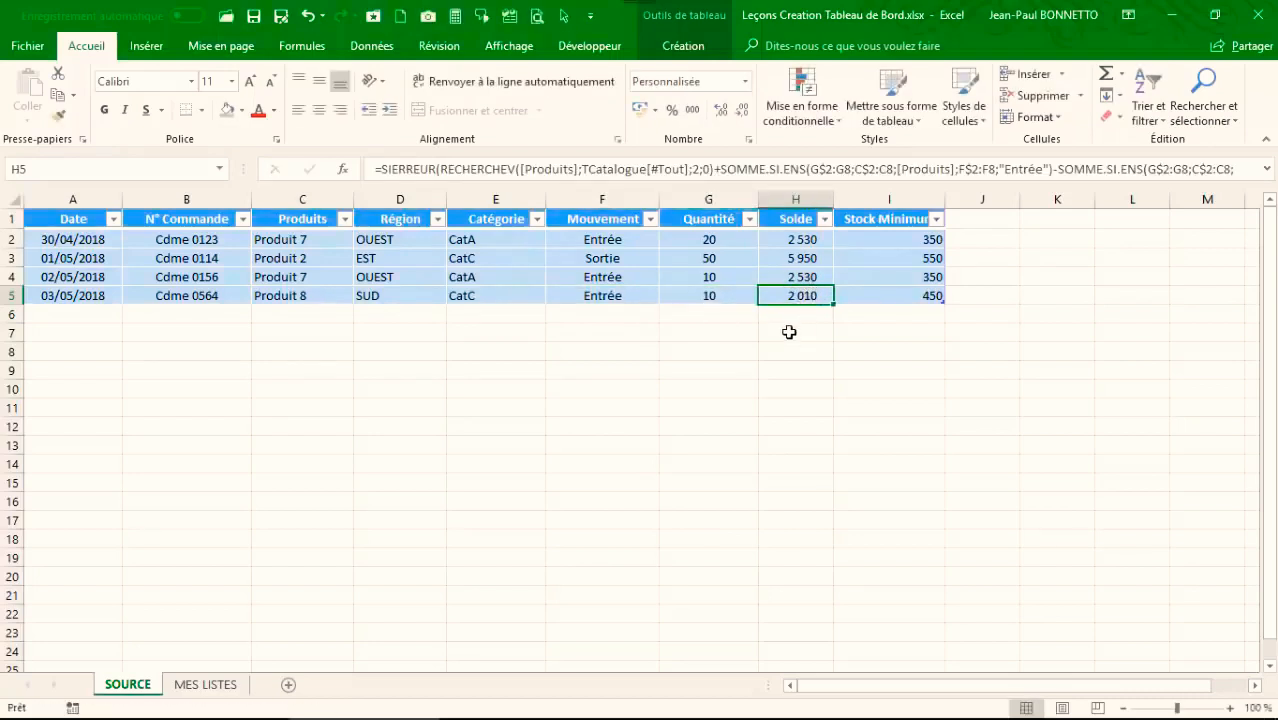
# Step: Refill the first record's Solde formula down through all four records
pyautogui.click(607, 281)
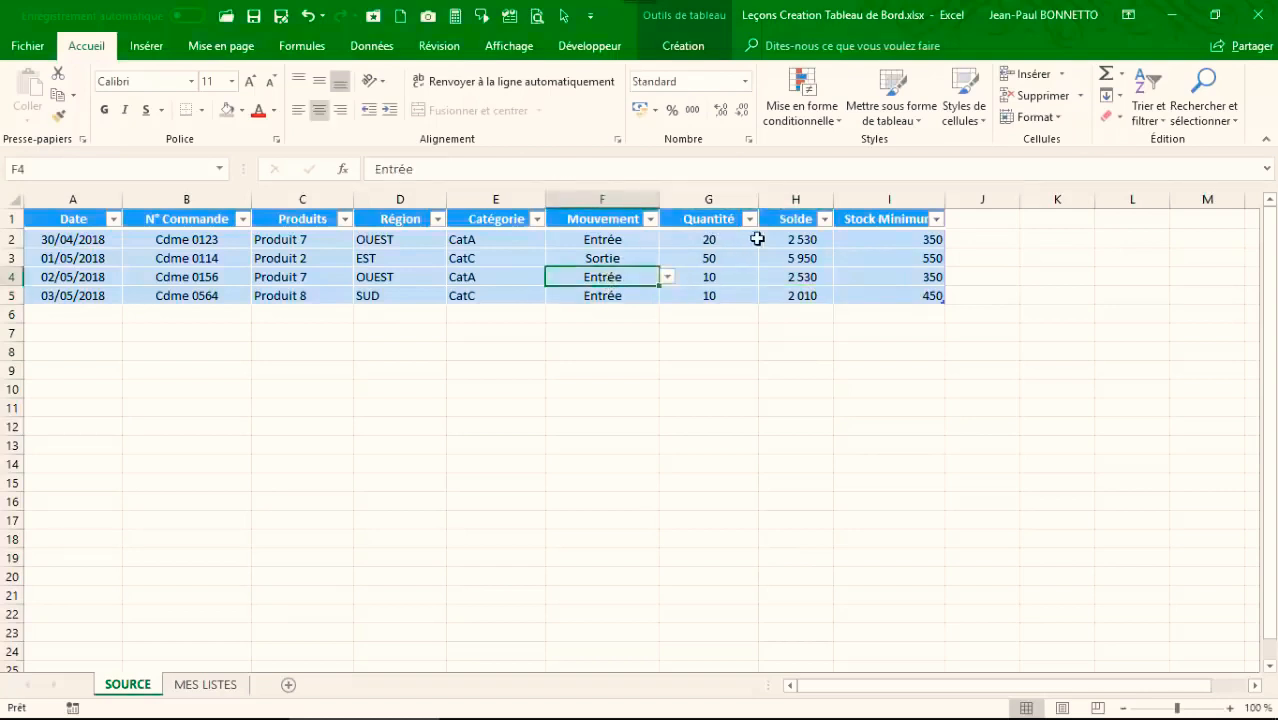
pyautogui.click(800, 241)
pyautogui.doubleClick(834, 249)
pyautogui.click(813, 242)
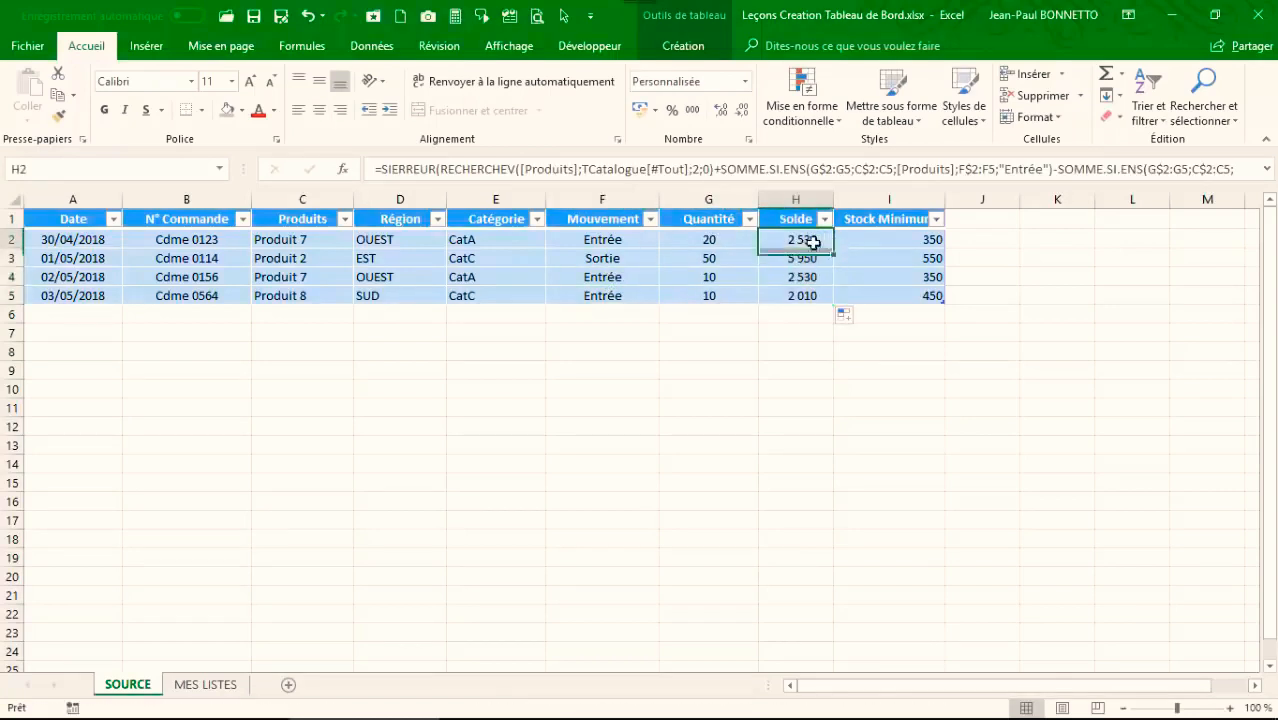
pyautogui.moveTo(813, 242); pyautogui.dragTo(773, 287)
# Step: Change the third record's product to Produit 8 to match the fourth record
pyautogui.moveTo(514, 276); pyautogui.dragTo(346, 291)
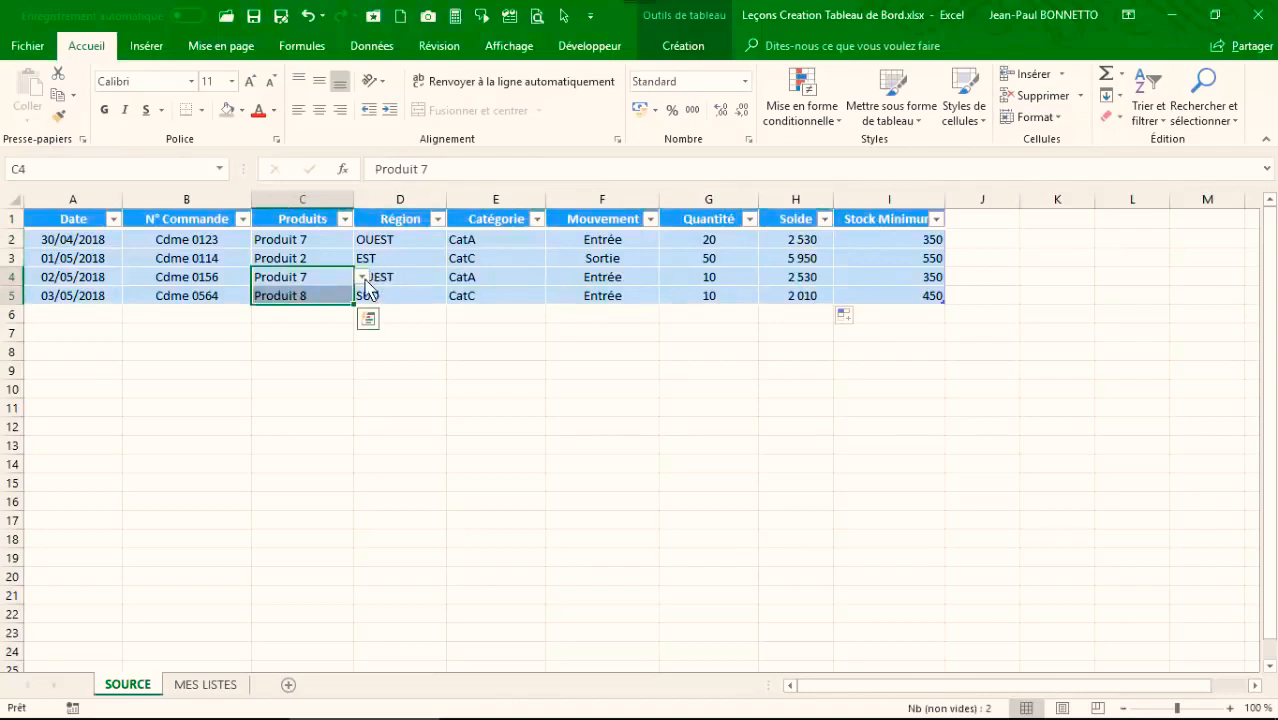
pyautogui.click(362, 277)
pyautogui.click(296, 302)
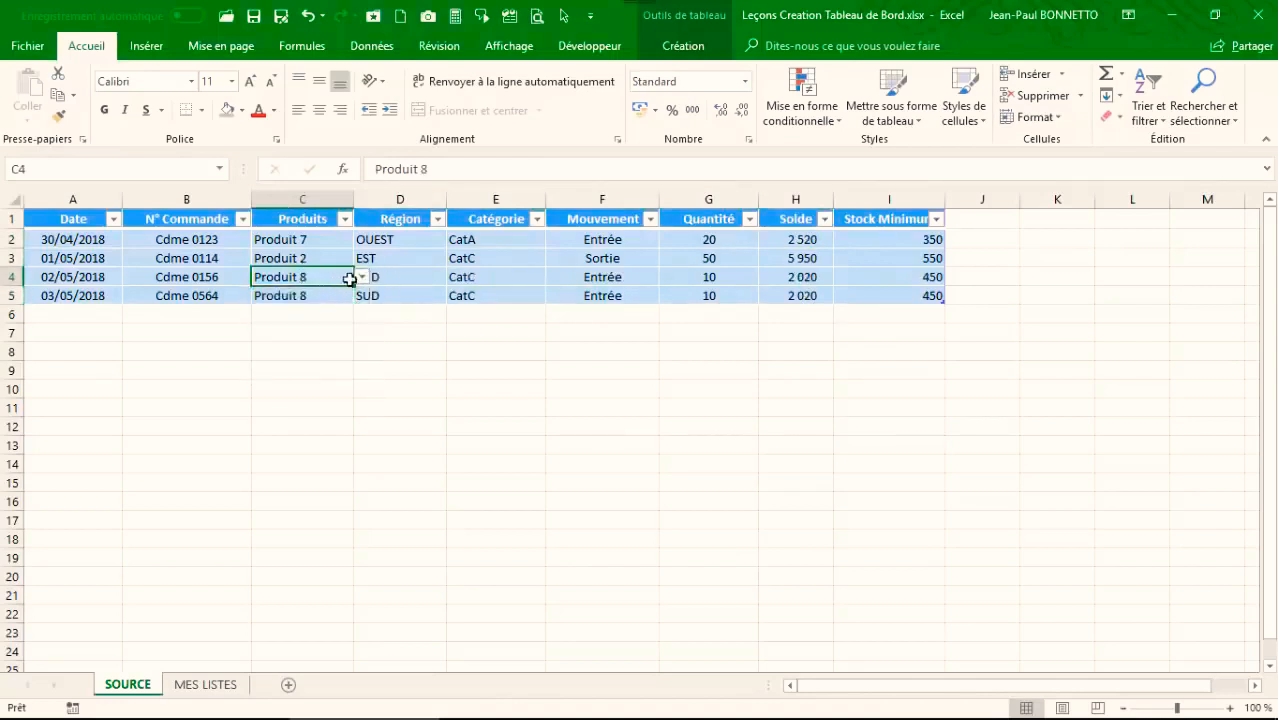
# Step: Change the third record's product to Produit 6 and check the Solde of the third and fourth records
pyautogui.click(362, 277)
pyautogui.click(313, 285)
pyautogui.click(362, 277)
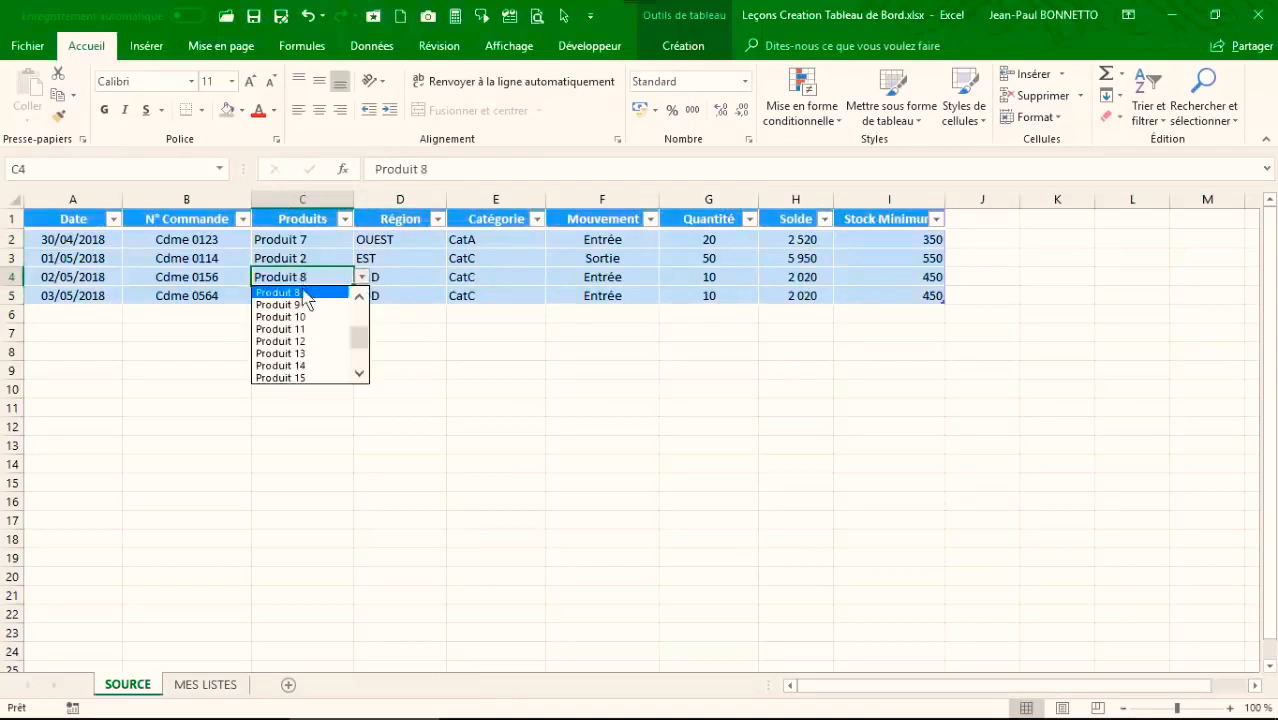
pyautogui.click(360, 297)
pyautogui.click(360, 297)
pyautogui.click(297, 293)
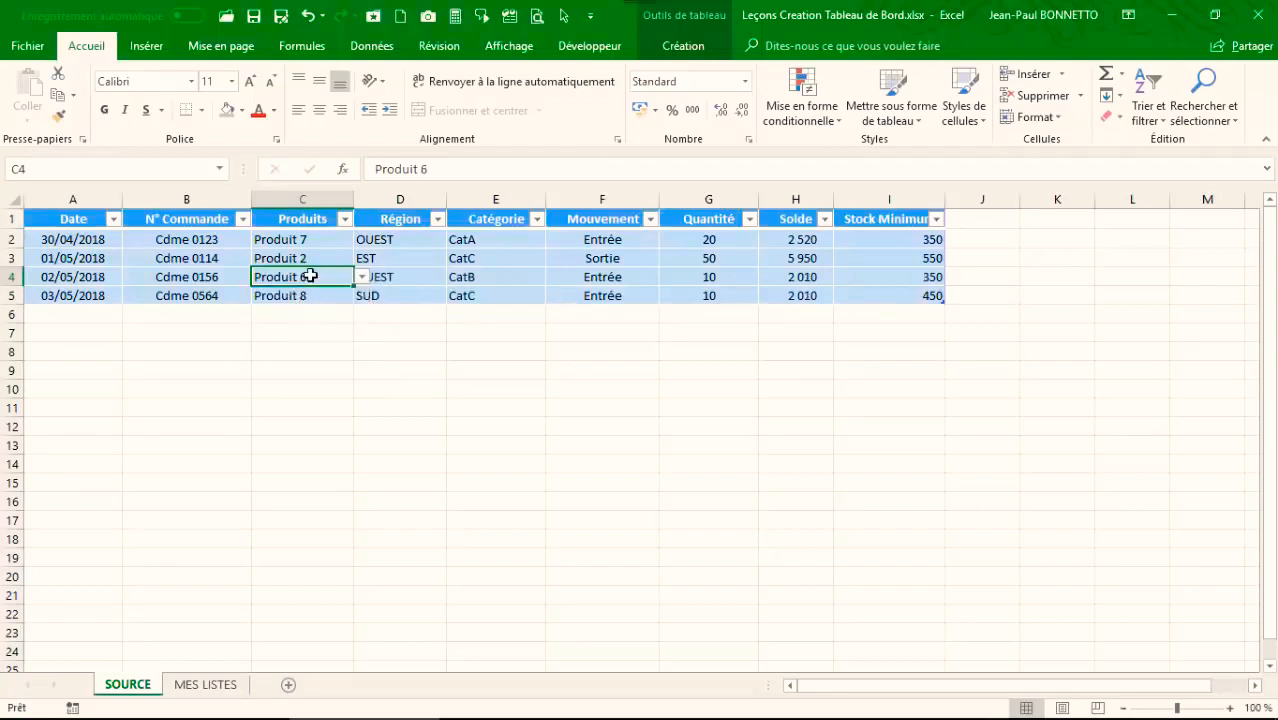
pyautogui.click(798, 278)
pyautogui.click(806, 295)
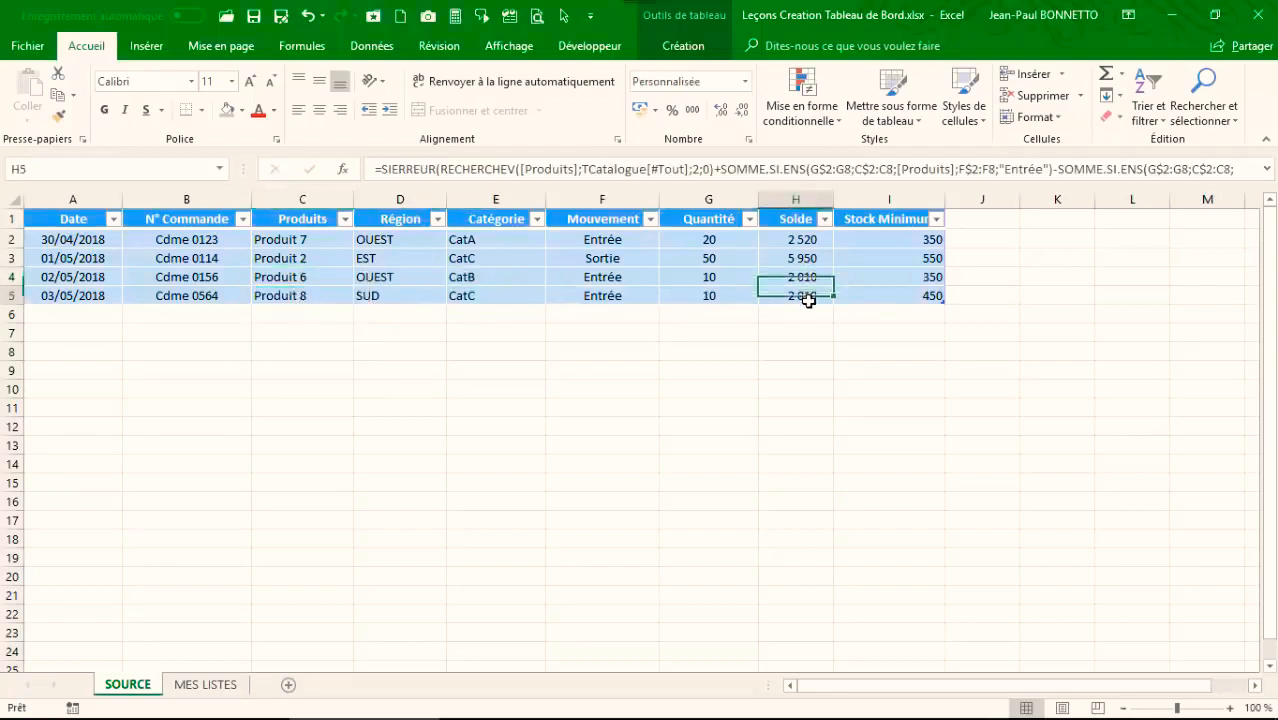
# Step: Change the fourth record's product to Produit 12
pyautogui.click(308, 297)
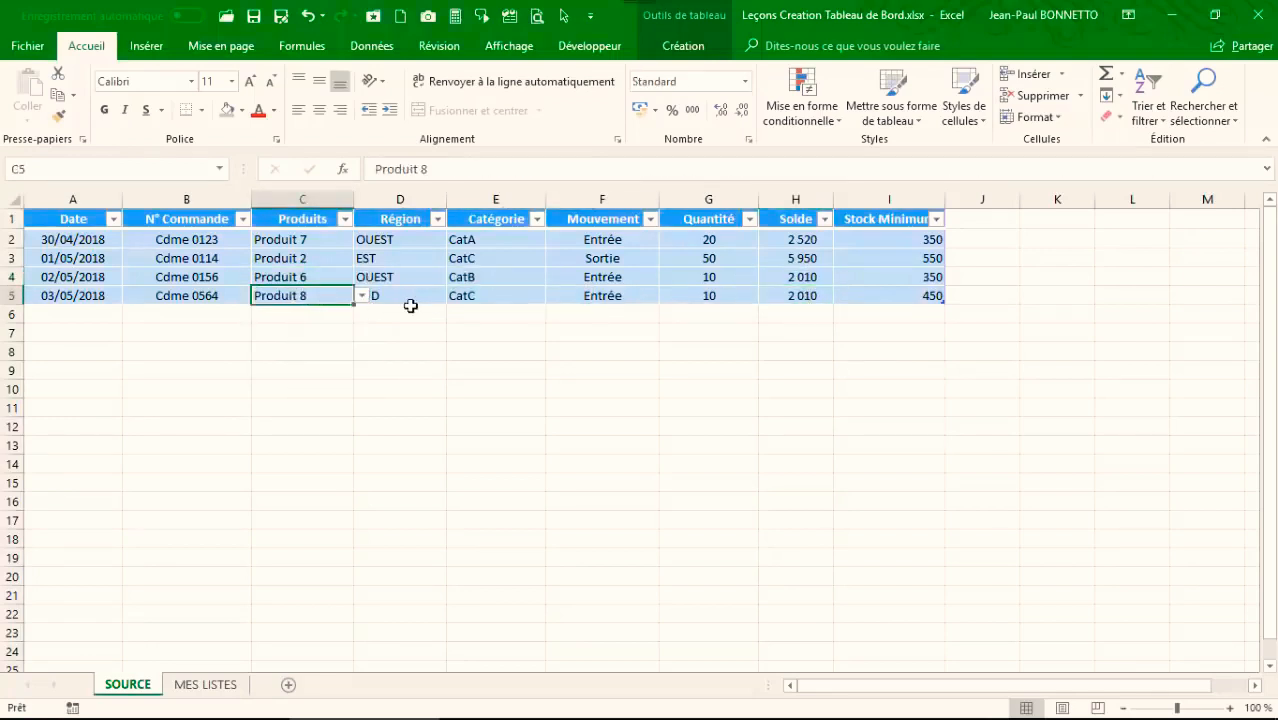
pyautogui.click(361, 295)
pyautogui.click(306, 364)
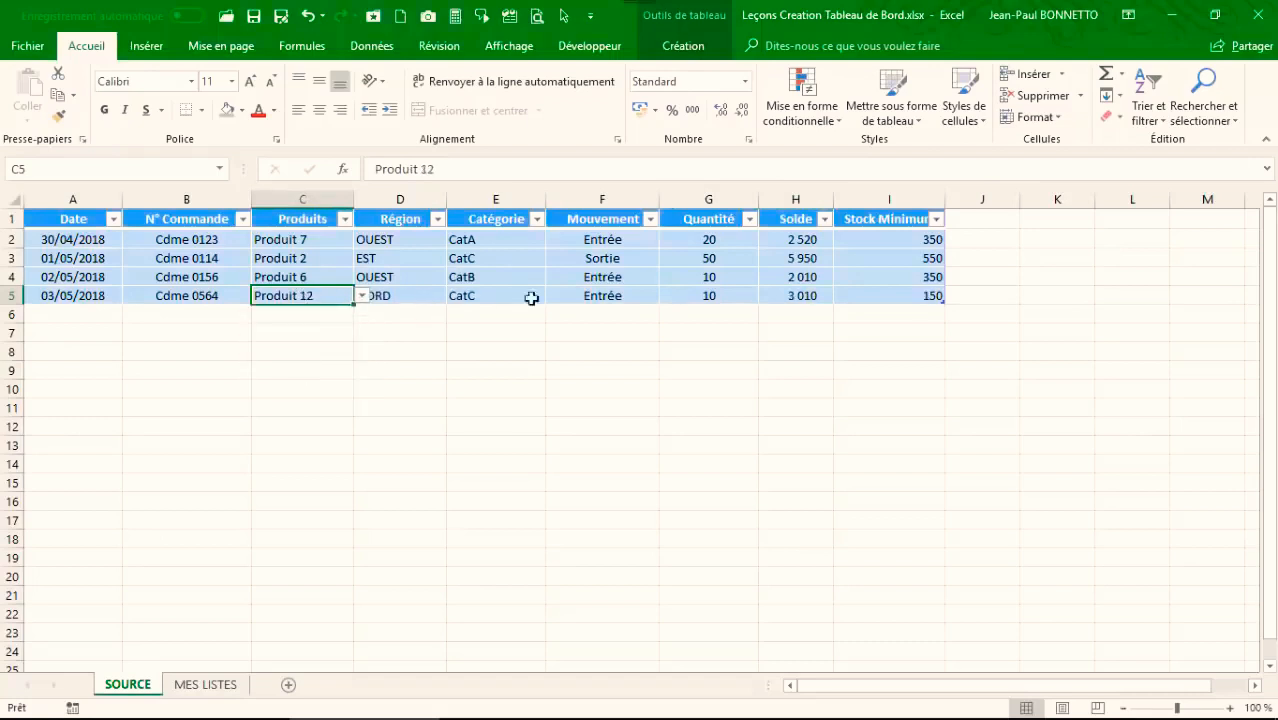
# Step: Examine the Solde formulas of the four records, following the first one through its Entrée and Sortie criteria
pyautogui.click(632, 295)
pyautogui.click(790, 295)
pyautogui.click(806, 277)
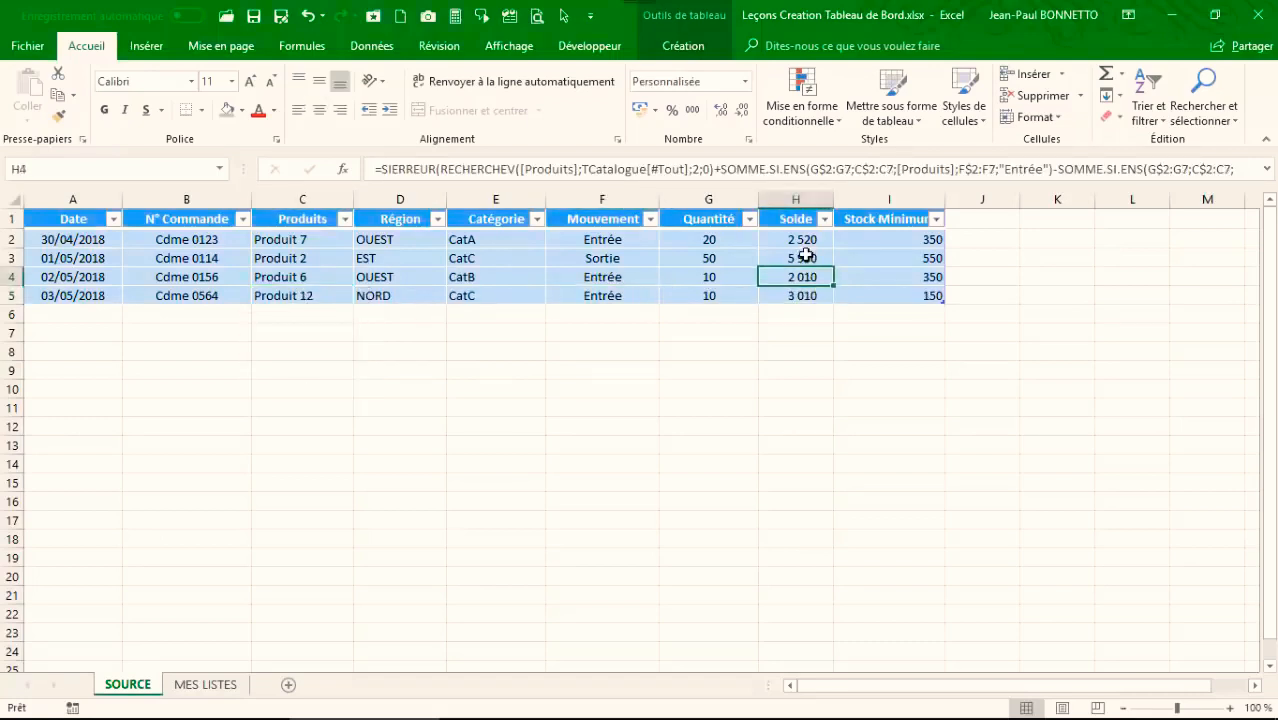
pyautogui.click(803, 258)
pyautogui.click(802, 240)
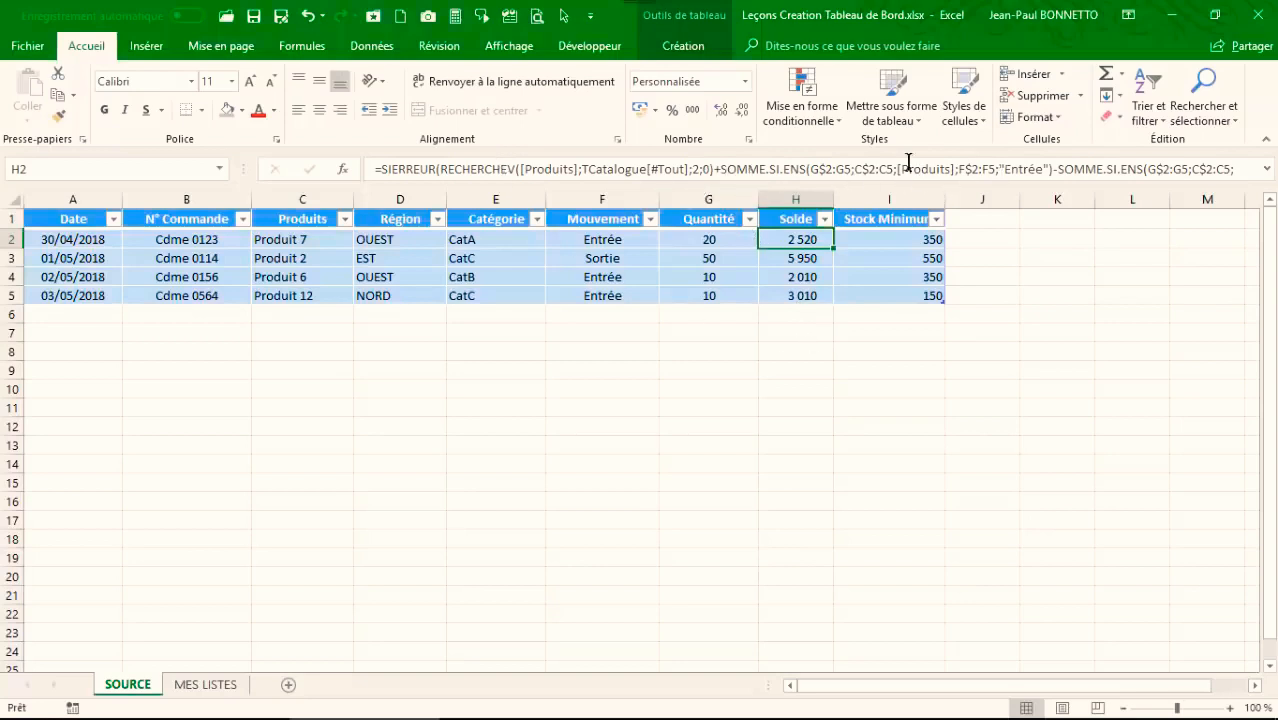
pyautogui.click(580, 240)
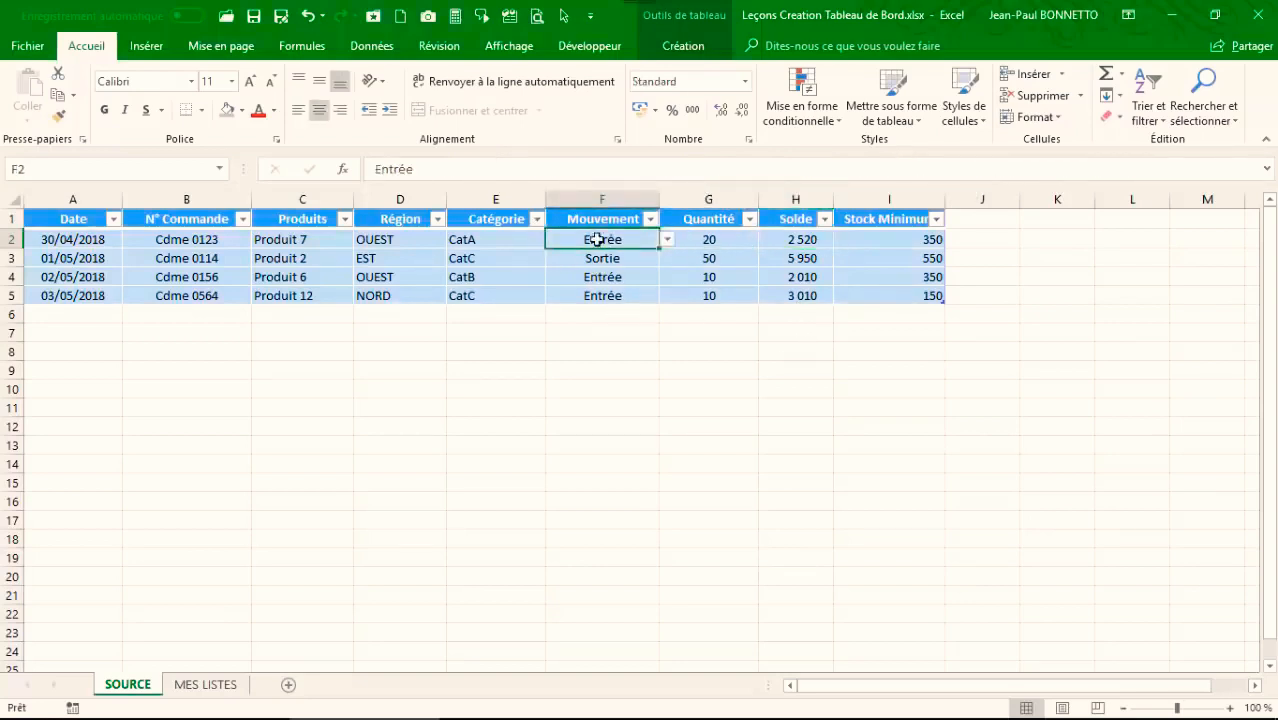
pyautogui.click(456, 169)
pyautogui.press('Return')
pyautogui.click(655, 295)
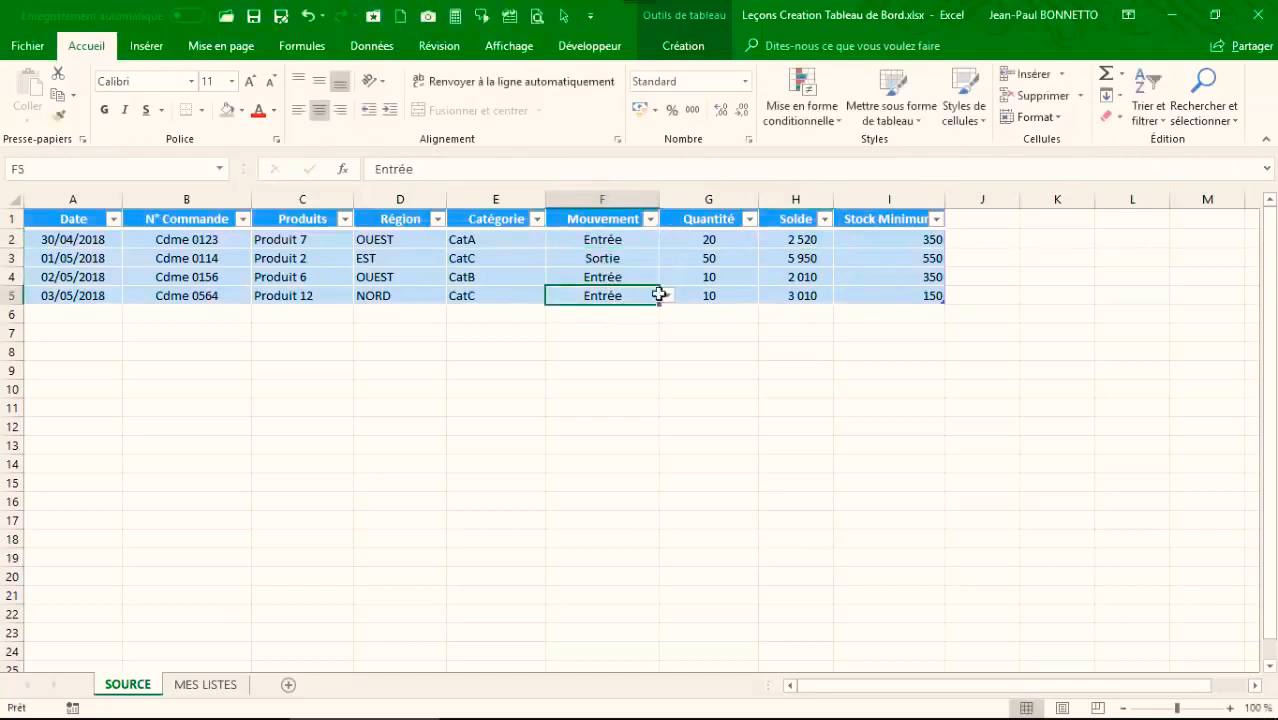
pyautogui.click(731, 239)
pyautogui.click(791, 239)
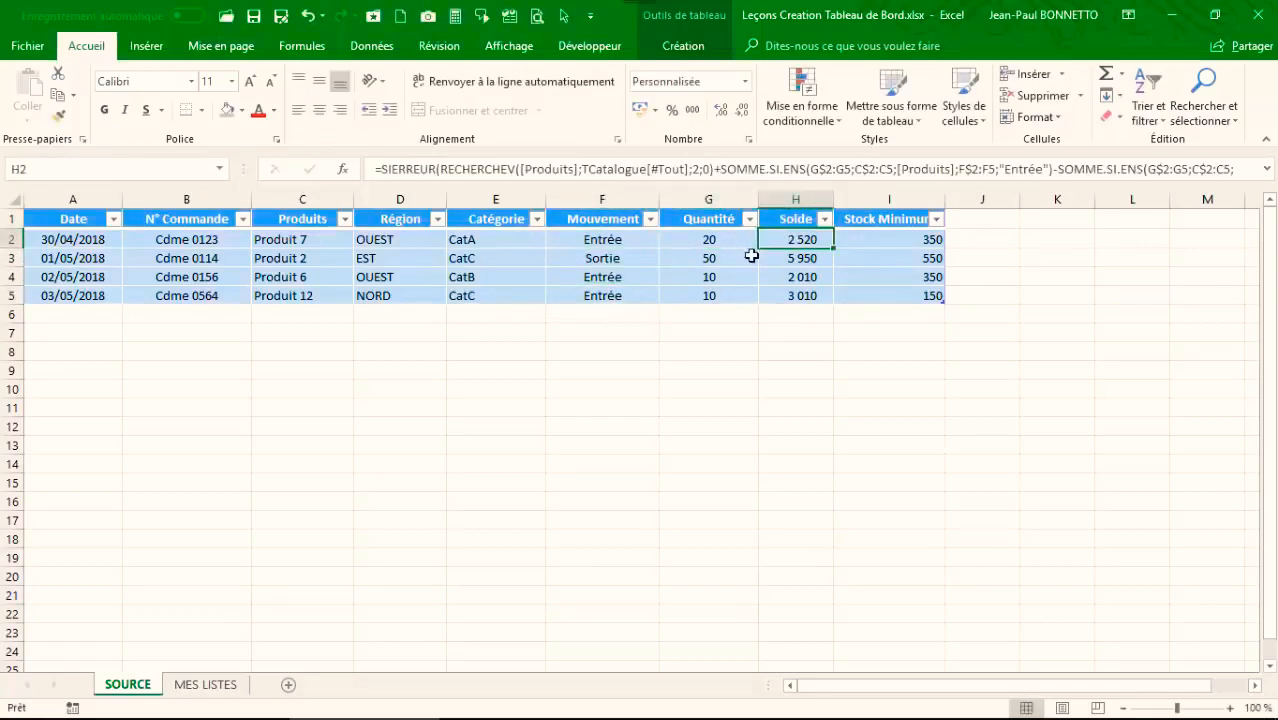
pyautogui.click(1024, 170)
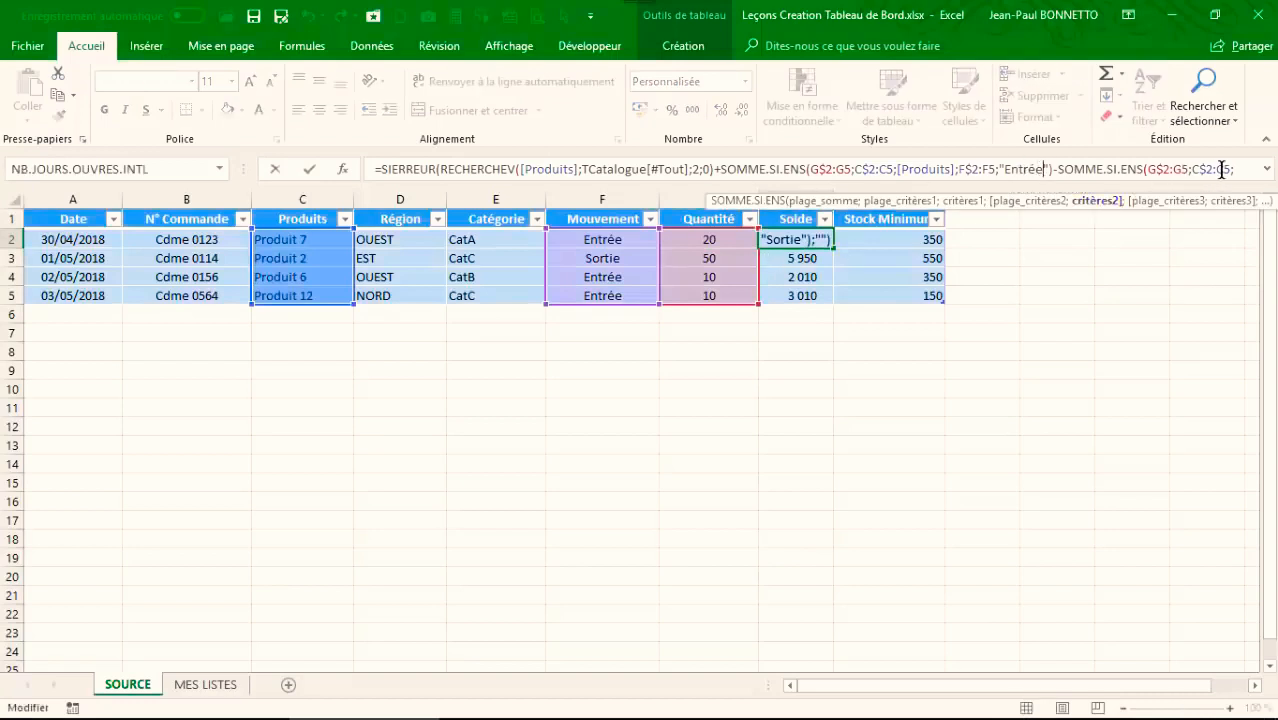
pyautogui.click(1267, 171)
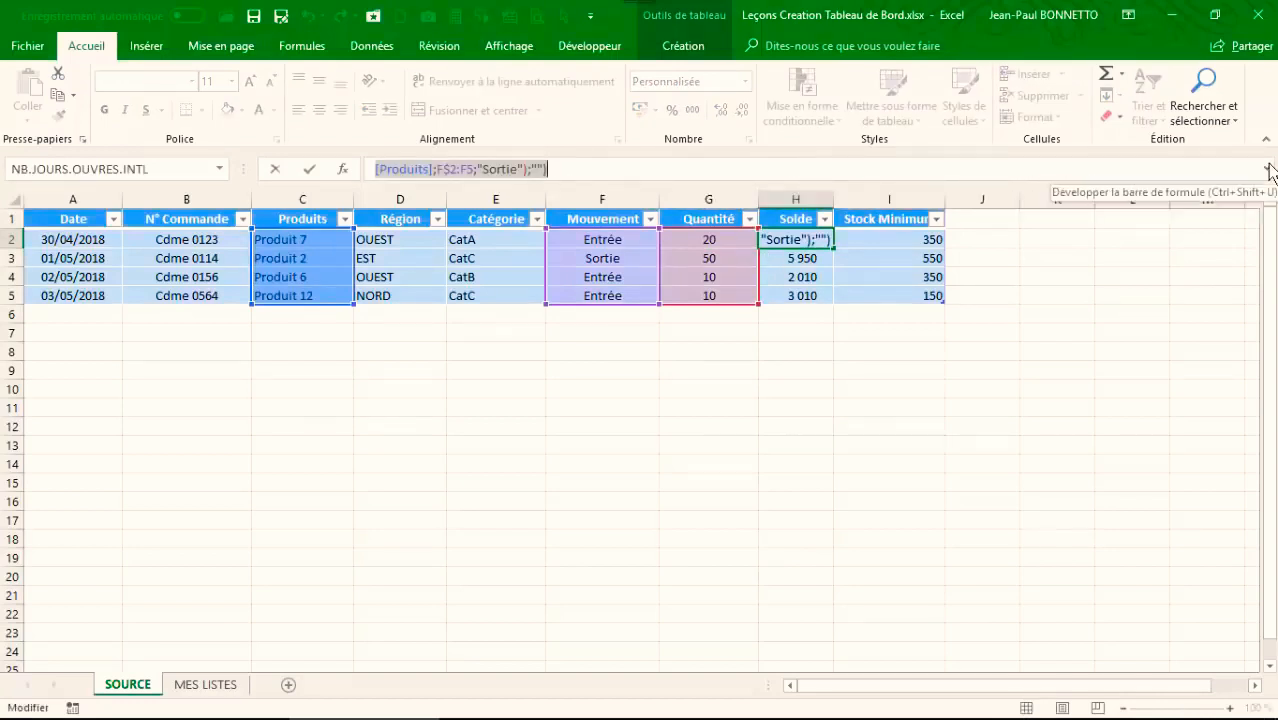
pyautogui.click(486, 169)
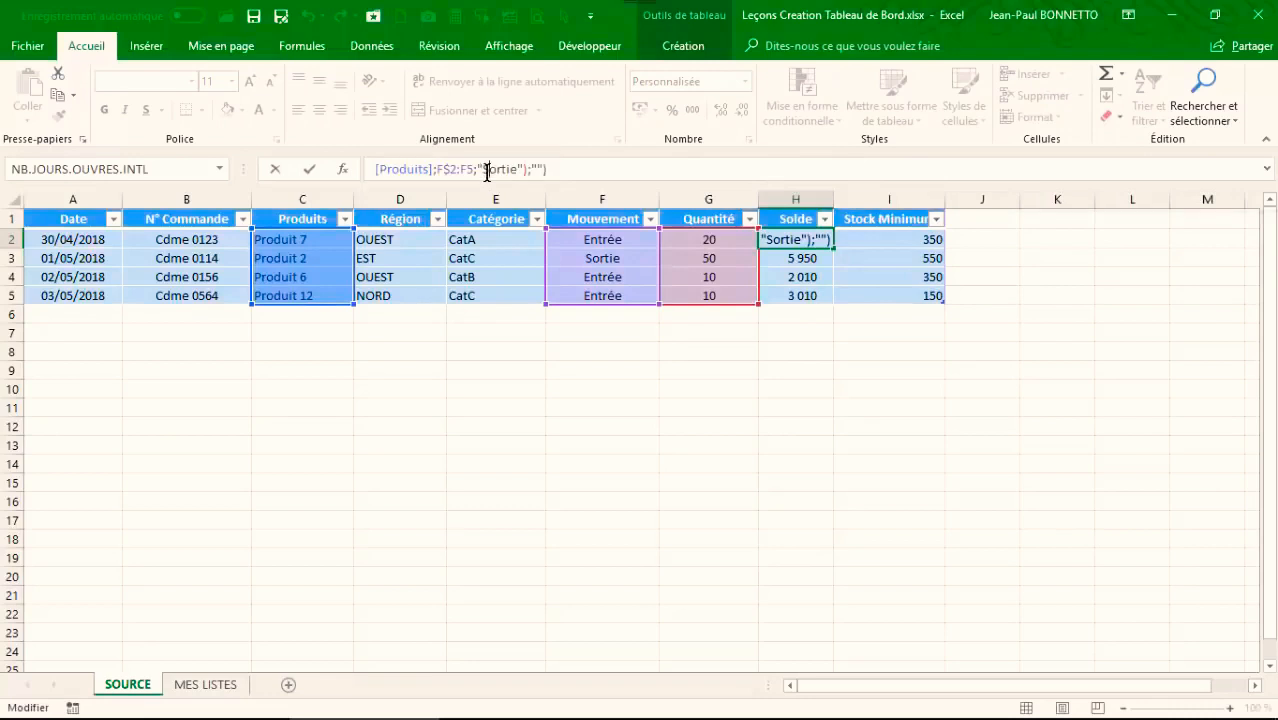
pyautogui.click(1026, 298)
pyautogui.click(497, 270)
pyautogui.click(216, 262)
pyautogui.click(203, 297)
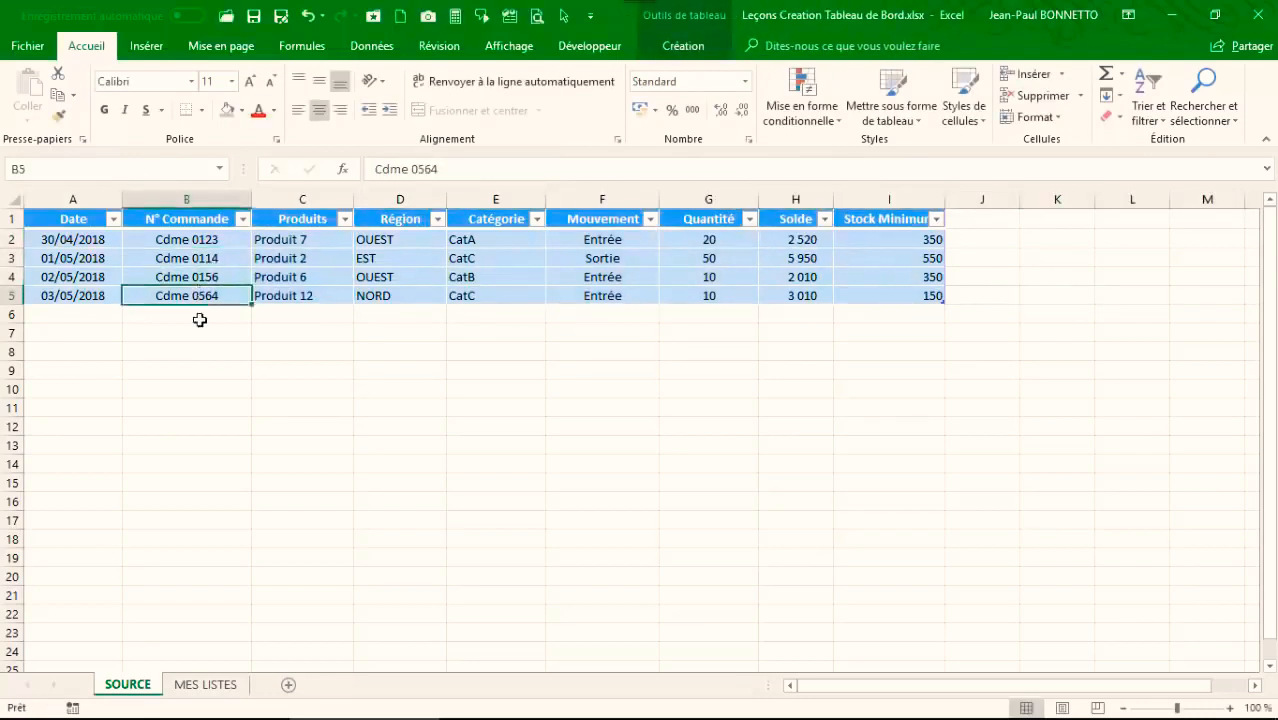
pyautogui.click(200, 353)
pyautogui.click(207, 500)
pyautogui.click(224, 557)
pyautogui.click(230, 278)
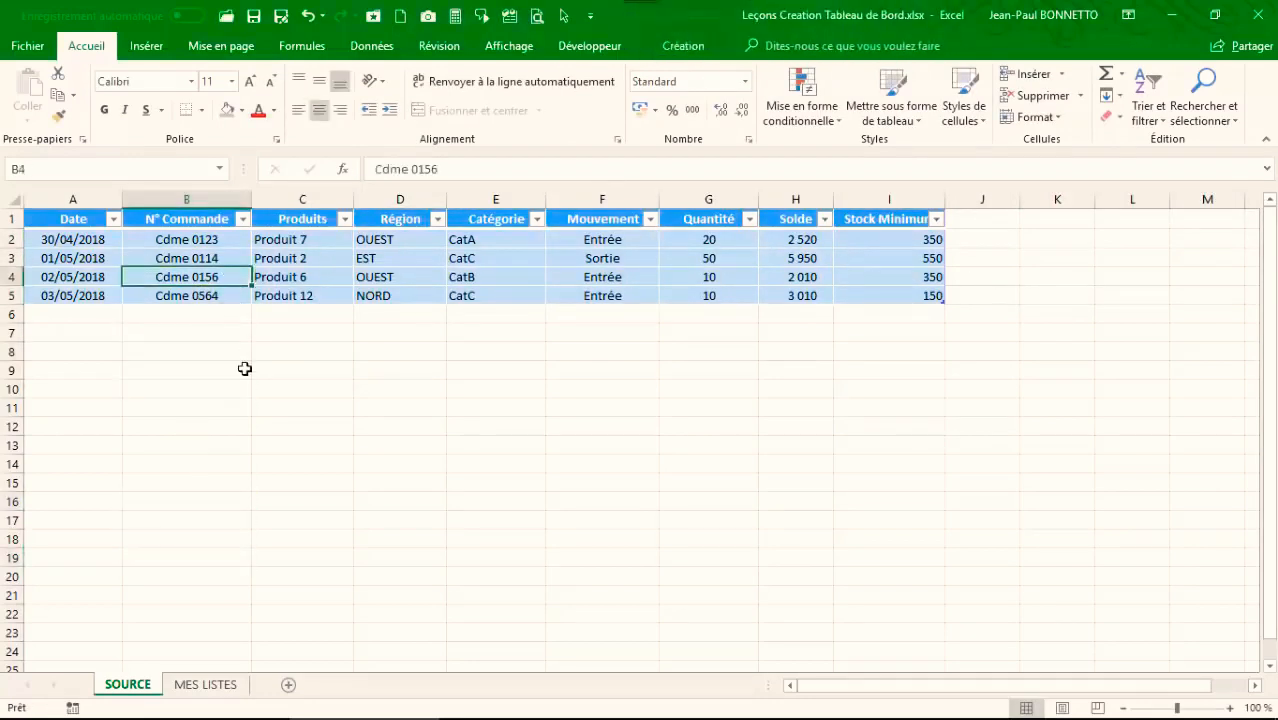
pyautogui.click(245, 369)
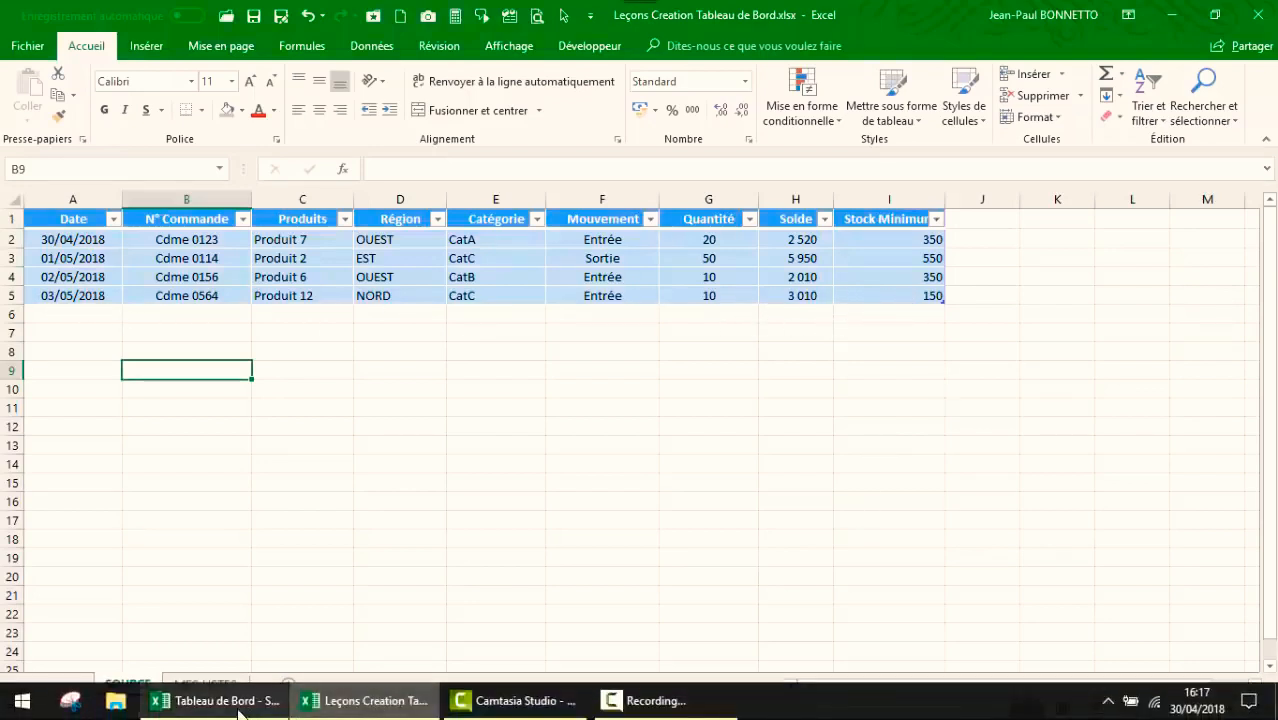
# Step: Switch to the Tableau de Bord - Suivi de Stock(V3) workbook, return to its menu and open the stock-movement table to review its records
pyautogui.click(215, 710)
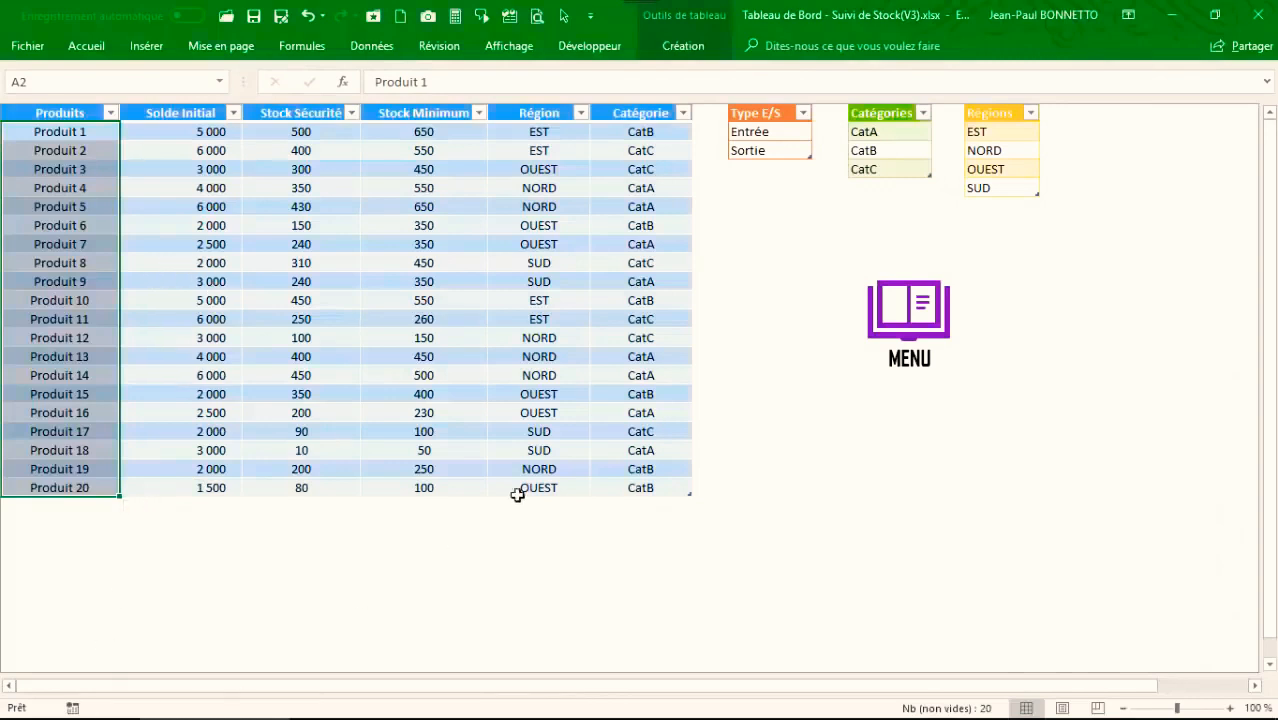
pyautogui.click(924, 318)
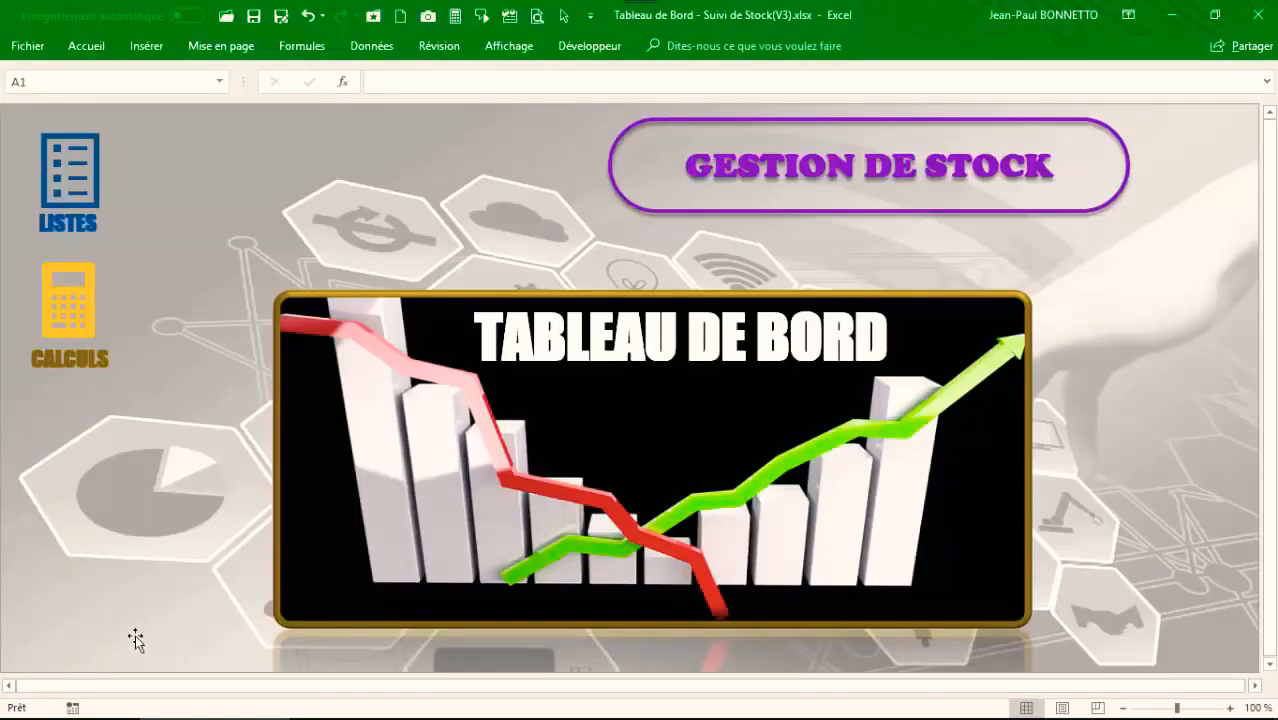
pyautogui.click(784, 170)
pyautogui.scroll(-1, 55, 328)
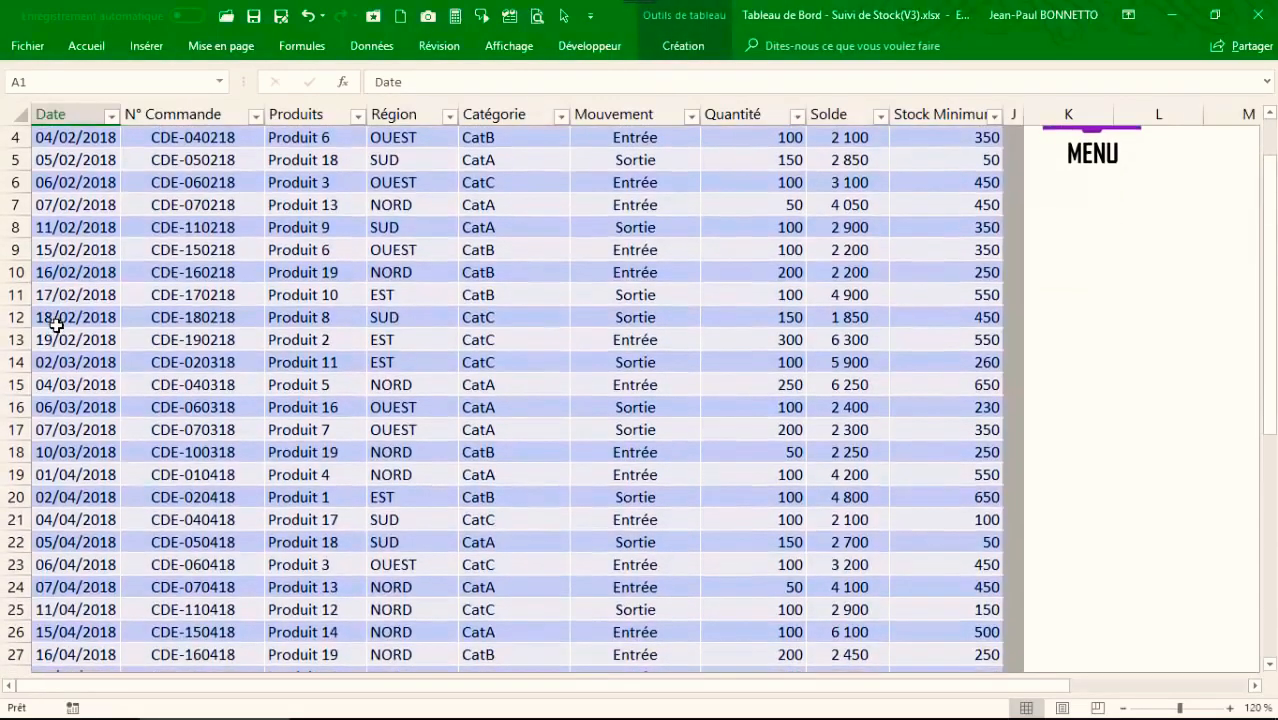
pyautogui.scroll(-8, 53, 317)
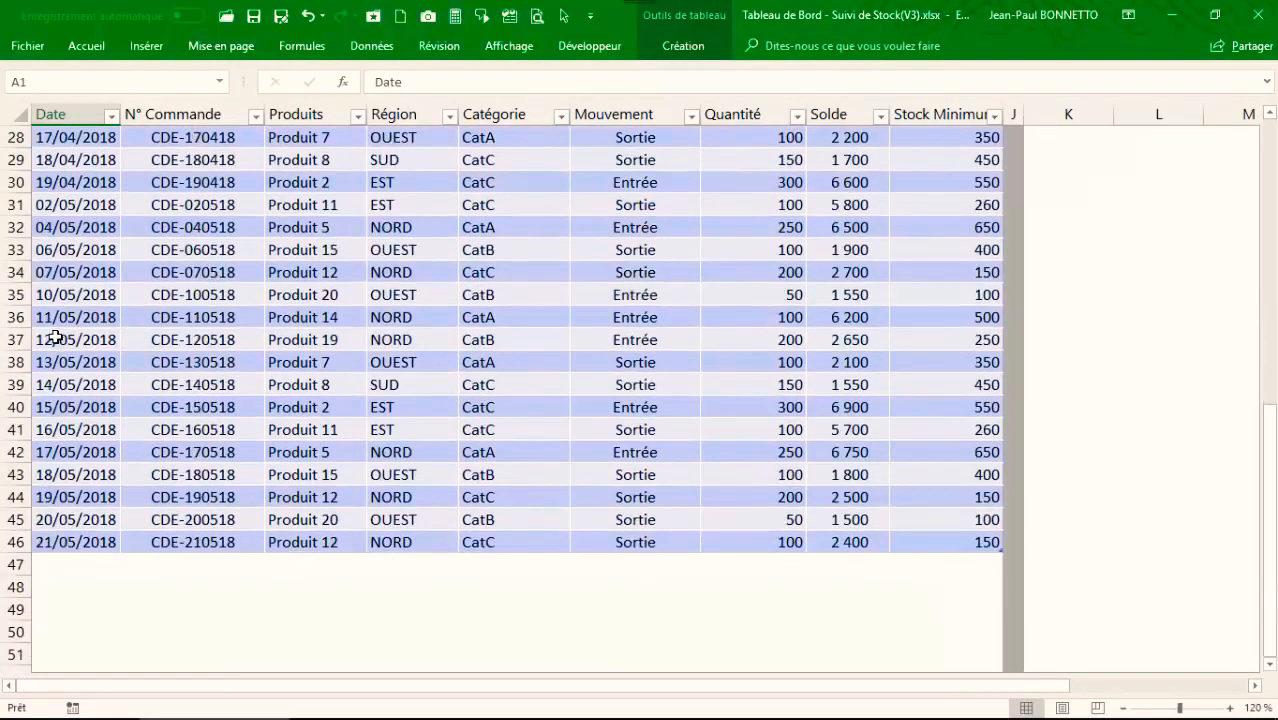
pyautogui.scroll(5, 55, 338)
pyautogui.scroll(-6, 62, 342)
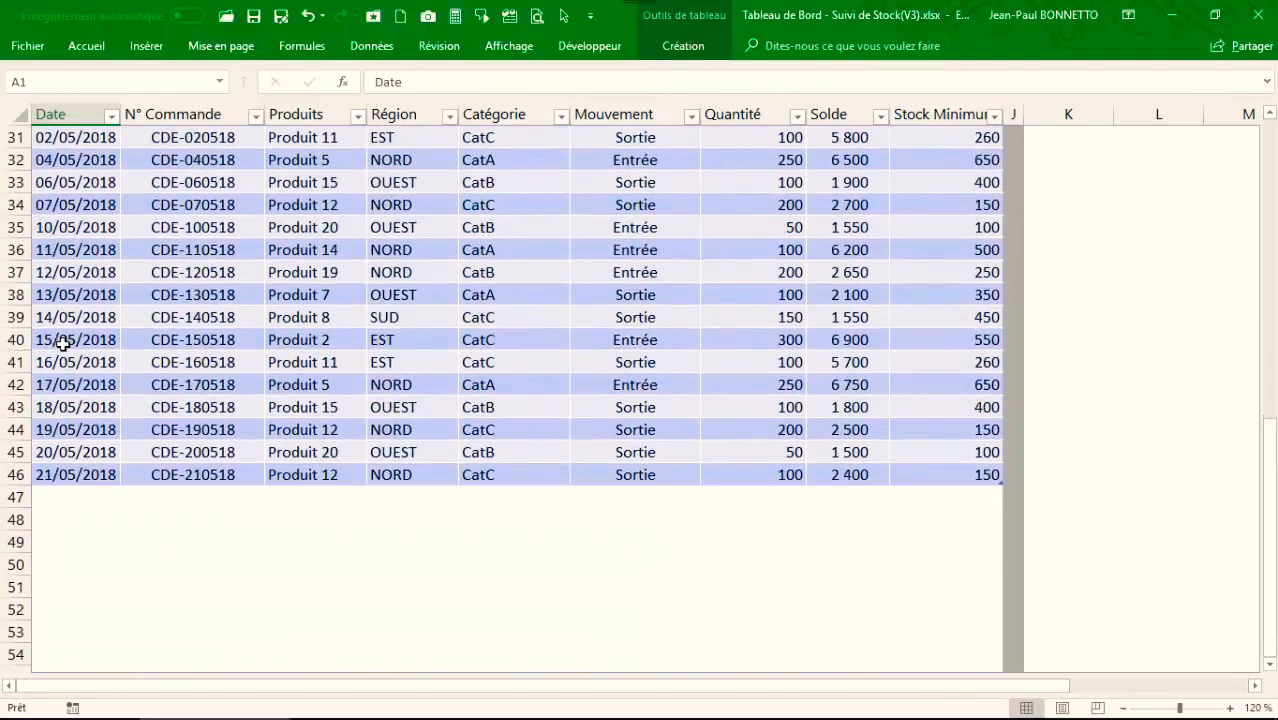
pyautogui.scroll(10, 143, 322)
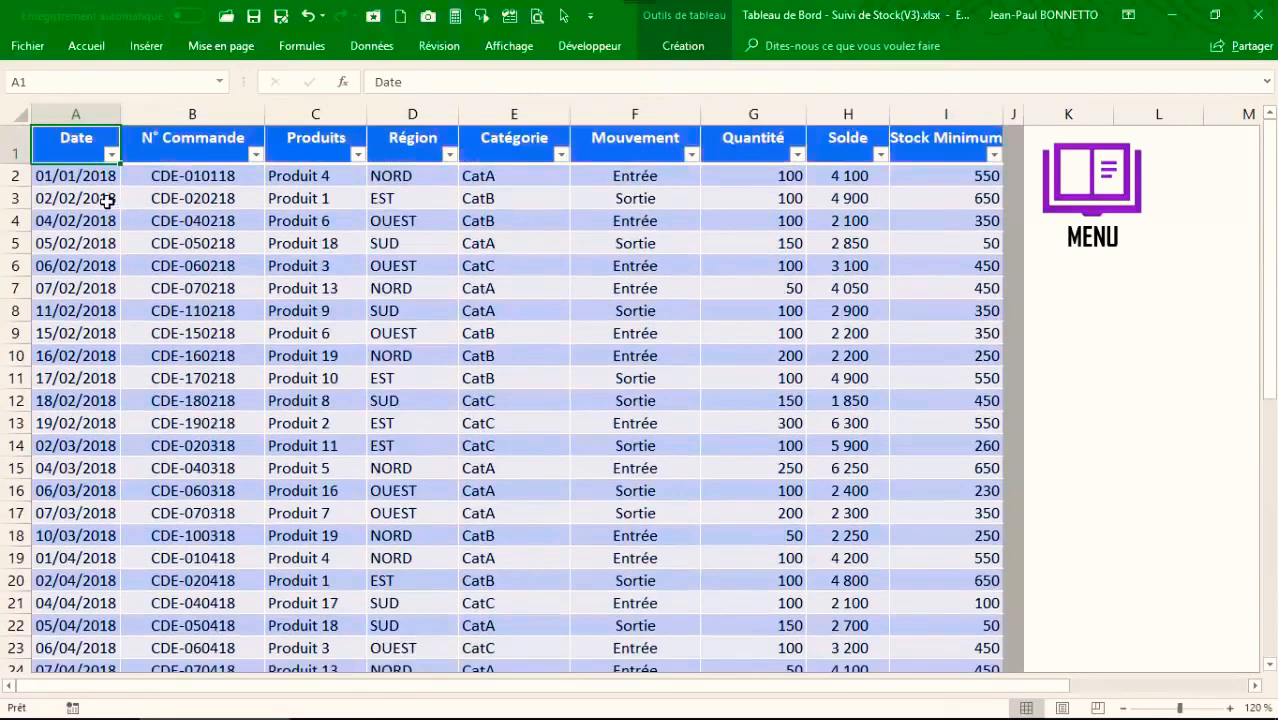
# Step: Copy the Date, N° Commande and Produits values of all movement records, from row 2 to row 46
pyautogui.moveTo(69, 177); pyautogui.dragTo(291, 641)
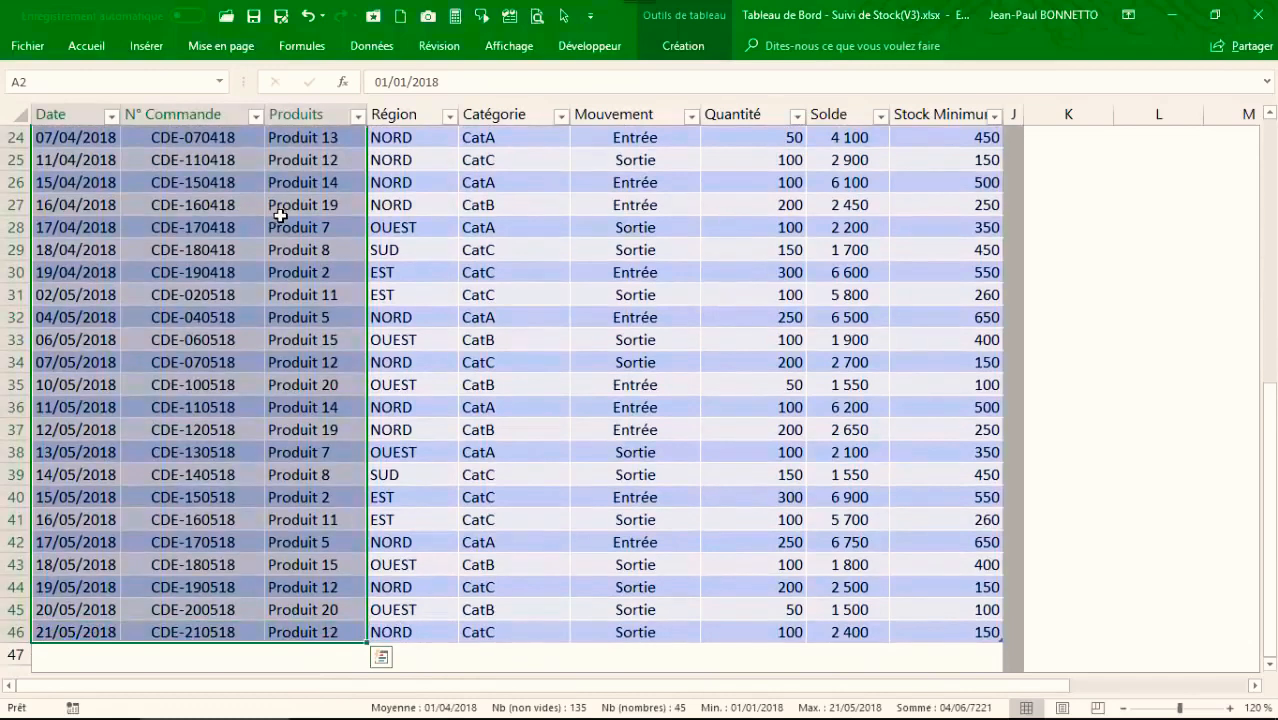
pyautogui.click(86, 46)
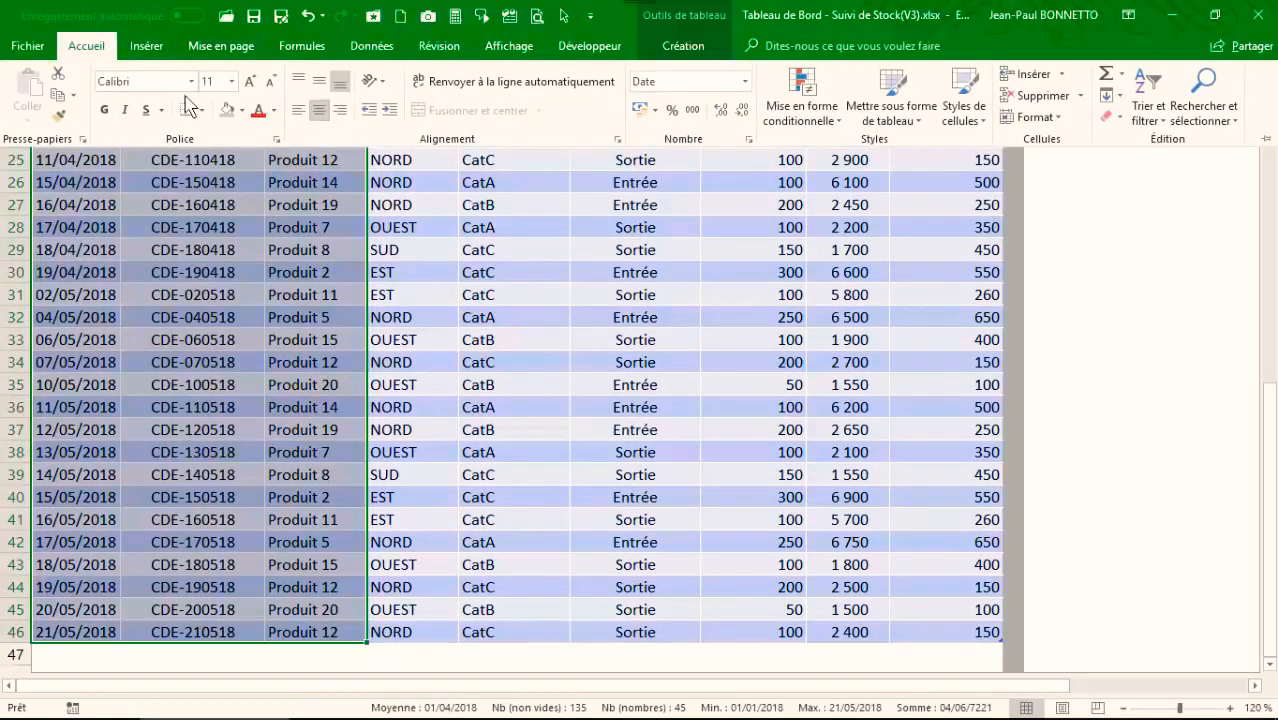
pyautogui.click(58, 94)
pyautogui.scroll(8, 290, 600)
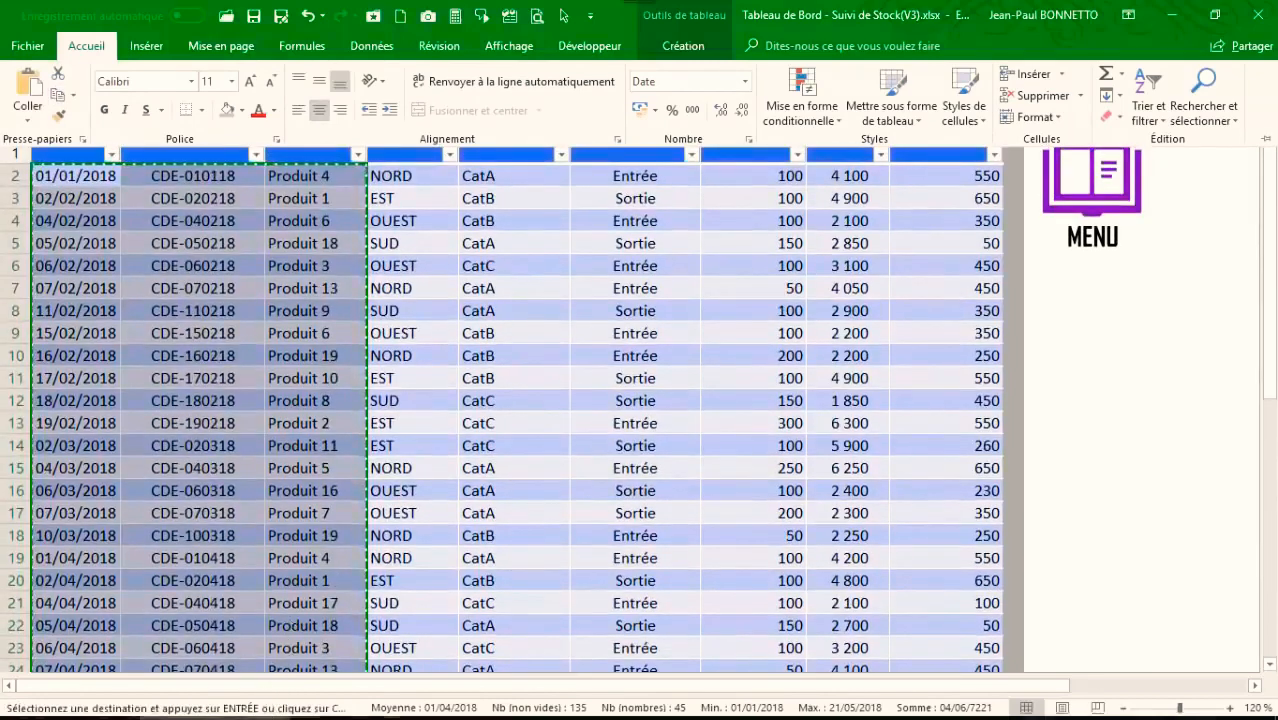
# Step: Switch to the Leçons Creation Tableau de Bord workbook and paste the copied records as values below the SOURCE table's fourth record, starting at A6
pyautogui.click(290, 700)
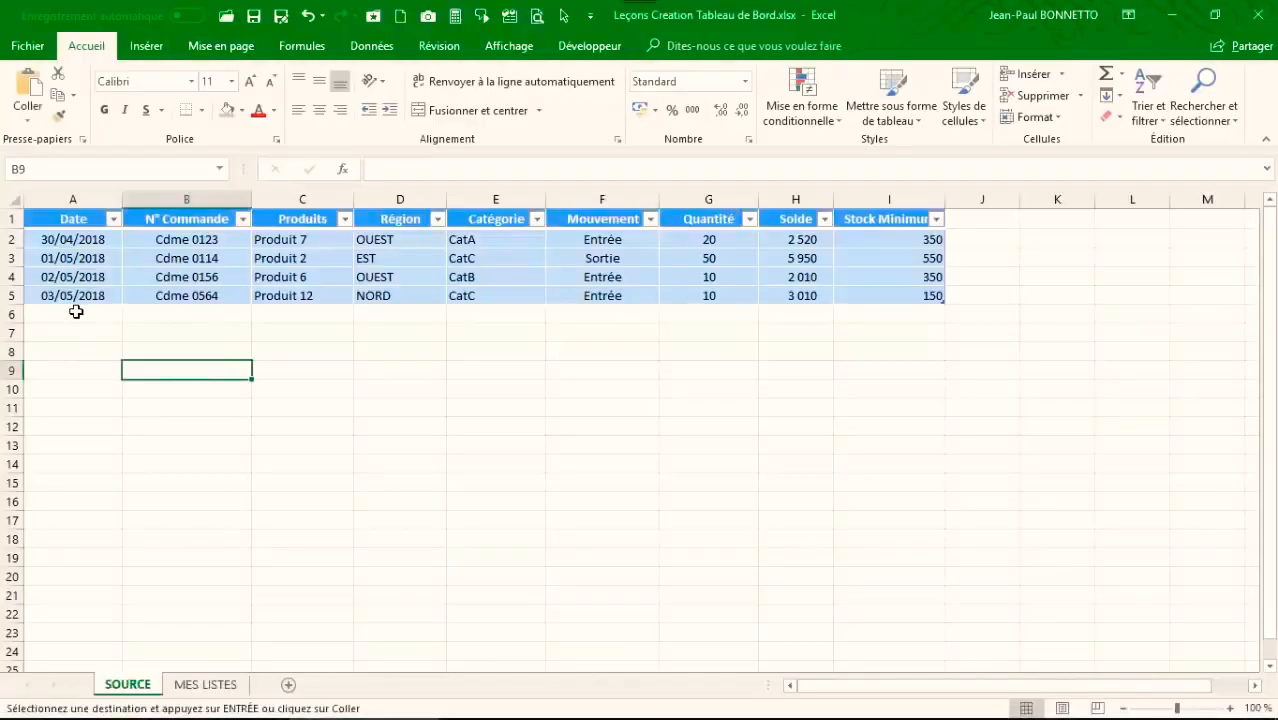
pyautogui.click(27, 118)
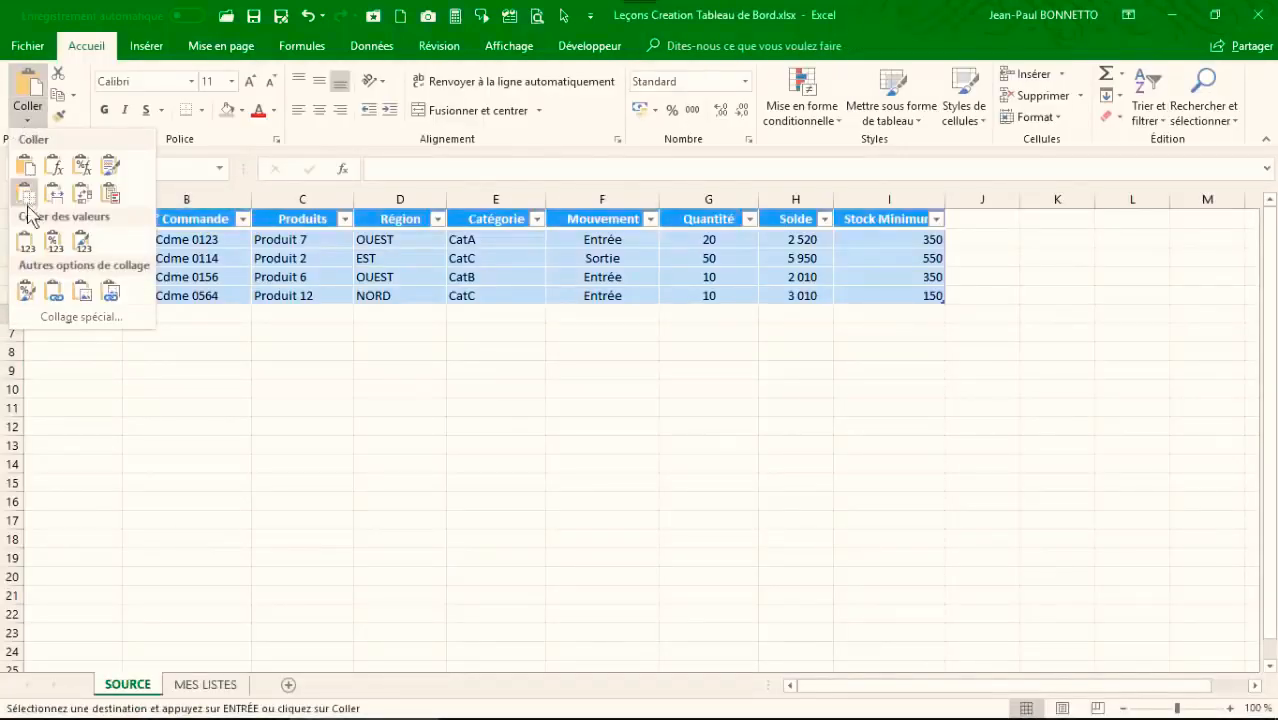
pyautogui.click(26, 240)
# Step: Review the pasted records in the SOURCE table, checking the products and the columns filled in by formulas
pyautogui.click(340, 296)
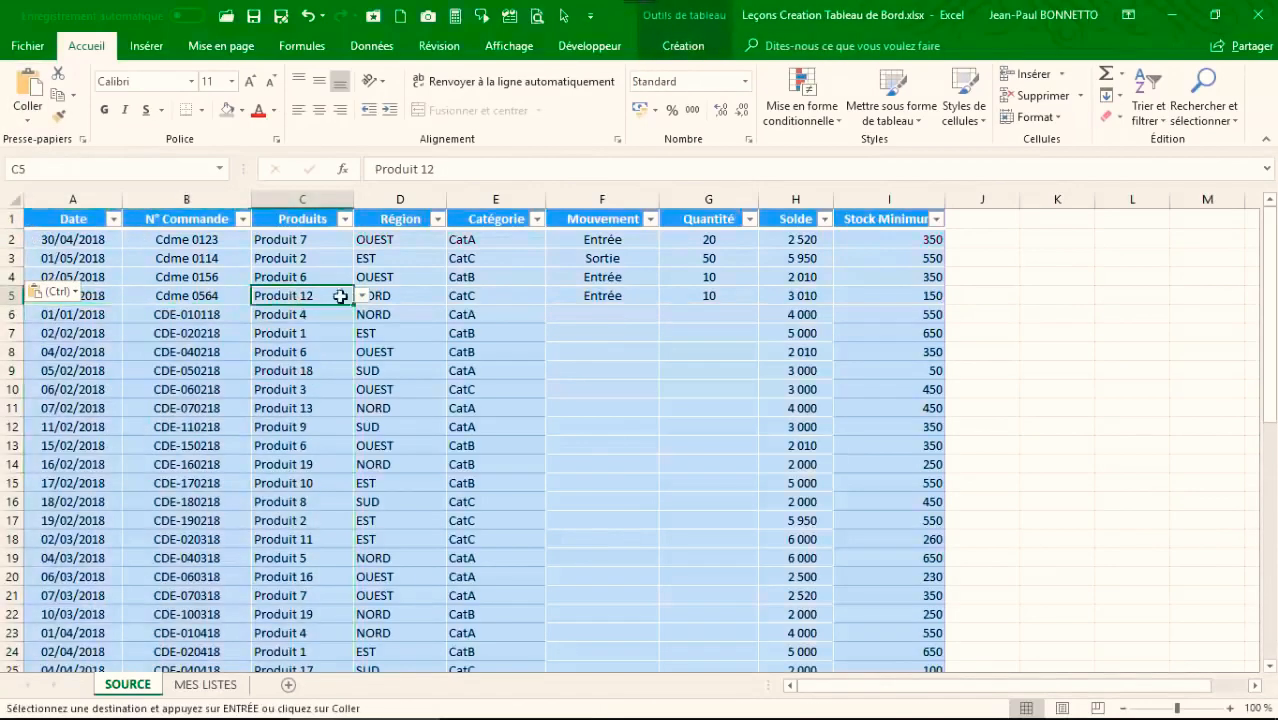
pyautogui.click(580, 290)
pyautogui.click(705, 294)
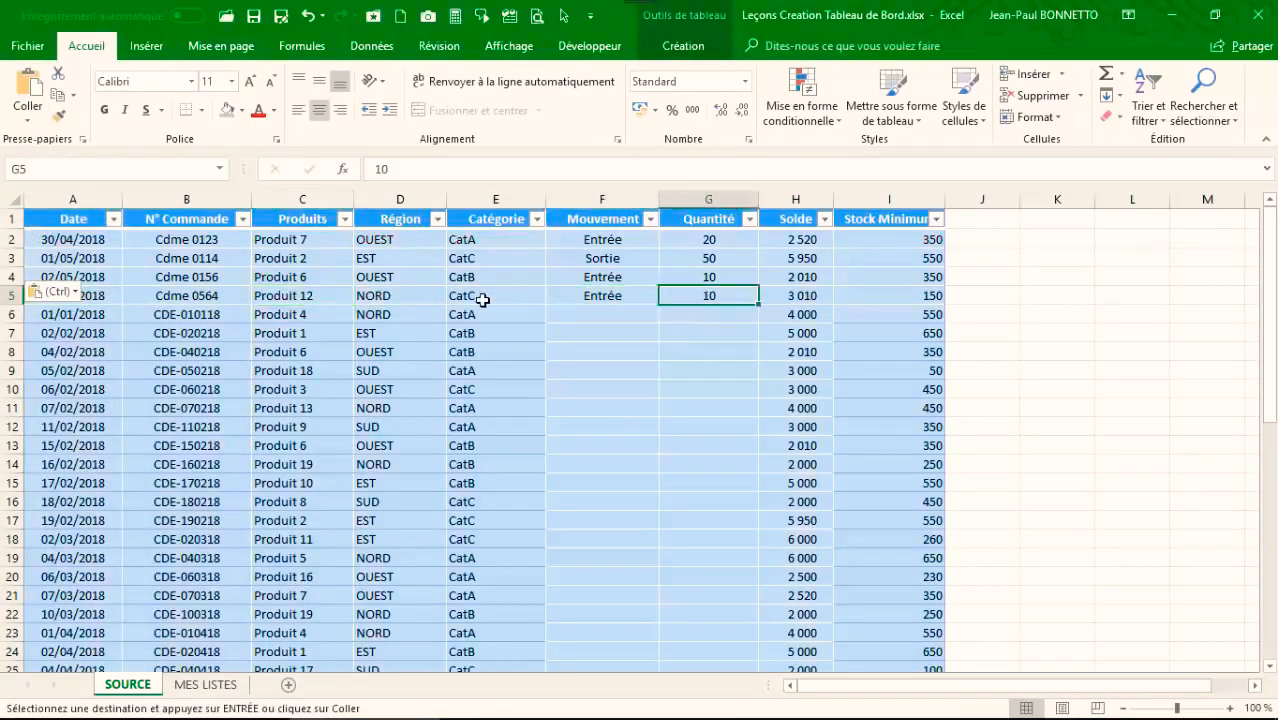
pyautogui.click(485, 294)
pyautogui.click(283, 313)
pyautogui.click(283, 389)
pyautogui.scroll(-5, 283, 391)
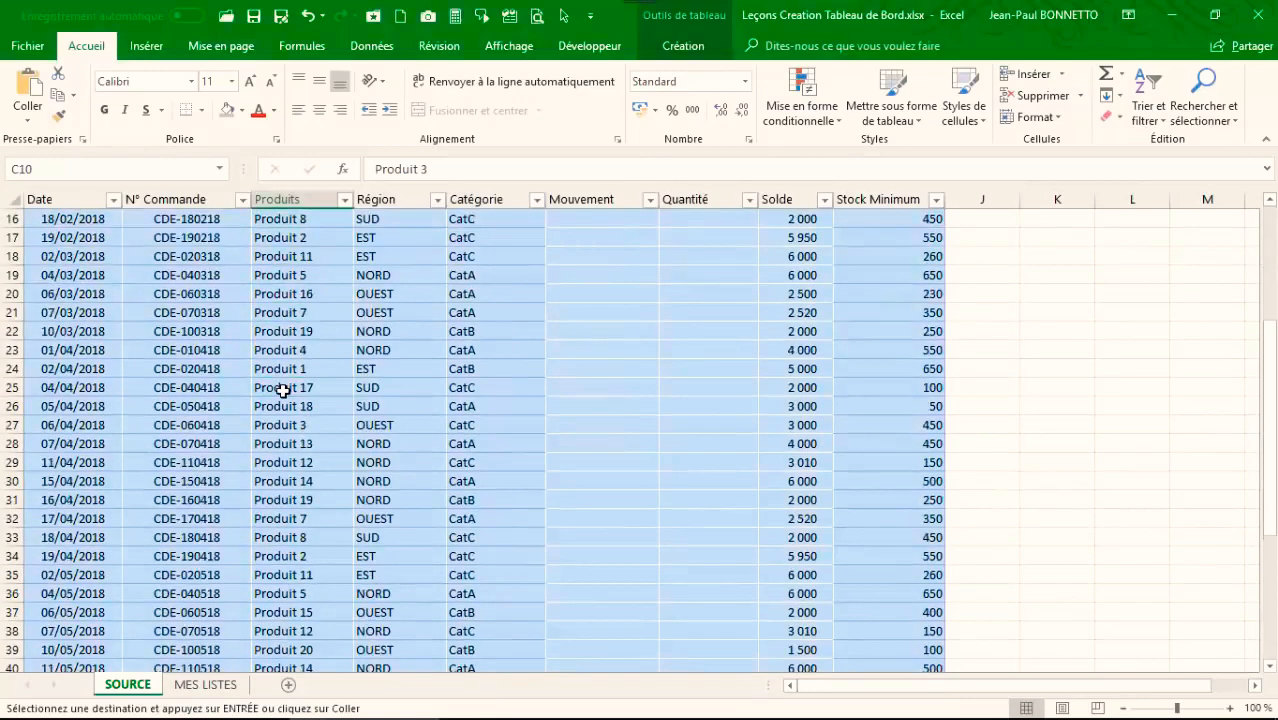
pyautogui.scroll(5, 283, 391)
# Step: Set the Mouvement values of rows 6 to 9 to Entrée, Sortie, Entrée and Entrée
pyautogui.click(622, 310)
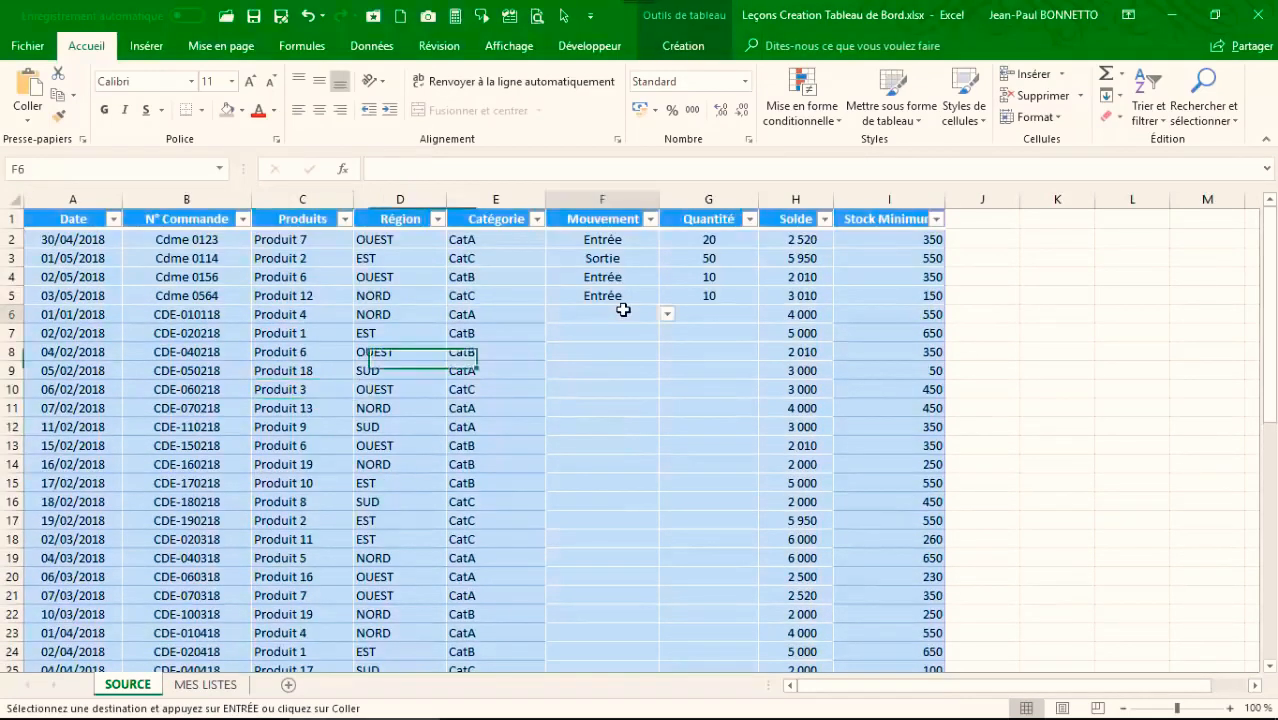
pyautogui.click(667, 315)
pyautogui.click(617, 330)
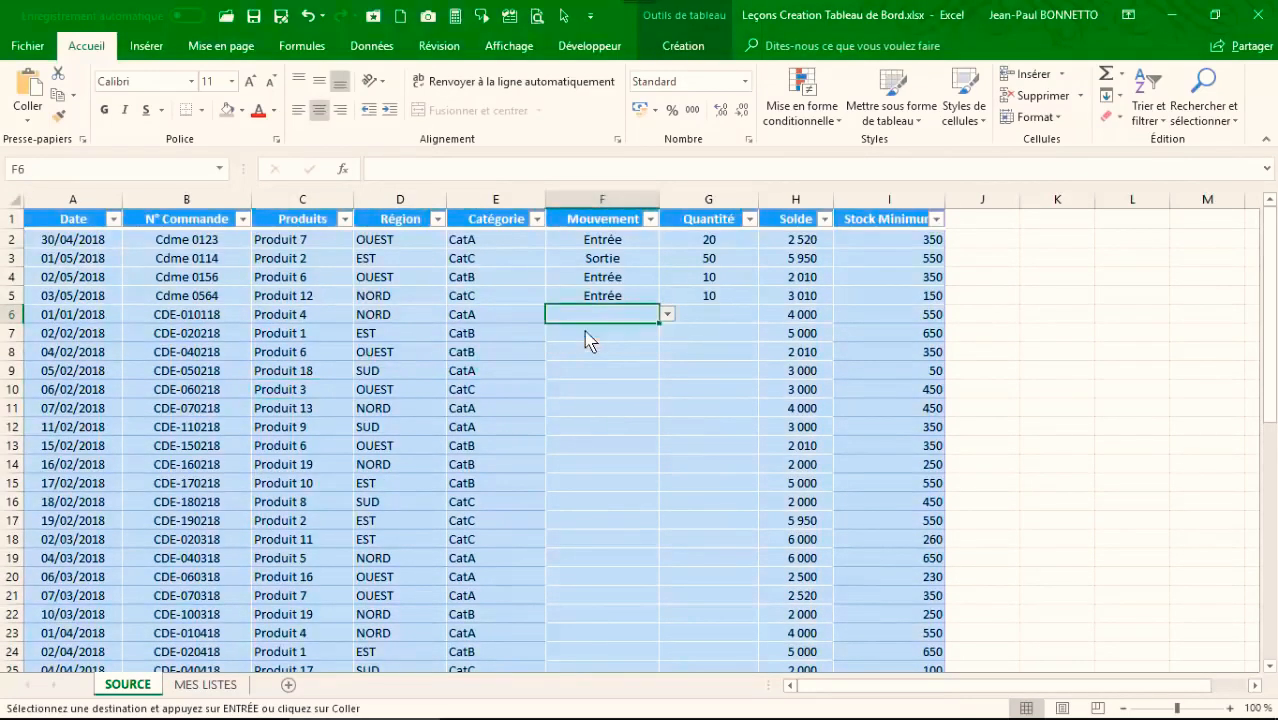
pyautogui.click(640, 336)
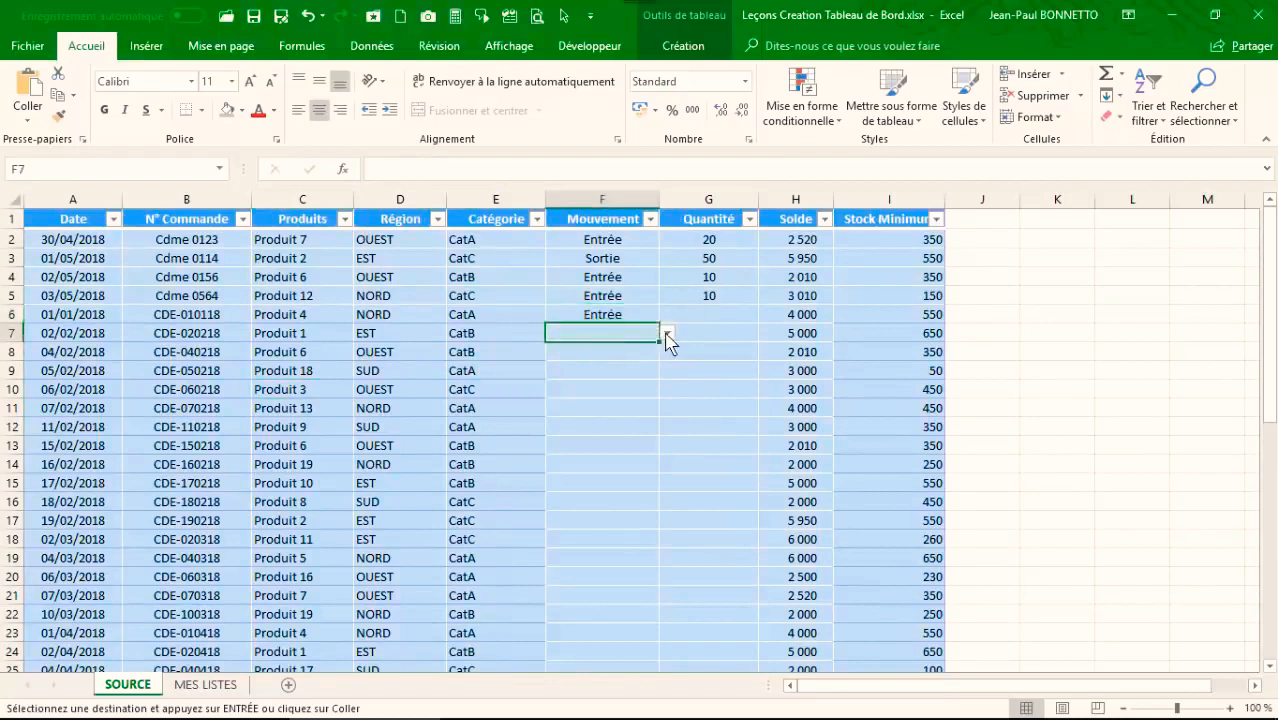
pyautogui.click(667, 333)
pyautogui.click(598, 366)
pyautogui.click(648, 353)
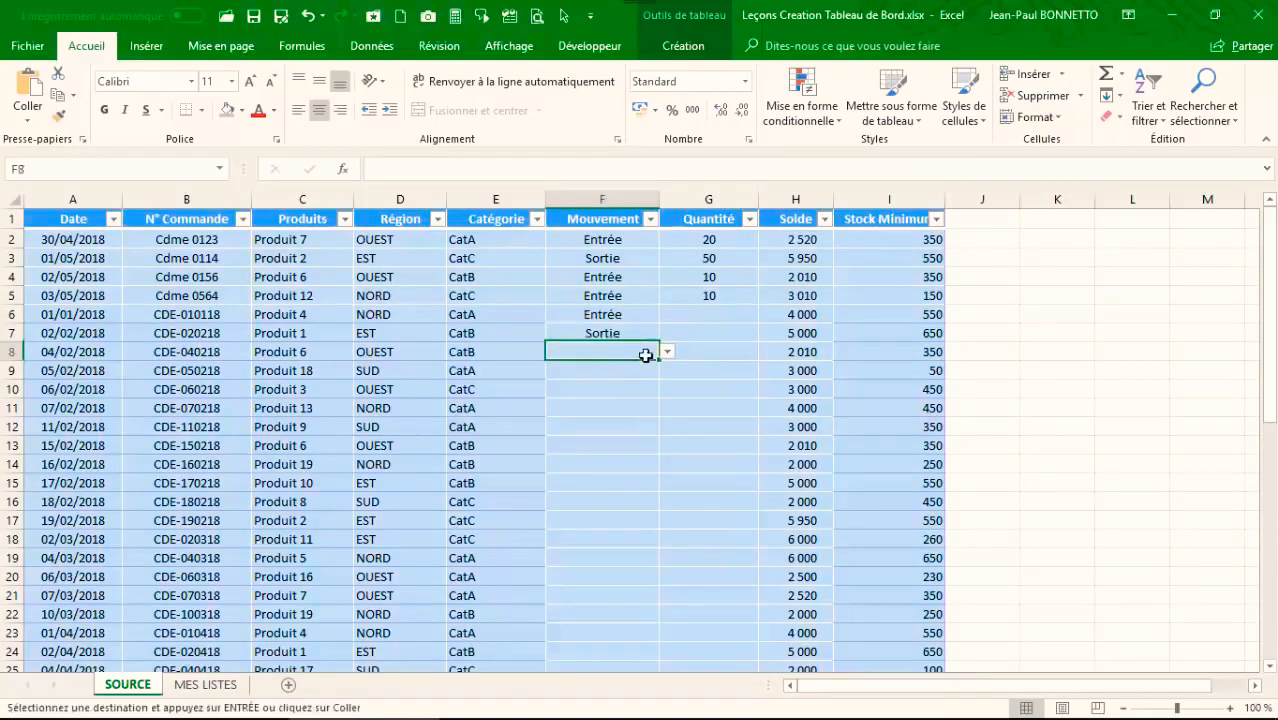
pyautogui.click(667, 352)
pyautogui.click(594, 374)
pyautogui.click(630, 369)
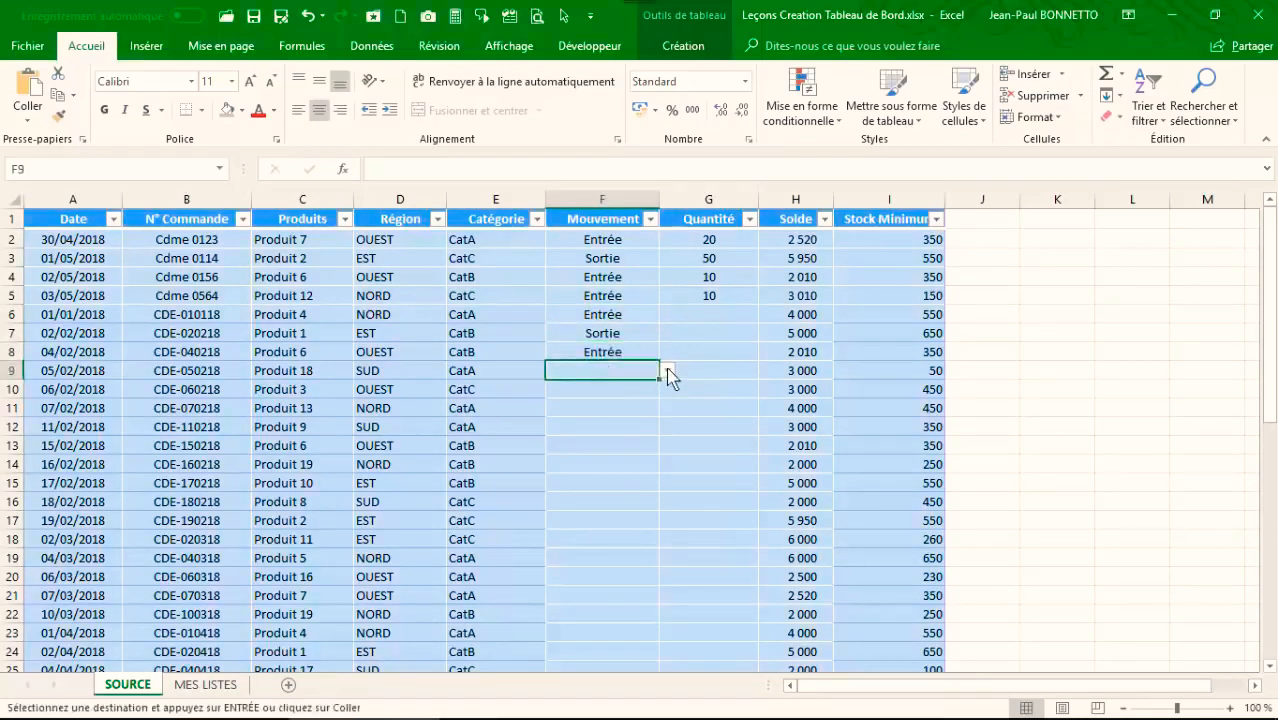
pyautogui.click(667, 370)
pyautogui.click(596, 387)
pyautogui.click(602, 387)
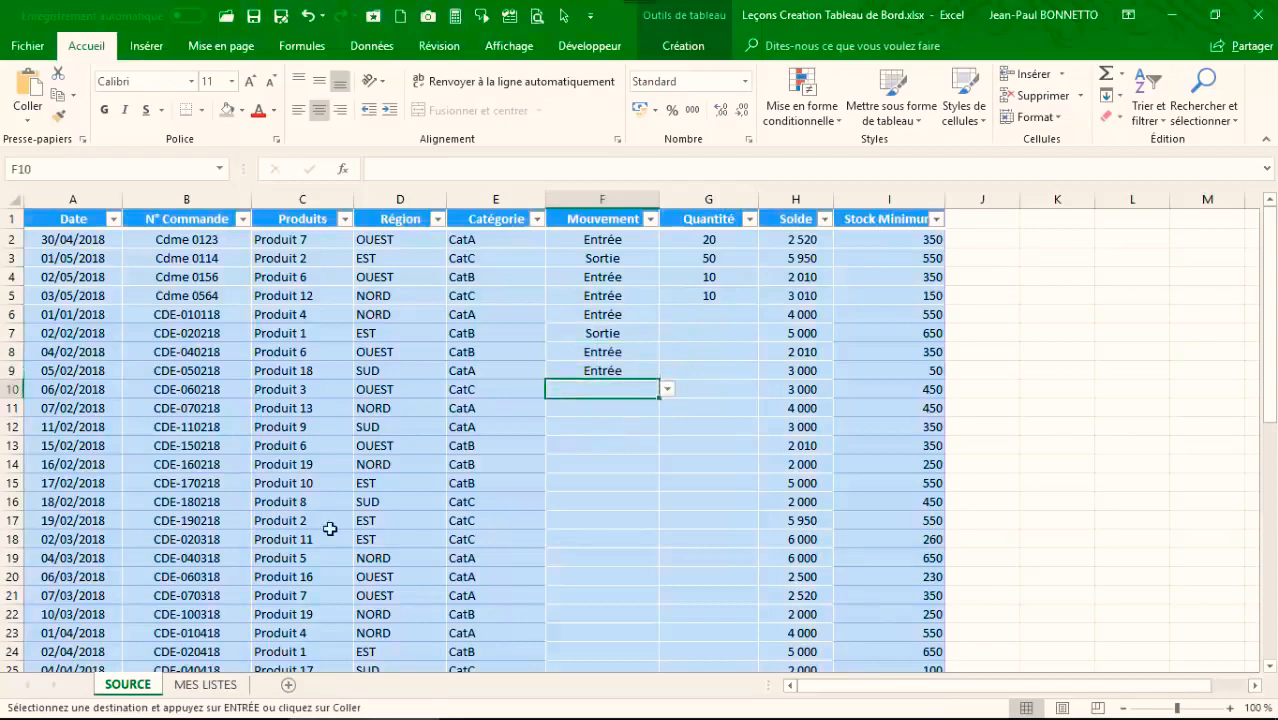
# Step: Switch to the Tableau de Bord - Suivi de Stock(V3) workbook and copy the Mouvement values from F2 to F46
pyautogui.click(215, 700)
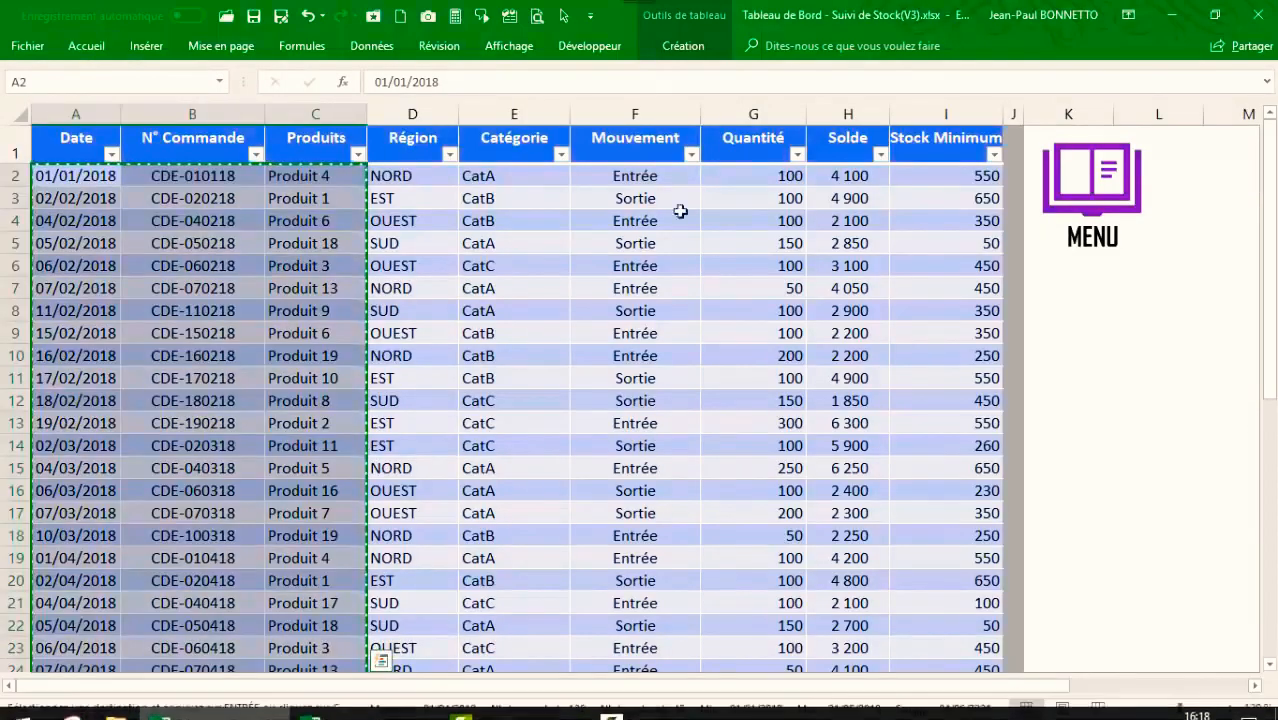
pyautogui.scroll(-3, 640, 600)
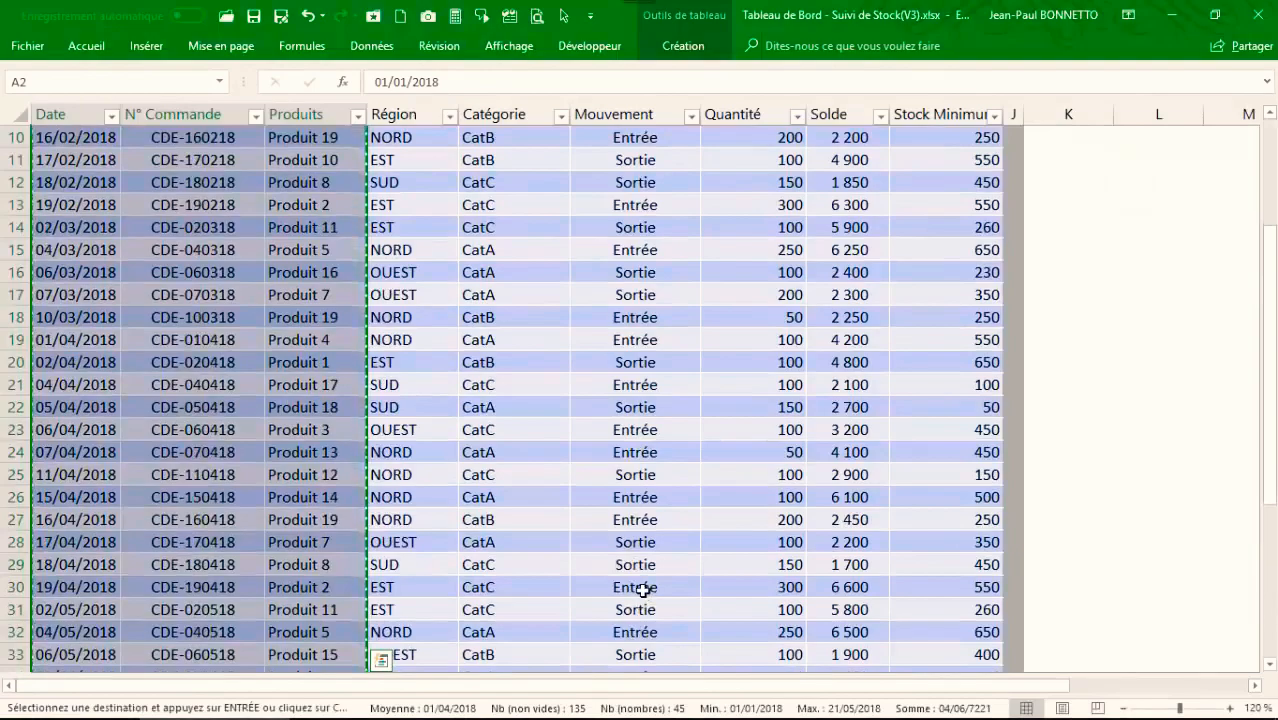
pyautogui.scroll(-3, 646, 592)
pyautogui.scroll(-3, 652, 581)
pyautogui.moveTo(636, 540); pyautogui.dragTo(642, 177)
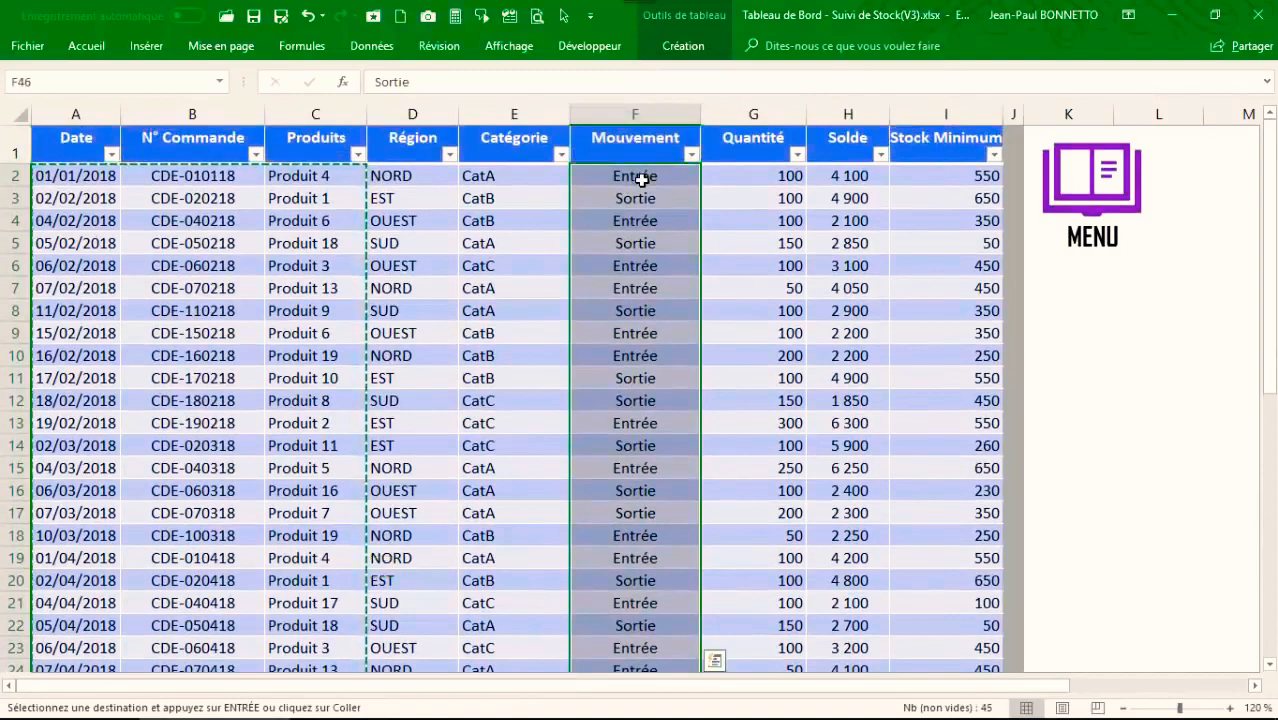
pyautogui.hotkey('ctrl', 'c')
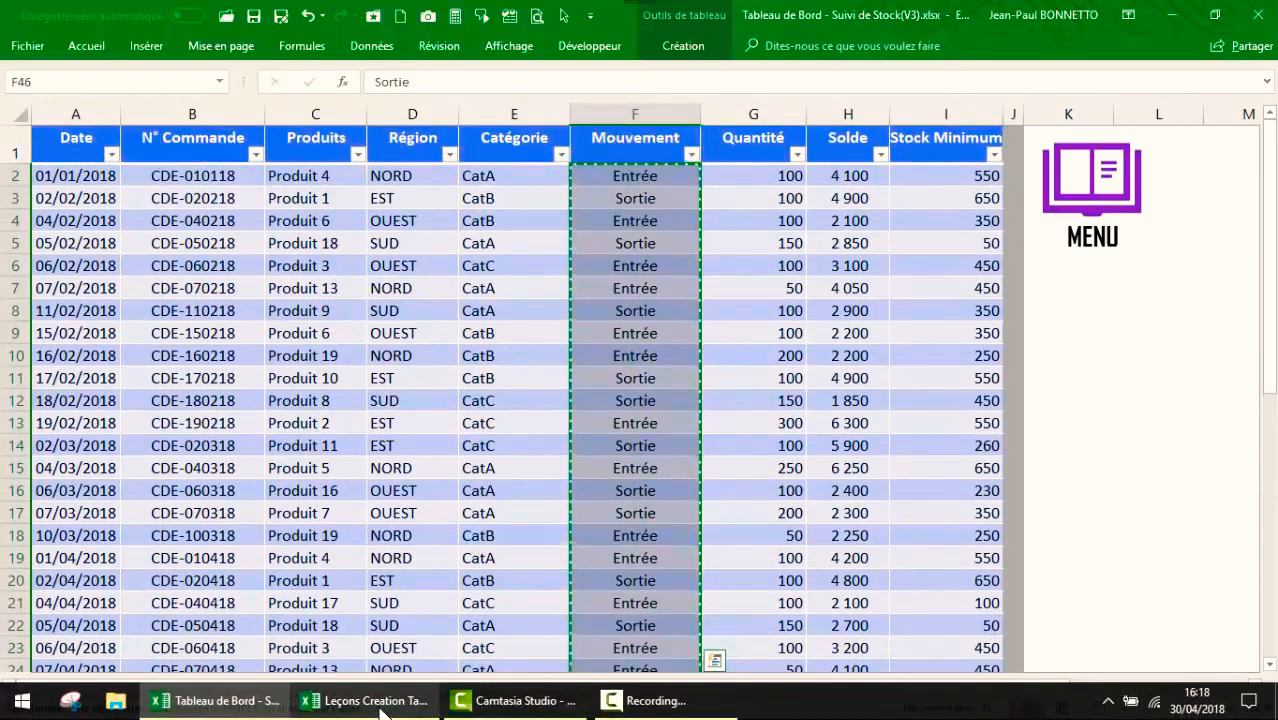
# Step: Switch to the Leçons Creation Tableau de Bord workbook and paste the copied movements as values starting at F2 of the SOURCE table
pyautogui.click(368, 700)
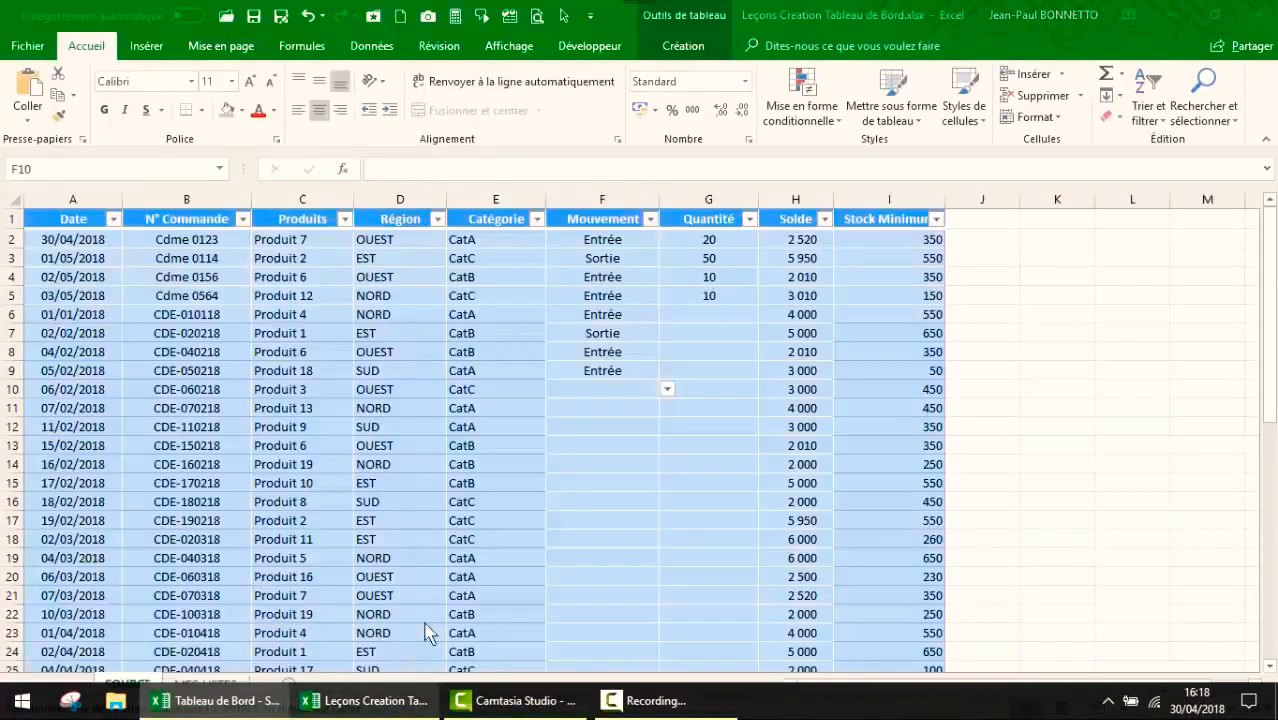
pyautogui.click(603, 244)
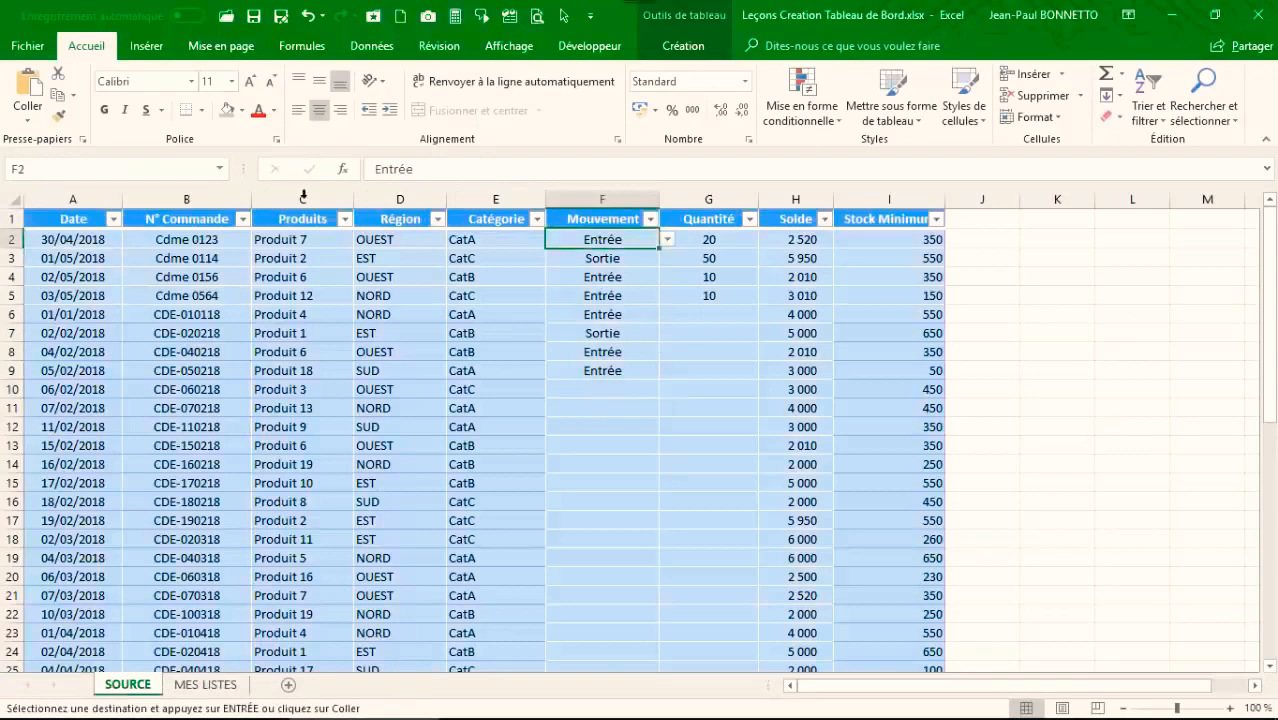
pyautogui.click(30, 119)
pyautogui.click(25, 245)
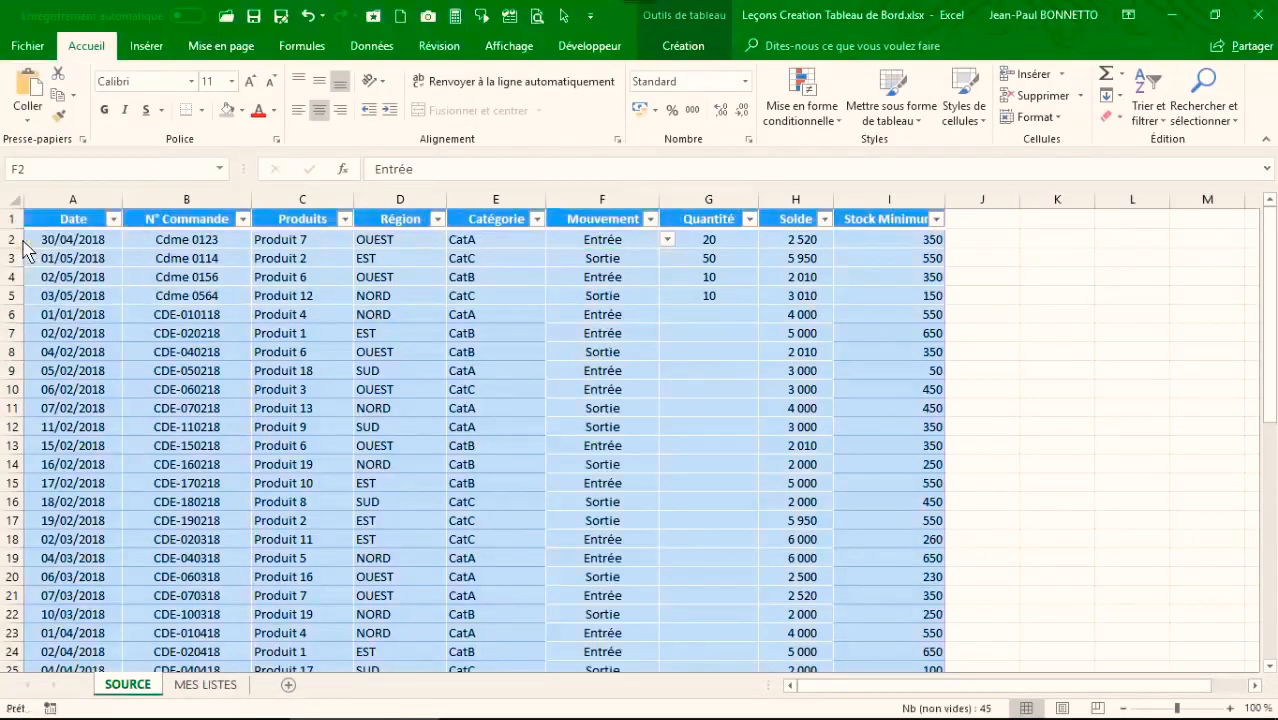
# Step: Complete the Mouvement column by copying the F32:F36 movements to F45:F49 and choosing Entrée in F50
pyautogui.click(693, 334)
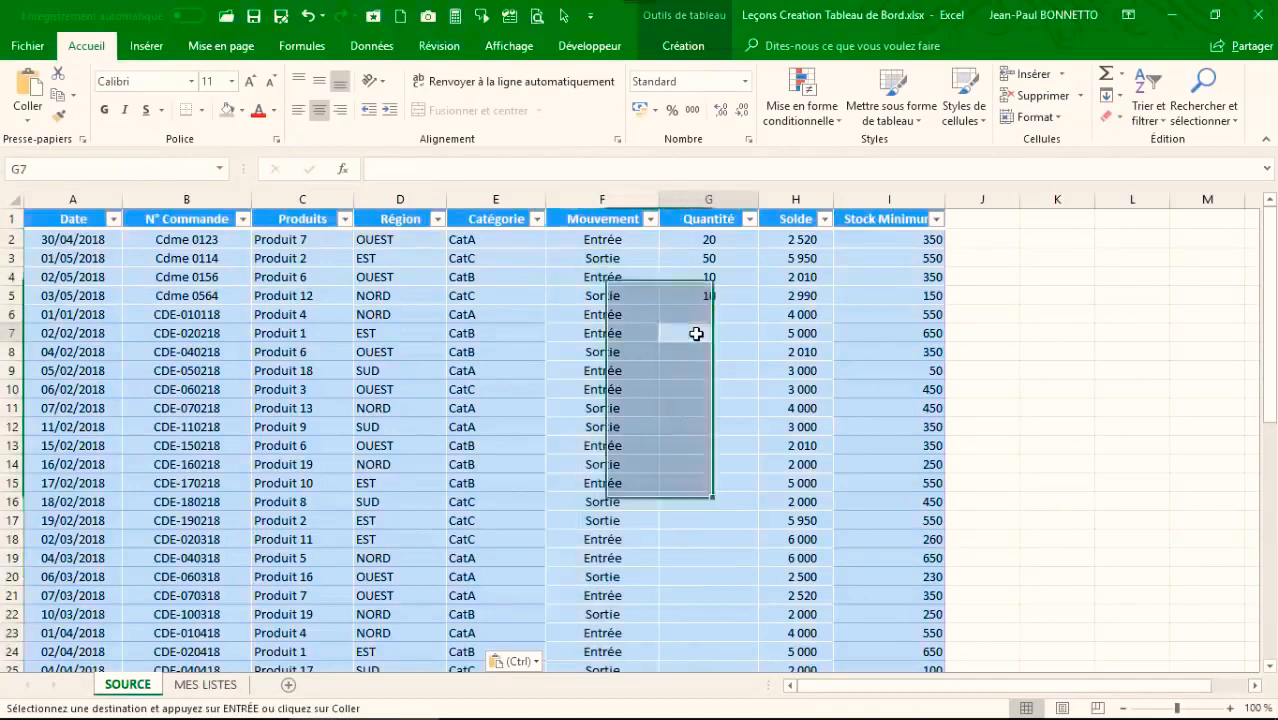
pyautogui.click(696, 273)
pyautogui.scroll(-7, 693, 270)
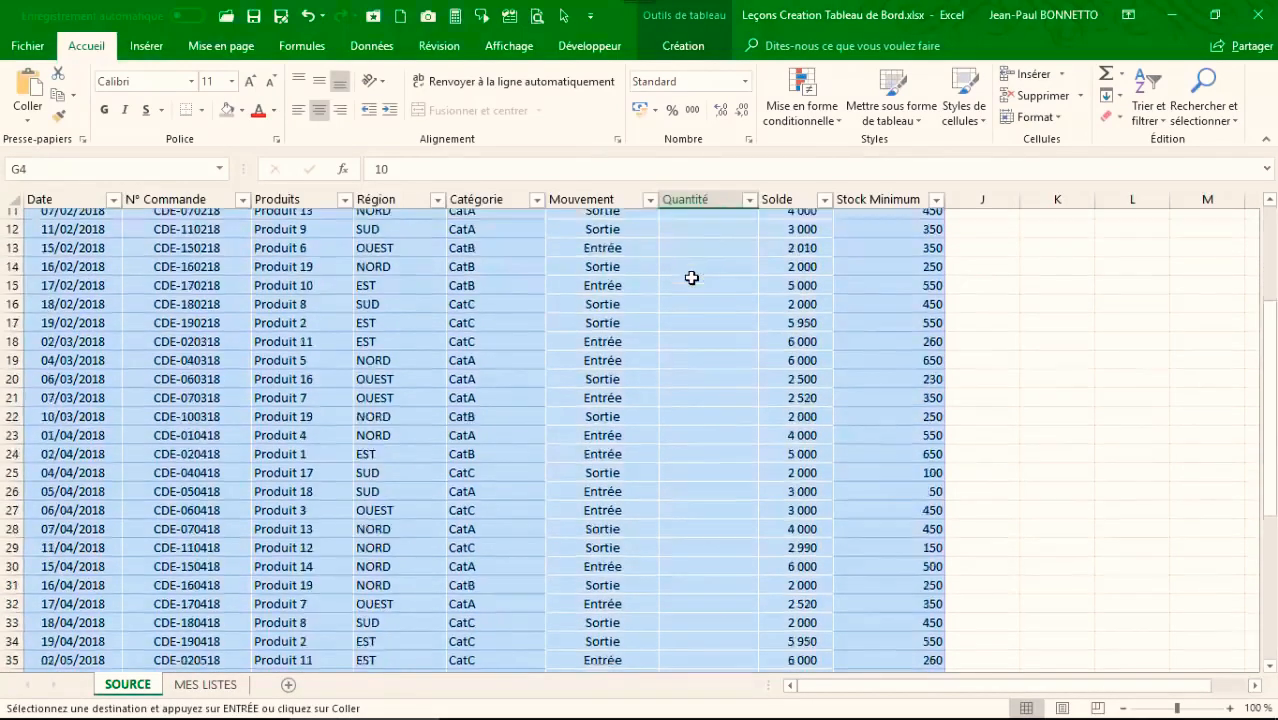
pyautogui.scroll(-3, 692, 275)
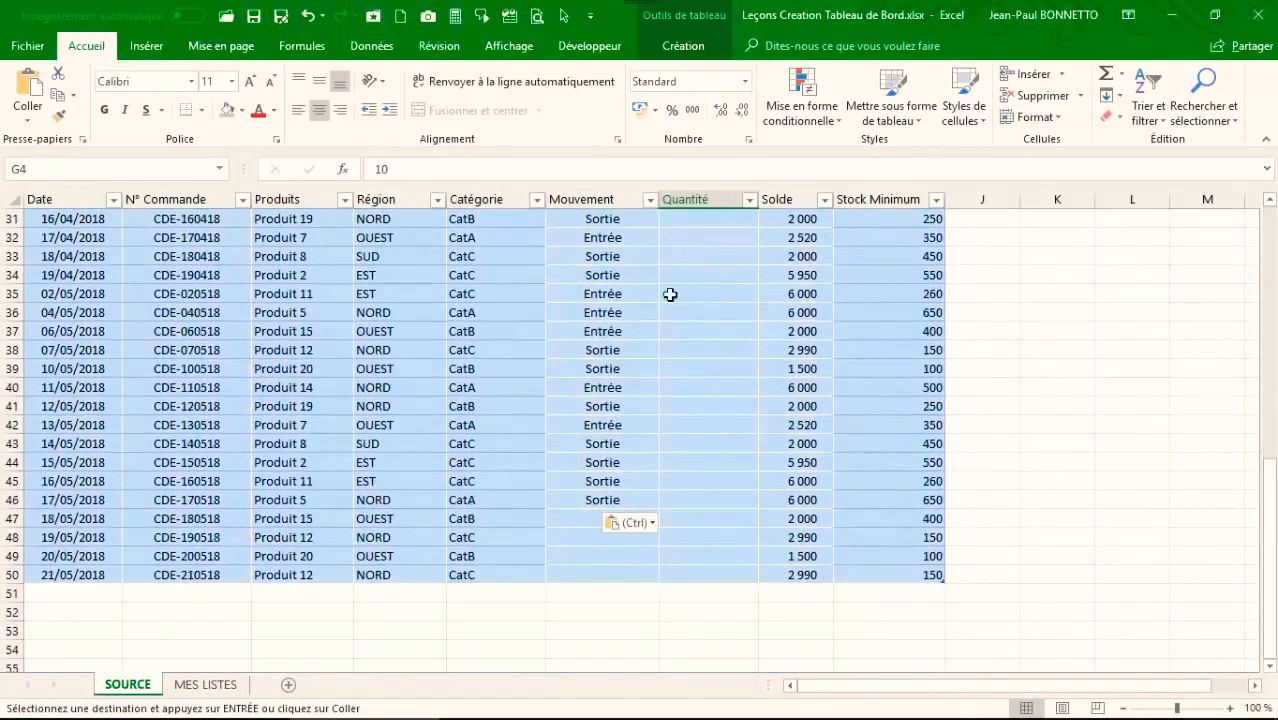
pyautogui.moveTo(603, 240); pyautogui.dragTo(609, 315)
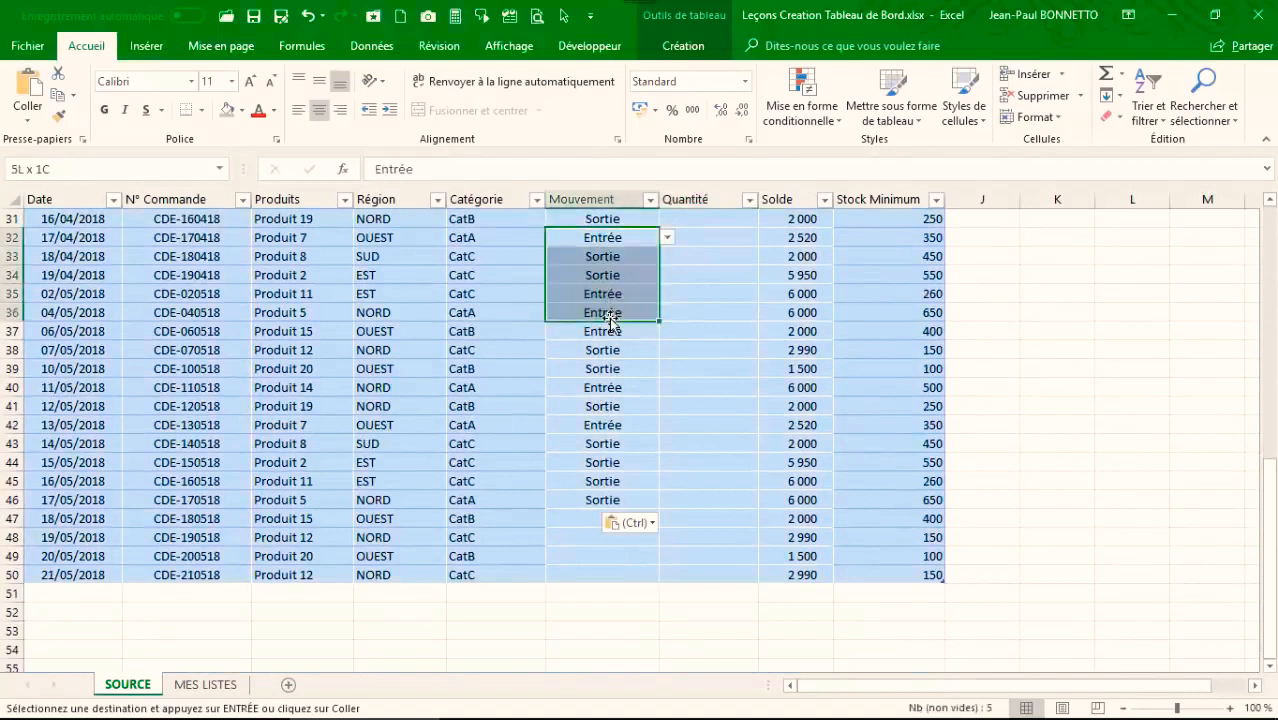
pyautogui.hotkey('ctrl', 'c')
pyautogui.click(598, 484)
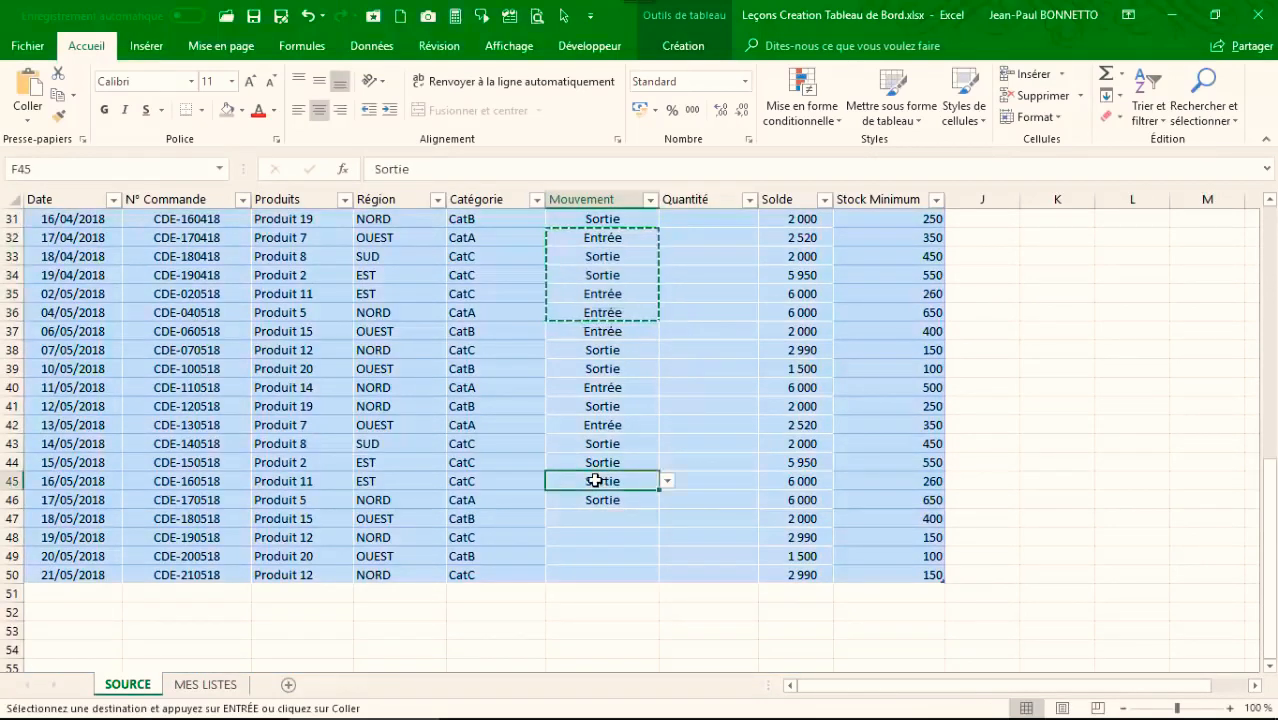
pyautogui.hotkey('ctrl', 'v')
pyautogui.click(595, 574)
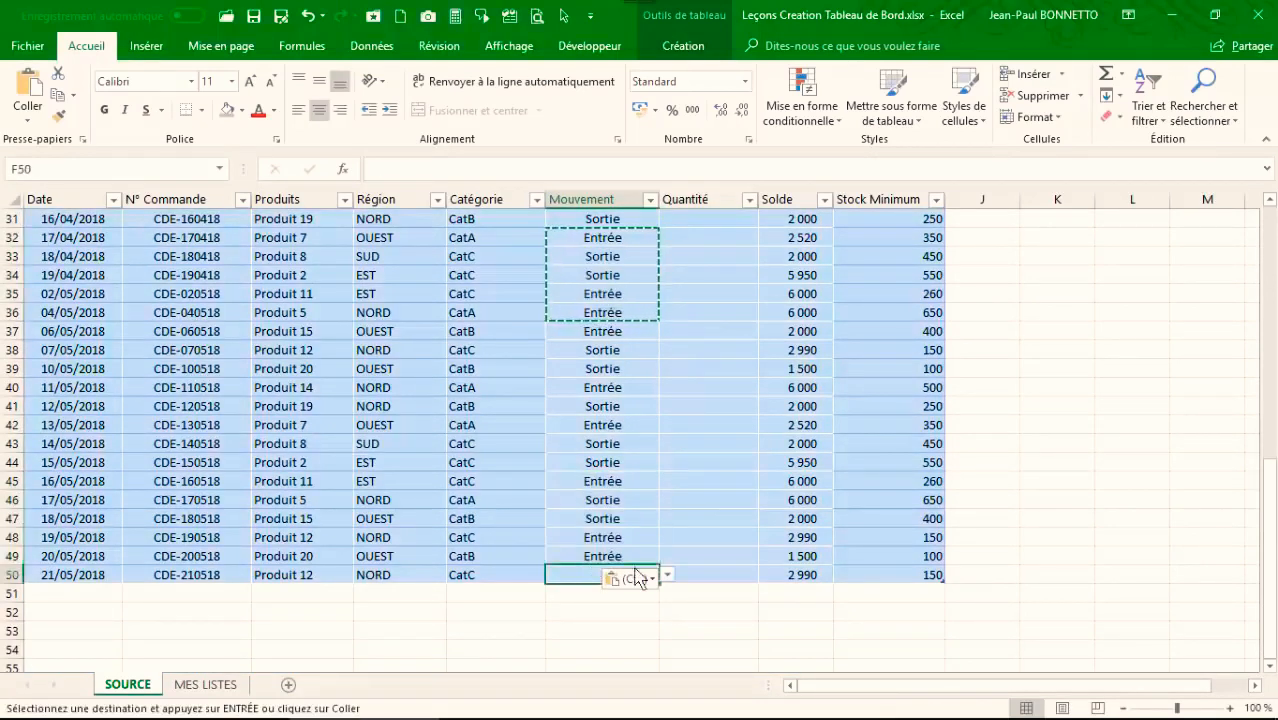
pyautogui.click(667, 576)
pyautogui.click(583, 603)
# Step: Enter the quantities 10, 20, 100 and 50 in cells G6 to G9 of the Quantité column
pyautogui.click(699, 463)
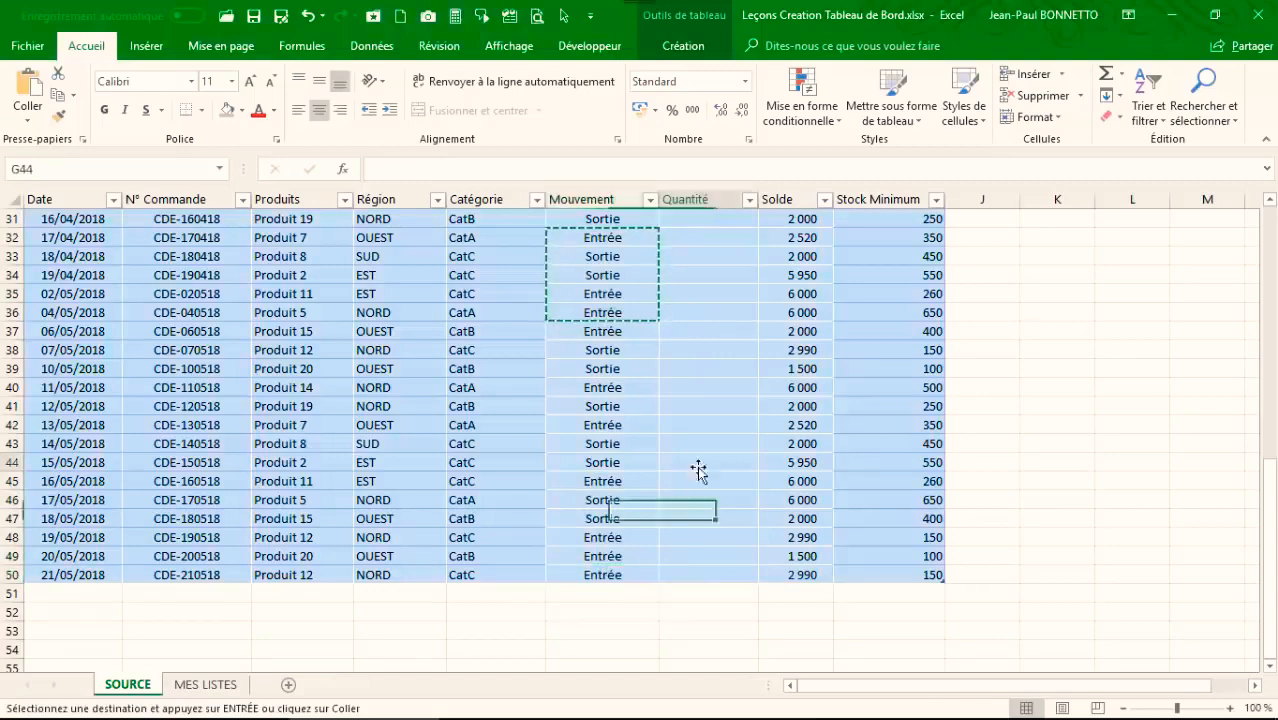
pyautogui.scroll(6, 700, 300)
pyautogui.scroll(4, 688, 300)
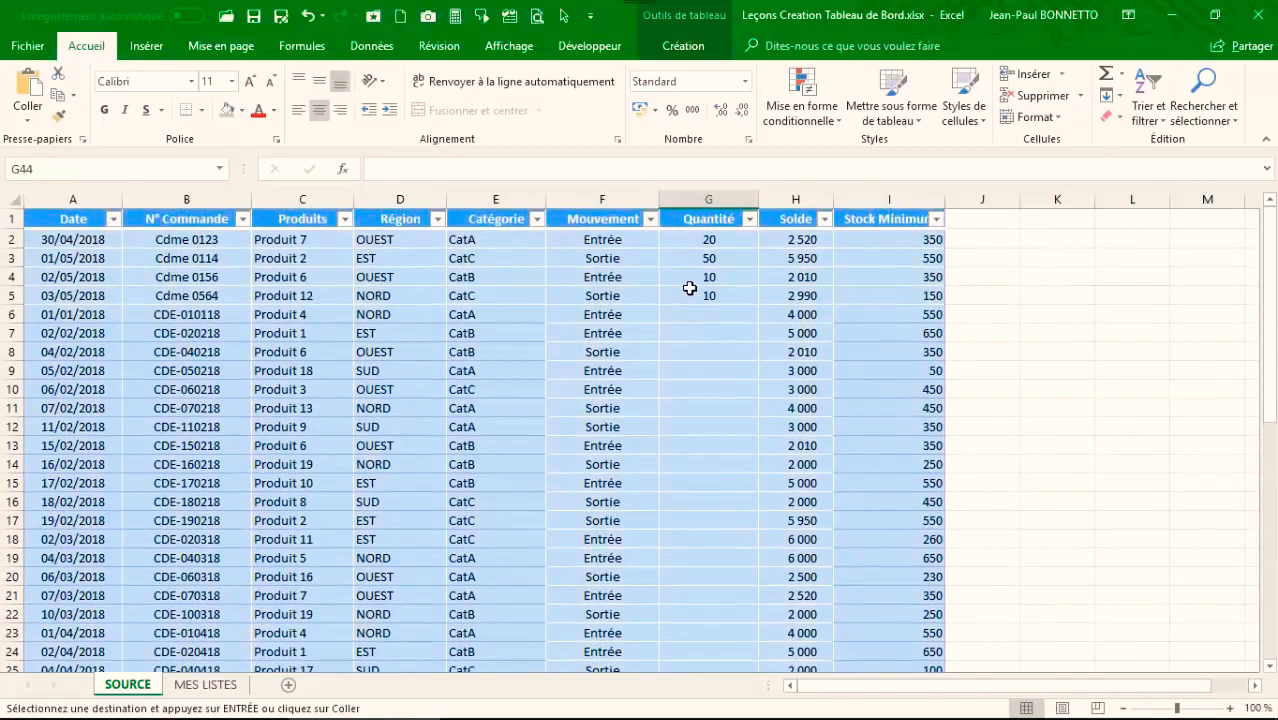
pyautogui.click(718, 315)
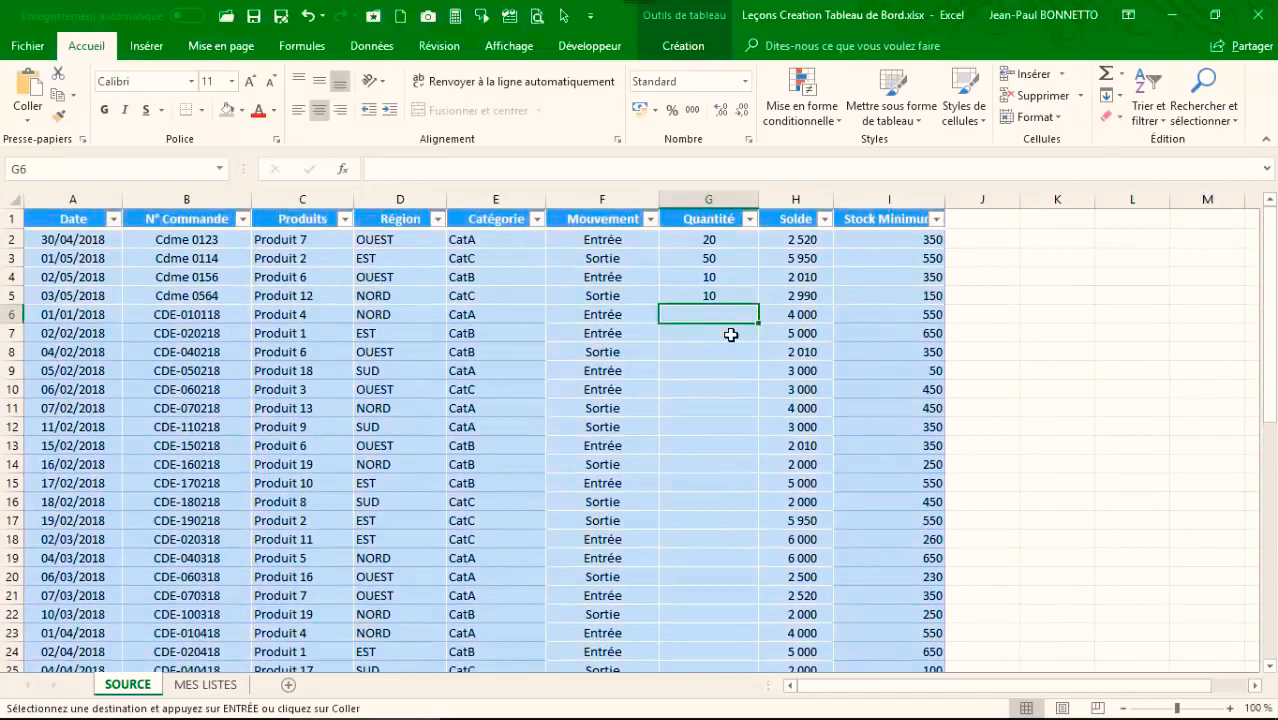
pyautogui.write('10')
pyautogui.press('Return')
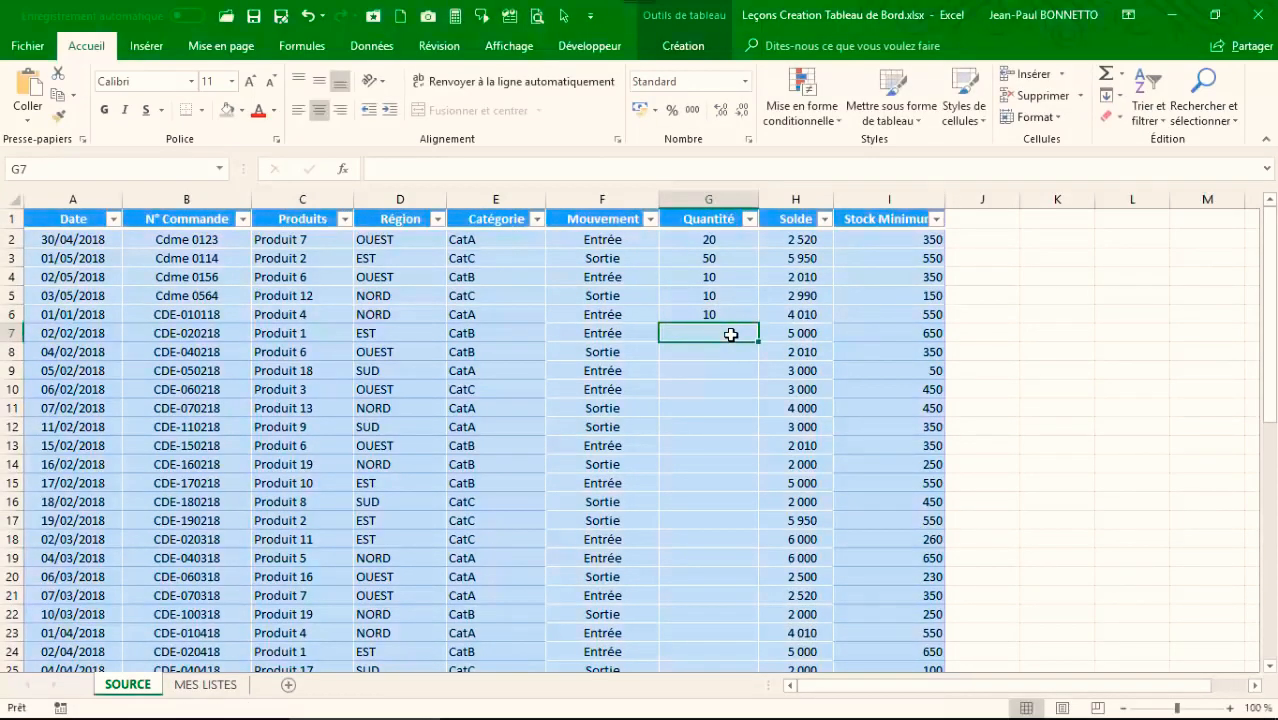
pyautogui.write('20')
pyautogui.press('Return')
pyautogui.write('100')
pyautogui.press('Return')
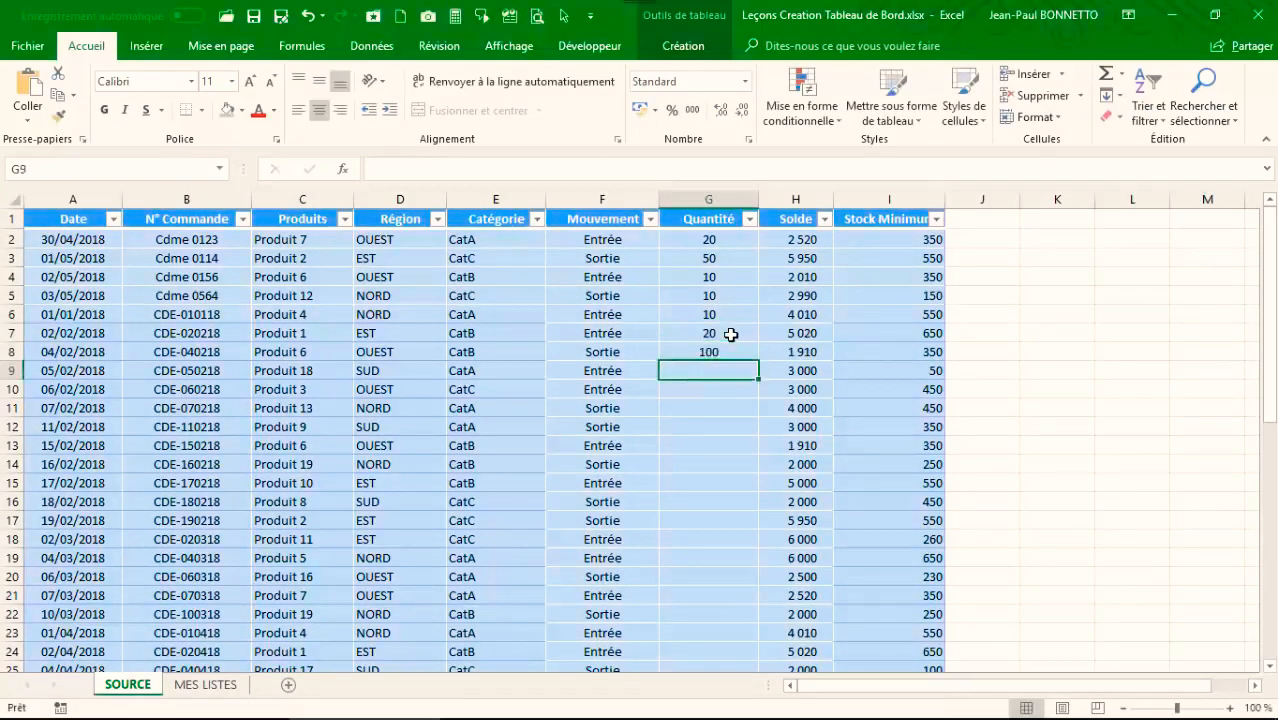
pyautogui.write('50')
pyautogui.press('Return')
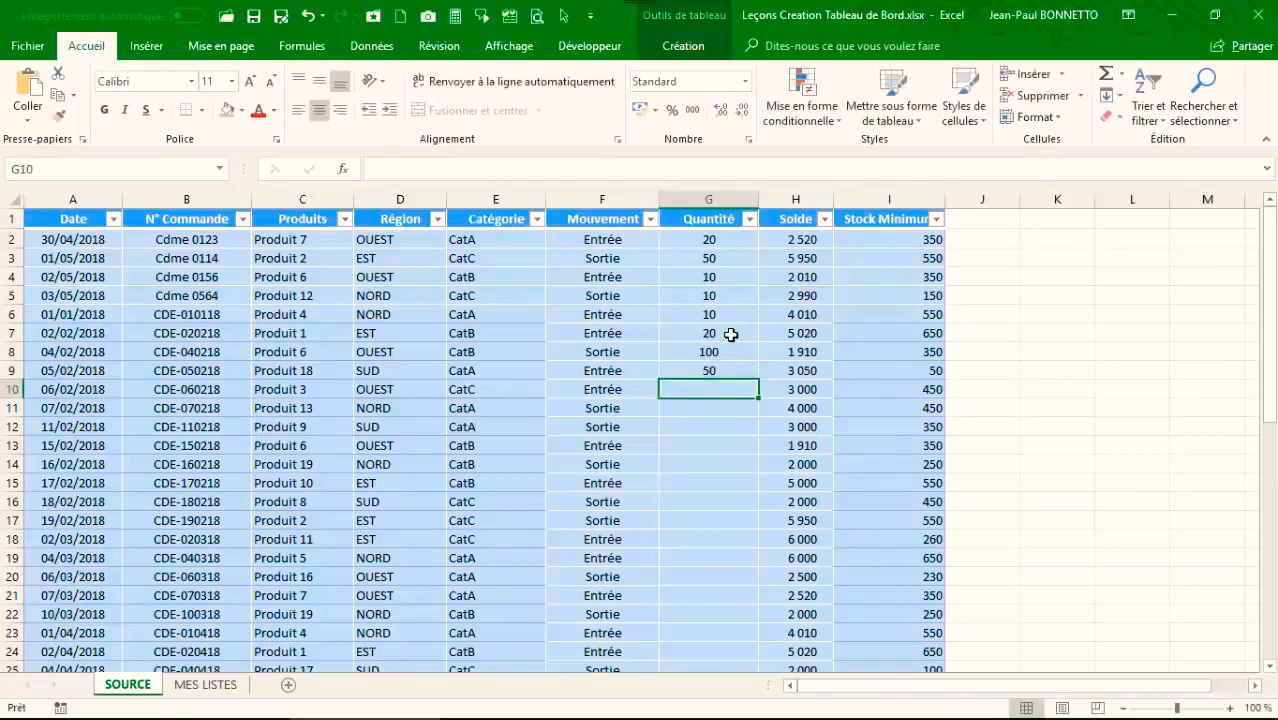
# Step: Enter the quantities 80, 10, 35 and 85 in cells G10 to G13
pyautogui.write('80')
pyautogui.press('Return')
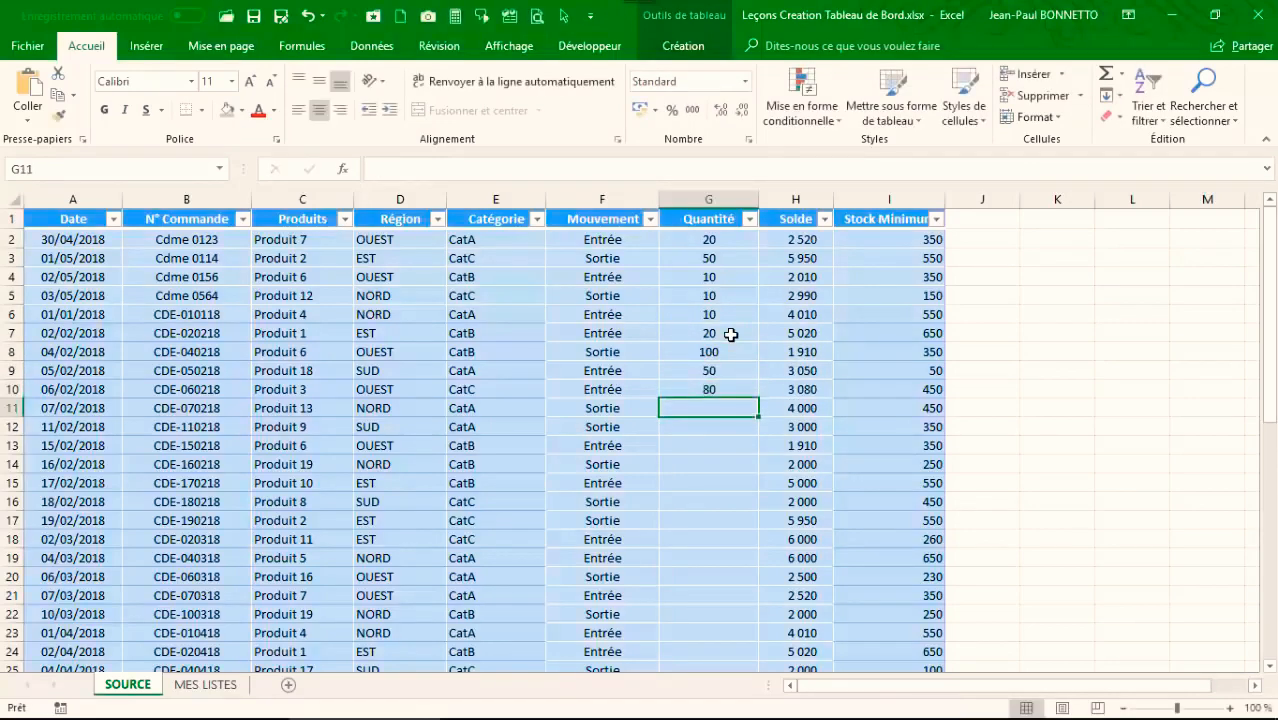
pyautogui.write('10')
pyautogui.press('Return')
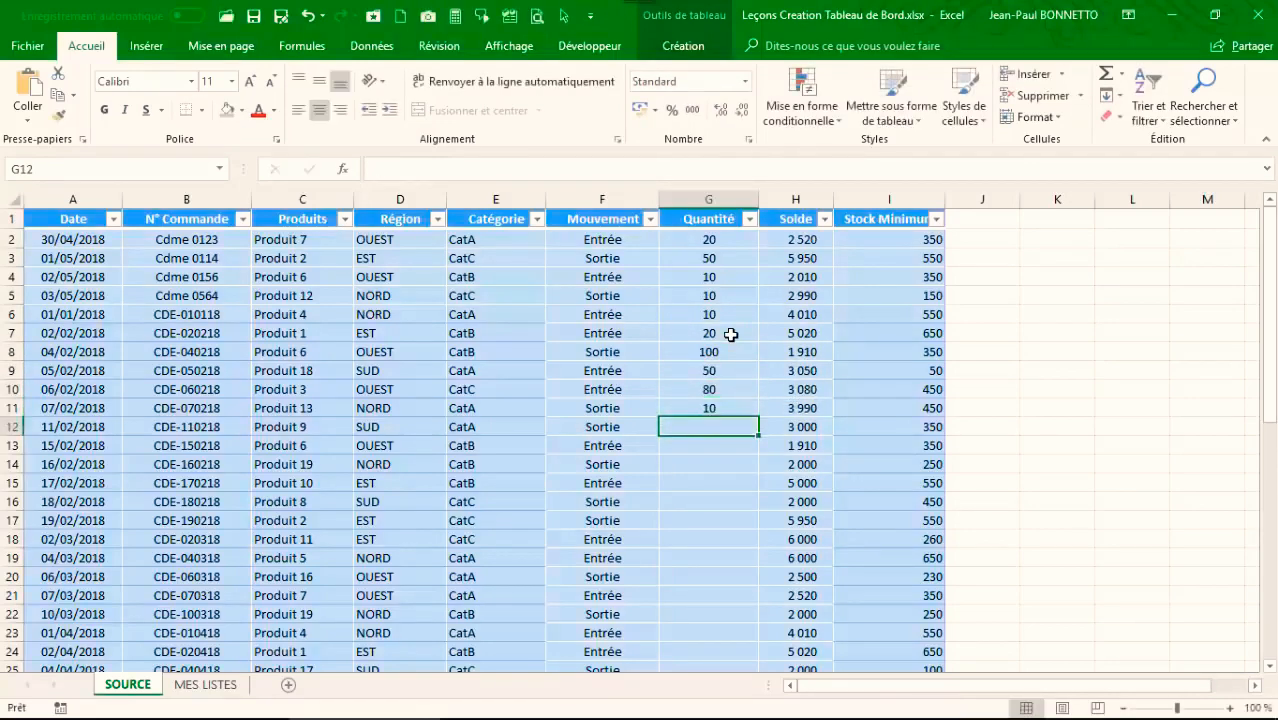
pyautogui.write('35')
pyautogui.press('Return')
pyautogui.write('85')
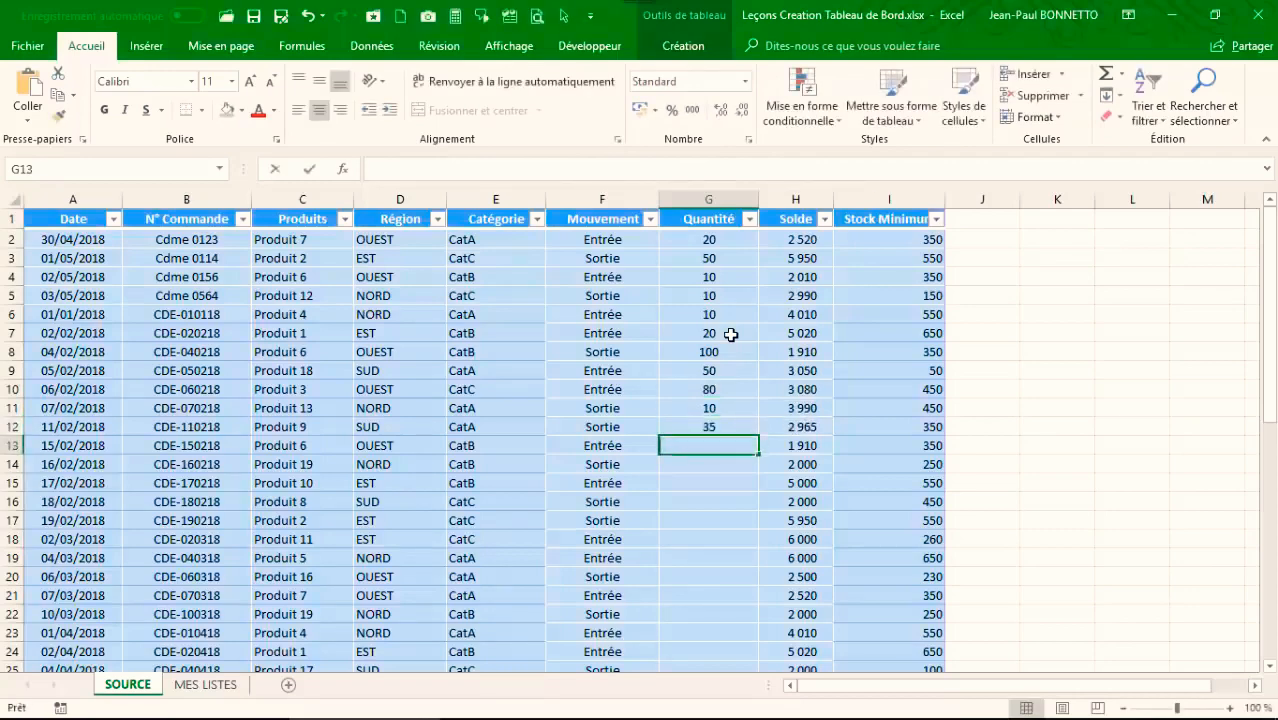
pyautogui.press('Return')
# Step: Enter the quantities 100, 74, 65 and 30 in cells G14 to G17
pyautogui.write('100')
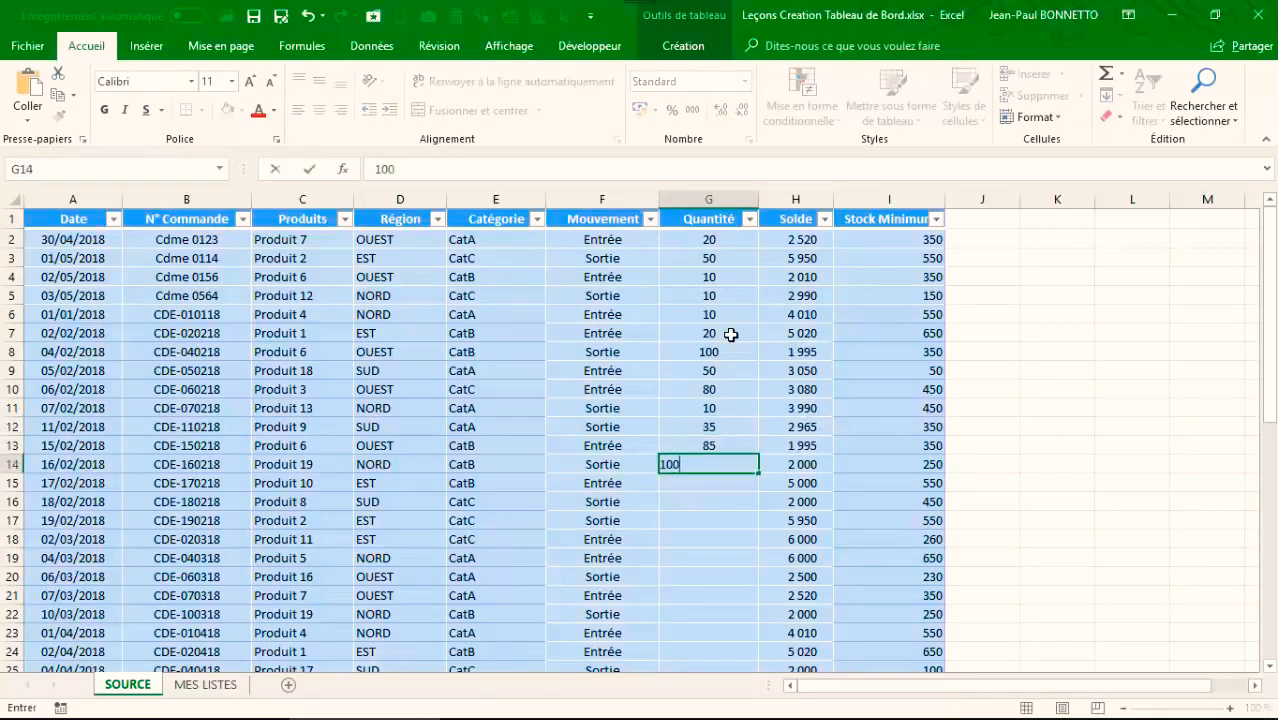
pyautogui.press('Return')
pyautogui.write('74')
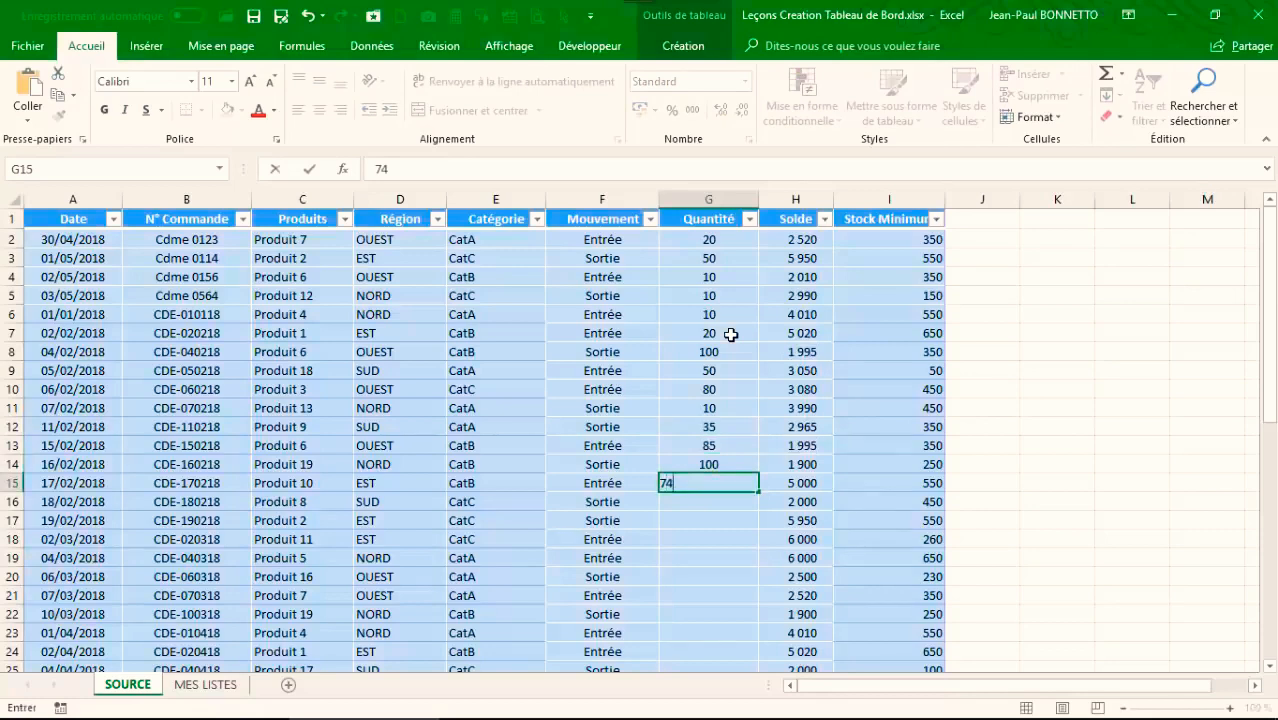
pyautogui.press('Return')
pyautogui.write('65')
pyautogui.press('Return')
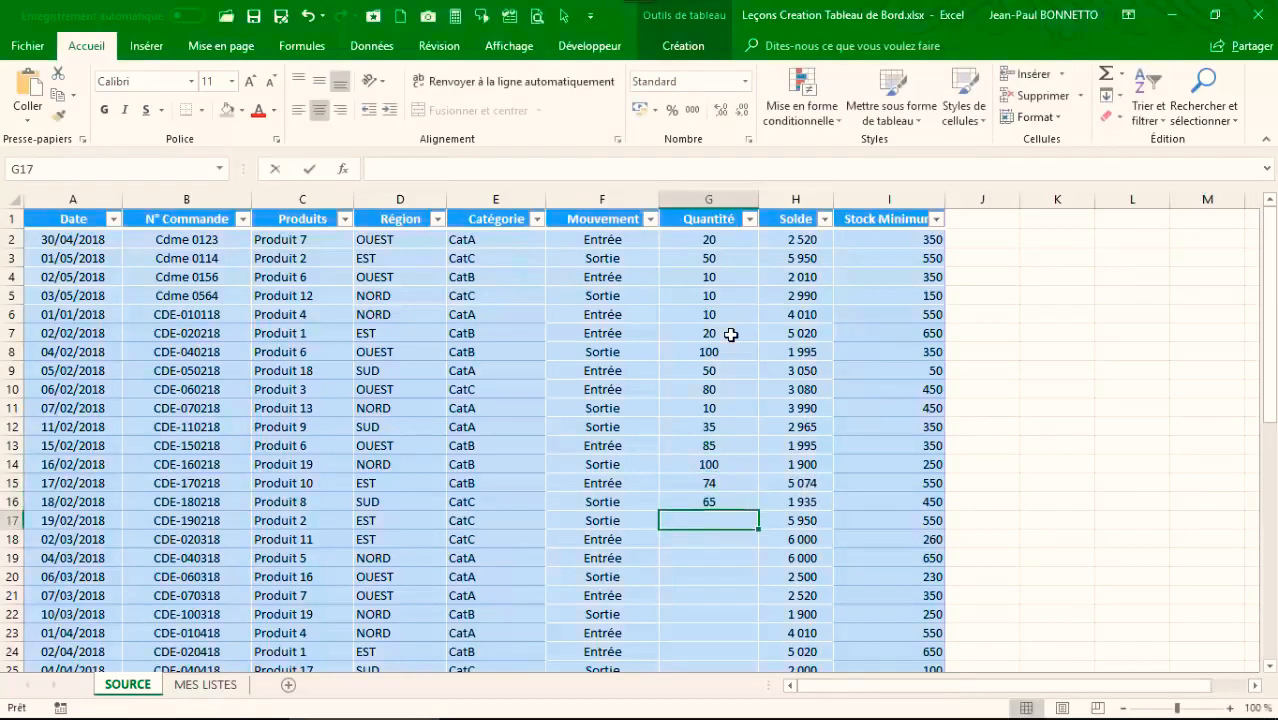
pyautogui.write('30')
pyautogui.press('Return')
# Step: Enter the quantities 85, 48, 68 and 5 in cells G18 to G21
pyautogui.write('85')
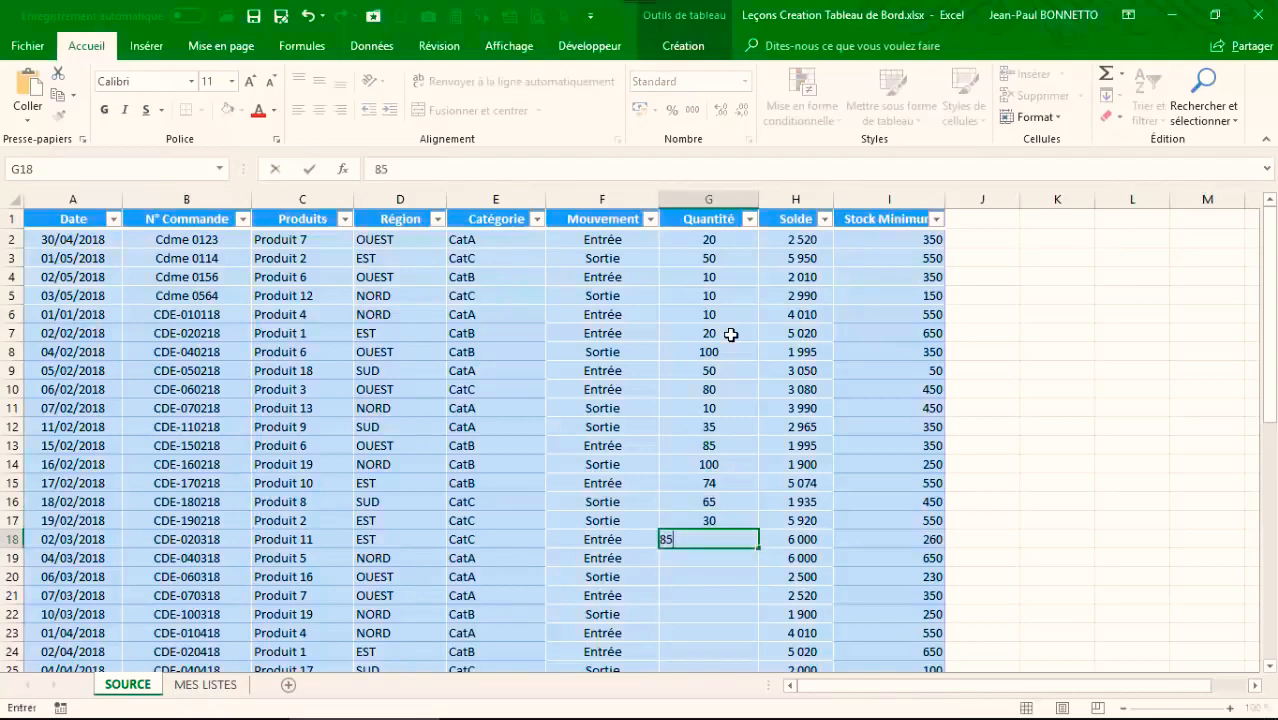
pyautogui.press('Return')
pyautogui.write('48')
pyautogui.press('Return')
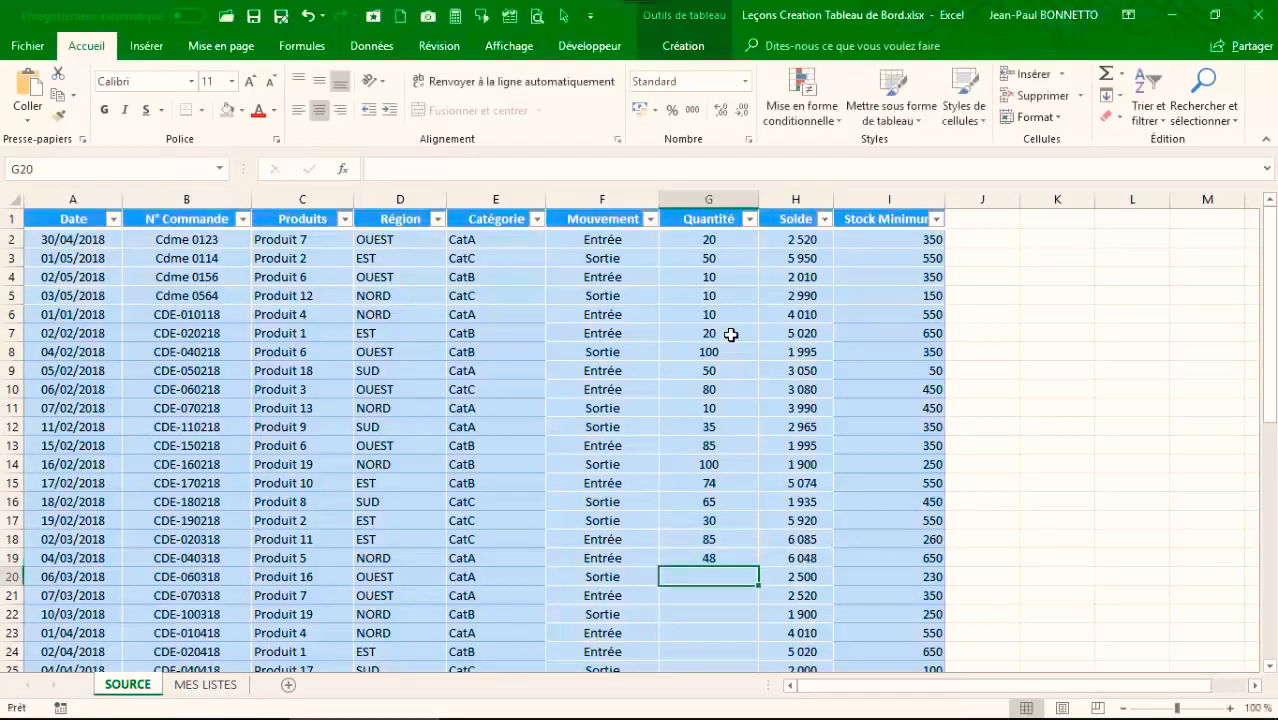
pyautogui.write('68')
pyautogui.press('Return')
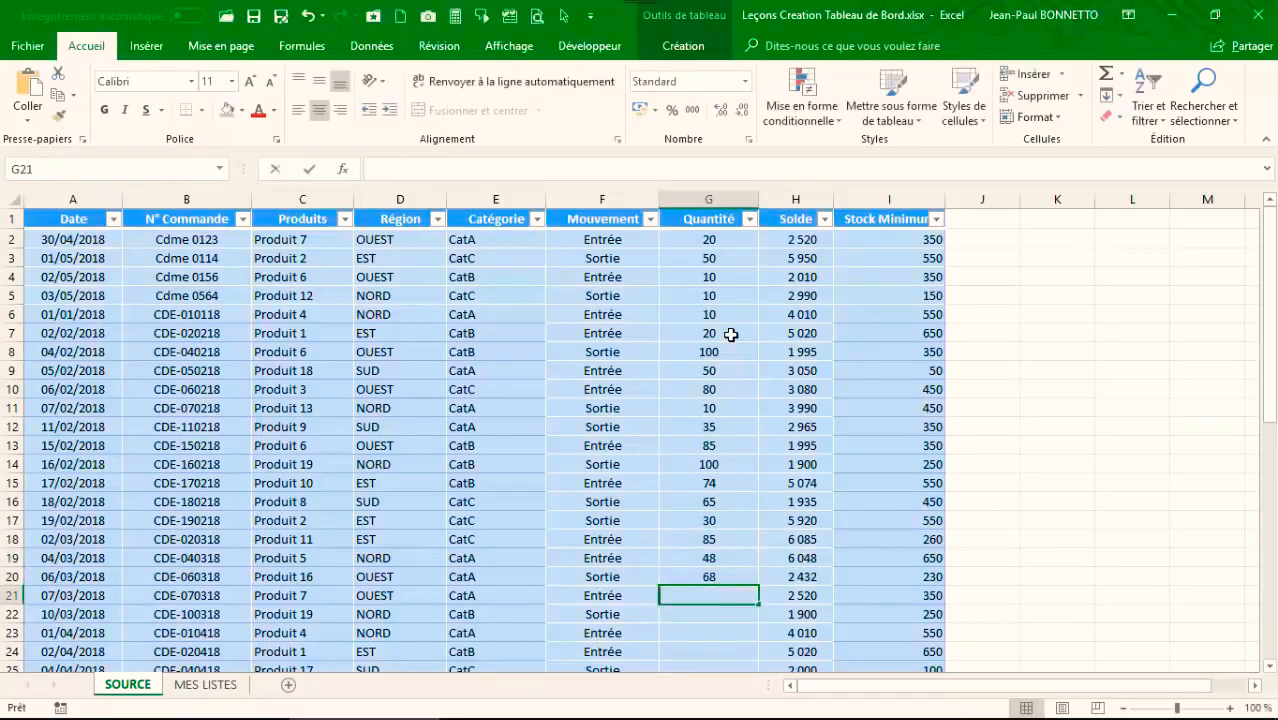
pyautogui.write('5')
pyautogui.press('Return')
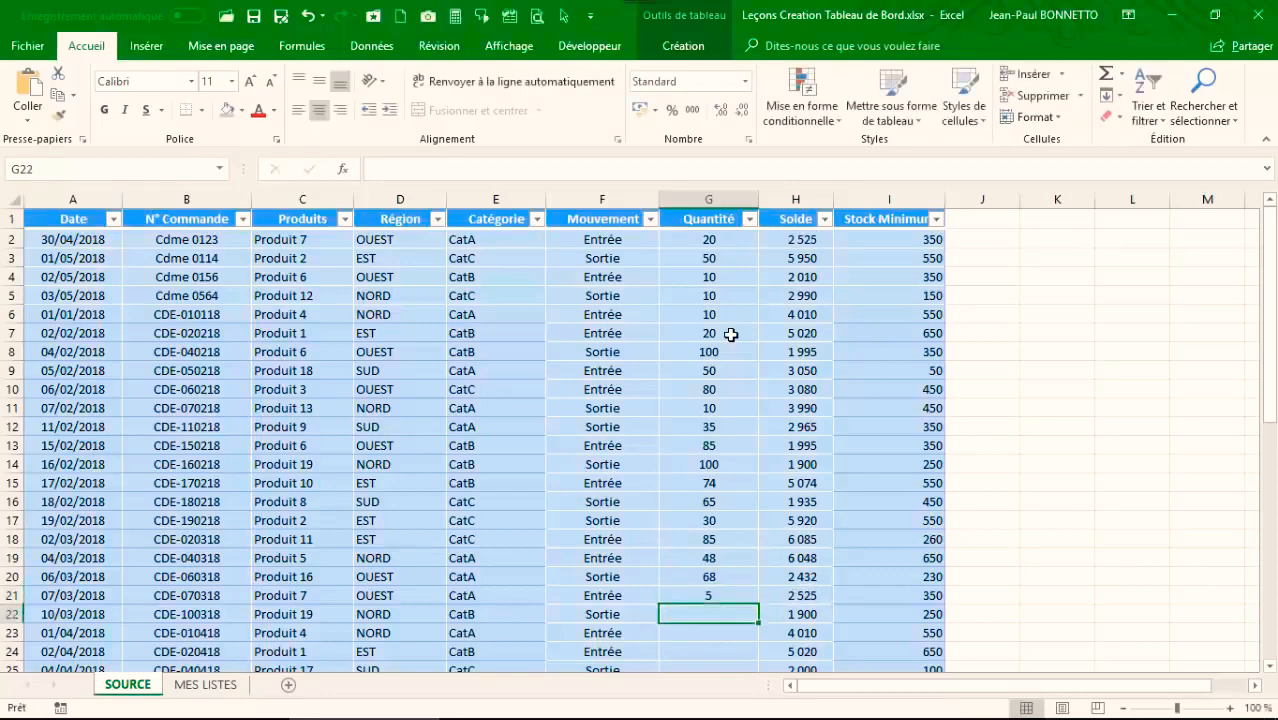
# Step: Enter the quantities 100 and 87 in cells G22 and G23 of the Quantité column
pyautogui.write('100')
pyautogui.press('Return')
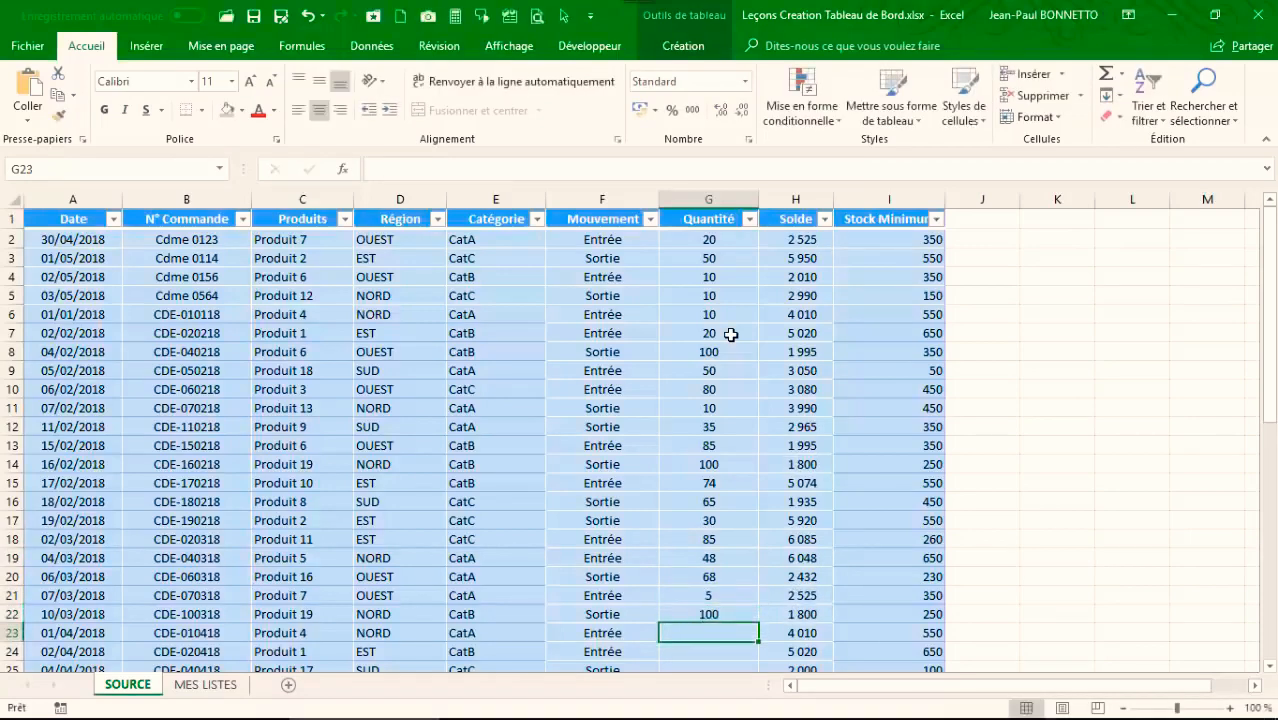
pyautogui.write('87')
pyautogui.press('Return')
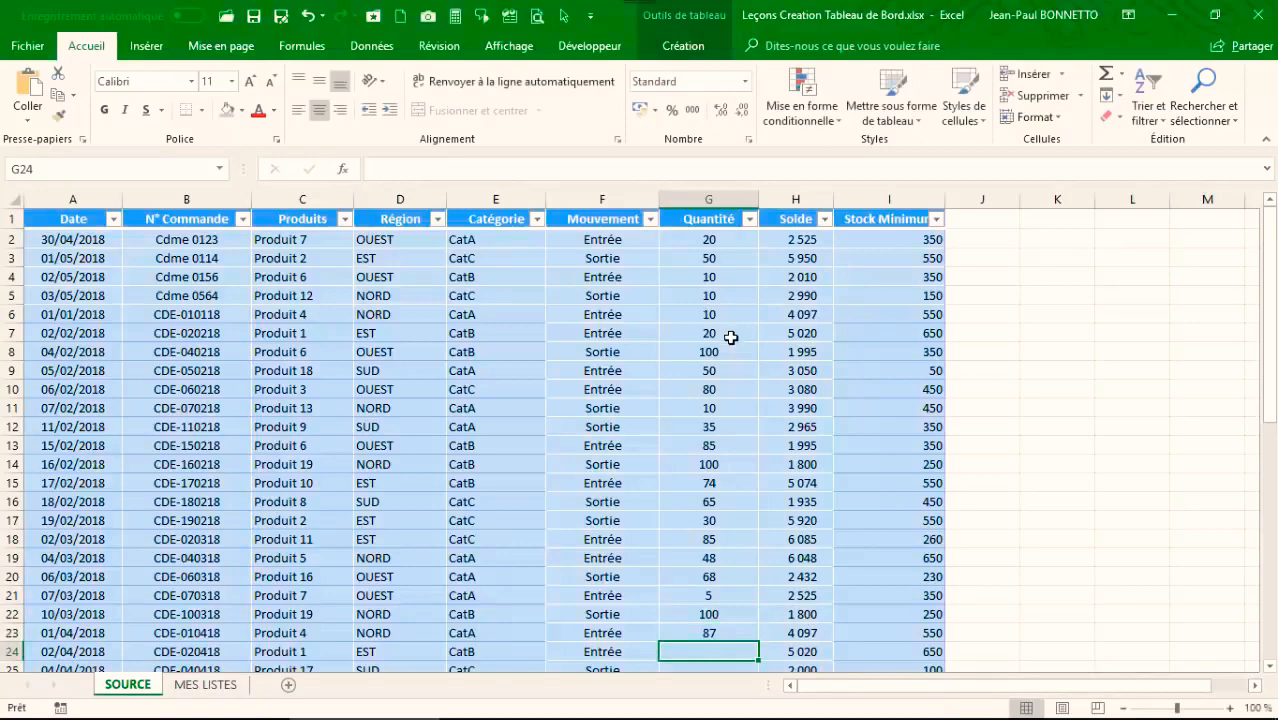
# Step: Cancel the pending copy of cells F32 to F36 in the Mouvement column
pyautogui.scroll(-8, 710, 371)
pyautogui.scroll(3, 709, 384)
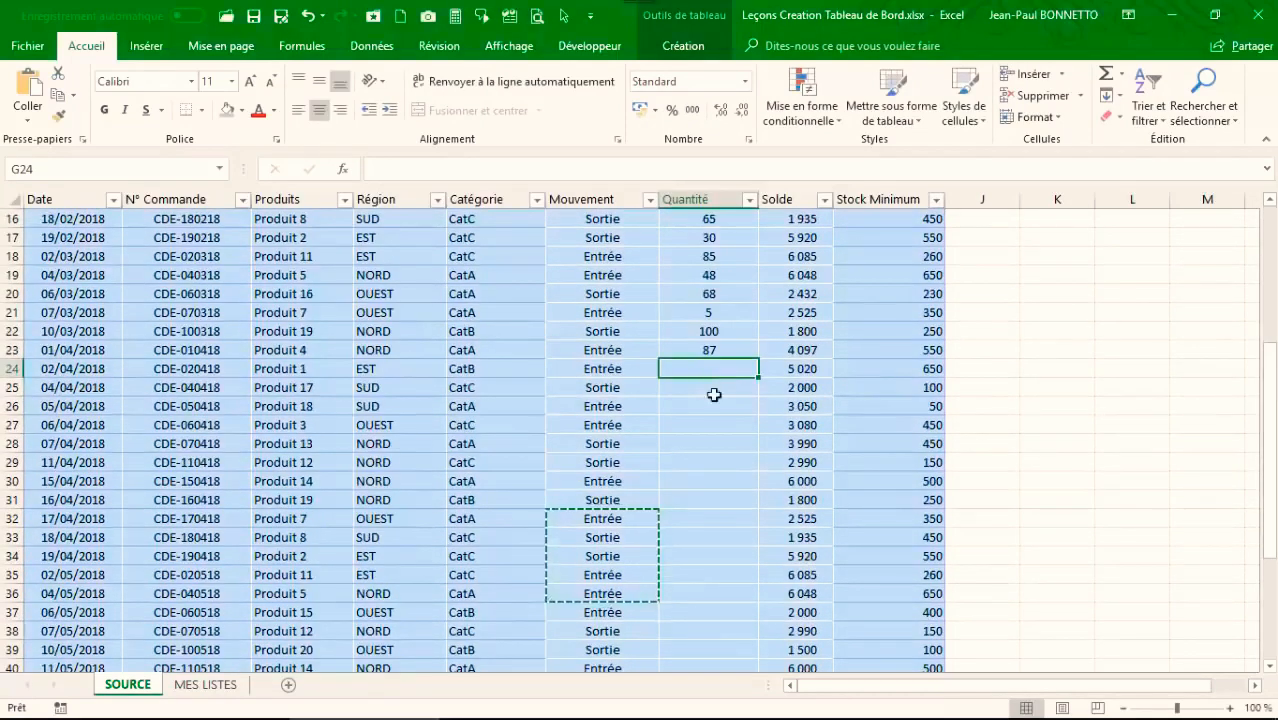
pyautogui.press('Right')
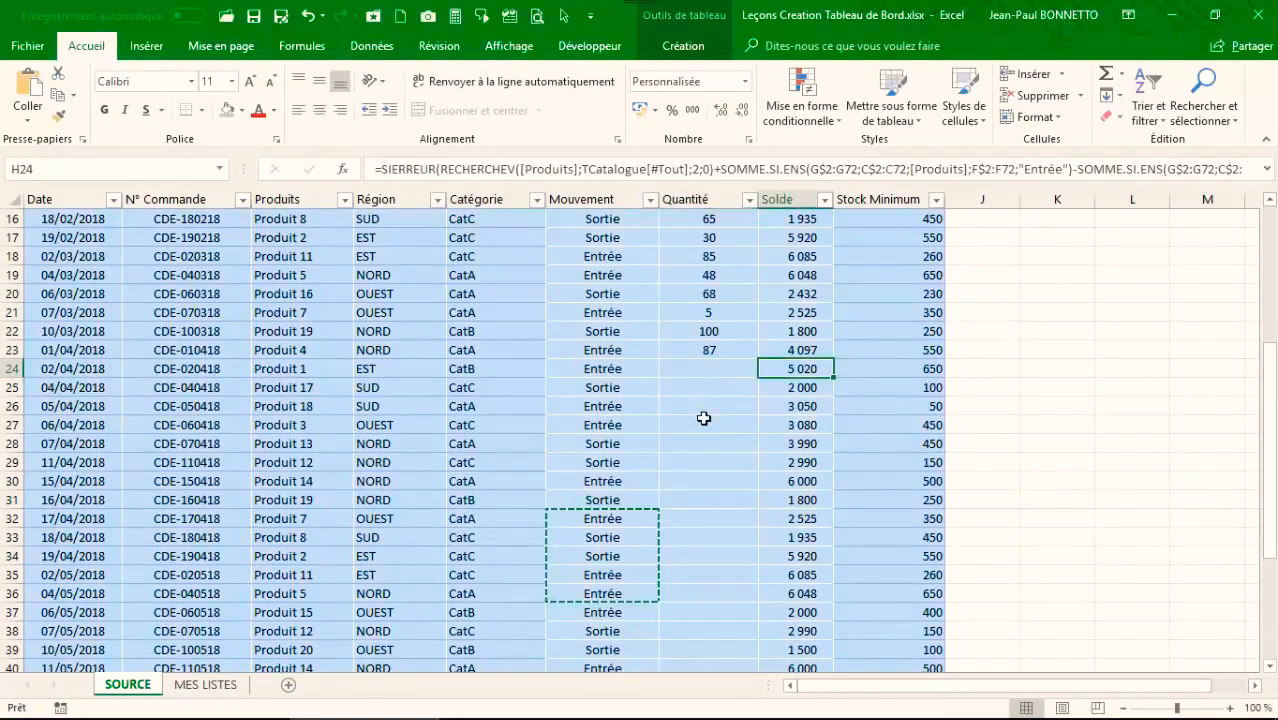
pyautogui.click(703, 420)
pyautogui.press('Escape')
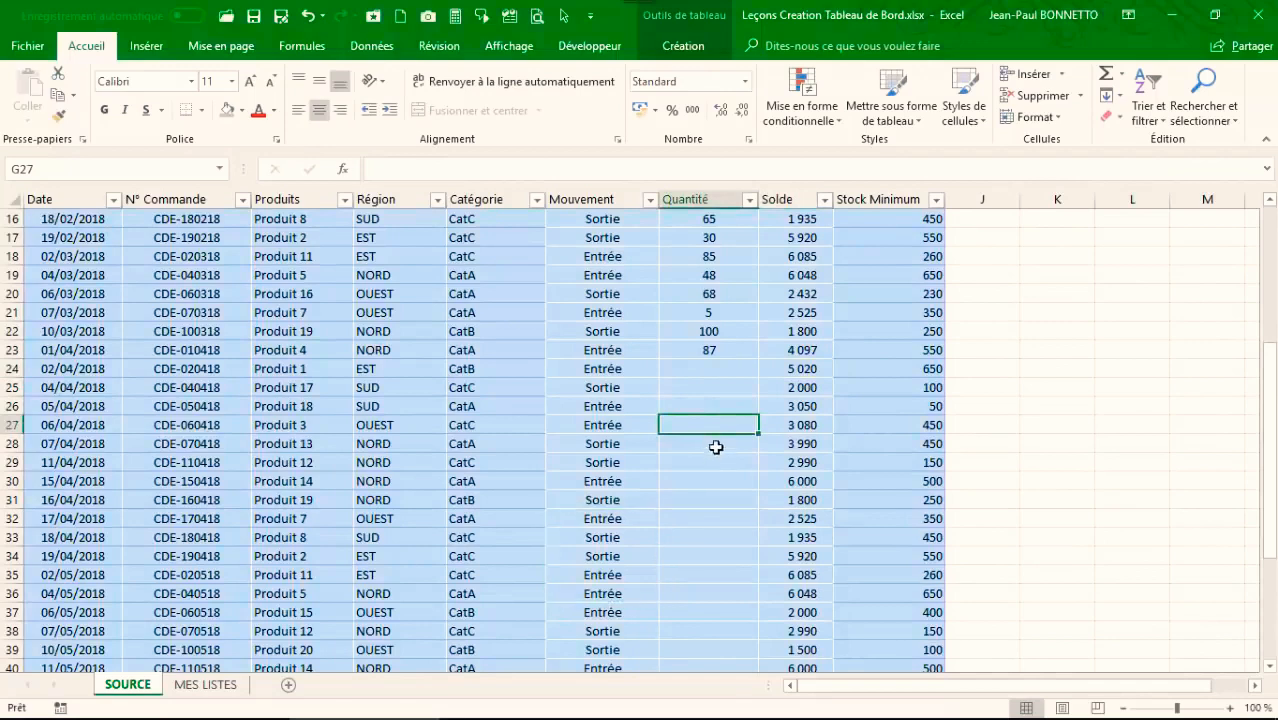
# Step: Enter the quantities 64, 80 and 100 in cells G24 to G26
pyautogui.click(706, 366)
pyautogui.scroll(-5, 706, 368)
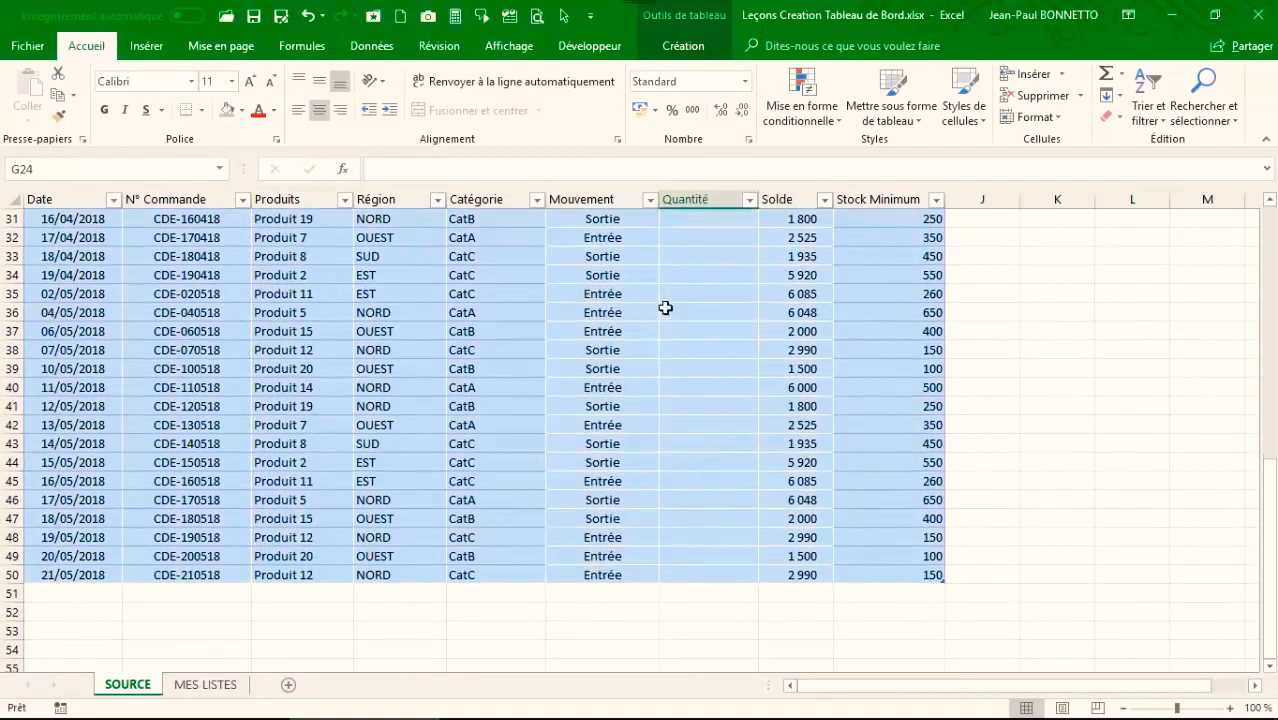
pyautogui.scroll(4, 665, 308)
pyautogui.write('64')
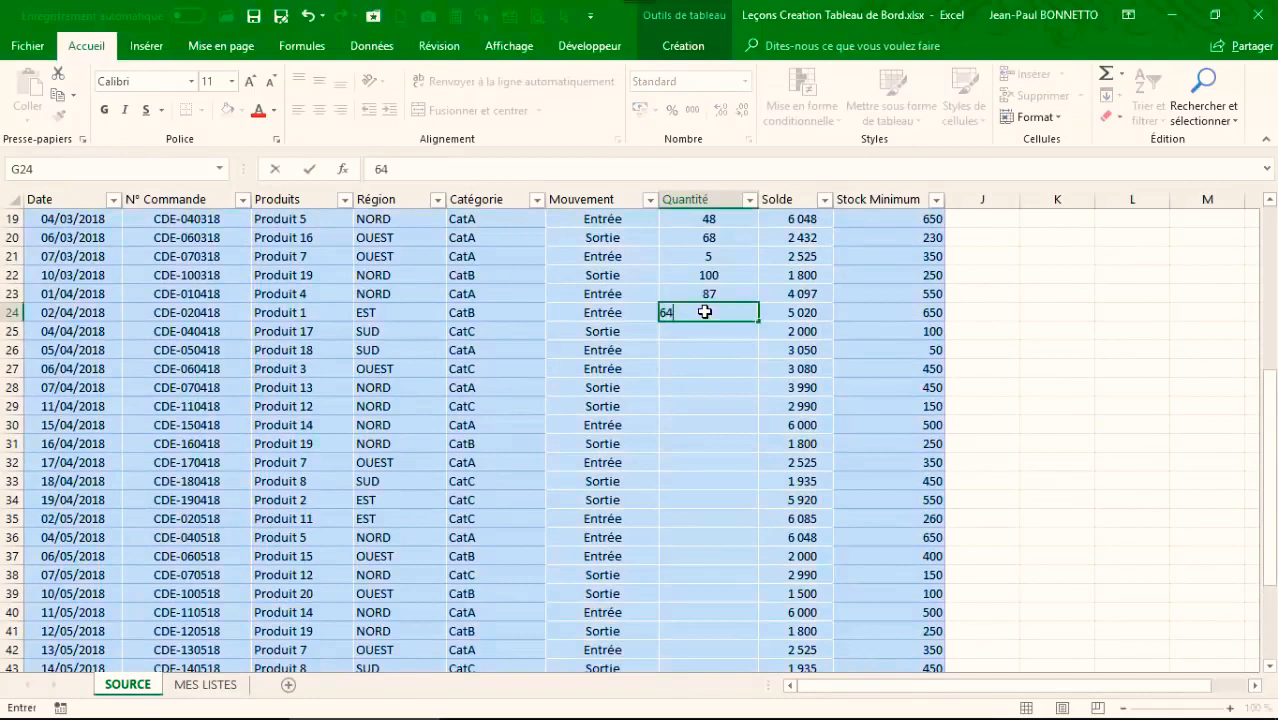
pyautogui.press('Return')
pyautogui.write('80')
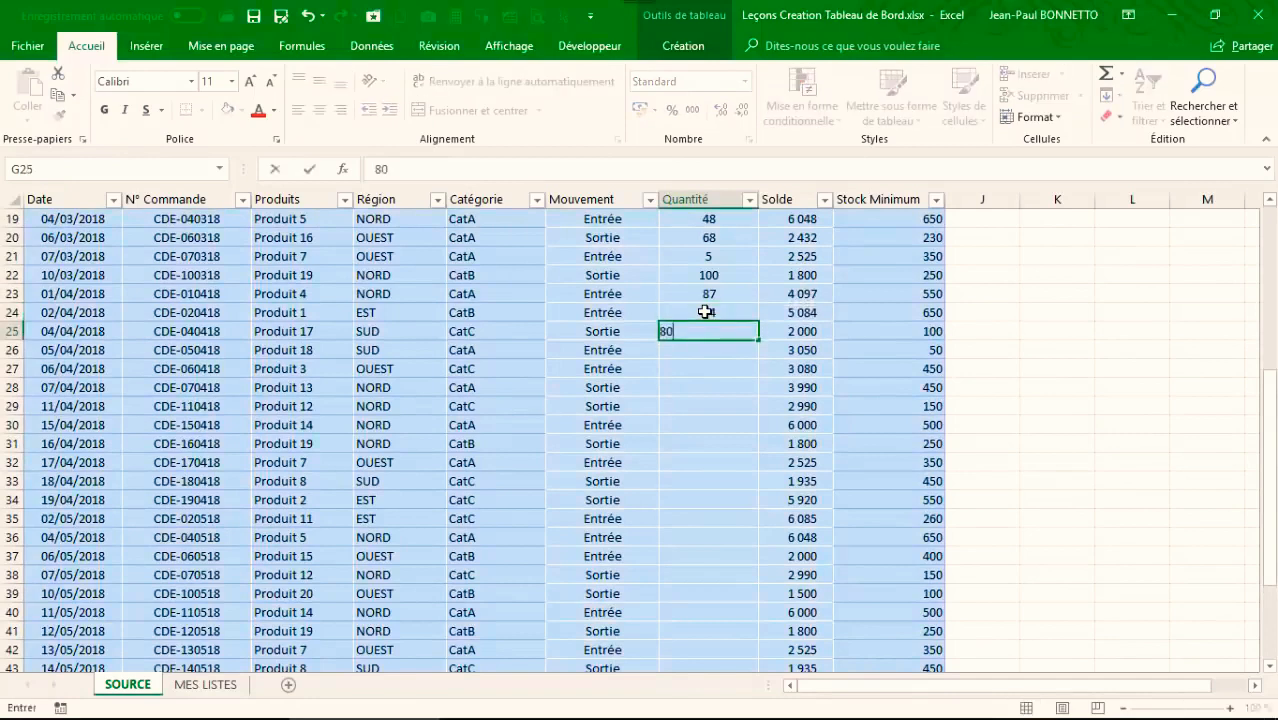
pyautogui.press('Return')
pyautogui.write('100')
pyautogui.press('Return')
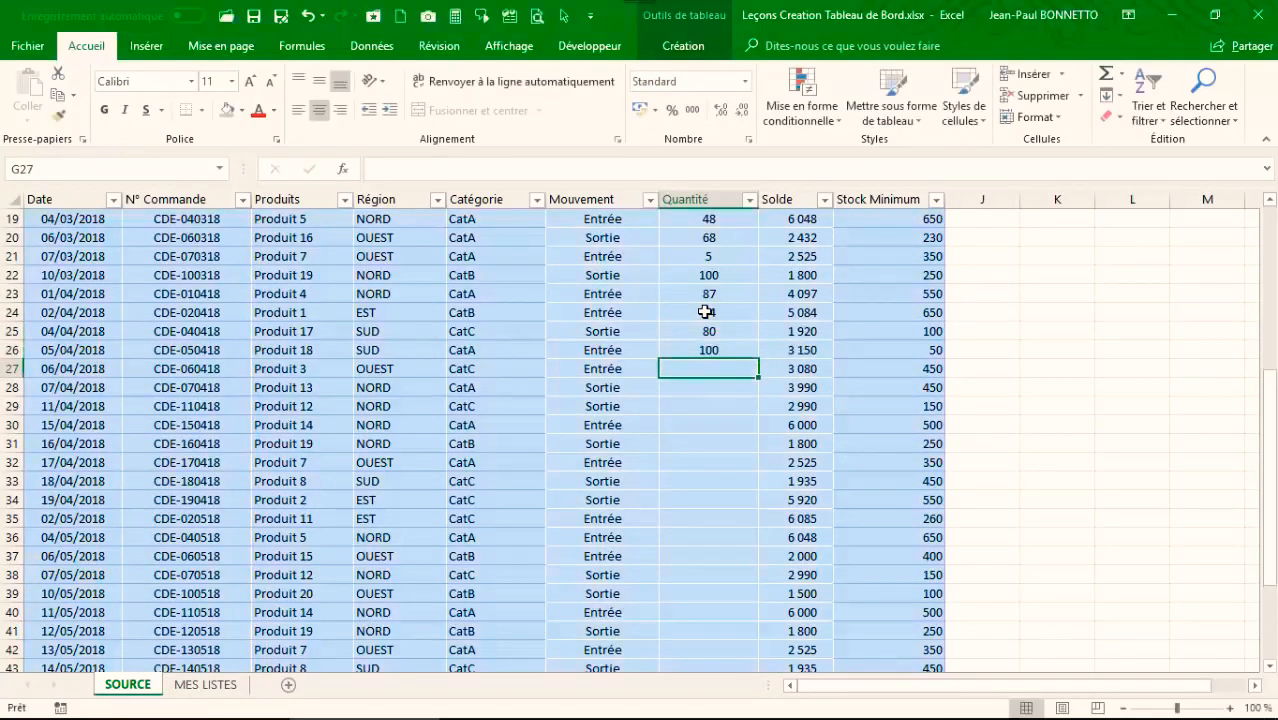
# Step: Enter the quantities 98, 30, 74 and 85 in cells G27 to G30
pyautogui.write('98')
pyautogui.press('Return')
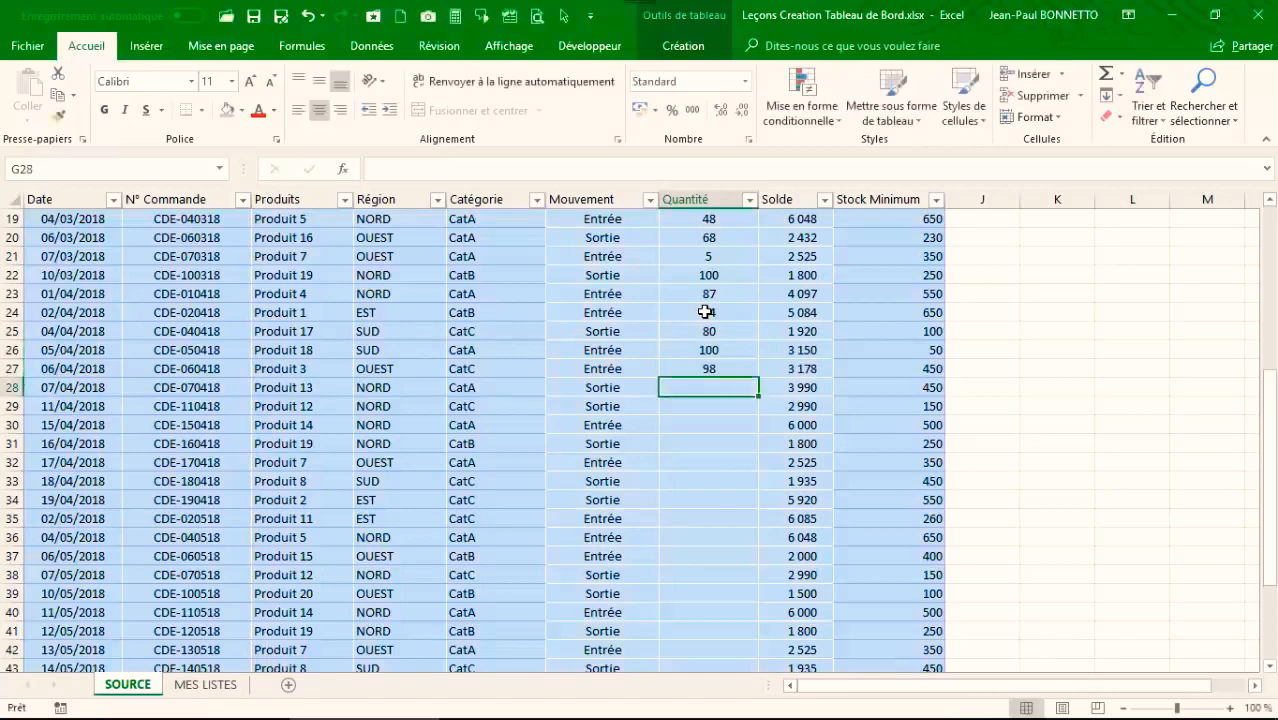
pyautogui.write('30')
pyautogui.press('Return')
pyautogui.write('74')
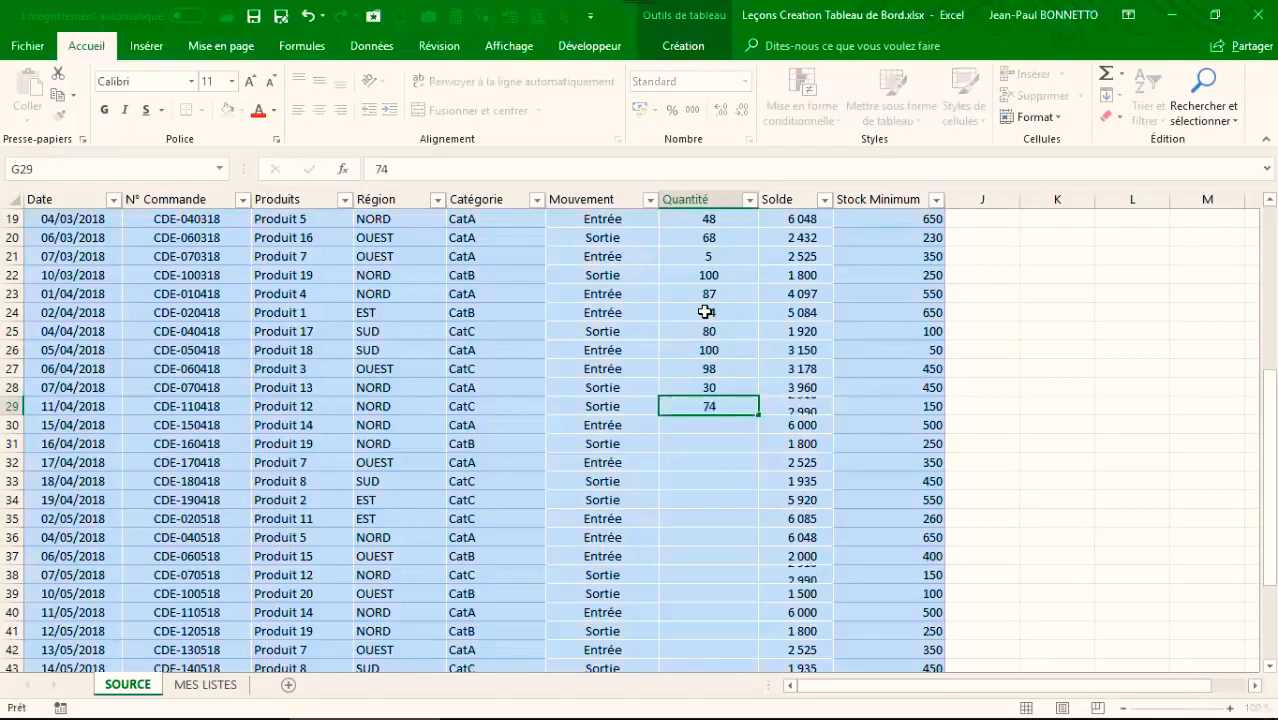
pyautogui.press('Return')
pyautogui.write('85')
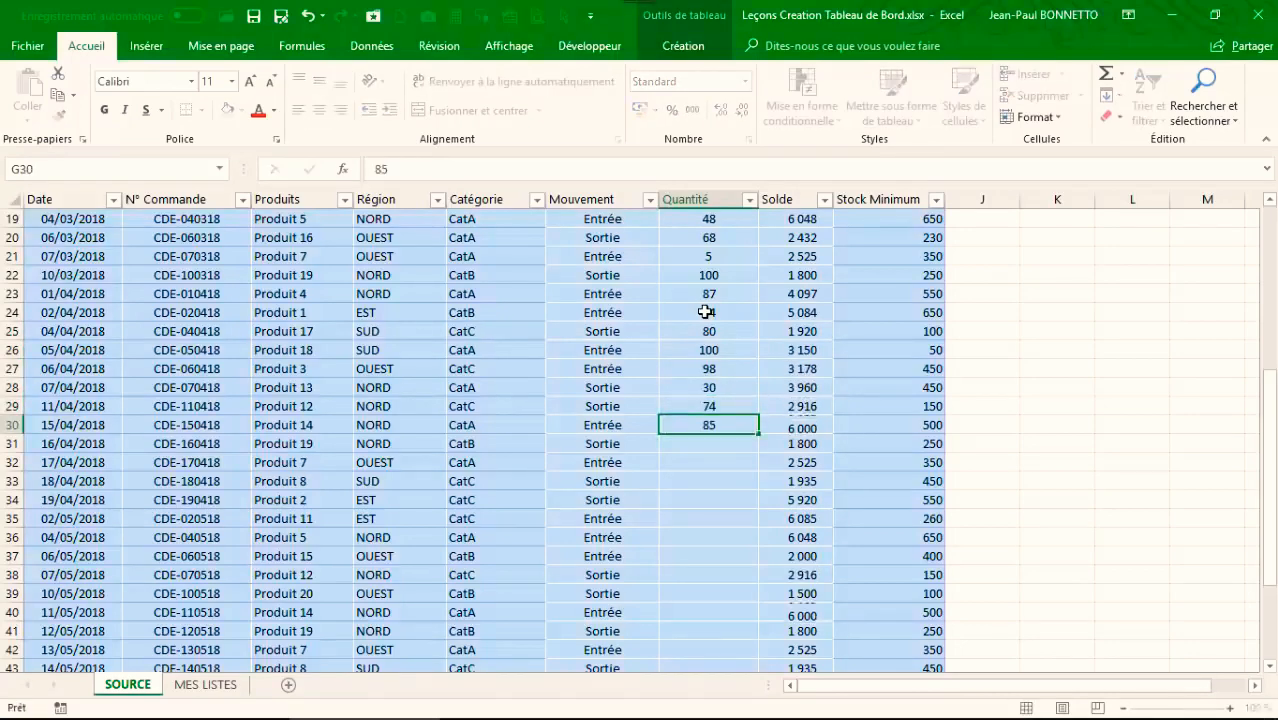
pyautogui.press('Return')
# Step: Enter the quantities 100, 94, 70 and 20 in cells G31 to G34
pyautogui.write('100')
pyautogui.press('Return')
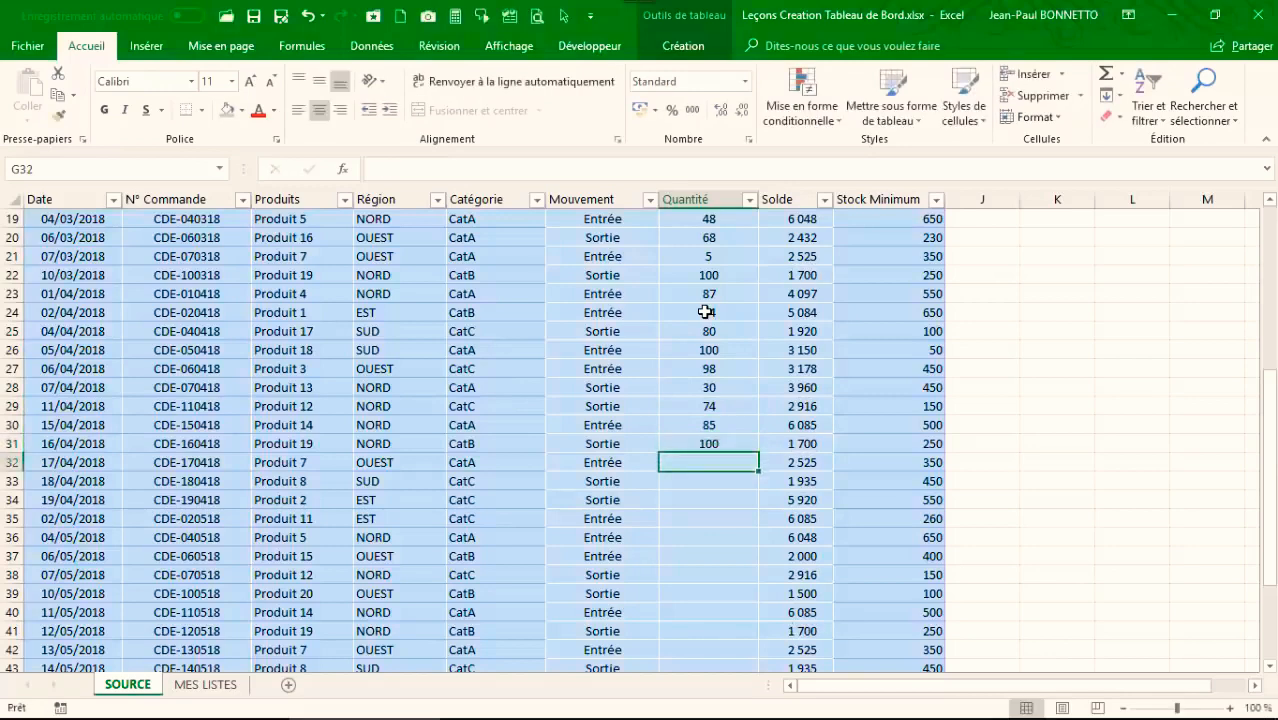
pyautogui.write('94')
pyautogui.press('Return')
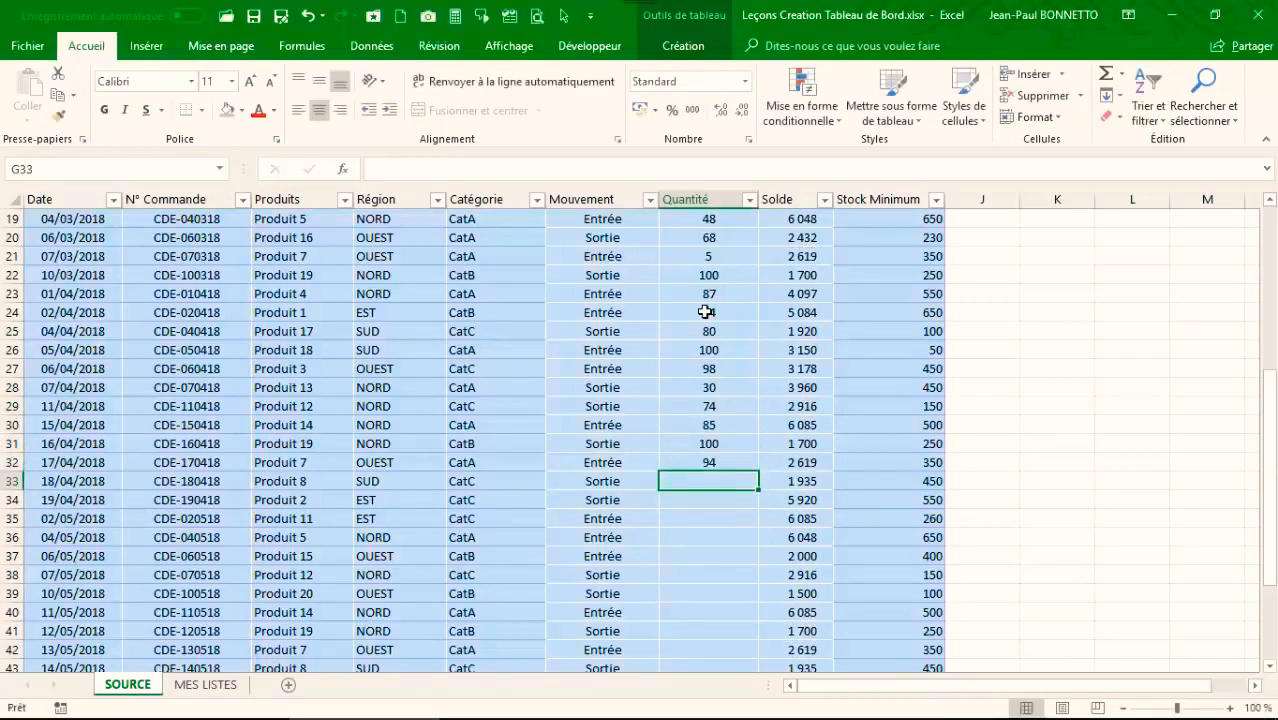
pyautogui.write('70')
pyautogui.press('Return')
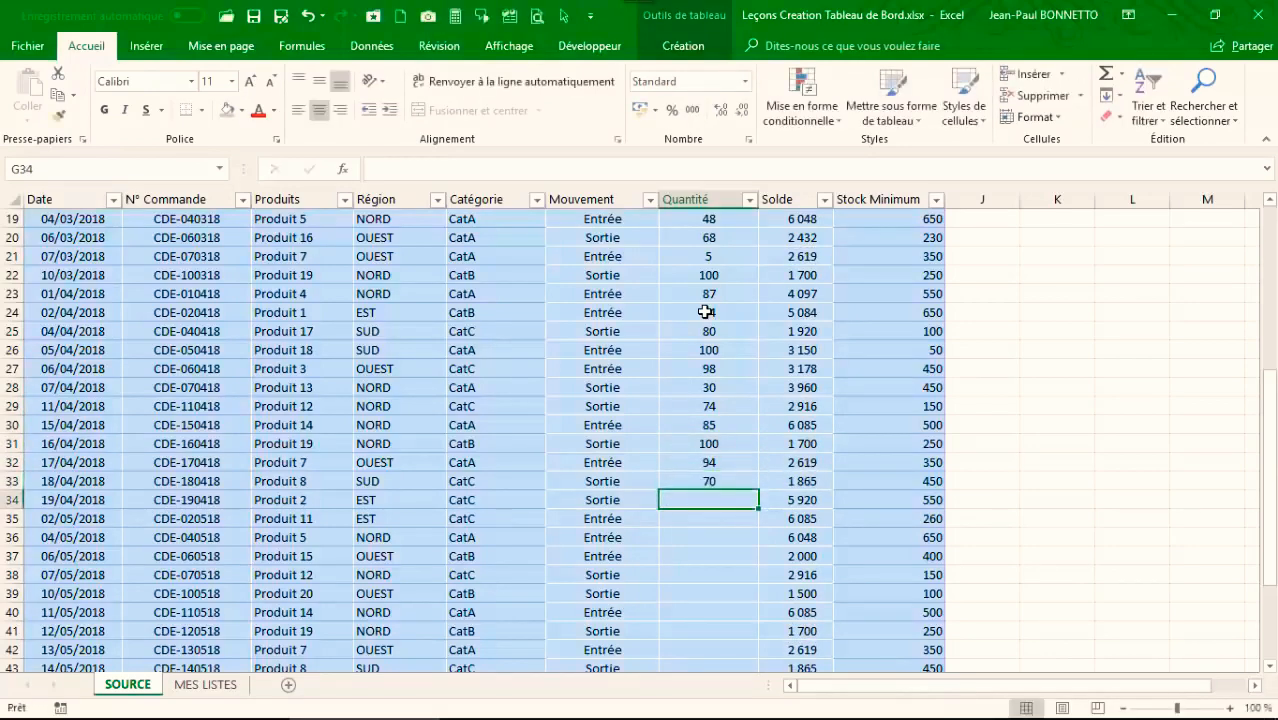
pyautogui.write('20')
pyautogui.press('Return')
# Step: Enter the quantities 31, 68, 47 and 59 in cells G35 to G38
pyautogui.write('31')
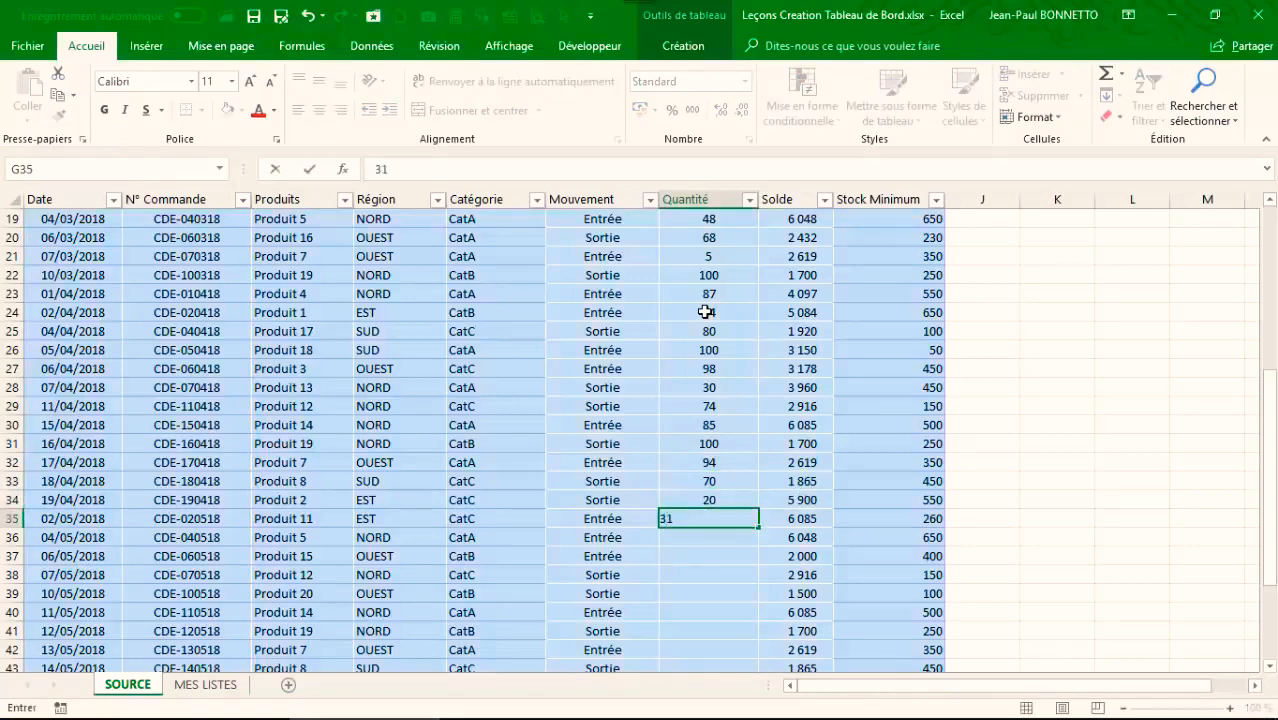
pyautogui.press('Return')
pyautogui.write('68')
pyautogui.press('Return')
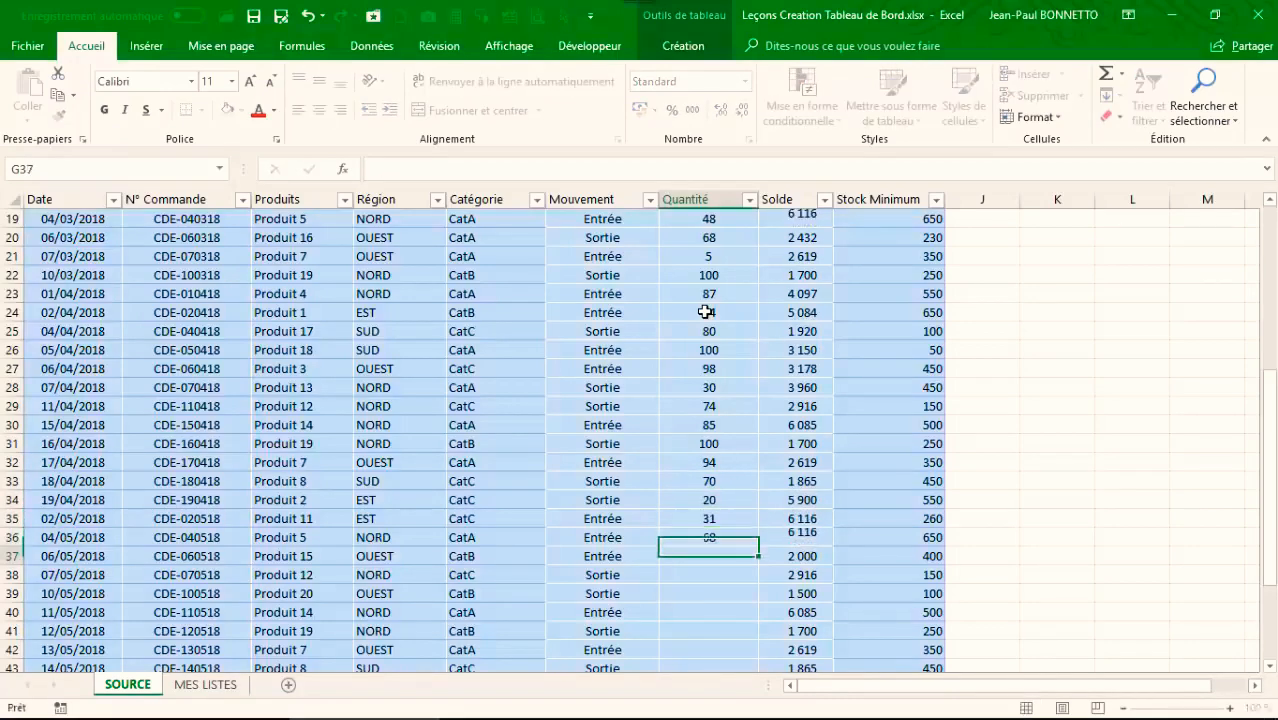
pyautogui.write('47')
pyautogui.press('Return')
pyautogui.write('59')
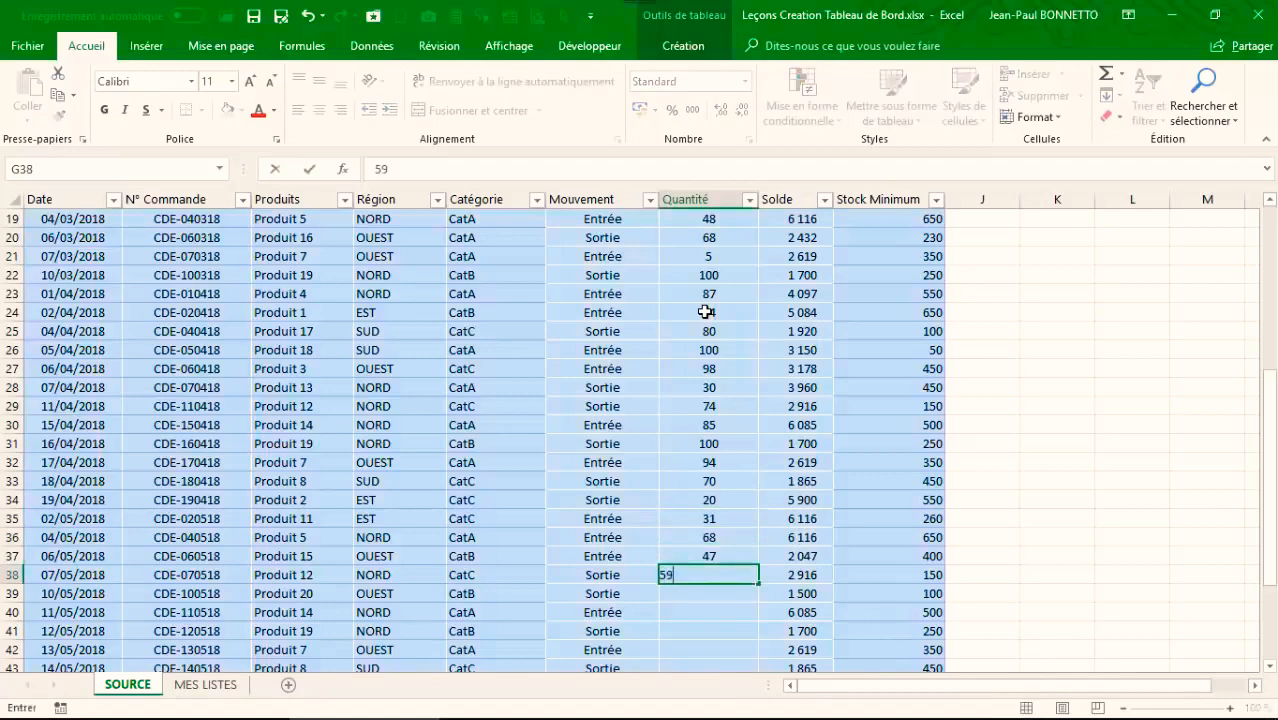
pyautogui.press('Return')
# Step: Enter the quantities 100, 98, 357 and 100 in cells G39 to G42
pyautogui.write('100')
pyautogui.press('Return')
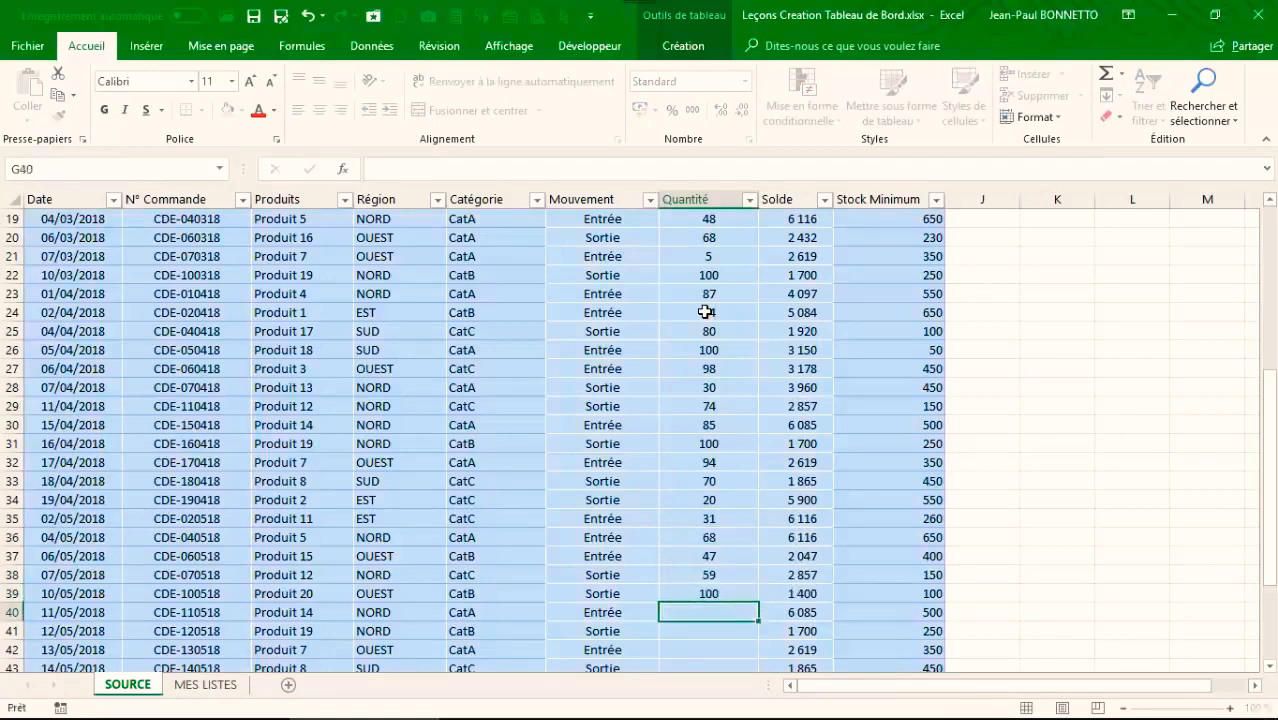
pyautogui.write('98')
pyautogui.press('Return')
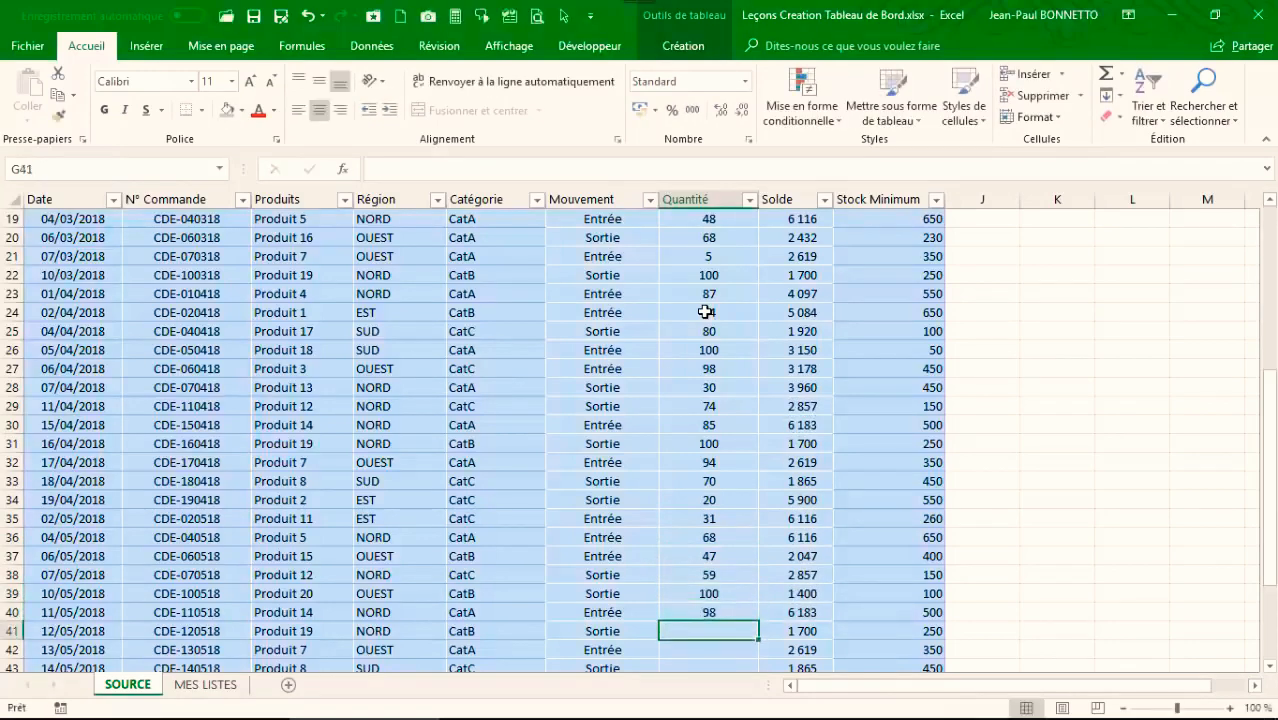
pyautogui.write('357')
pyautogui.press('Return')
pyautogui.write('100')
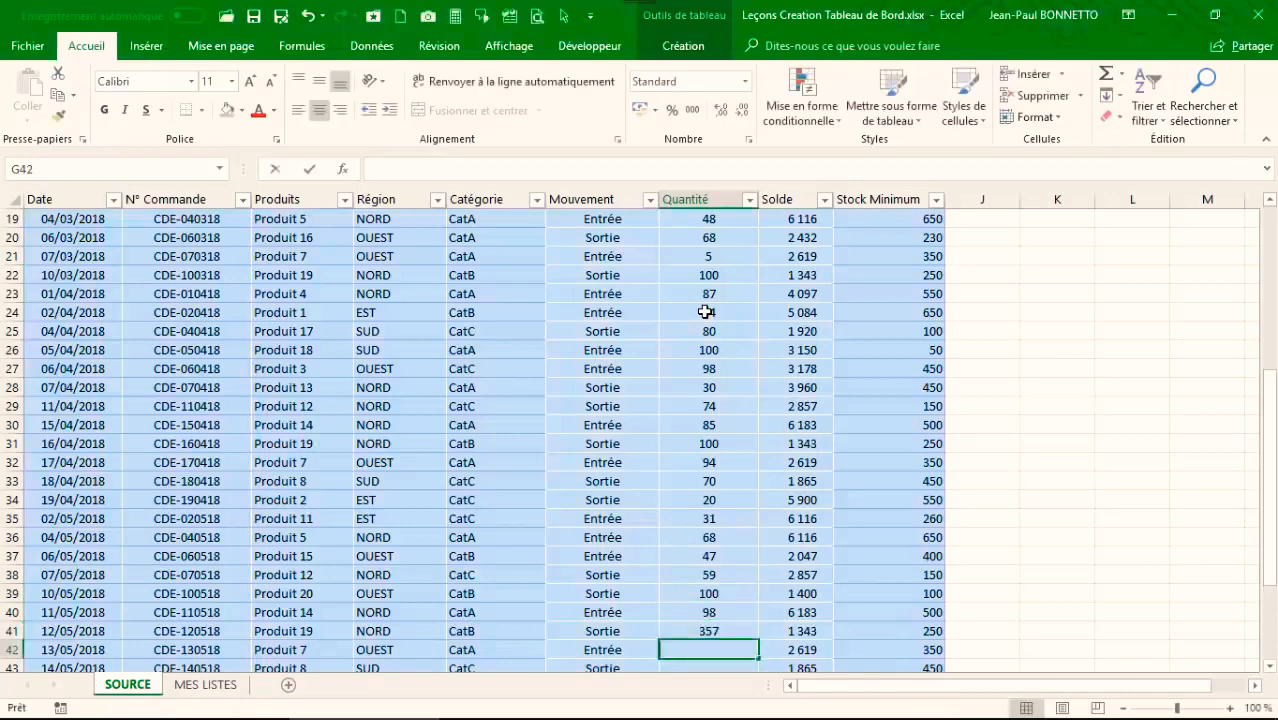
pyautogui.press('Return')
# Step: Enter the quantities 84, 26, 87 and 620 in cells G43 to G46
pyautogui.write('8')
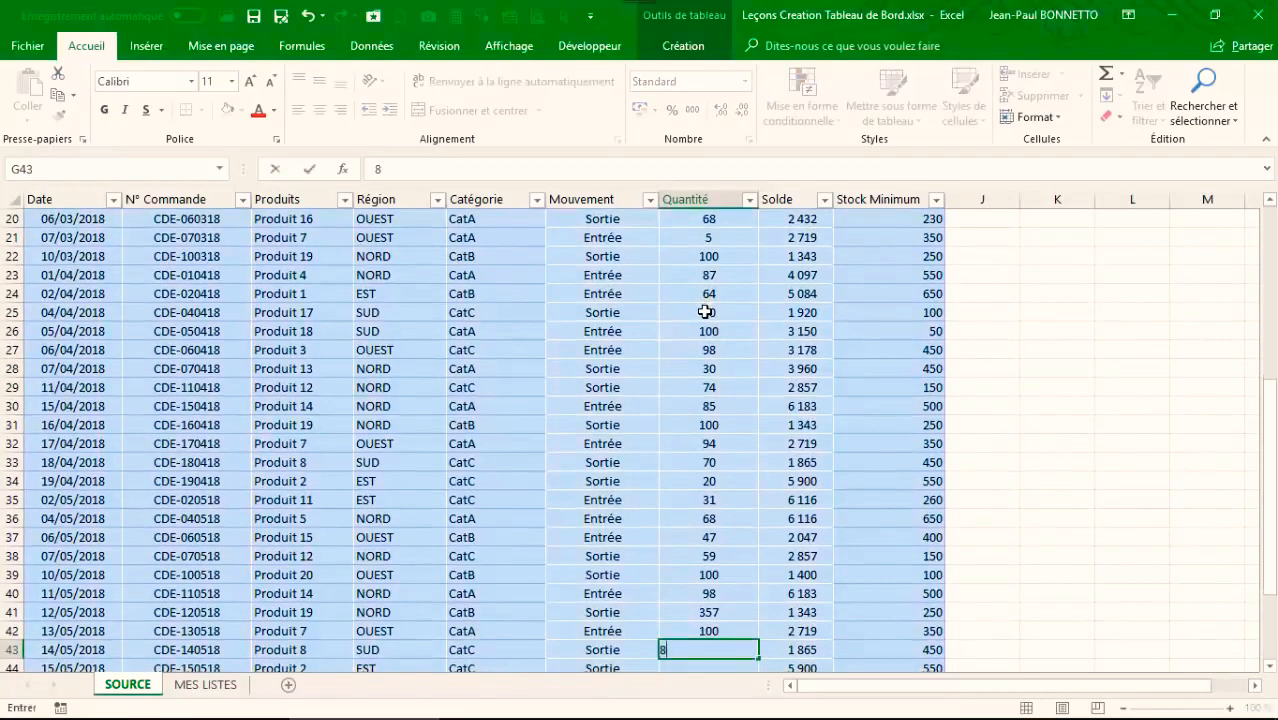
pyautogui.write('4')
pyautogui.press('Return')
pyautogui.write('26')
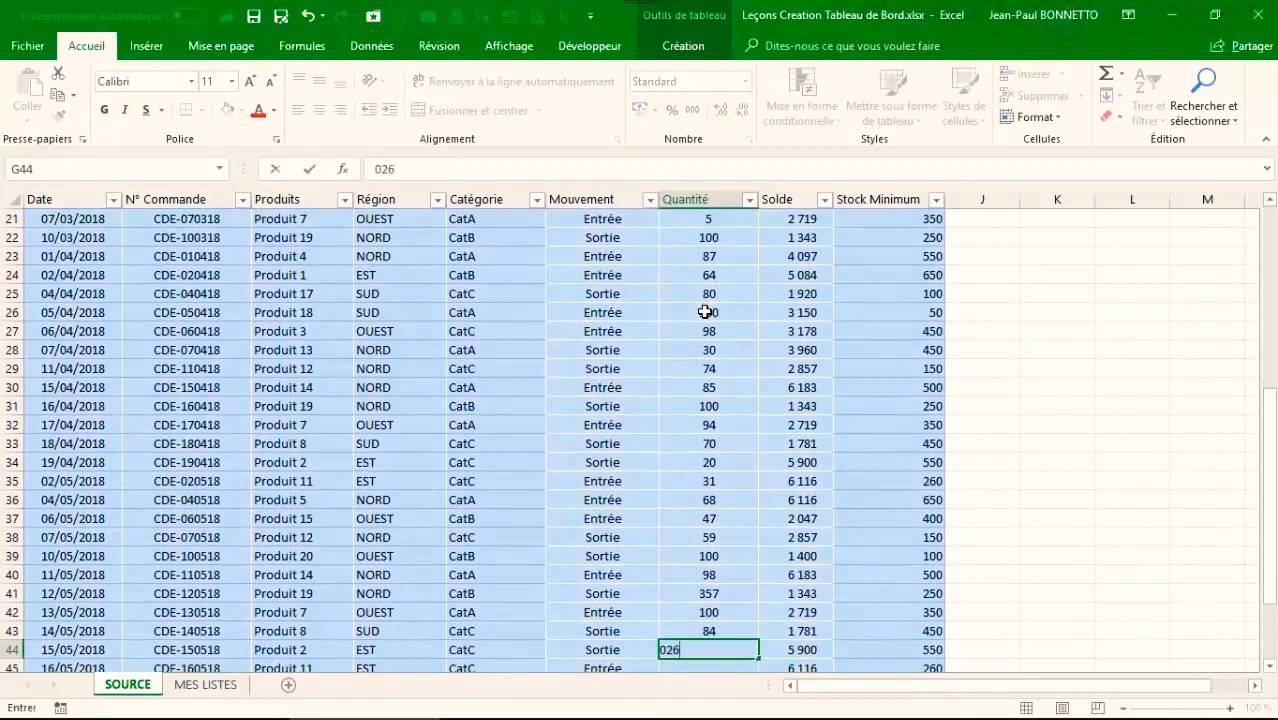
pyautogui.press('Return')
pyautogui.write('87')
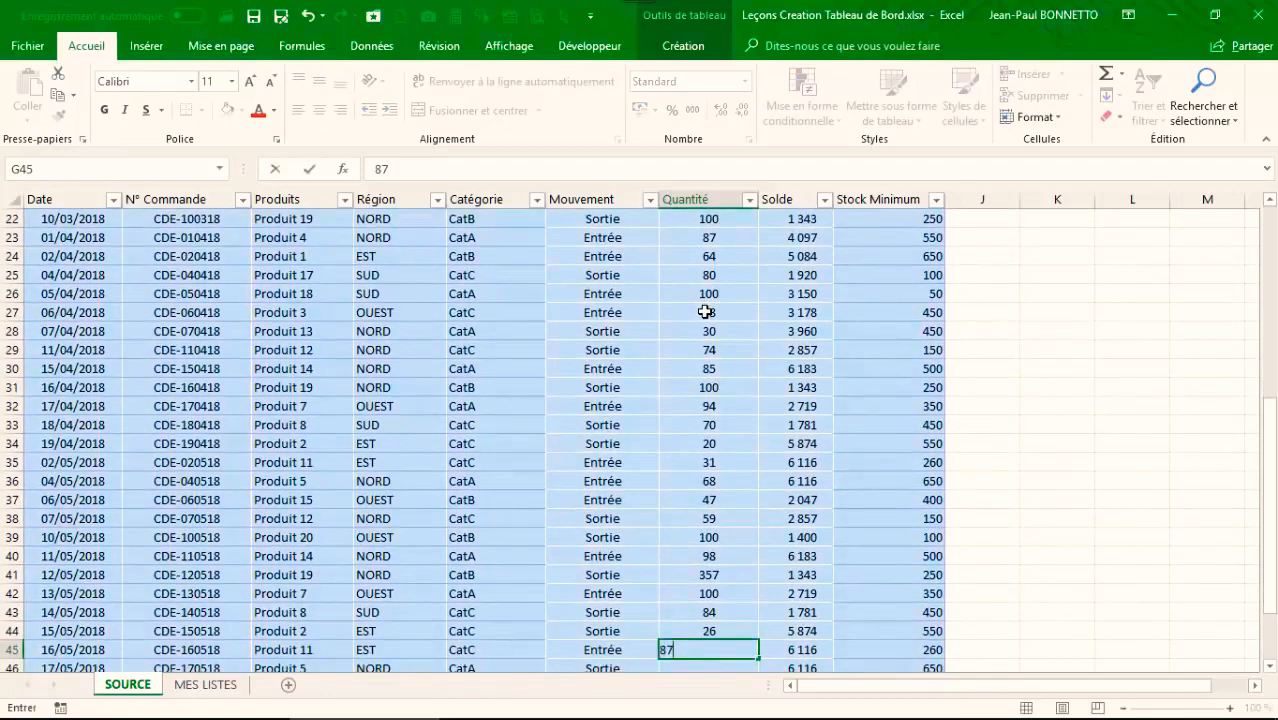
pyautogui.press('Return')
pyautogui.write('620')
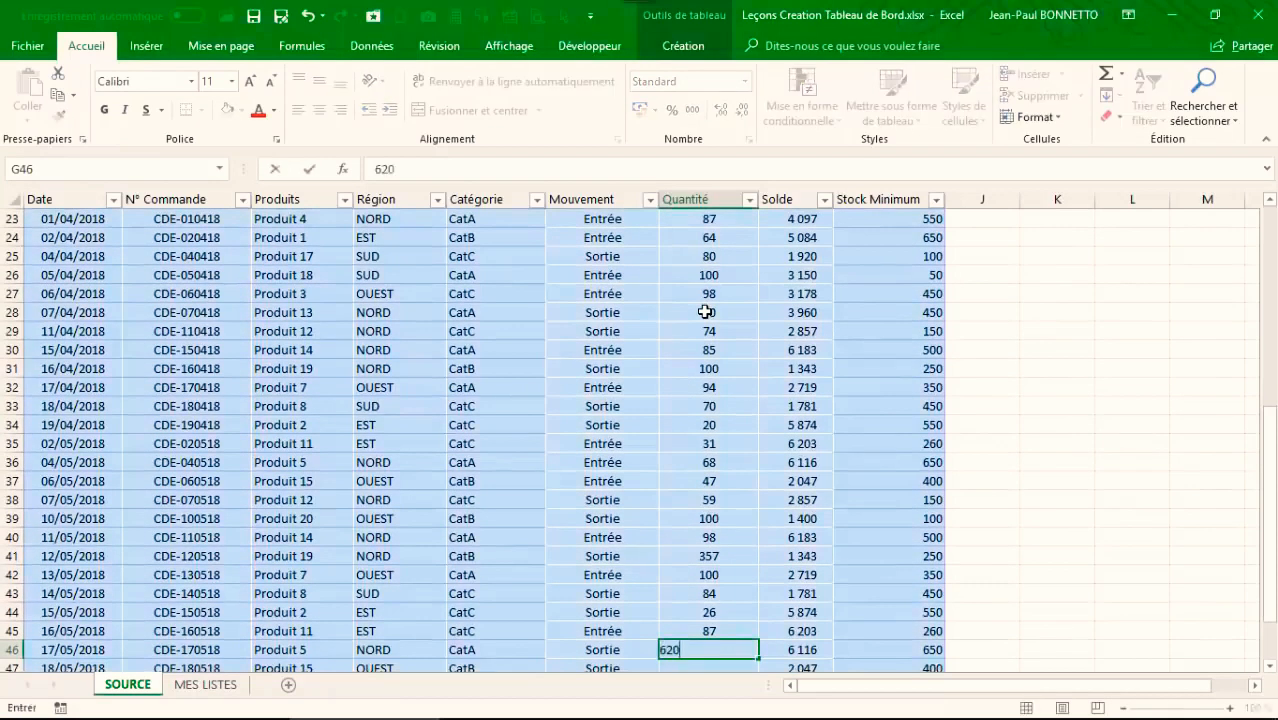
pyautogui.press('Return')
# Step: Enter the quantities 100, 68, 100 and 800 in cells G47 to G50
pyautogui.write('100')
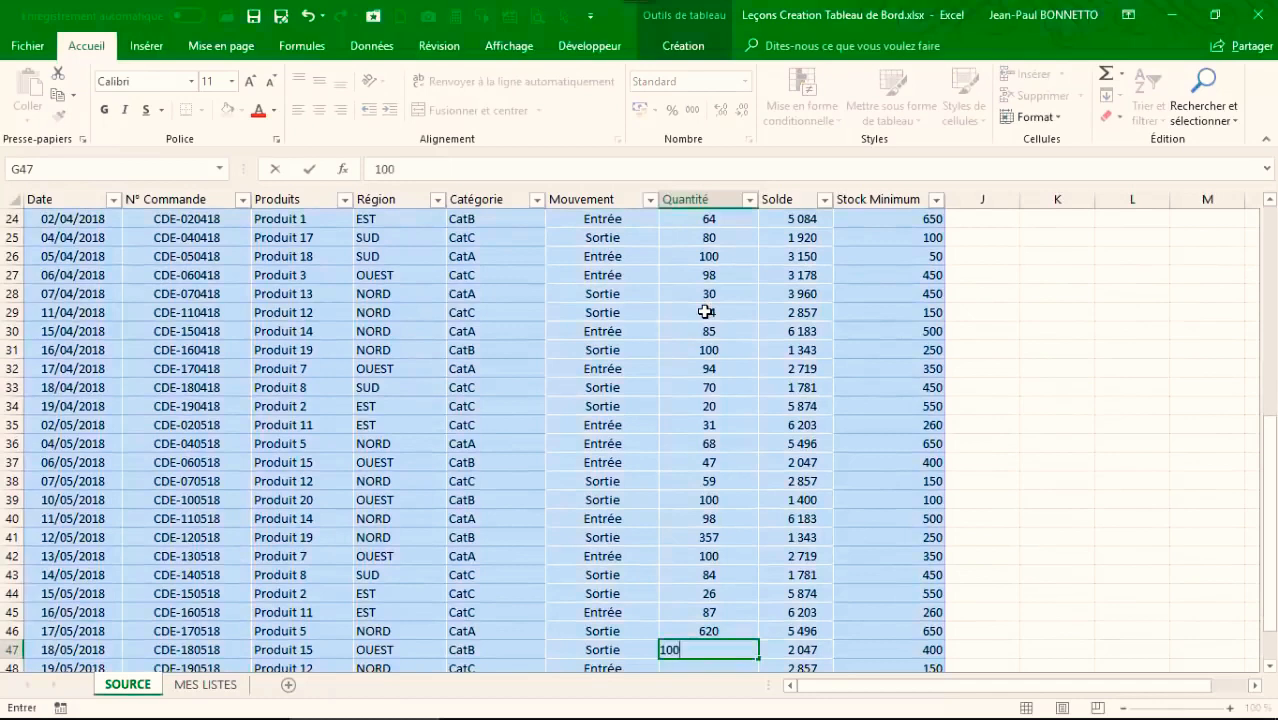
pyautogui.press('Return')
pyautogui.write('68')
pyautogui.press('Return')
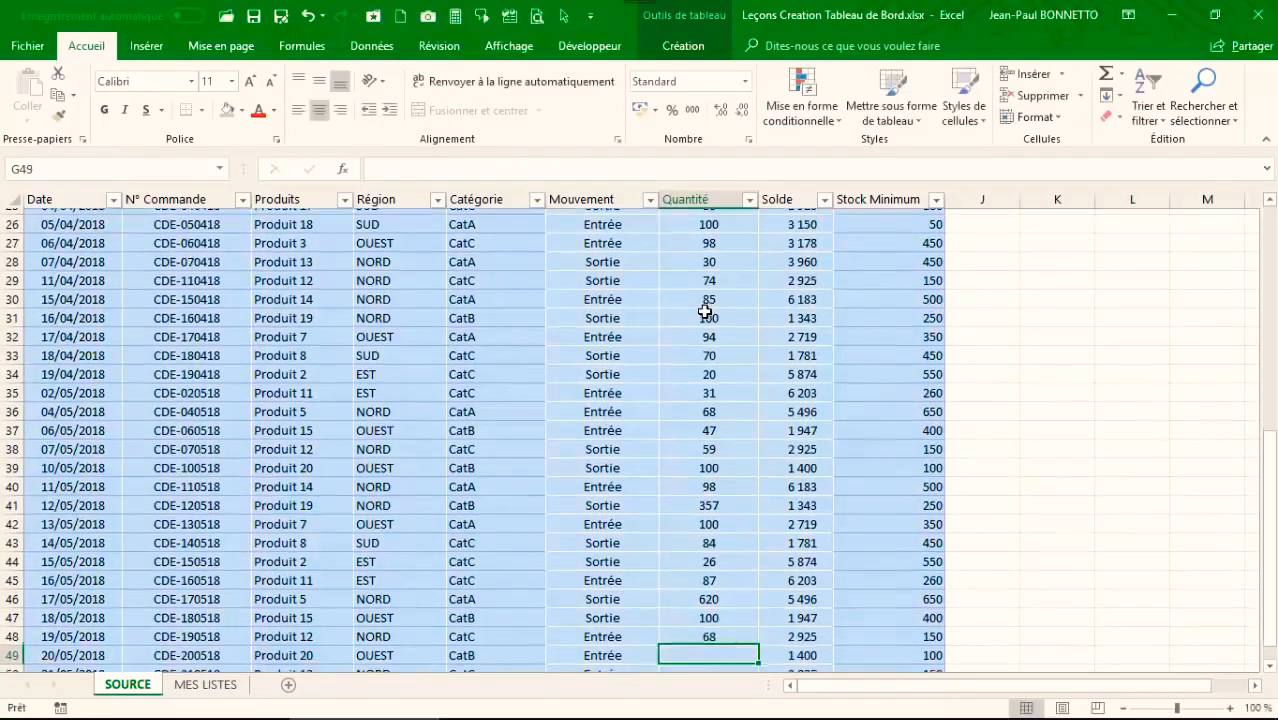
pyautogui.write('100')
pyautogui.press('Return')
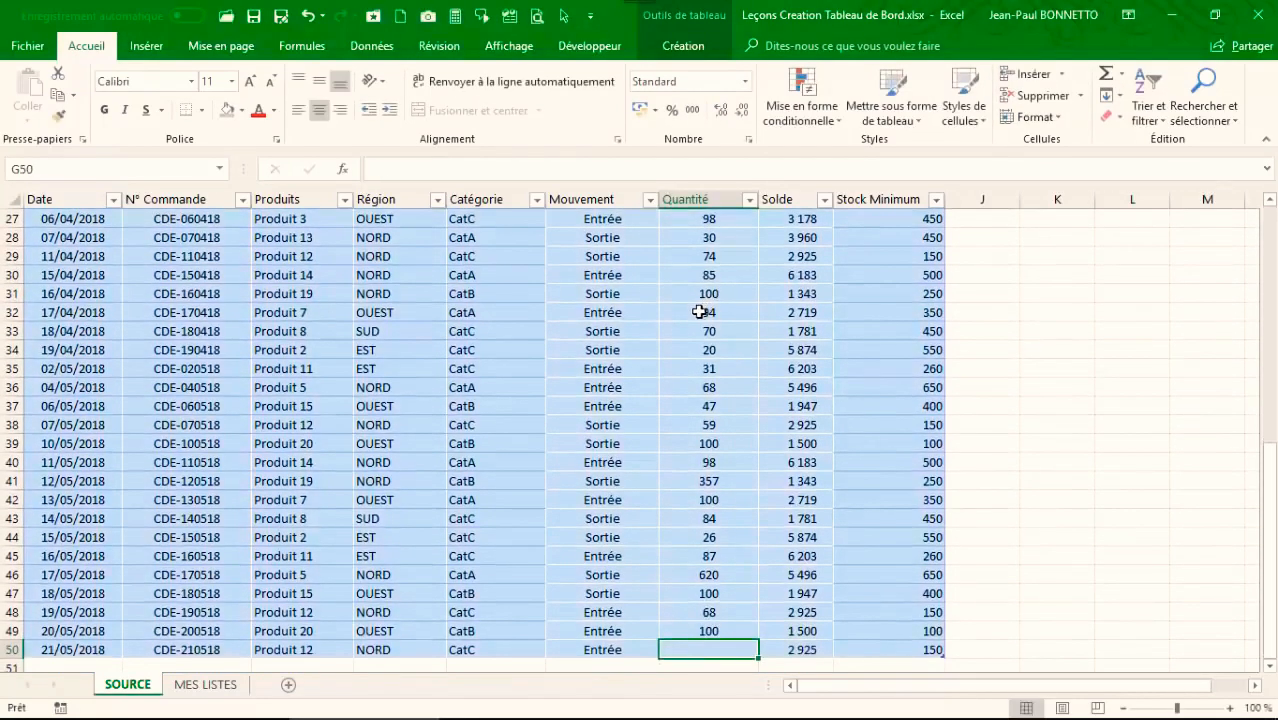
pyautogui.write('84')
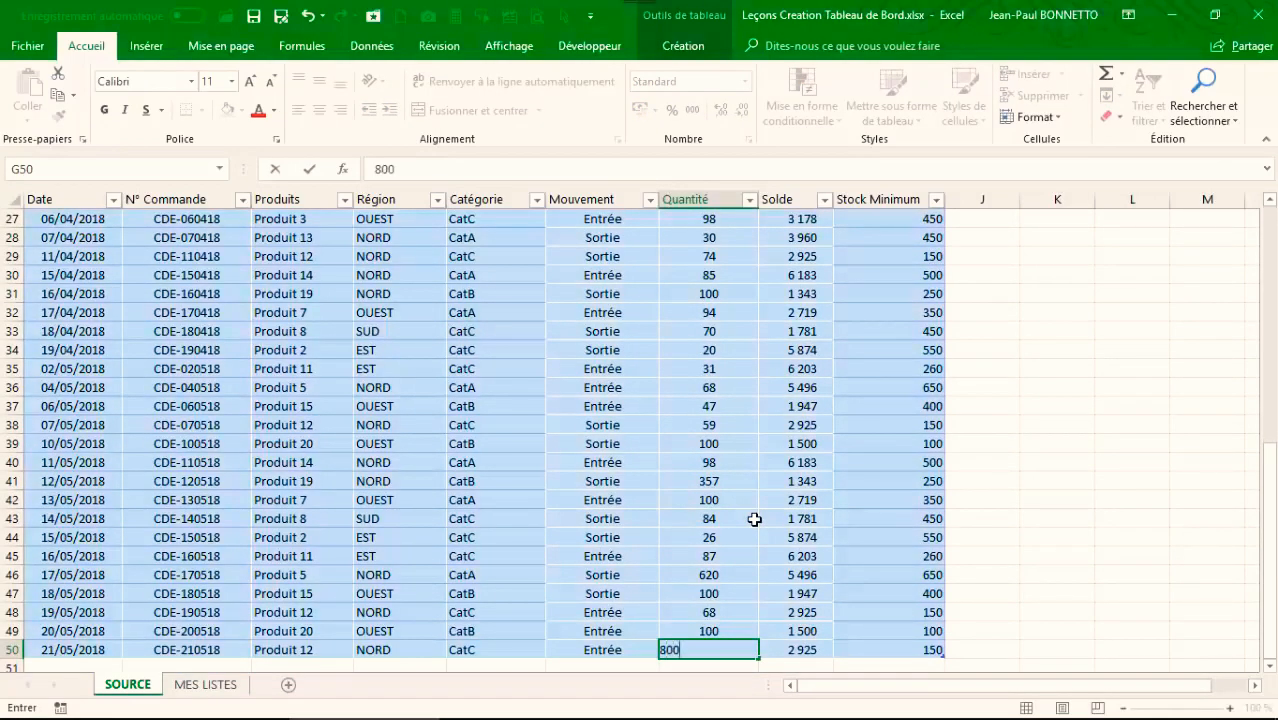
pyautogui.press('Up')
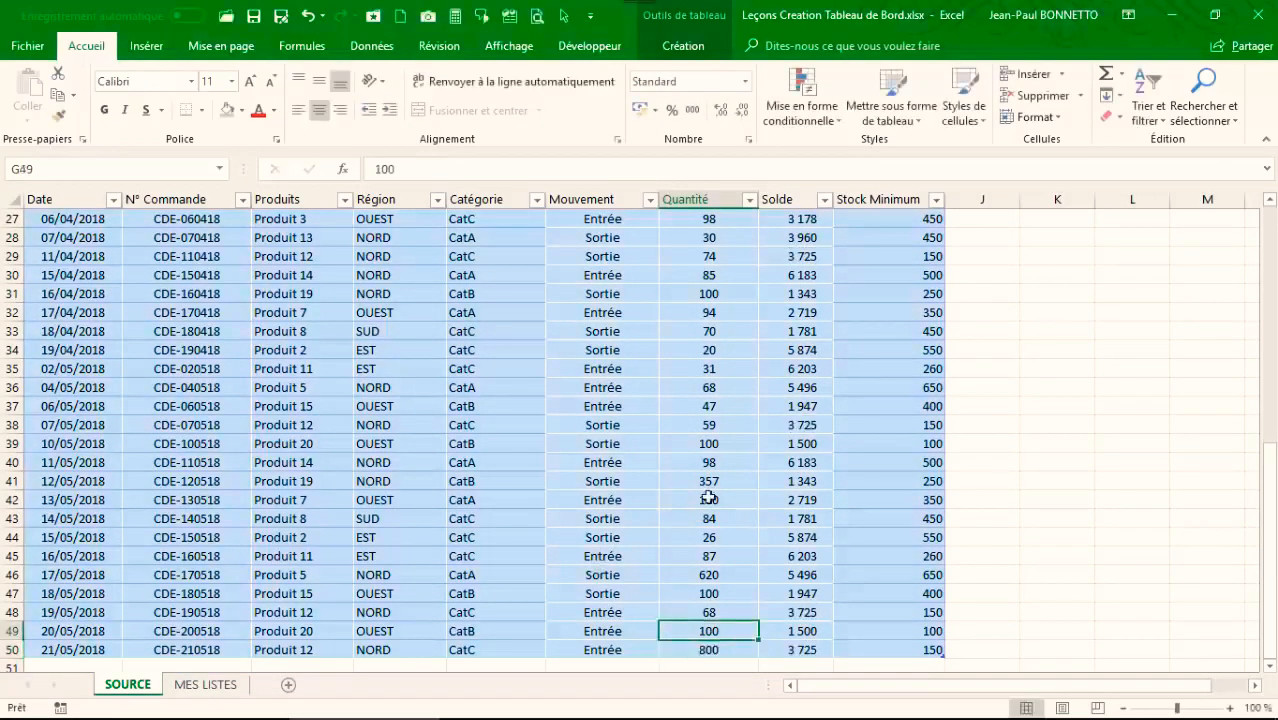
# Step: Examine the Solde formulas and balances down the table, including the Produit 12 rows 38 and 48 and their quantities
pyautogui.scroll(9, 708, 497)
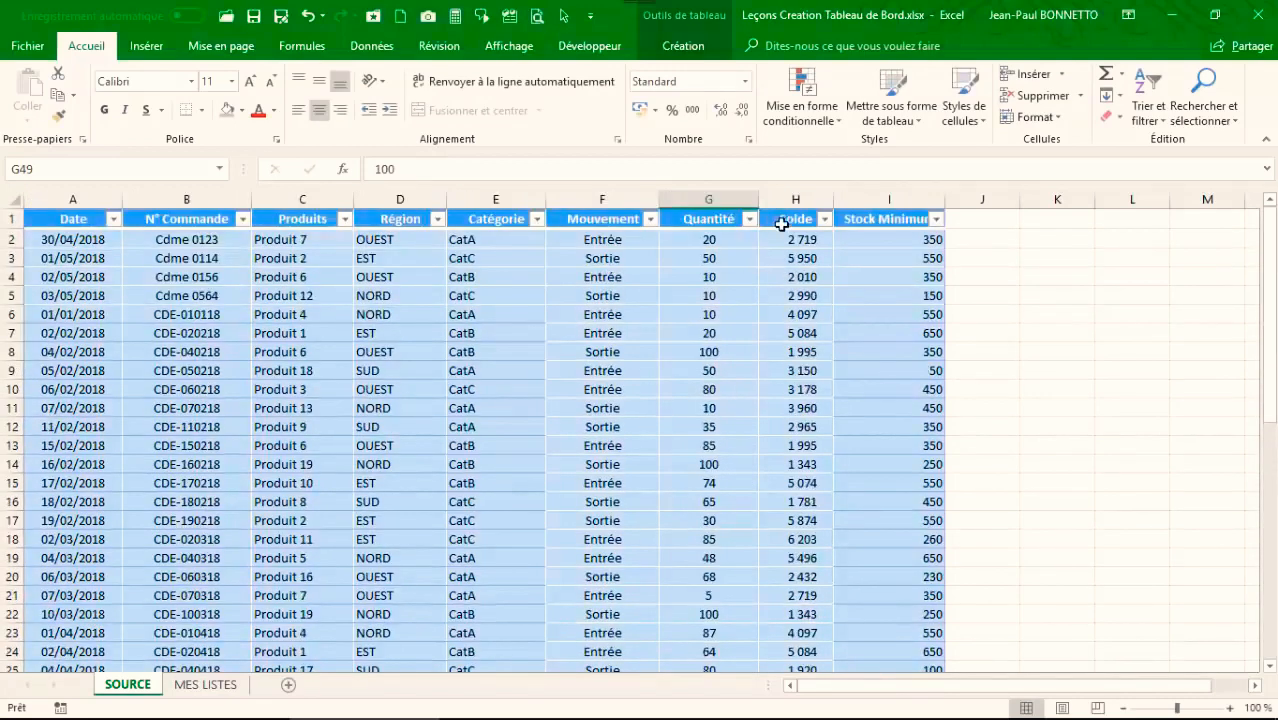
pyautogui.click(797, 240)
pyautogui.click(807, 313)
pyautogui.scroll(-5, 583, 343)
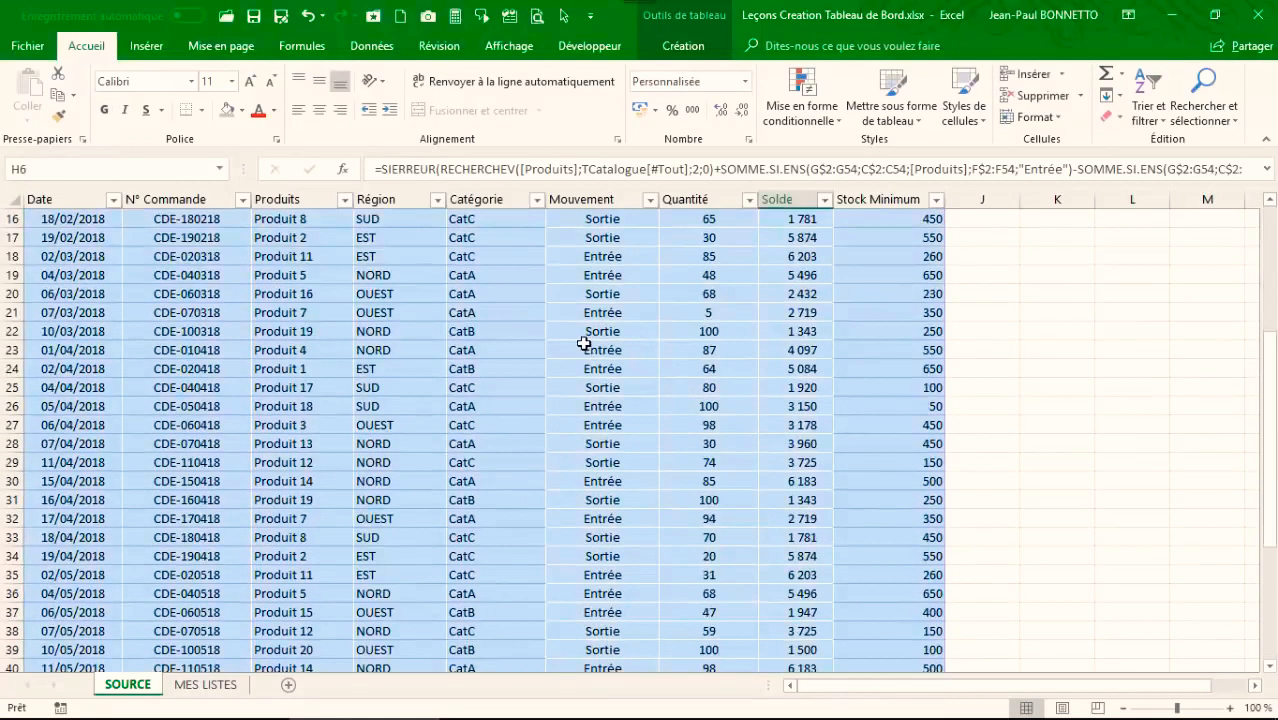
pyautogui.scroll(-4, 583, 343)
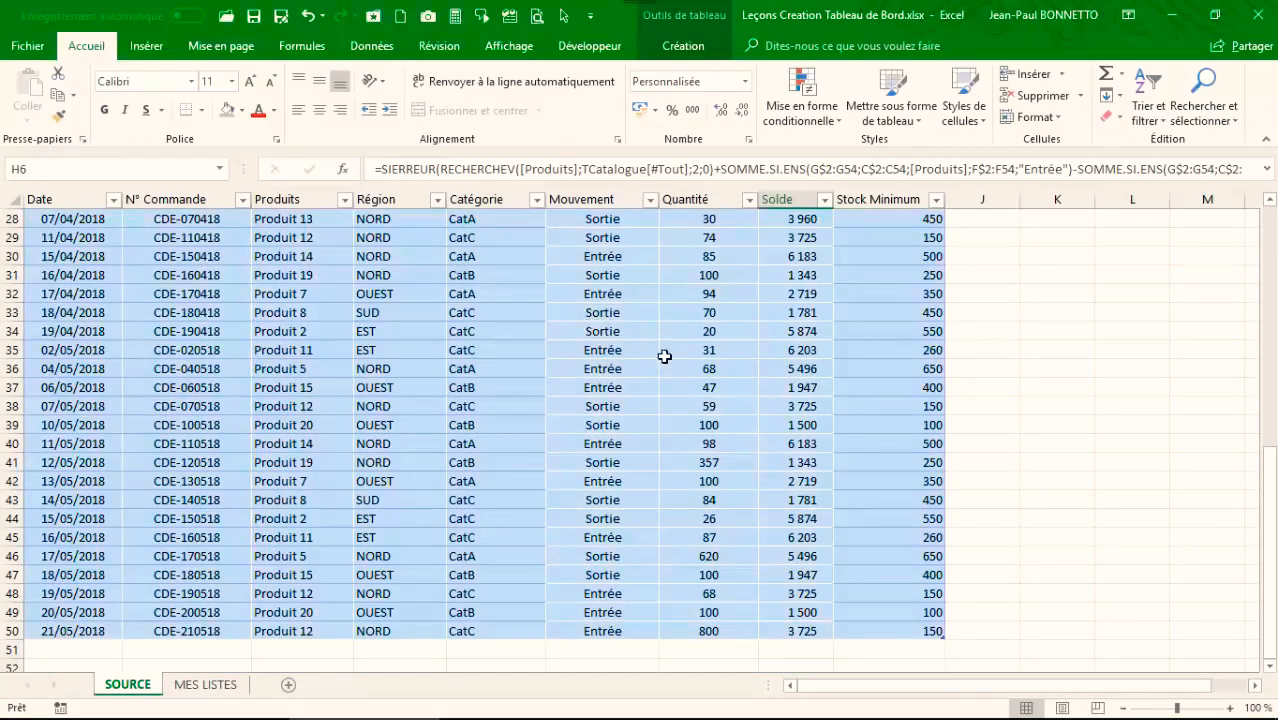
pyautogui.click(776, 407)
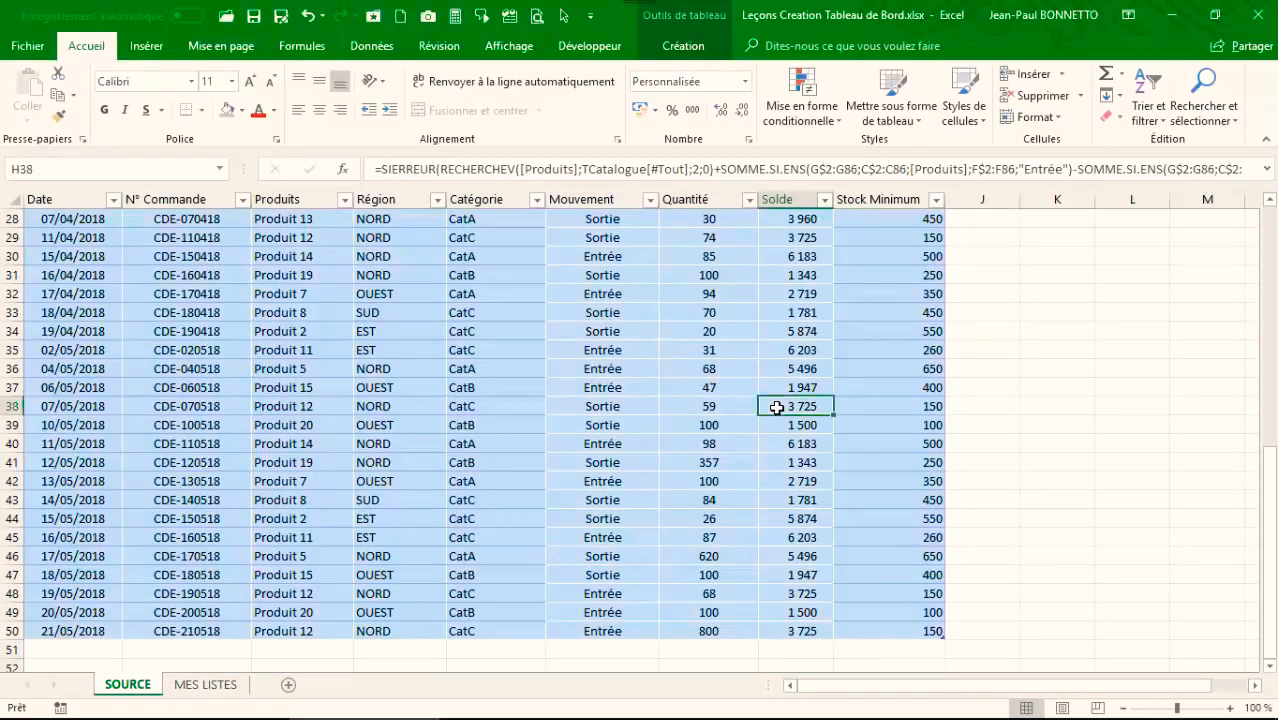
pyautogui.click(808, 593)
pyautogui.click(731, 591)
pyautogui.scroll(9, 776, 463)
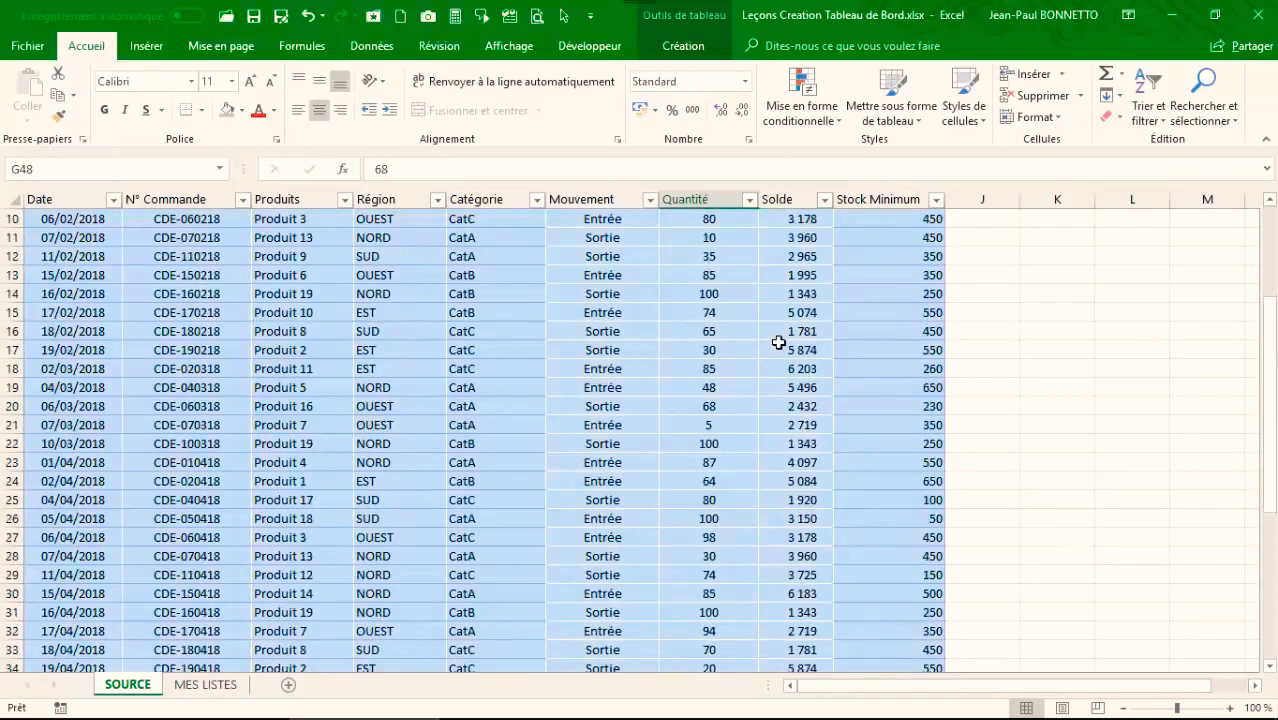
# Step: Copy the Solde formula from H2 down the whole SOURCE table and check a balance farther down the column
pyautogui.click(795, 239)
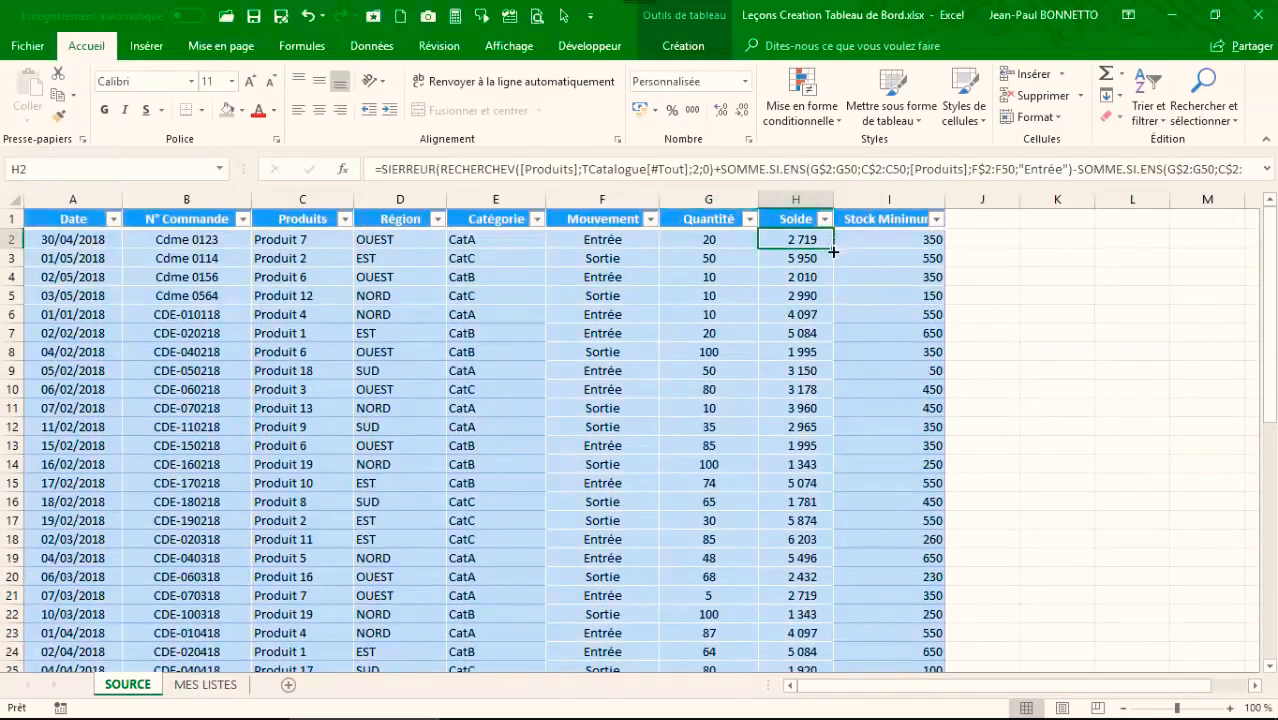
pyautogui.doubleClick(833, 249)
pyautogui.click(805, 294)
pyautogui.click(814, 240)
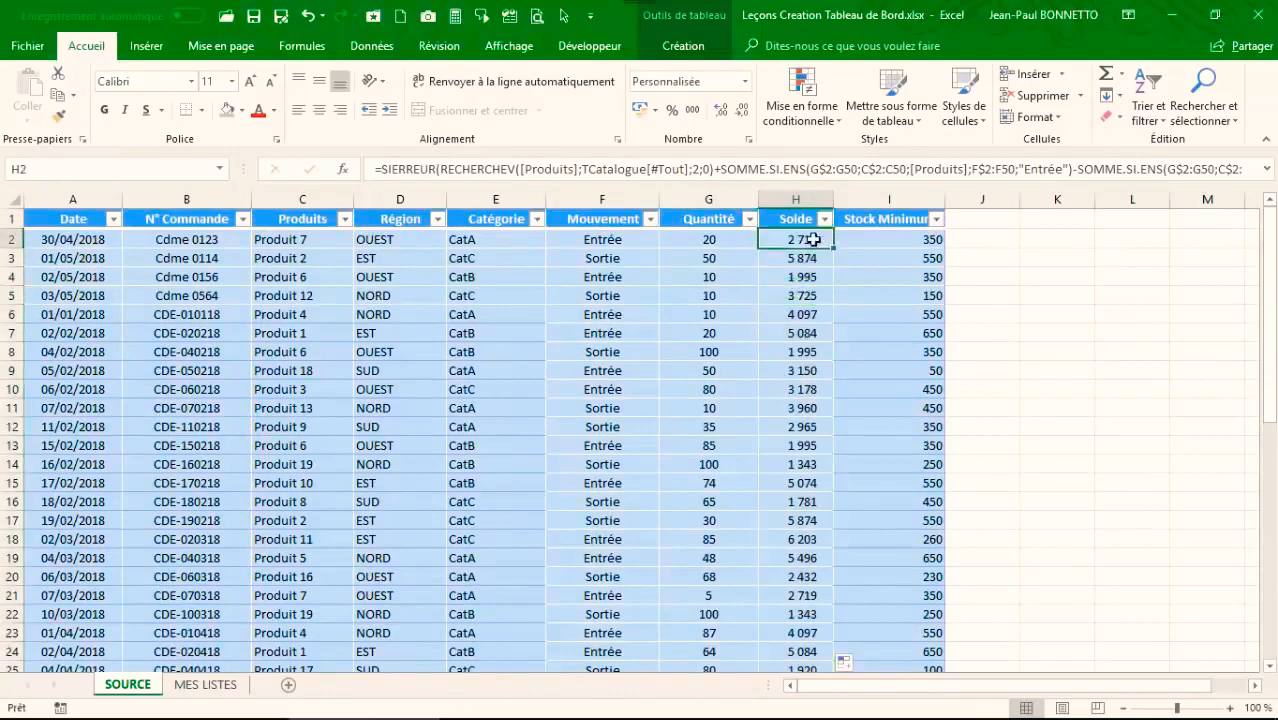
pyautogui.moveTo(833, 248); pyautogui.dragTo(849, 644)
pyautogui.click(807, 420)
pyautogui.scroll(1, 730, 343)
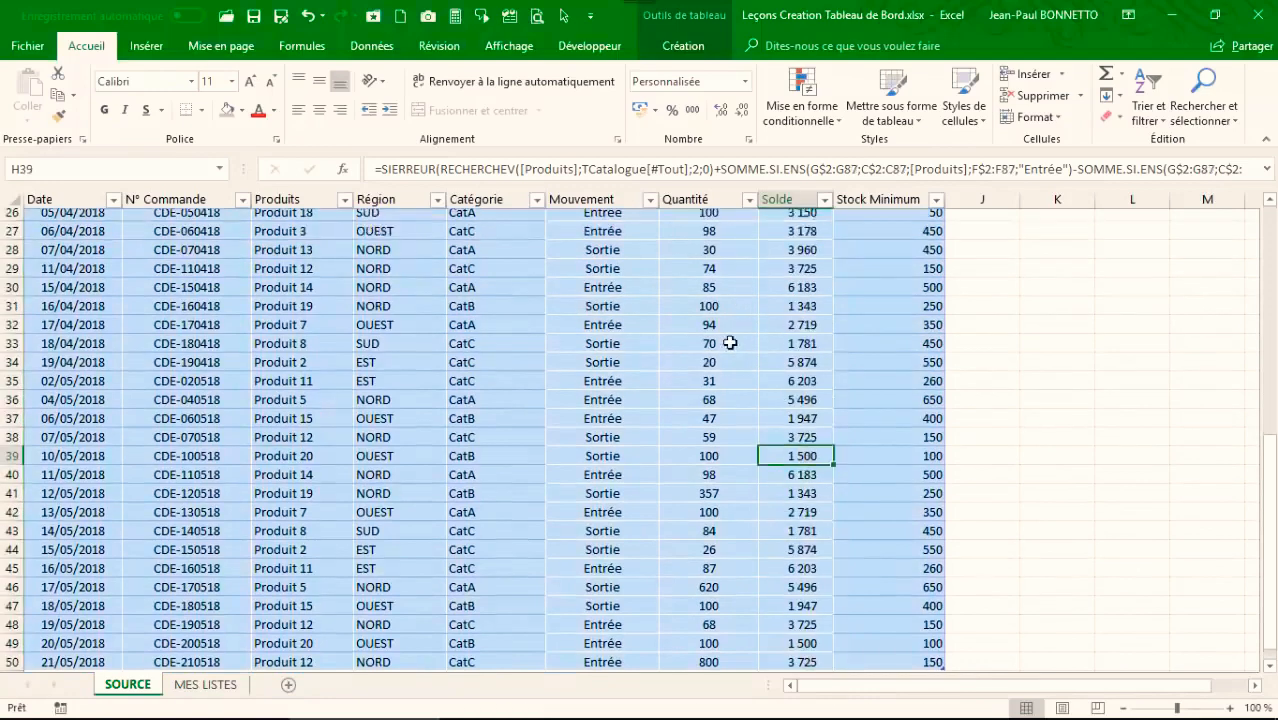
# Step: Examine the product, region, order number and movement cells in the first rows of the SOURCE table
pyautogui.scroll(8, 730, 343)
pyautogui.click(308, 306)
pyautogui.scroll(1, 310, 305)
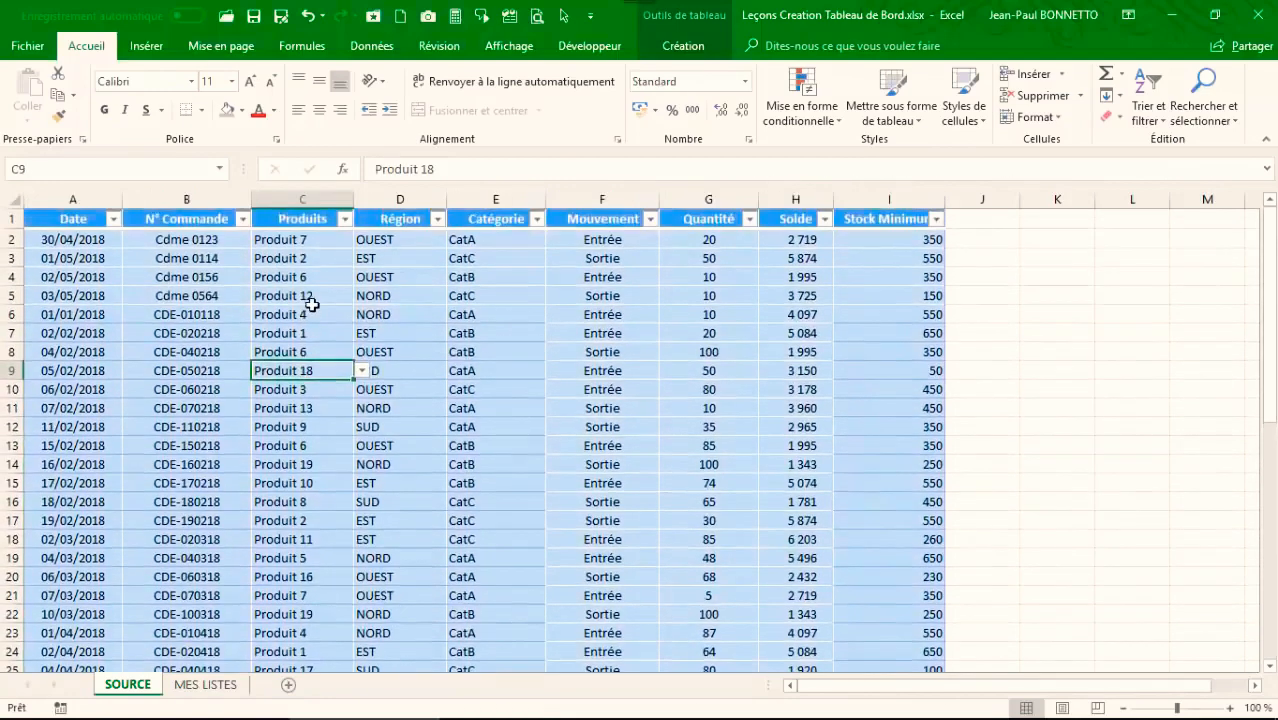
pyautogui.click(380, 256)
pyautogui.click(302, 273)
pyautogui.click(668, 293)
pyautogui.click(768, 284)
pyautogui.click(566, 278)
pyautogui.click(362, 291)
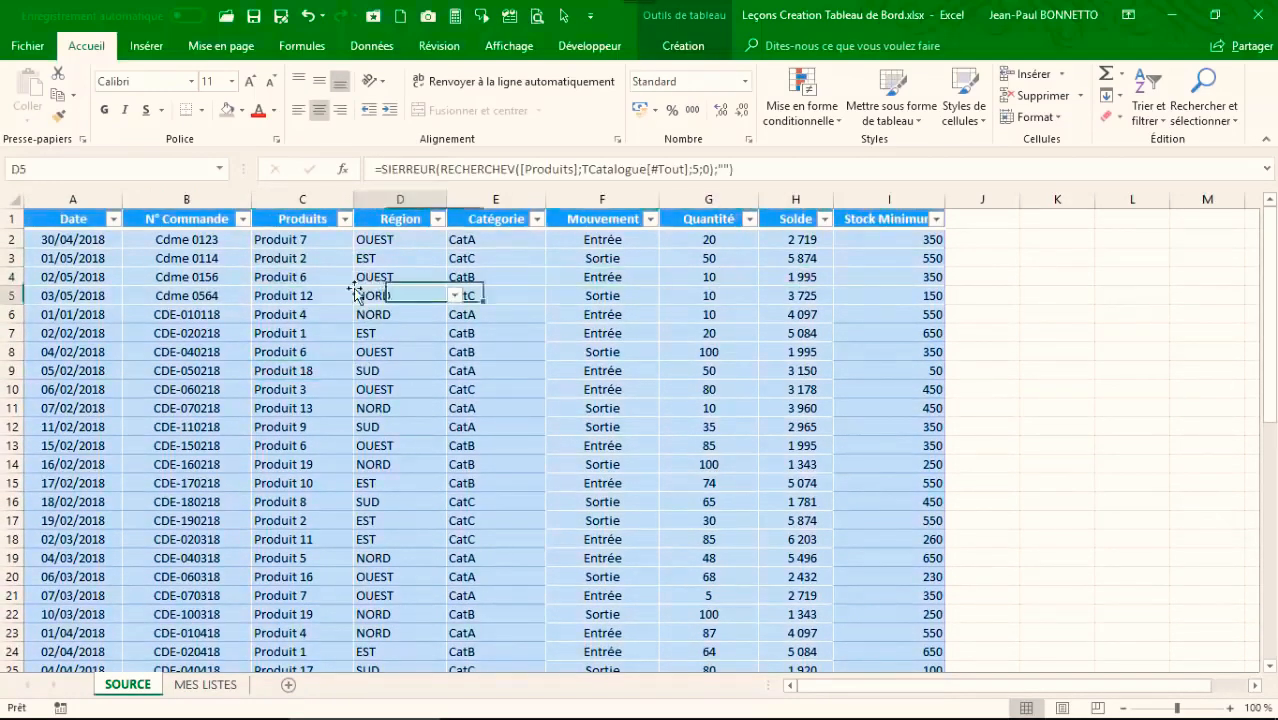
pyautogui.click(186, 295)
pyautogui.click(590, 296)
# Step: Examine the Quantité values against their Entrée or Sortie movements, then the products in the first rows
pyautogui.moveTo(707, 244); pyautogui.dragTo(726, 532)
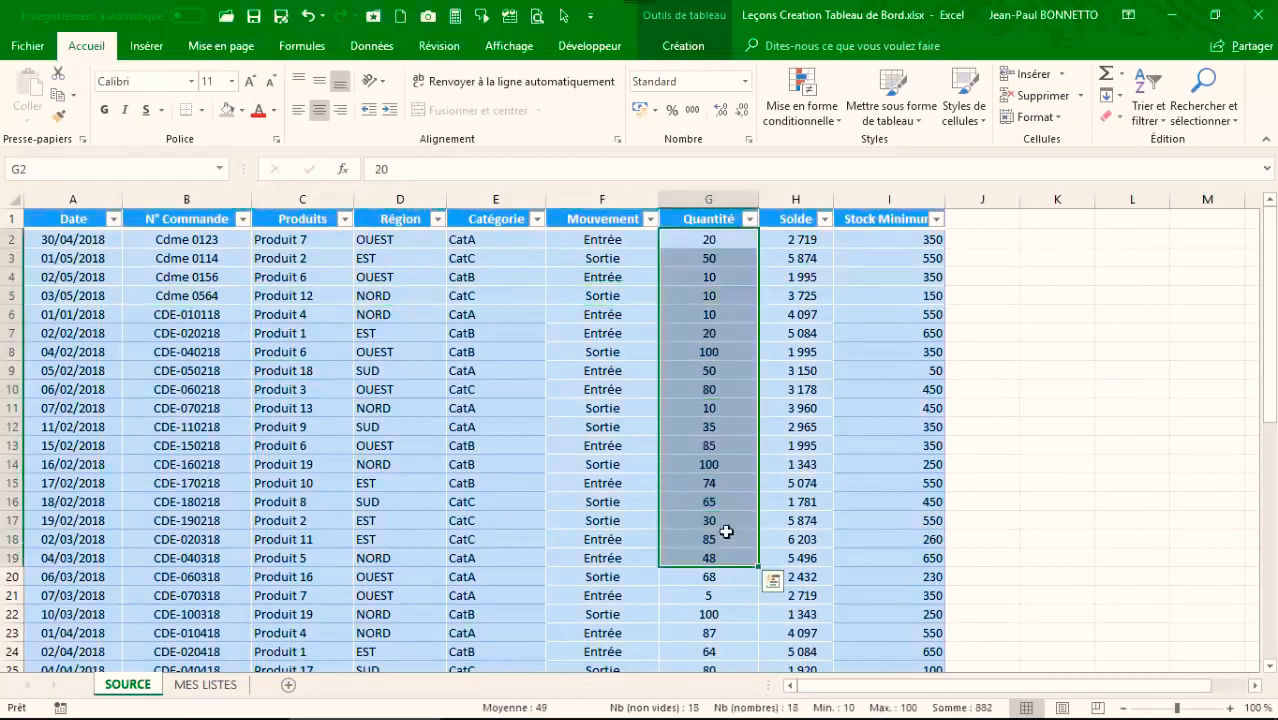
pyautogui.click(570, 275)
pyautogui.click(596, 241)
pyautogui.click(718, 254)
pyautogui.click(578, 283)
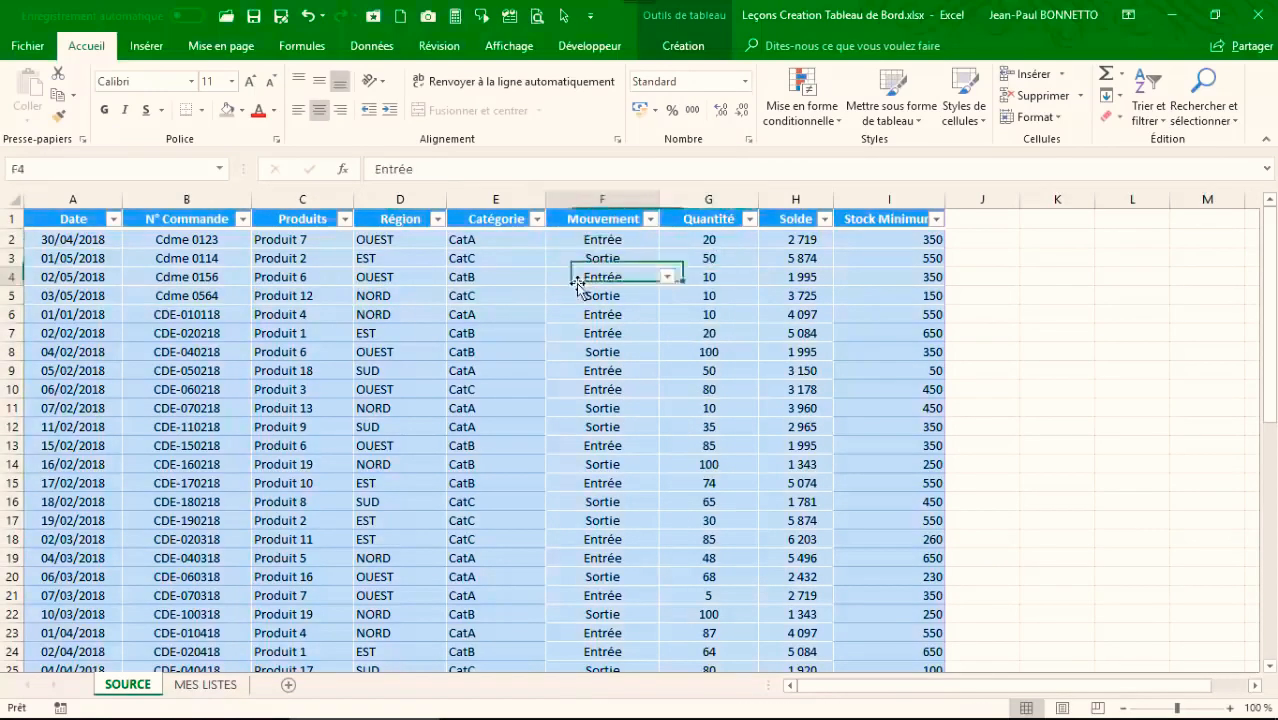
pyautogui.click(712, 258)
pyautogui.click(775, 258)
pyautogui.click(637, 296)
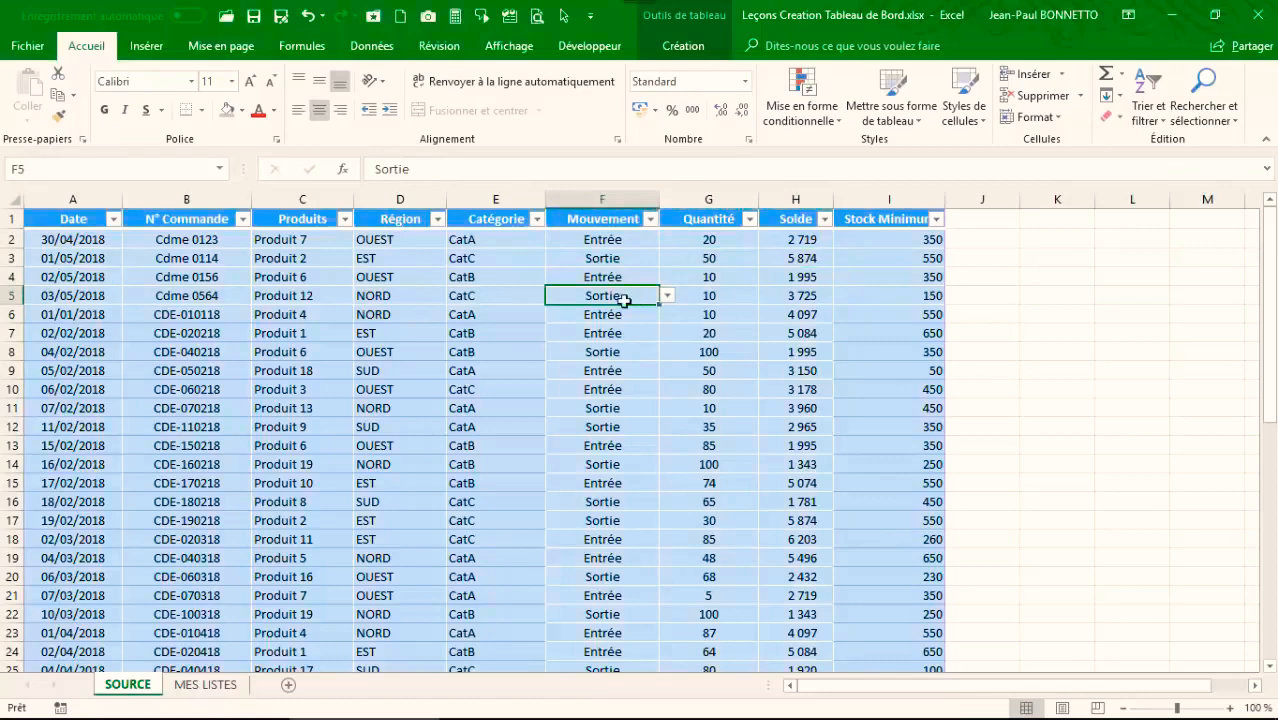
pyautogui.click(275, 260)
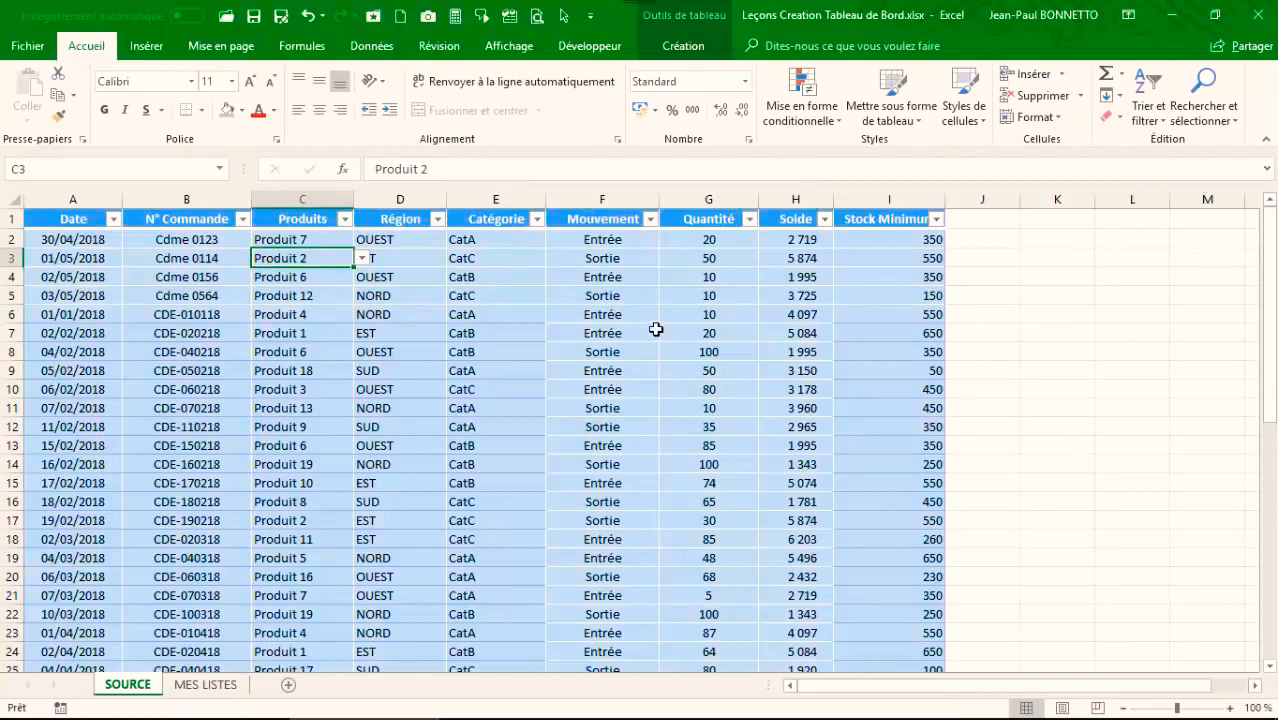
pyautogui.click(246, 352)
pyautogui.click(262, 297)
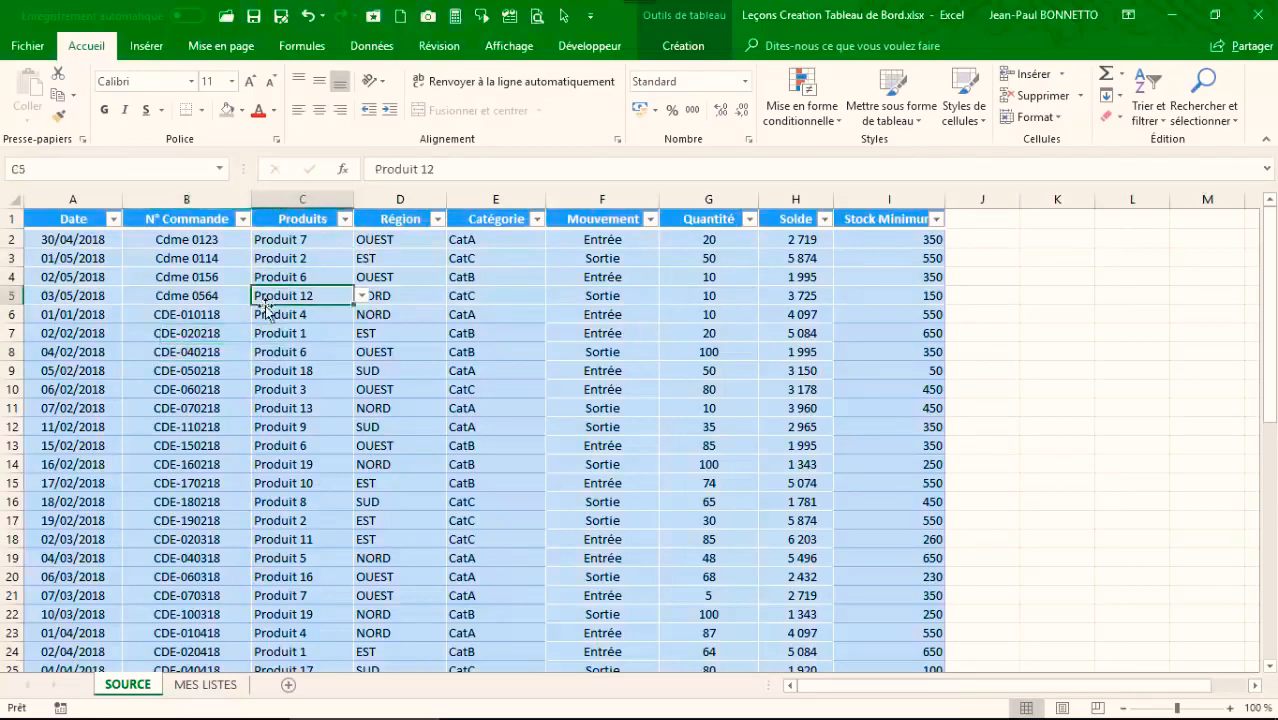
# Step: Add a new worksheet after MES LISTES and name it MES CALCULS
pyautogui.click(290, 688)
pyautogui.moveTo(208, 690); pyautogui.dragTo(322, 700)
pyautogui.click(140, 692)
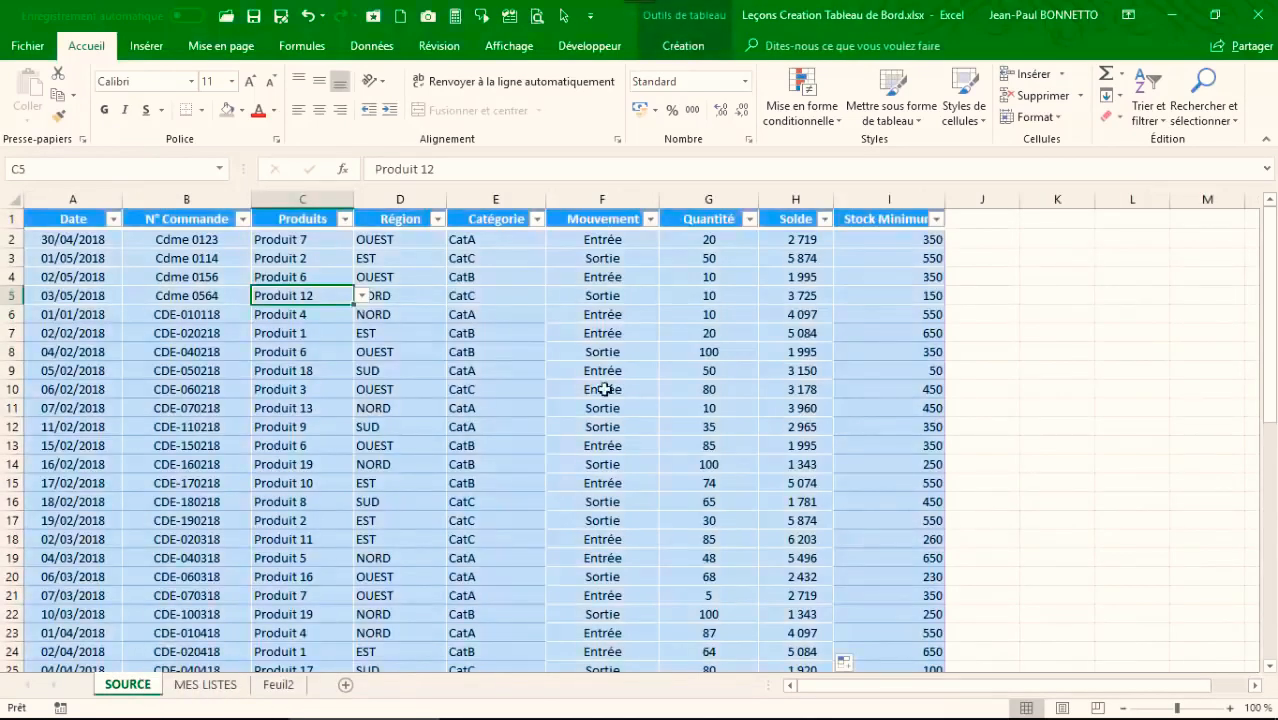
pyautogui.click(1059, 301)
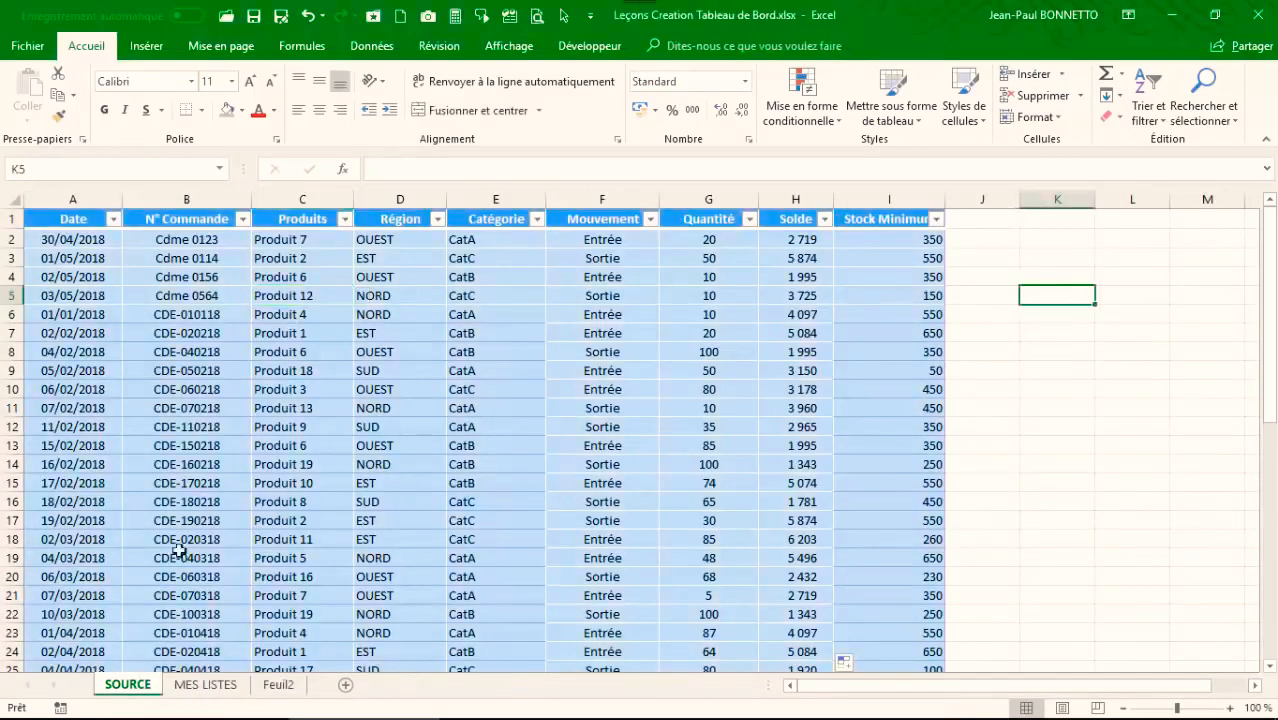
pyautogui.click(277, 684)
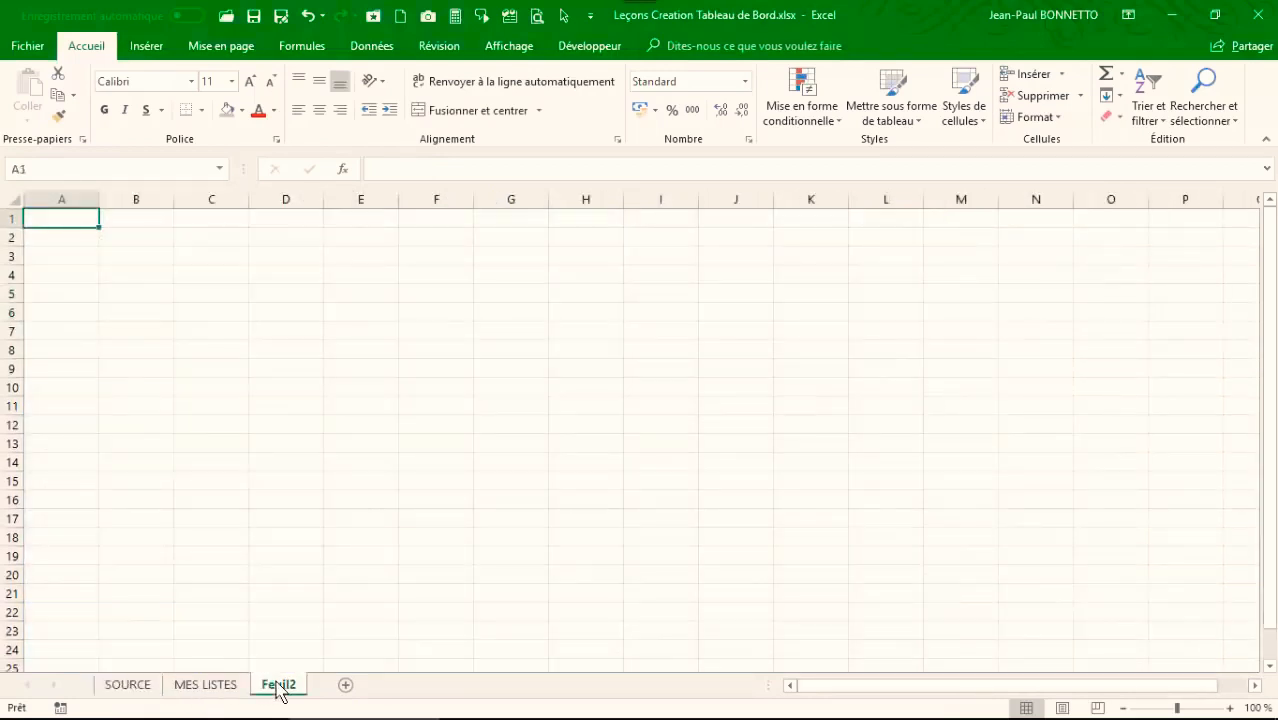
pyautogui.write('MES ')
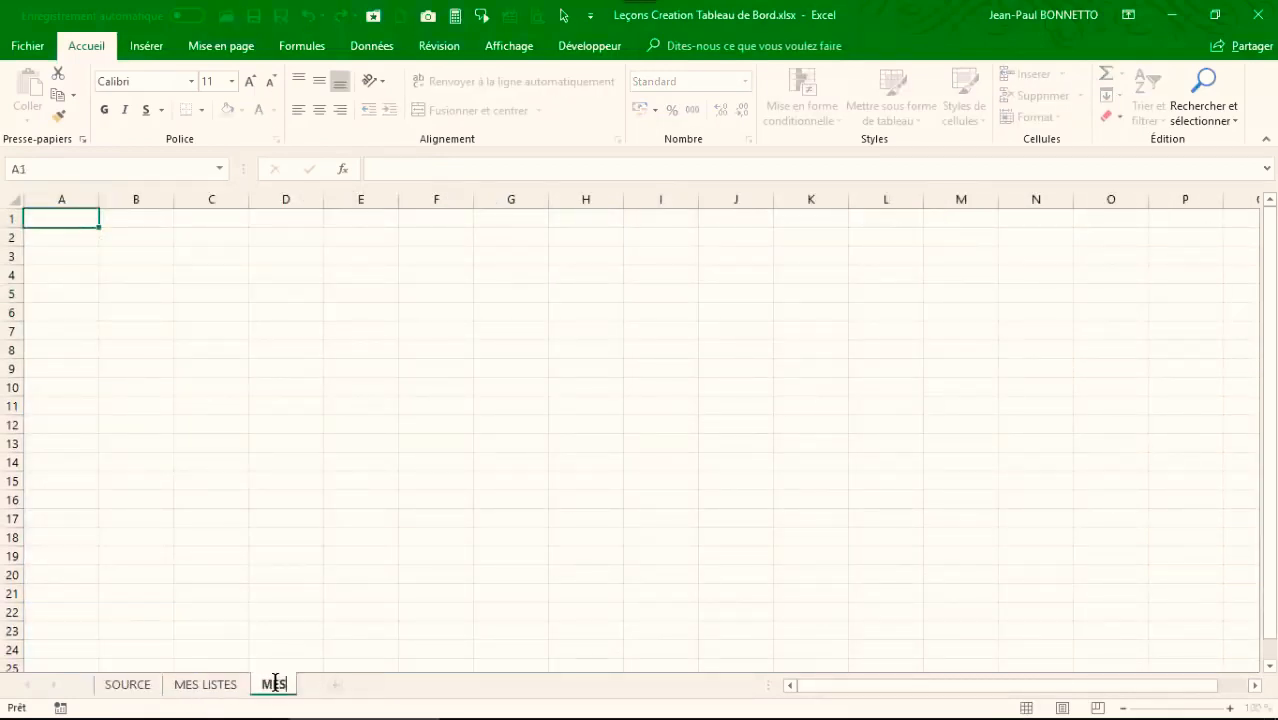
pyautogui.write('CALCULS')
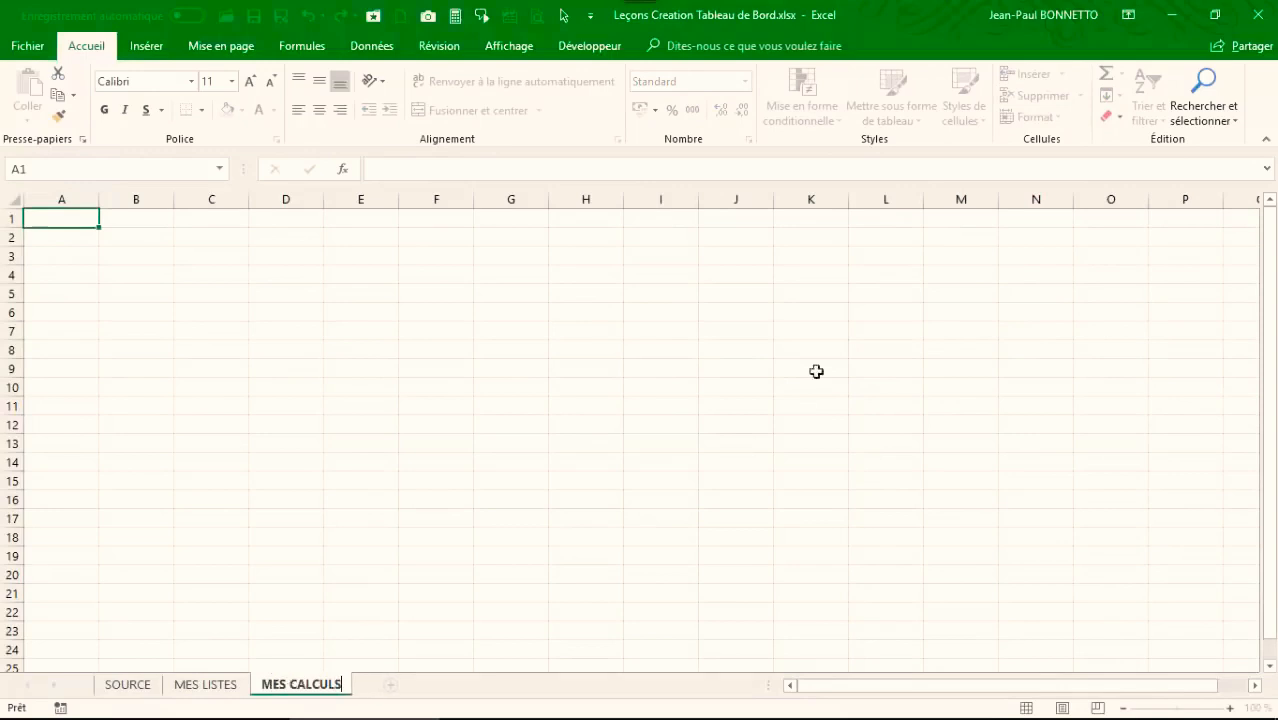
pyautogui.click(544, 341)
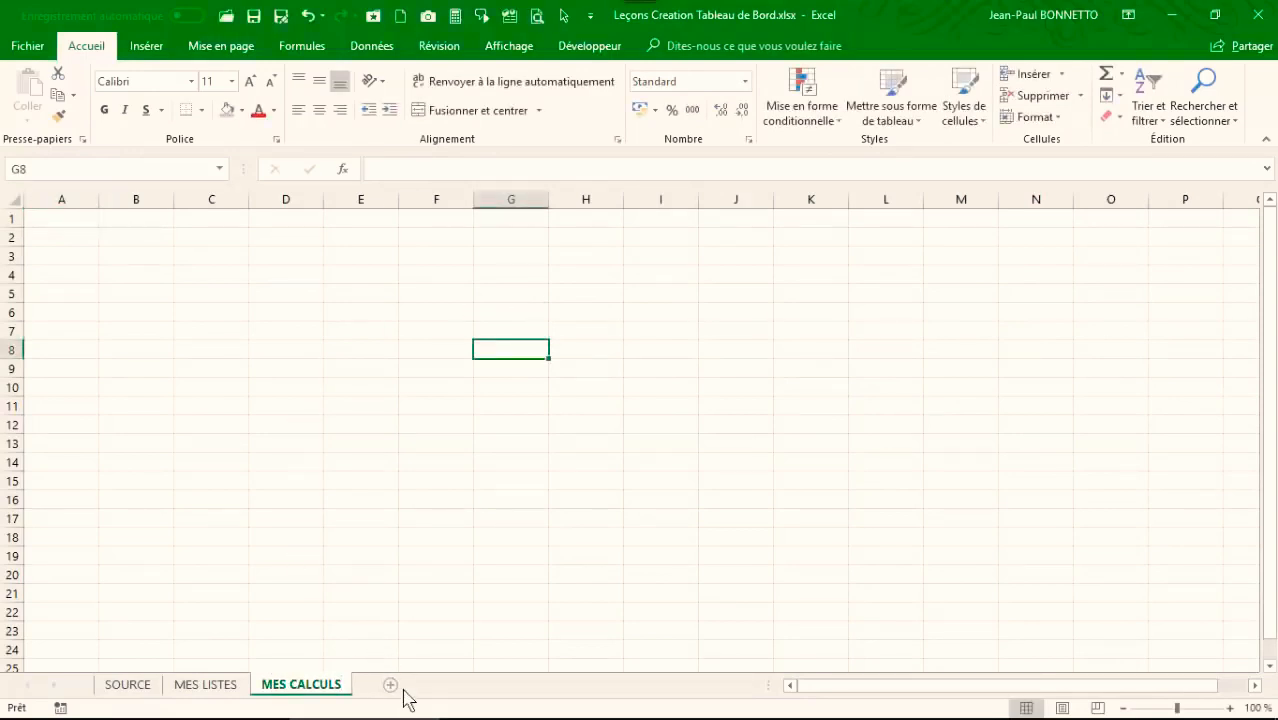
# Step: Review the SOURCE sheet and the product list on MES LISTES, including its initial balances, security stocks and regions
pyautogui.click(125, 686)
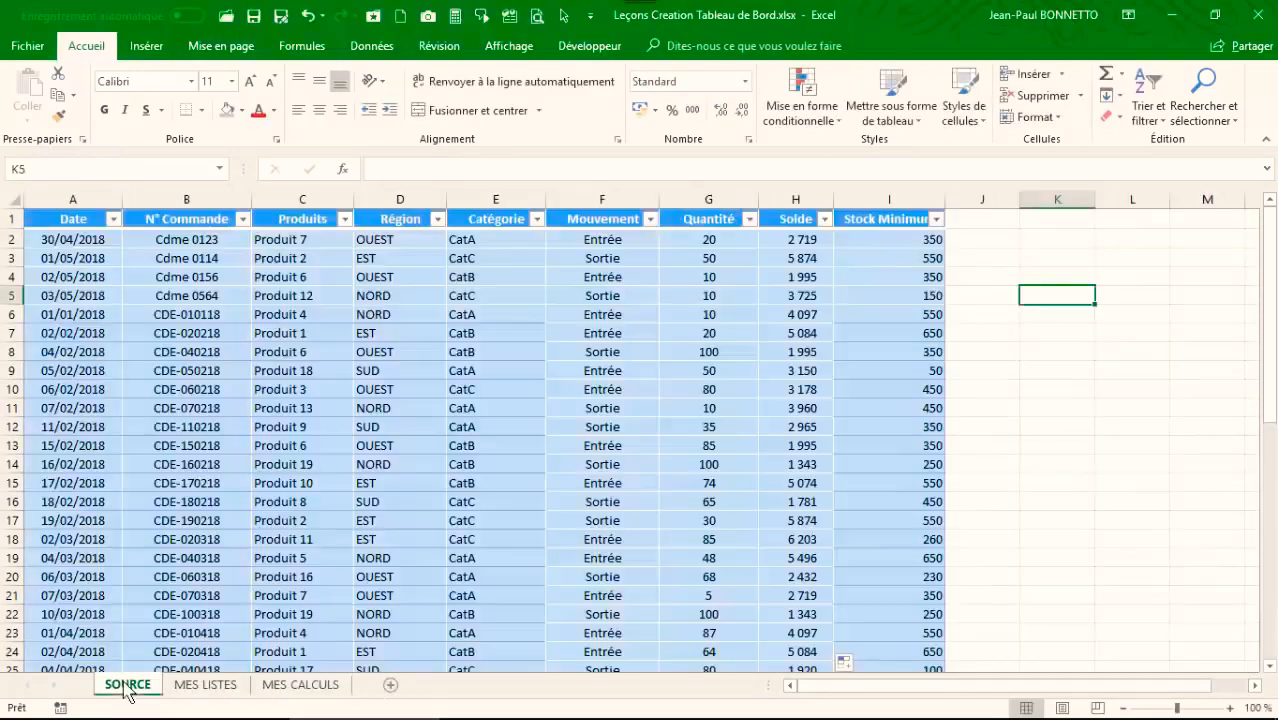
pyautogui.click(205, 686)
pyautogui.click(308, 402)
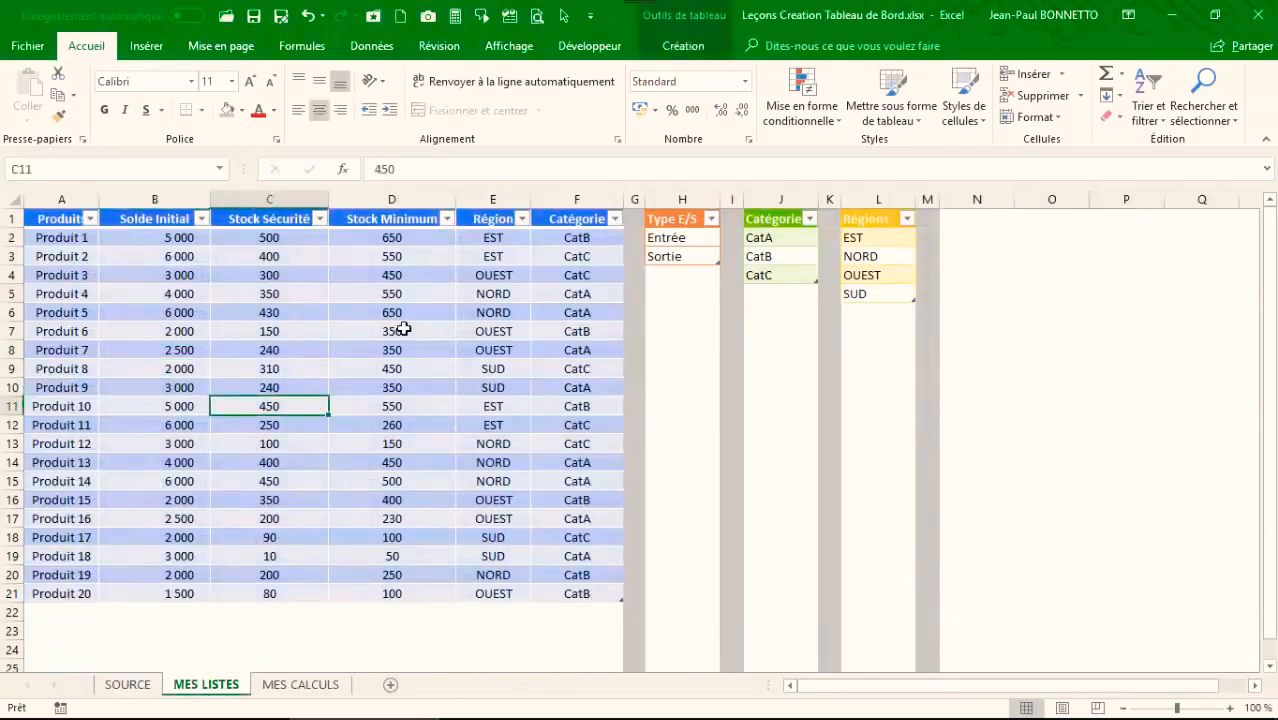
pyautogui.click(504, 289)
pyautogui.moveTo(248, 278); pyautogui.dragTo(300, 297)
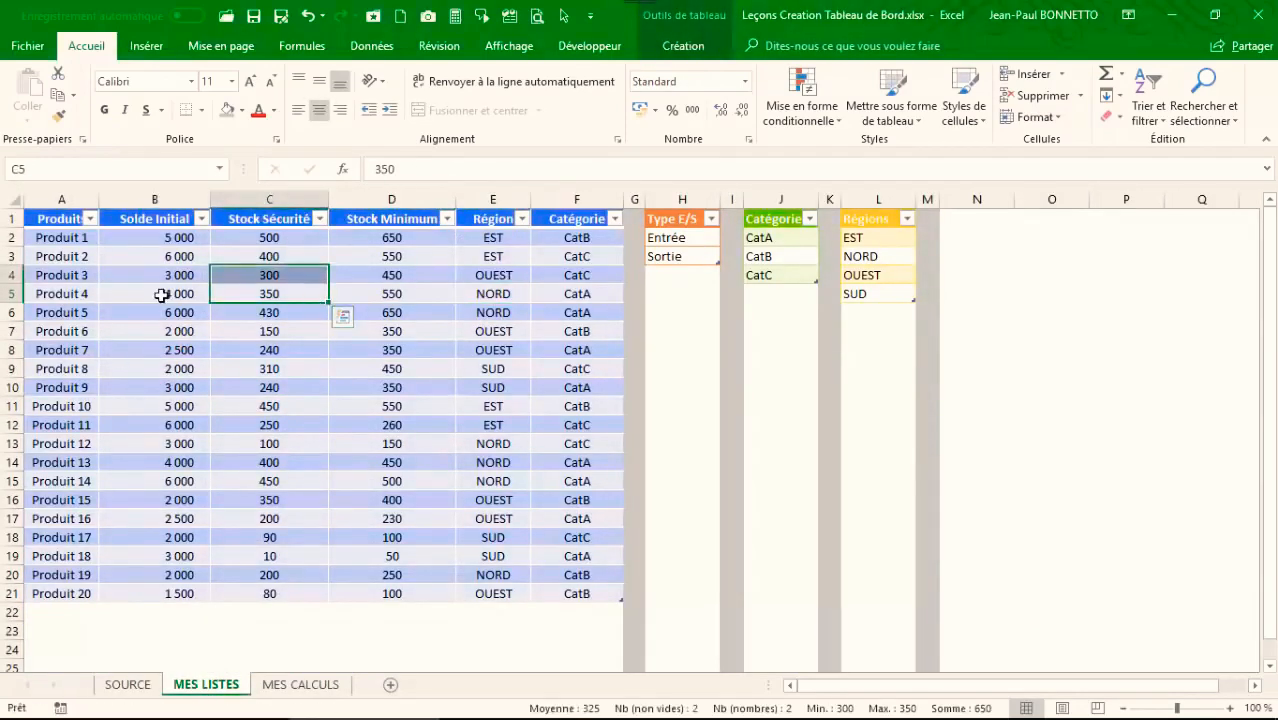
pyautogui.click(175, 274)
pyautogui.click(185, 293)
pyautogui.click(493, 218)
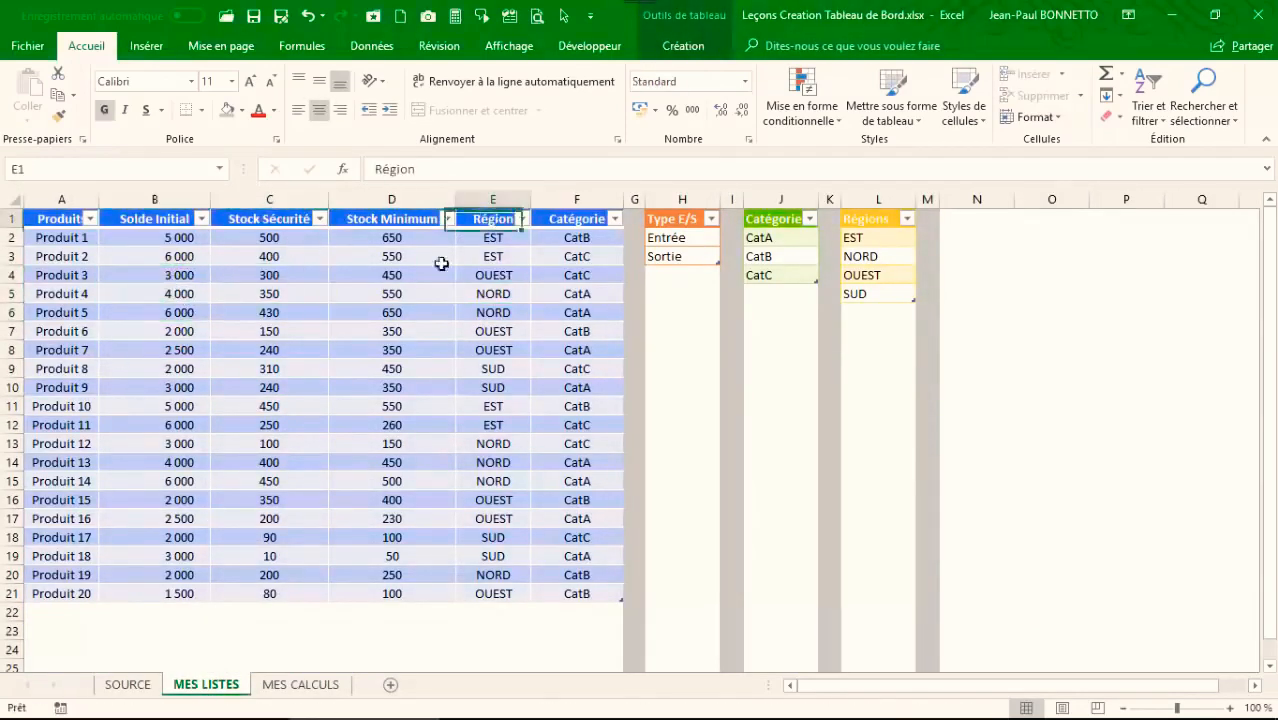
pyautogui.click(466, 326)
# Step: Return to the SOURCE sheet and examine the Solde formulas in H3 and H2 and the products they refer to
pyautogui.click(128, 686)
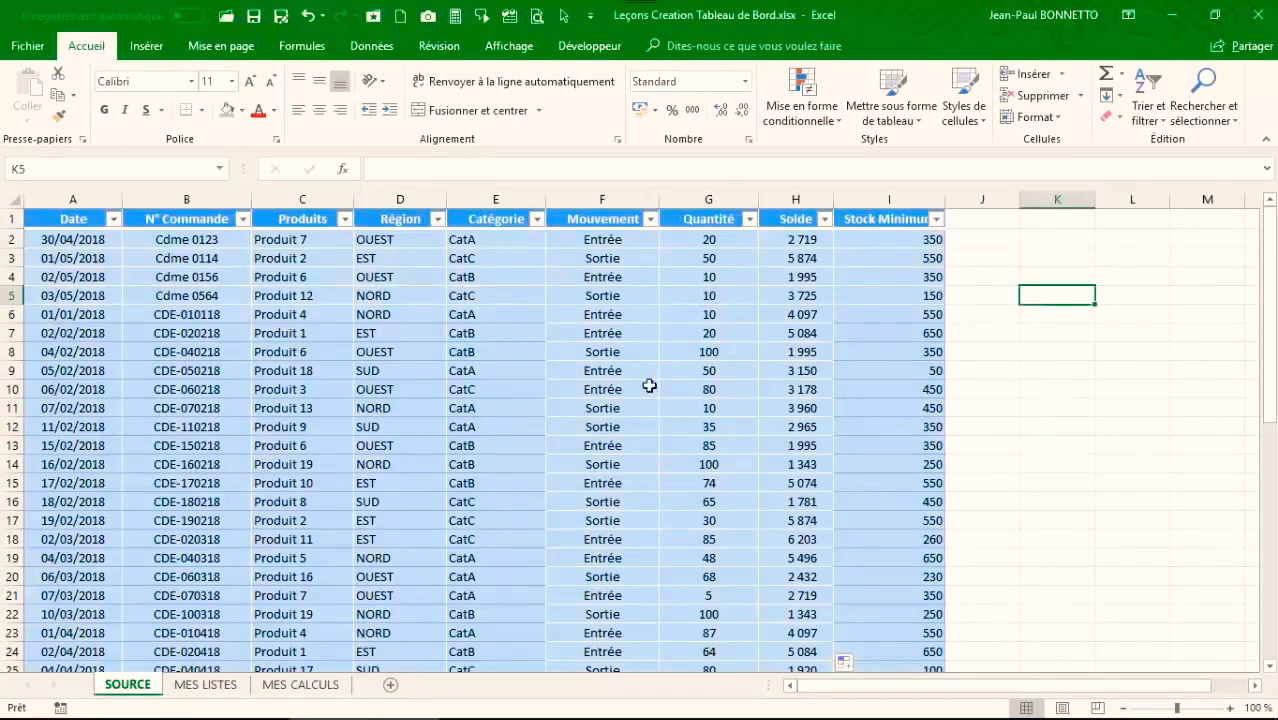
pyautogui.click(793, 258)
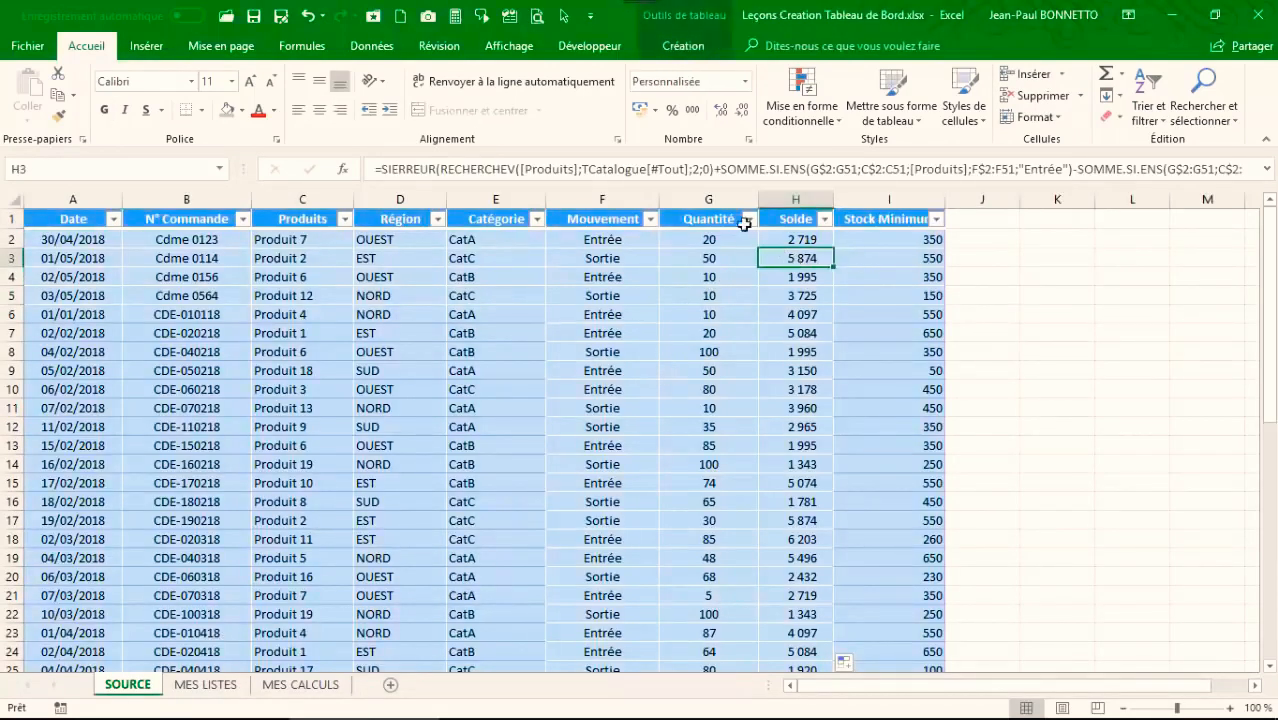
pyautogui.click(805, 239)
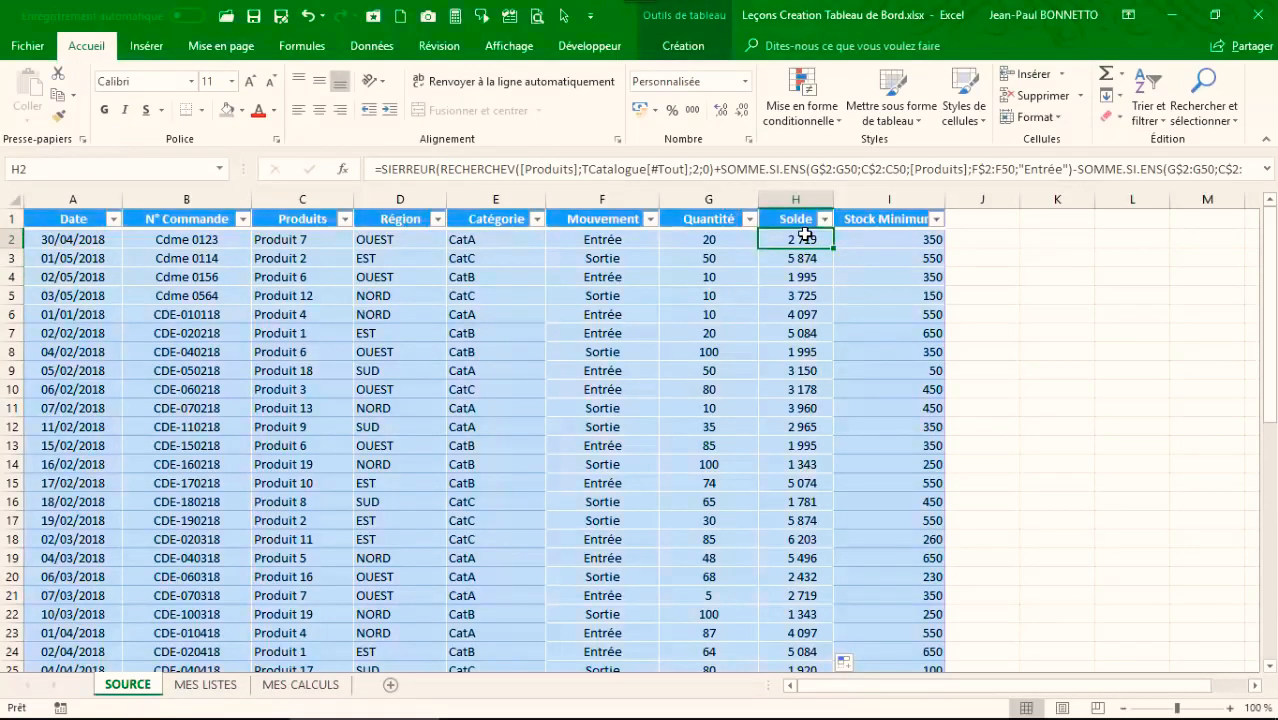
pyautogui.scroll(-11, 800, 258)
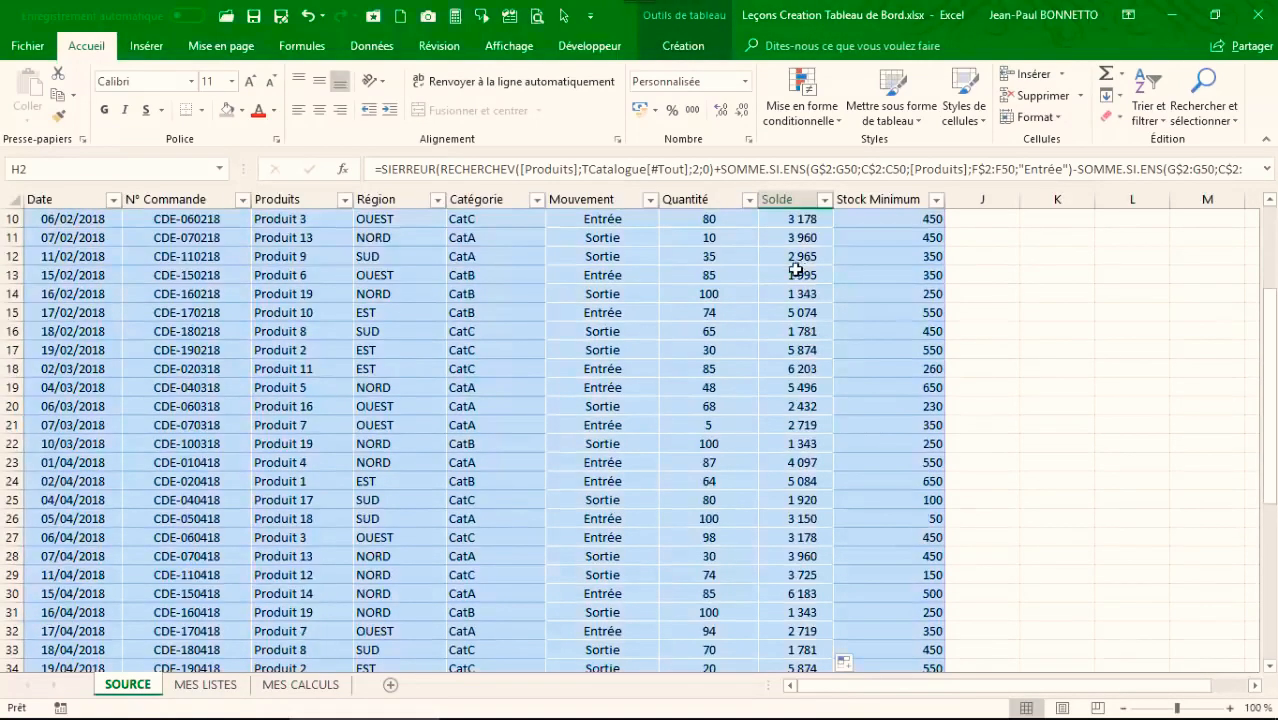
pyautogui.scroll(11, 776, 270)
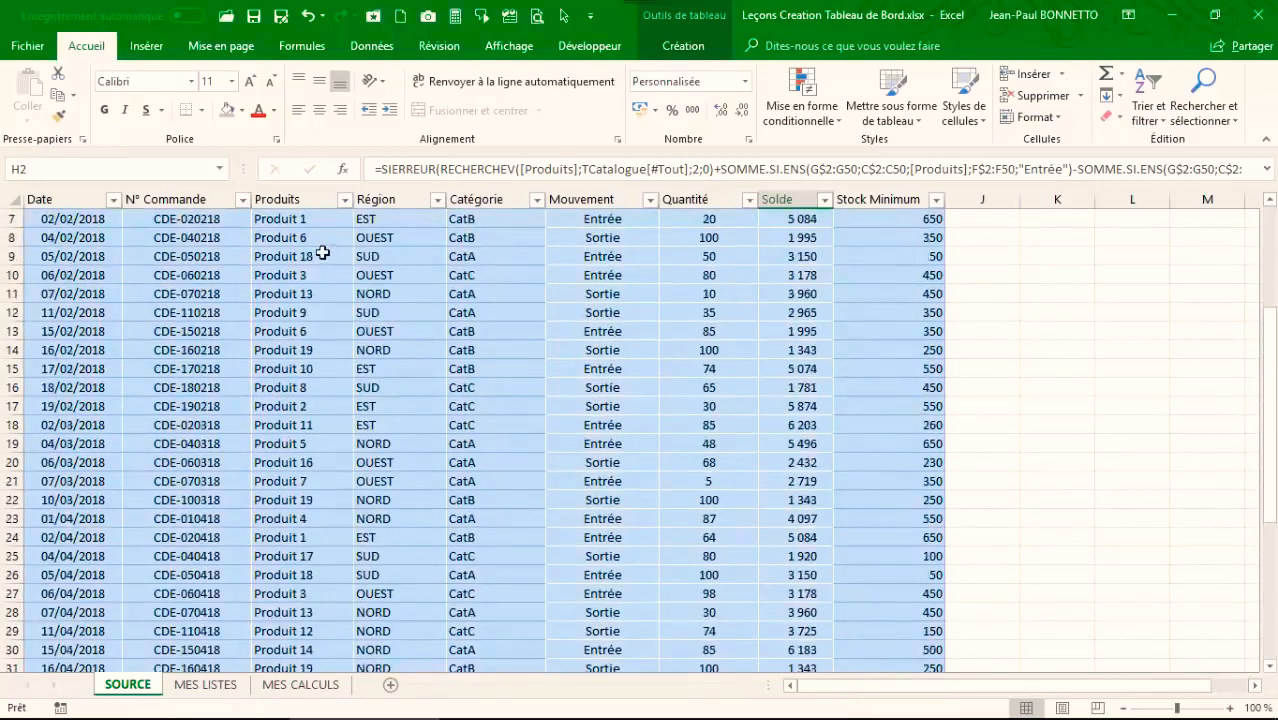
pyautogui.click(290, 310)
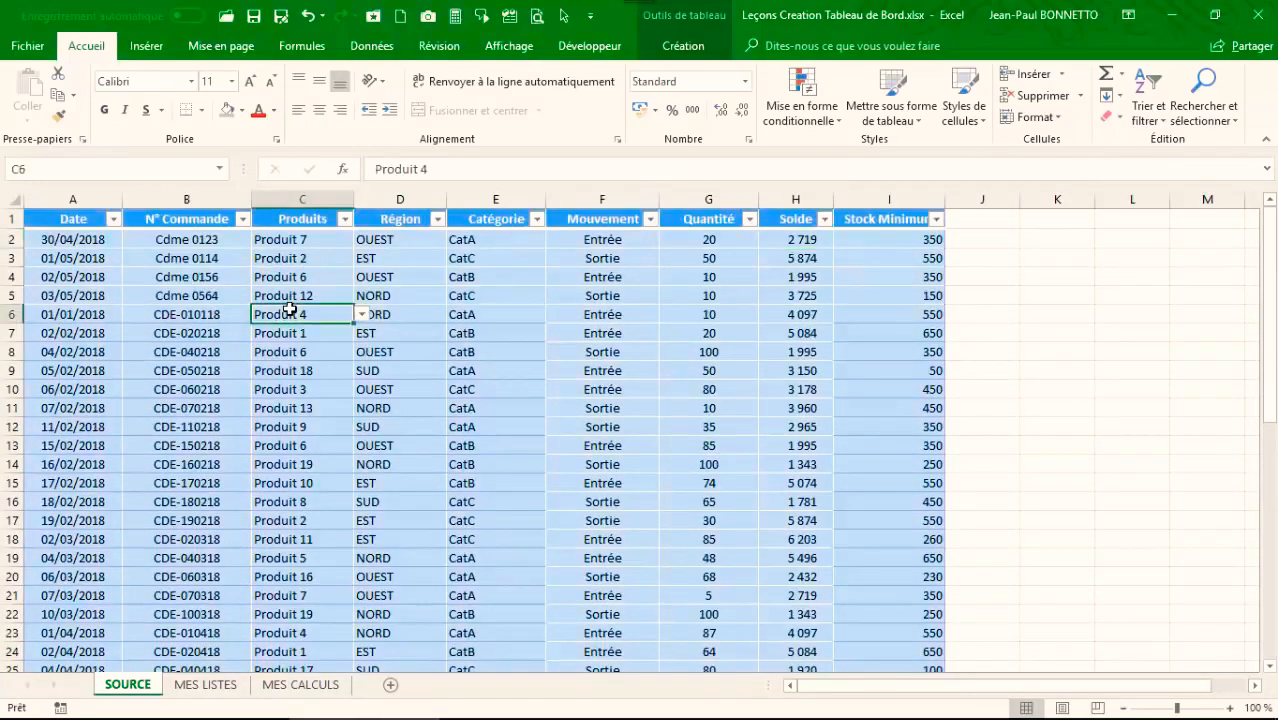
pyautogui.click(287, 277)
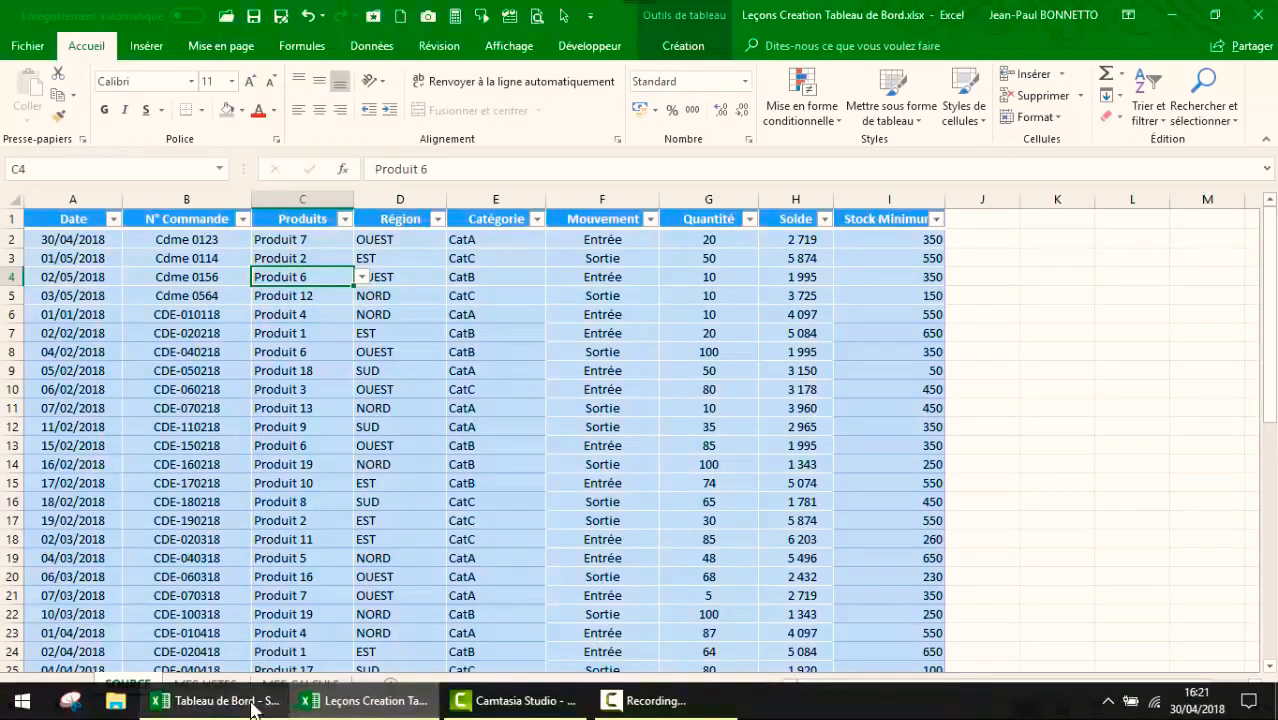
# Step: Switch to the workbook Tableau de Bord - Suivi de Stock(V3).xlsx and open its stock-tracking dashboard
pyautogui.click(215, 700)
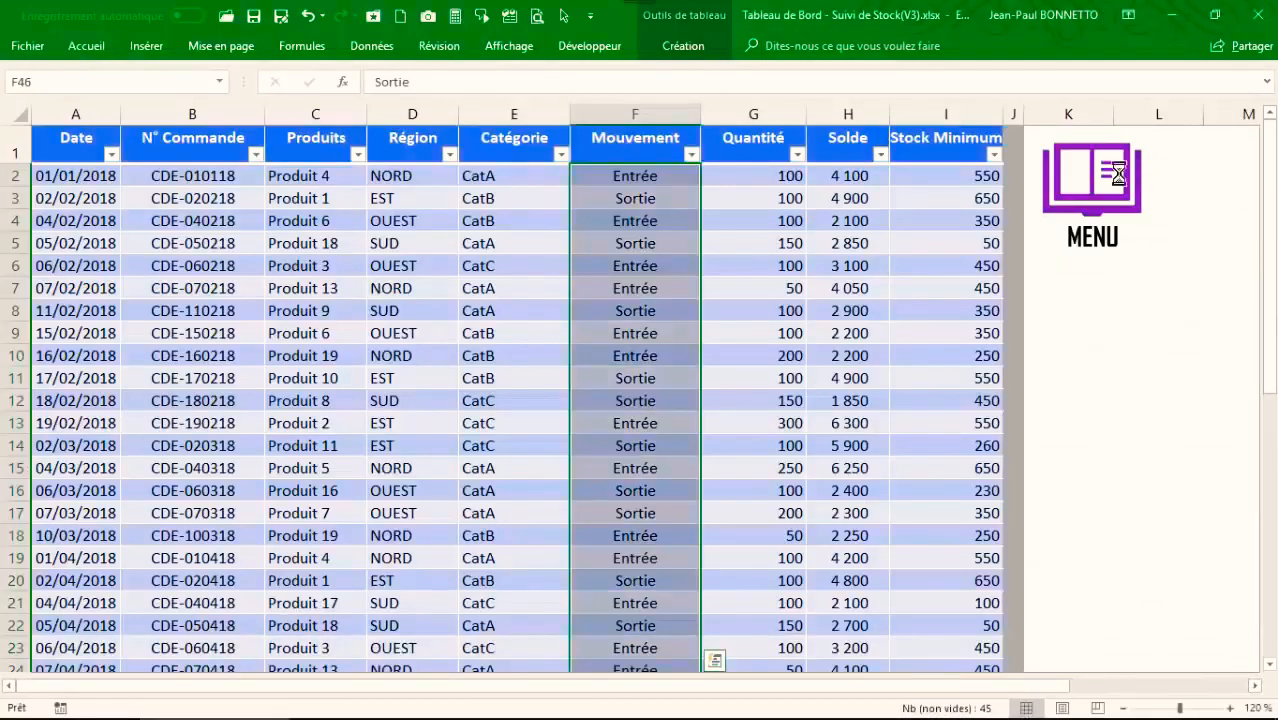
pyautogui.click(1112, 168)
pyautogui.click(404, 383)
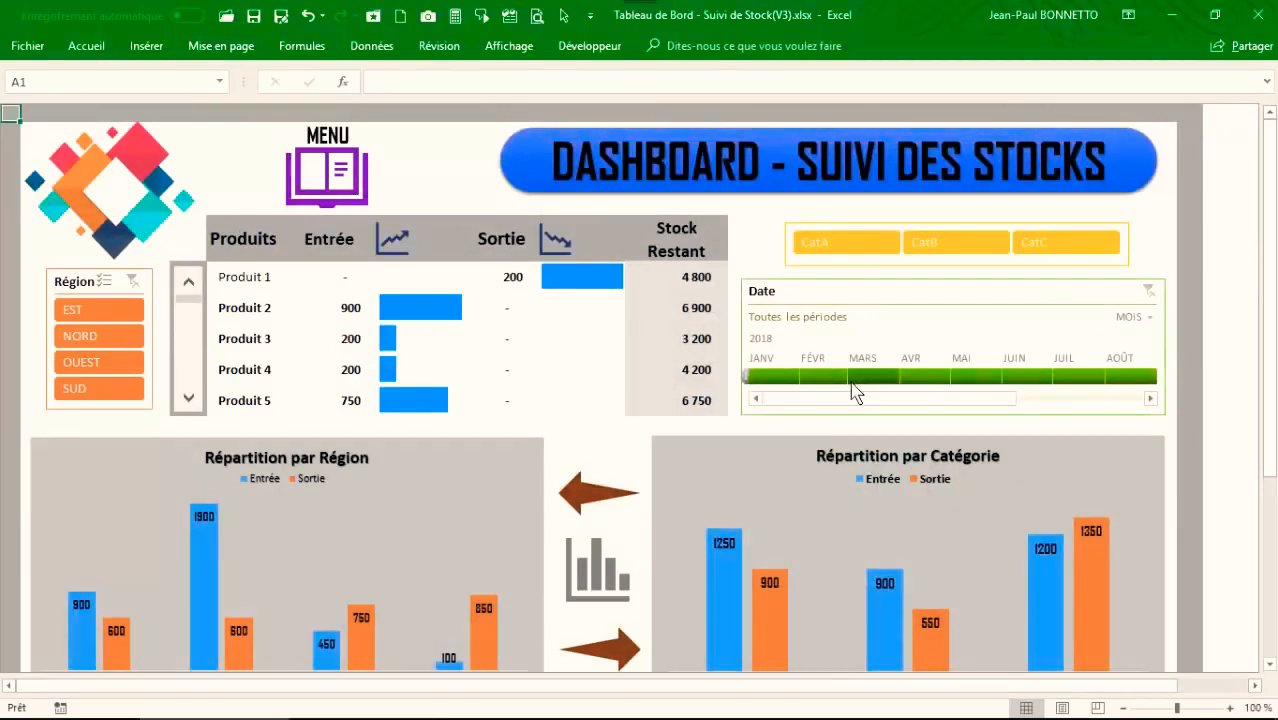
# Step: Examine the formulas behind the dashboard's Produits, Entrée and Sortie columns
pyautogui.click(261, 277)
pyautogui.moveTo(255, 369); pyautogui.dragTo(262, 405)
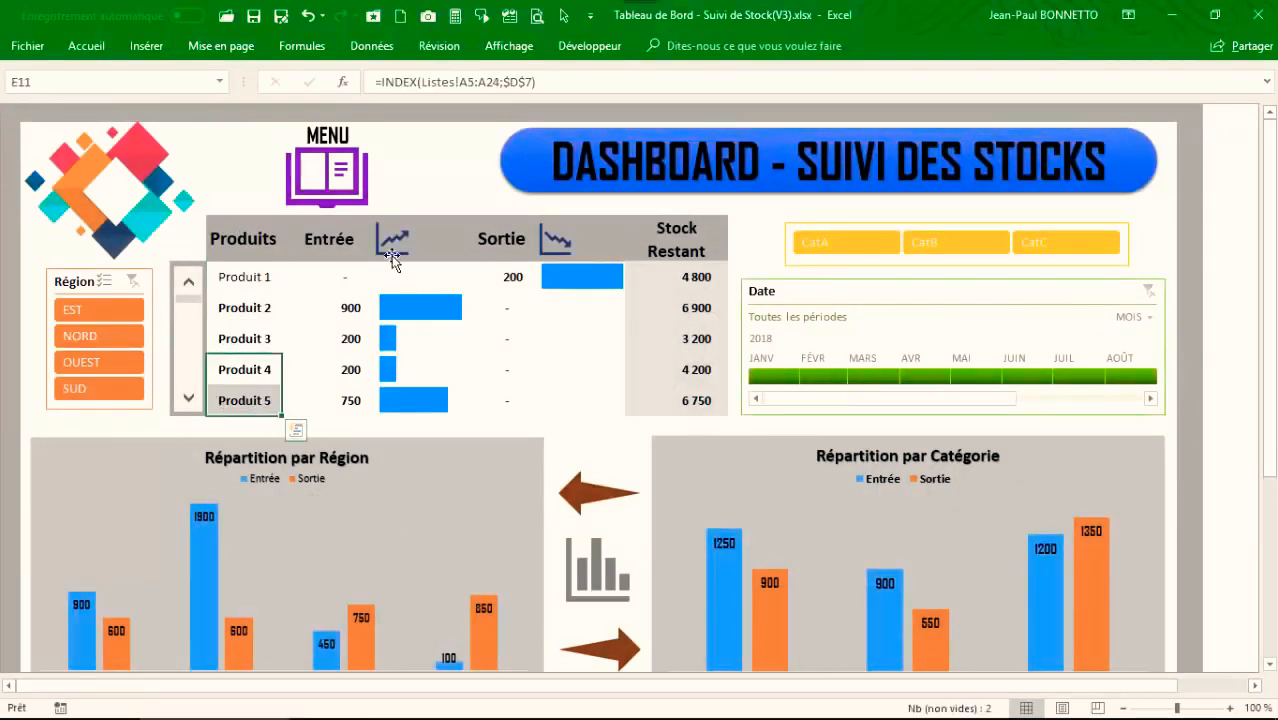
pyautogui.click(339, 283)
pyautogui.click(350, 368)
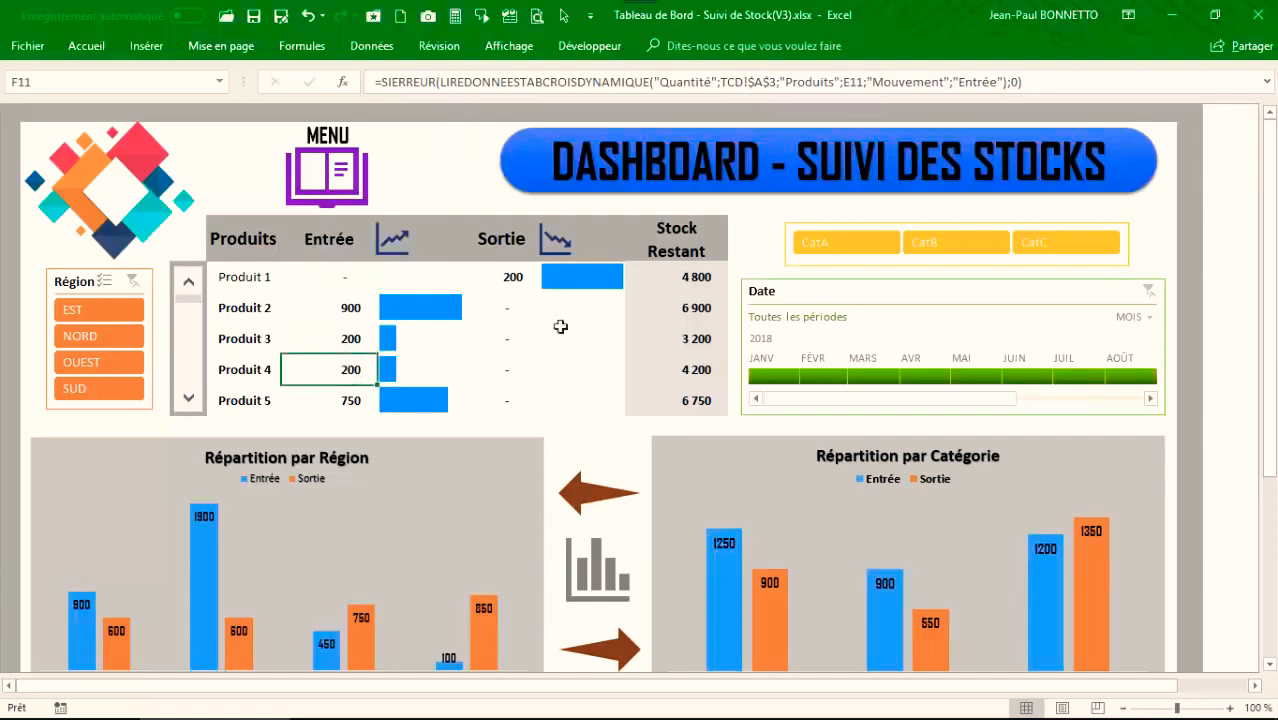
pyautogui.click(510, 280)
pyautogui.click(505, 338)
pyautogui.click(504, 372)
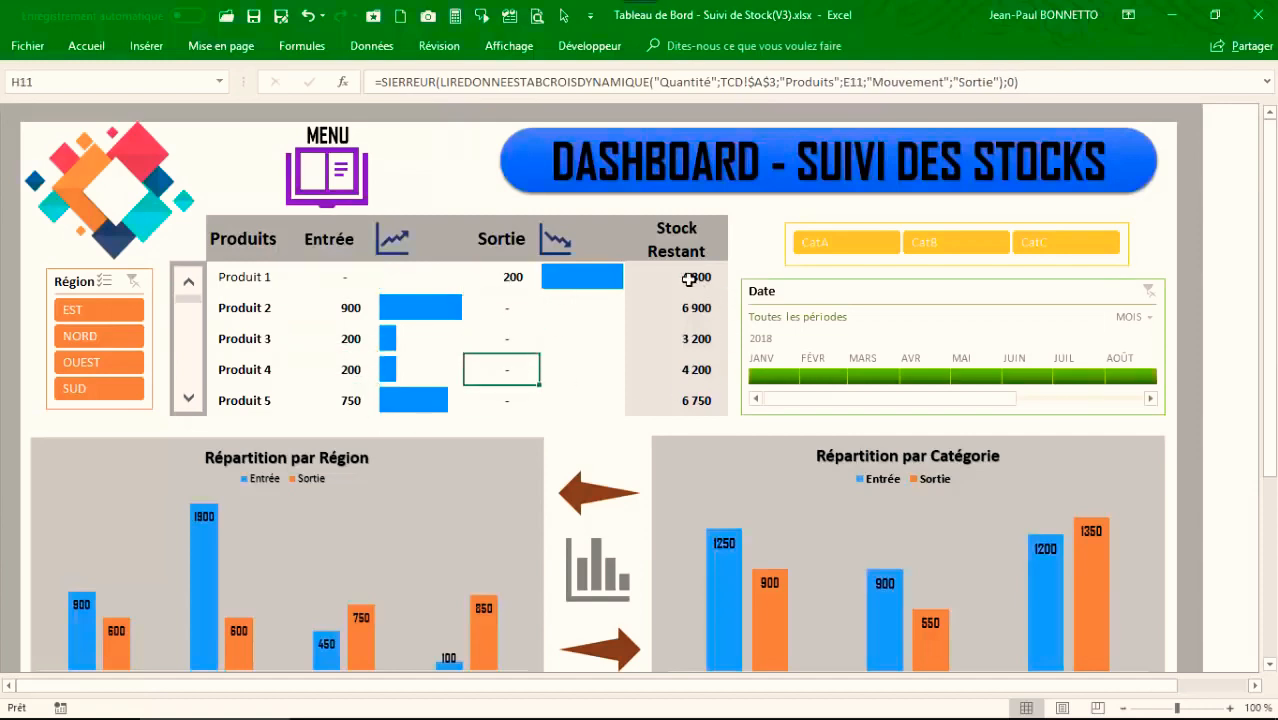
# Step: Examine the Stock Restant formulas for the listed products, ending on the one for Produit 1 in J8
pyautogui.moveTo(689, 279); pyautogui.dragTo(720, 403)
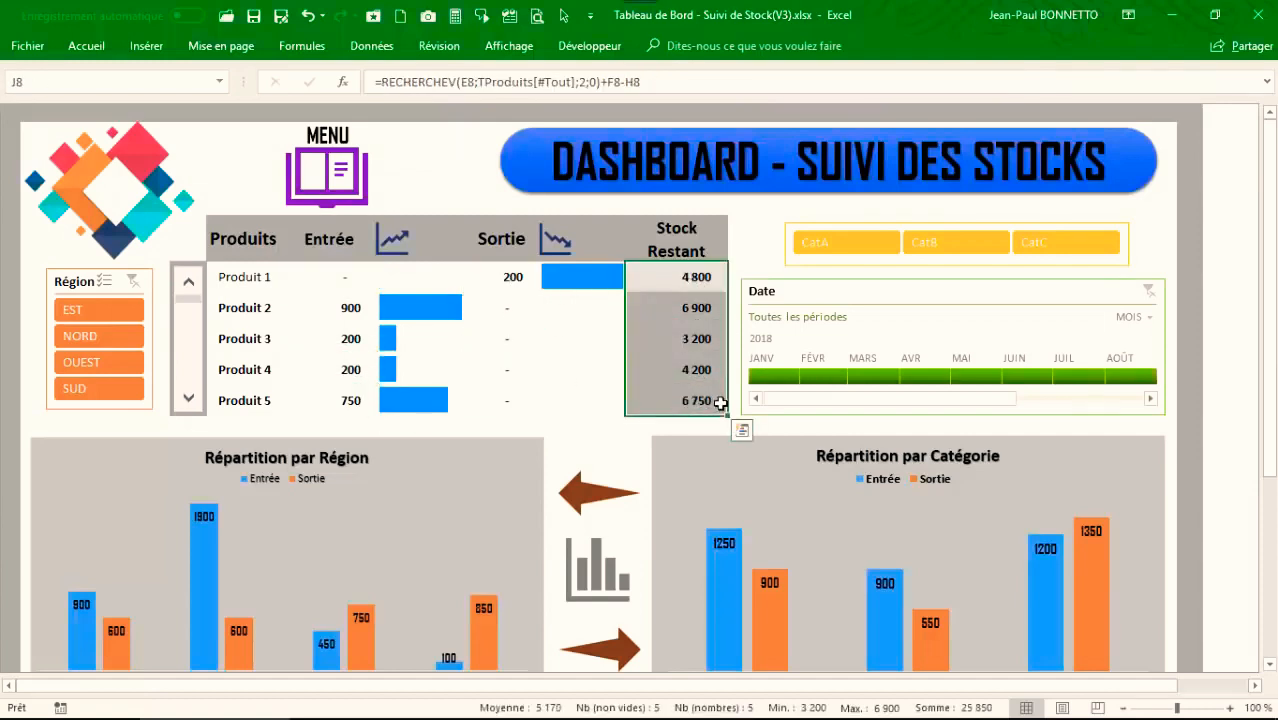
pyautogui.click(692, 330)
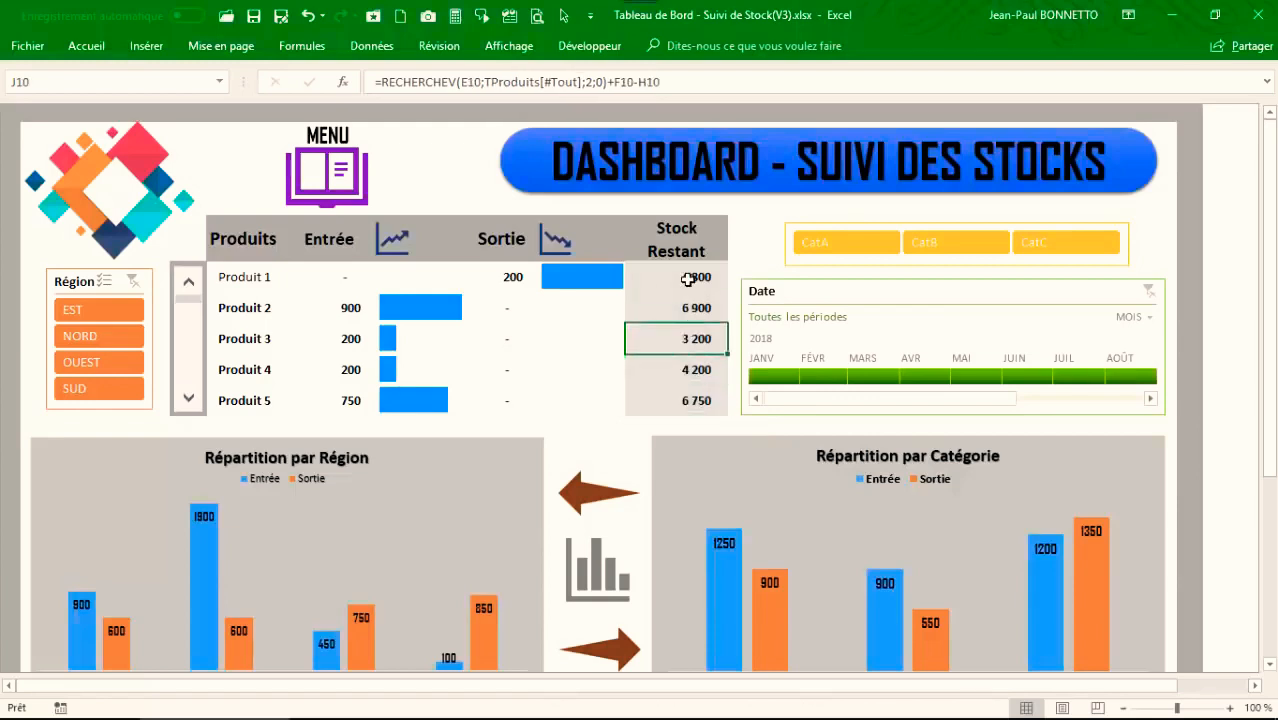
pyautogui.press('Up')
pyautogui.press('Up')
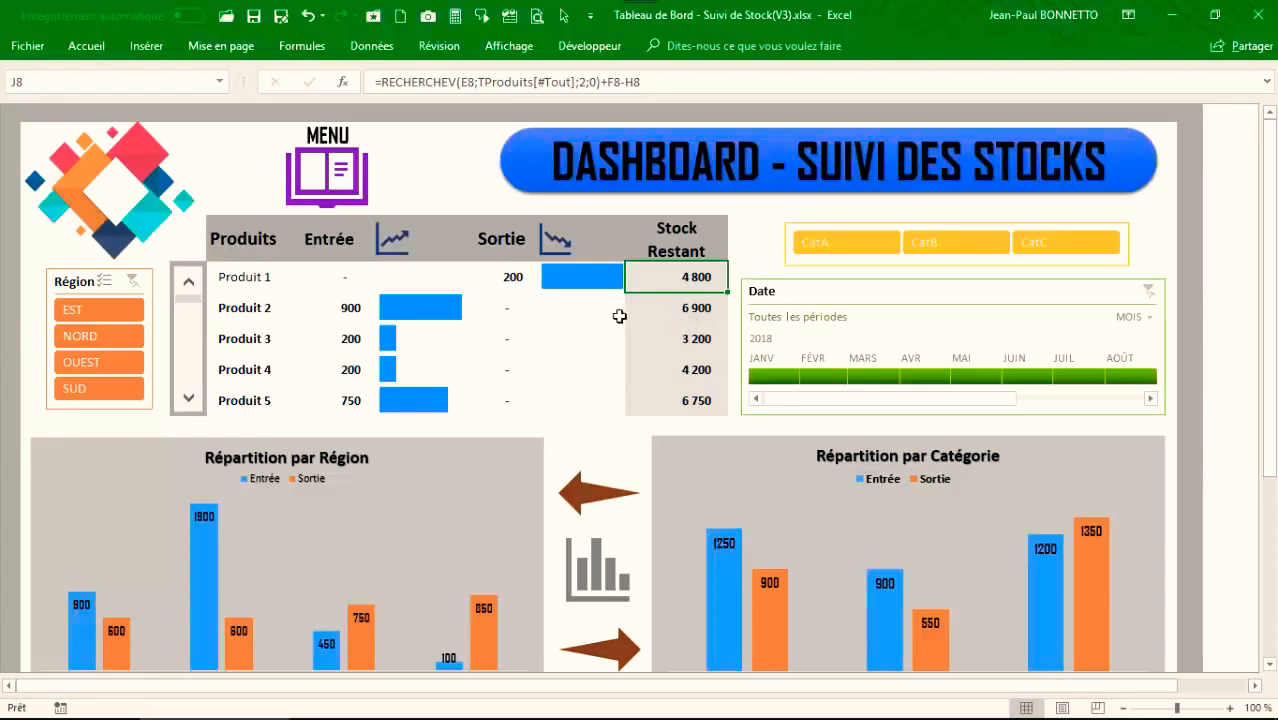
# Step: Check the Produit 1 formula in E8, then return to the SOURCE sheet of Leçons Creation Tableau de Bord.xlsx
pyautogui.click(237, 276)
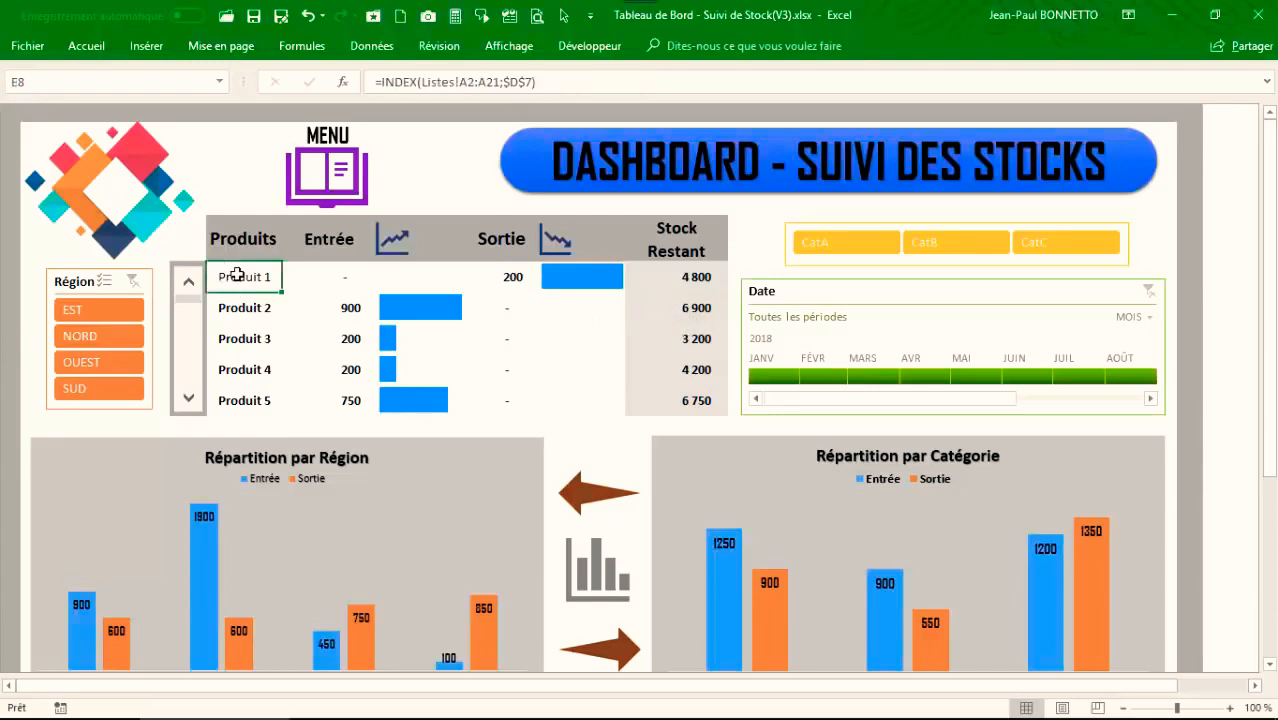
pyautogui.moveTo(172, 716)
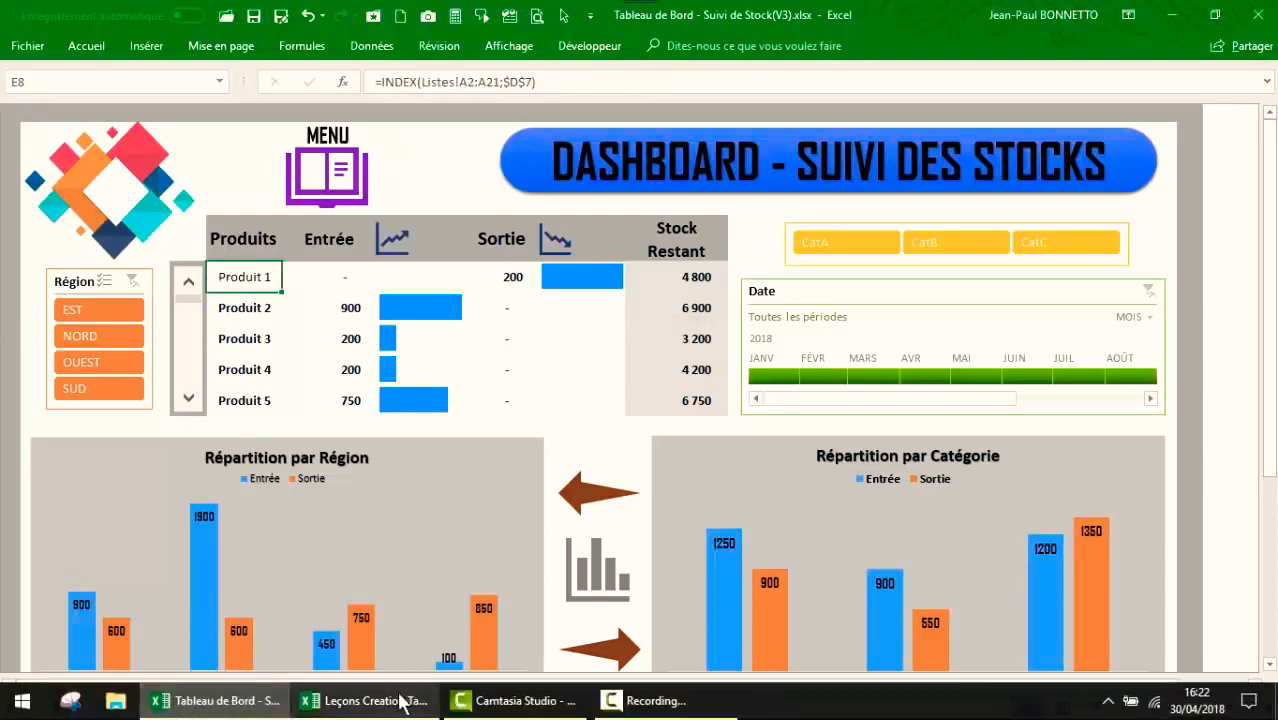
pyautogui.click(365, 700)
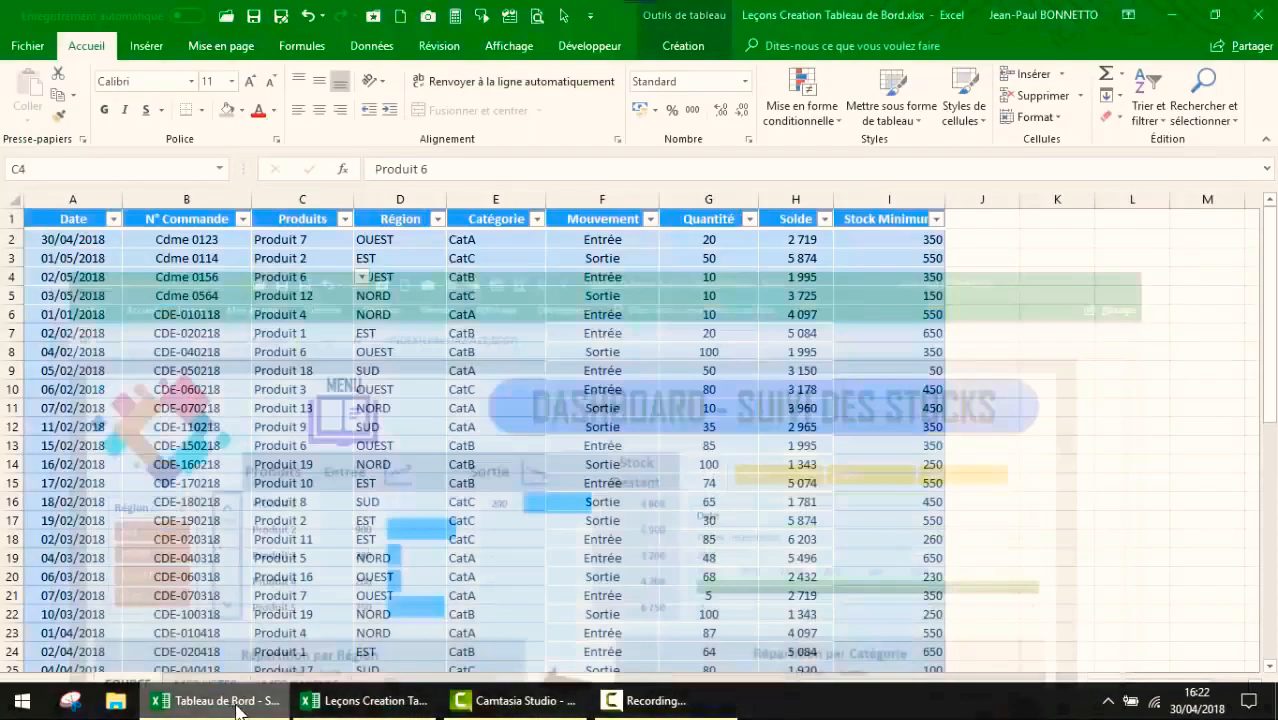
pyautogui.click(218, 358)
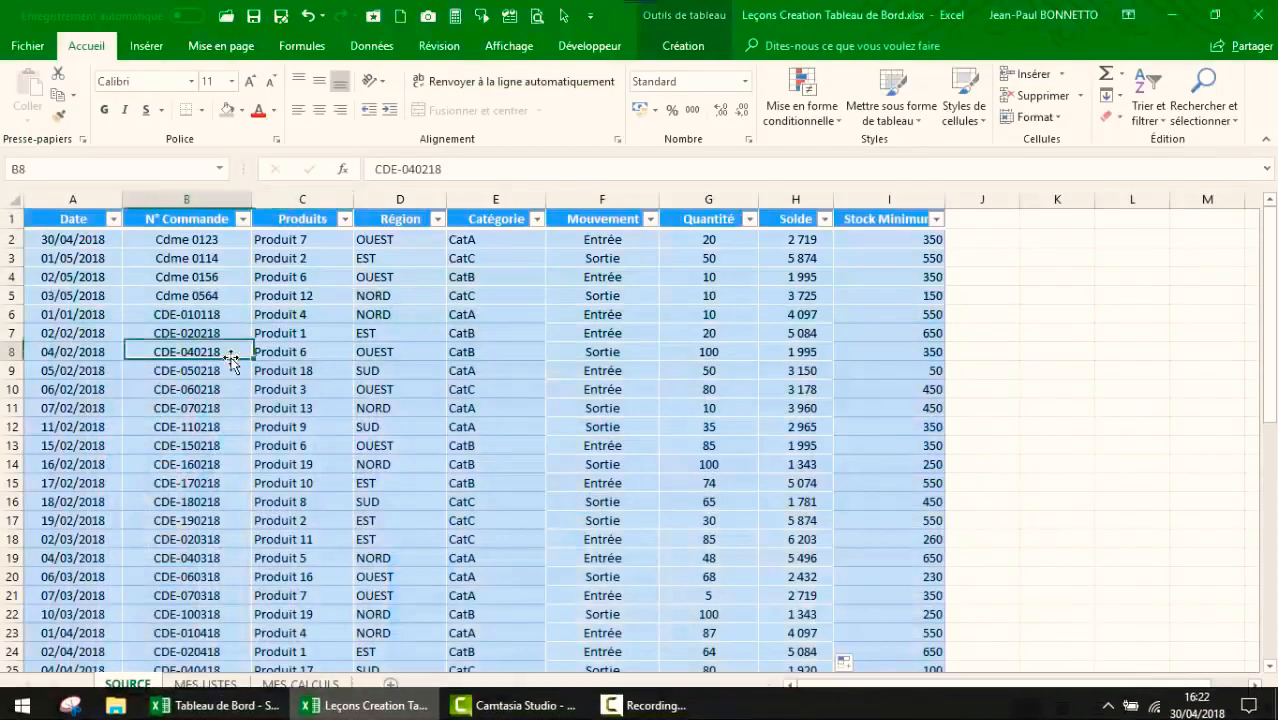
pyautogui.click(181, 292)
pyautogui.click(205, 261)
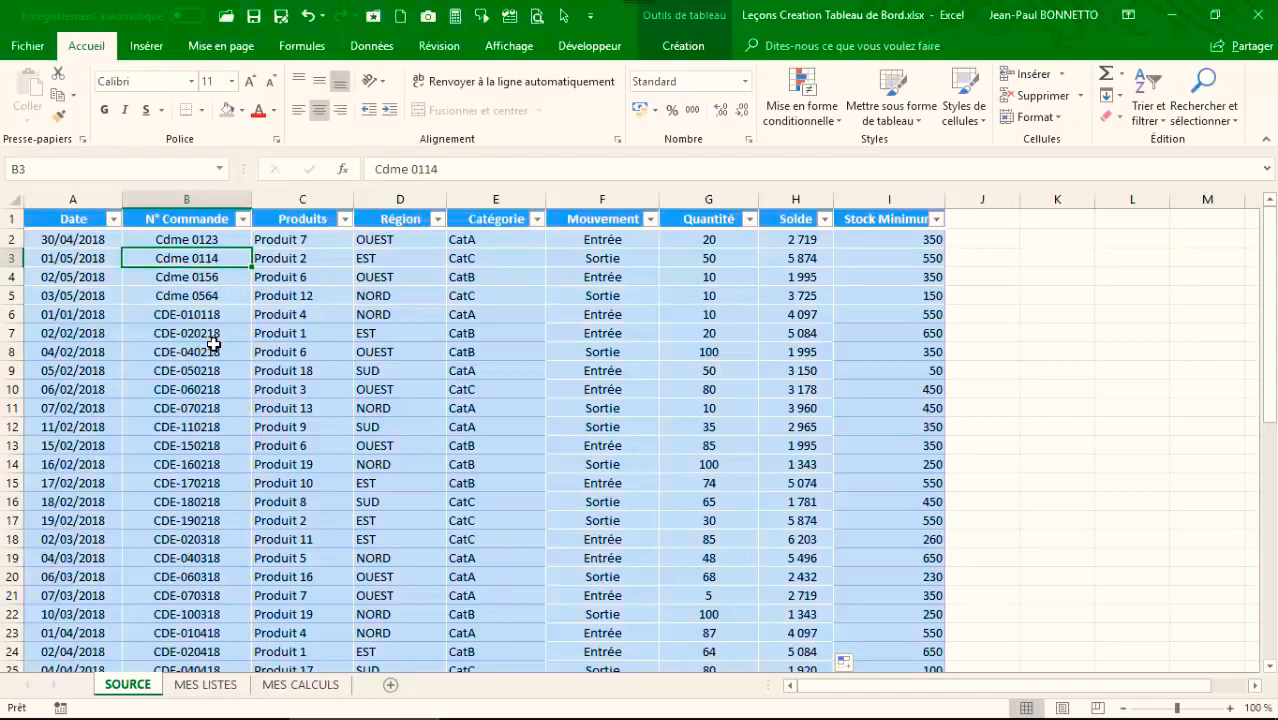
# Step: Insert a pivot table based on the TSource table, placed at cell A1 of the existing MES CALCULS sheet
pyautogui.click(187, 295)
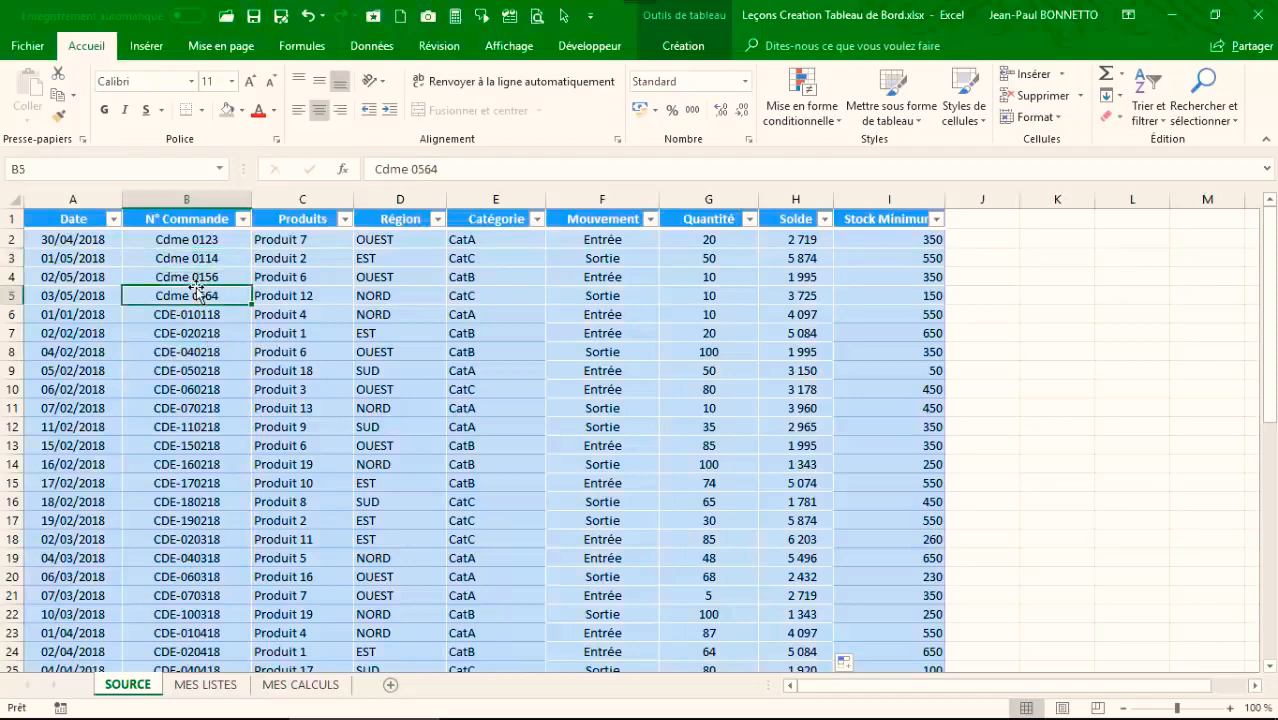
pyautogui.click(146, 46)
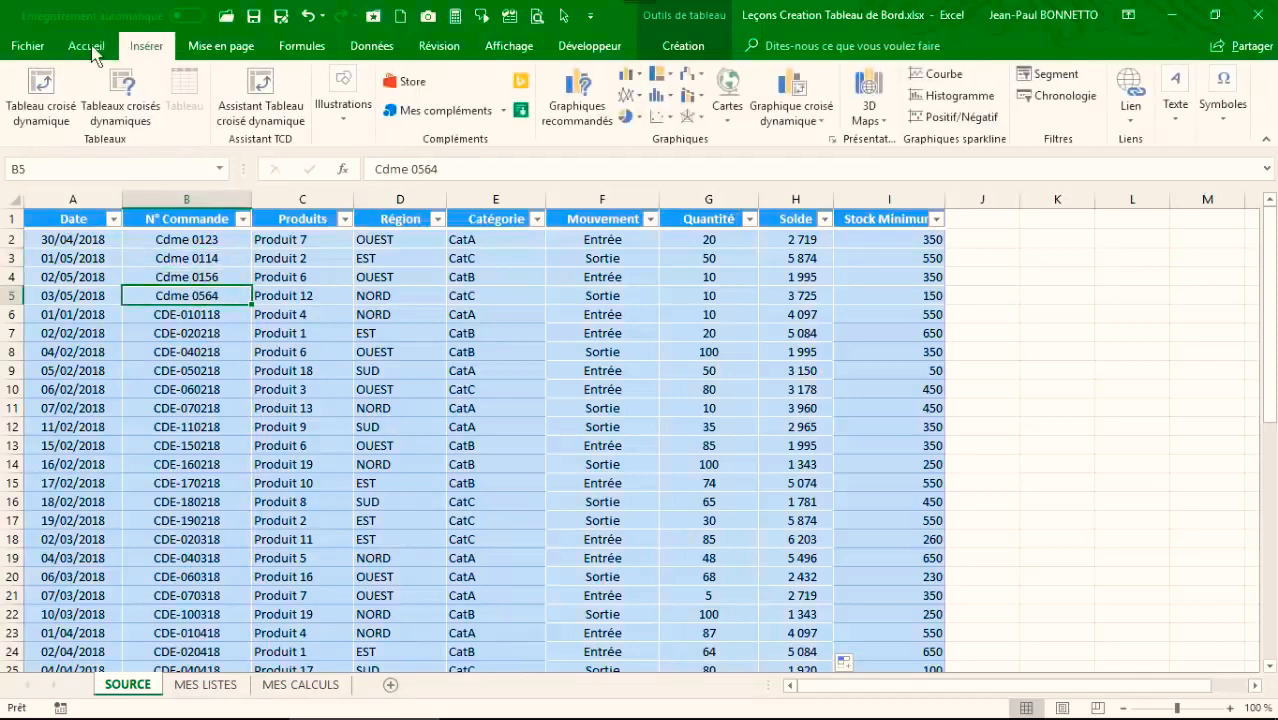
pyautogui.click(40, 100)
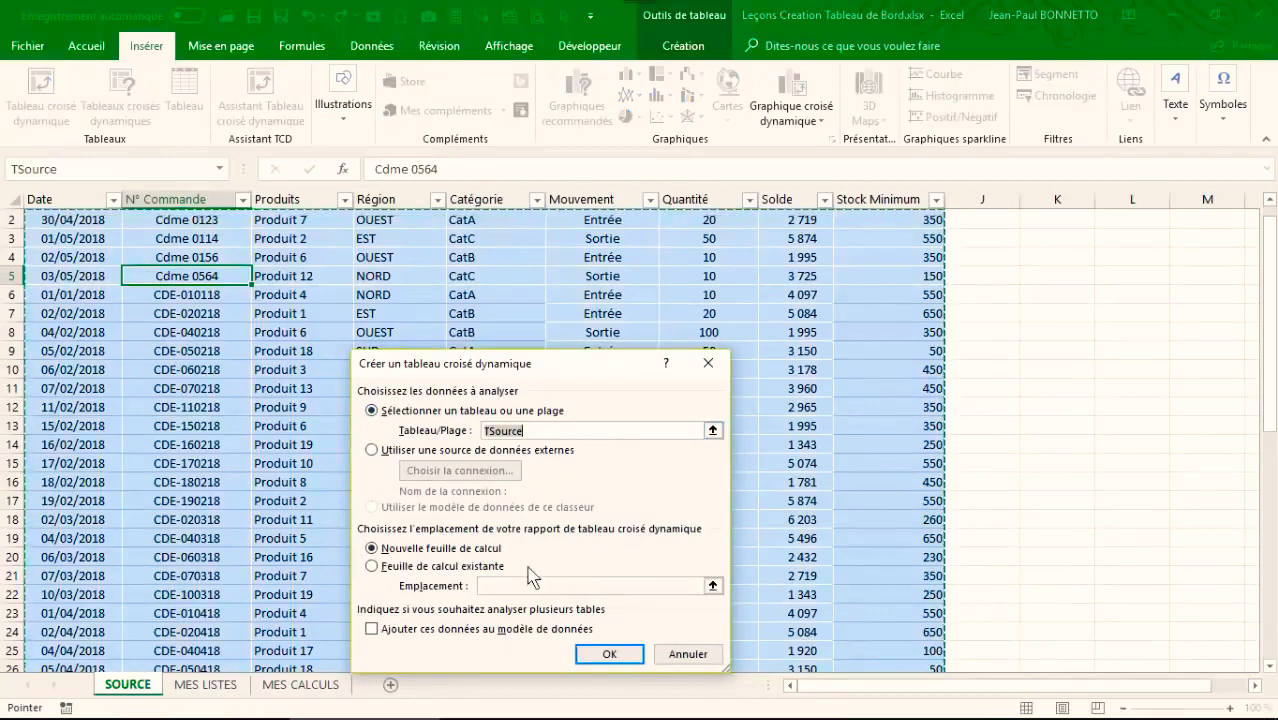
pyautogui.click(388, 566)
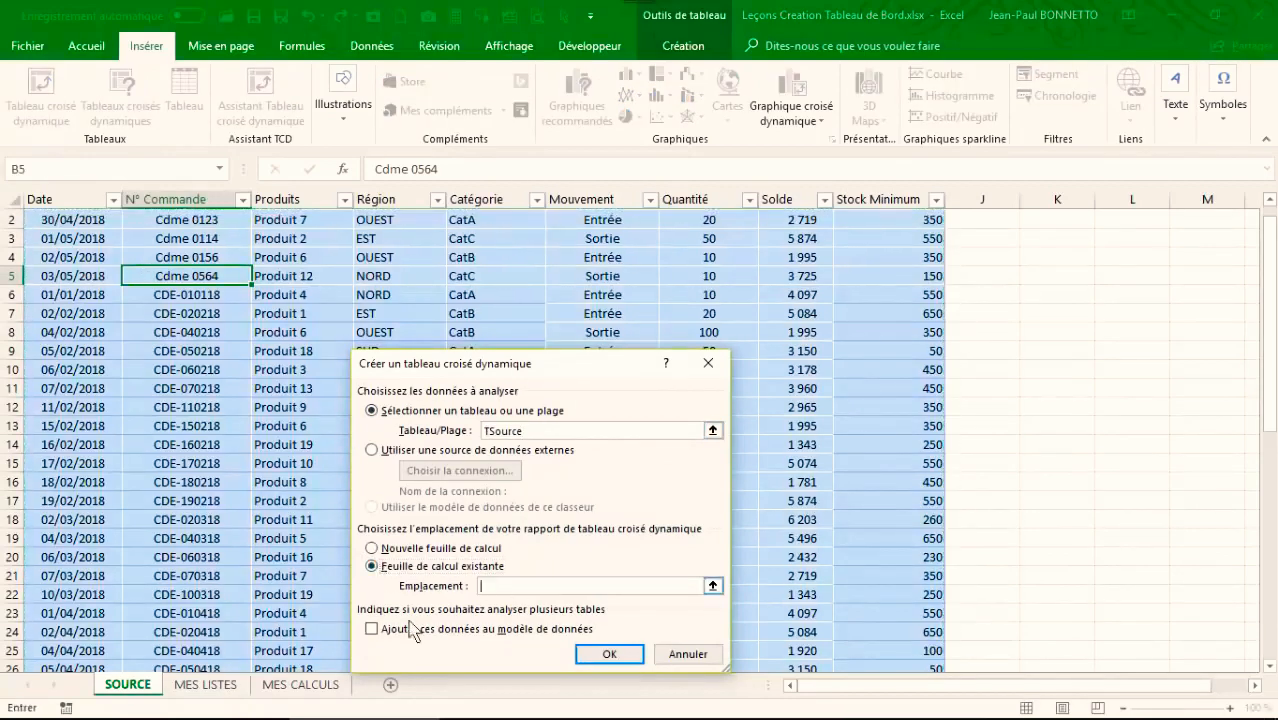
pyautogui.click(300, 686)
pyautogui.click(83, 220)
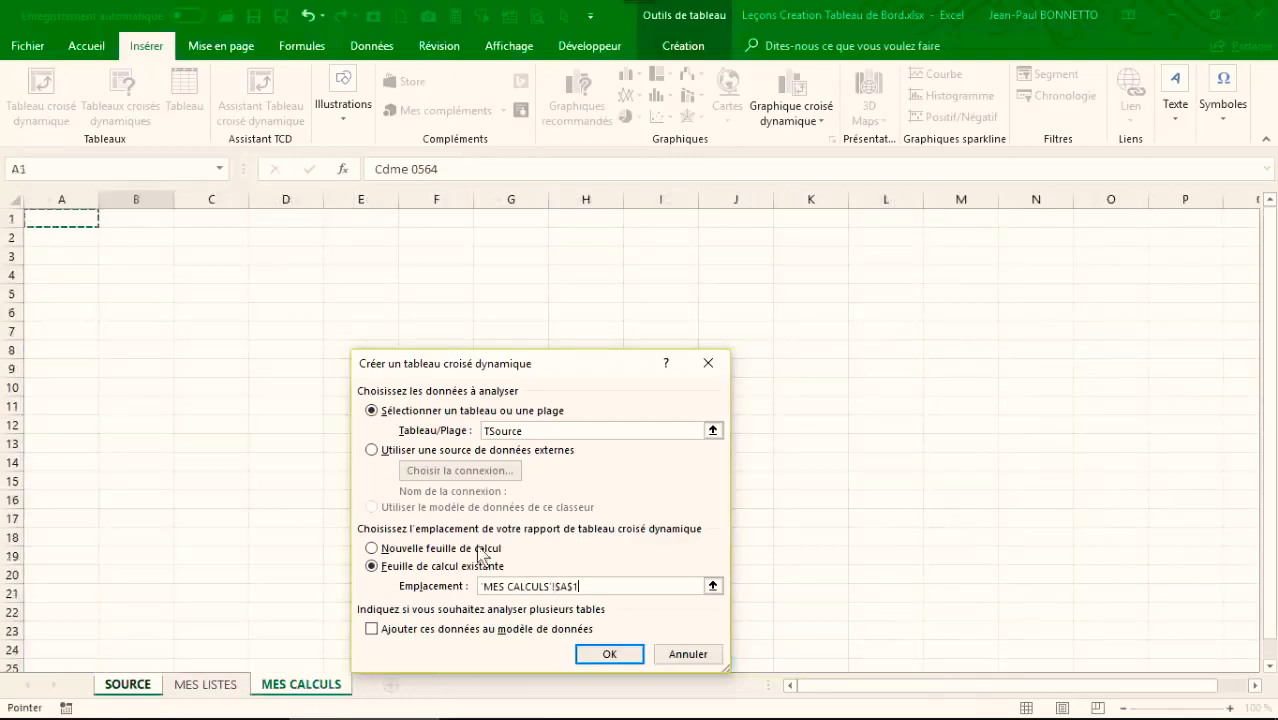
pyautogui.click(608, 655)
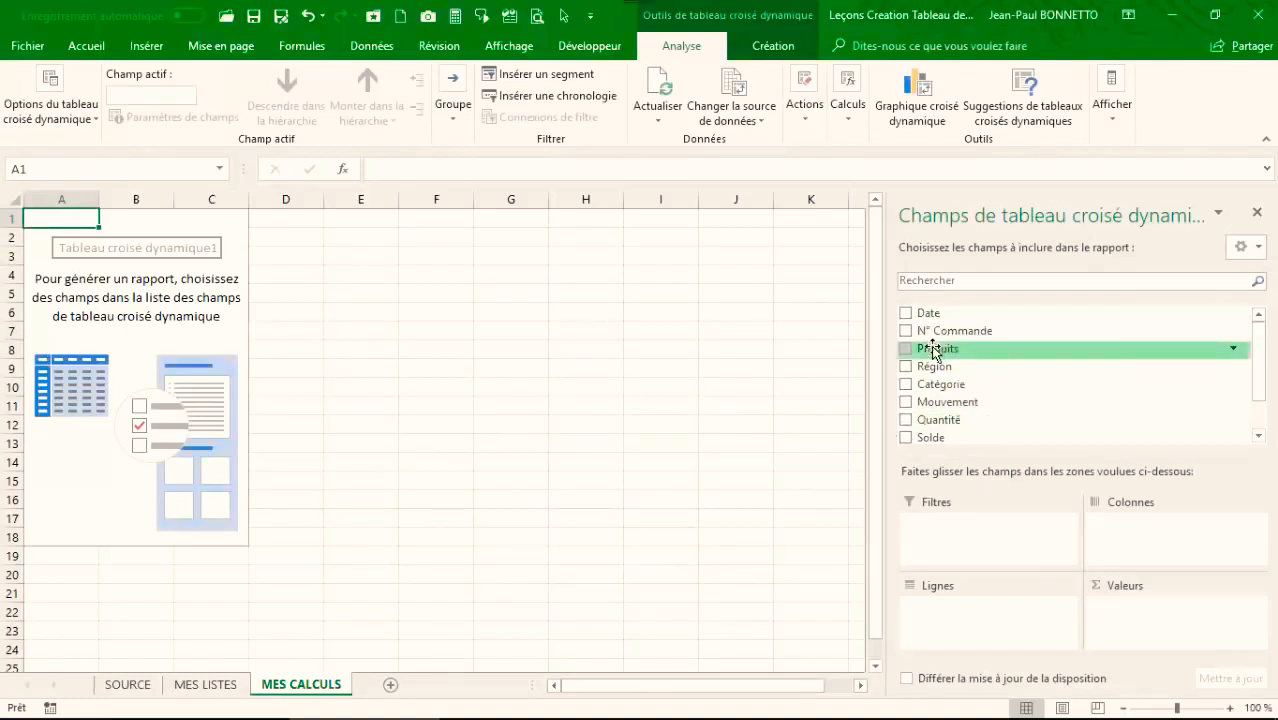
# Step: Lay out the pivot table with Produits as rows, Mouvement as columns and the sum of Quantité as values
pyautogui.moveTo(930, 348); pyautogui.dragTo(973, 611)
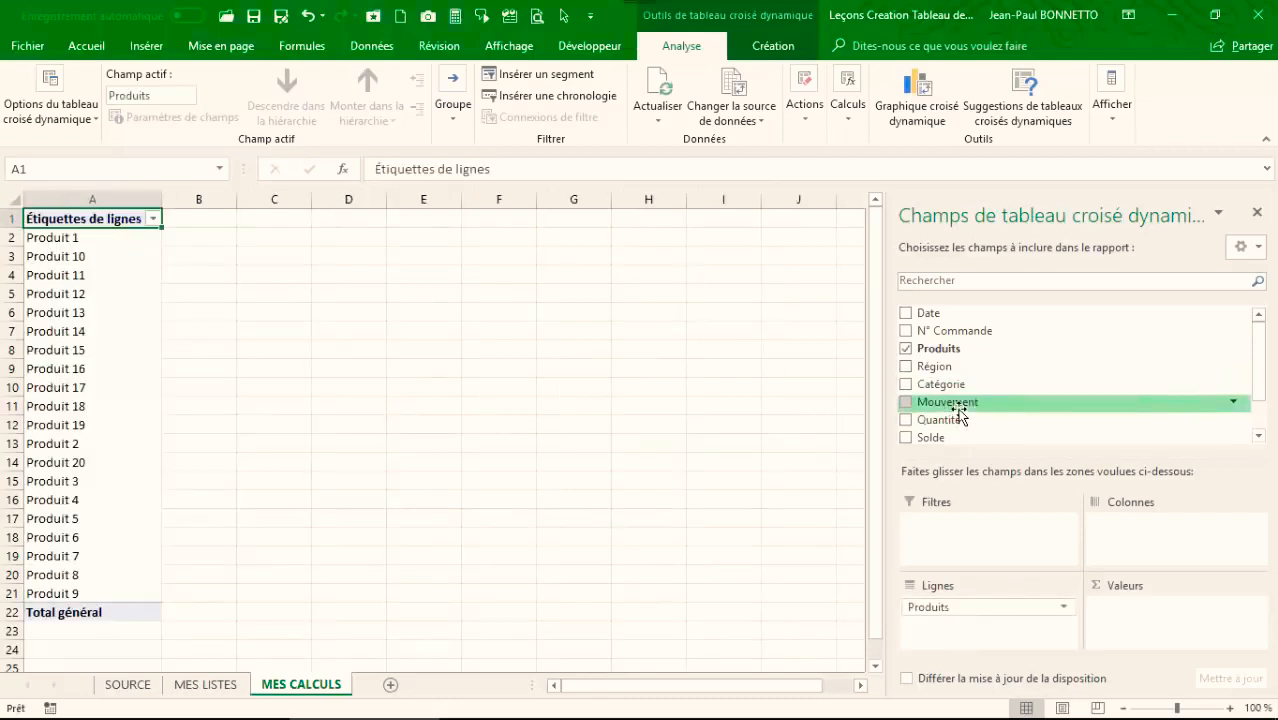
pyautogui.moveTo(955, 402); pyautogui.dragTo(1155, 537)
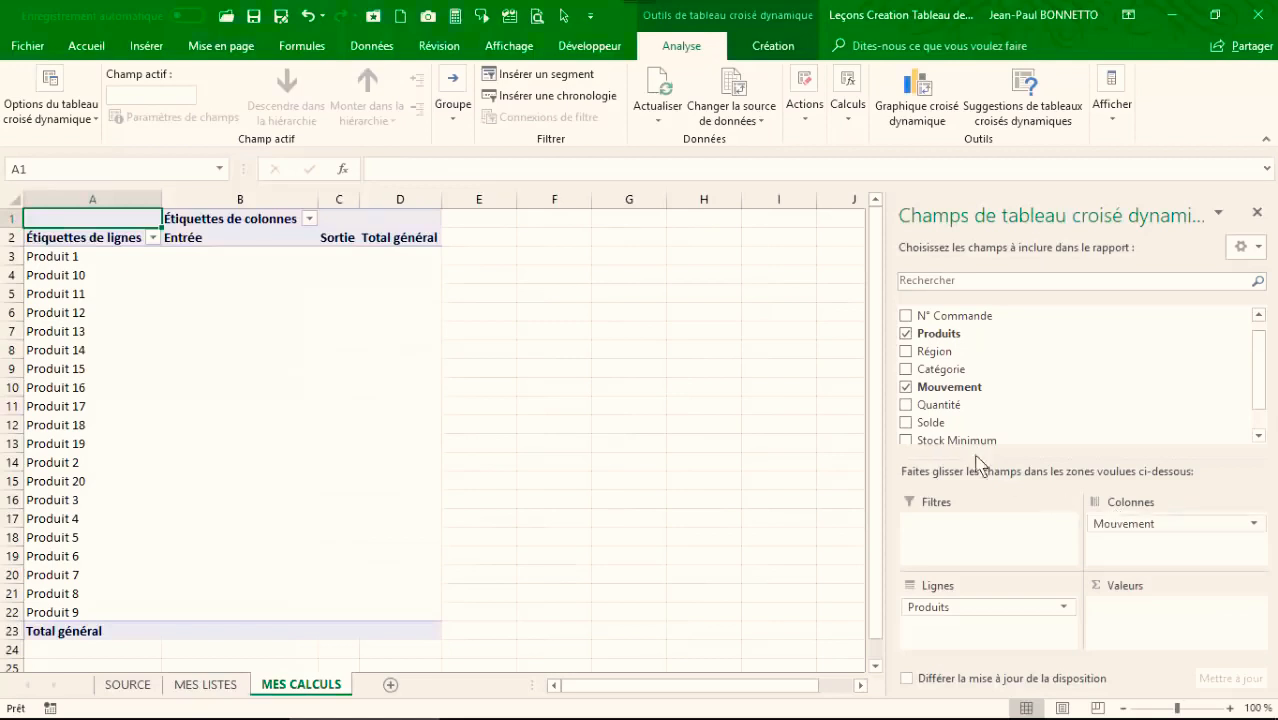
pyautogui.moveTo(1258, 350); pyautogui.dragTo(1262, 385)
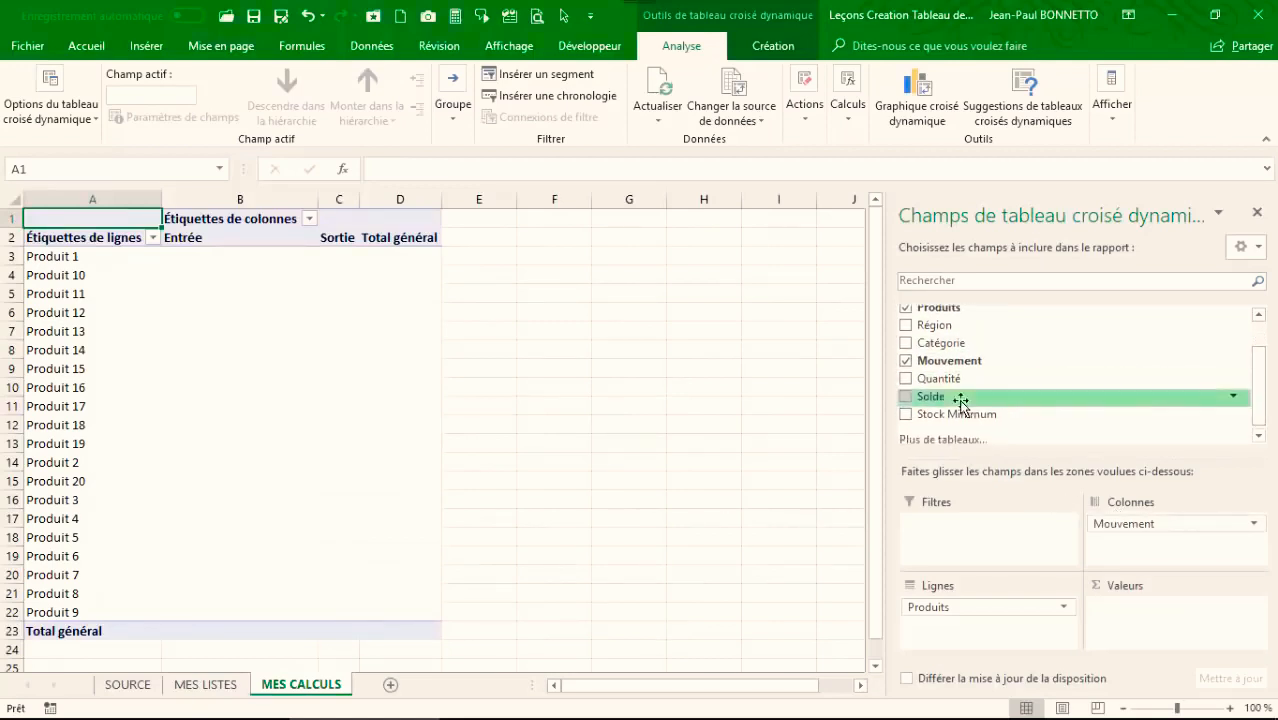
pyautogui.moveTo(950, 379); pyautogui.dragTo(1137, 626)
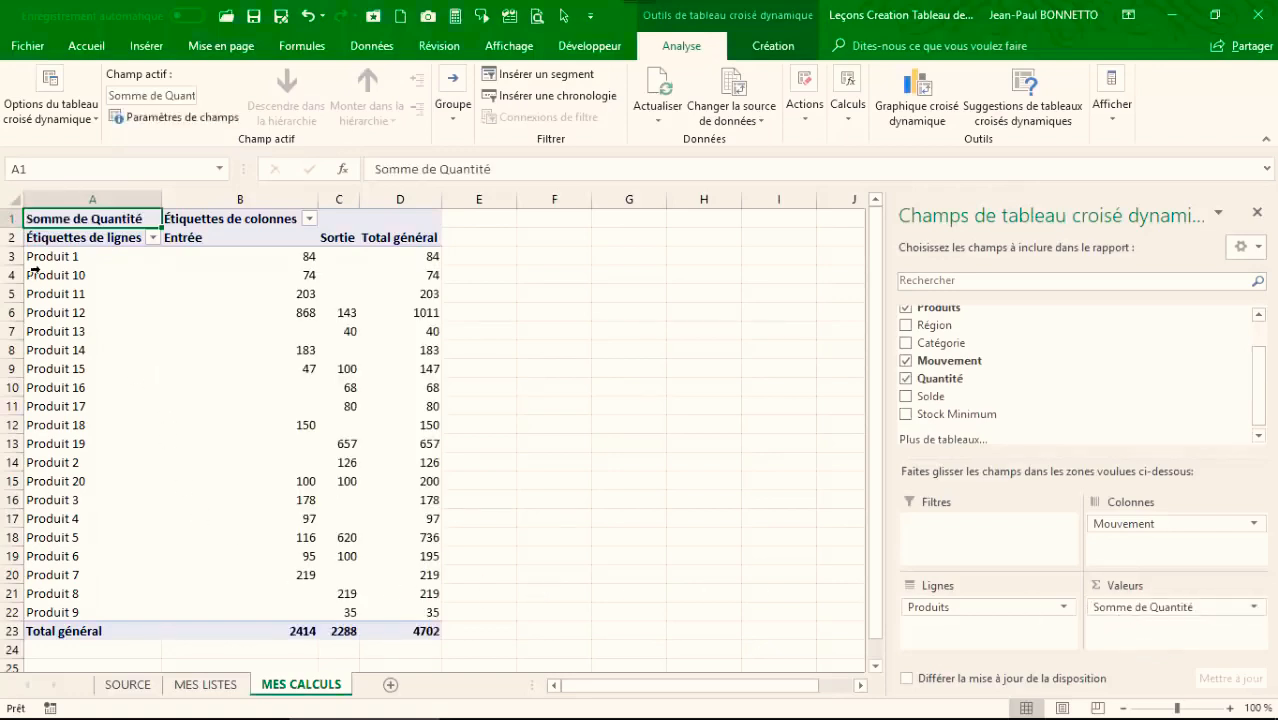
# Step: Examine the pivot table's Entrée and Sortie quantities per product and the grand total of each column
pyautogui.click(285, 313)
pyautogui.click(334, 313)
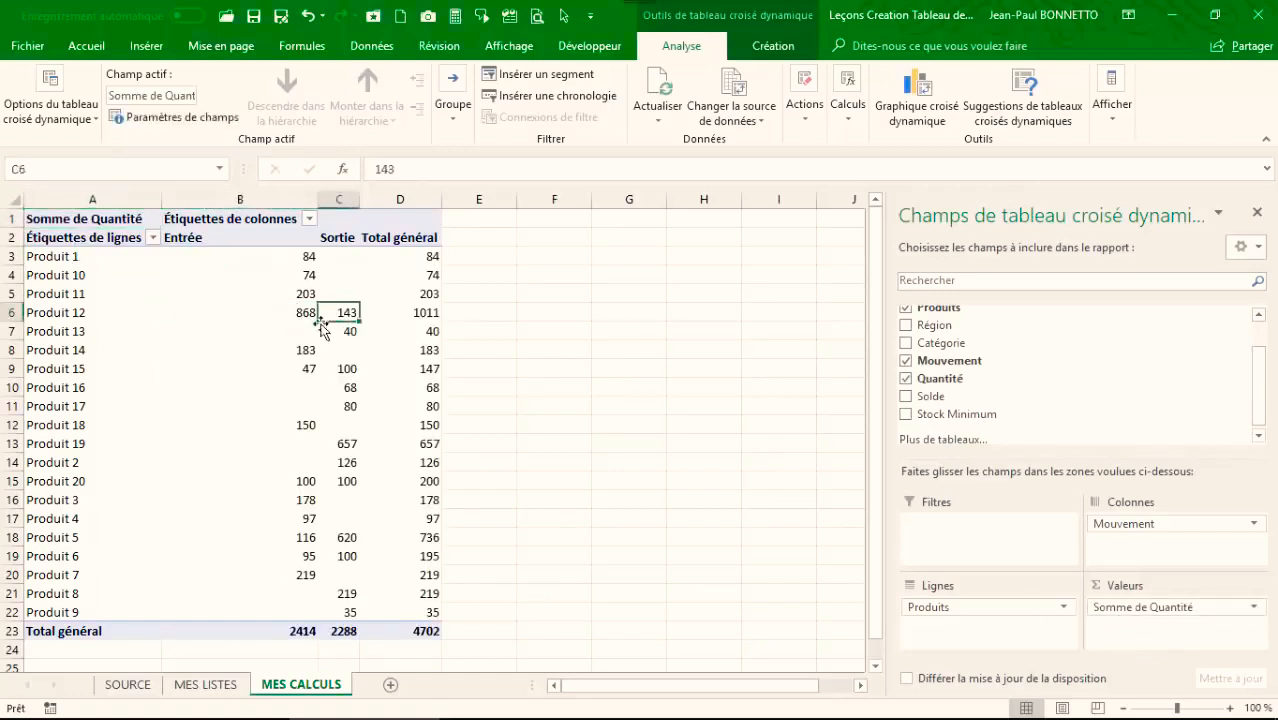
pyautogui.click(299, 255)
pyautogui.moveTo(299, 255); pyautogui.dragTo(331, 612)
pyautogui.moveTo(340, 268); pyautogui.dragTo(340, 593)
pyautogui.moveTo(251, 255); pyautogui.dragTo(290, 612)
pyautogui.click(288, 640)
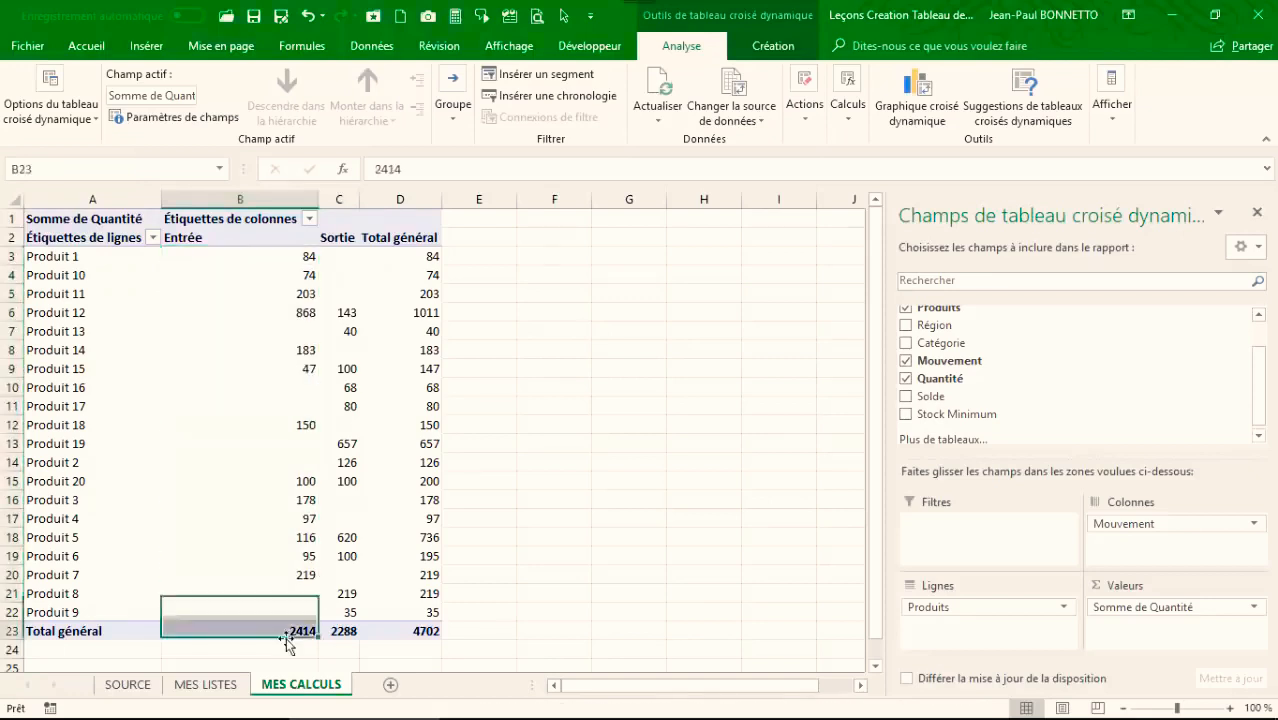
pyautogui.click(346, 633)
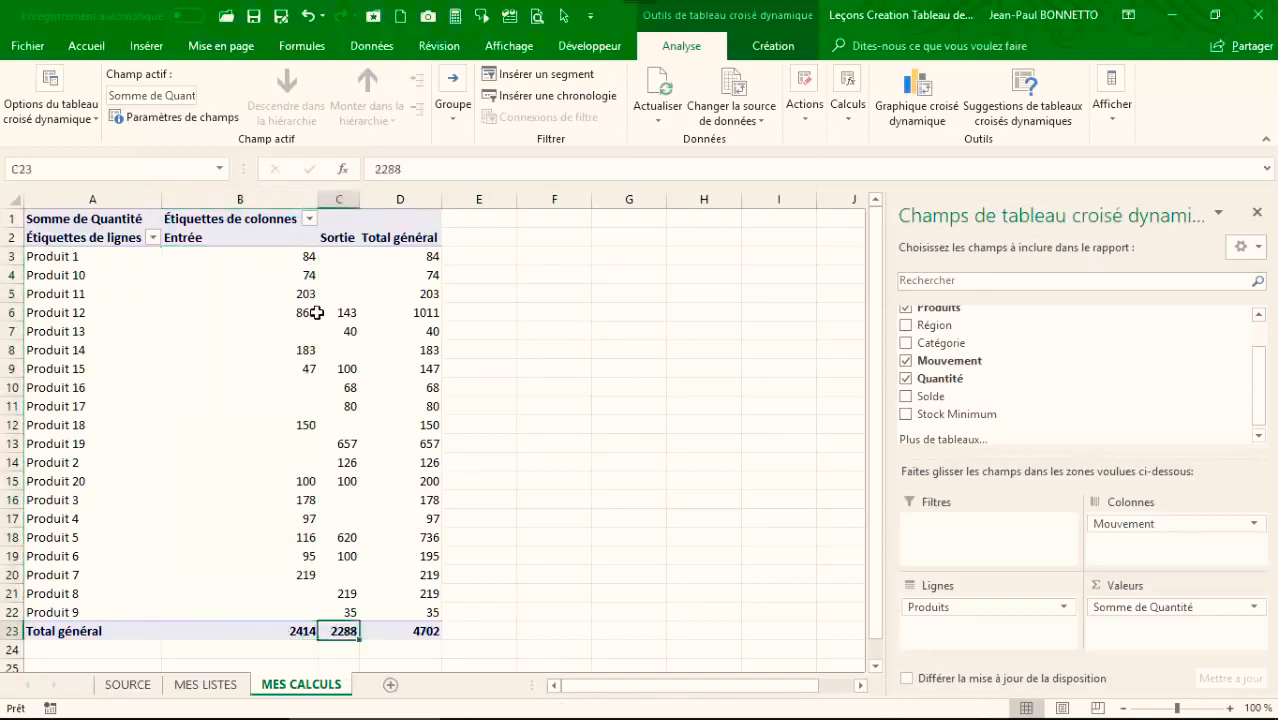
# Step: Examine the Total général column and compare Produit 12's total with its Entrée and Sortie quantities
pyautogui.moveTo(420, 256); pyautogui.dragTo(435, 620)
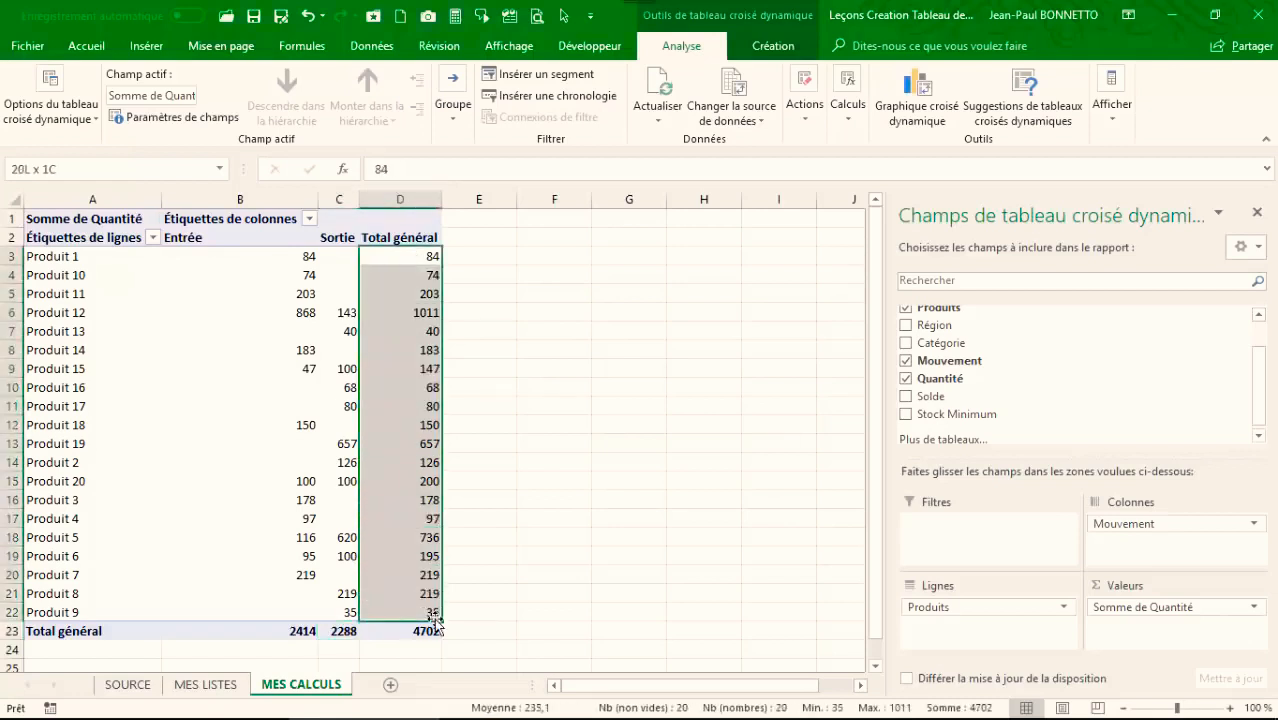
pyautogui.click(300, 300)
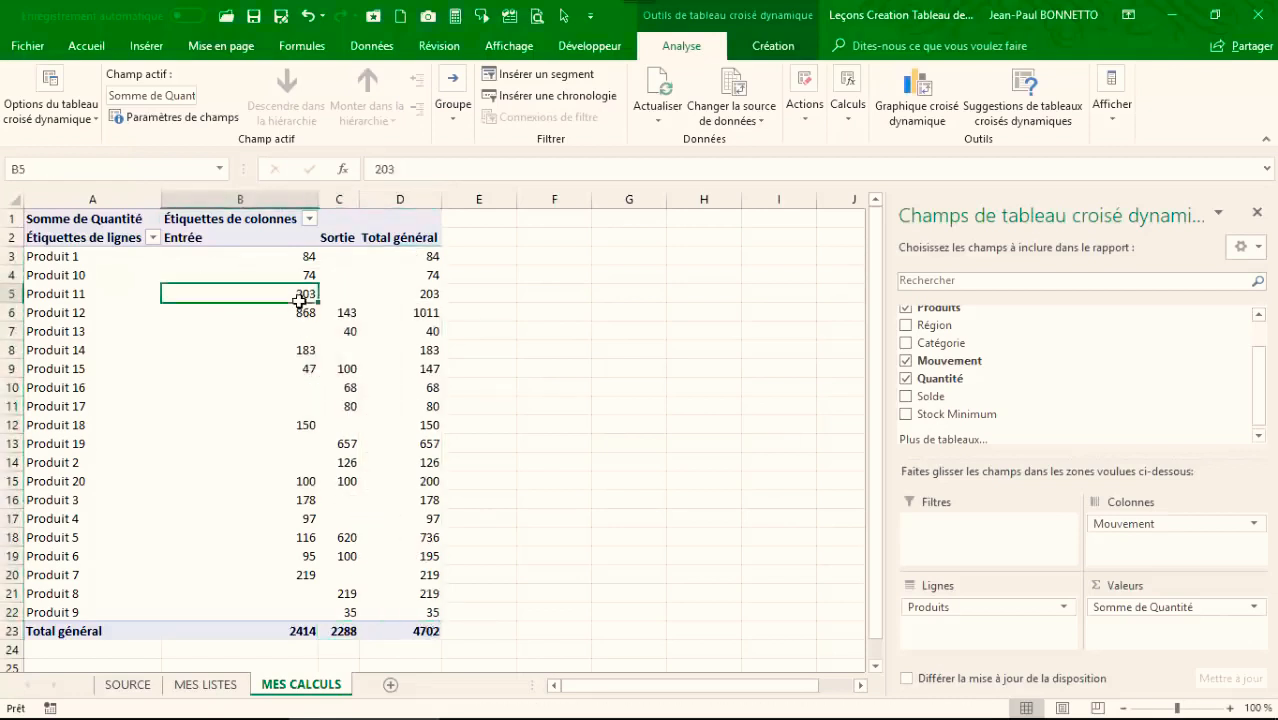
pyautogui.click(363, 307)
pyautogui.click(287, 313)
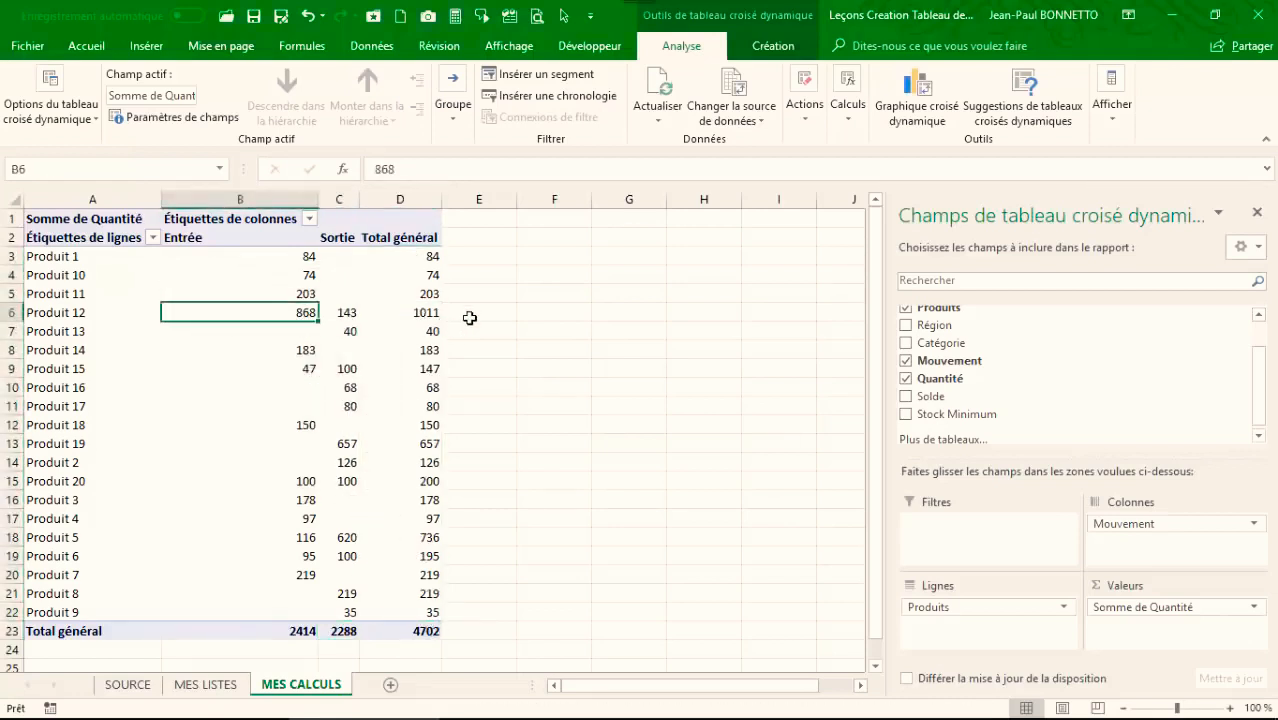
pyautogui.click(475, 317)
pyautogui.click(305, 313)
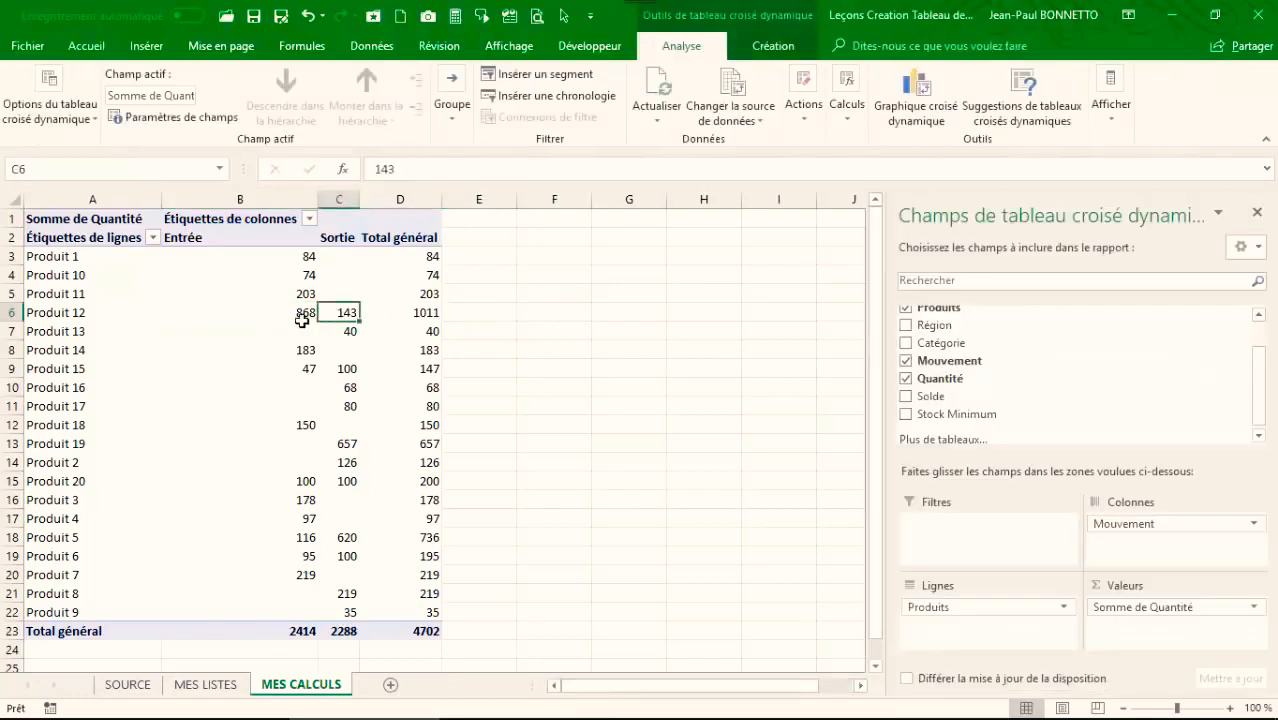
pyautogui.click(422, 313)
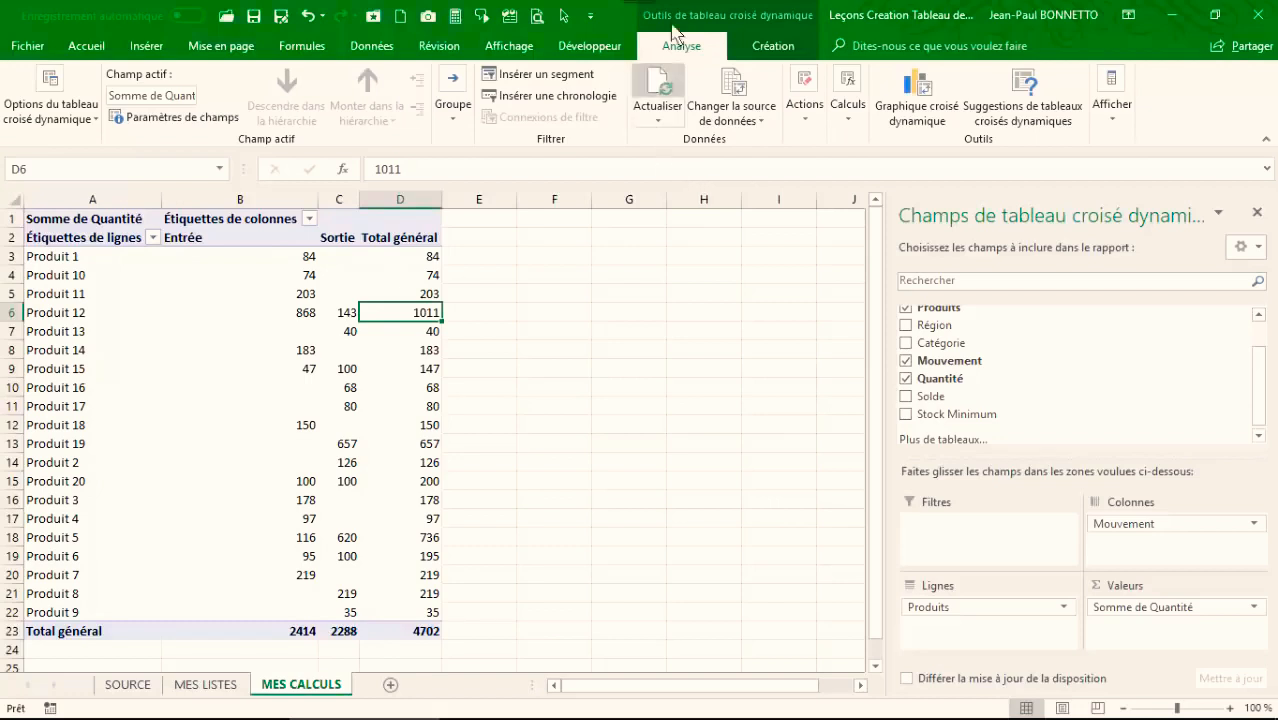
# Step: Turn off the pivot table's grand totals for both rows and columns
pyautogui.click(776, 50)
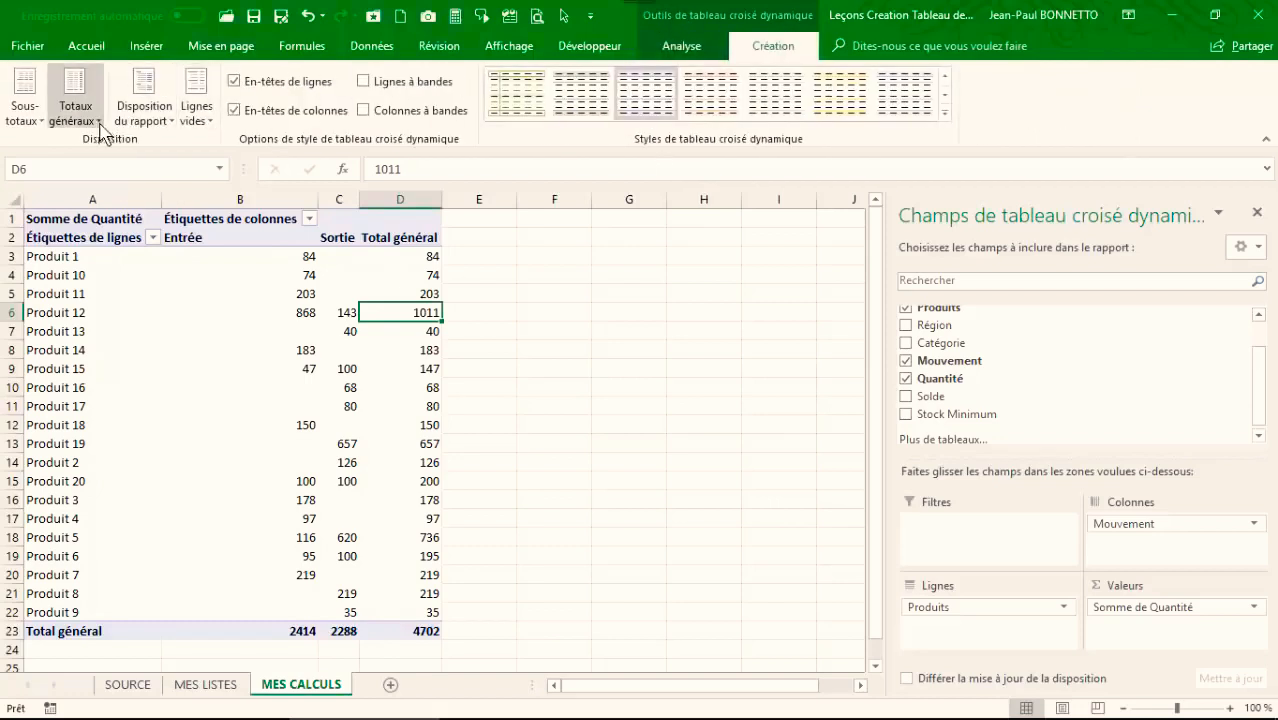
pyautogui.click(38, 116)
pyautogui.click(75, 112)
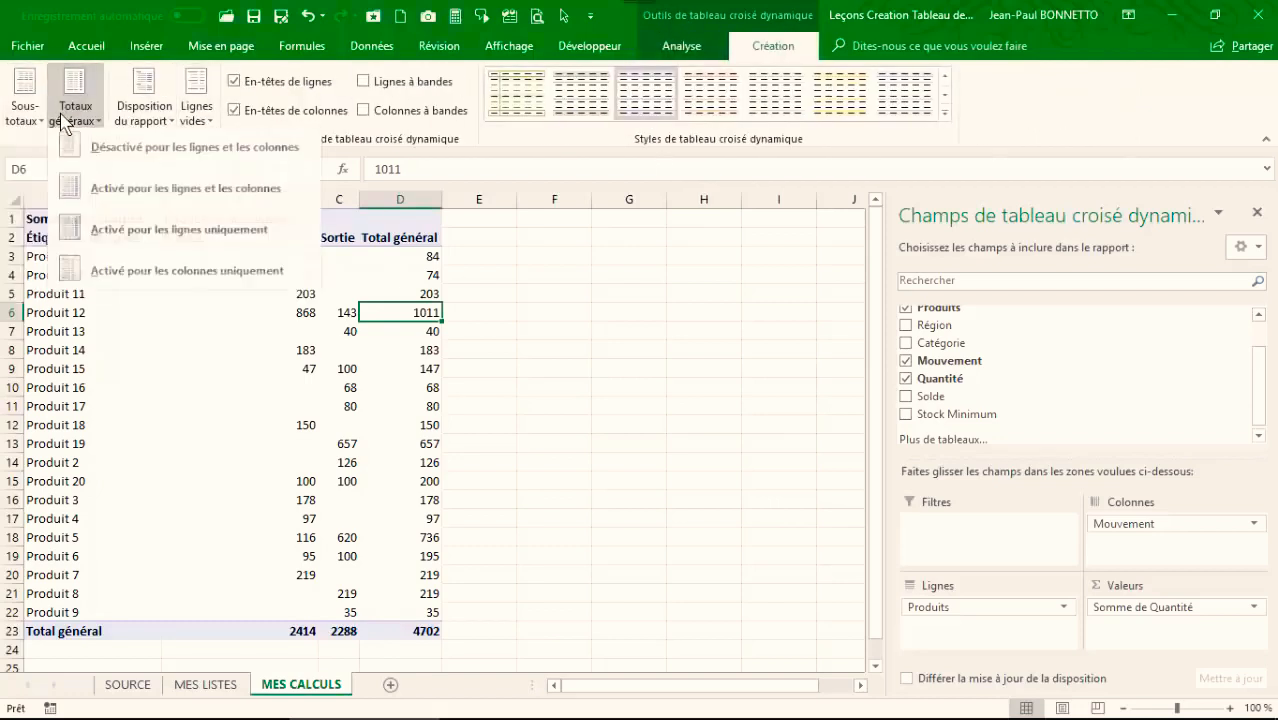
pyautogui.click(130, 152)
# Step: Centre the Entrée and Sortie quantities of all products in B3:C22
pyautogui.click(289, 274)
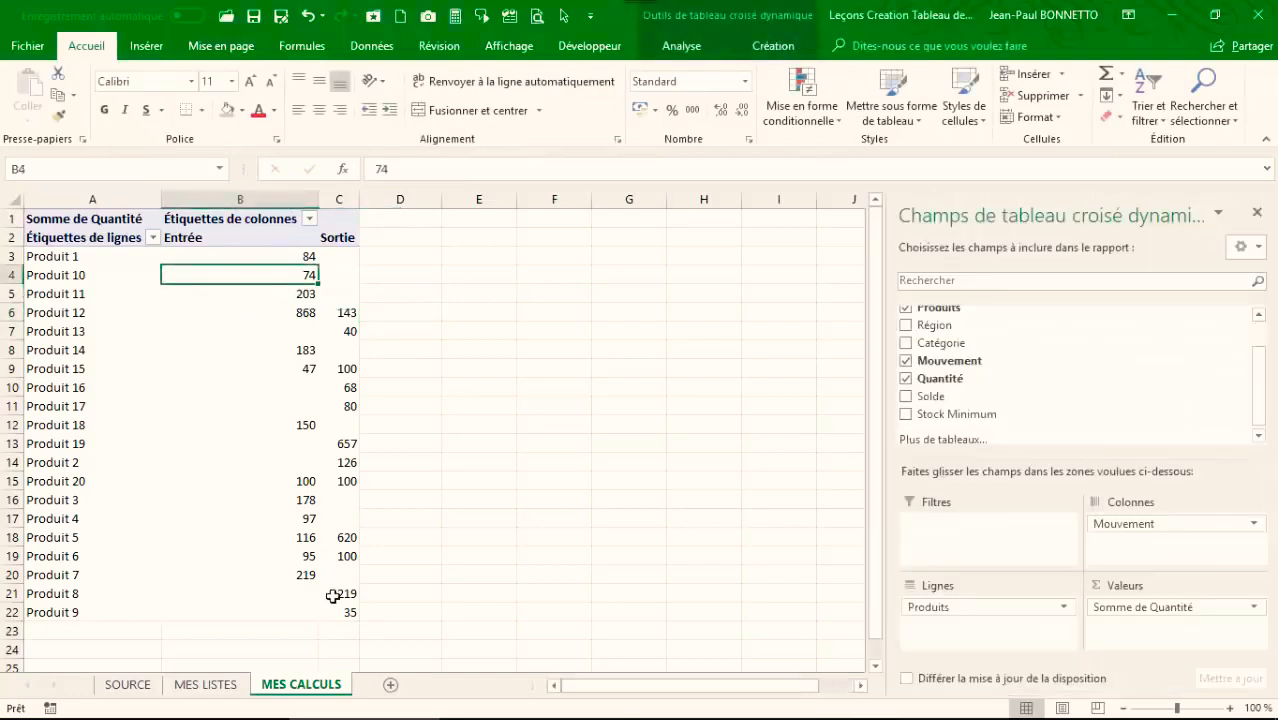
pyautogui.click(336, 618)
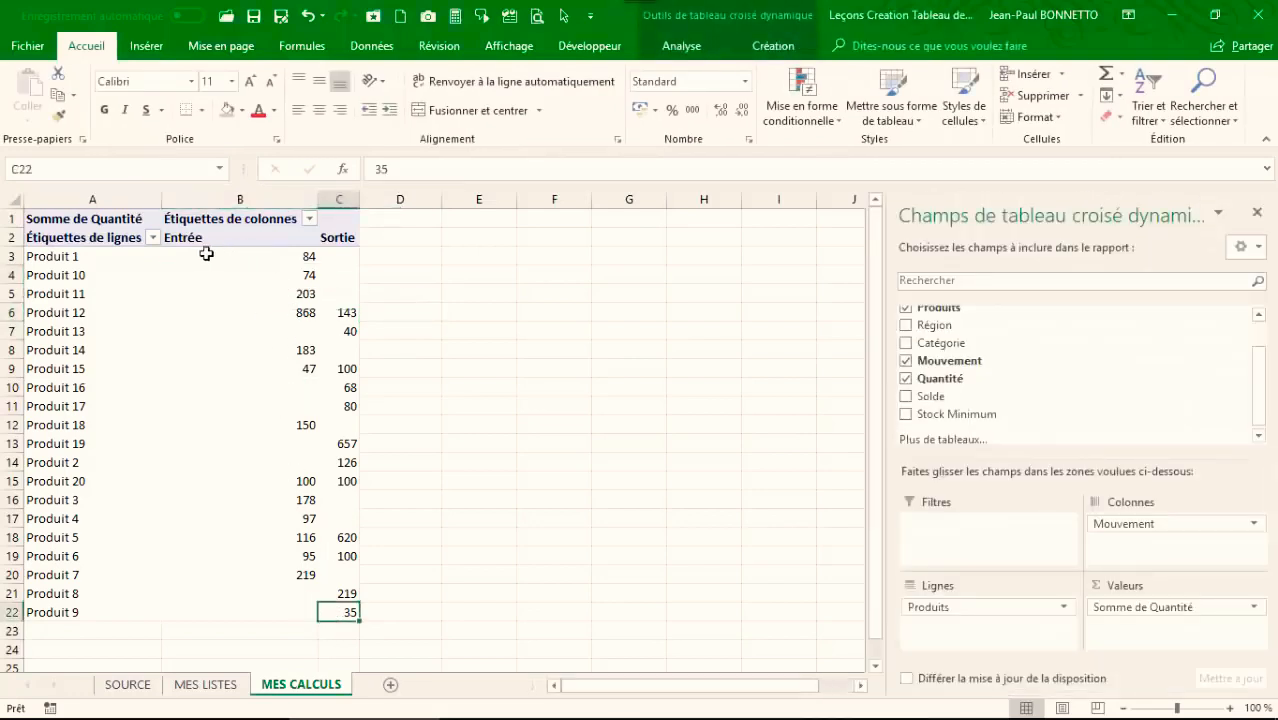
pyautogui.moveTo(206, 254); pyautogui.dragTo(340, 612)
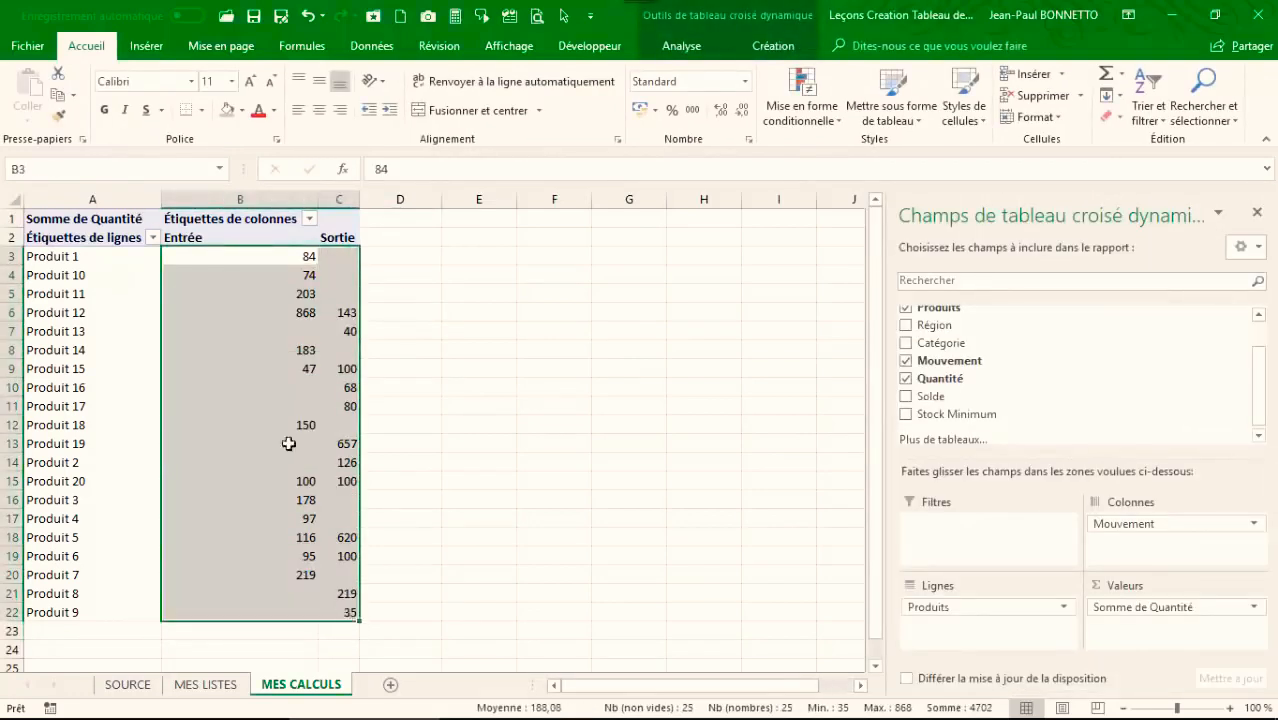
pyautogui.click(319, 110)
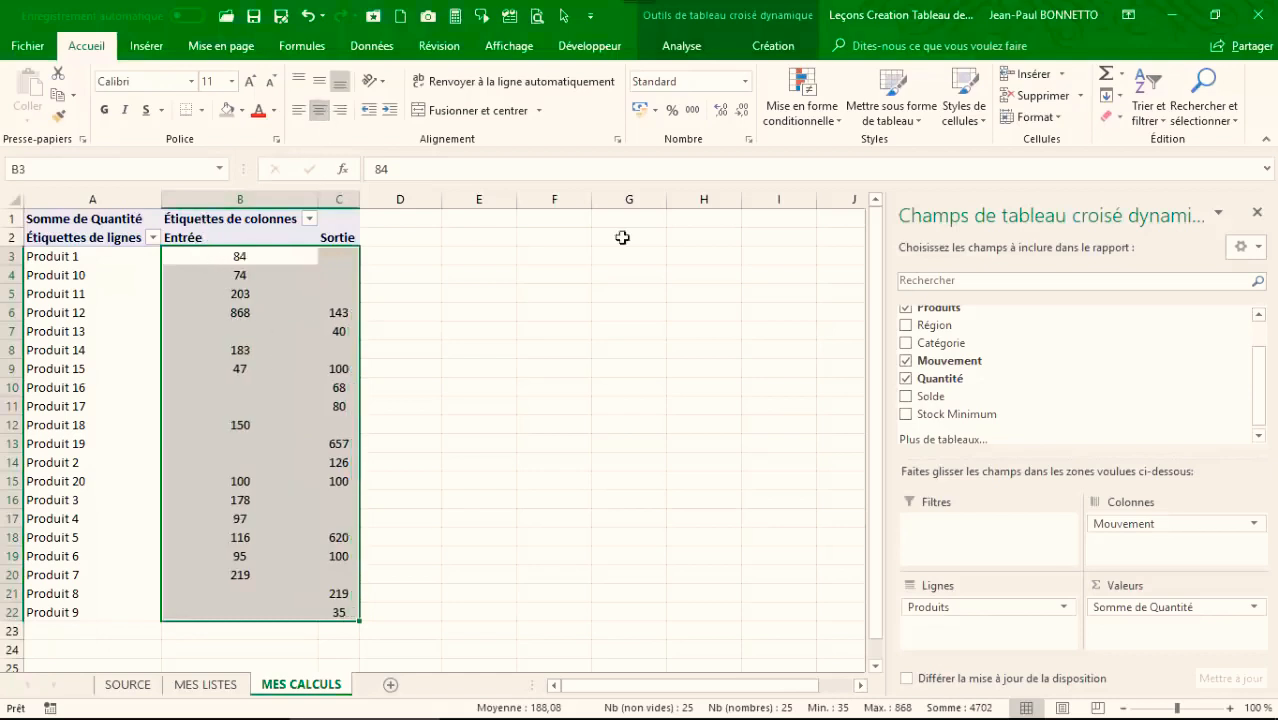
pyautogui.click(684, 263)
# Step: Rename the pivot table's row labels header in A2 as Liste Produits
pyautogui.click(86, 217)
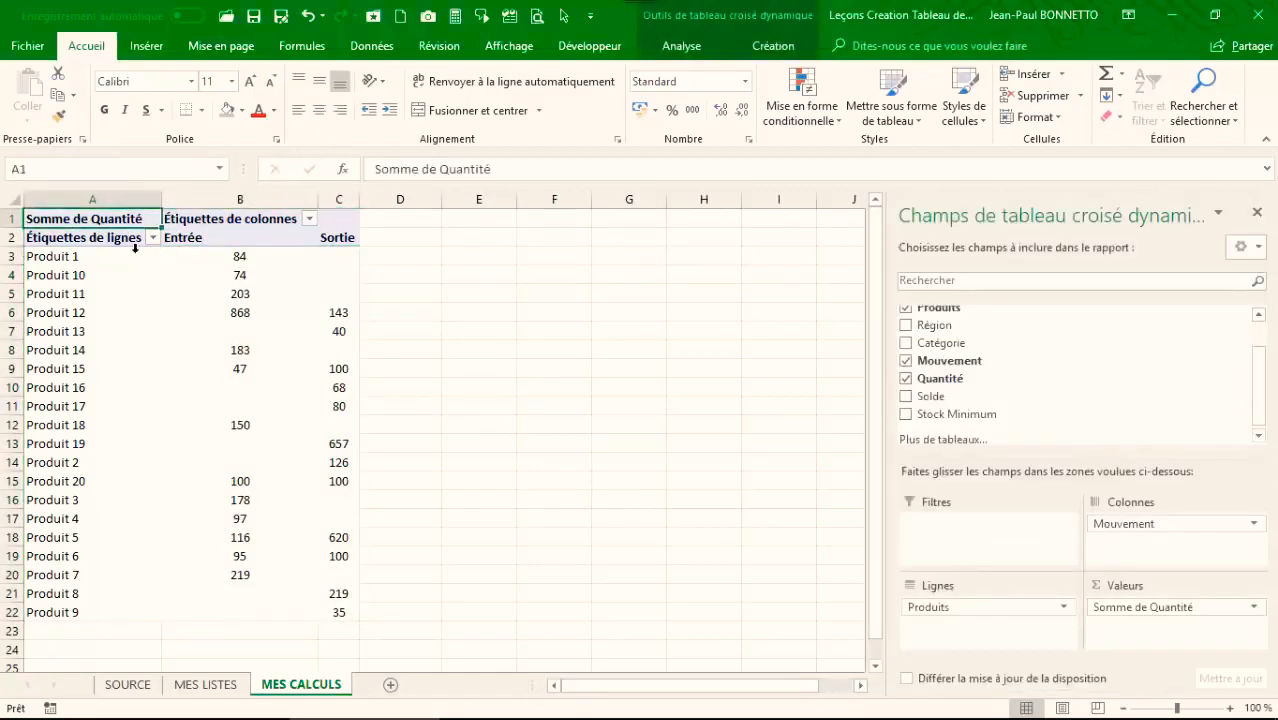
pyautogui.click(112, 245)
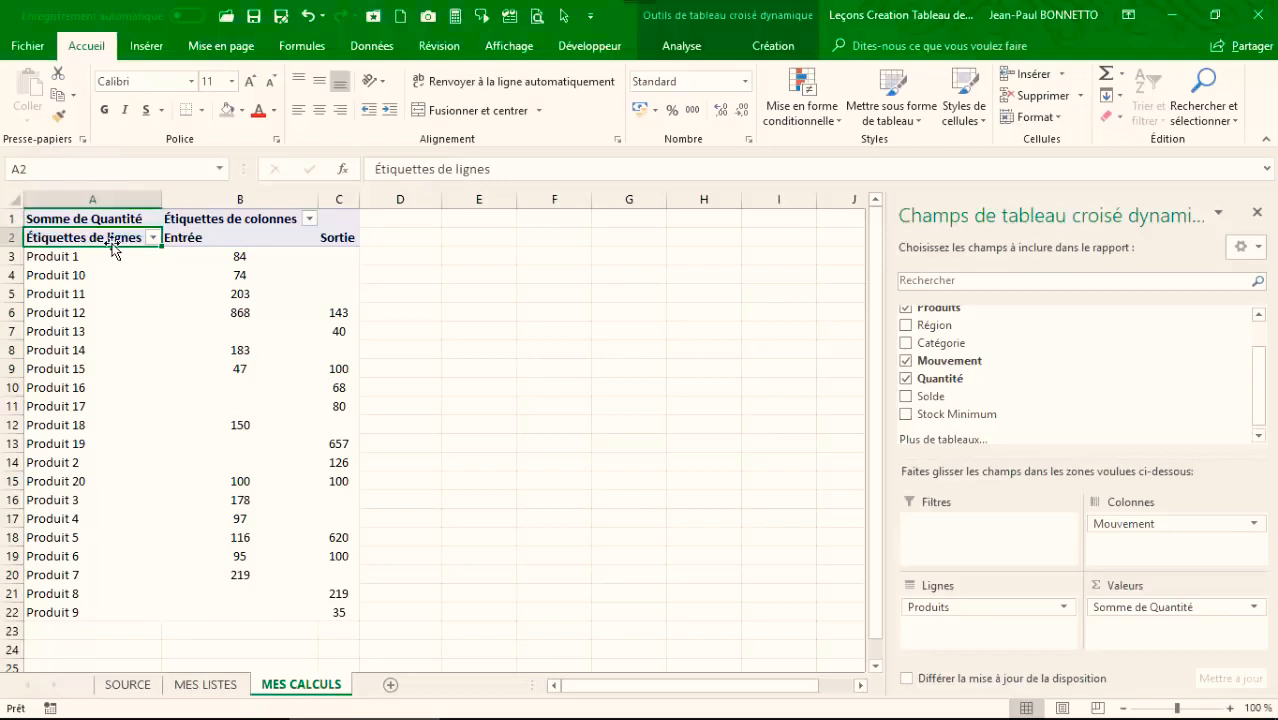
pyautogui.write('Liste Produits')
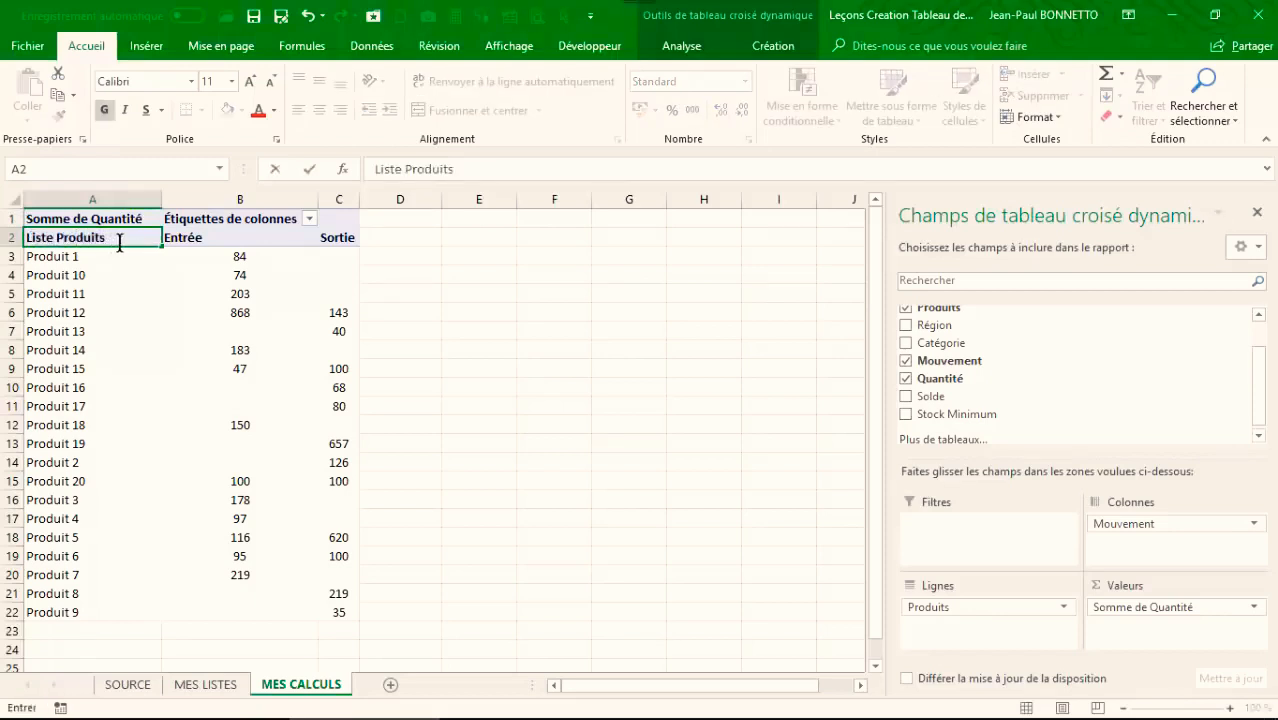
# Step: Rename the pivot table's column labels header in B1 as Mouvements and the value header in A1 as Rapport E/S
pyautogui.click(206, 218)
pyautogui.write('Mouvemen')
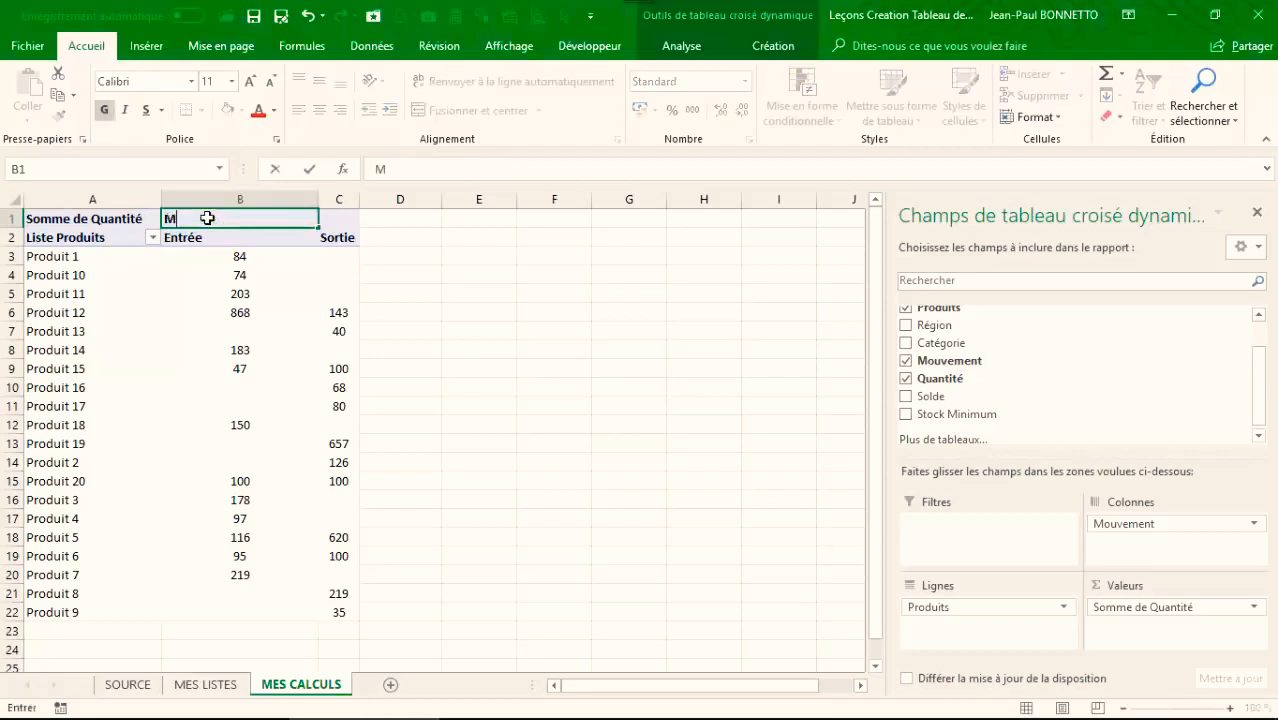
pyautogui.press('BackSpace')
pyautogui.press('BackSpace')
pyautogui.press('BackSpace')
pyautogui.press('BackSpace')
pyautogui.click(99, 219)
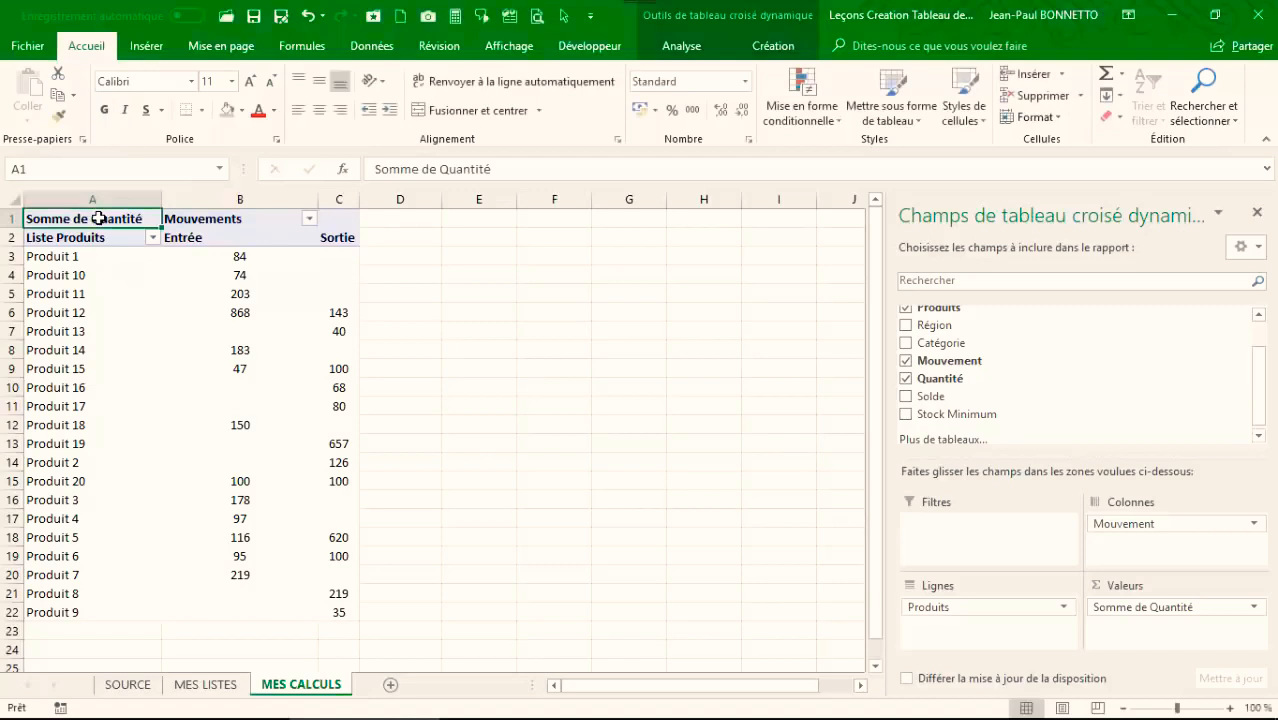
pyautogui.write('Rapport E/S')
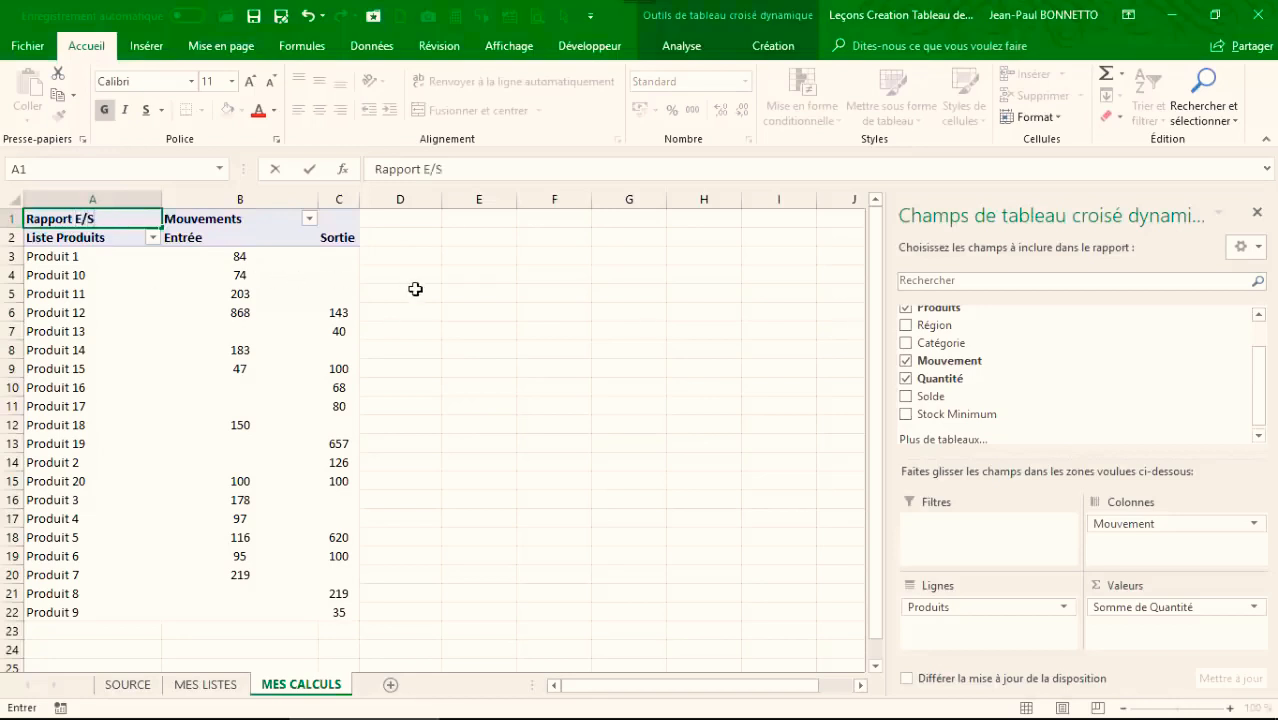
# Step: Name the product entries and exits pivot table tcdRapportES
pyautogui.click(415, 289)
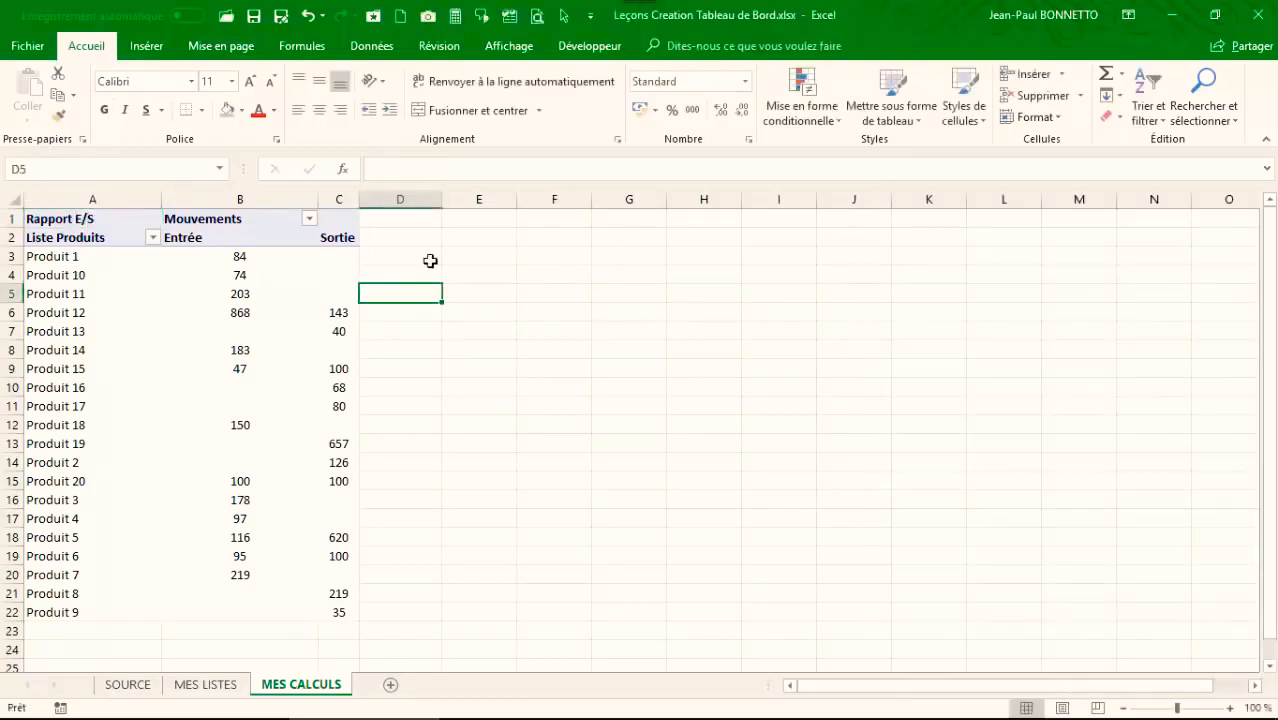
pyautogui.click(208, 318)
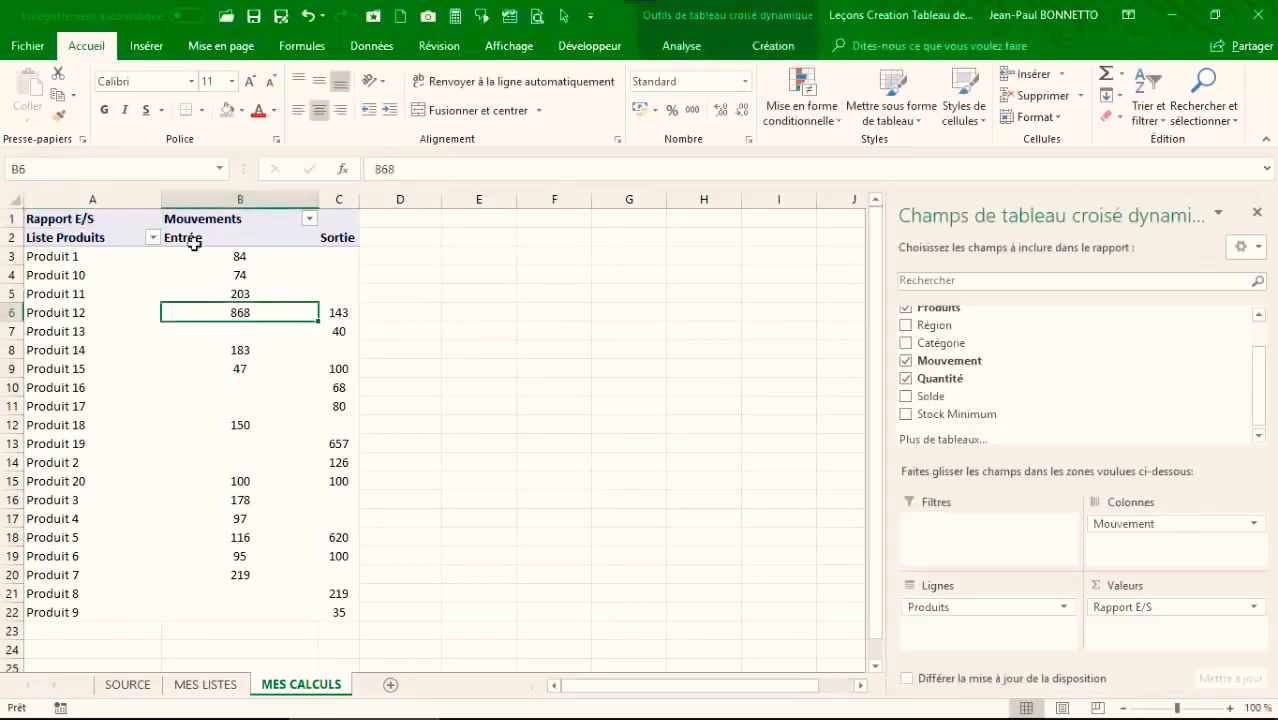
pyautogui.click(775, 48)
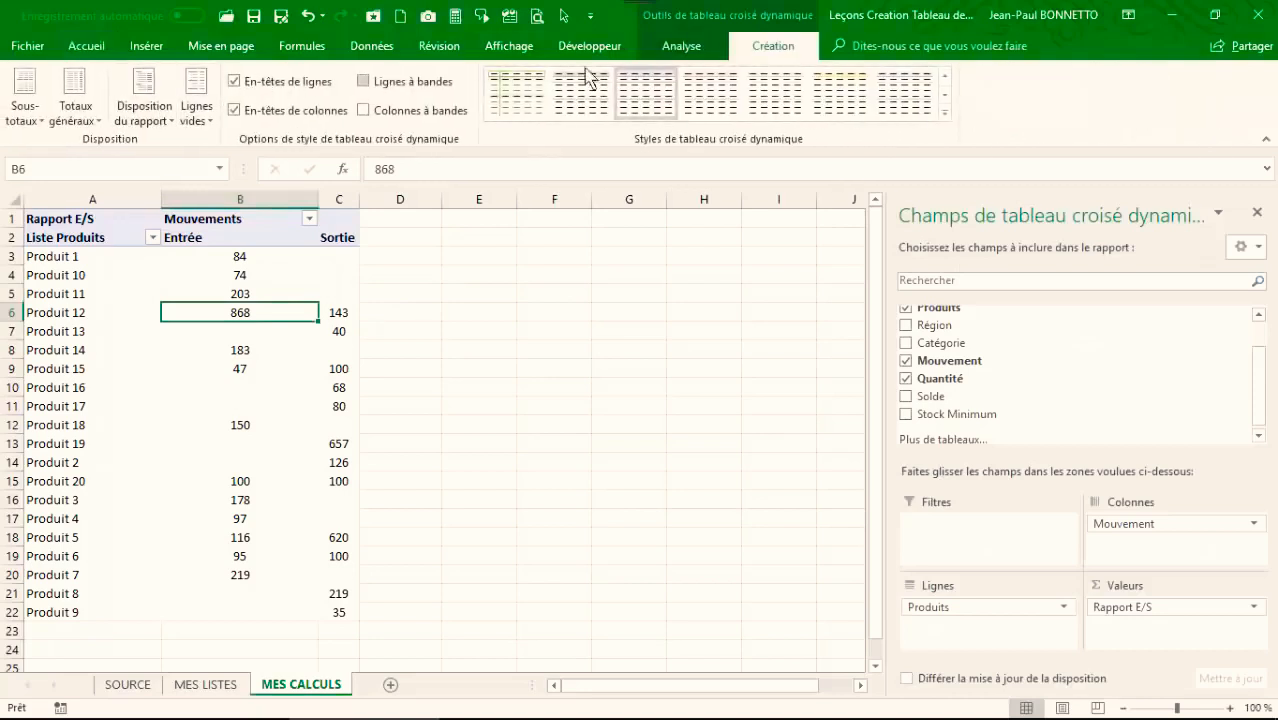
pyautogui.click(679, 45)
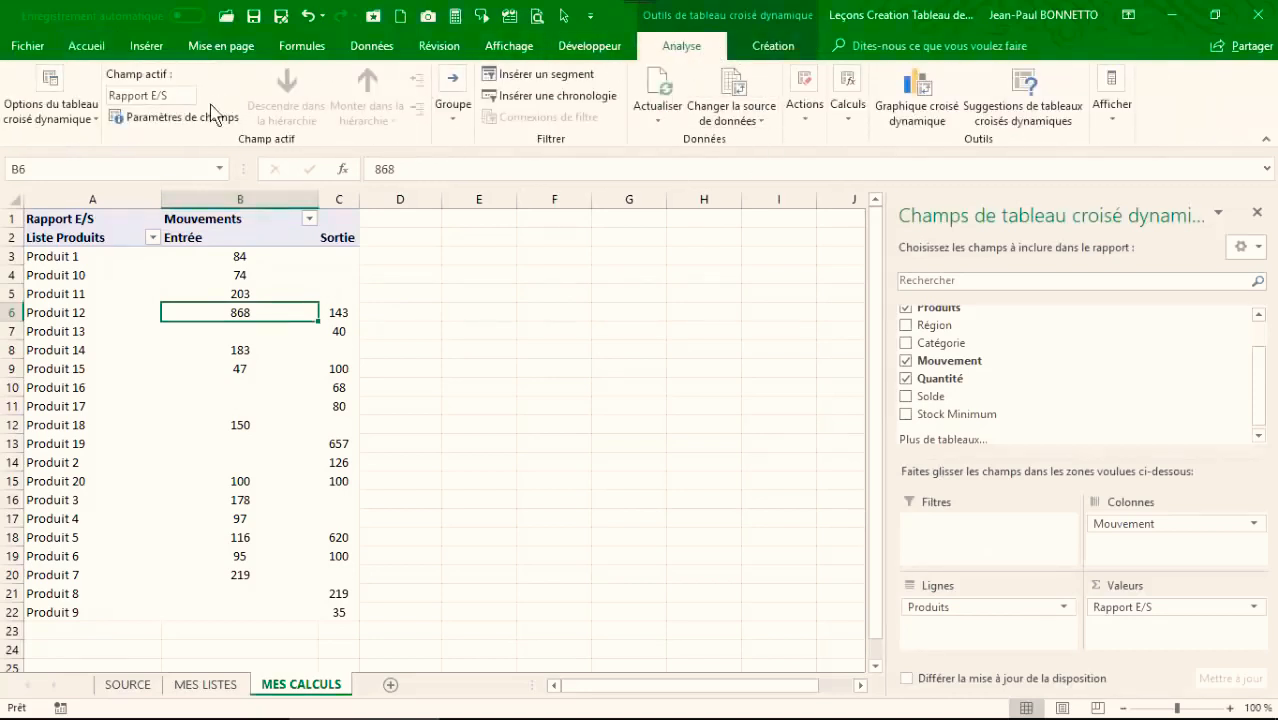
pyautogui.click(83, 120)
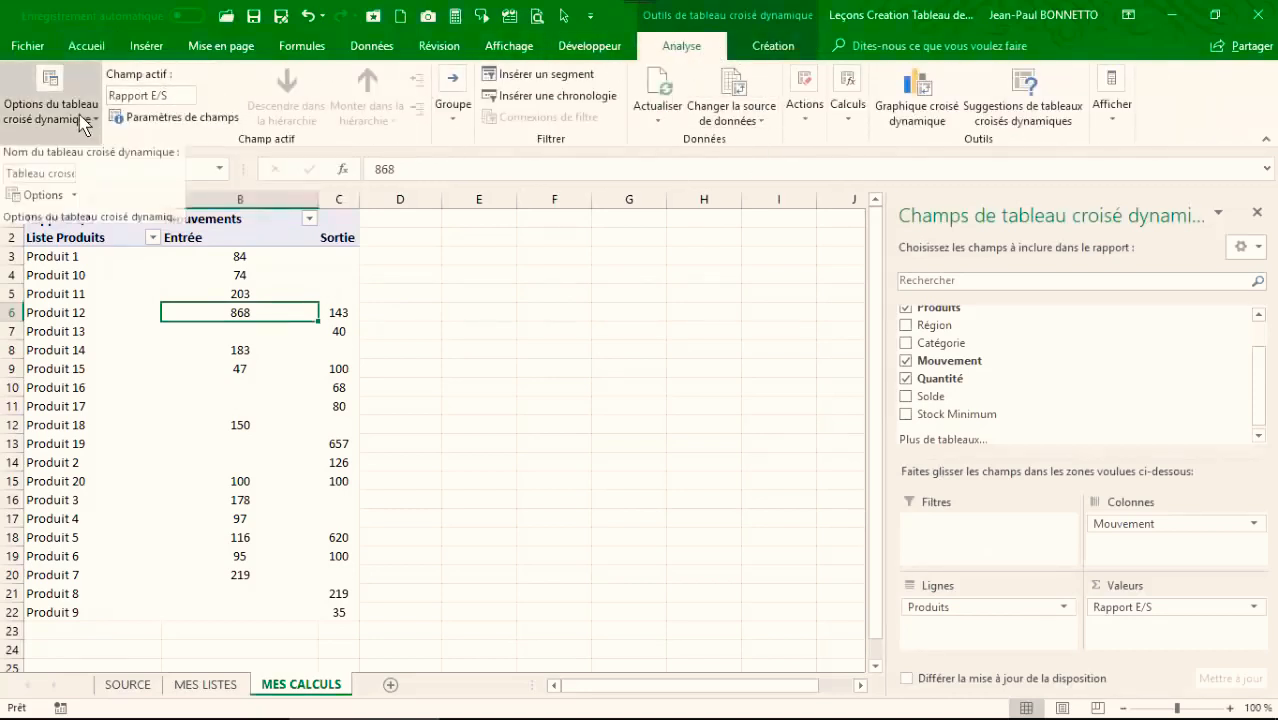
pyautogui.click(65, 180)
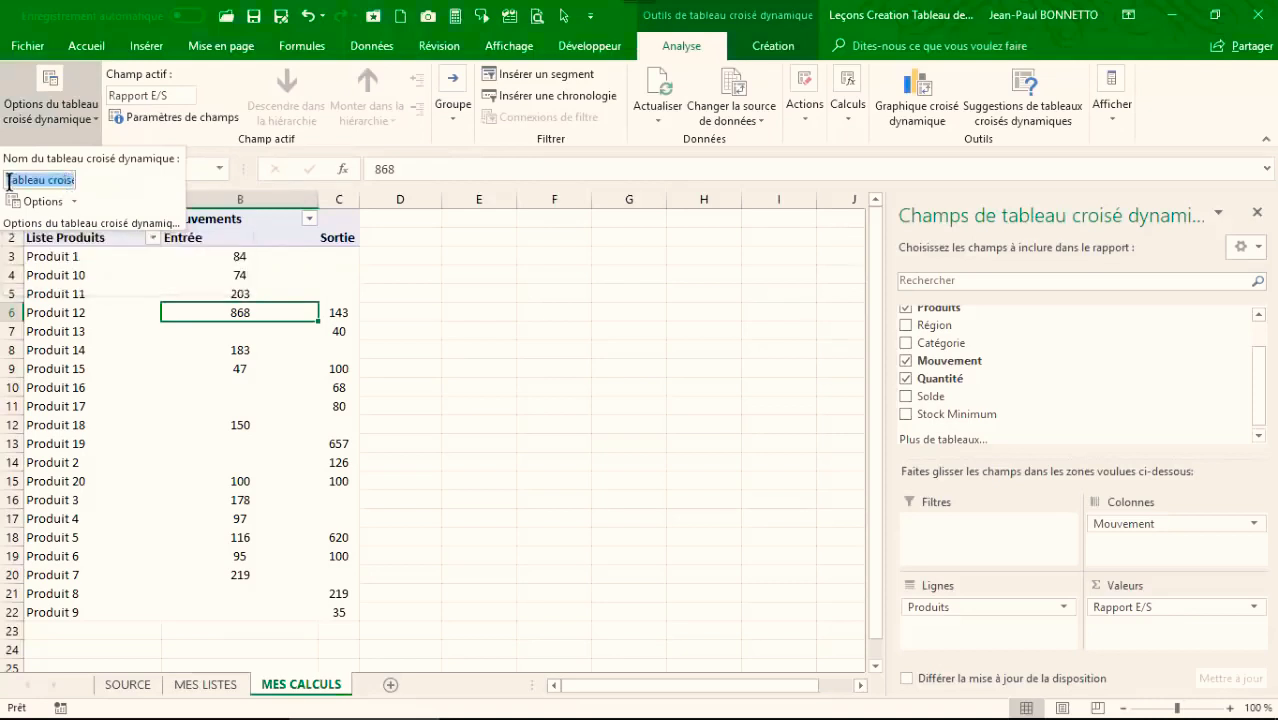
pyautogui.moveTo(9, 182); pyautogui.dragTo(143, 183)
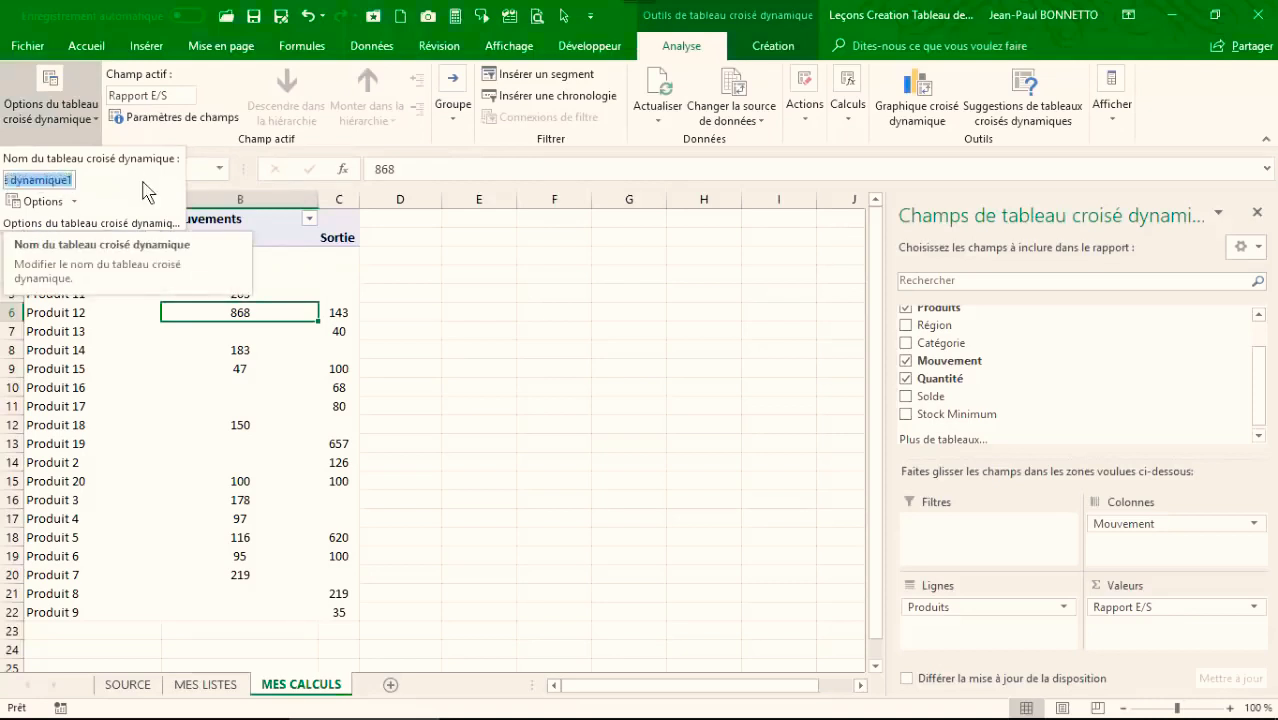
pyautogui.write('T')
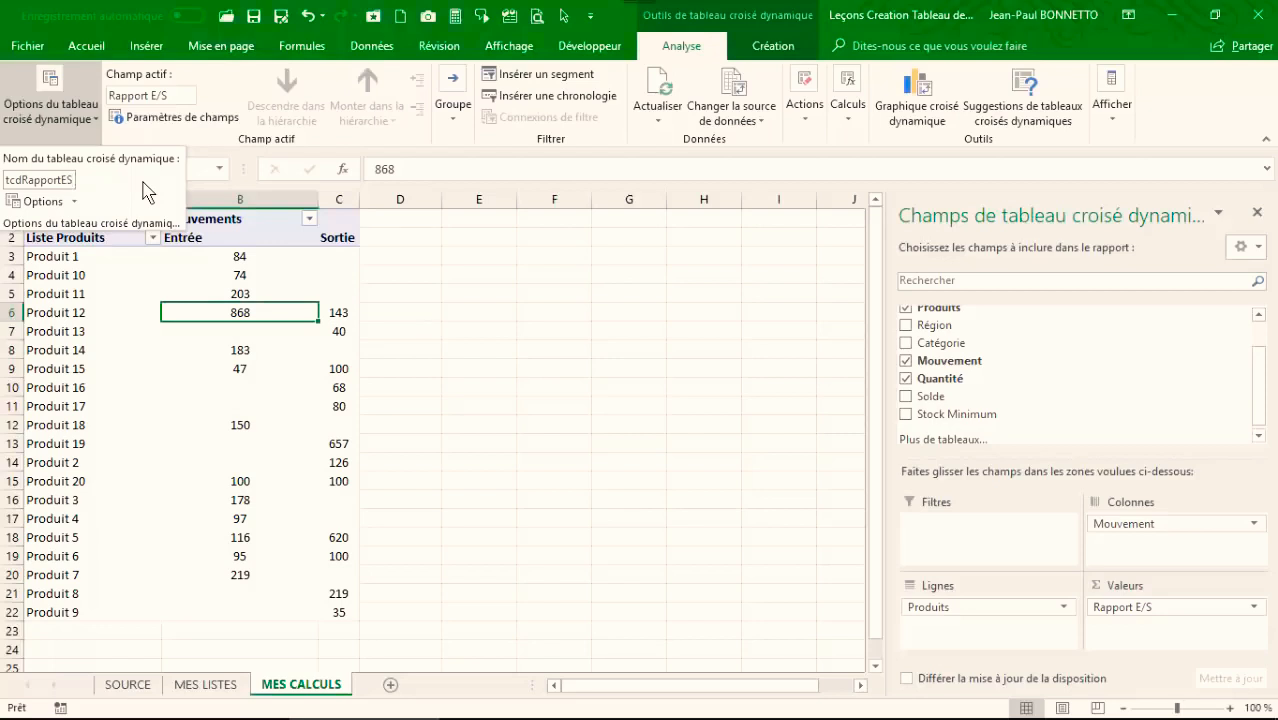
pyautogui.press('Return')
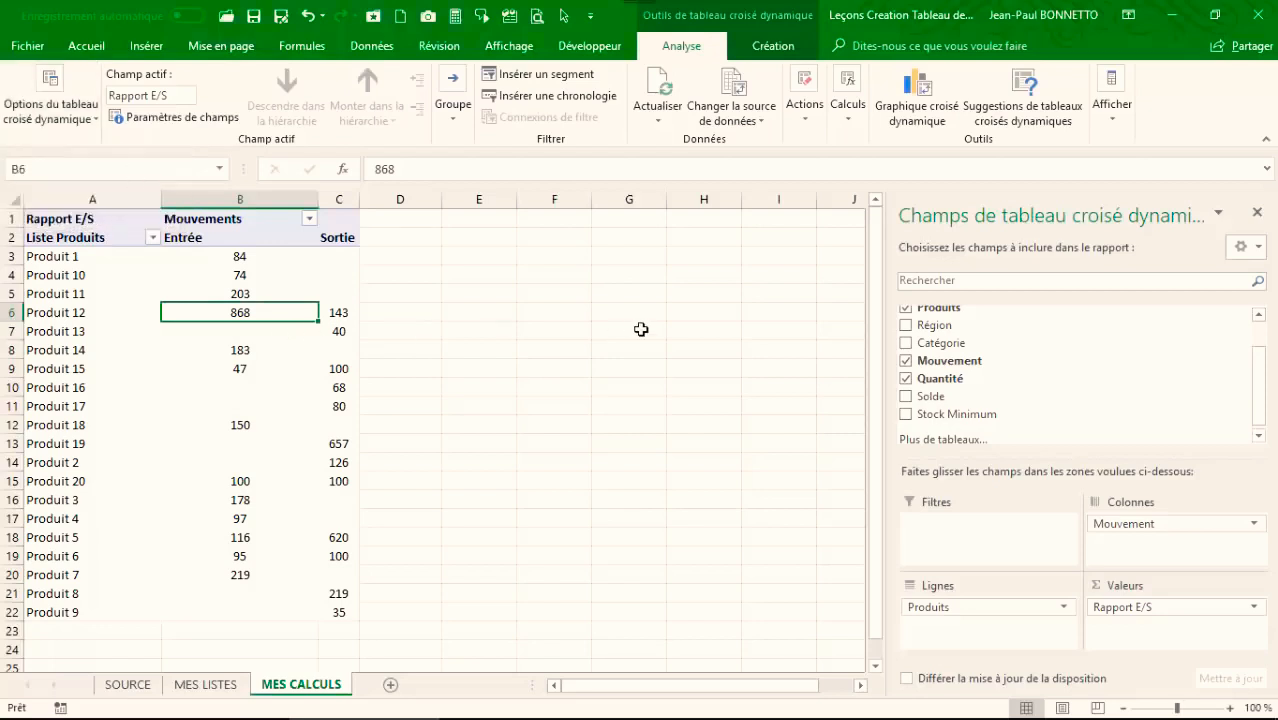
# Step: Review the Entrée and Sortie quantities of each product in the pivot table on MES CALCULS
pyautogui.click(159, 340)
pyautogui.moveTo(232, 296); pyautogui.dragTo(210, 612)
pyautogui.click(220, 518)
pyautogui.click(220, 350)
pyautogui.moveTo(343, 261); pyautogui.dragTo(326, 604)
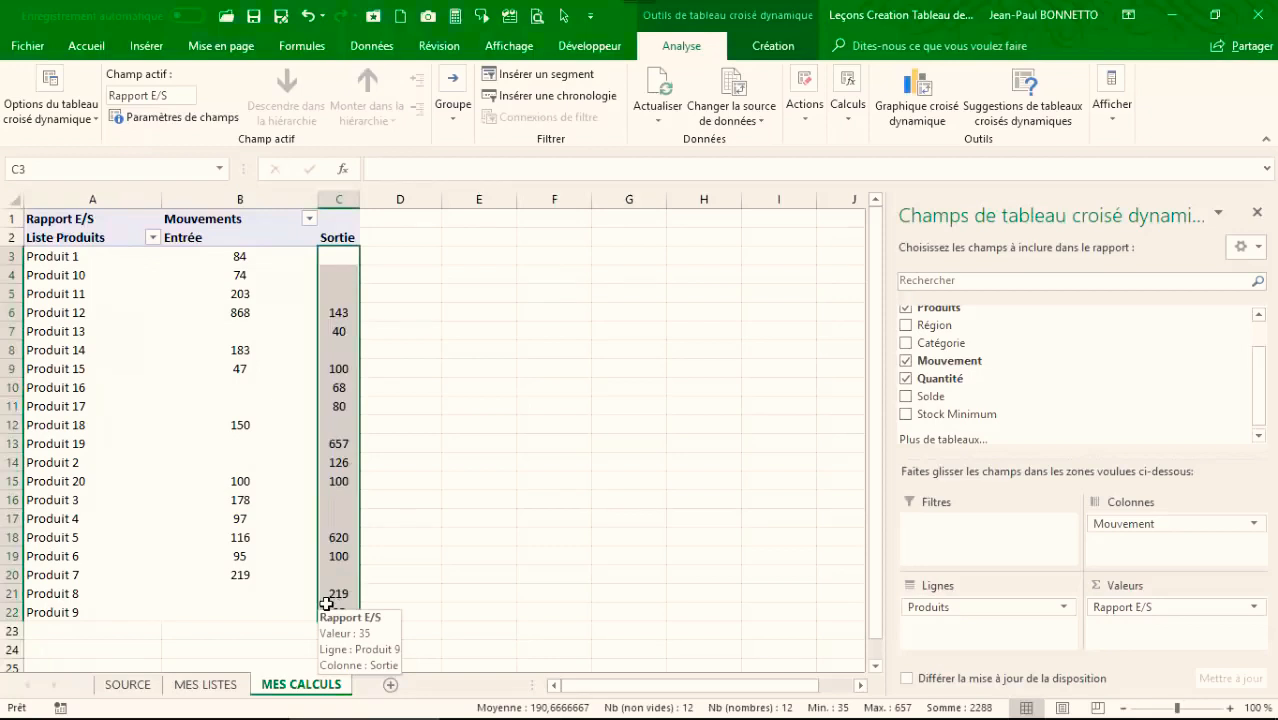
pyautogui.click(664, 249)
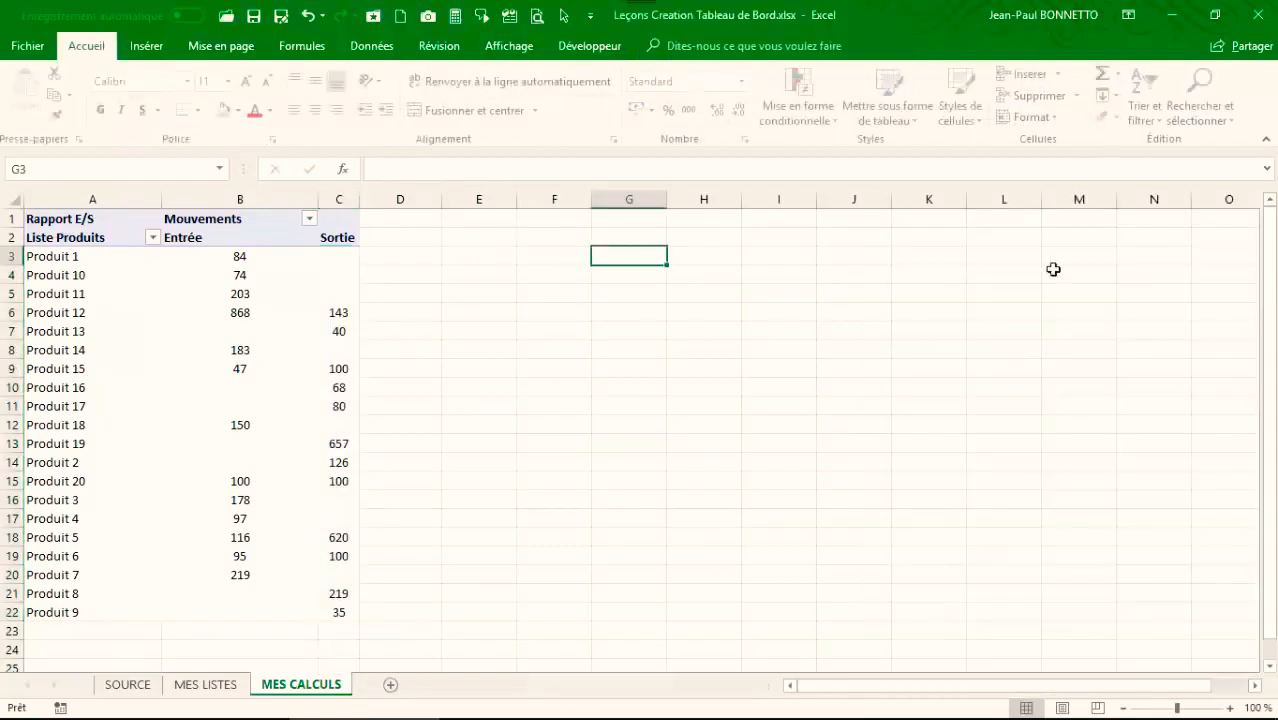
pyautogui.click(106, 282)
pyautogui.click(103, 288)
pyautogui.click(186, 308)
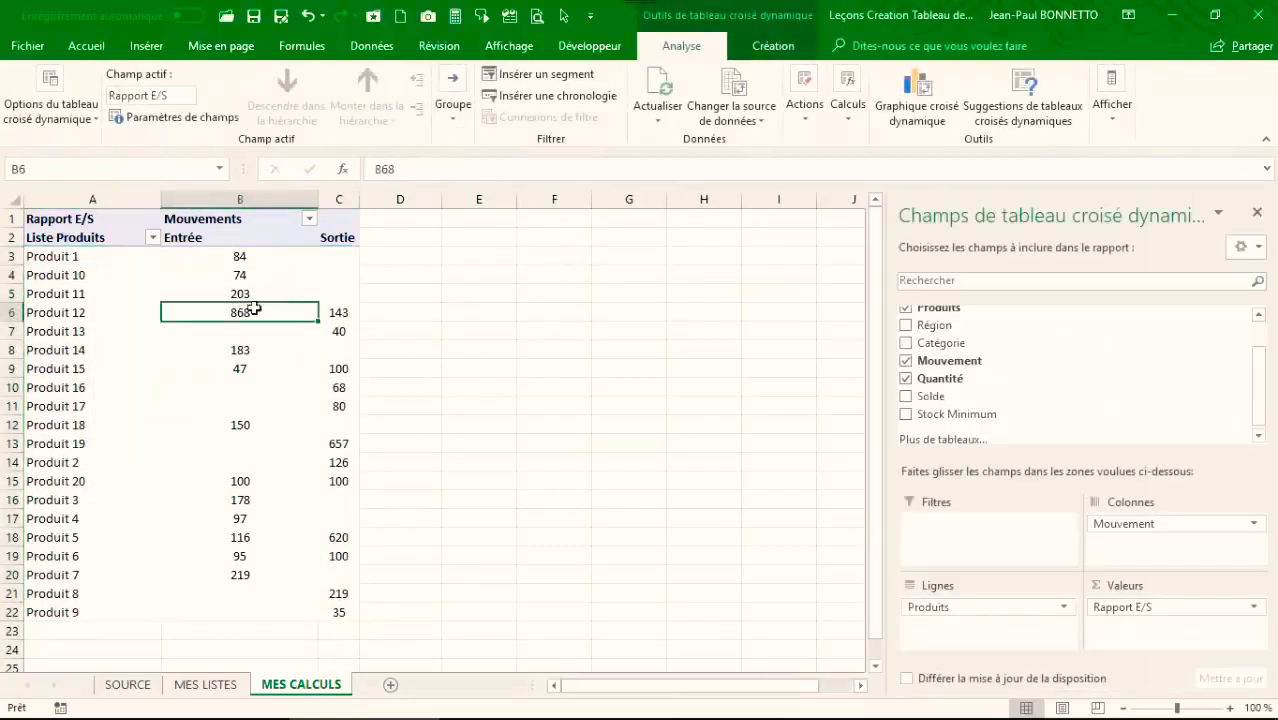
pyautogui.click(328, 318)
pyautogui.click(28, 331)
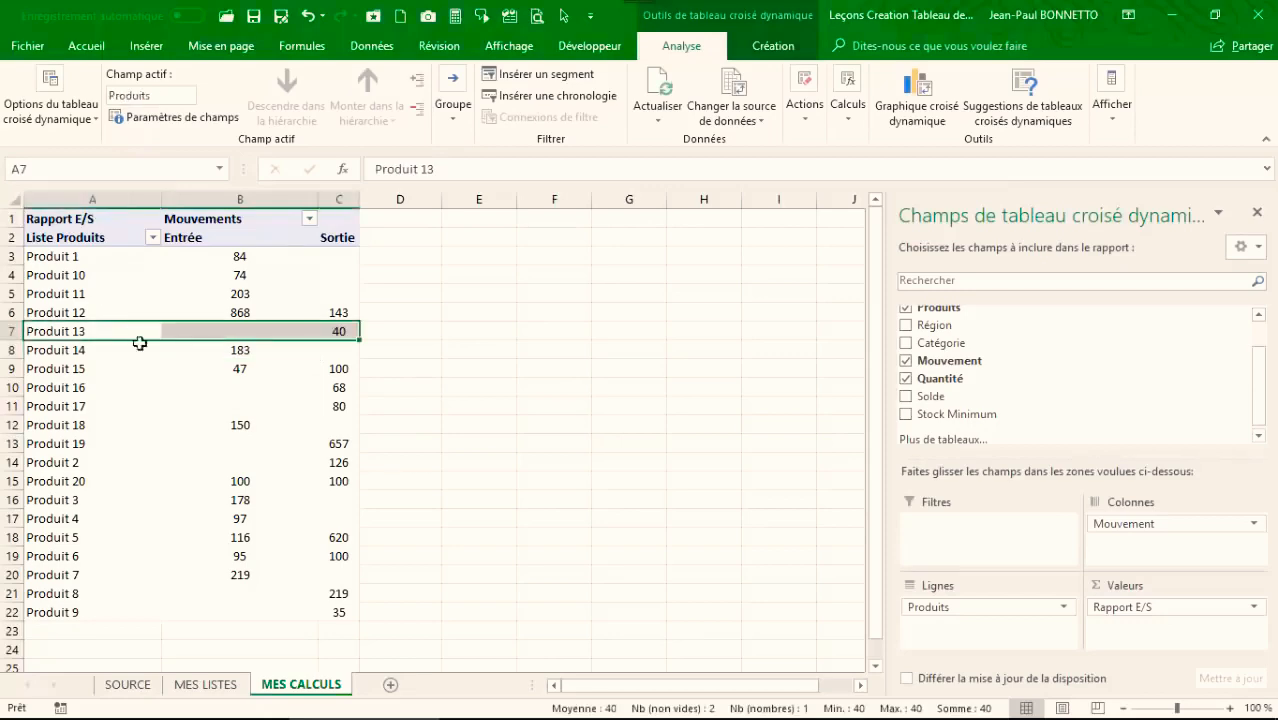
# Step: Examine the product list on the MES LISTES sheet and the Produits column on the SOURCE sheet
pyautogui.click(205, 684)
pyautogui.press('Down')
pyautogui.press('Down')
pyautogui.press('Down')
pyautogui.press('Down')
pyautogui.press('Down')
pyautogui.press('Down')
pyautogui.click(290, 406)
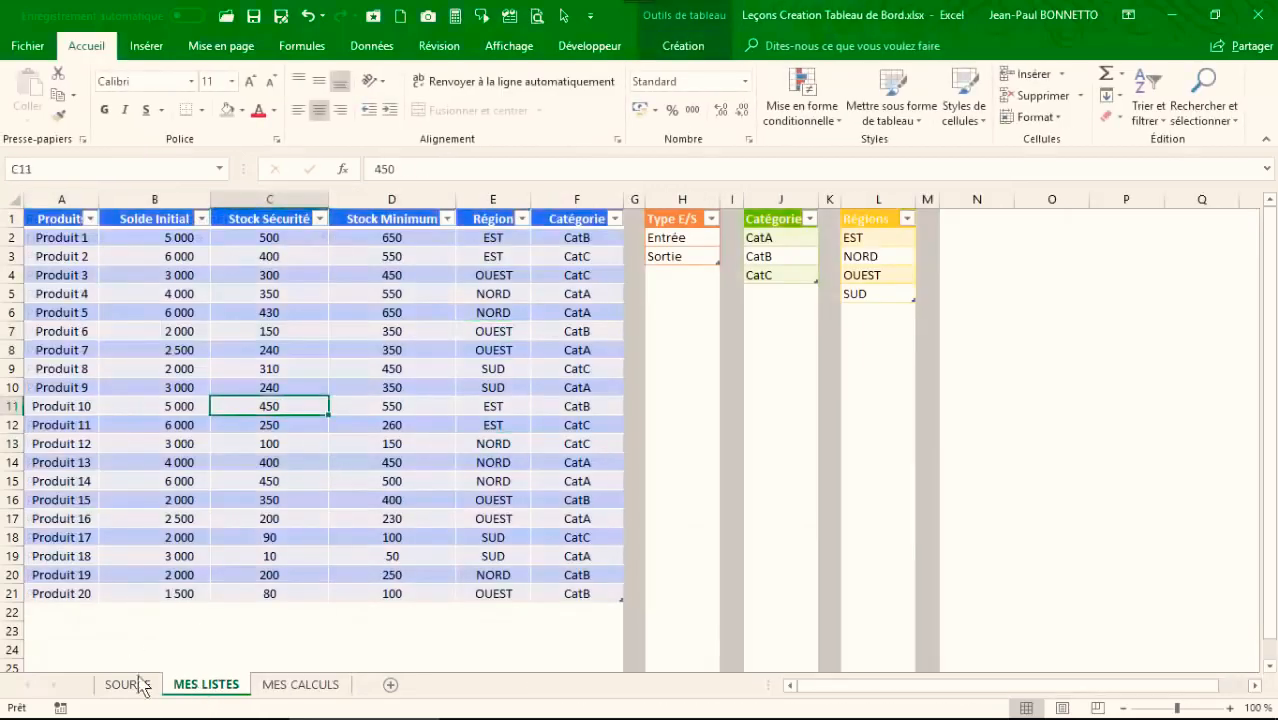
pyautogui.click(126, 682)
pyautogui.click(258, 292)
pyautogui.click(332, 234)
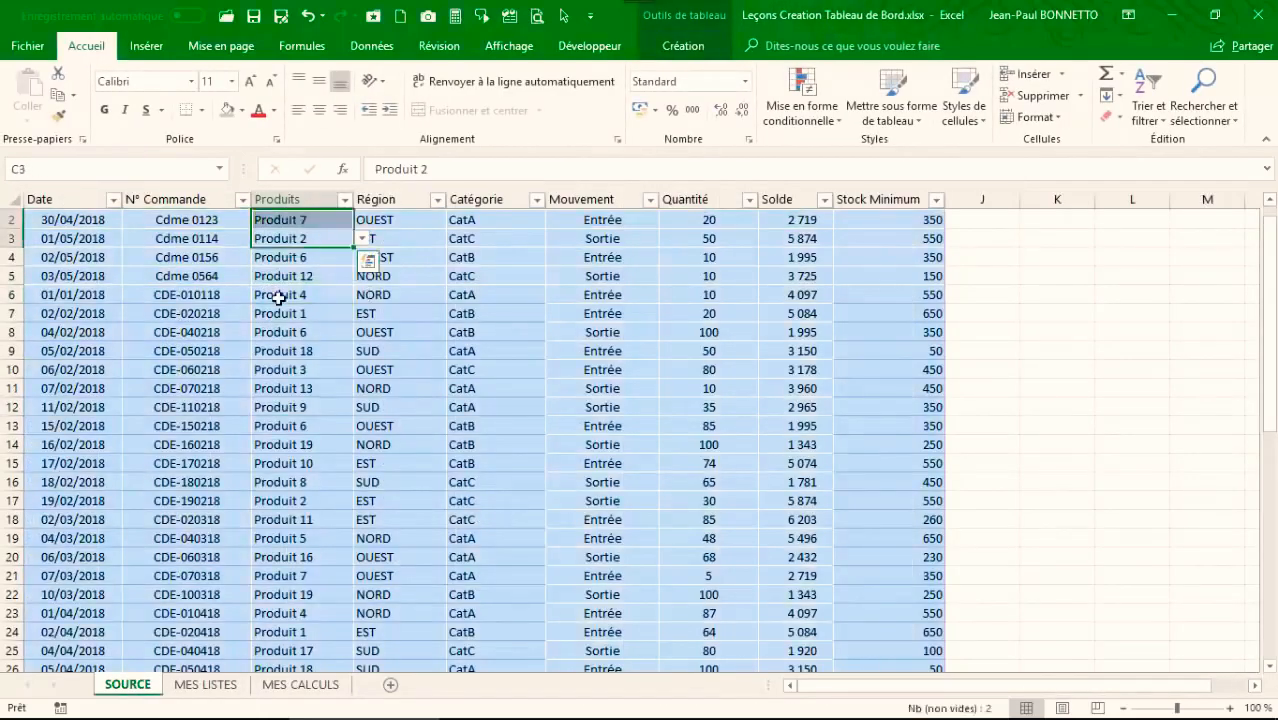
pyautogui.click(292, 351)
pyautogui.click(305, 425)
pyautogui.click(300, 257)
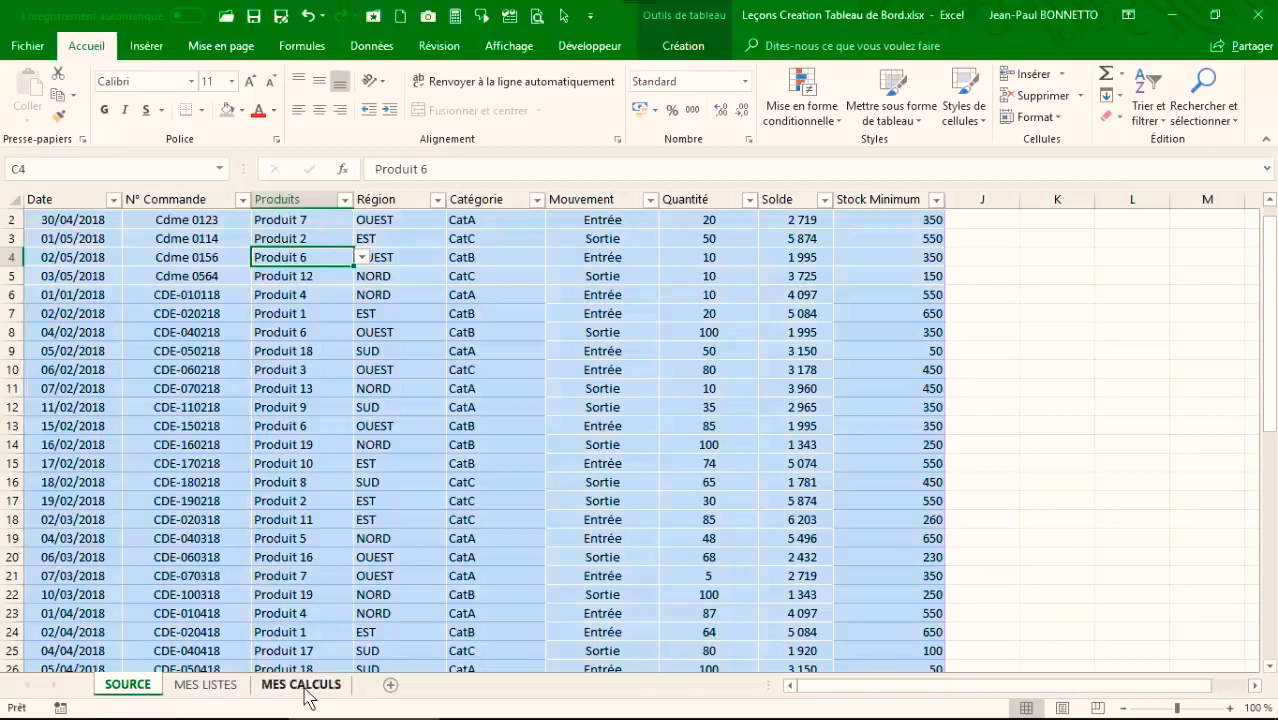
# Step: Switch to the Tableau de Bord - Suivi de Stock(V3) workbook and examine its Répartition par Région chart
pyautogui.click(250, 701)
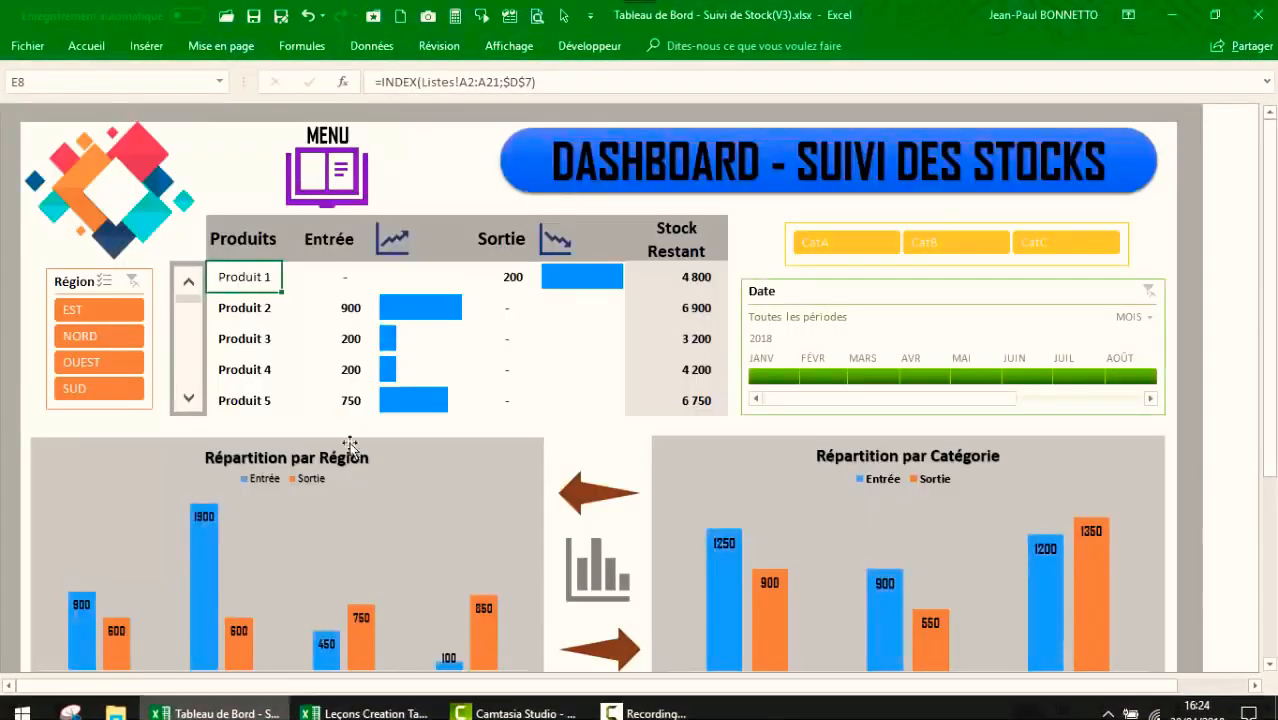
pyautogui.scroll(-4, 378, 329)
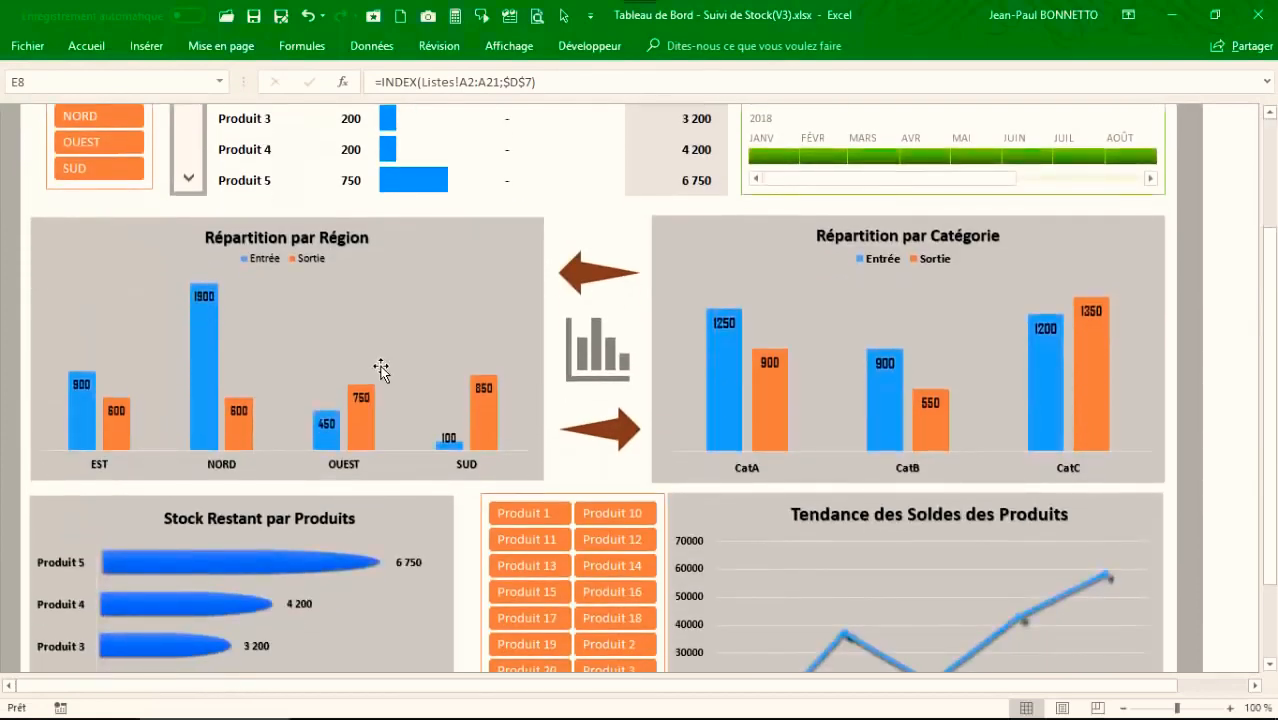
pyautogui.moveTo(203, 326)
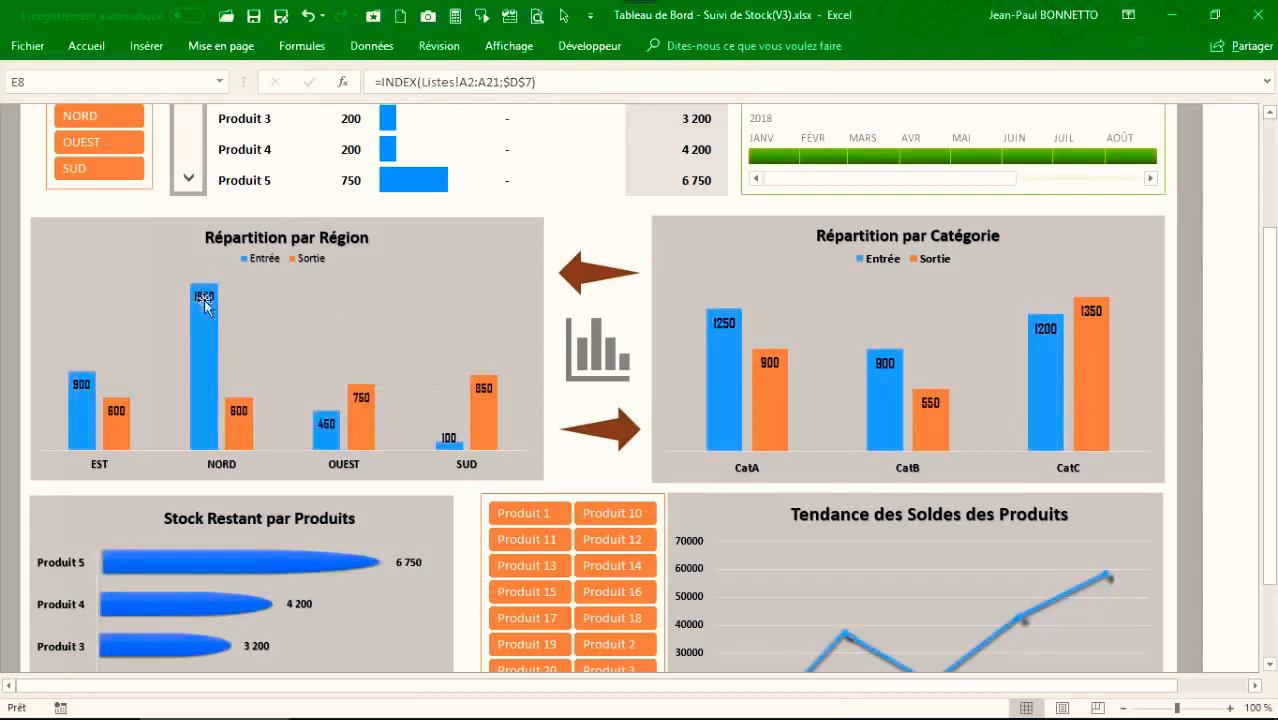
pyautogui.moveTo(222, 717)
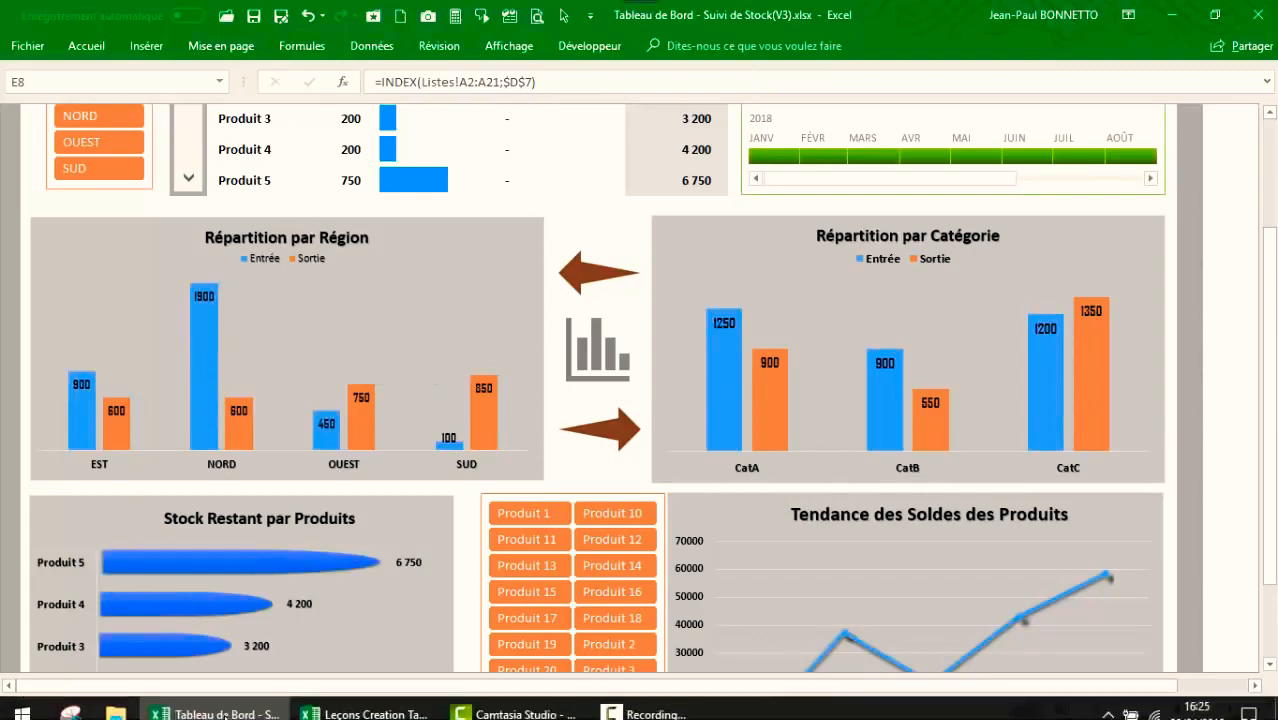
# Step: Return to the Leçons Creation Tableau de Bord workbook and create a pivot table from TSource at cell F1 of MES CALCULS
pyautogui.click(373, 708)
pyautogui.click(276, 405)
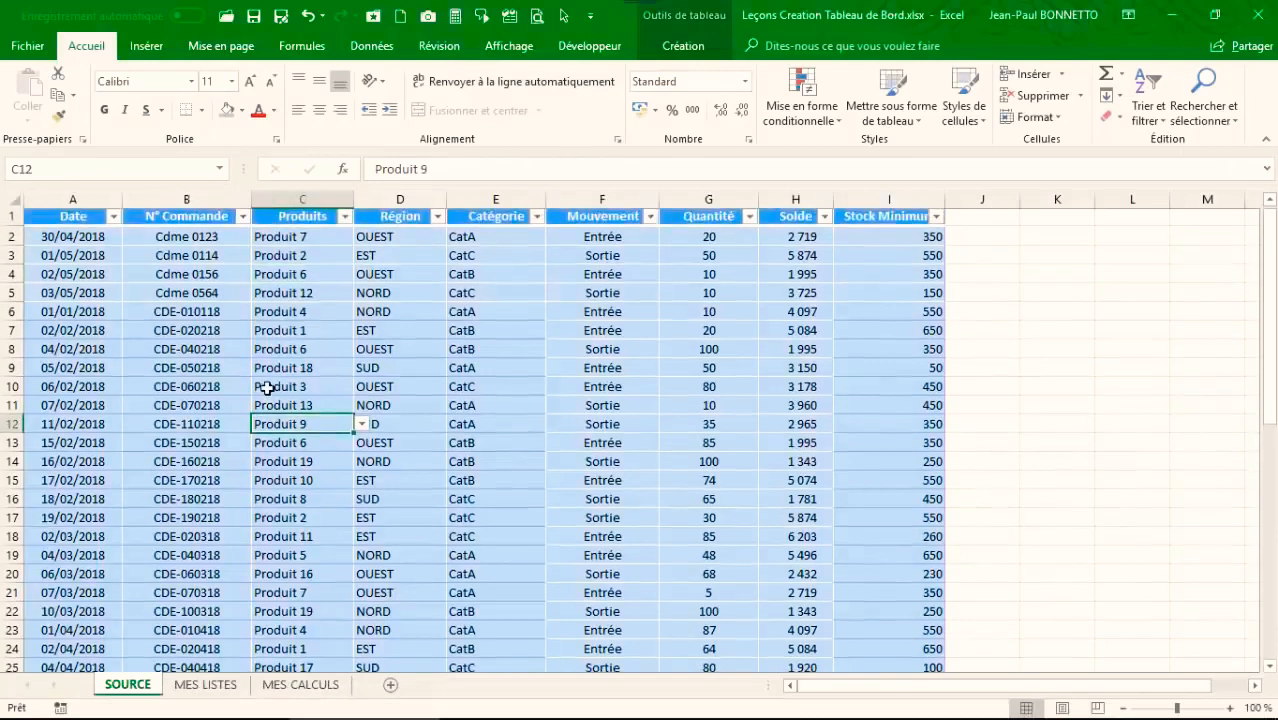
pyautogui.click(287, 295)
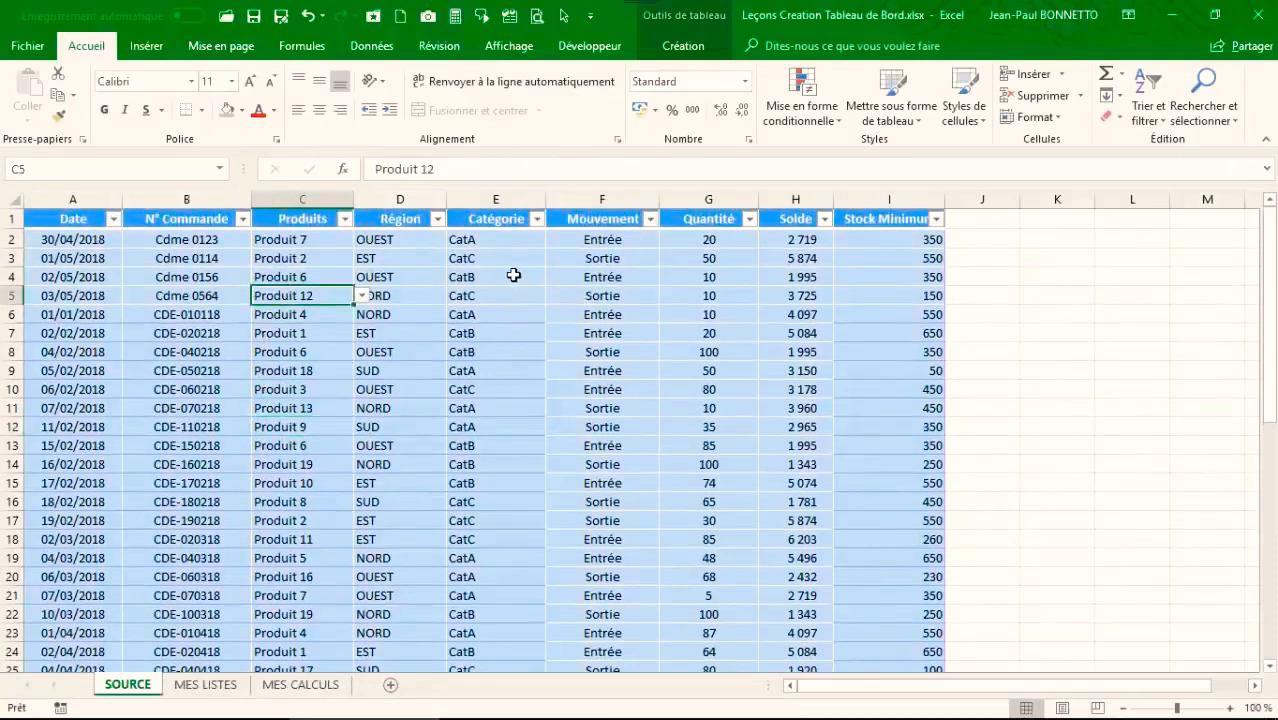
pyautogui.click(281, 280)
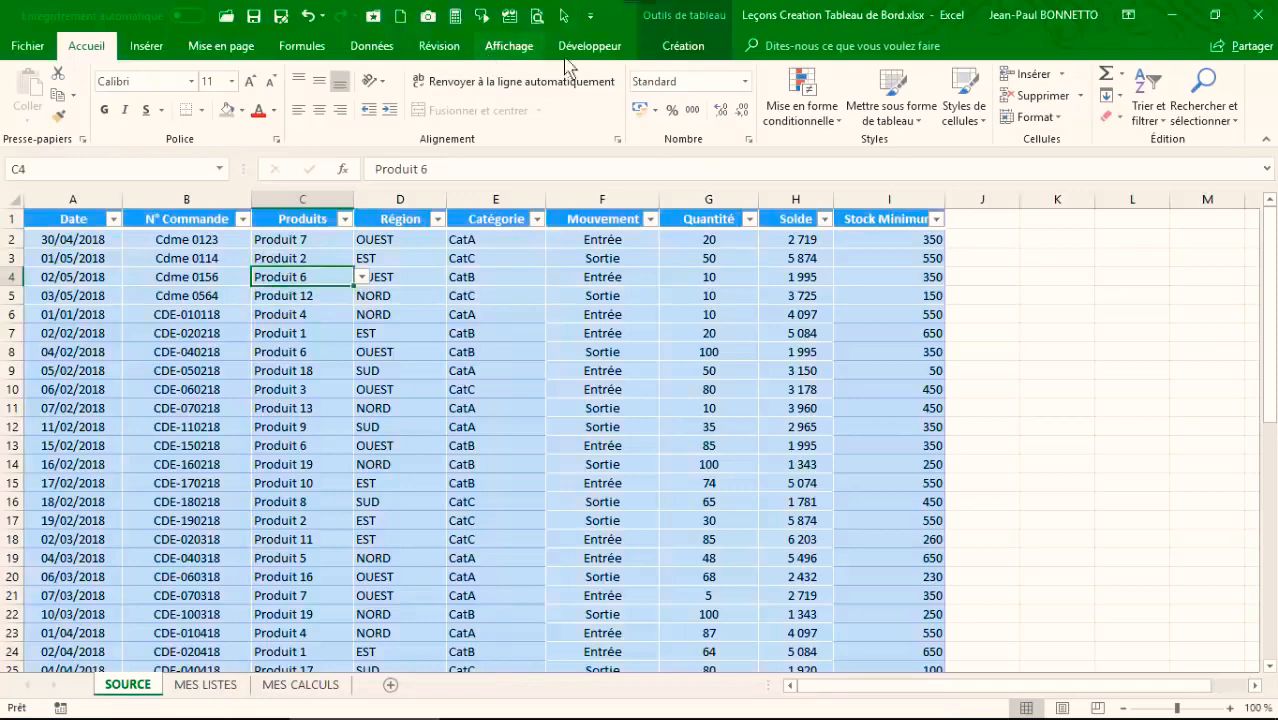
pyautogui.click(146, 46)
pyautogui.click(38, 94)
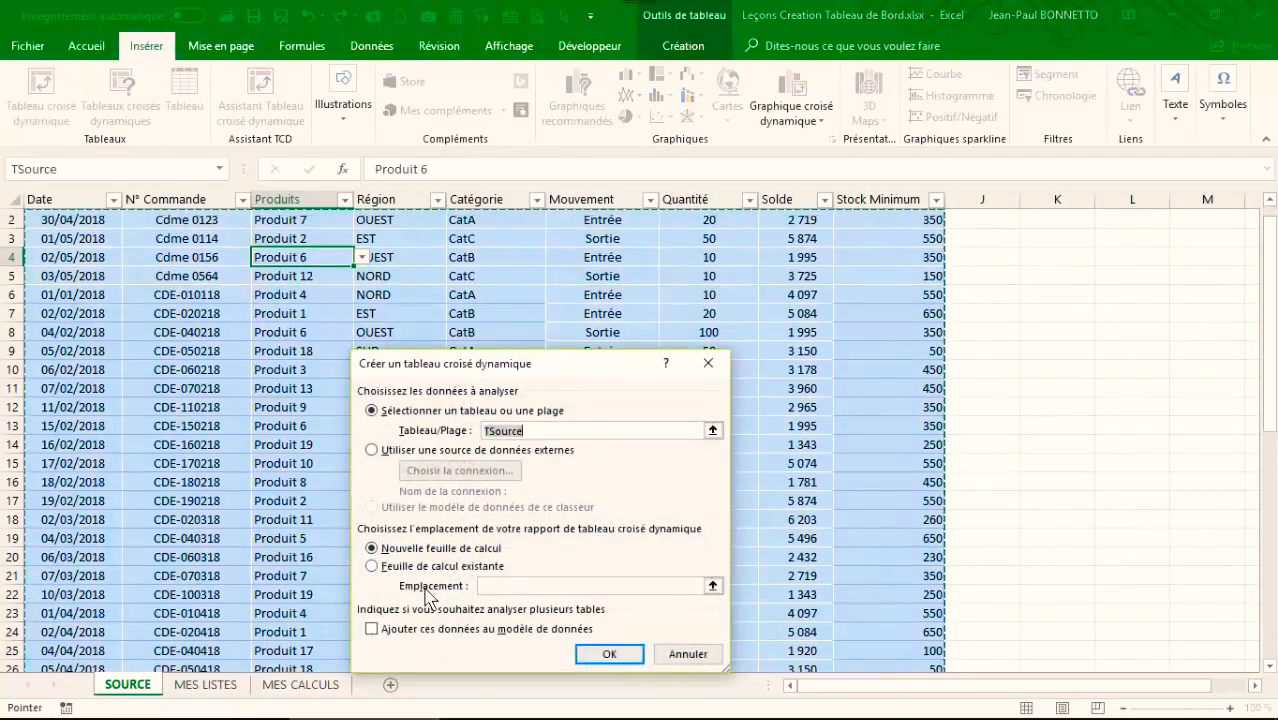
pyautogui.click(372, 566)
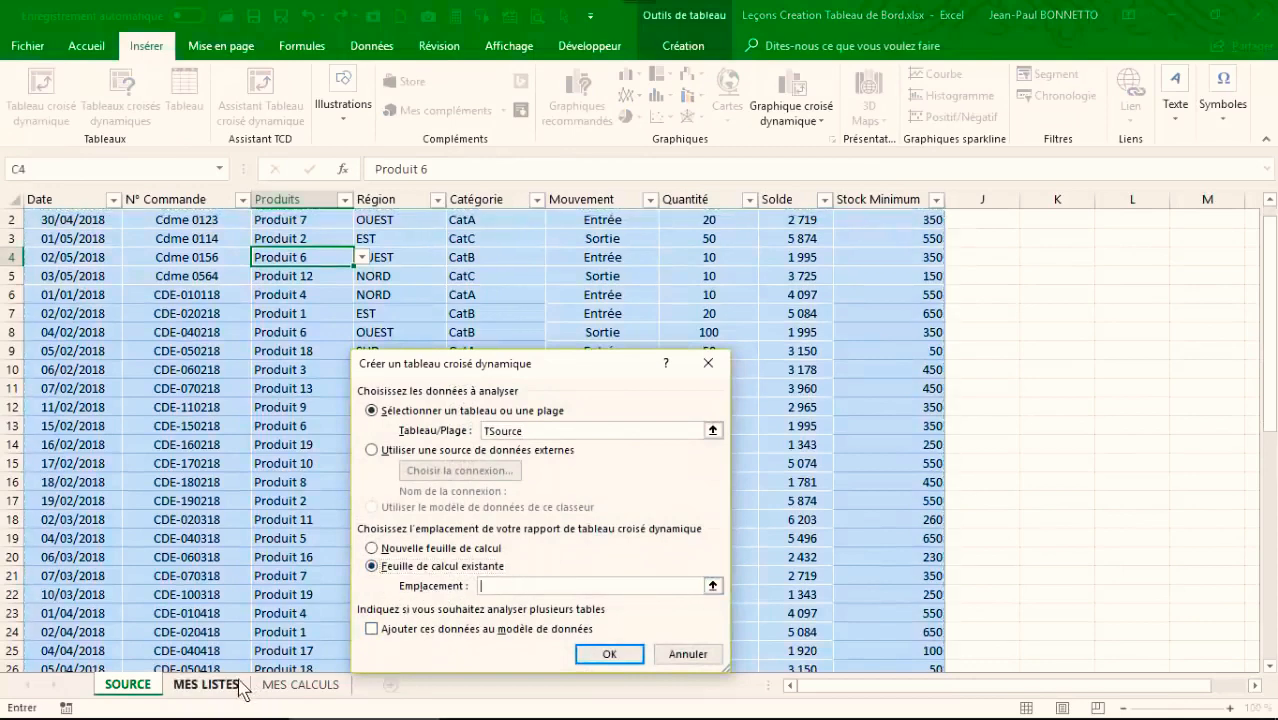
pyautogui.click(316, 684)
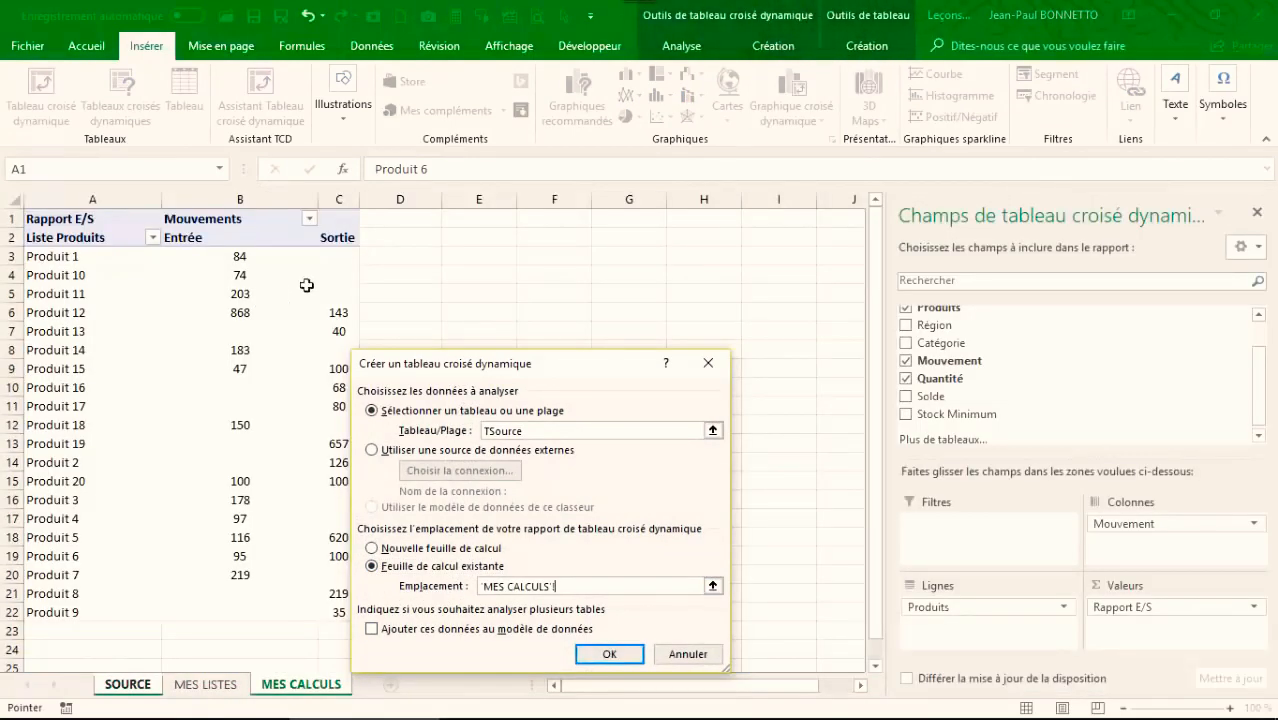
pyautogui.click(548, 219)
pyautogui.press('Return')
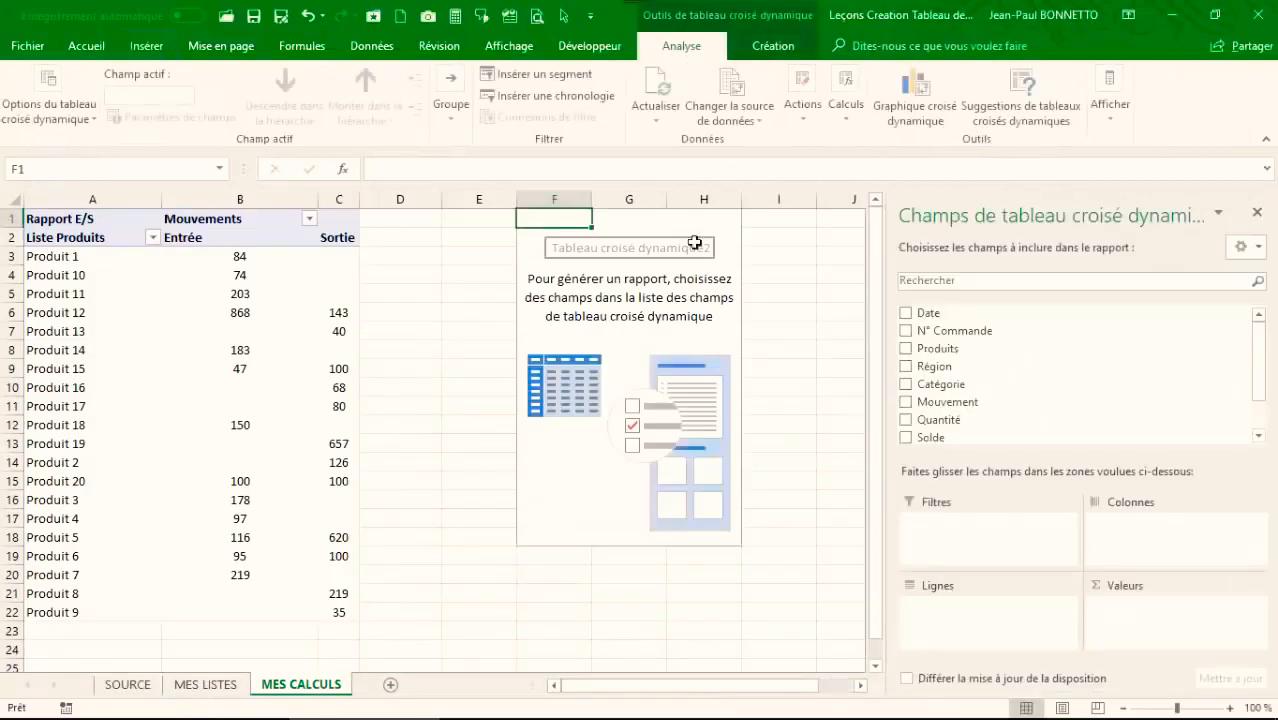
# Step: Lay out the new pivot table with Région as rows, Mouvement as columns and the sum of Quantité as values, then close its field list
pyautogui.moveTo(1258, 352); pyautogui.dragTo(1261, 380)
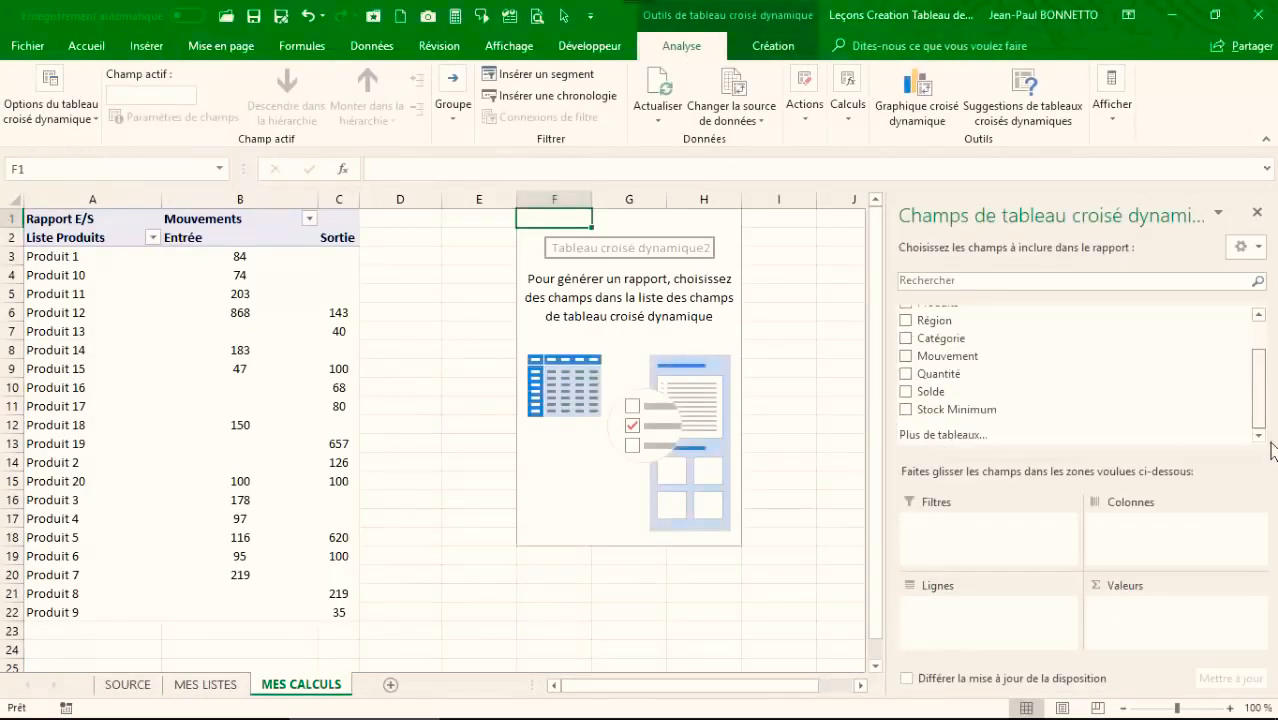
pyautogui.moveTo(960, 321); pyautogui.dragTo(932, 630)
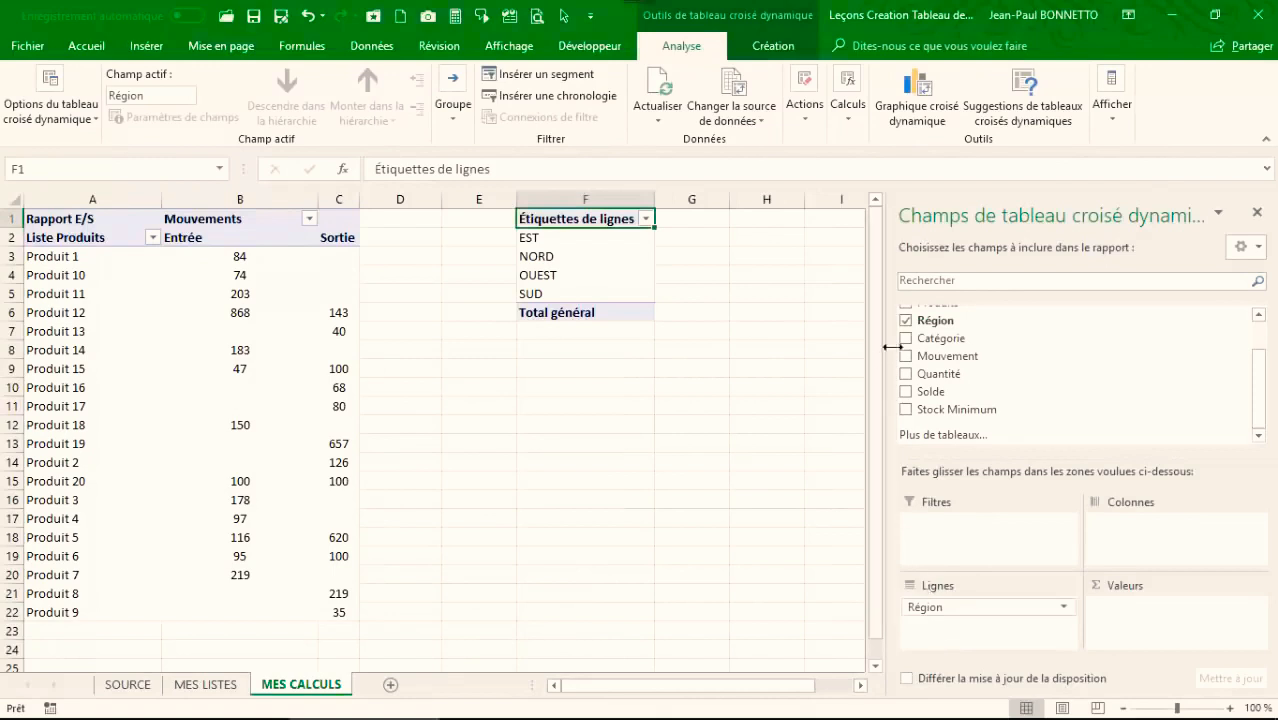
pyautogui.moveTo(1262, 386); pyautogui.dragTo(1268, 368)
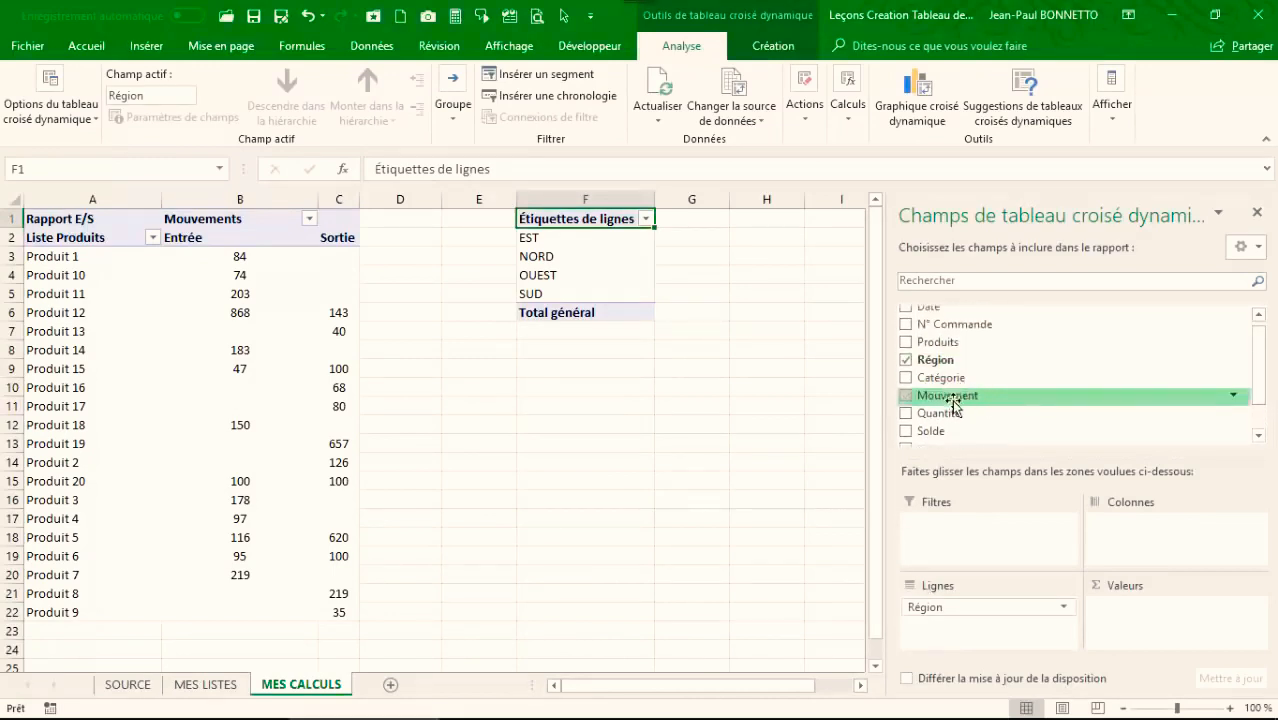
pyautogui.moveTo(953, 403); pyautogui.dragTo(1150, 535)
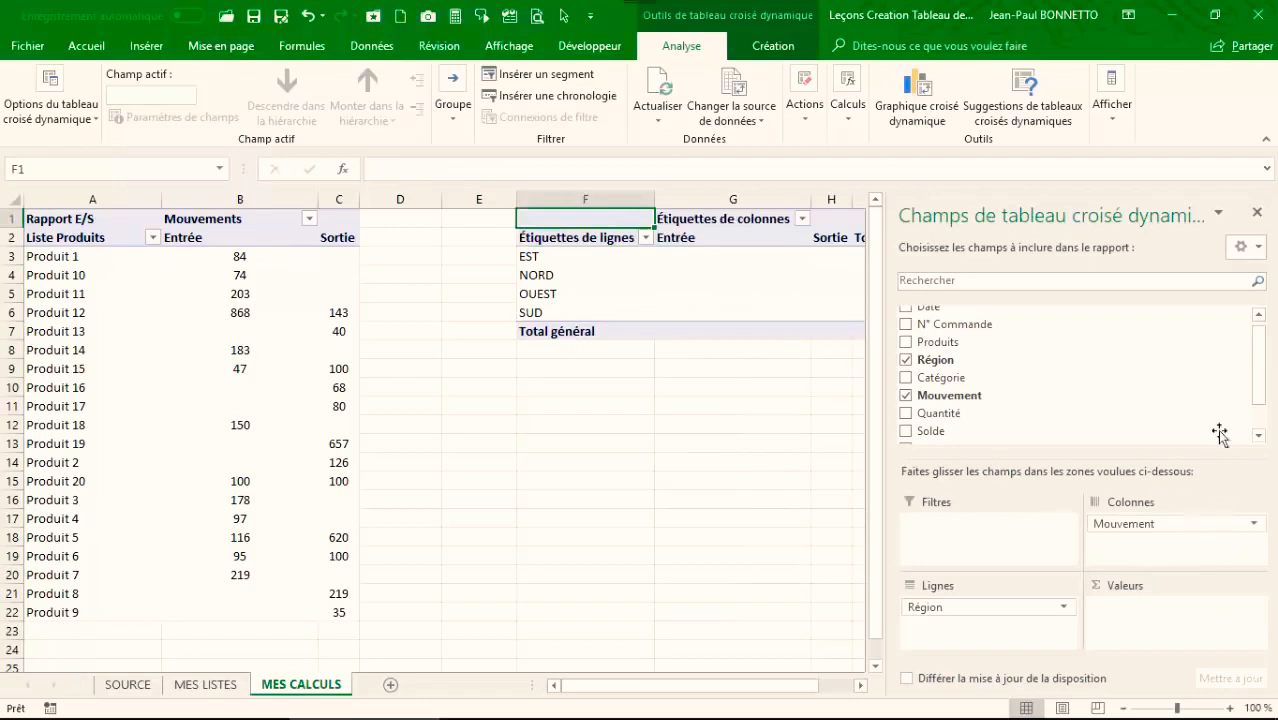
pyautogui.moveTo(938, 413); pyautogui.dragTo(1134, 607)
pyautogui.click(1257, 212)
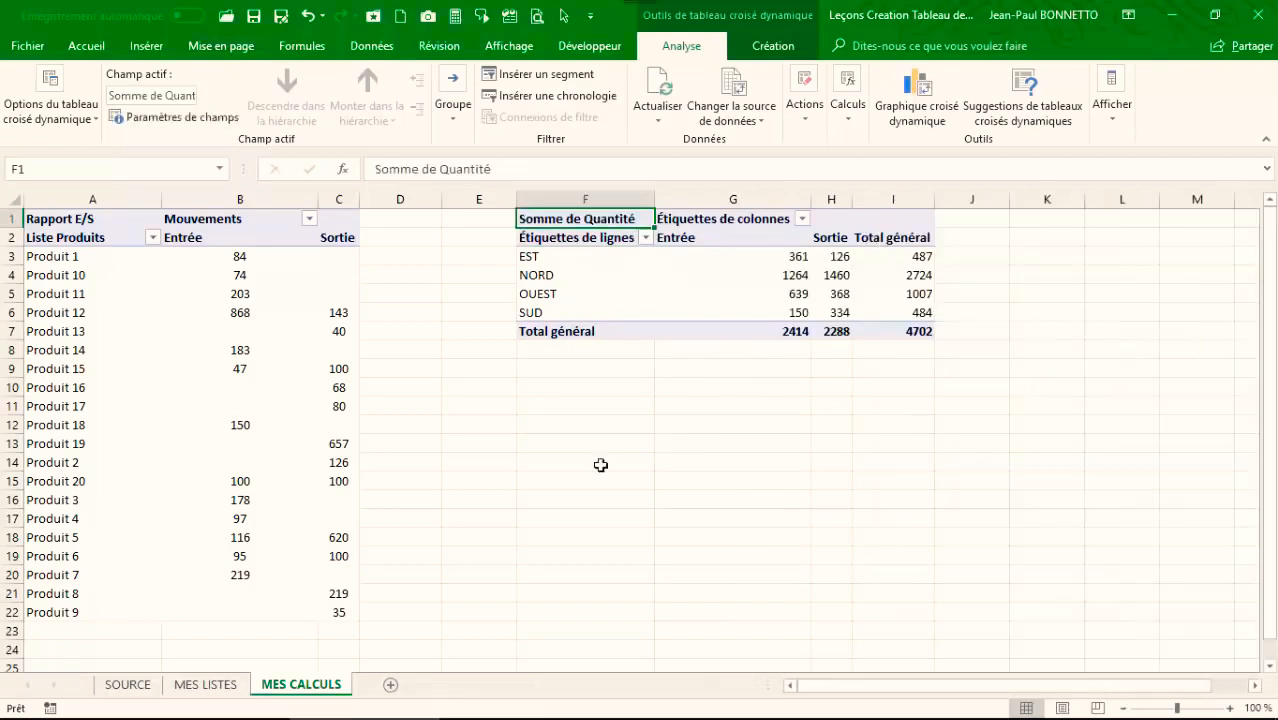
# Step: Rename the region pivot table's headings: "Rapport Region" in F1, "Région" in F2 and "Mouvements" in G1
pyautogui.click(858, 333)
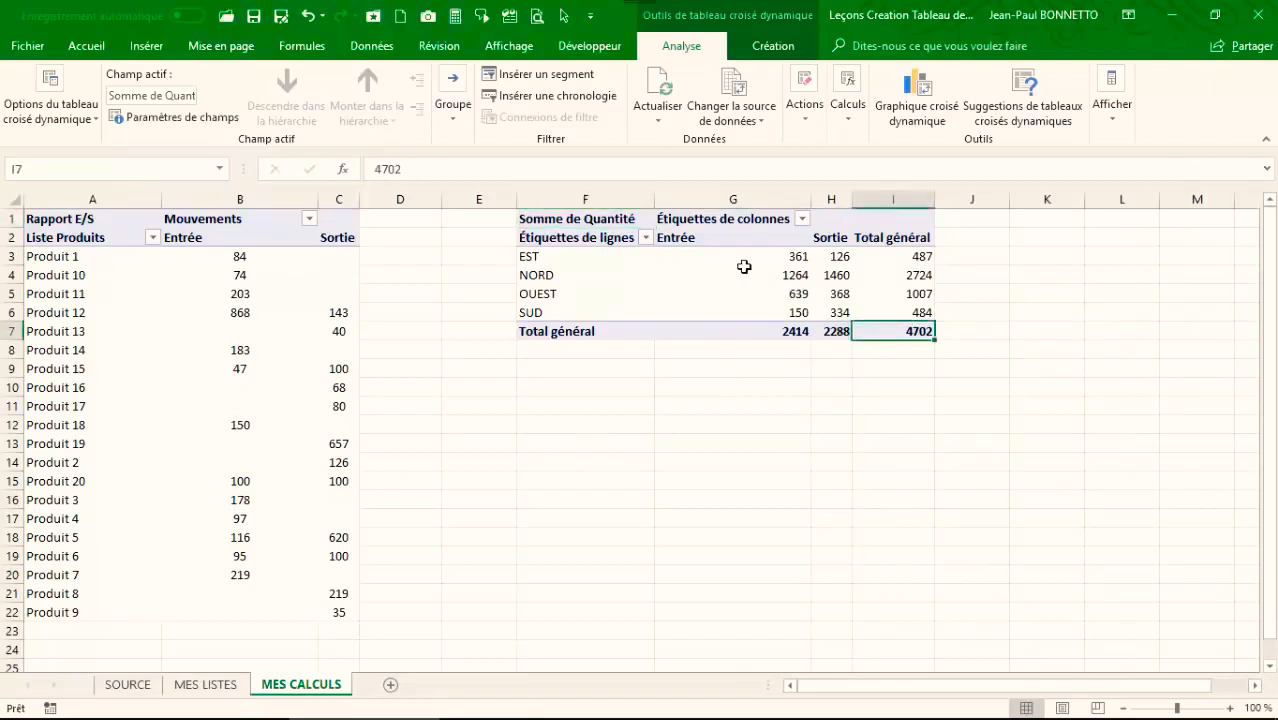
pyautogui.click(625, 220)
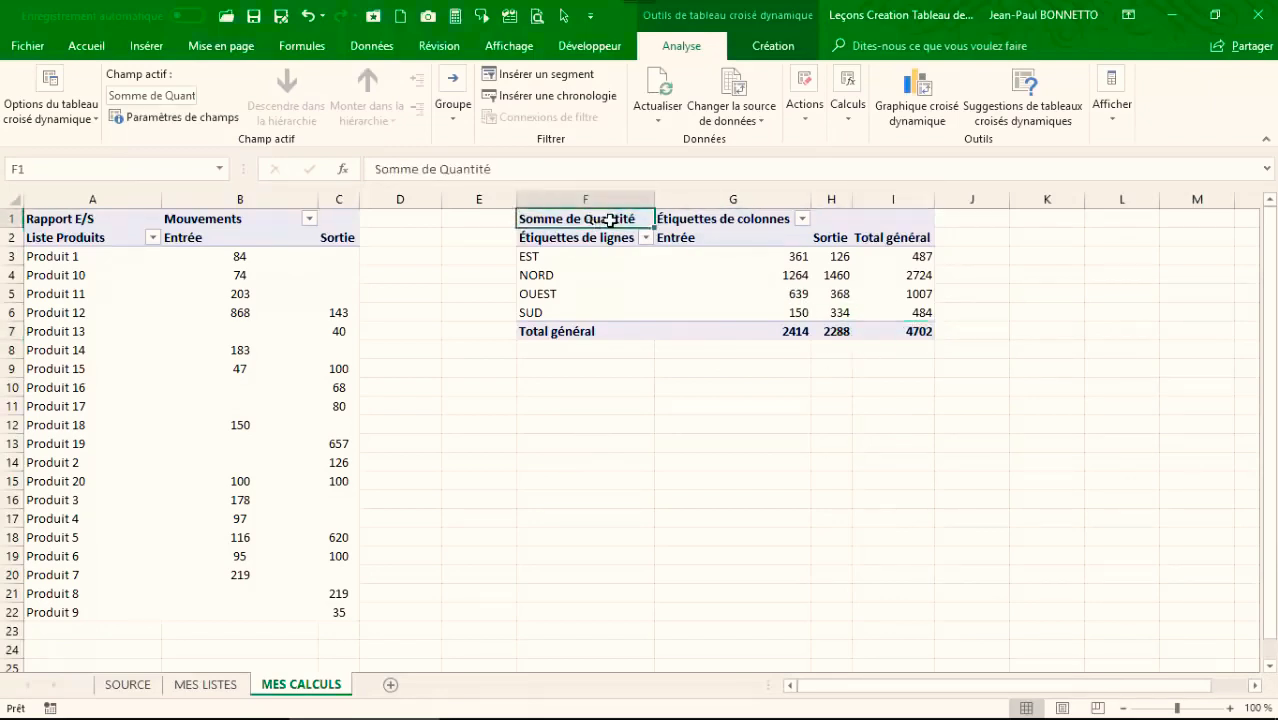
pyautogui.write('Rapport Region')
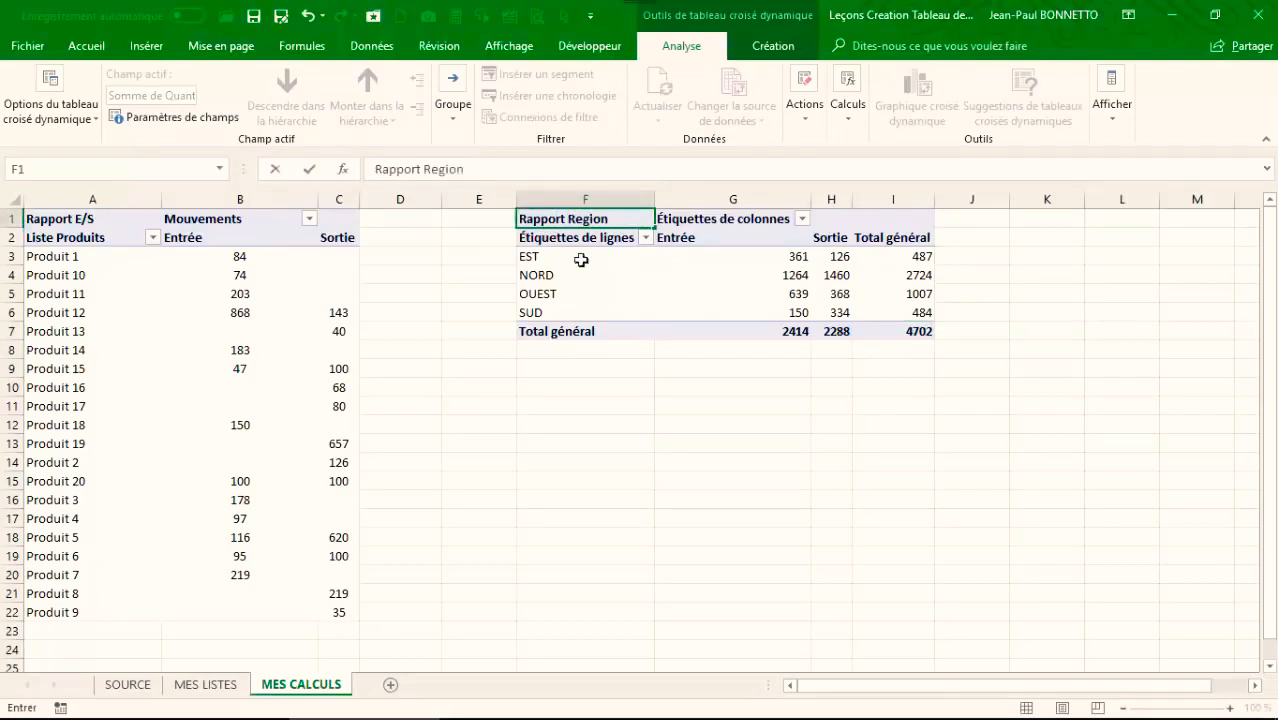
pyautogui.click(548, 238)
pyautogui.write('Région')
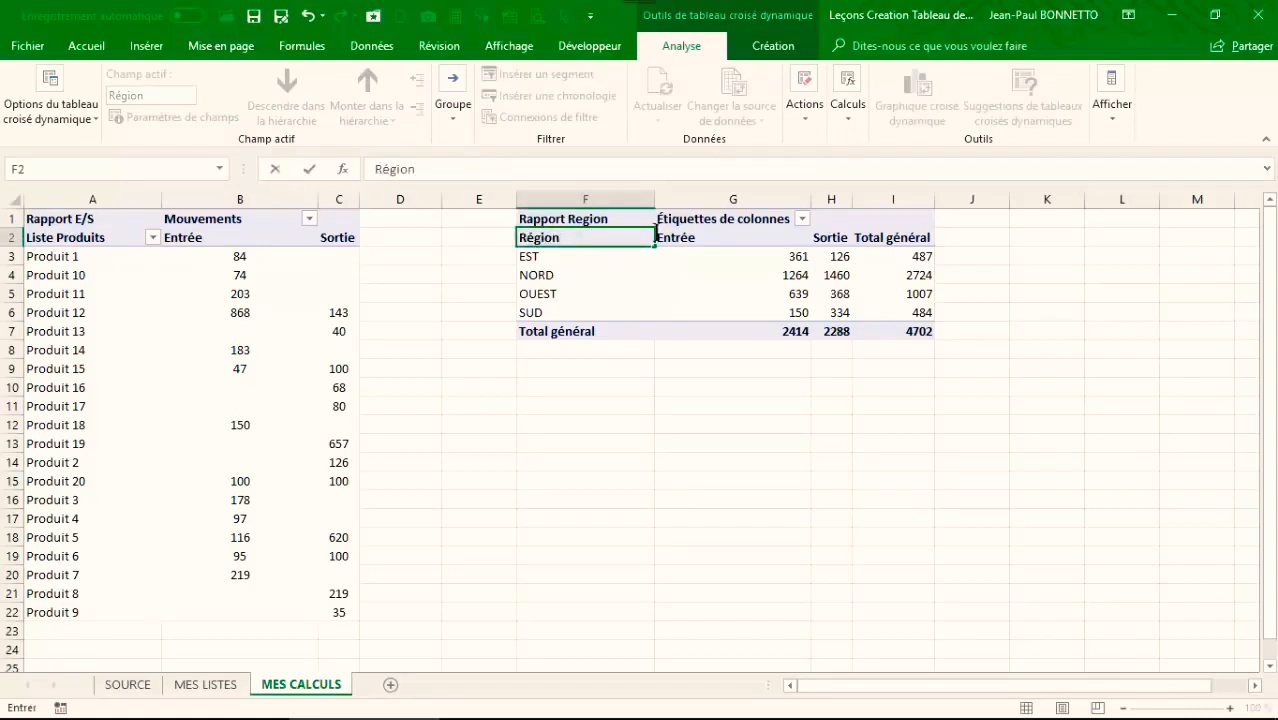
pyautogui.click(711, 222)
pyautogui.write('Mouvement')
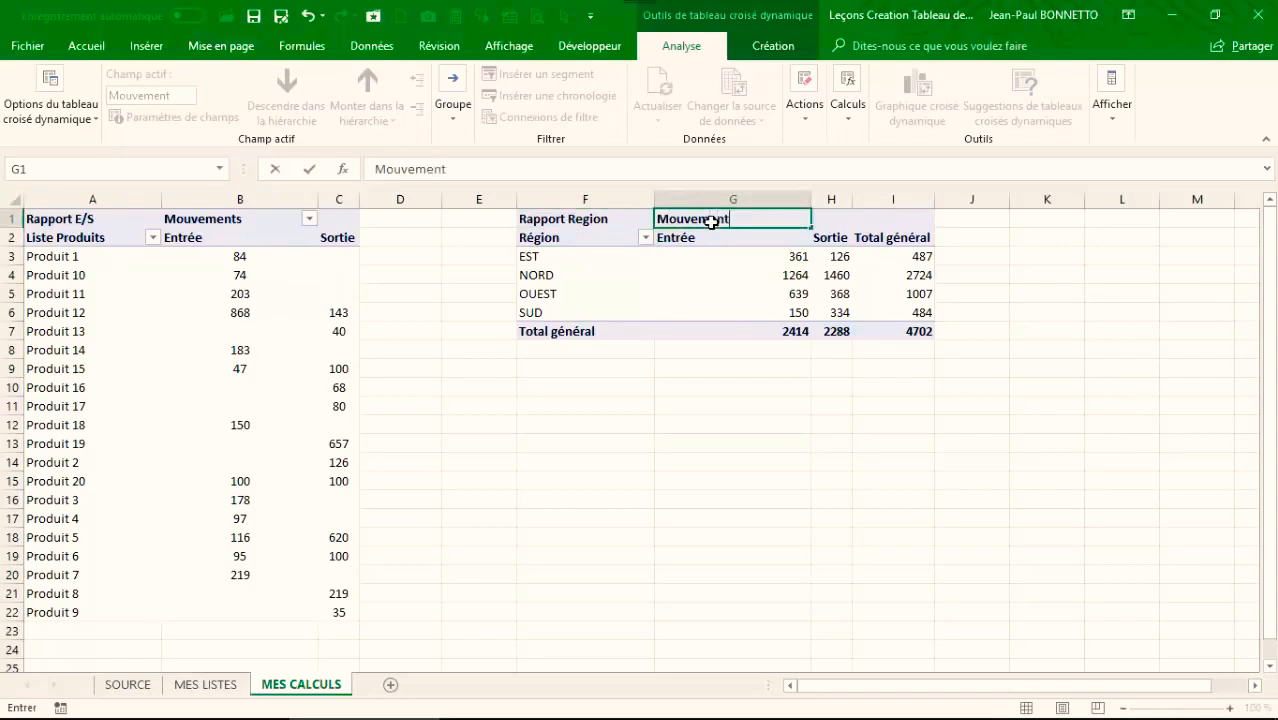
pyautogui.write('s')
# Step: Center the Entrée and Sortie values in G3:H7 of the region pivot table and slightly widen column I
pyautogui.moveTo(745, 256); pyautogui.dragTo(832, 329)
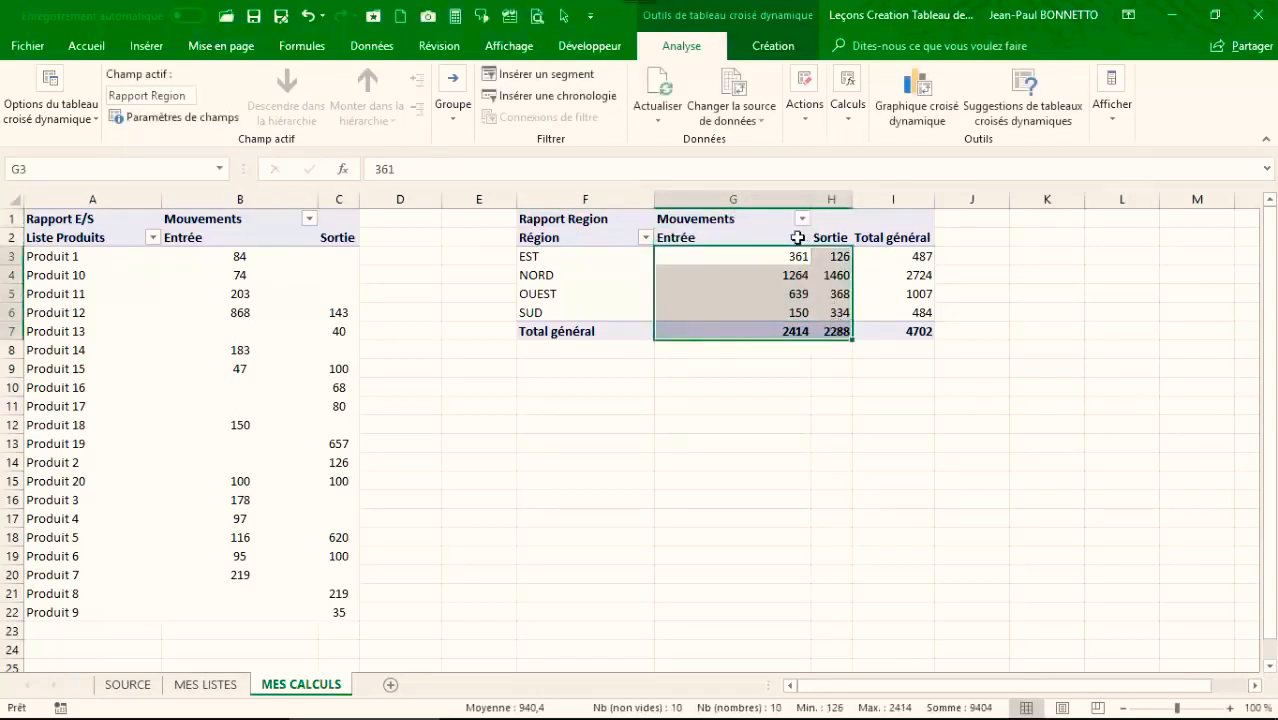
pyautogui.click(146, 46)
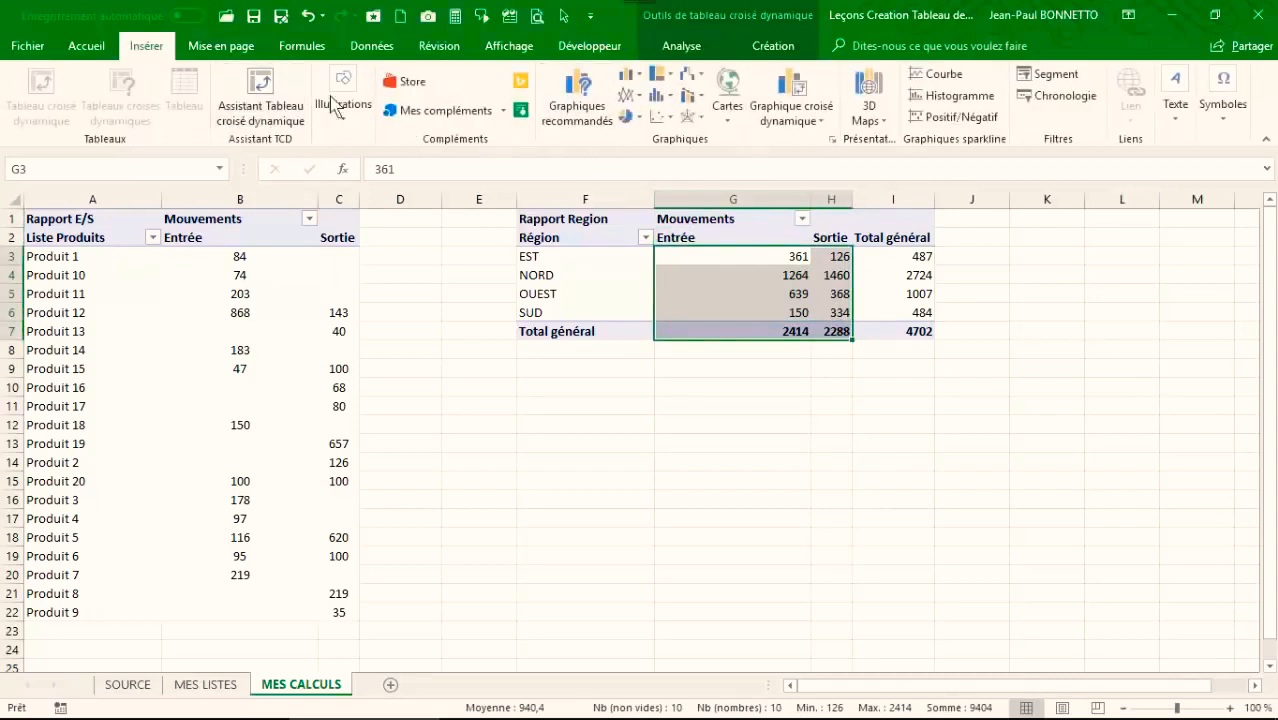
pyautogui.click(87, 47)
pyautogui.click(320, 110)
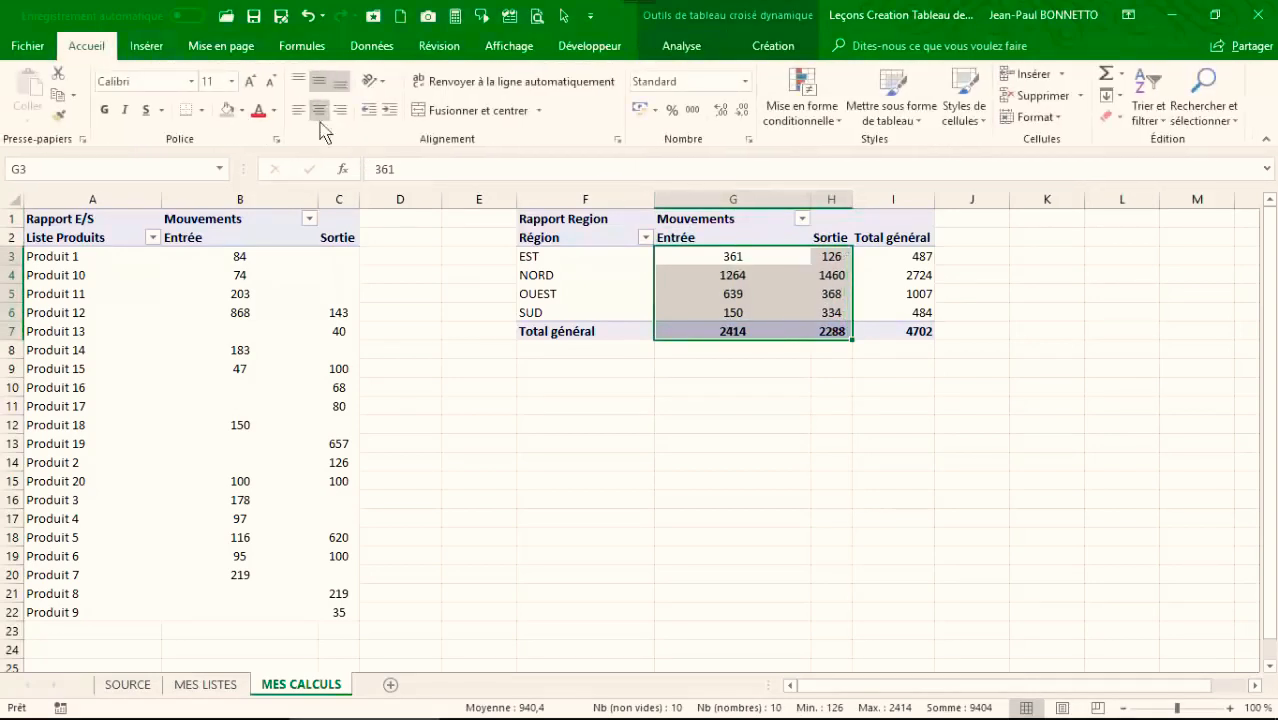
pyautogui.moveTo(934, 199); pyautogui.dragTo(936, 199)
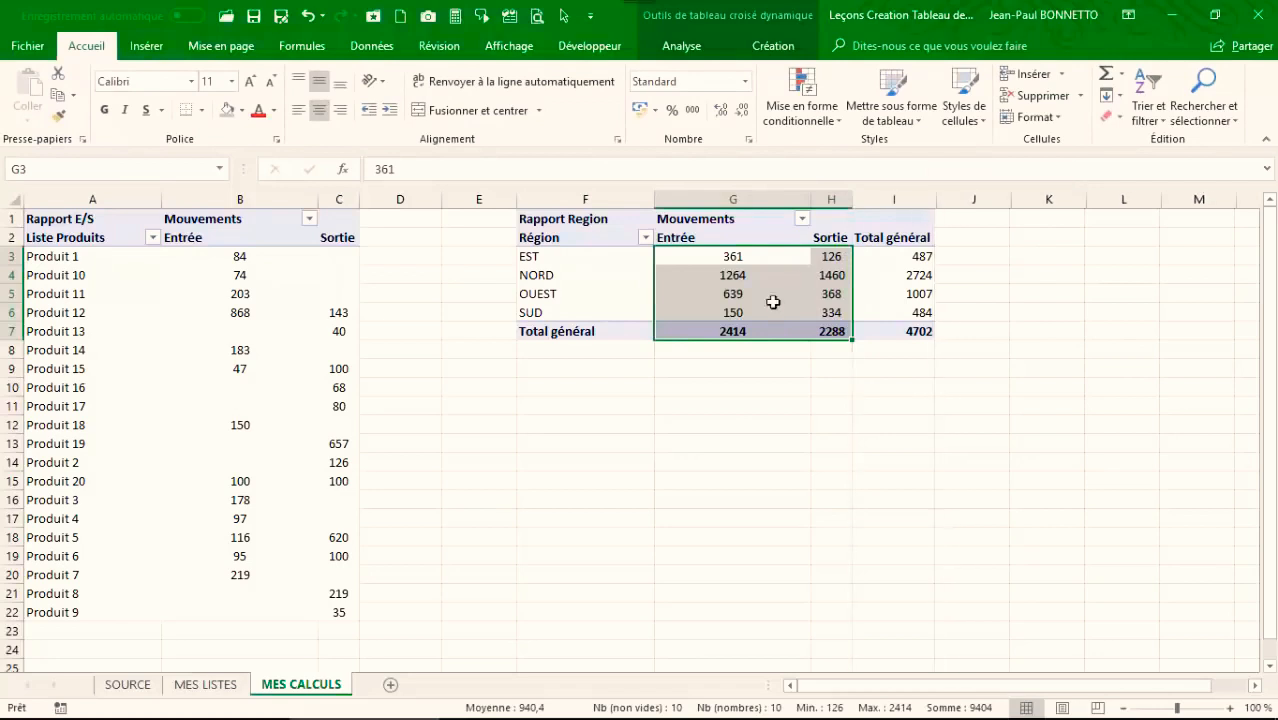
pyautogui.click(735, 368)
pyautogui.click(586, 284)
pyautogui.click(518, 196)
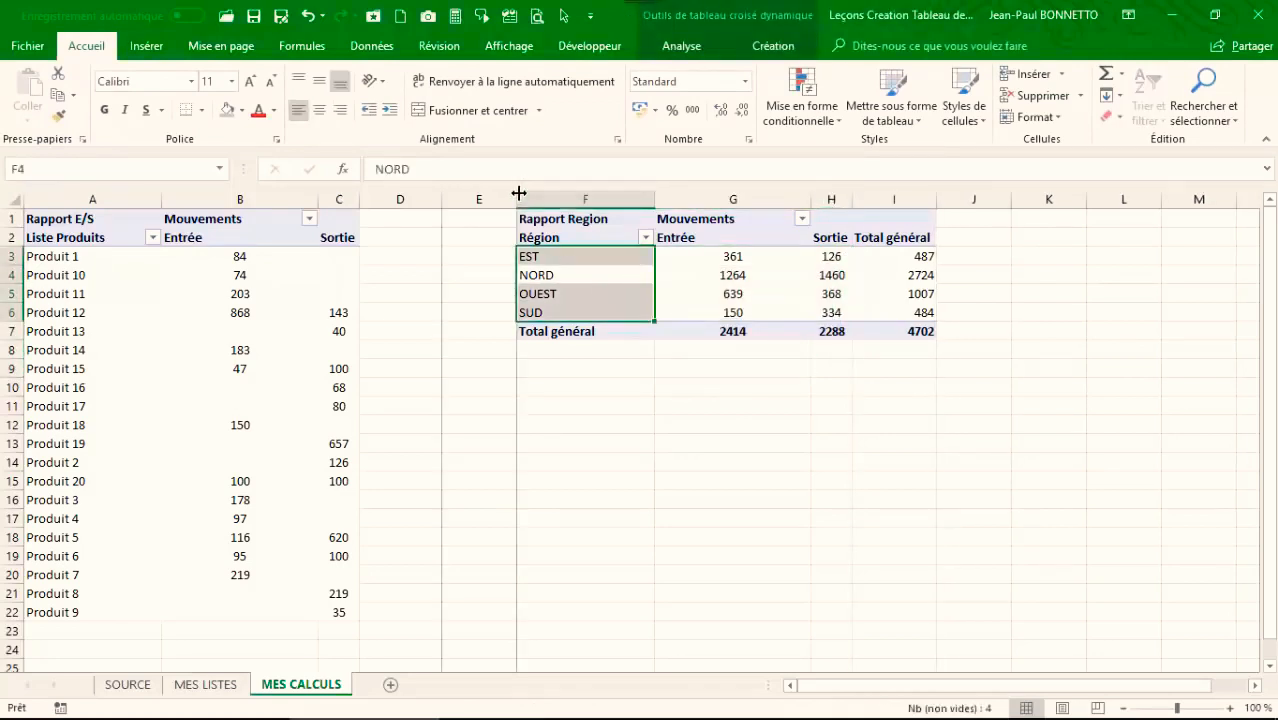
pyautogui.click(686, 390)
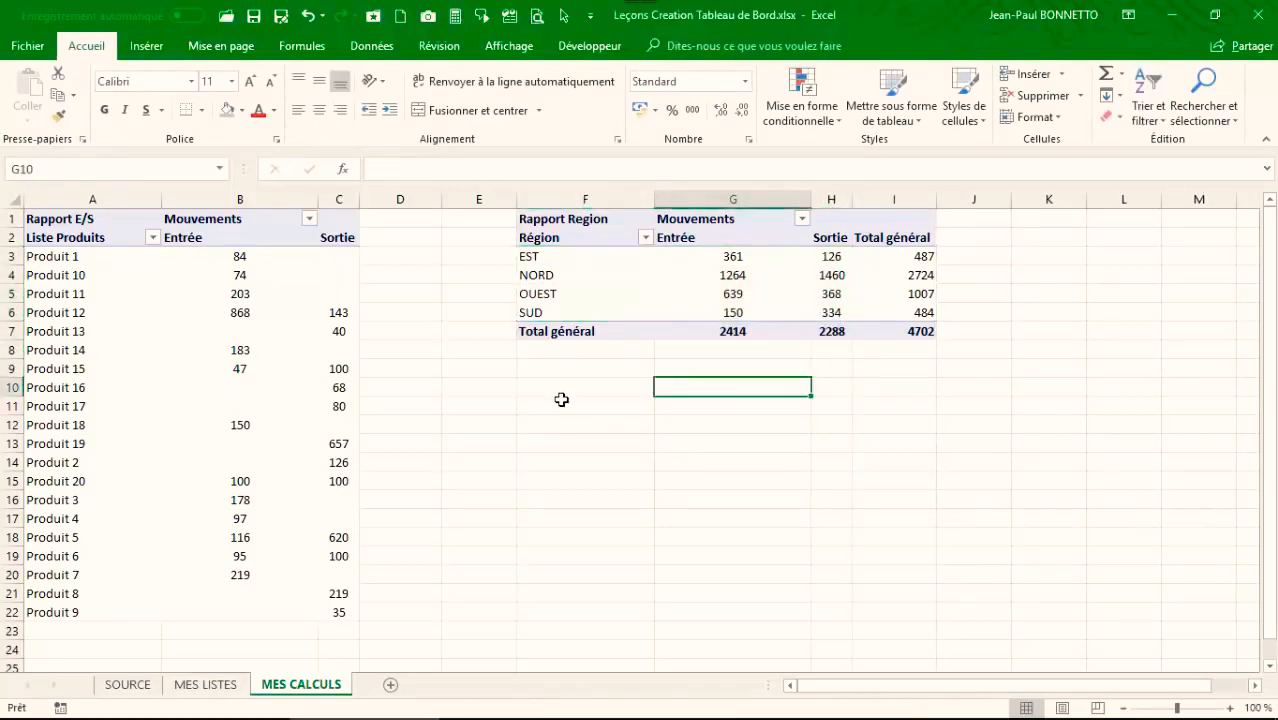
pyautogui.click(549, 447)
# Step: Examine the Répartition par Catégorie chart in the Tableau de Bord - Suivi de Stock(V3) workbook, then return to Leçons Creation Tableau de Bord
pyautogui.moveTo(309, 703)
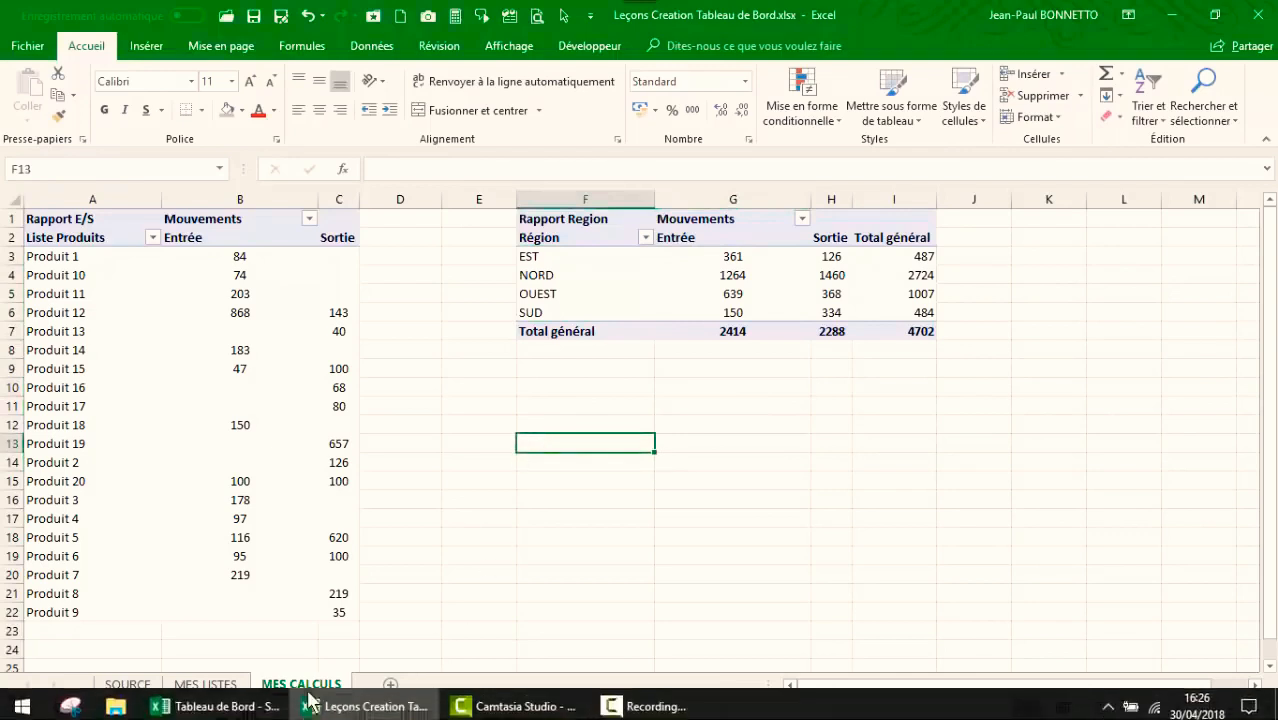
pyautogui.click(196, 704)
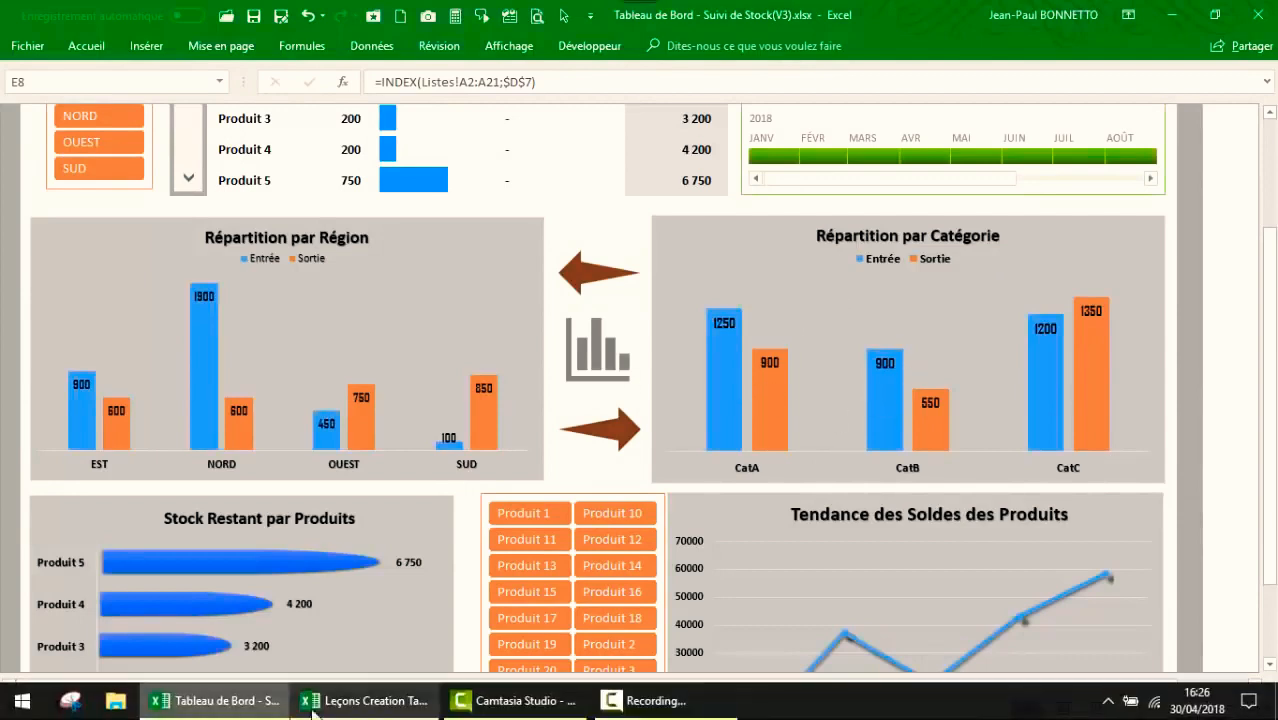
pyautogui.click(313, 705)
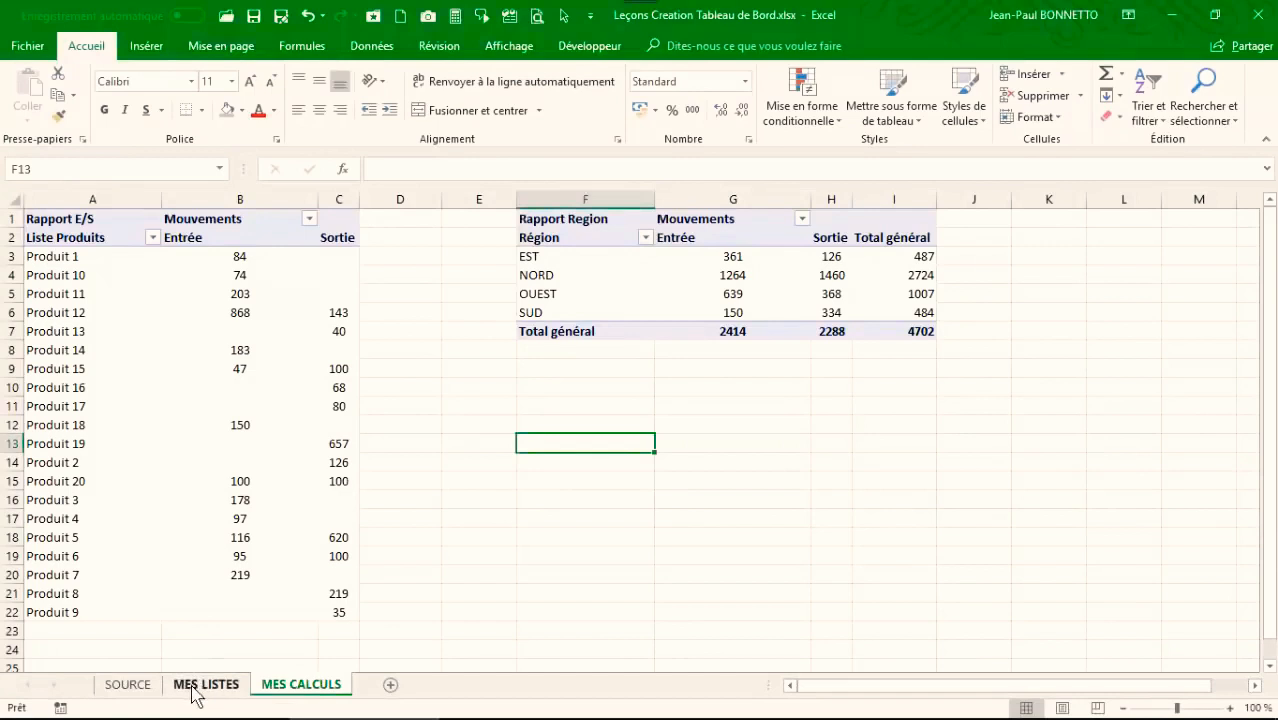
# Step: Copy the whole Rapport Region pivot table and paste the duplicate at cell F13 of MES CALCULS
pyautogui.click(530, 211)
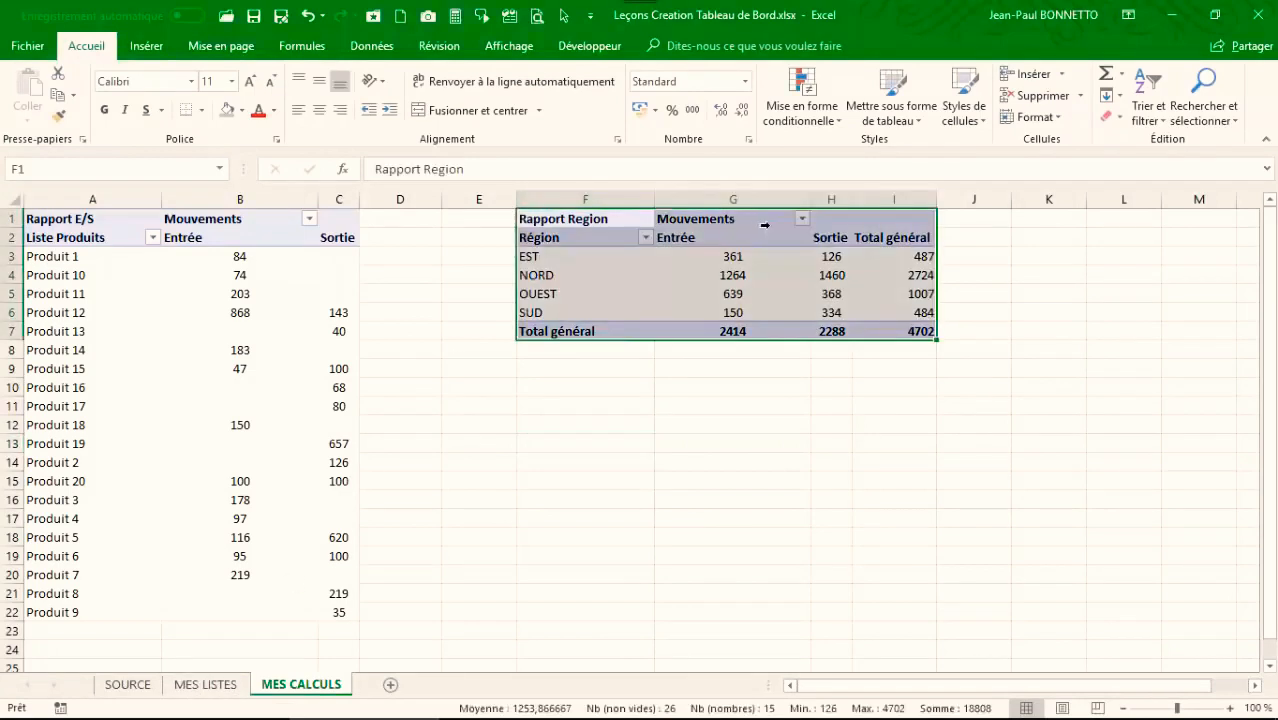
pyautogui.hotkey('ctrl', 'c')
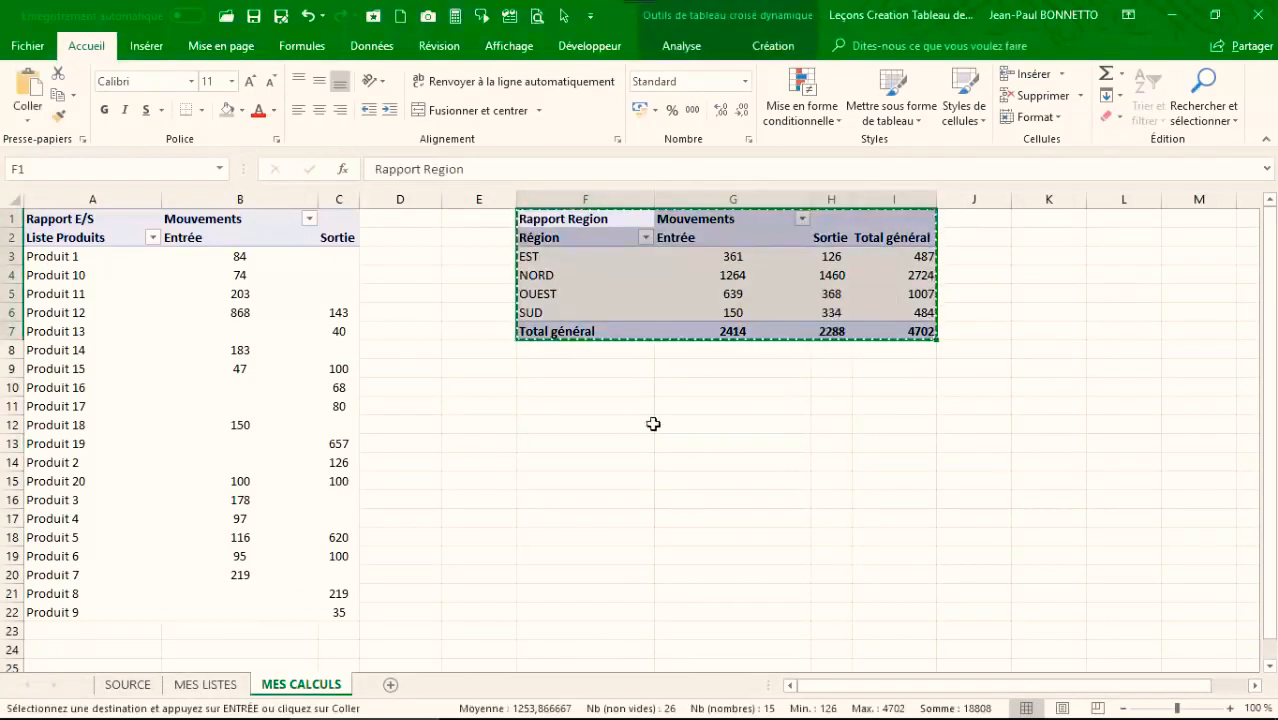
pyautogui.click(579, 445)
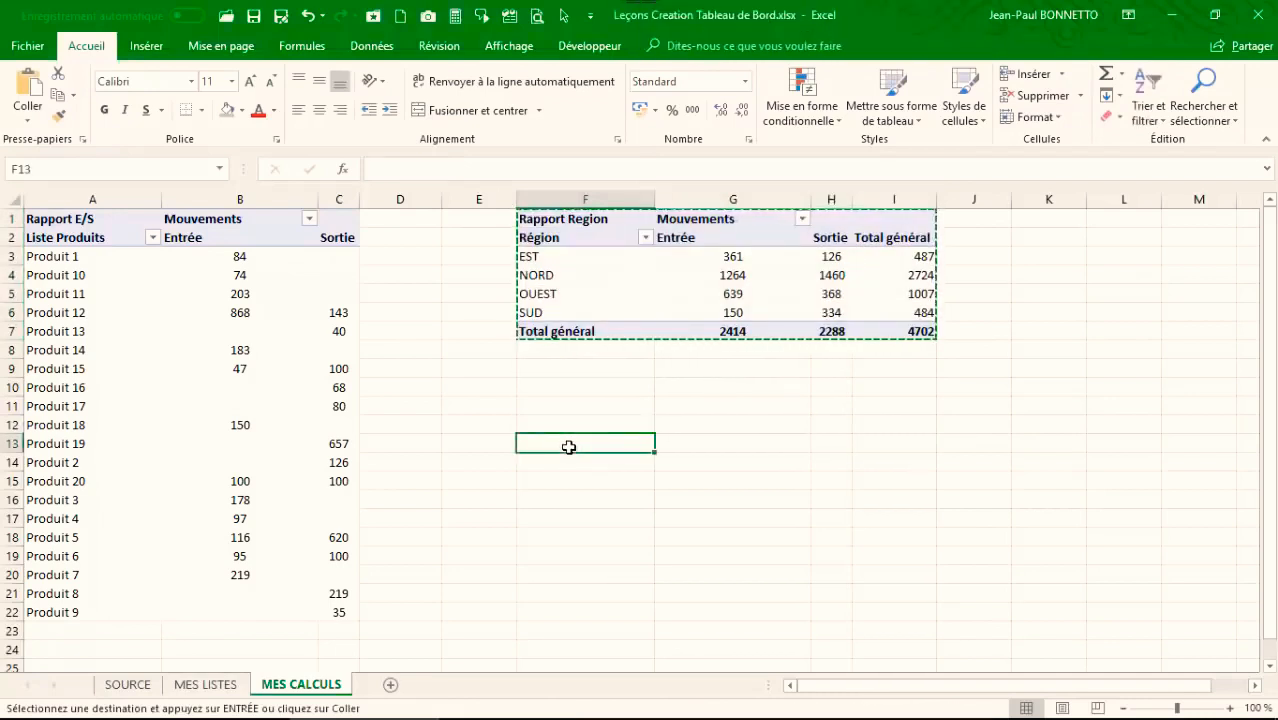
pyautogui.hotkey('ctrl', 'v')
# Step: Replace Région with Catégorie as the row field of the copied pivot table, then close its field list
pyautogui.click(686, 46)
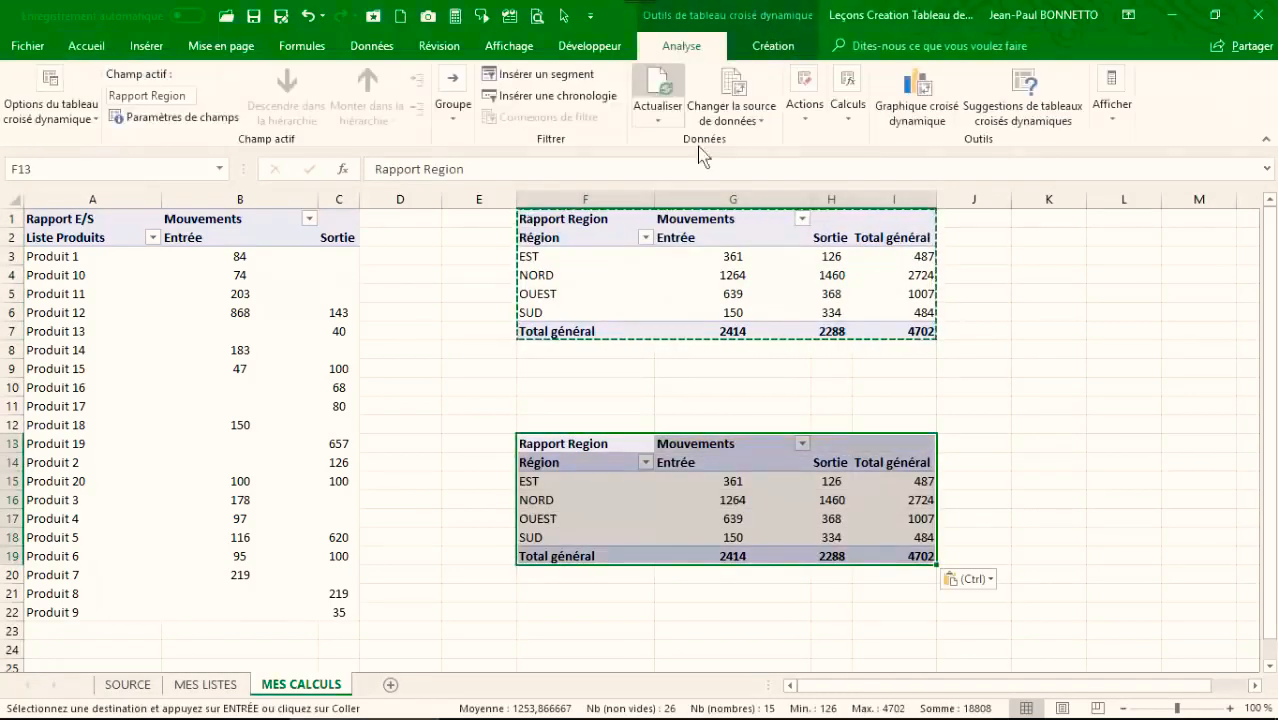
pyautogui.click(1125, 115)
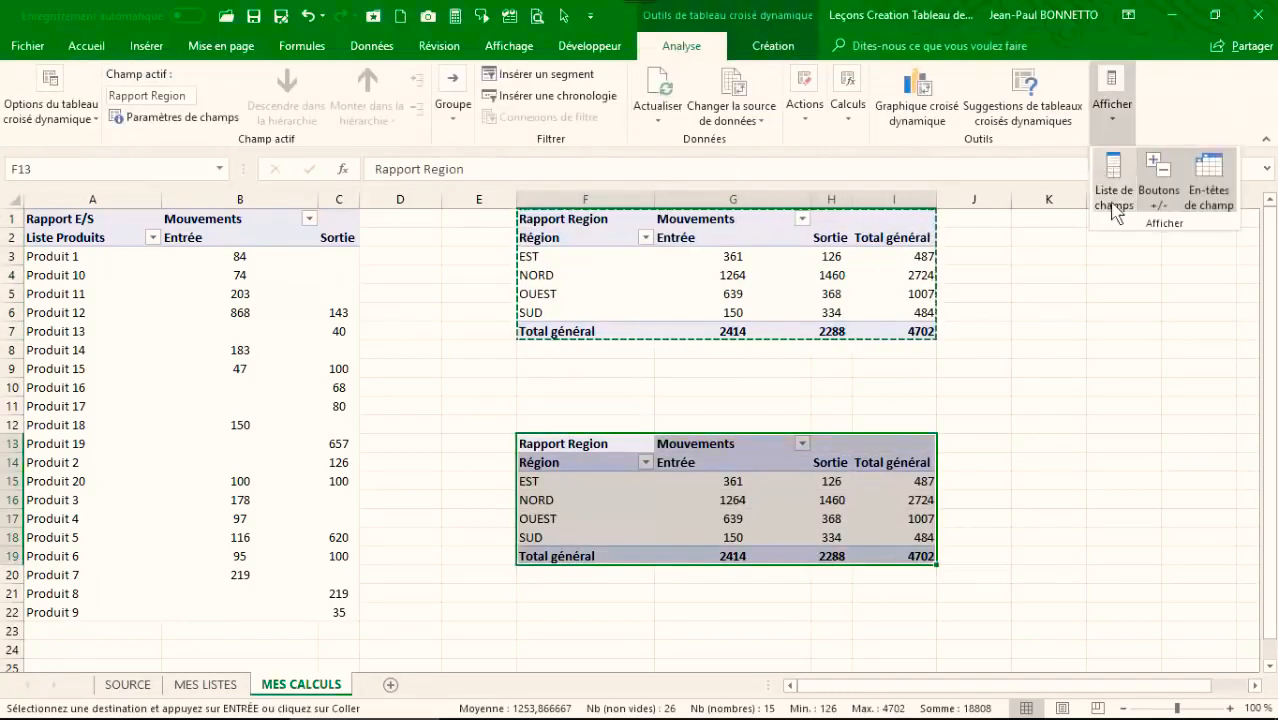
pyautogui.click(1110, 188)
pyautogui.moveTo(965, 607)
pyautogui.mouseDown()
pyautogui.moveTo(985, 611)
pyautogui.moveTo(745, 665)
pyautogui.mouseUp()
pyautogui.moveTo(944, 384); pyautogui.dragTo(940, 618)
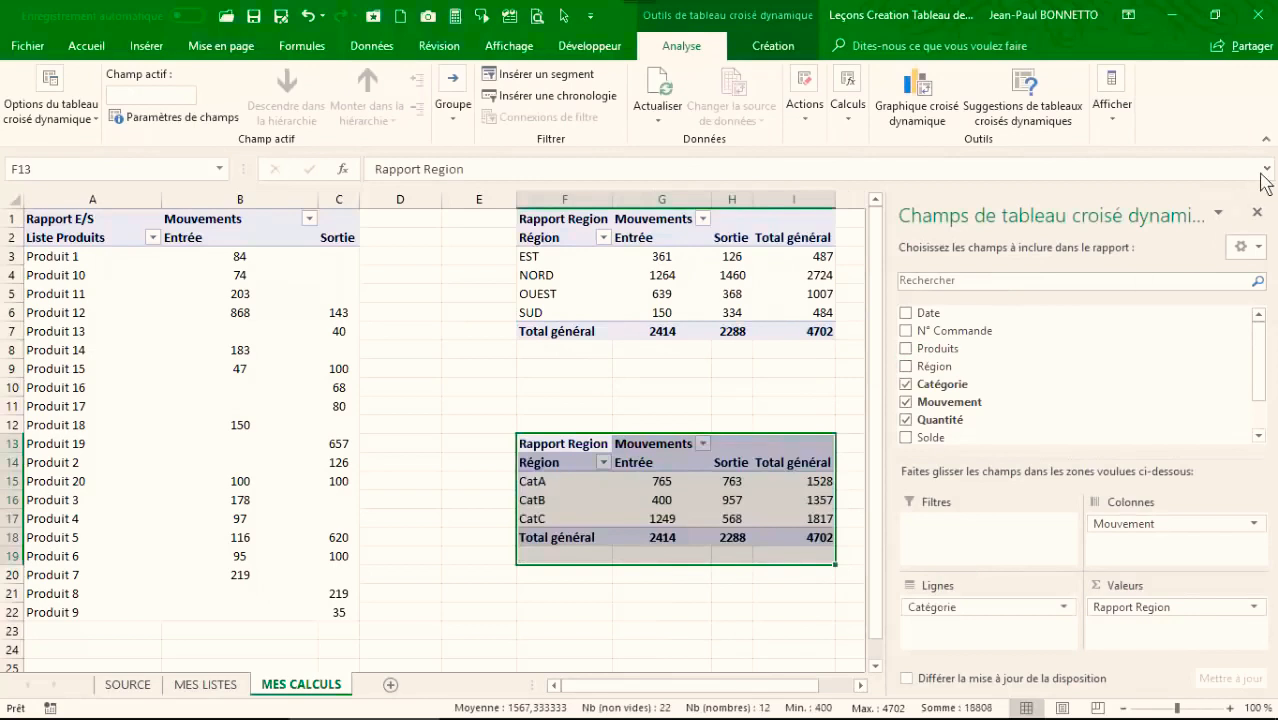
pyautogui.click(1257, 218)
# Step: Rename the copied pivot table's headings: "Catégories" in F14 and "Rapport Categorie" in F13
pyautogui.click(549, 463)
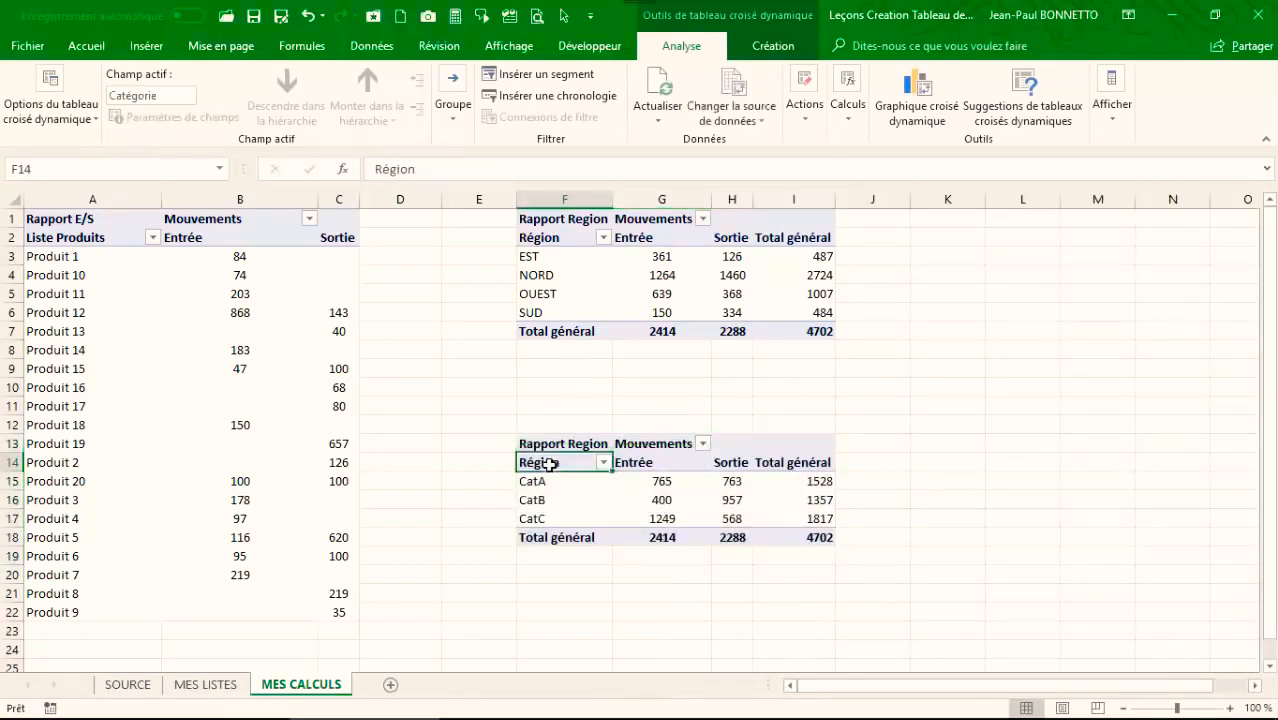
pyautogui.write('Catégories')
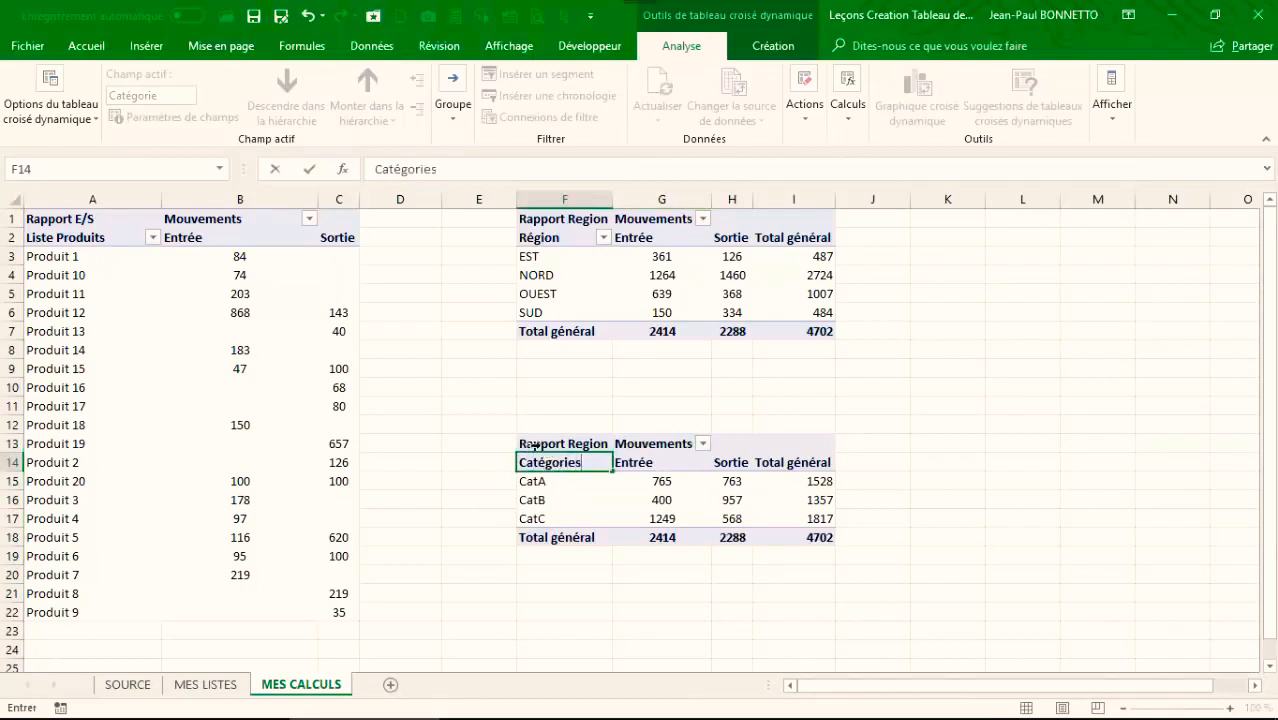
pyautogui.click(530, 443)
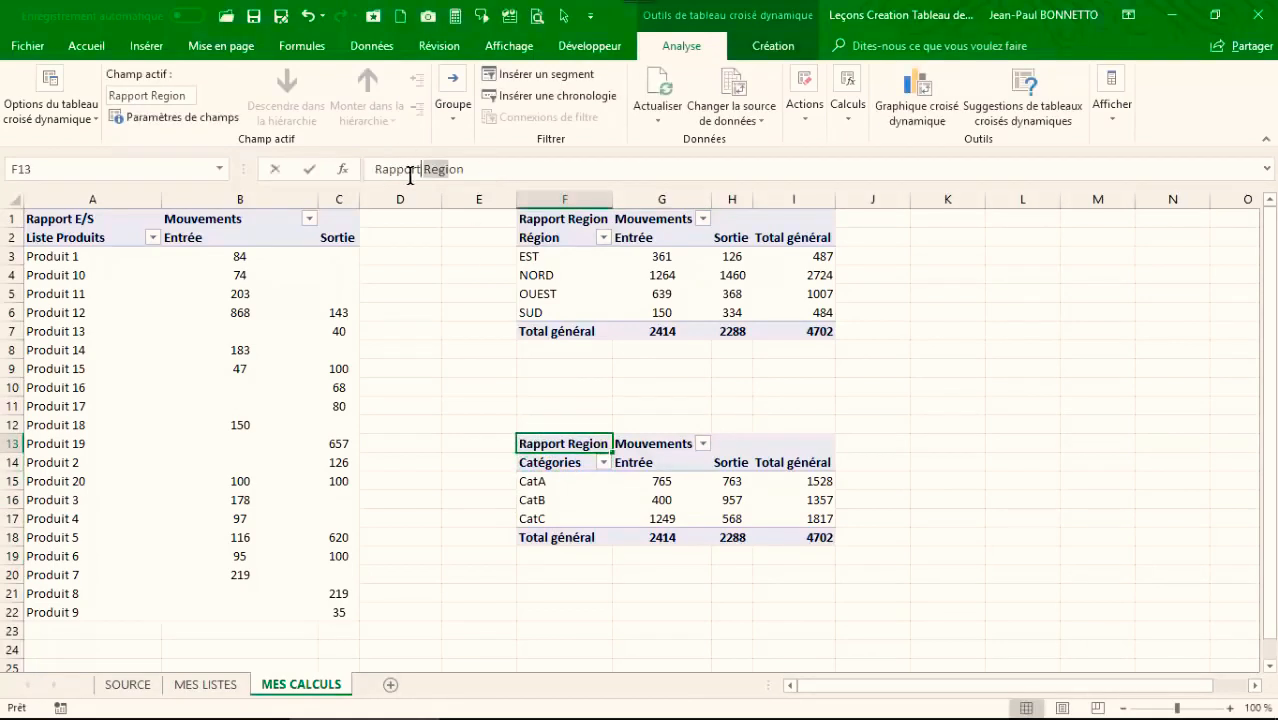
pyautogui.doubleClick(441, 171)
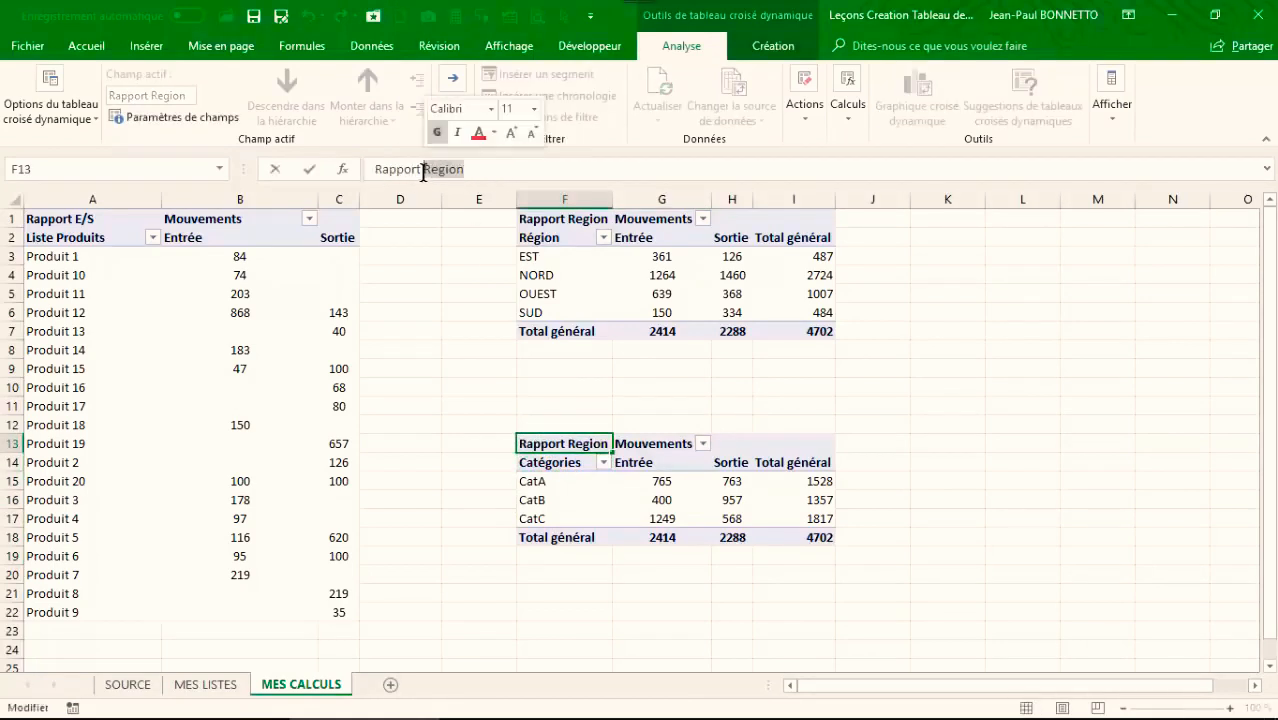
pyautogui.write('Categorie')
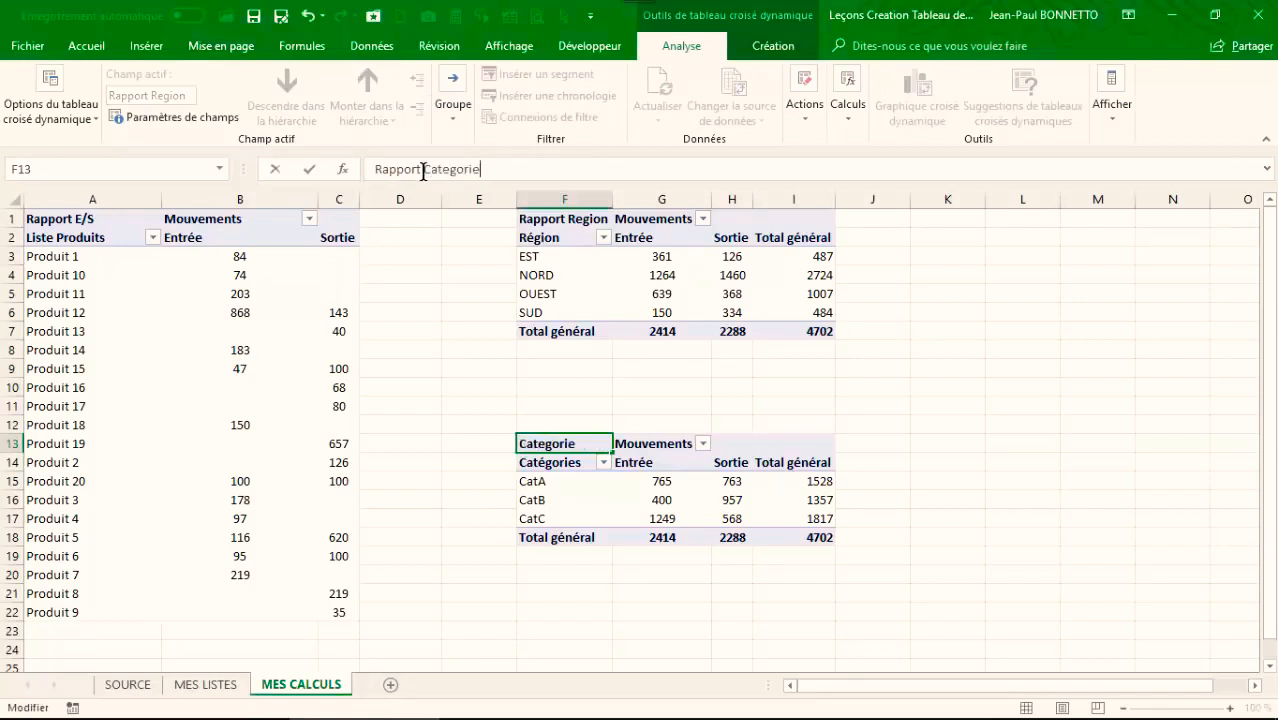
pyautogui.click(615, 500)
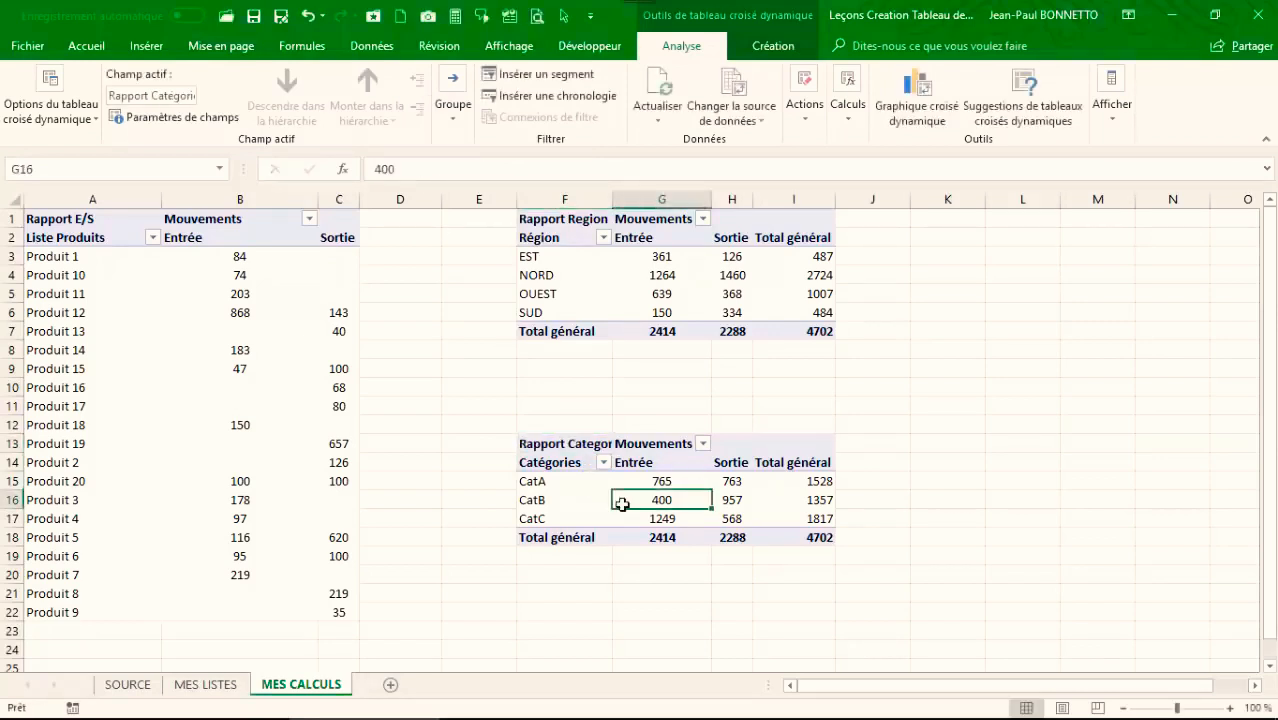
pyautogui.click(653, 536)
pyautogui.click(666, 481)
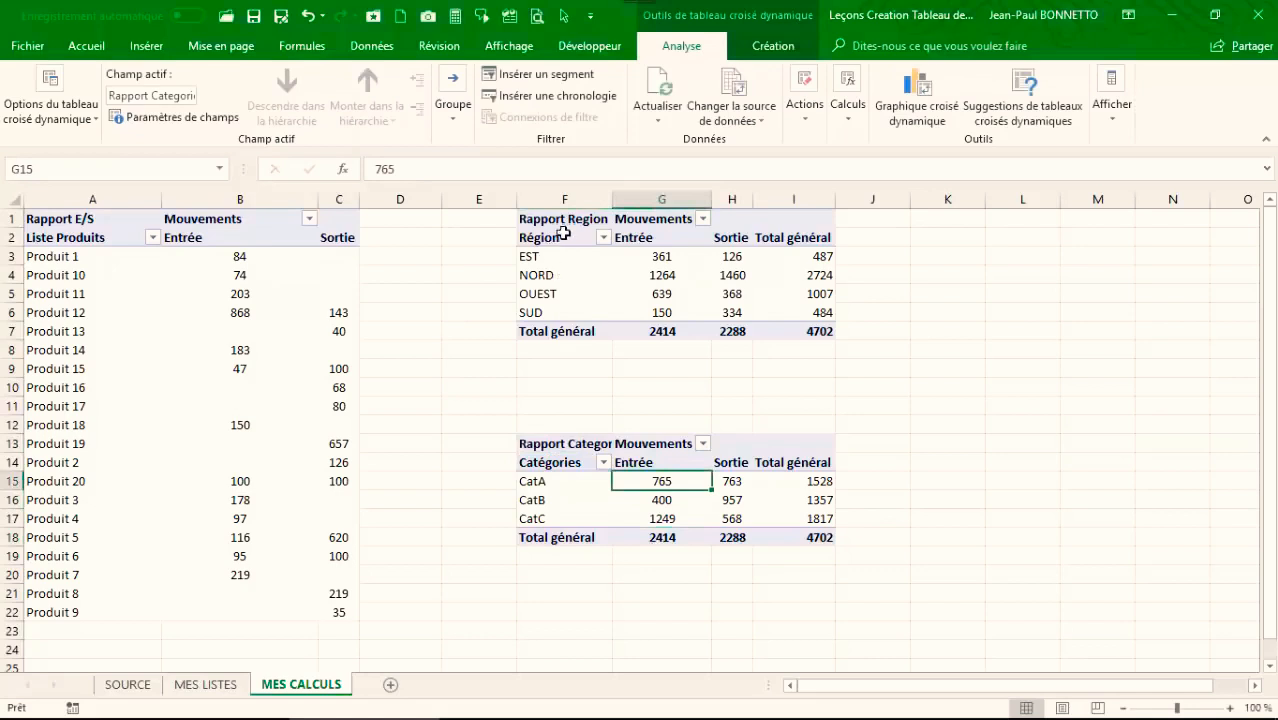
pyautogui.click(607, 508)
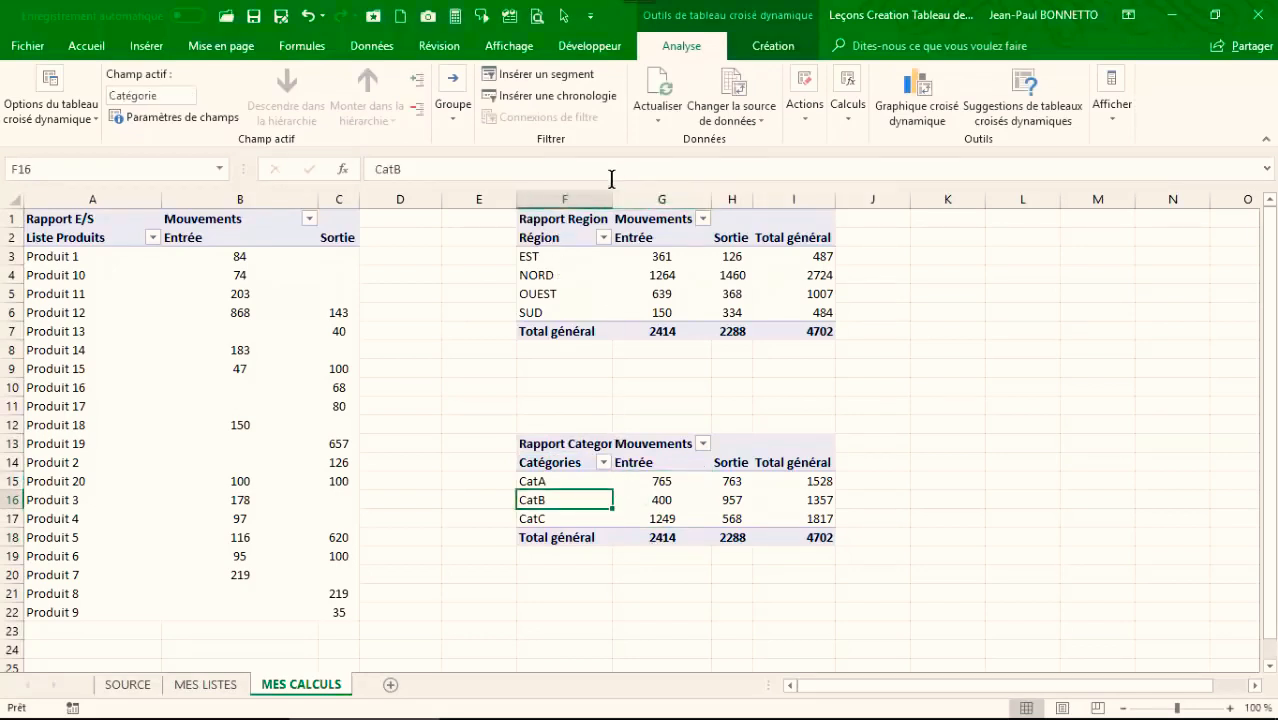
# Step: Widen column F to fit its titles and apply the blue first-row Moyen style to the Rapport E/S pivot table
pyautogui.moveTo(612, 197); pyautogui.dragTo(652, 197)
pyautogui.press('Up')
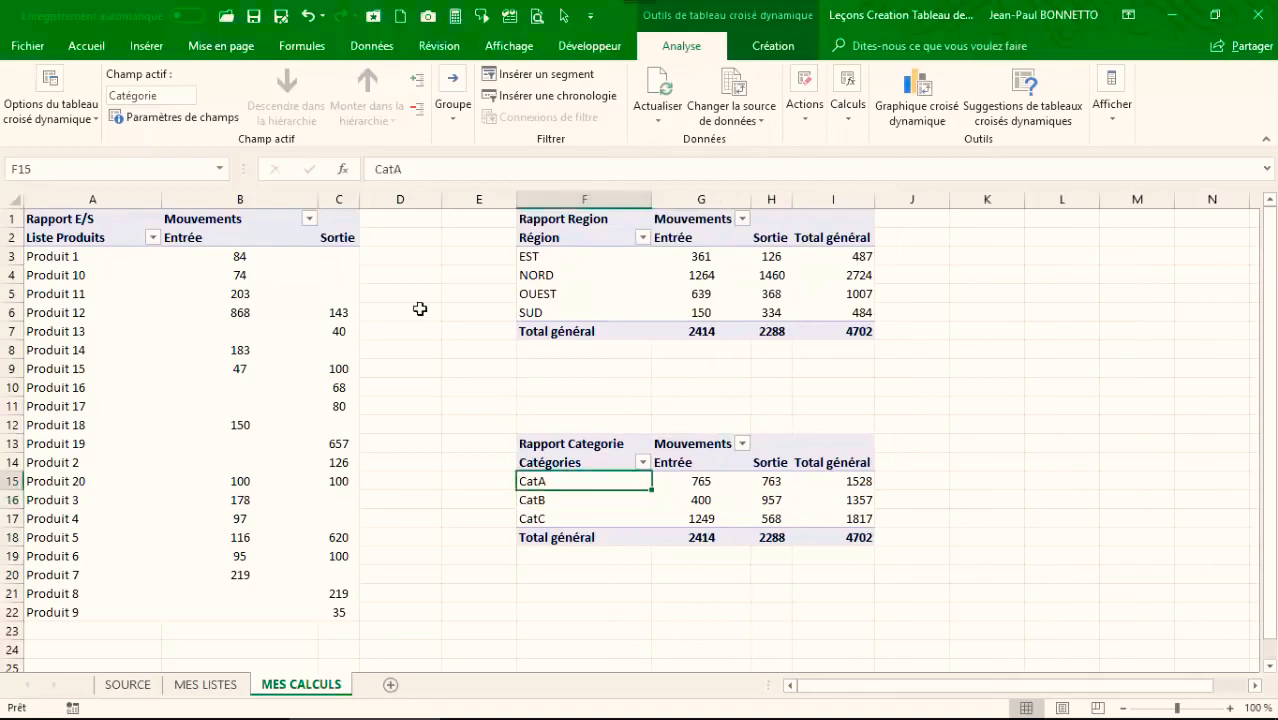
pyautogui.click(230, 228)
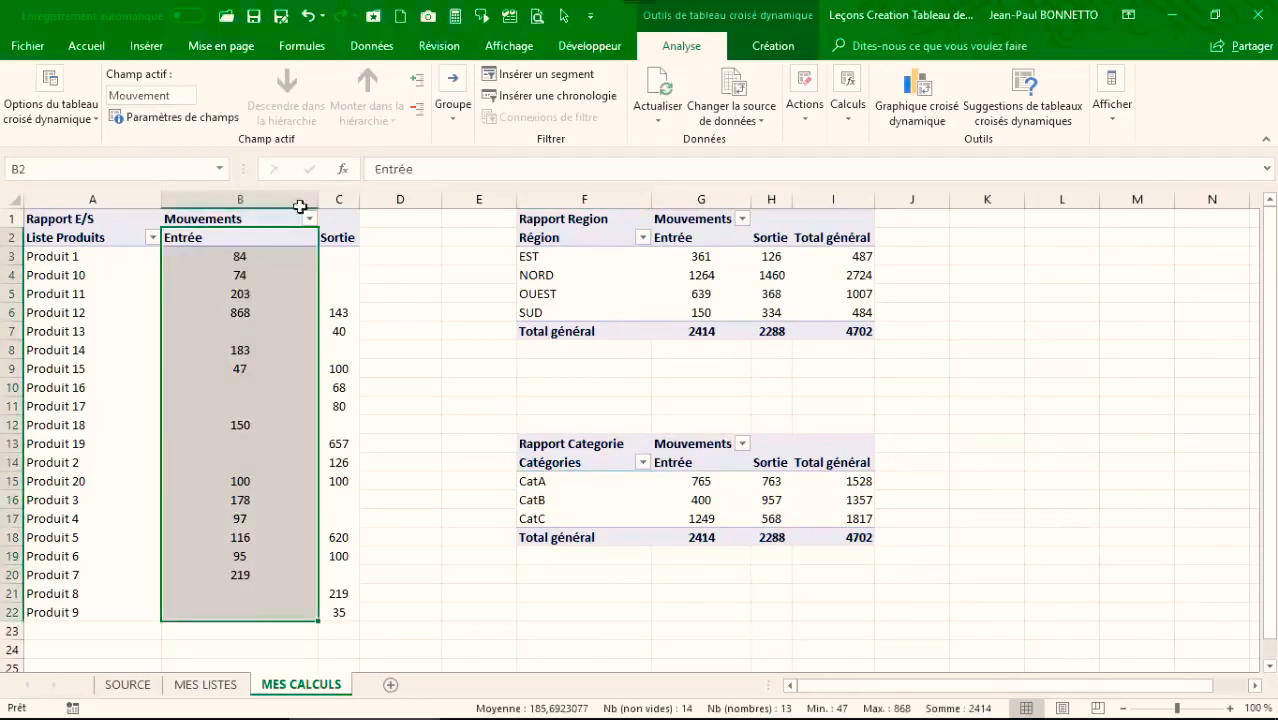
pyautogui.click(780, 46)
pyautogui.click(944, 112)
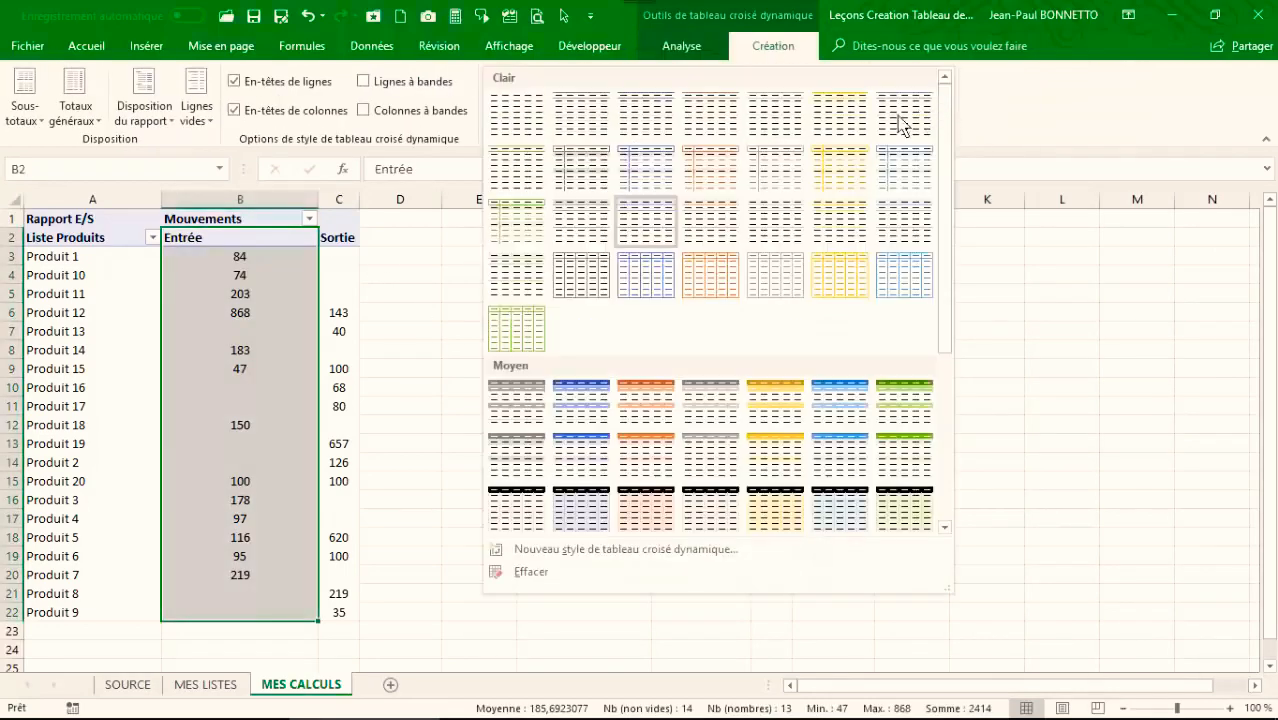
pyautogui.click(575, 403)
# Step: Apply the green Moyen style to the Rapport Region pivot table and the matching gold style to the Rapport Categorie pivot table
pyautogui.click(700, 237)
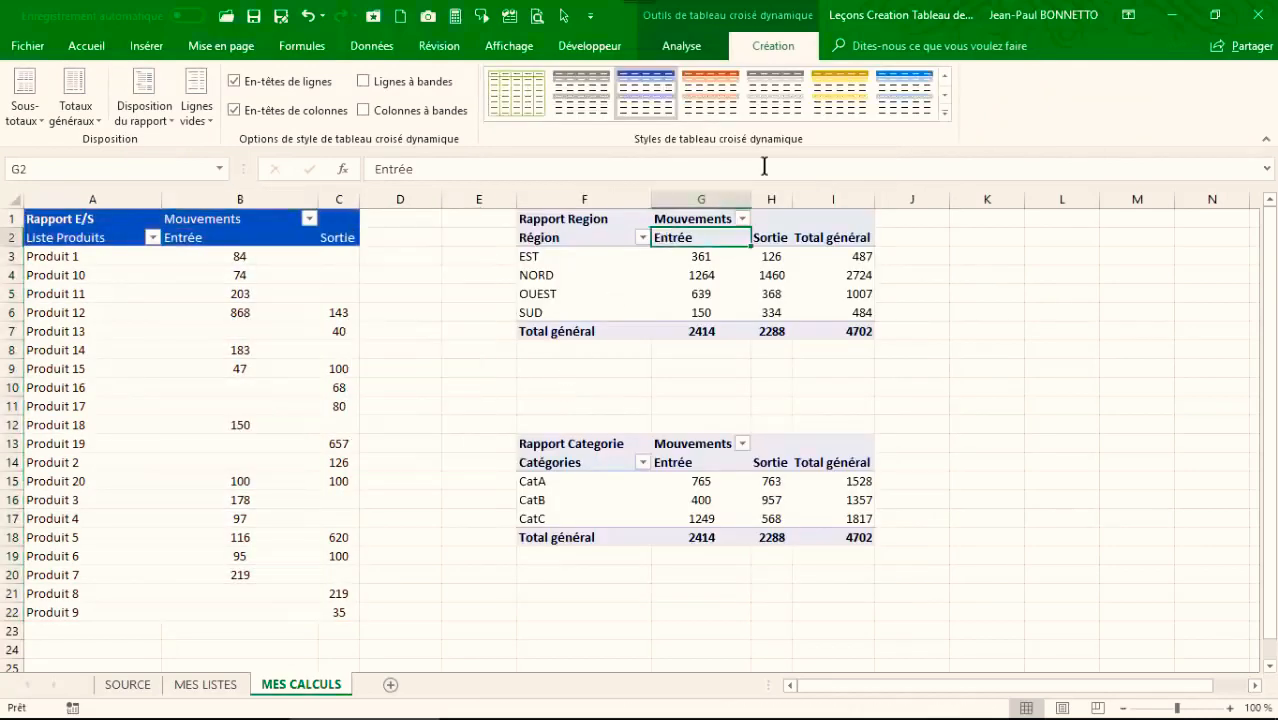
pyautogui.click(944, 112)
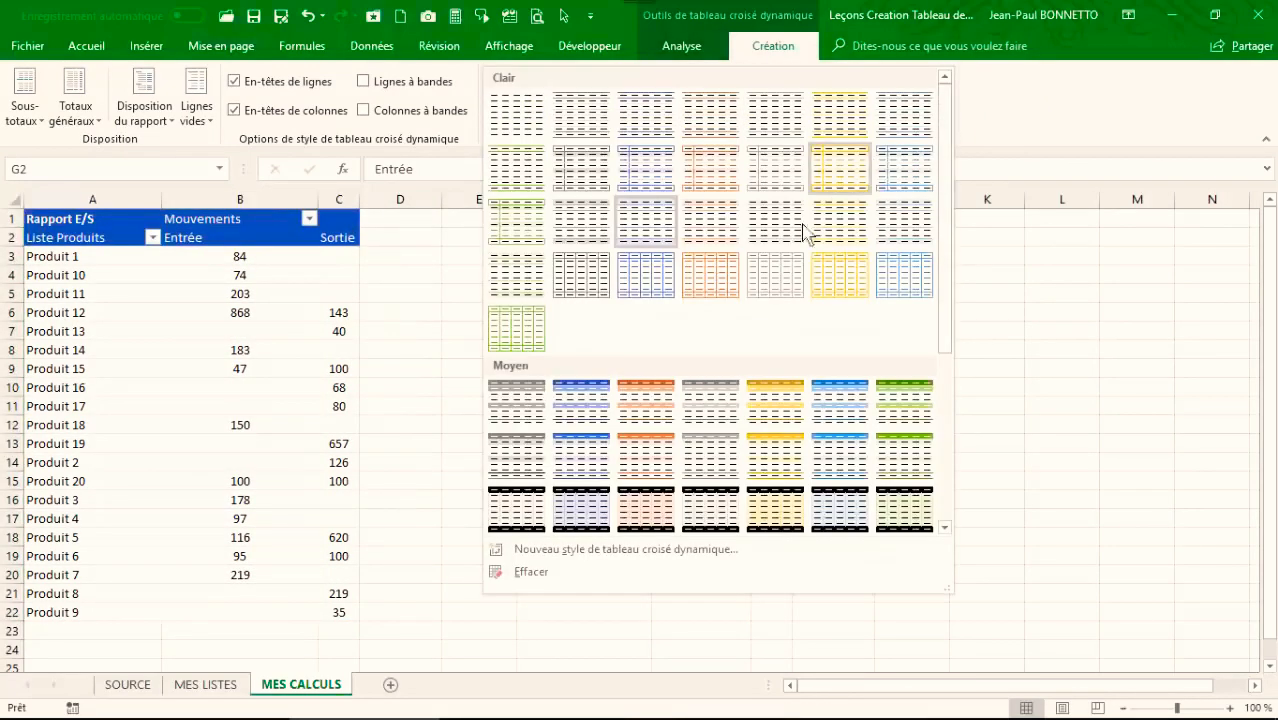
pyautogui.click(912, 405)
pyautogui.click(704, 482)
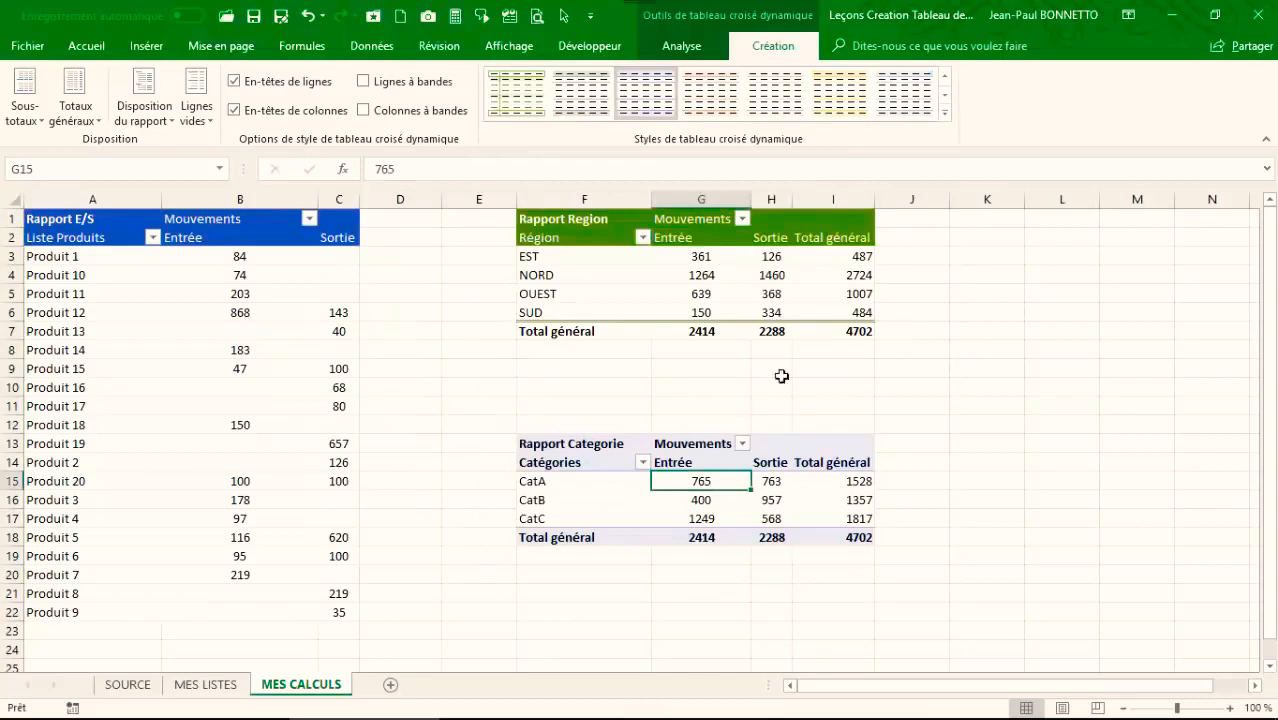
pyautogui.click(944, 112)
pyautogui.click(728, 390)
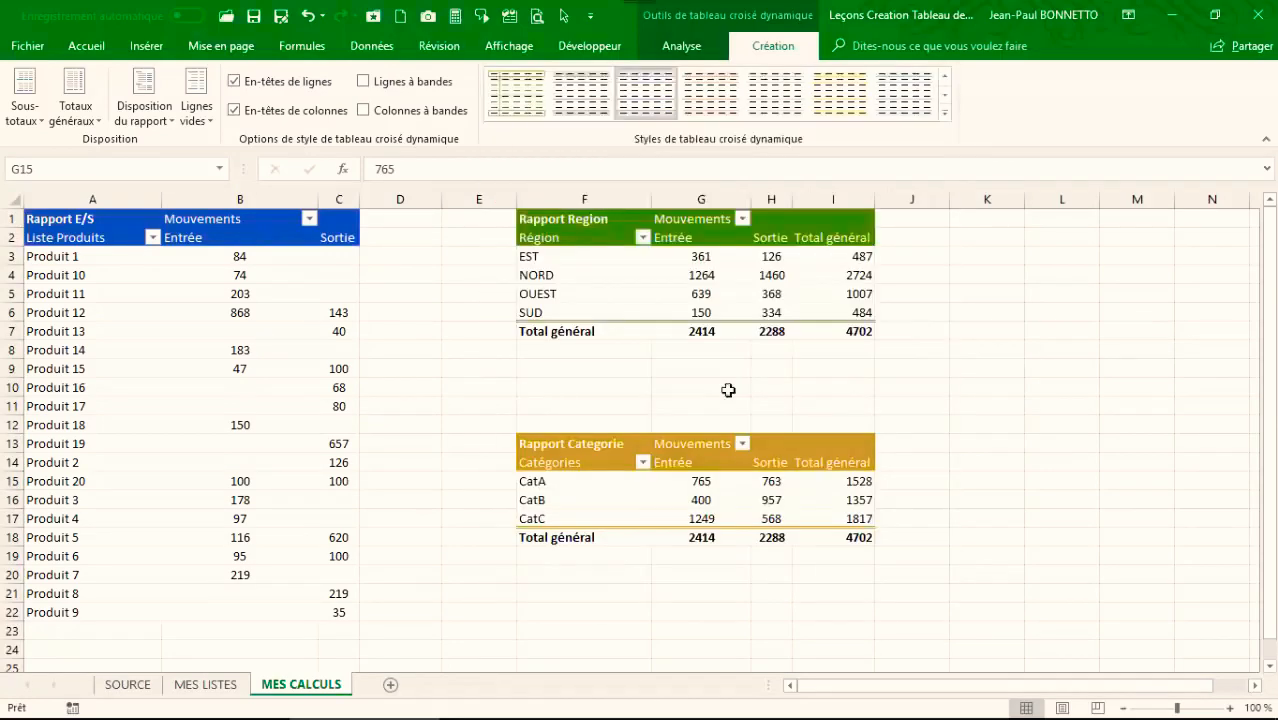
pyautogui.click(610, 392)
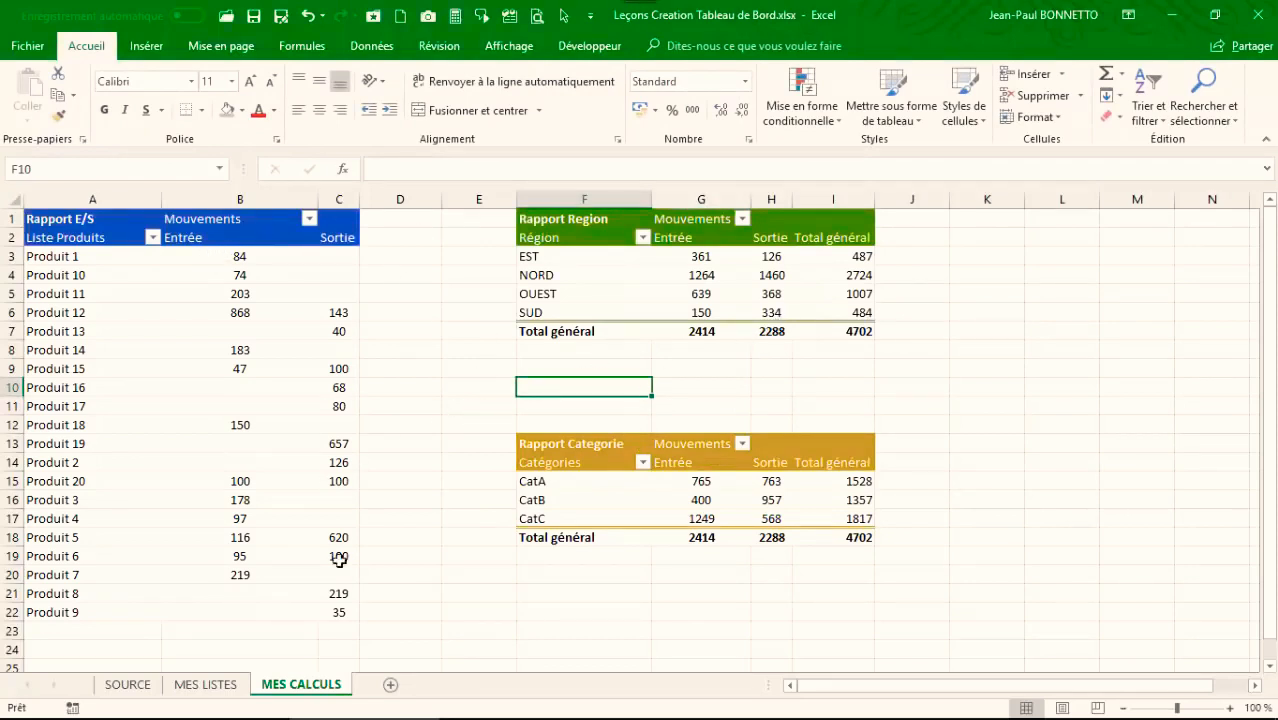
# Step: Rename the Rapport Region pivot table as tcdRegion and check the stored name
pyautogui.click(600, 258)
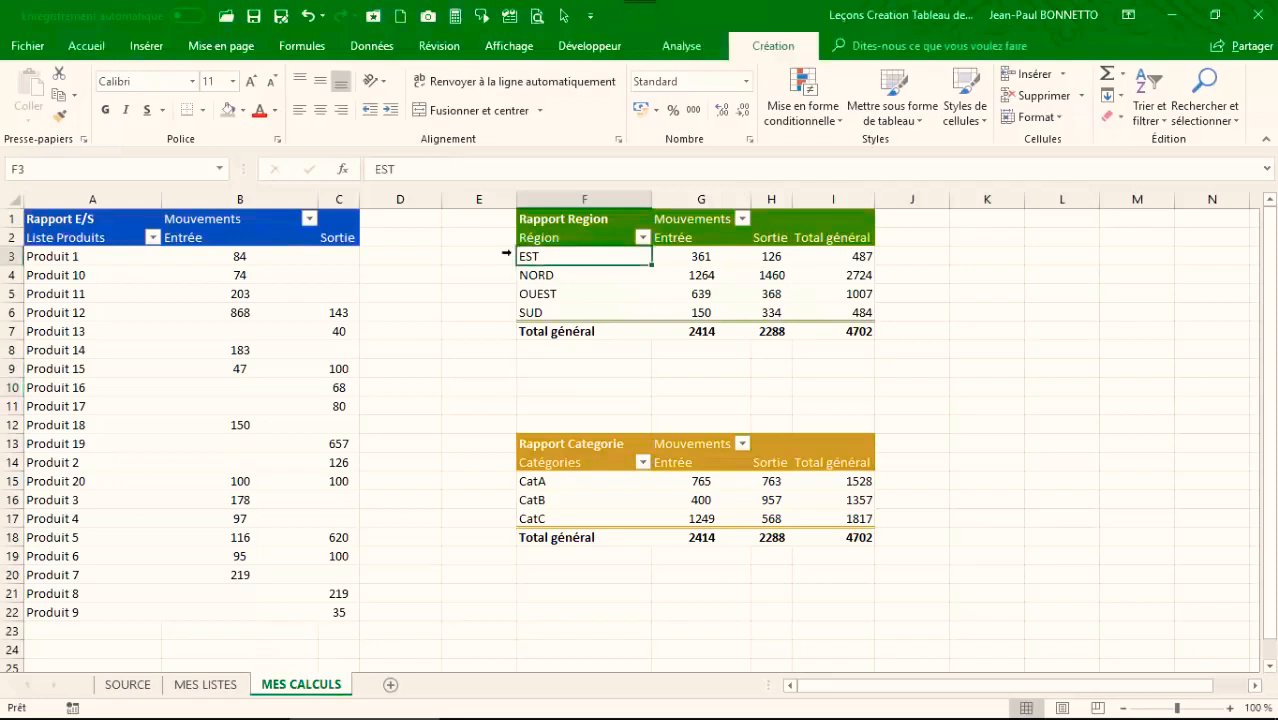
pyautogui.click(684, 46)
pyautogui.click(80, 110)
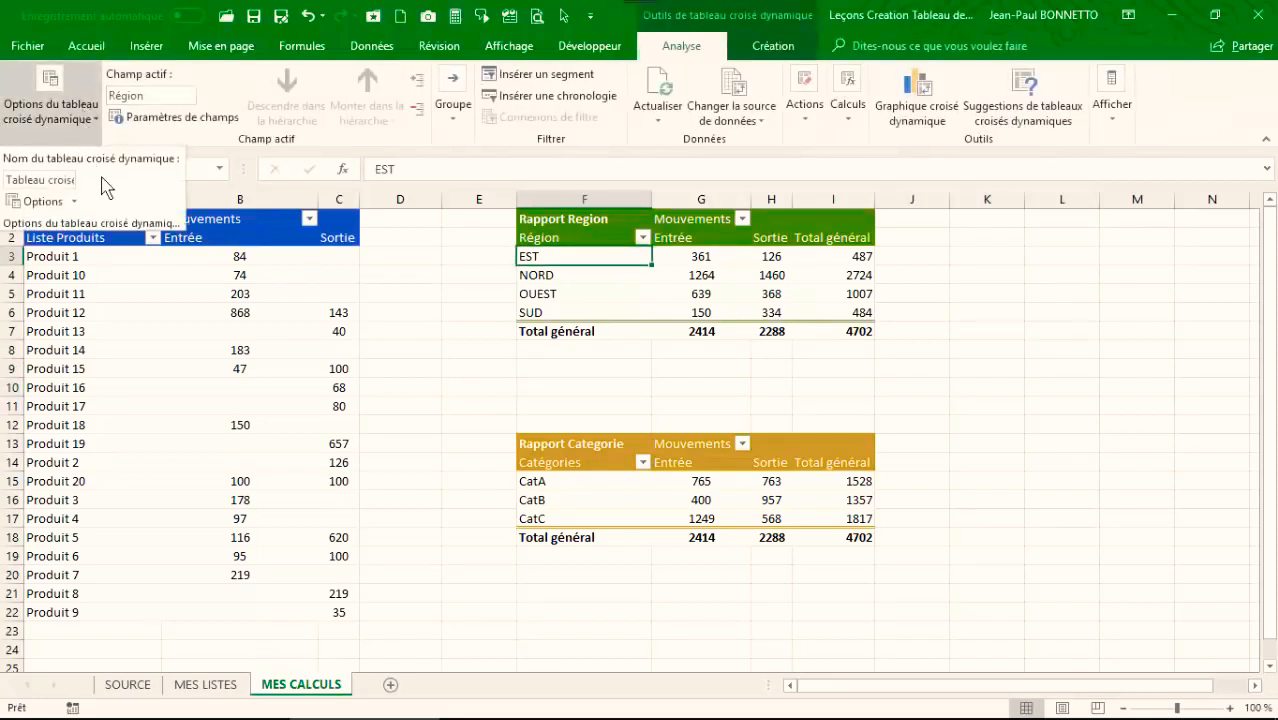
pyautogui.click(22, 180)
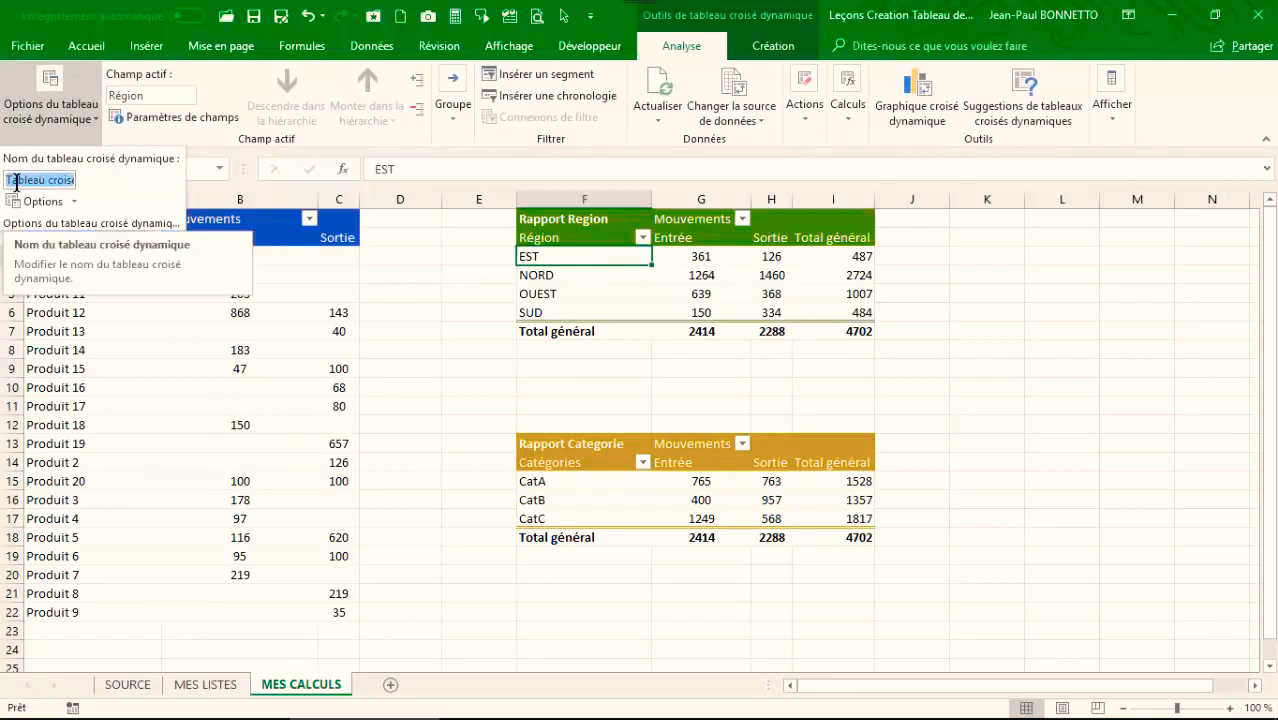
pyautogui.write('tcdRegion')
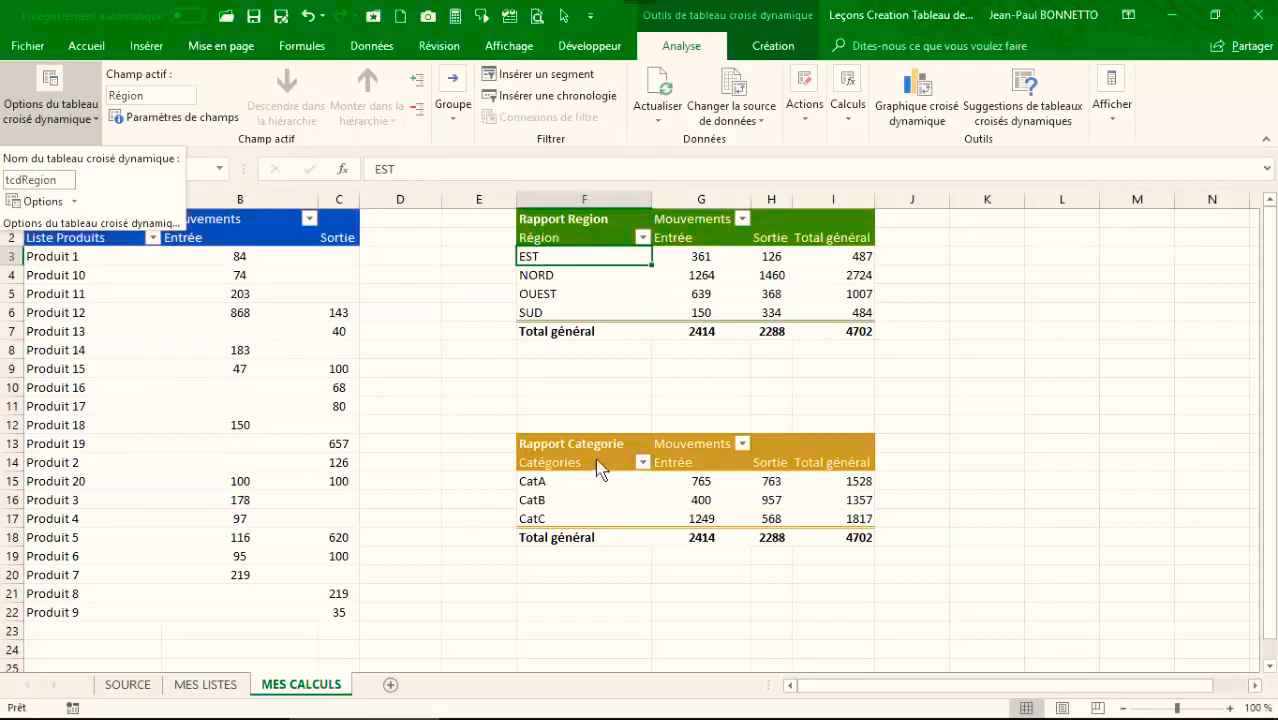
pyautogui.press('Return')
pyautogui.click(76, 116)
pyautogui.doubleClick(47, 181)
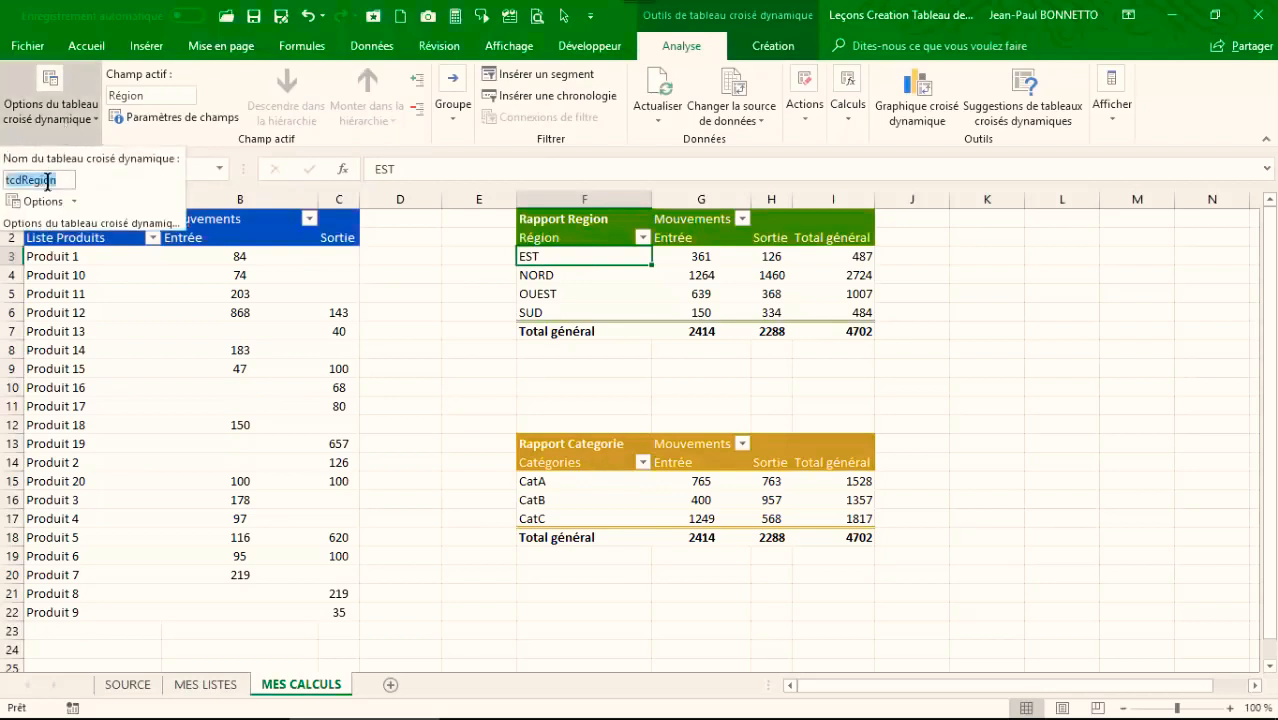
# Step: Rename the Rapport Categorie pivot table as tcdCategorie
pyautogui.click(560, 470)
pyautogui.click(581, 458)
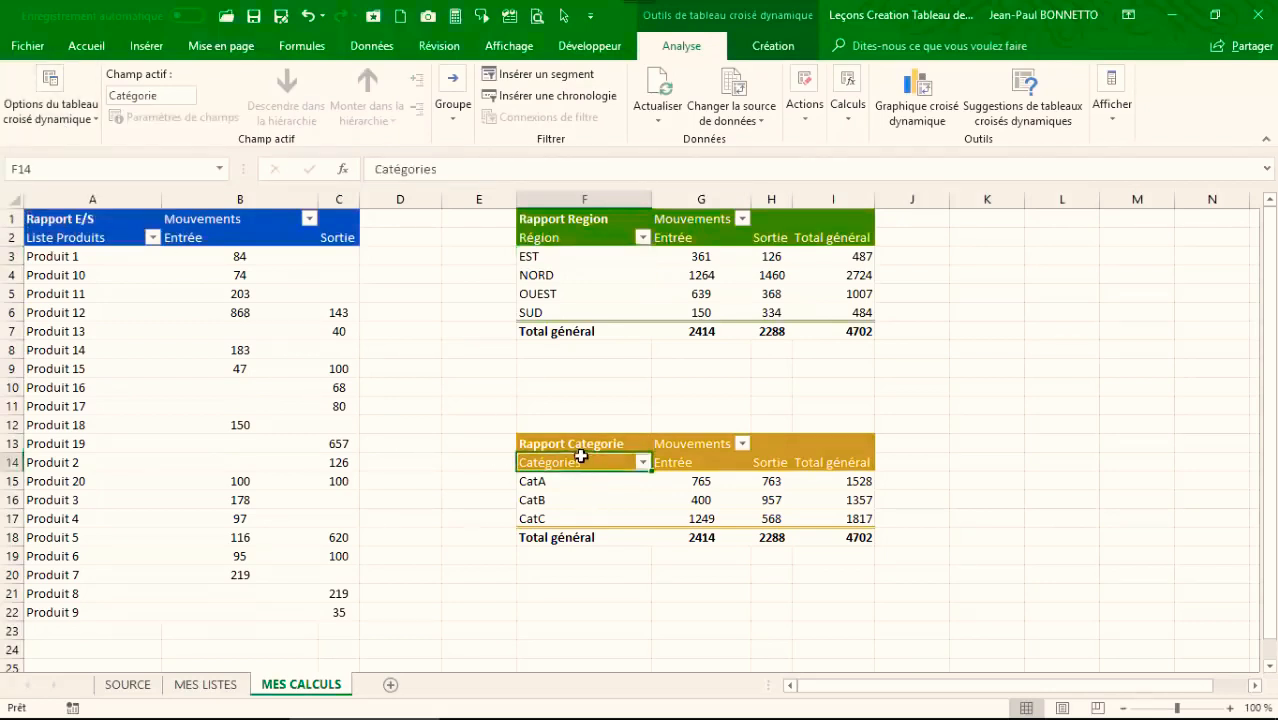
pyautogui.click(50, 110)
pyautogui.doubleClick(22, 183)
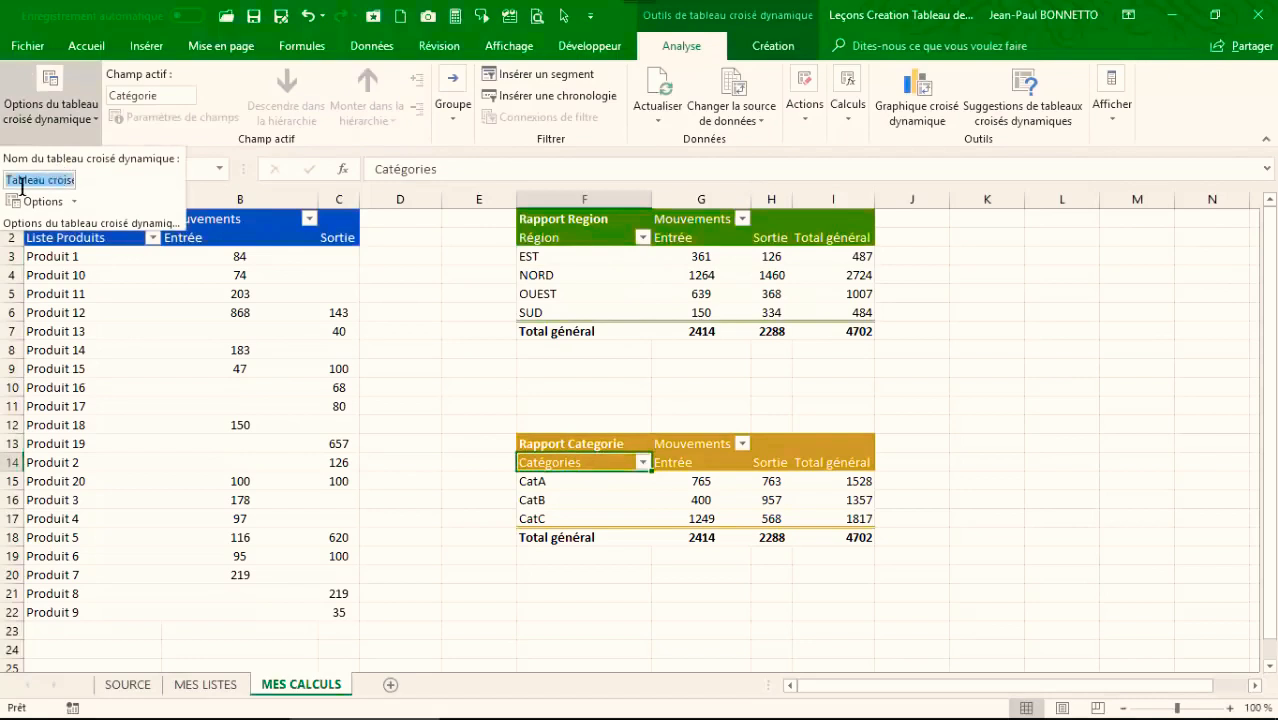
pyautogui.write('tcdCategorie')
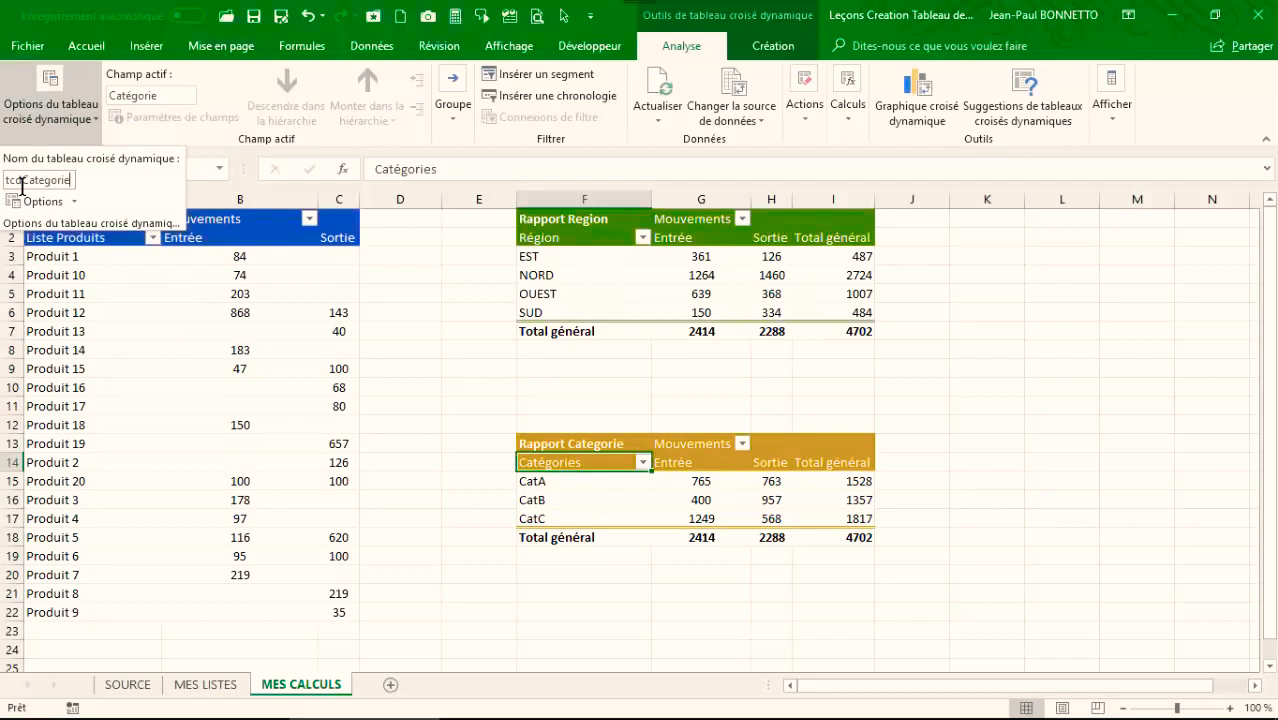
pyautogui.press('Return')
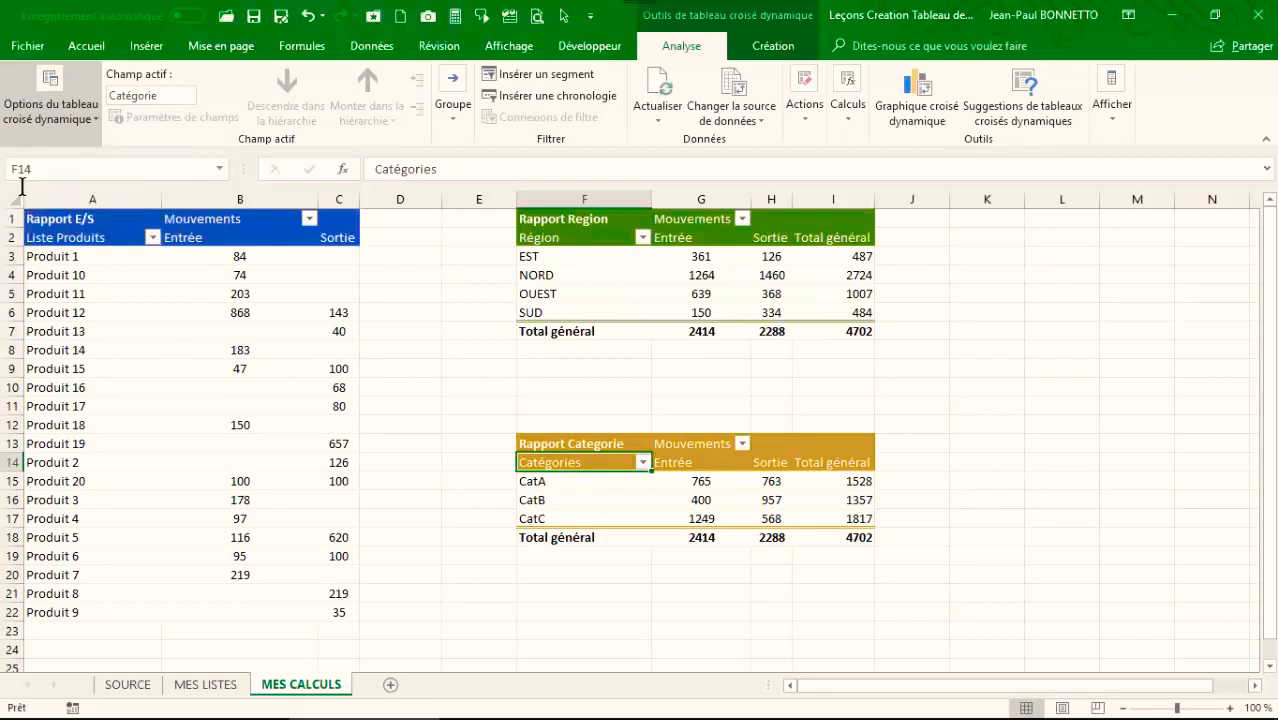
pyautogui.click(648, 281)
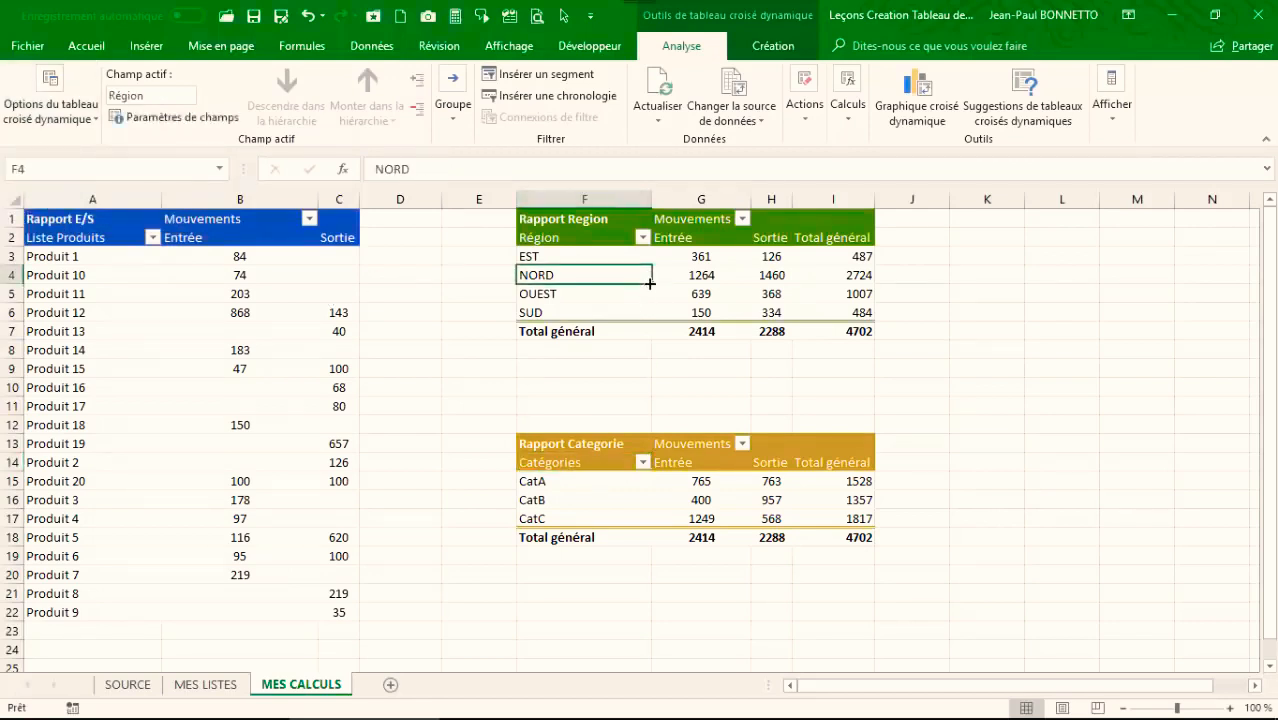
pyautogui.click(287, 328)
pyautogui.click(667, 250)
pyautogui.click(668, 478)
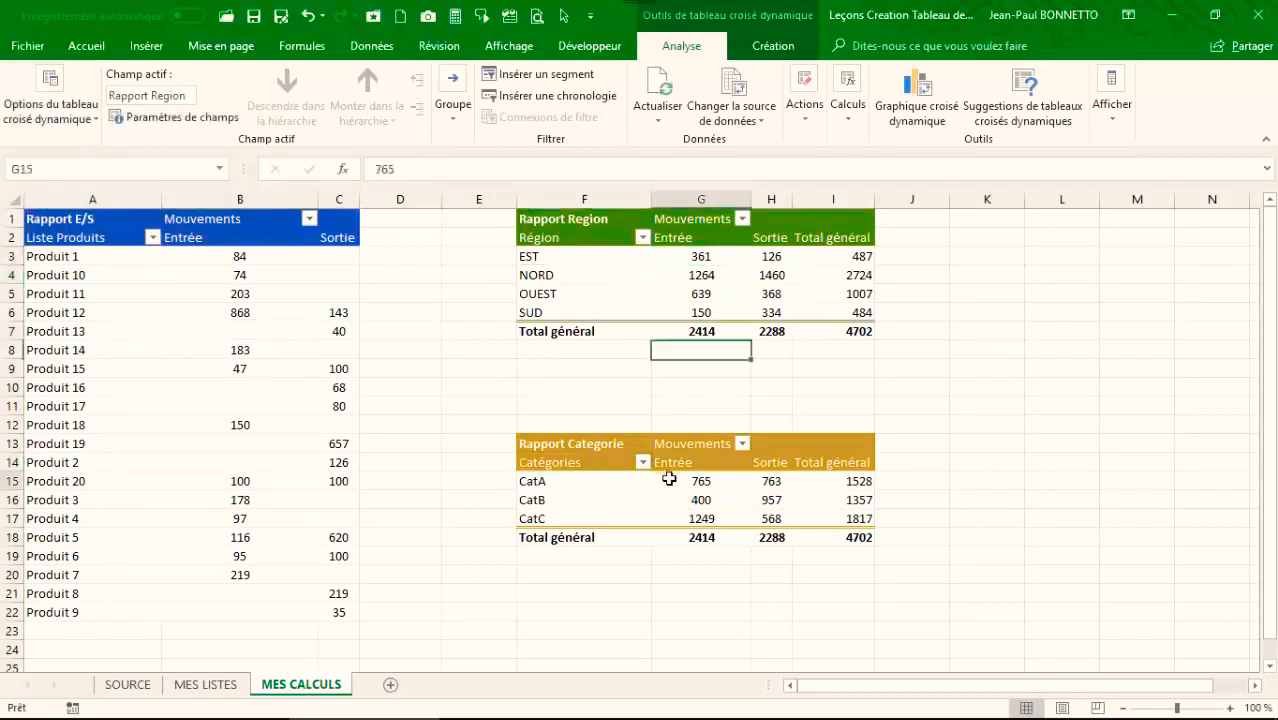
pyautogui.click(438, 369)
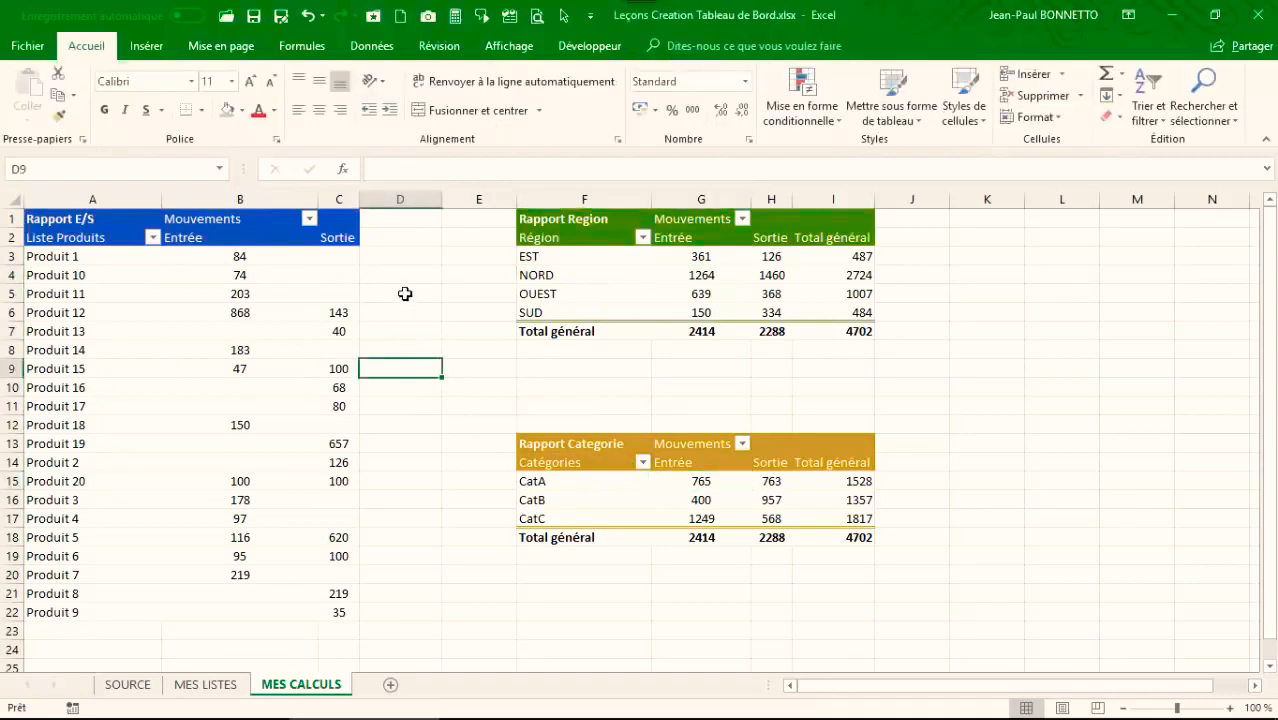
# Step: Switch to the Tableau de Bord - Suivi de Stock(V3) workbook and examine its charts, slicers and product table
pyautogui.click(240, 702)
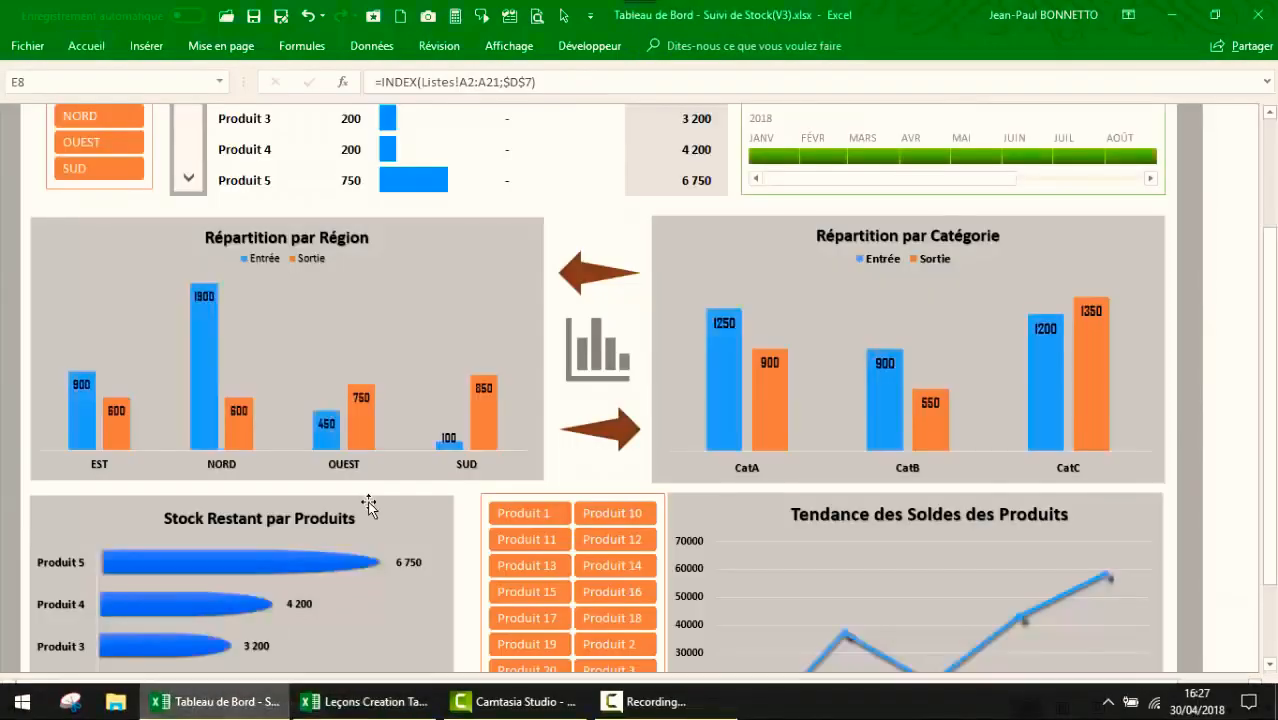
pyautogui.scroll(-3, 368, 506)
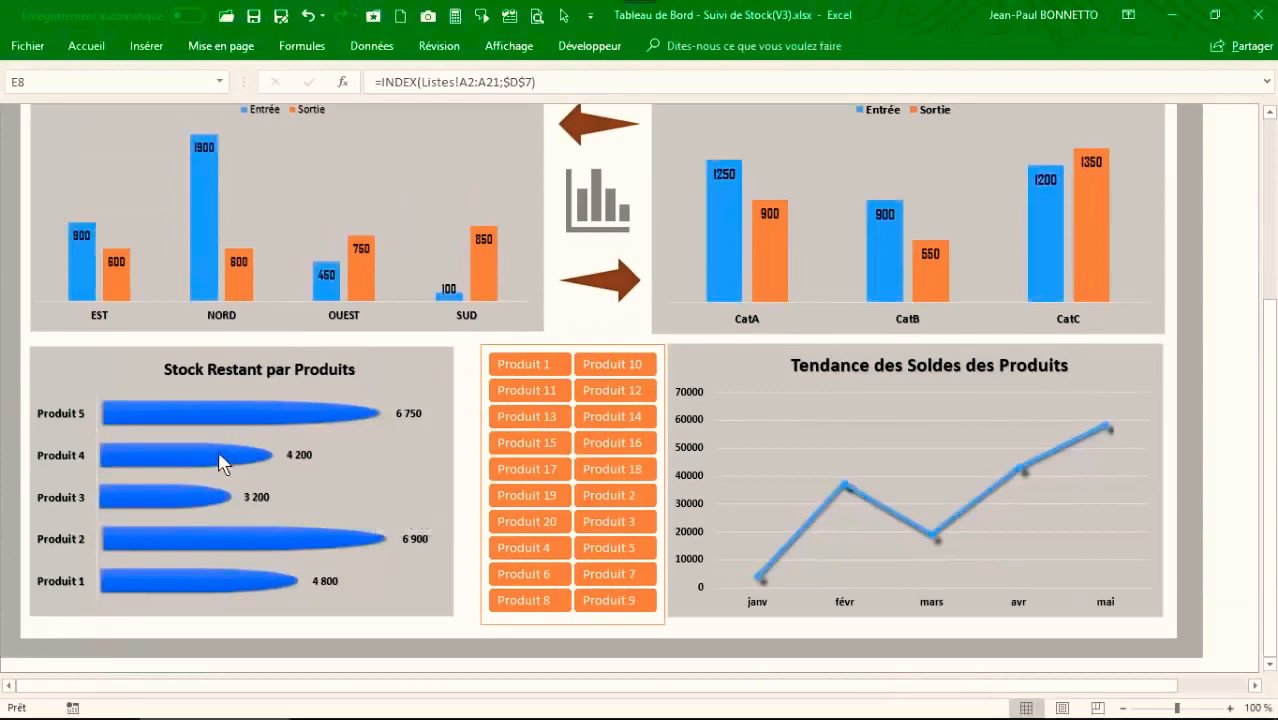
pyautogui.scroll(4, 221, 463)
pyautogui.scroll(-5, 248, 487)
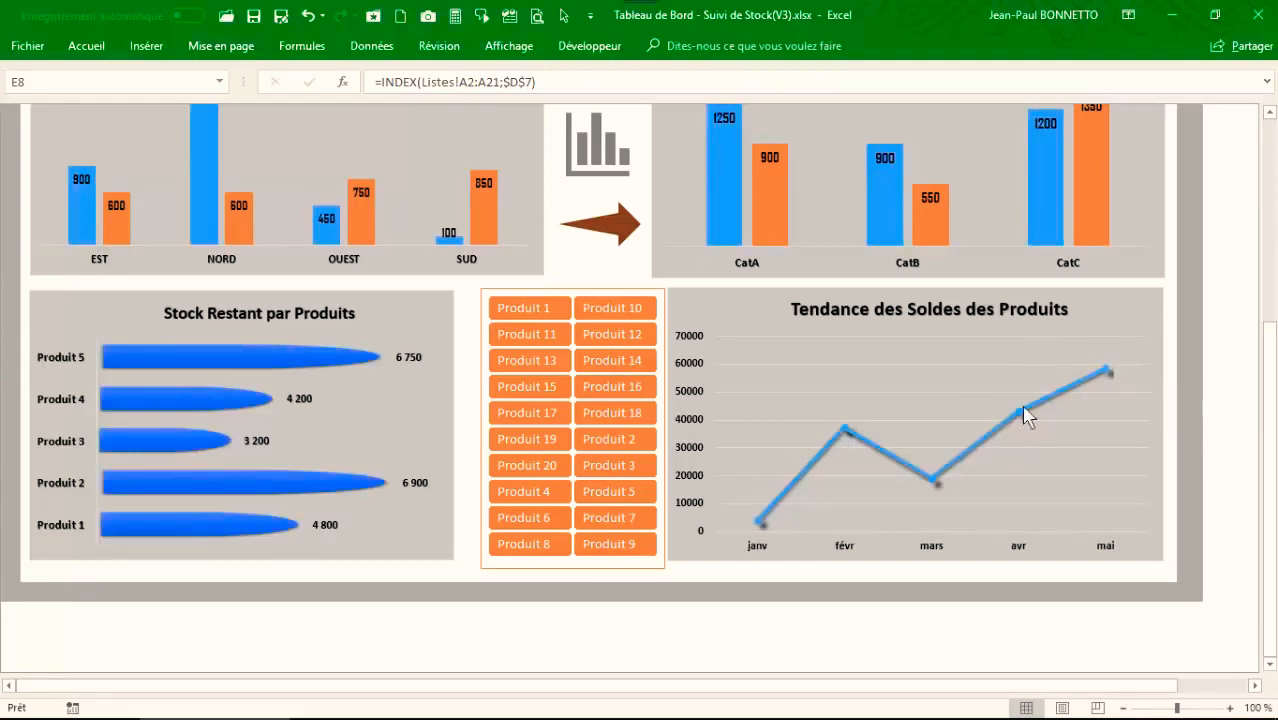
pyautogui.scroll(1, 500, 402)
pyautogui.scroll(5, 500, 402)
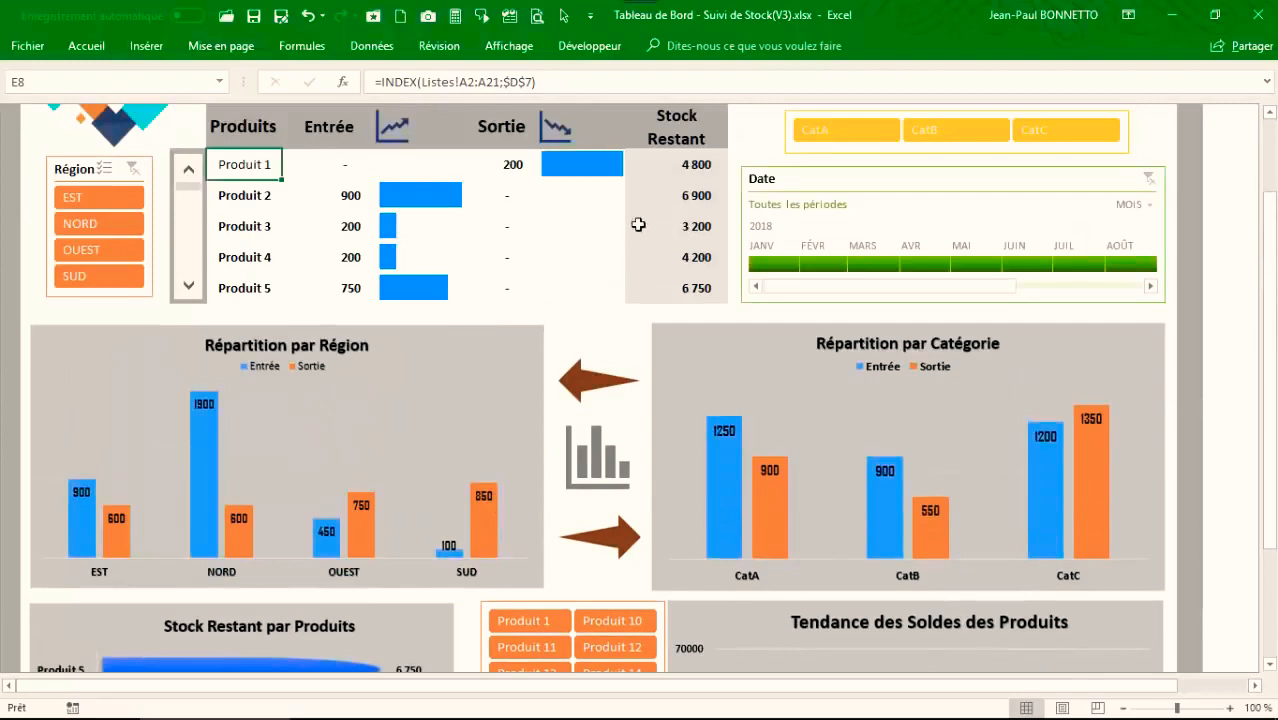
# Step: Return to the Leçons Creation Tableau de Bord workbook and add a new worksheet named TABLEAU DE BORD after MES CALCULS
pyautogui.moveTo(440, 716)
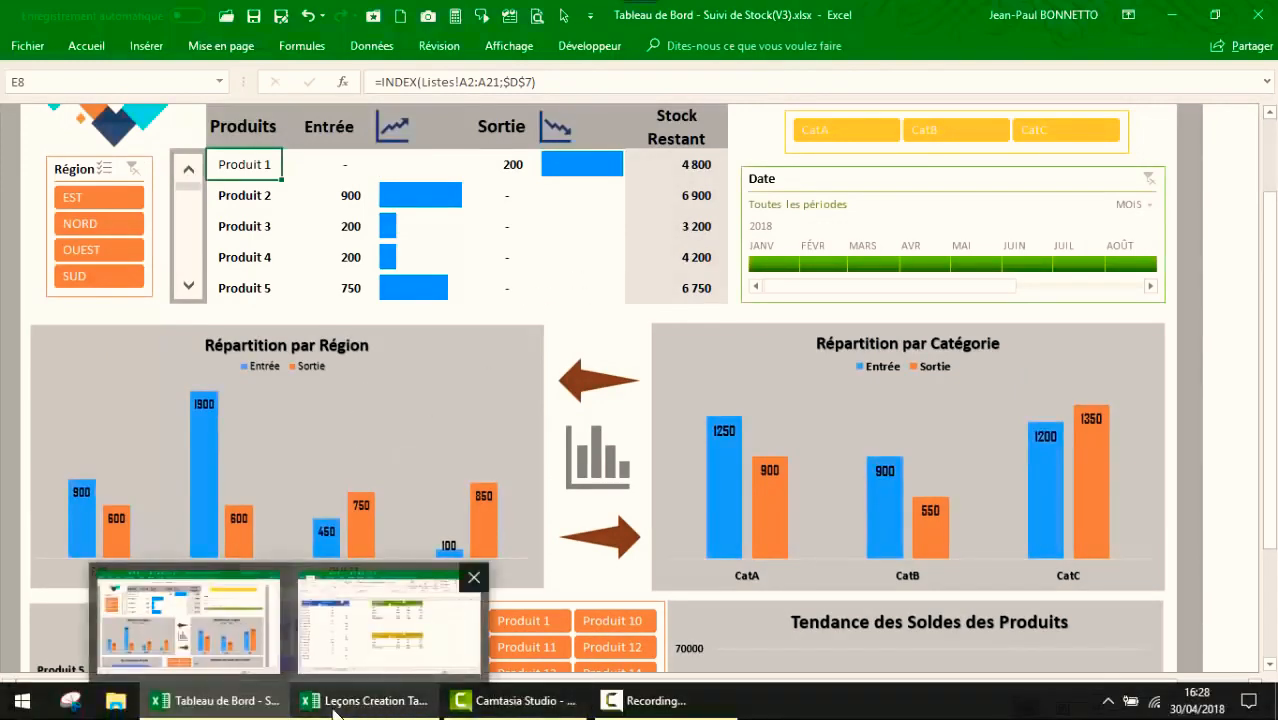
pyautogui.click(376, 706)
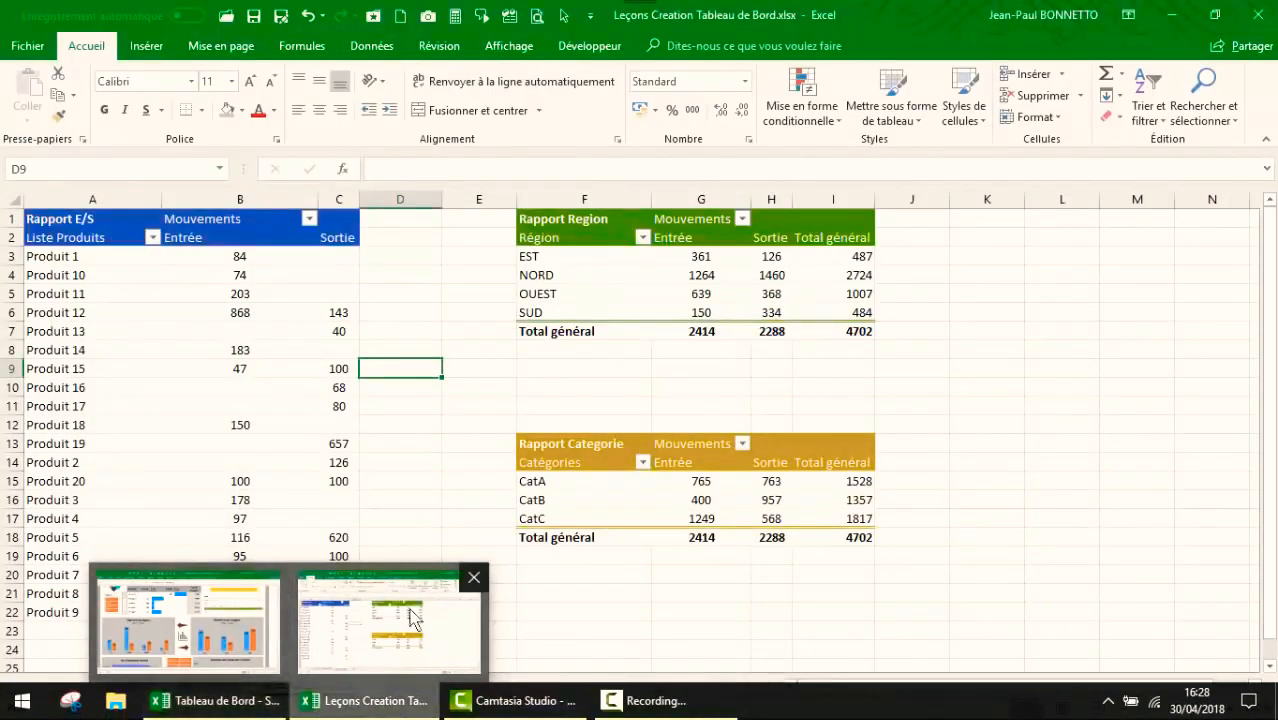
pyautogui.click(264, 364)
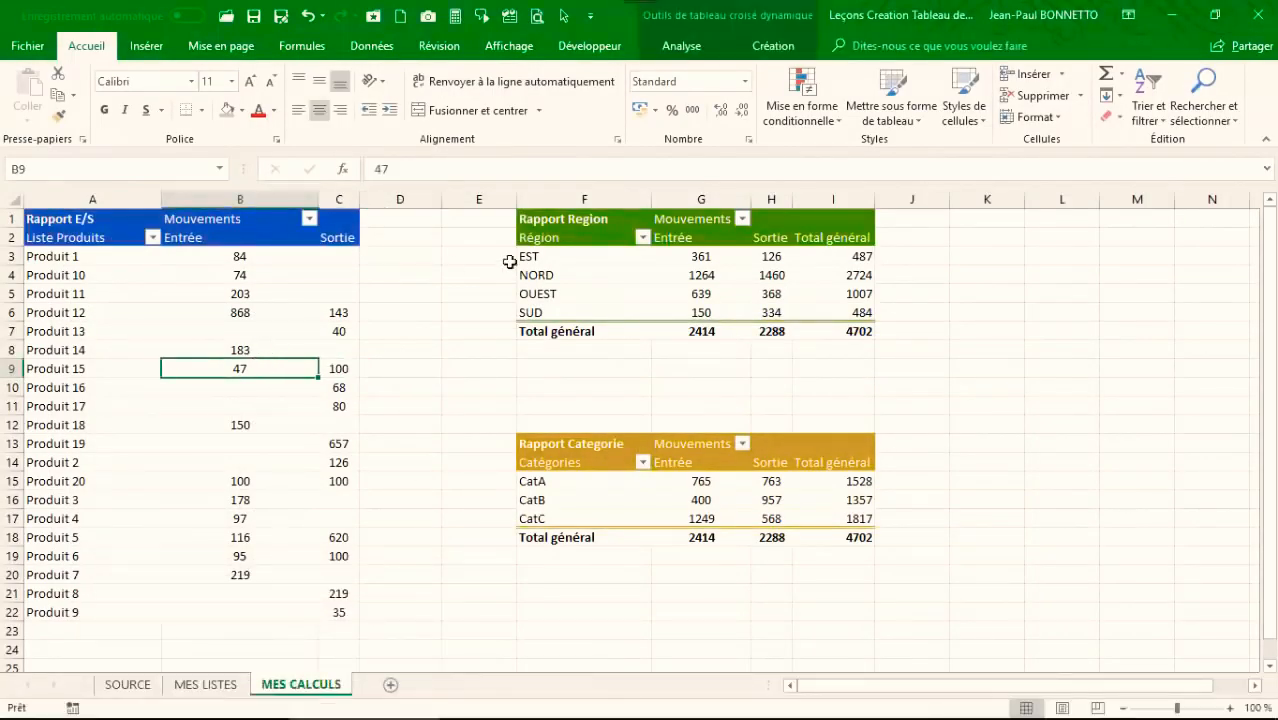
pyautogui.click(127, 684)
pyautogui.click(282, 686)
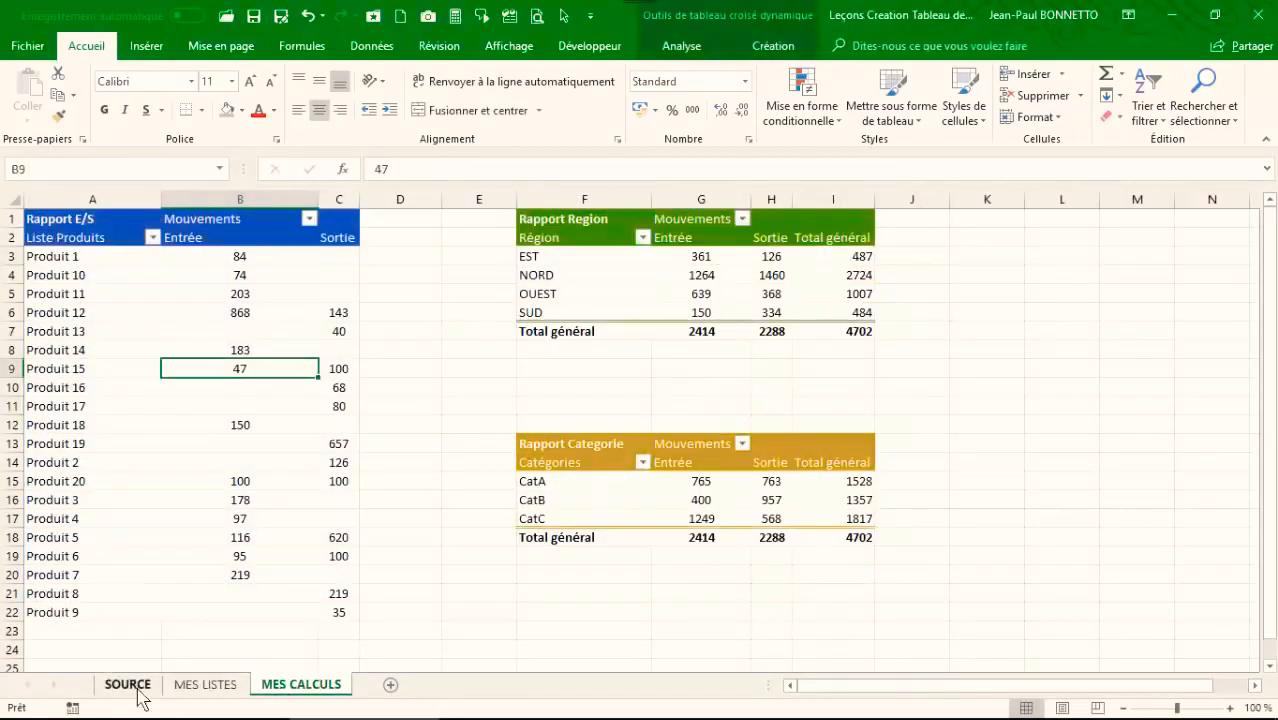
pyautogui.click(390, 686)
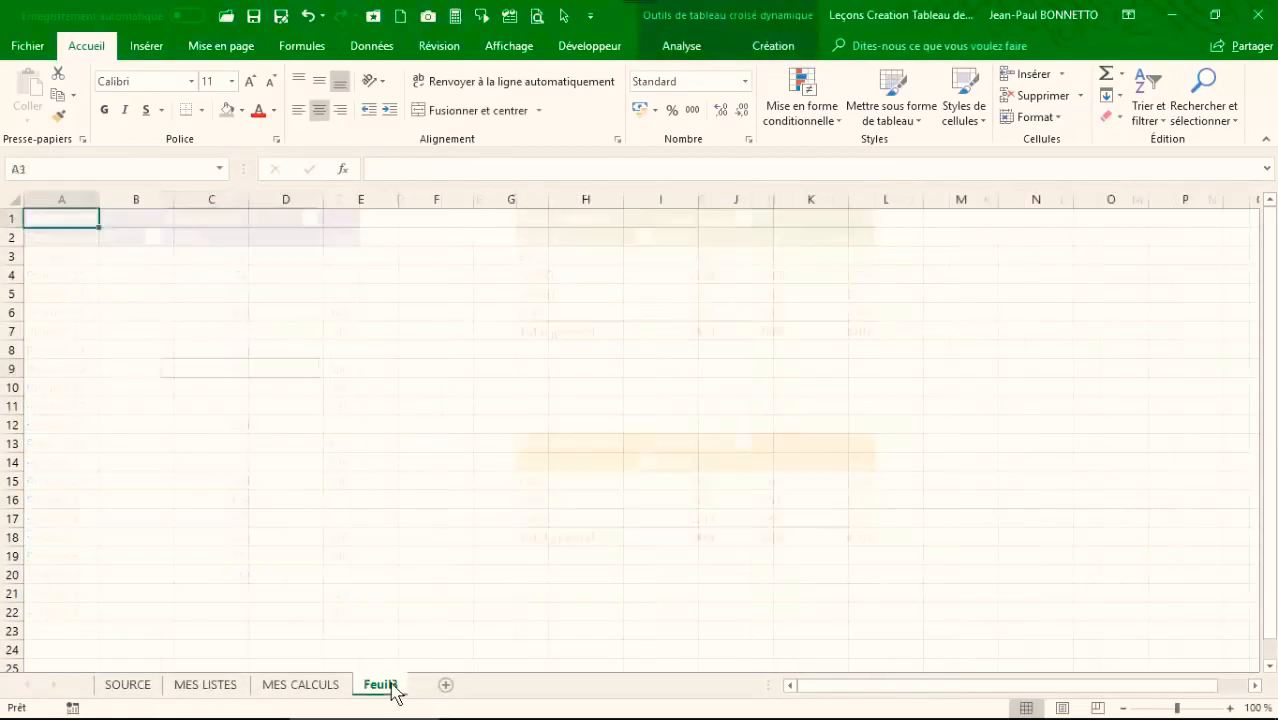
pyautogui.doubleClick(383, 686)
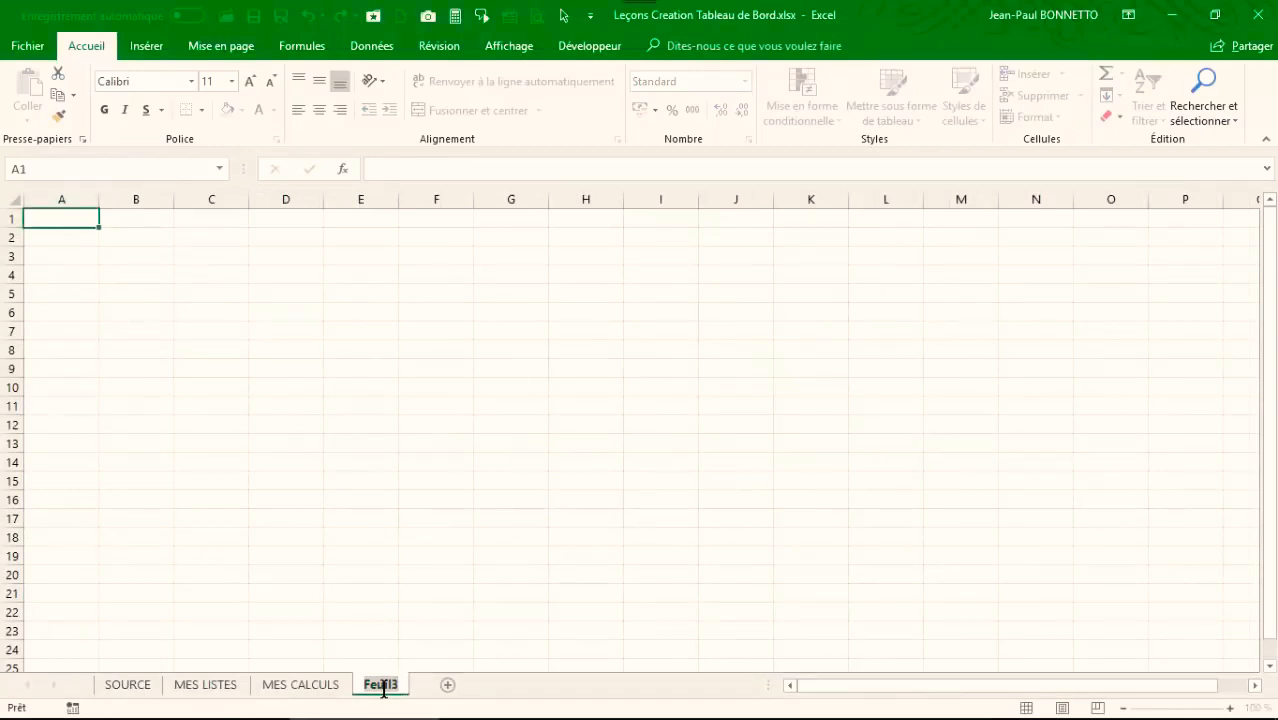
pyautogui.write('T')
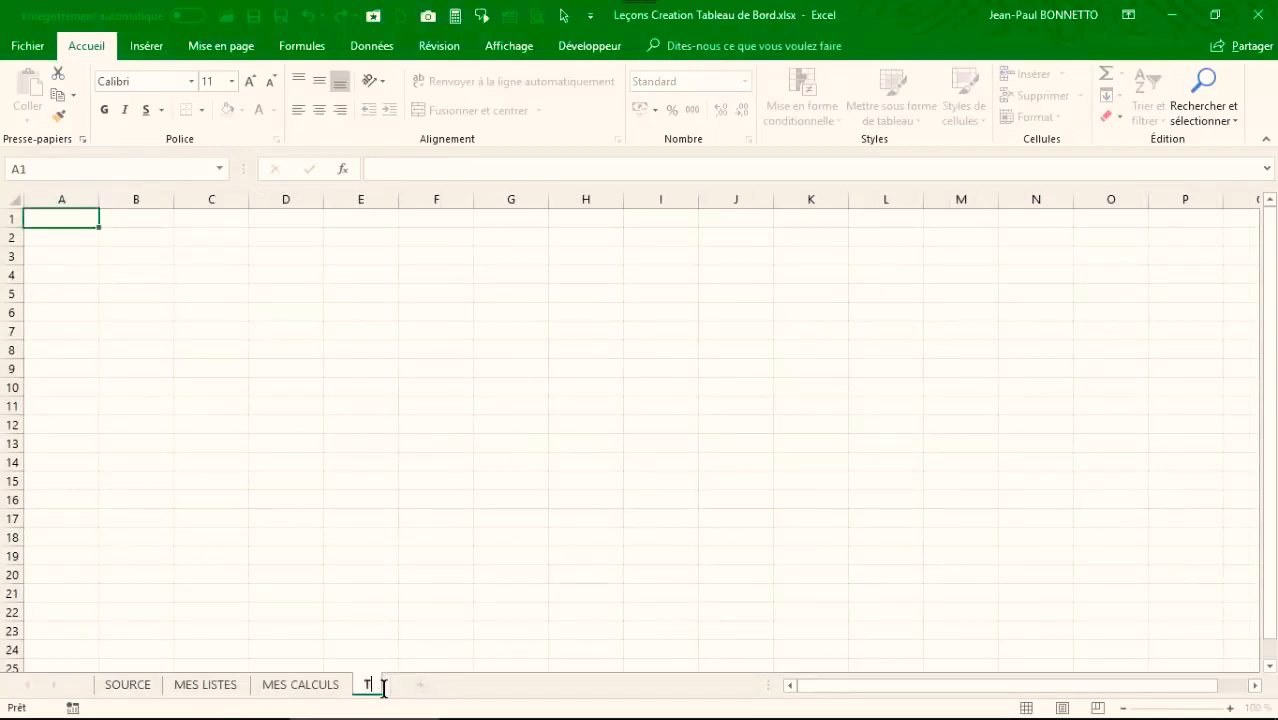
pyautogui.write('ABLEAU DE BORD')
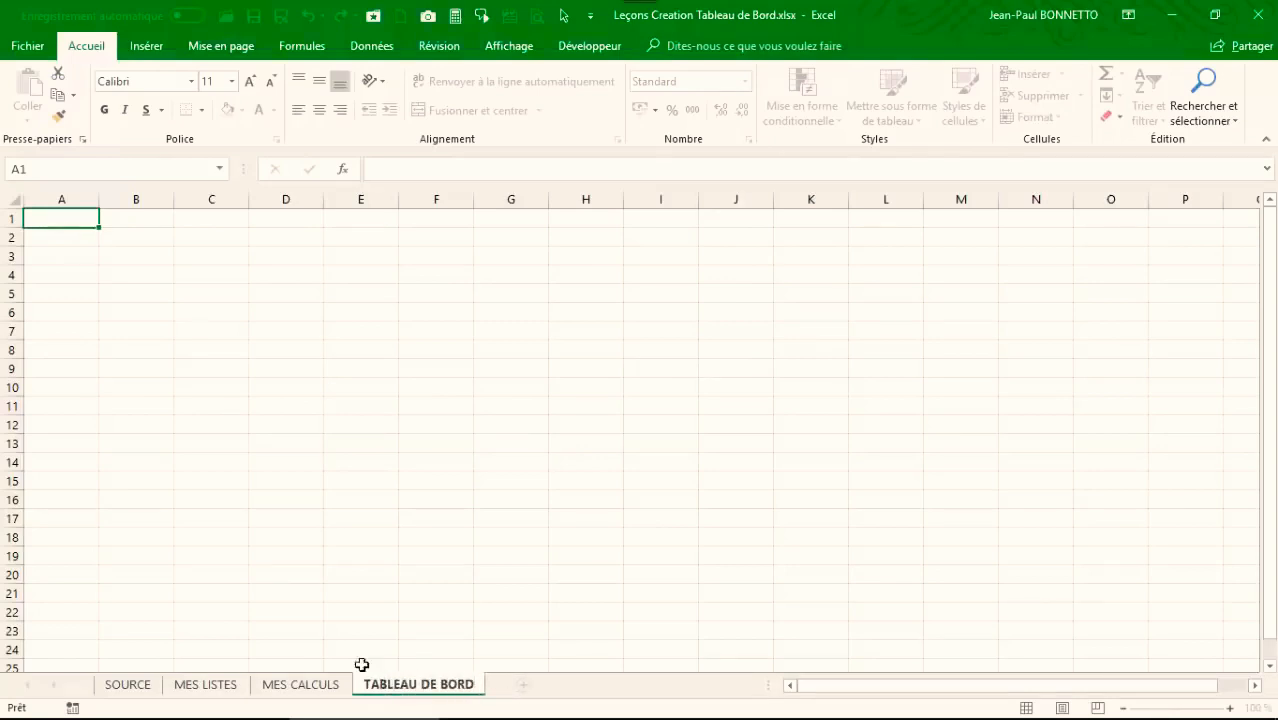
pyautogui.click(273, 425)
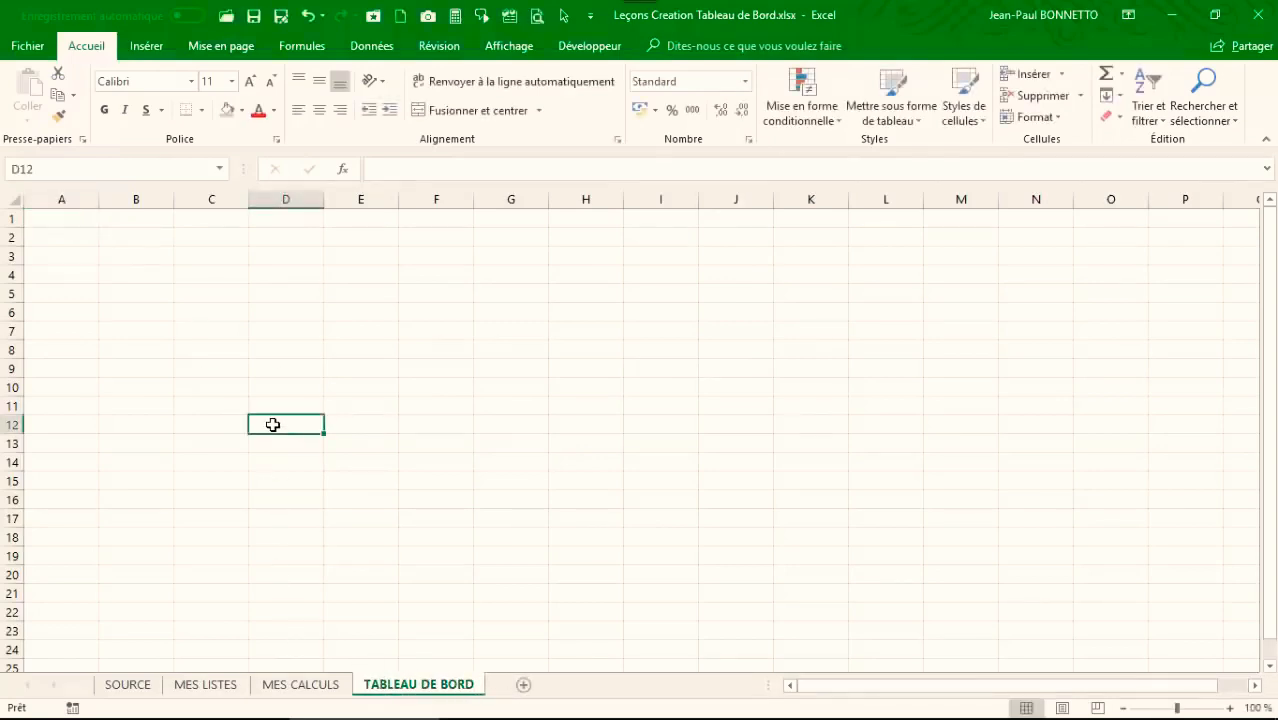
pyautogui.click(331, 331)
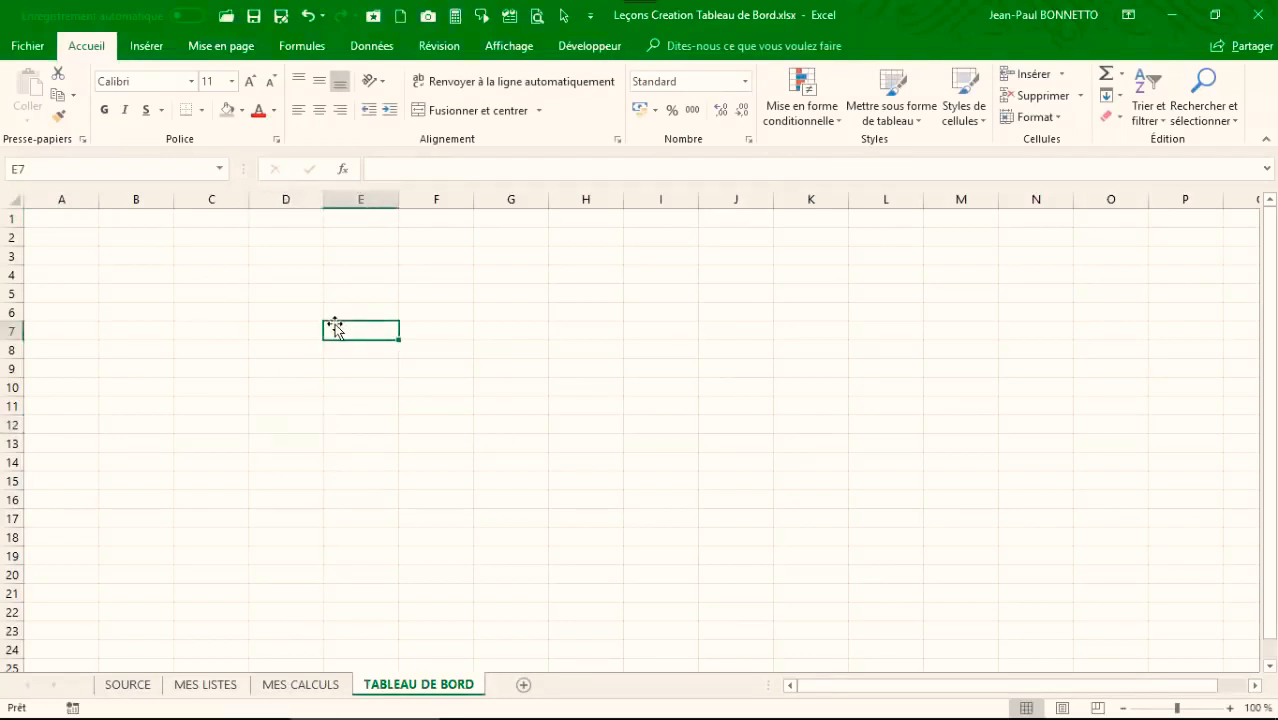
pyautogui.click(285, 315)
pyautogui.click(226, 289)
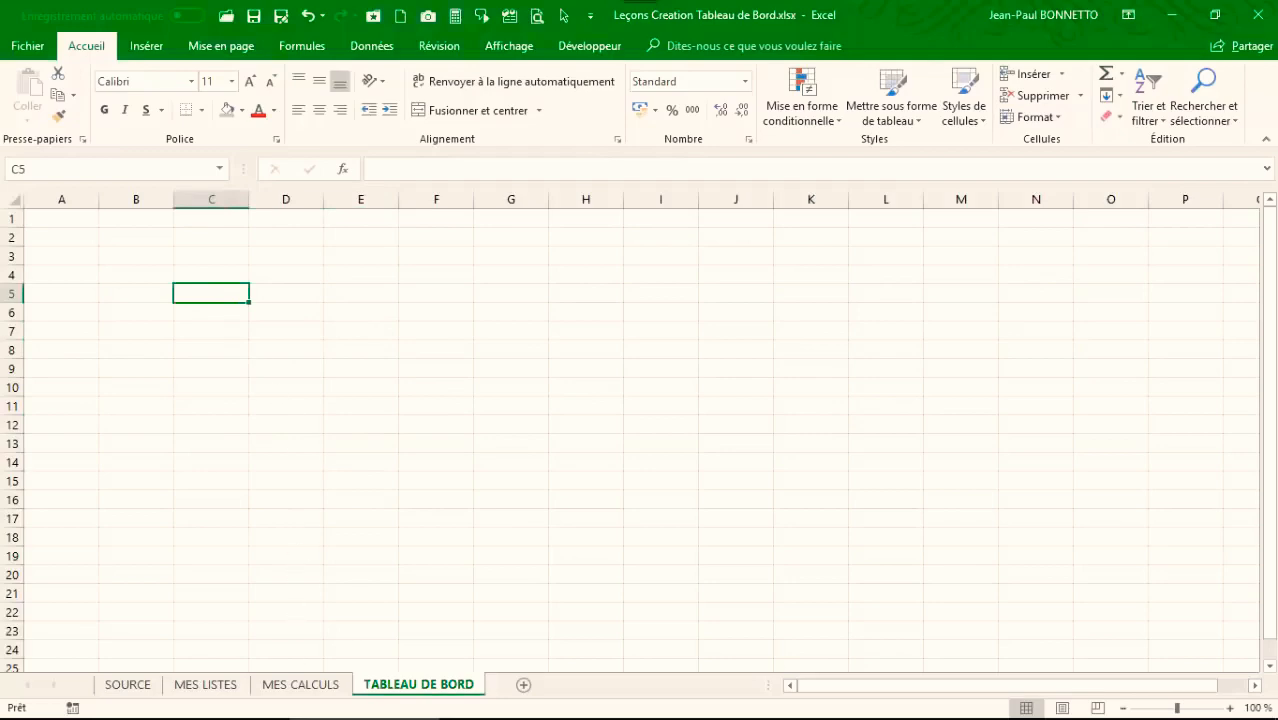
# Step: Switch to the Tableau de Bord - Suivi de Stock(V3) workbook and examine how the product table scrolls beneath the dashboard header
pyautogui.click(262, 704)
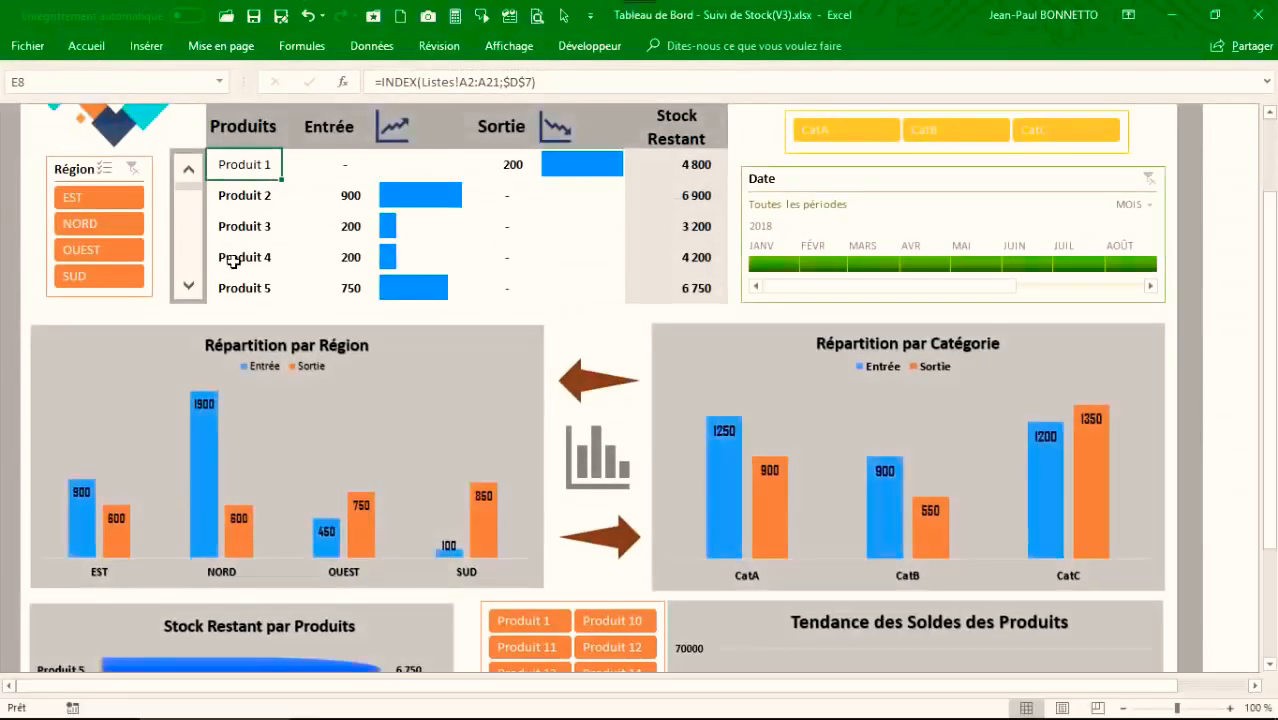
pyautogui.scroll(1, 232, 262)
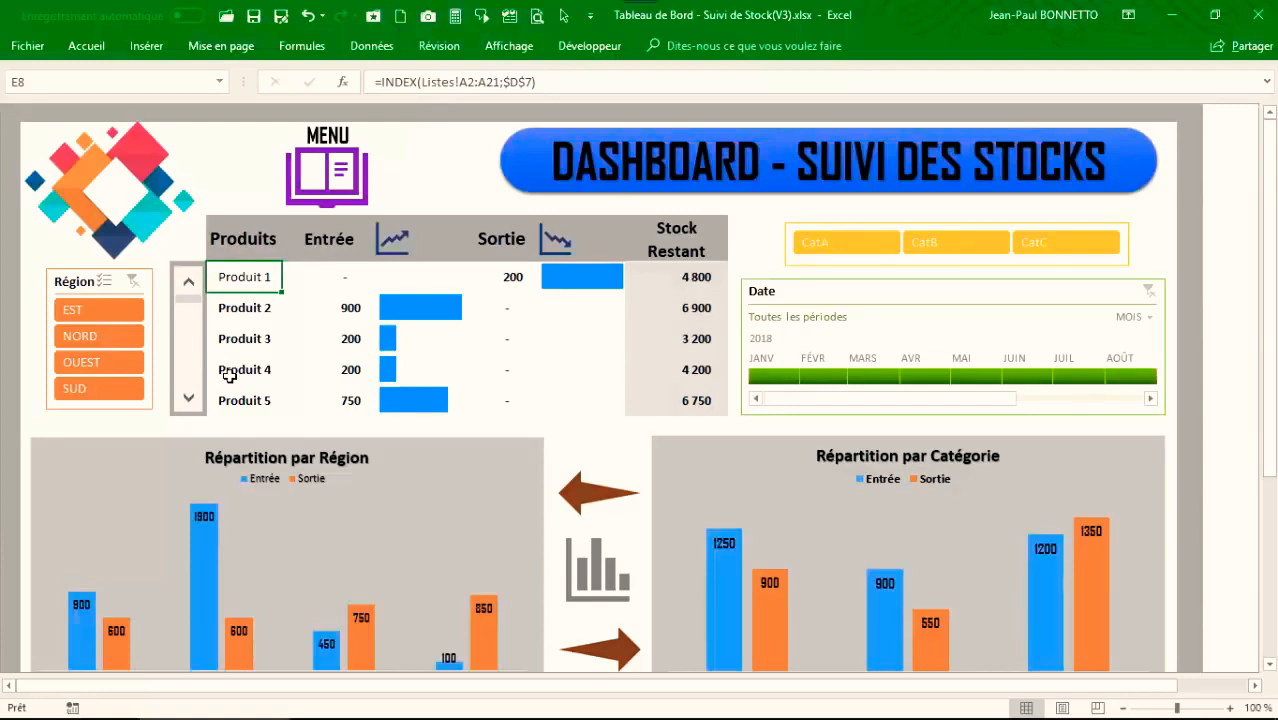
pyautogui.click(188, 398)
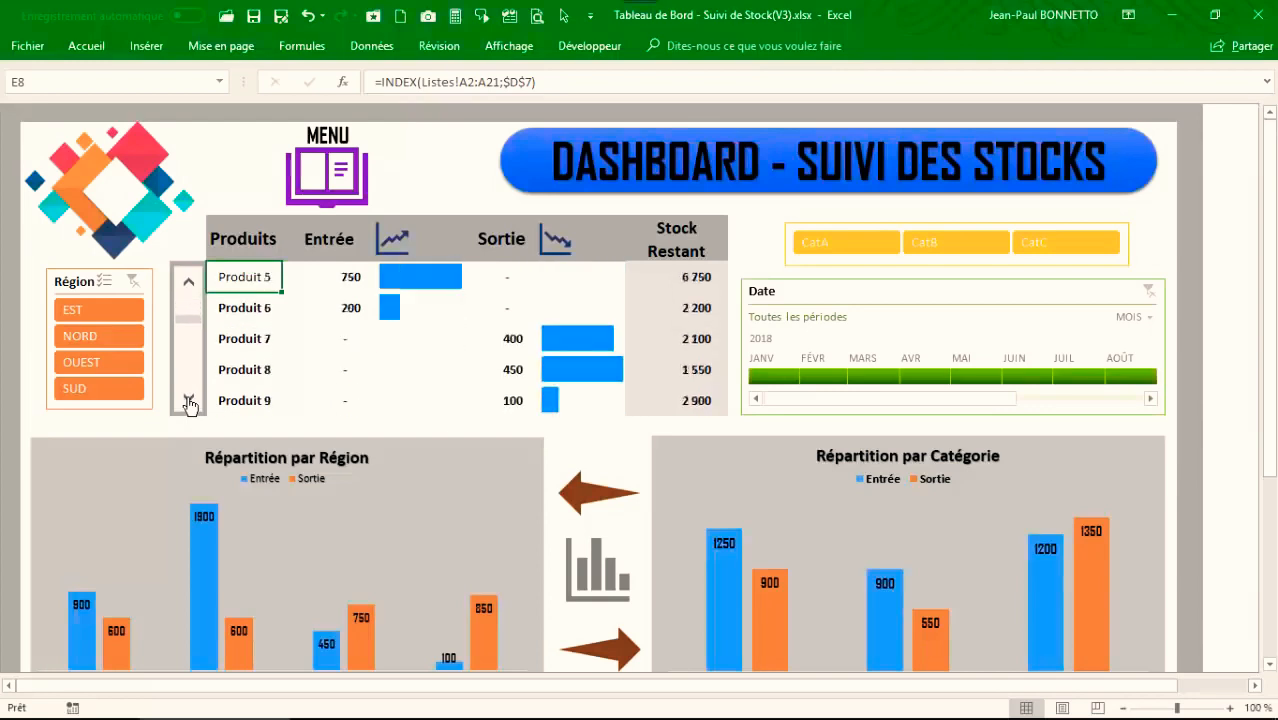
pyautogui.click(192, 327)
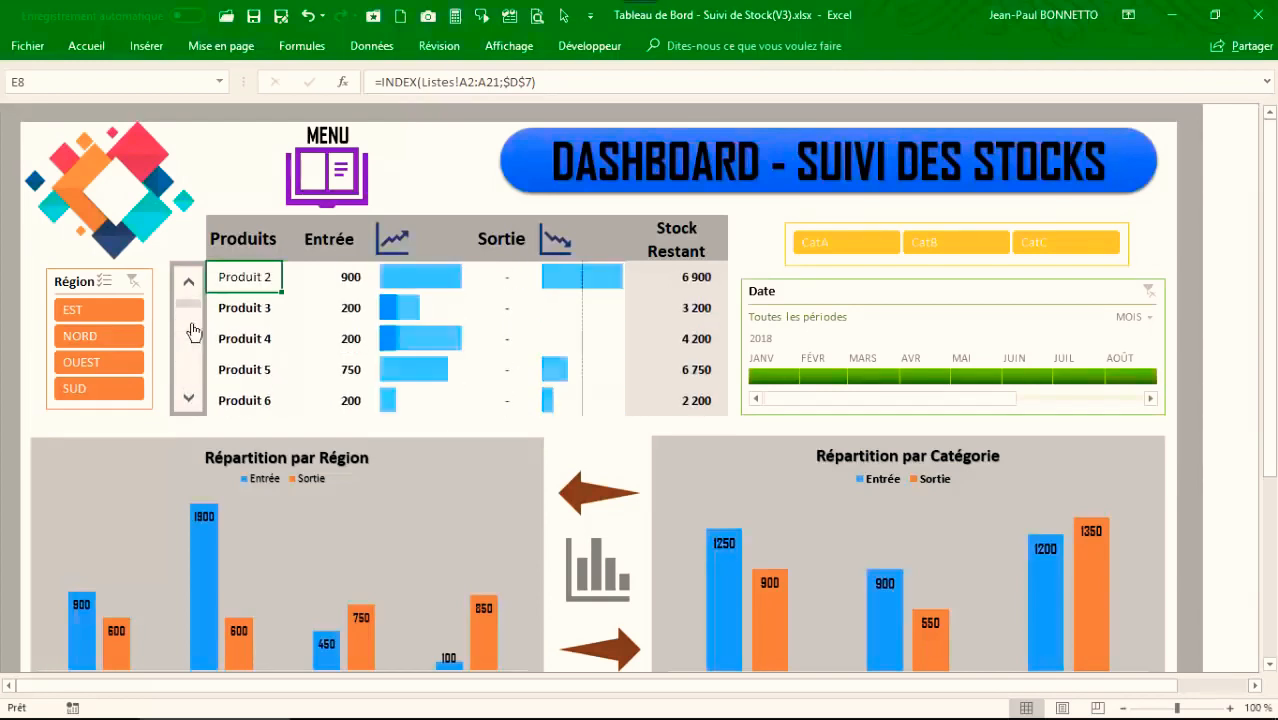
pyautogui.click(189, 284)
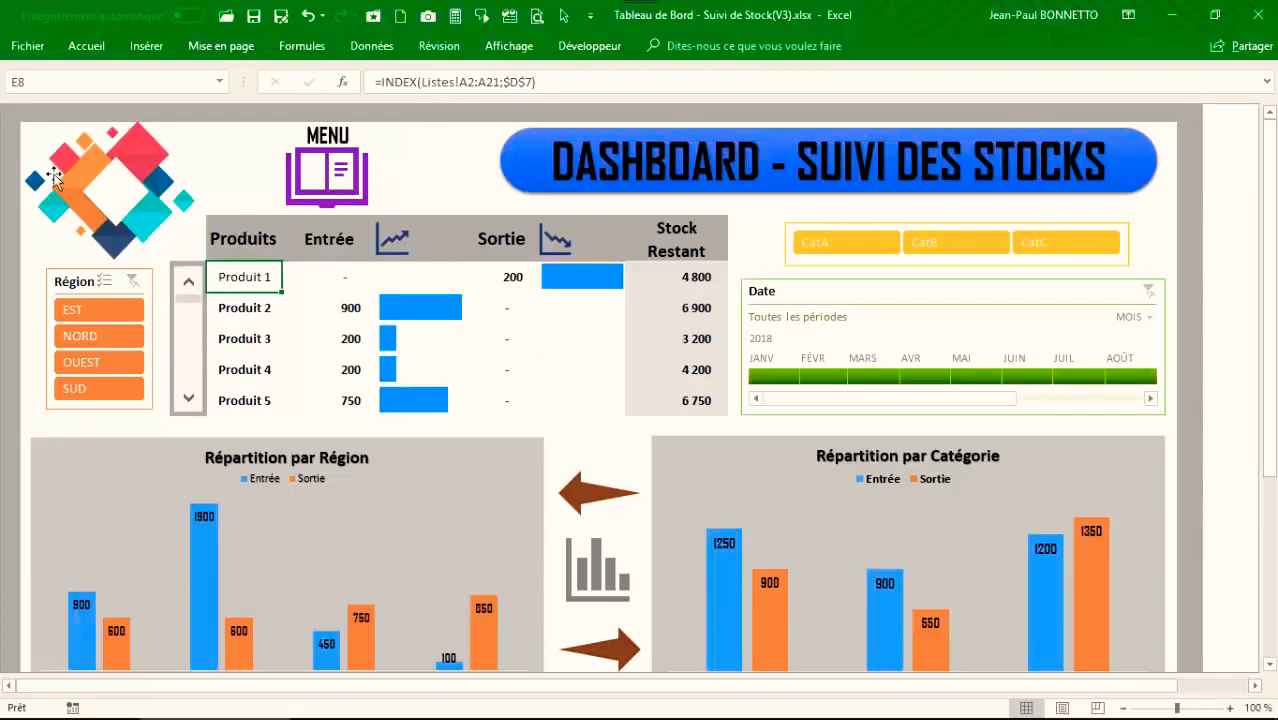
pyautogui.click(127, 188)
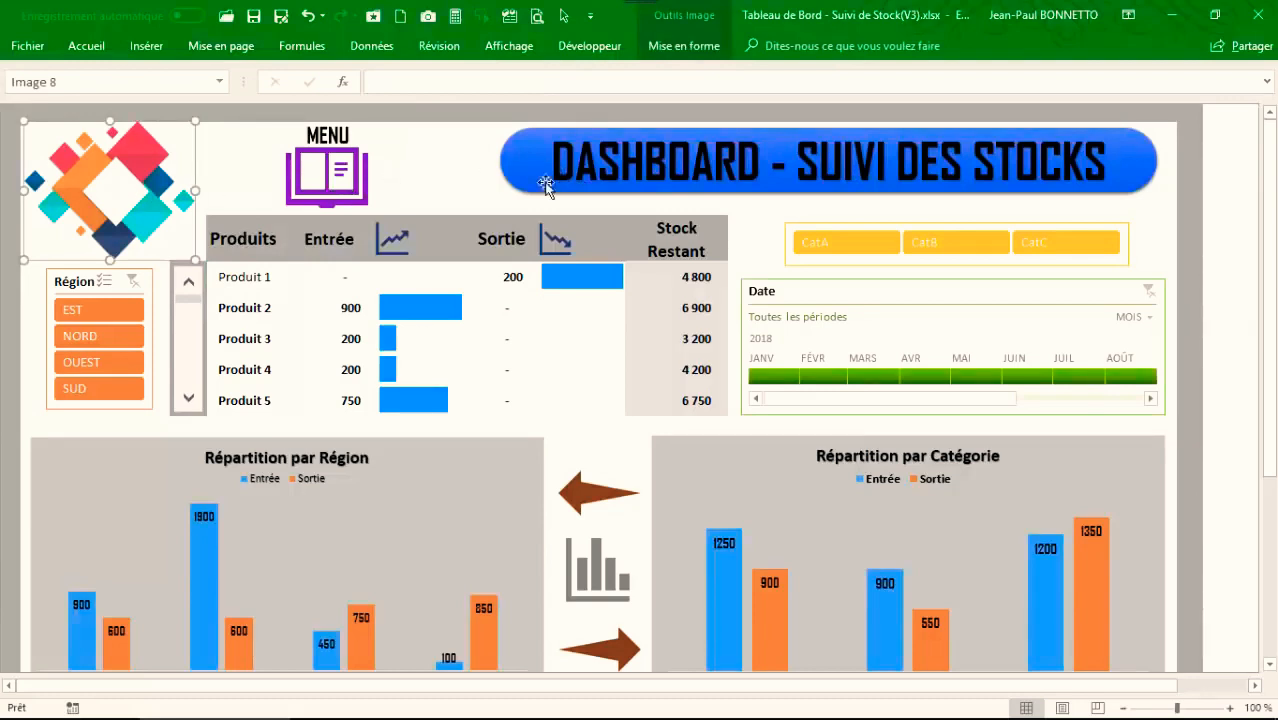
pyautogui.moveTo(610, 710)
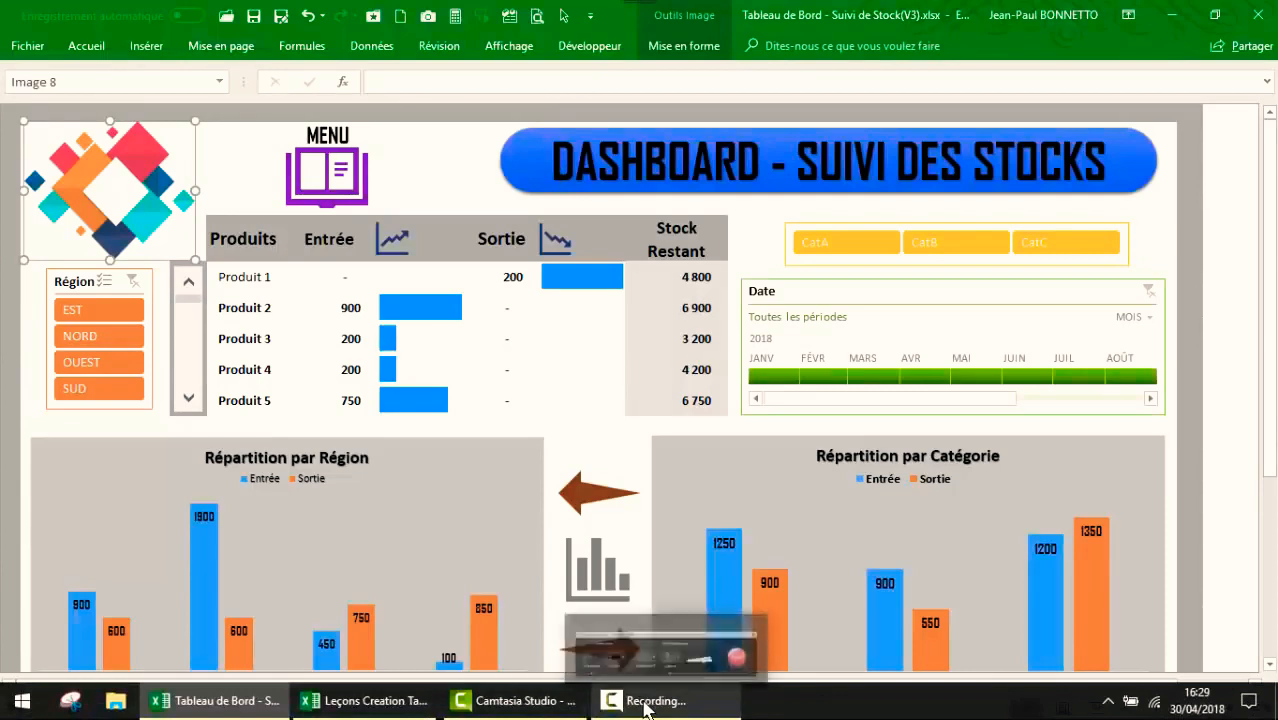
pyautogui.moveTo(371, 700)
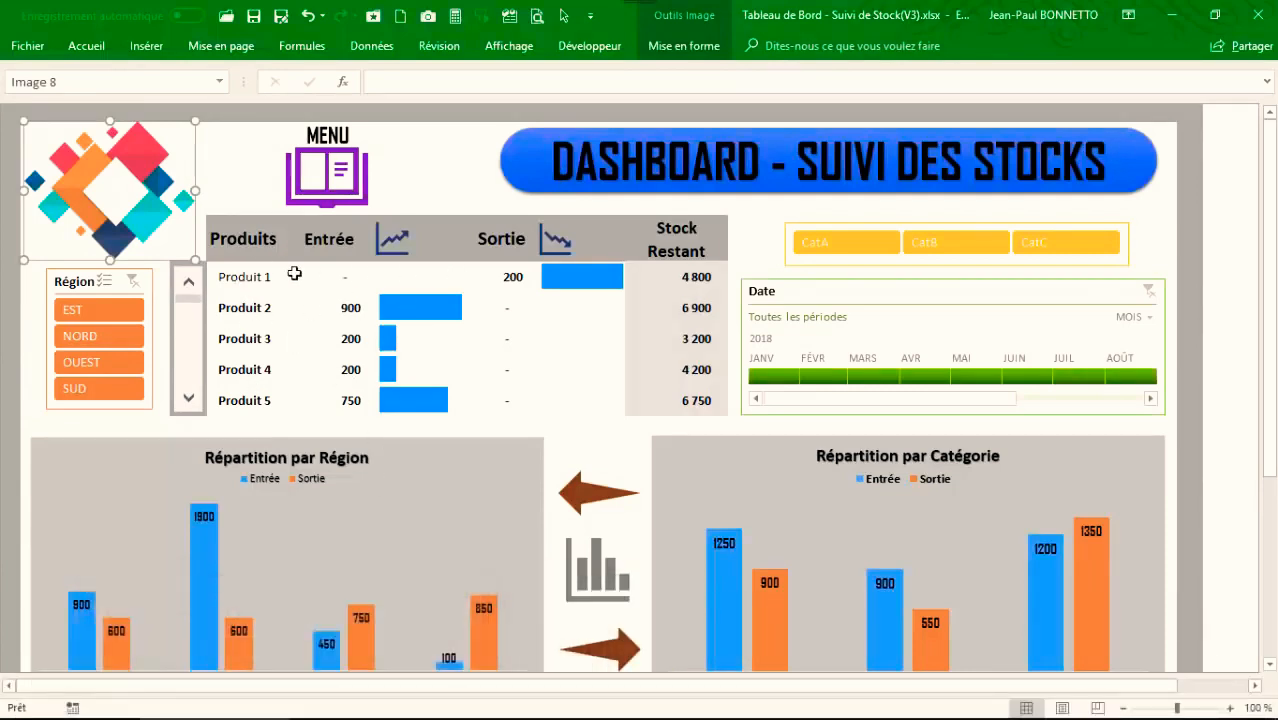
# Step: Inspect the formulas behind the product names in the Produits column, from E8 down to the fifth row
pyautogui.click(250, 276)
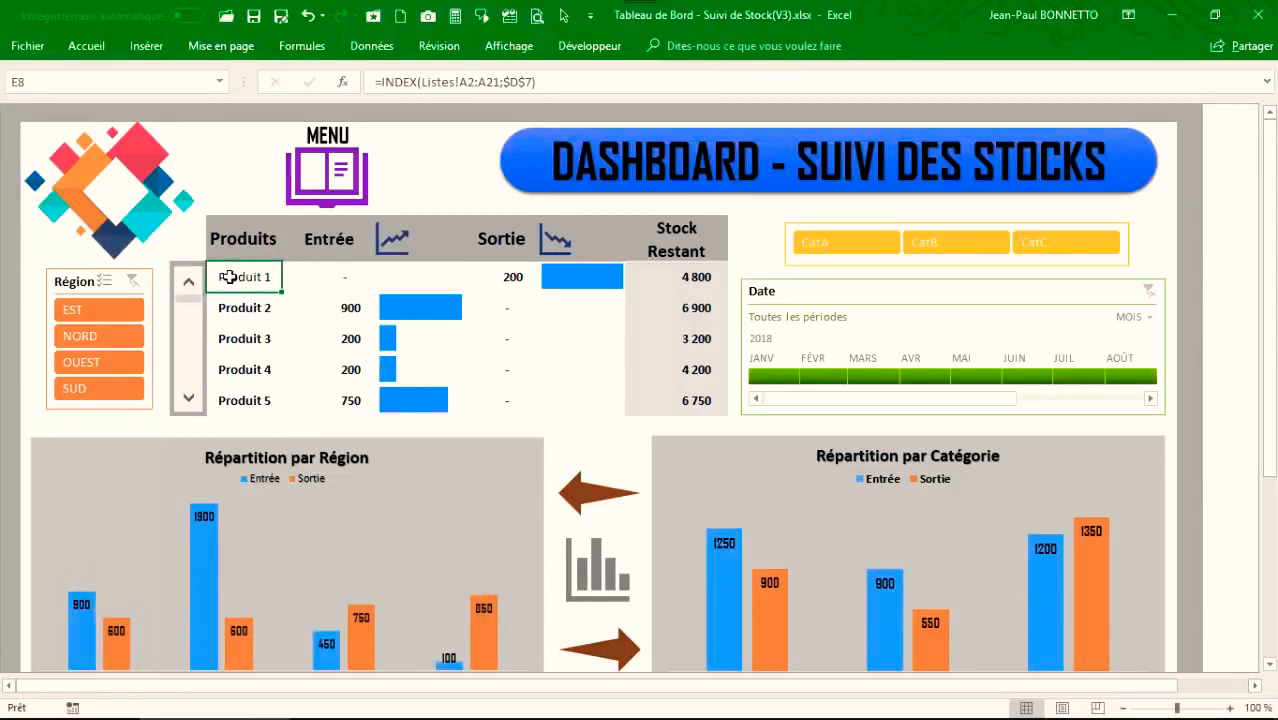
pyautogui.click(251, 313)
pyautogui.click(251, 367)
pyautogui.click(252, 402)
pyautogui.click(257, 335)
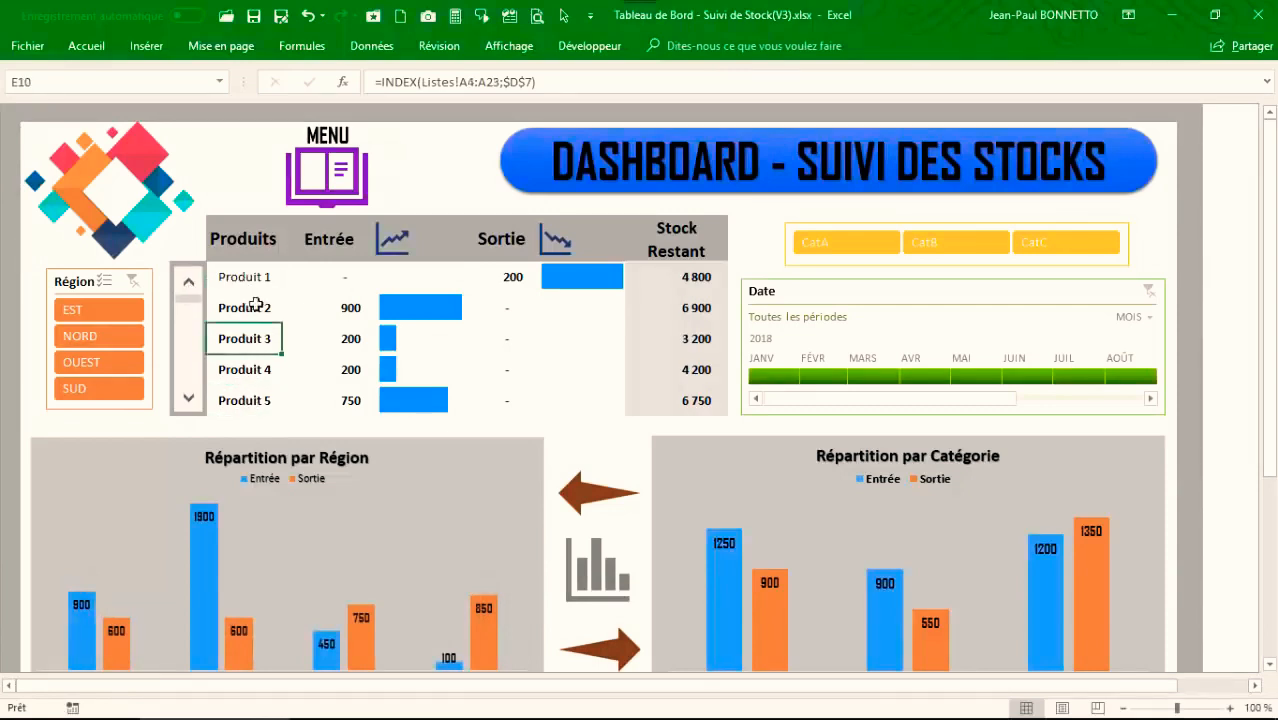
pyautogui.click(258, 275)
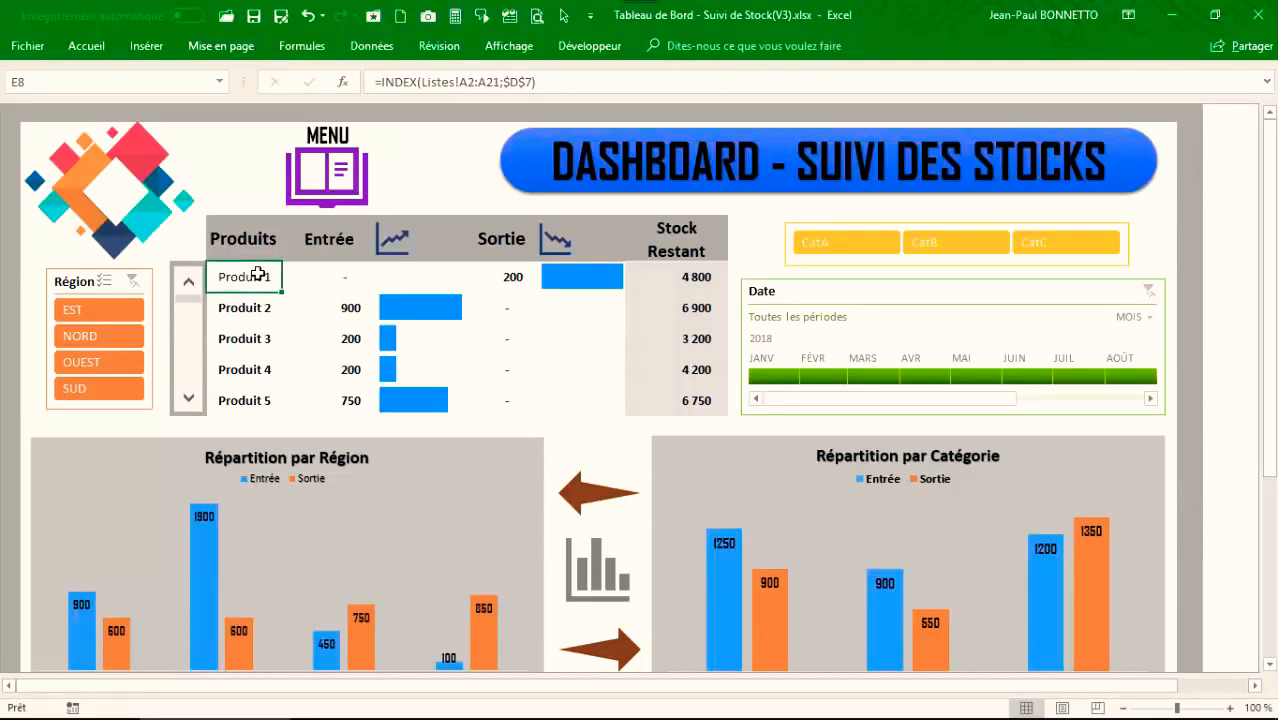
# Step: Scroll the product list two rows down and compare the Entrée formula in F8 with the product name formulas in E8 and E9
pyautogui.click(188, 398)
pyautogui.click(188, 398)
pyautogui.click(344, 277)
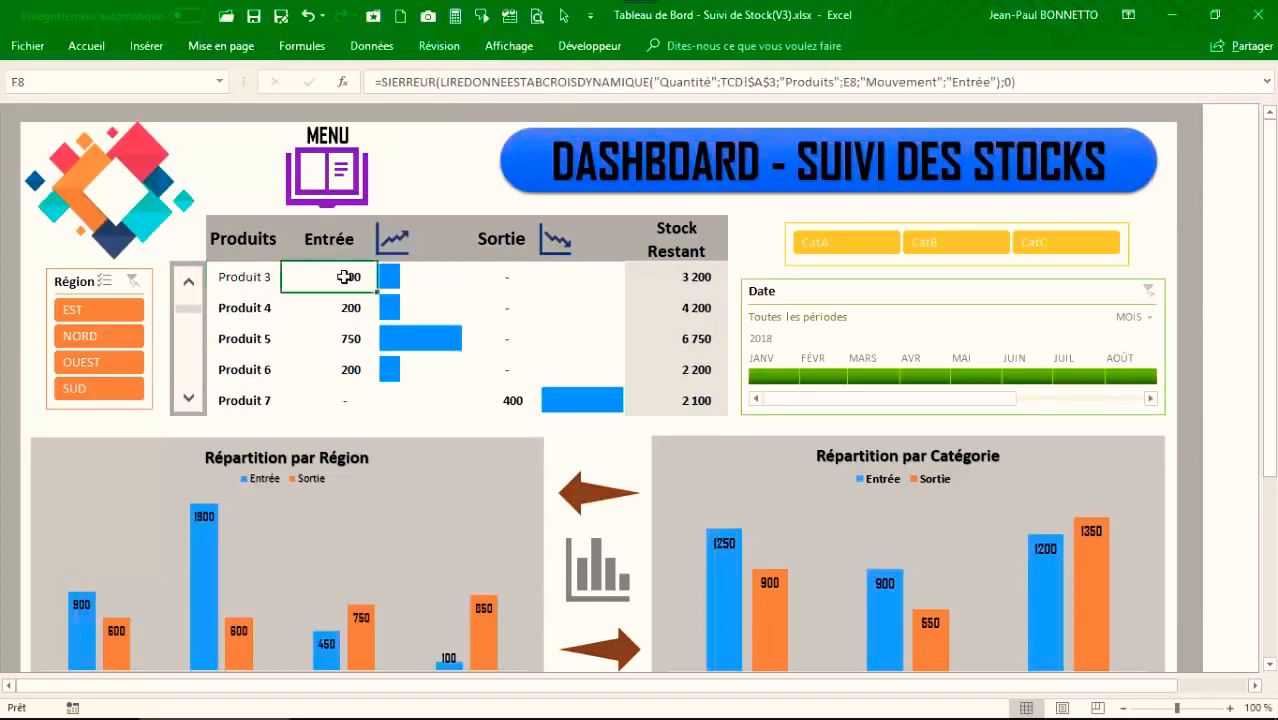
pyautogui.click(254, 277)
pyautogui.click(258, 310)
pyautogui.click(245, 277)
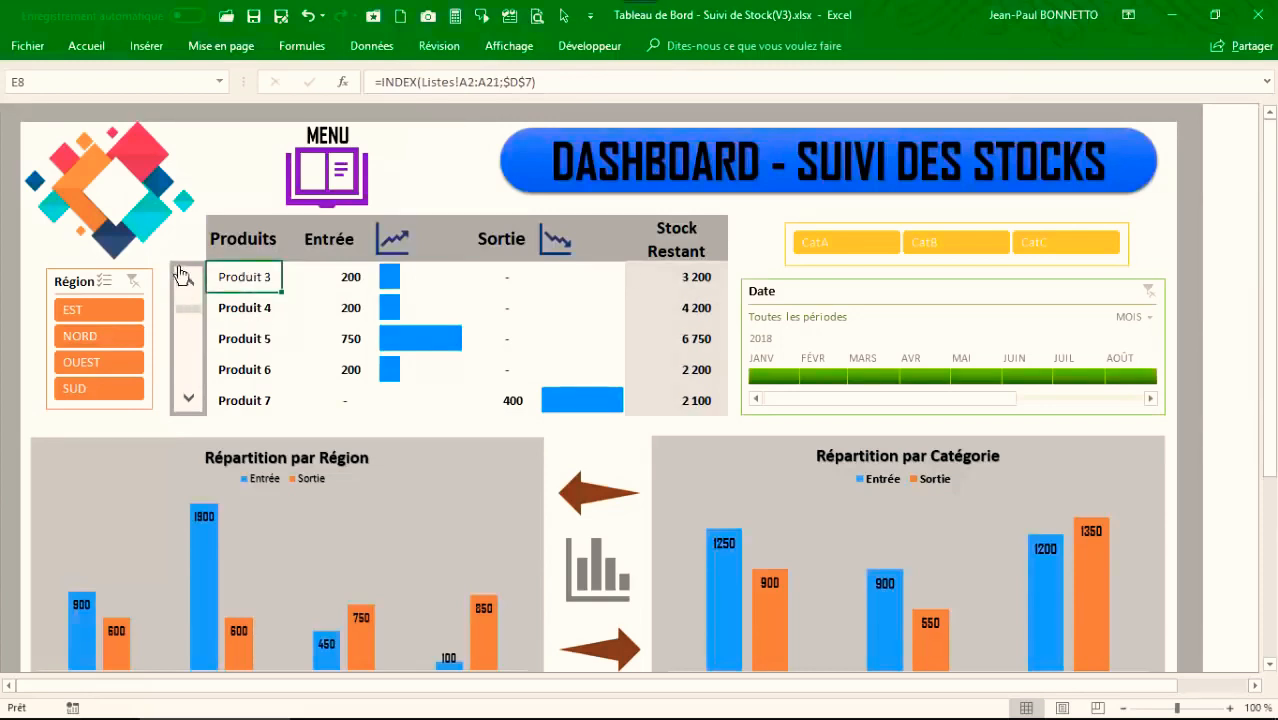
# Step: Scroll the product list to Produit 5 and inspect the Stock Restant formula in J8 along with the table's headings
pyautogui.click(188, 400)
pyautogui.click(189, 284)
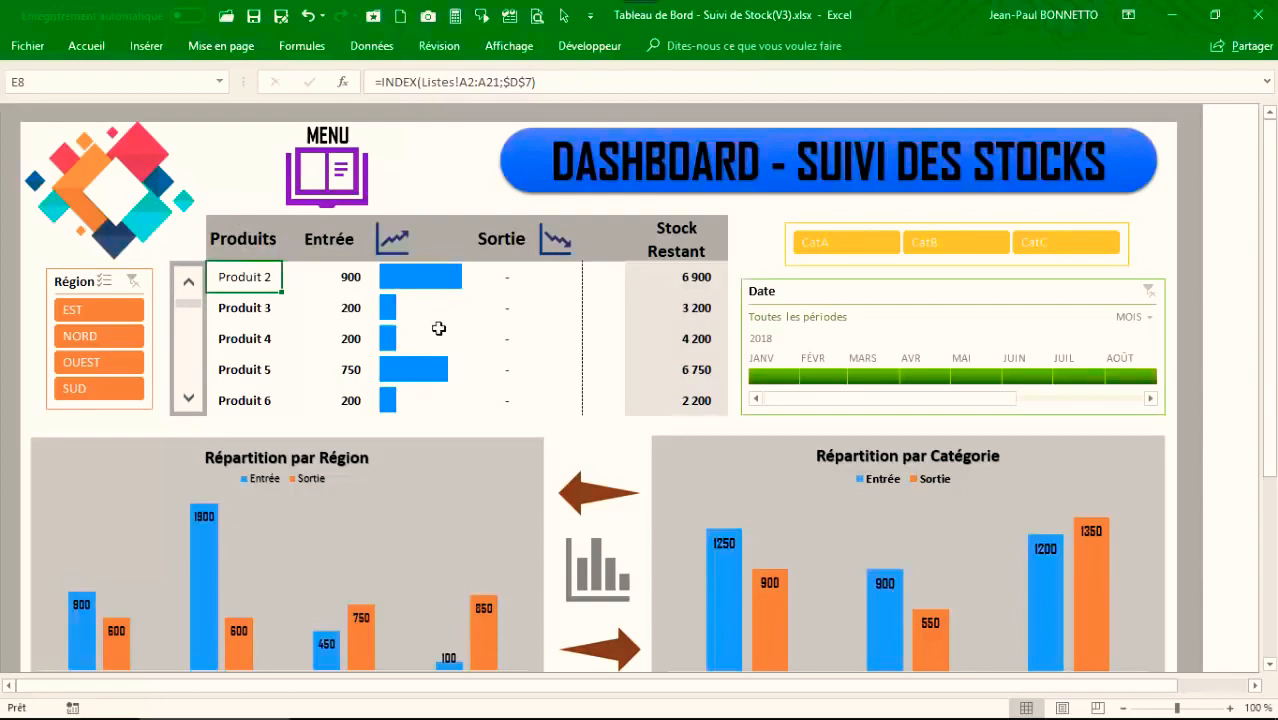
pyautogui.click(190, 398)
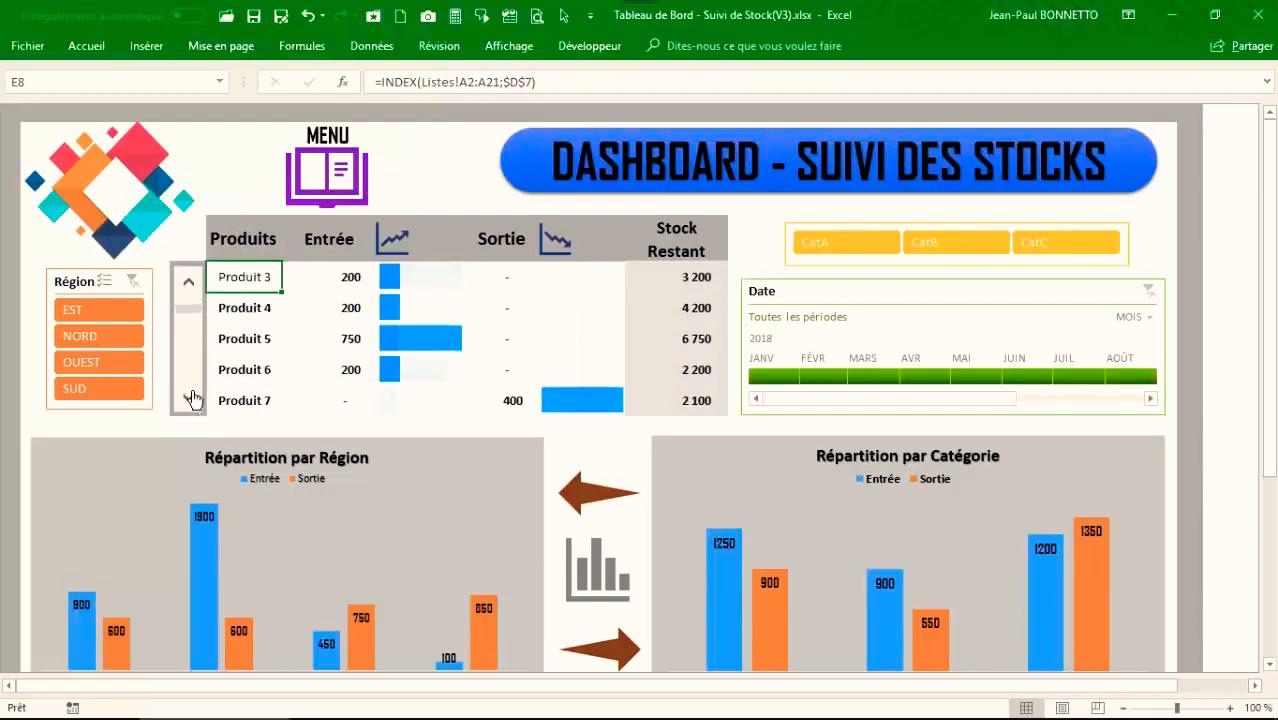
pyautogui.click(190, 398)
pyautogui.click(190, 398)
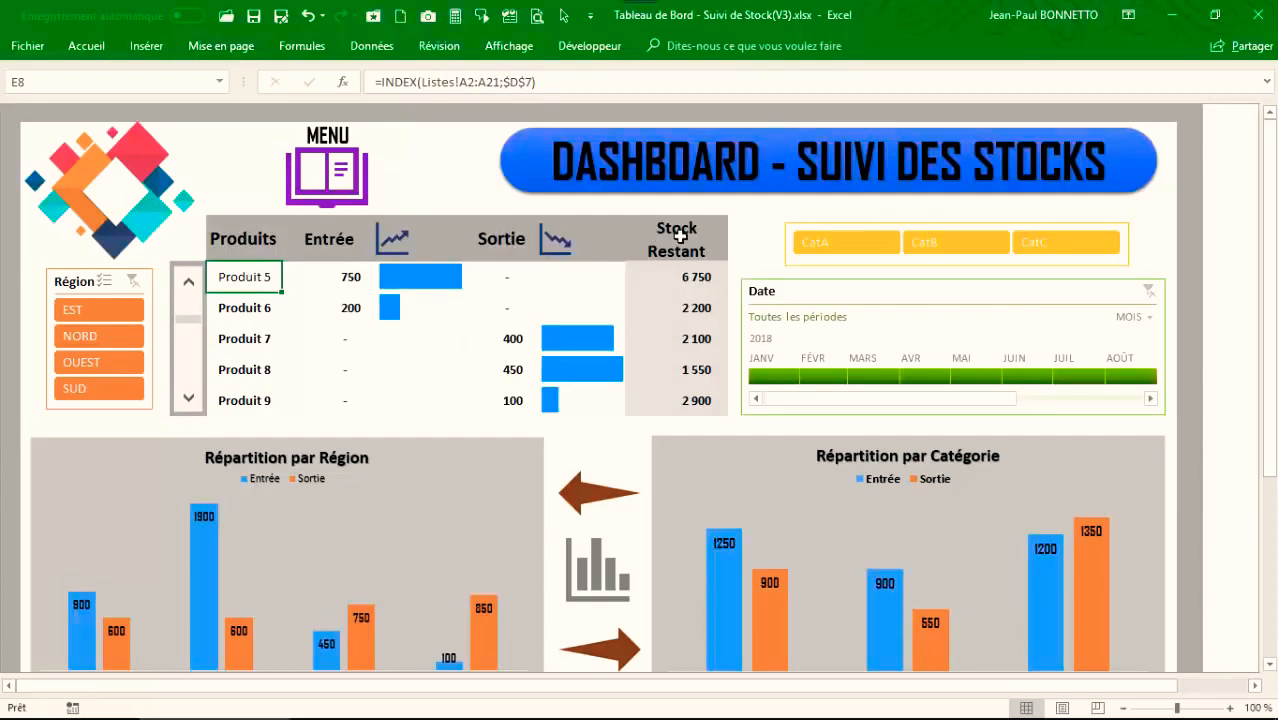
pyautogui.click(622, 280)
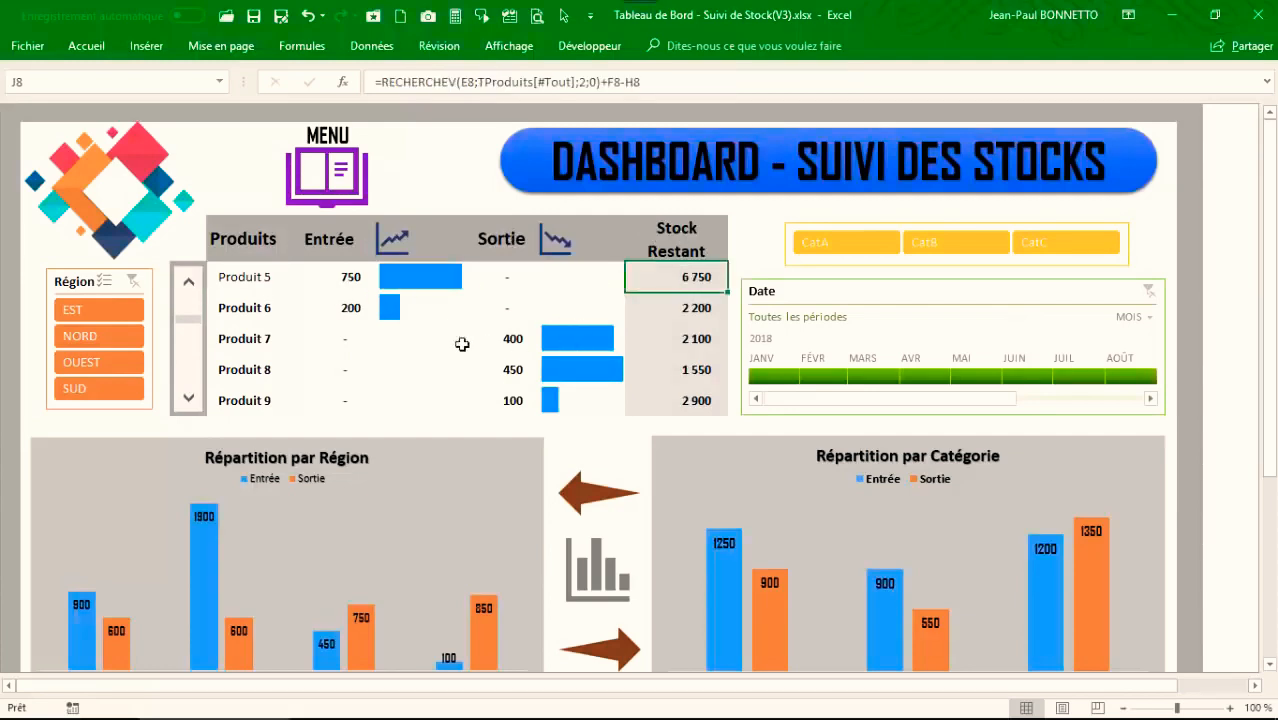
pyautogui.click(237, 240)
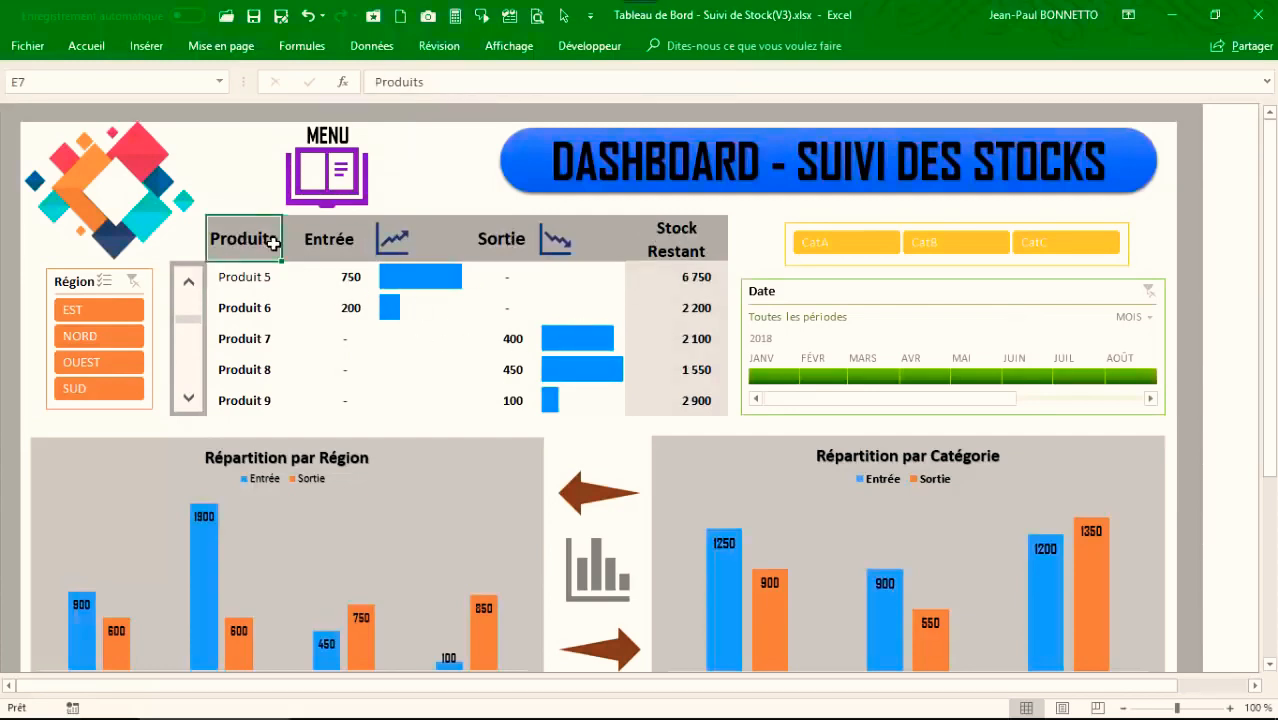
pyautogui.click(667, 243)
pyautogui.click(664, 283)
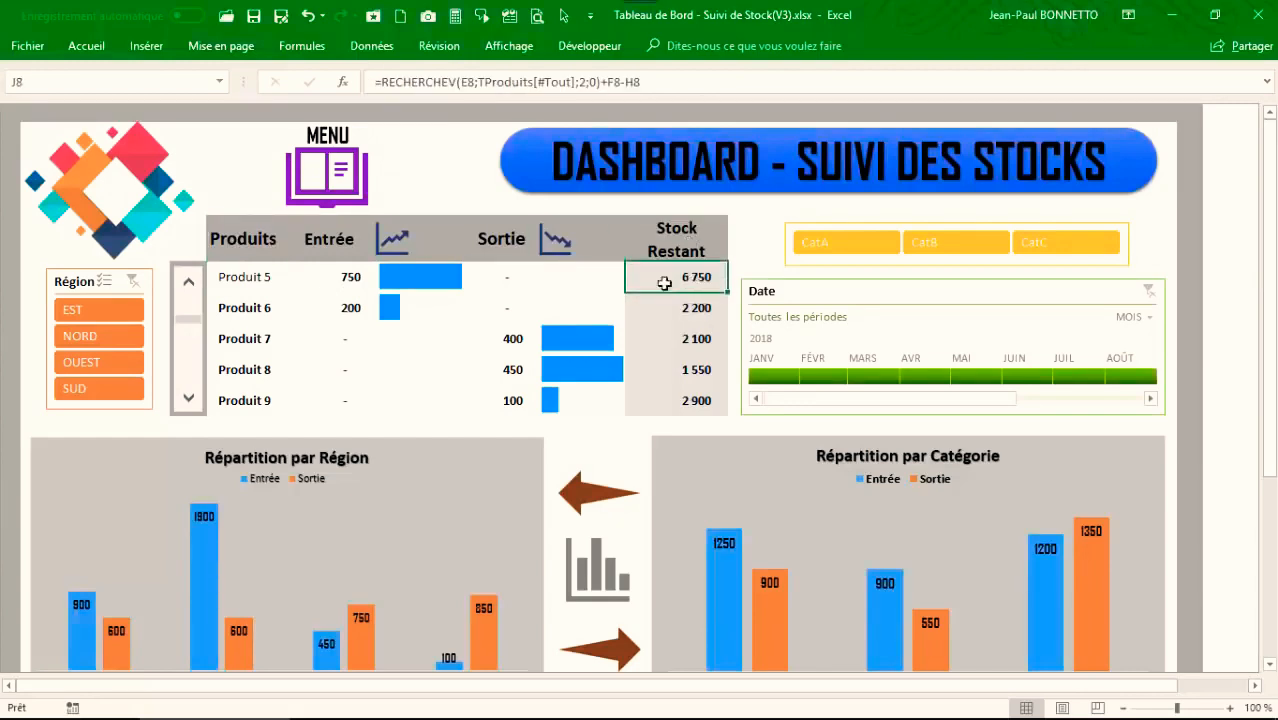
pyautogui.click(240, 242)
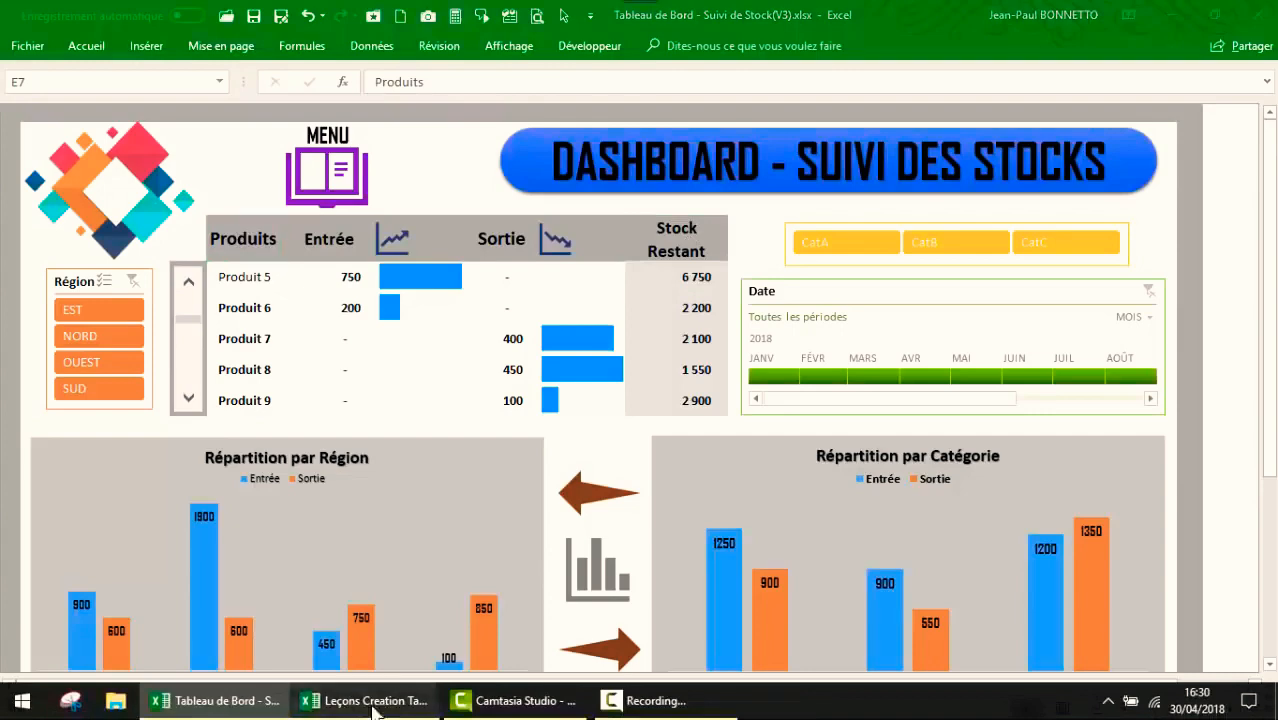
# Step: Return to the Leçons Creation Tableau de Bord workbook and enter the heading Produits in E5 of the TABLEAU DE BORD sheet
pyautogui.click(400, 702)
pyautogui.click(301, 294)
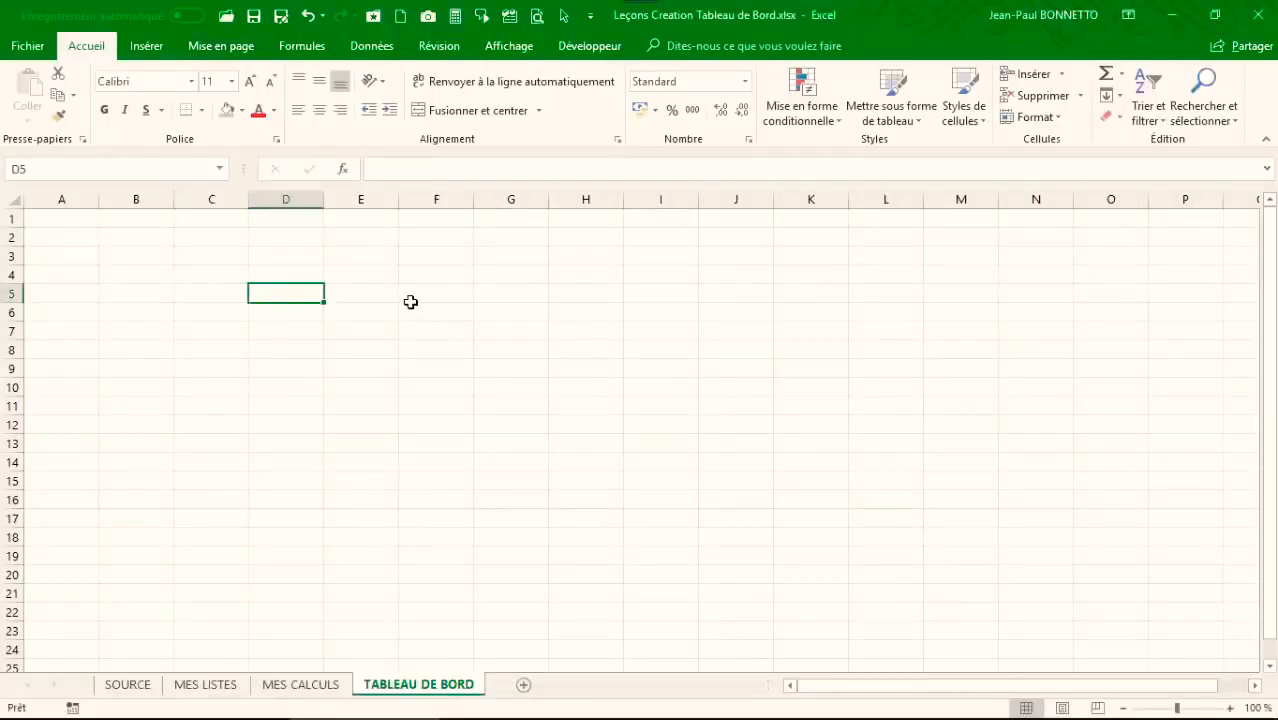
pyautogui.click(358, 295)
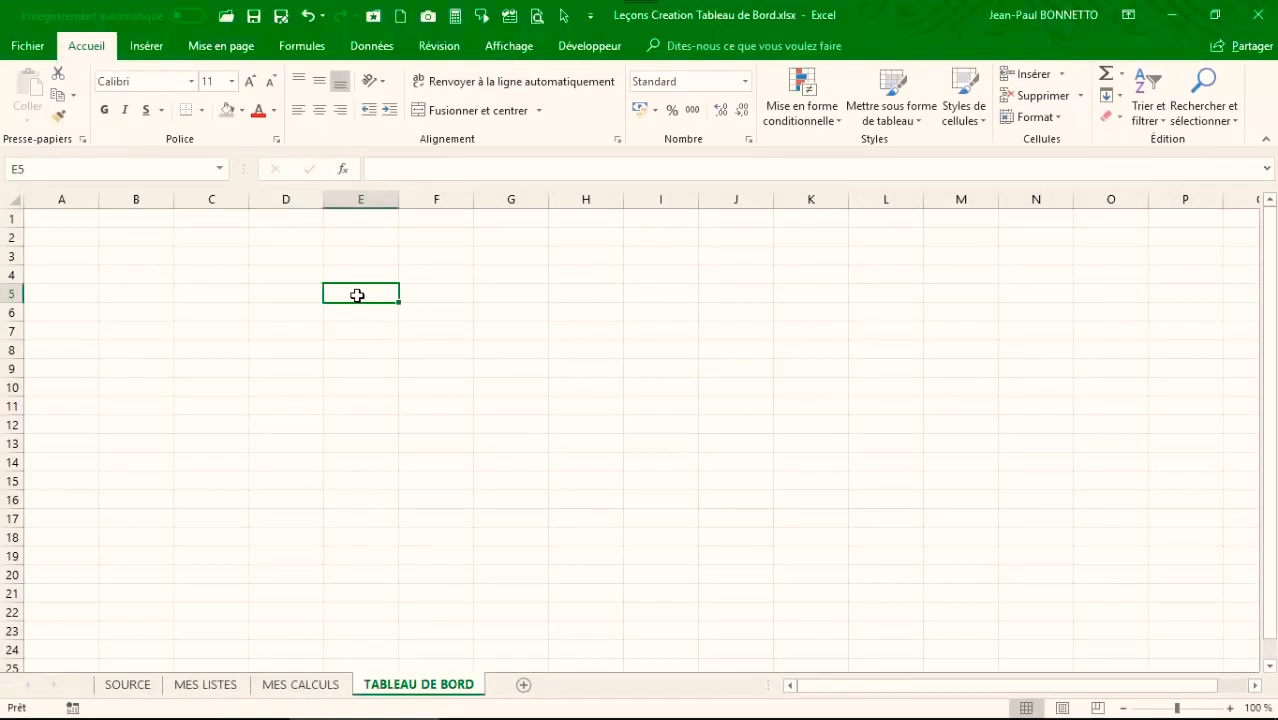
pyautogui.write('Produits')
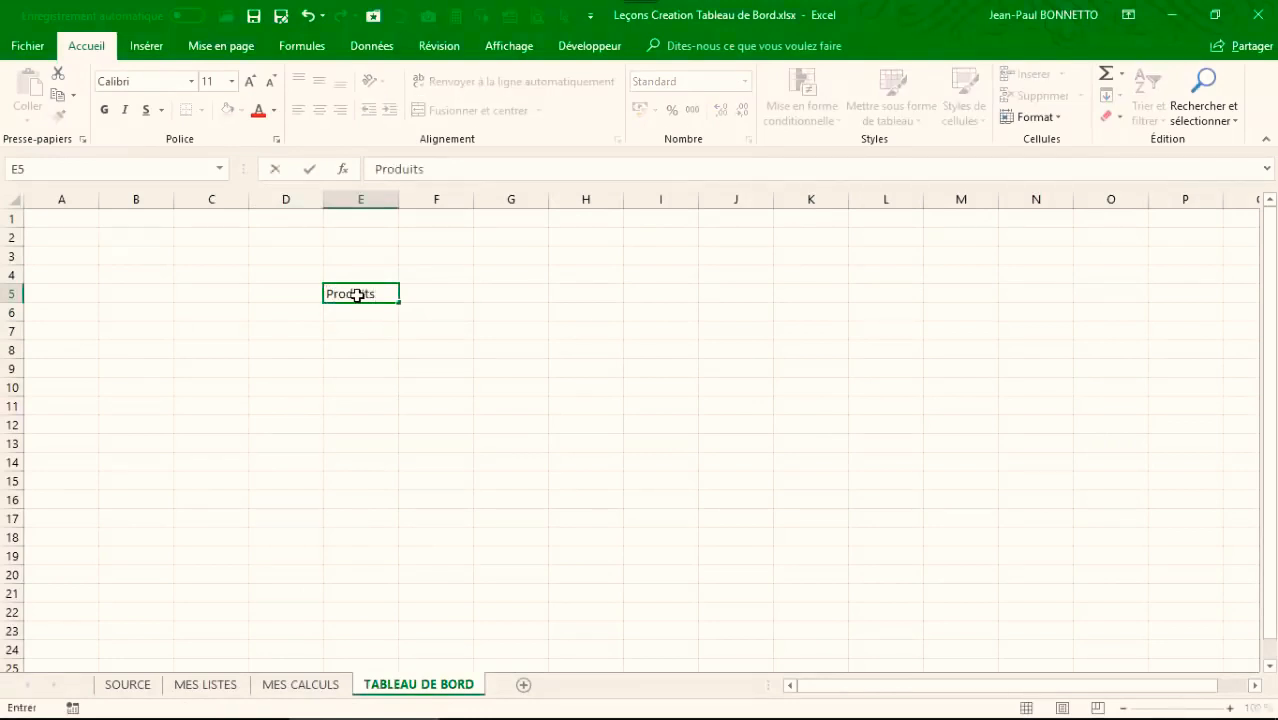
pyautogui.press('Tab')
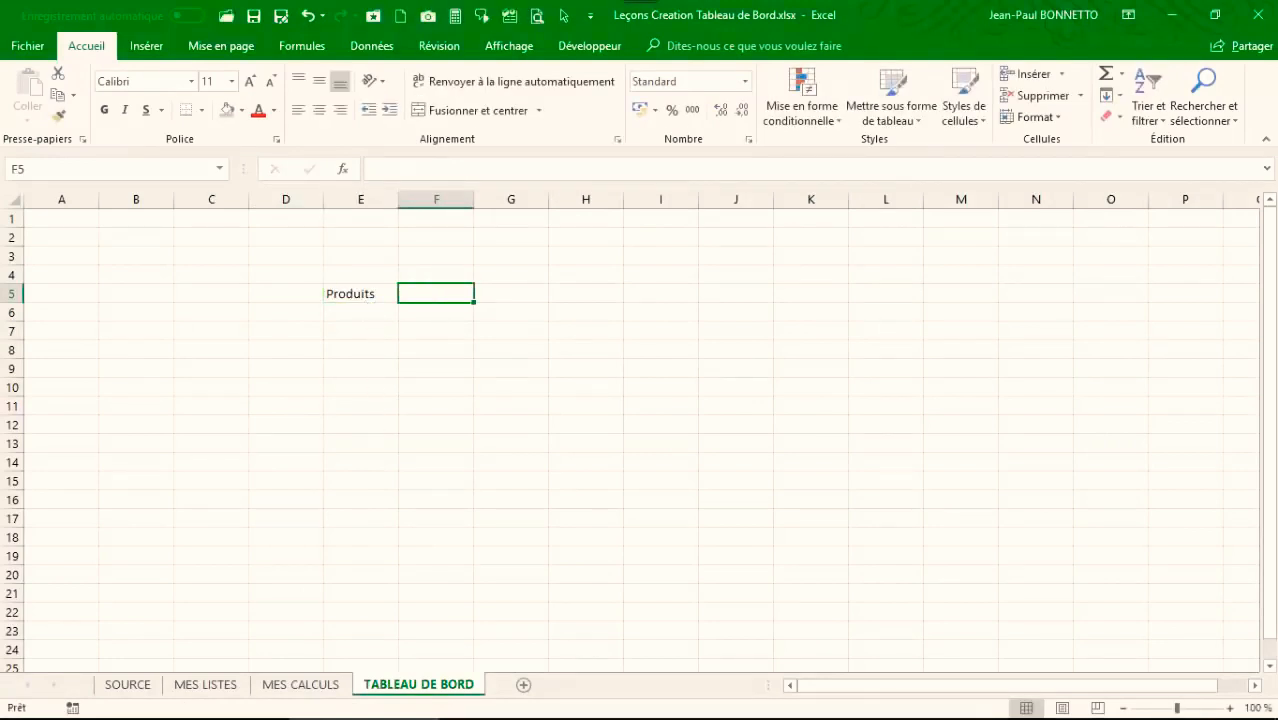
# Step: Check the product table's heading layout in the Suivi de Stock(V3) workbook, then return to the Leçons Creation Tableau de Bord workbook
pyautogui.moveTo(254, 717)
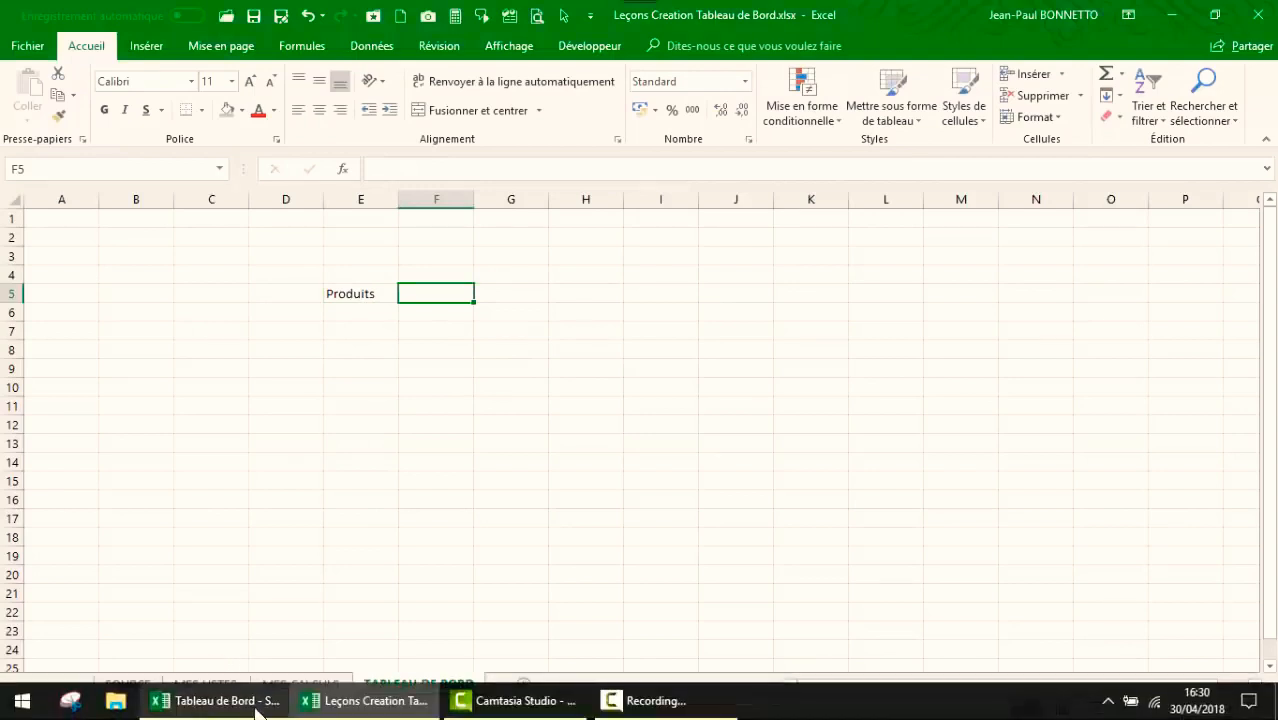
pyautogui.click(225, 701)
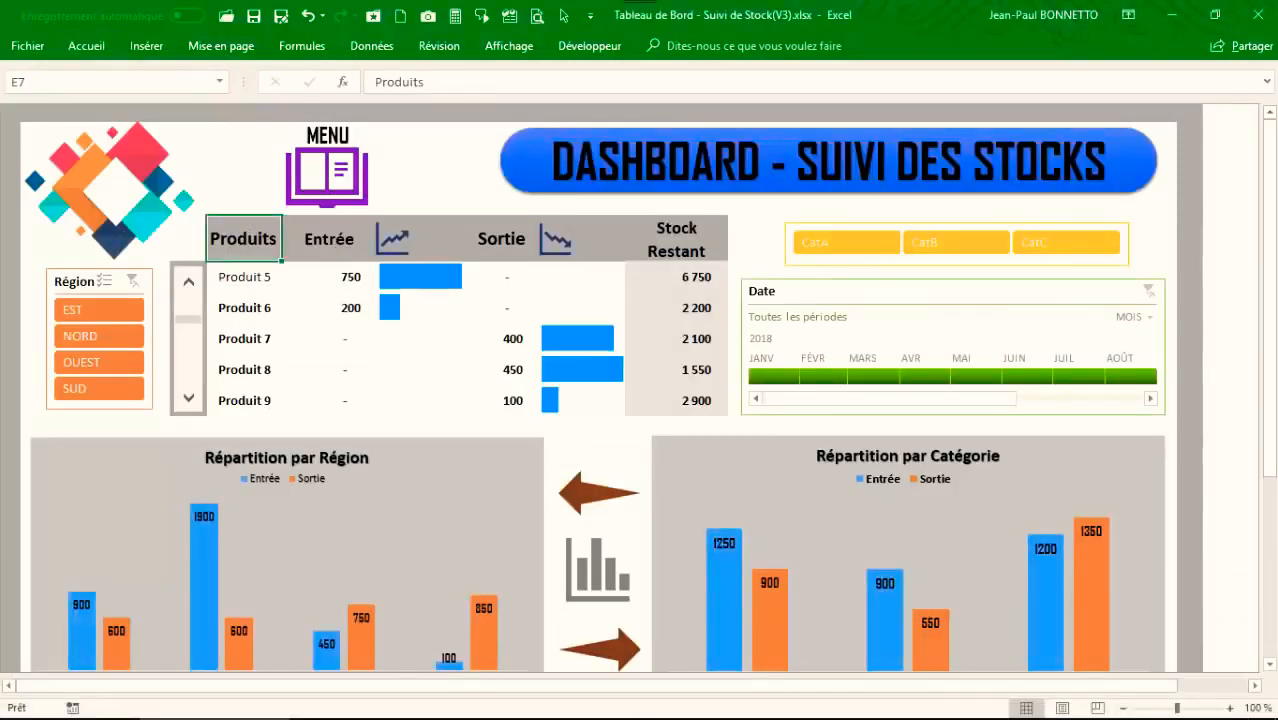
pyautogui.click(360, 700)
pyautogui.click(355, 700)
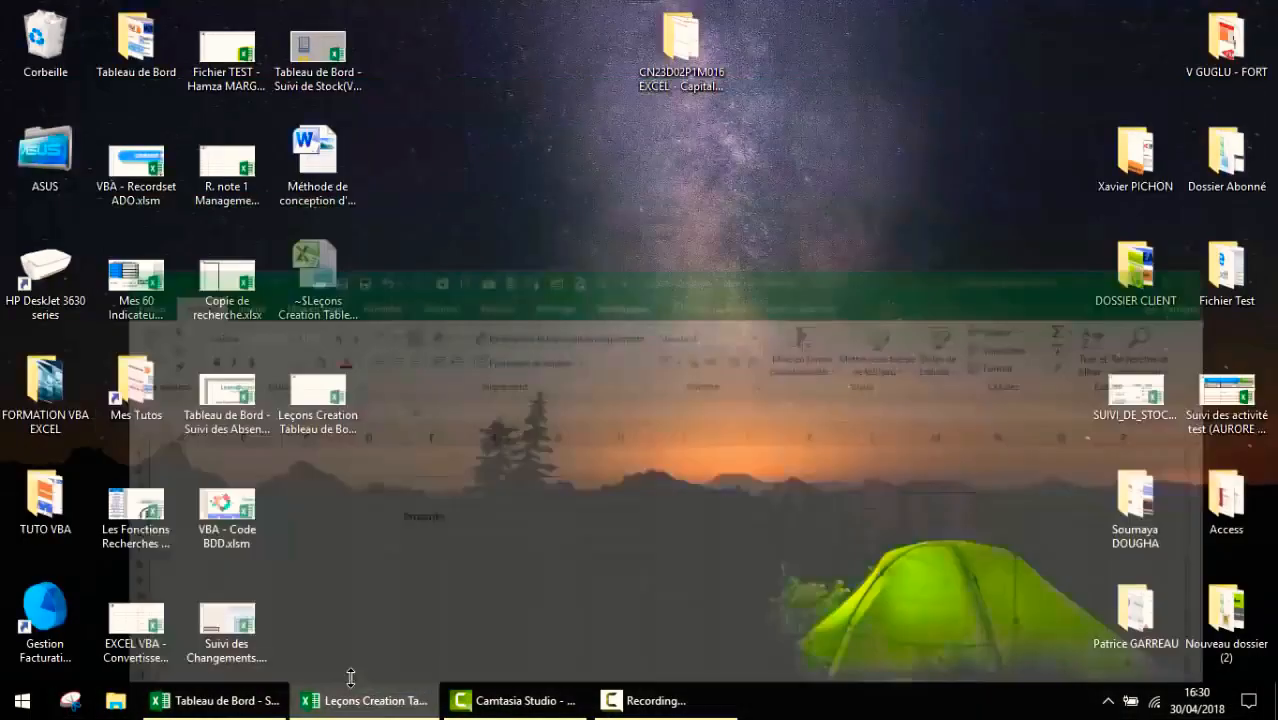
pyautogui.click(263, 698)
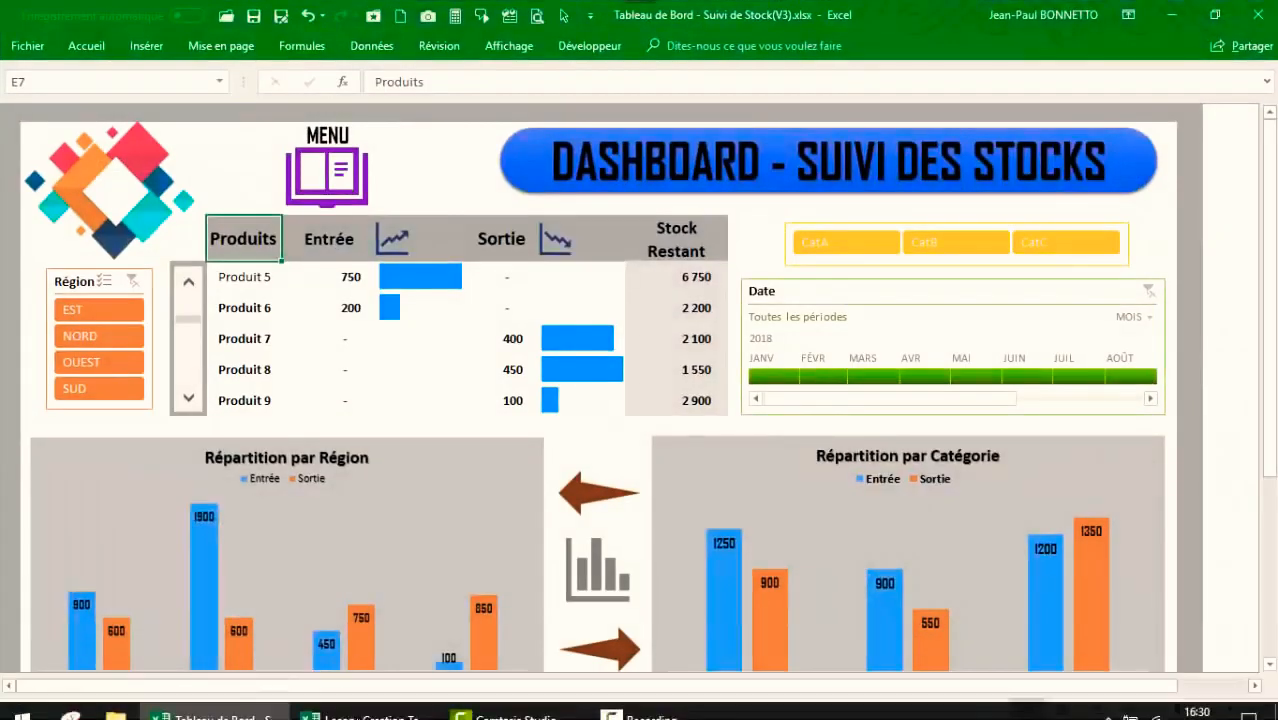
pyautogui.click(365, 700)
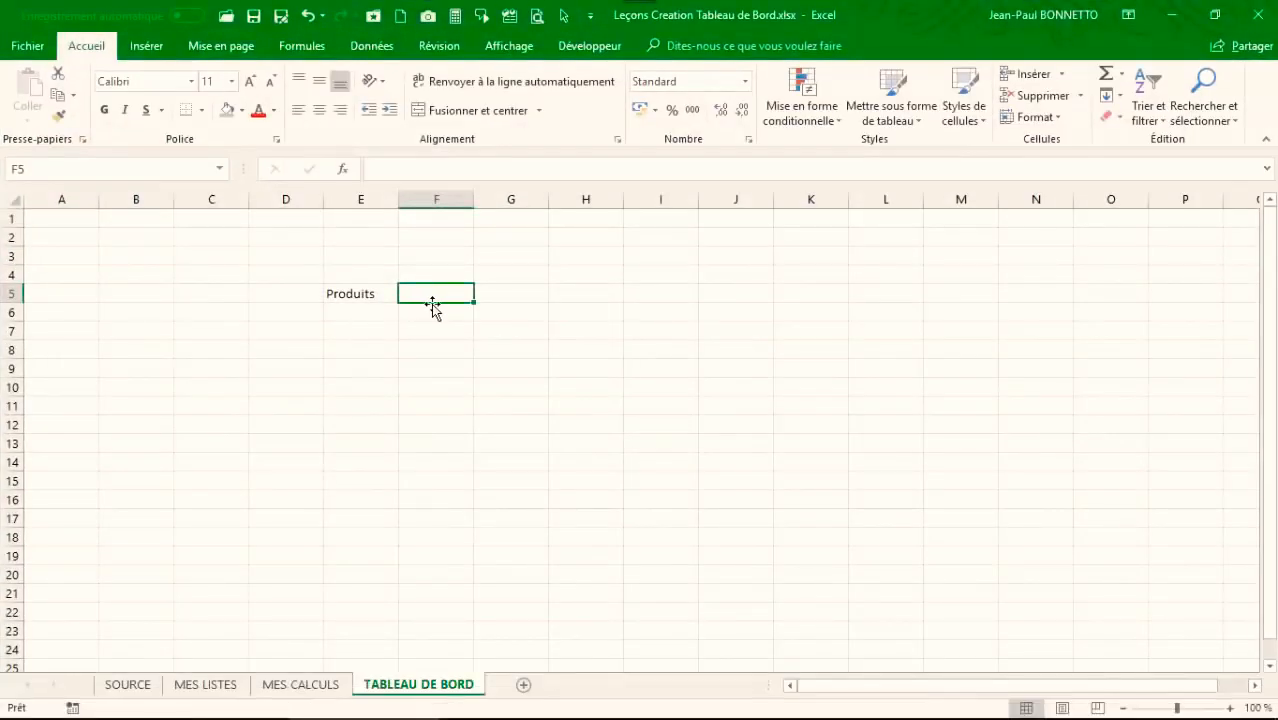
# Step: Enter the remaining table headings in row 5: Entrée in F5, Sortie in H5 and Solde in J5
pyautogui.write('Entréea')
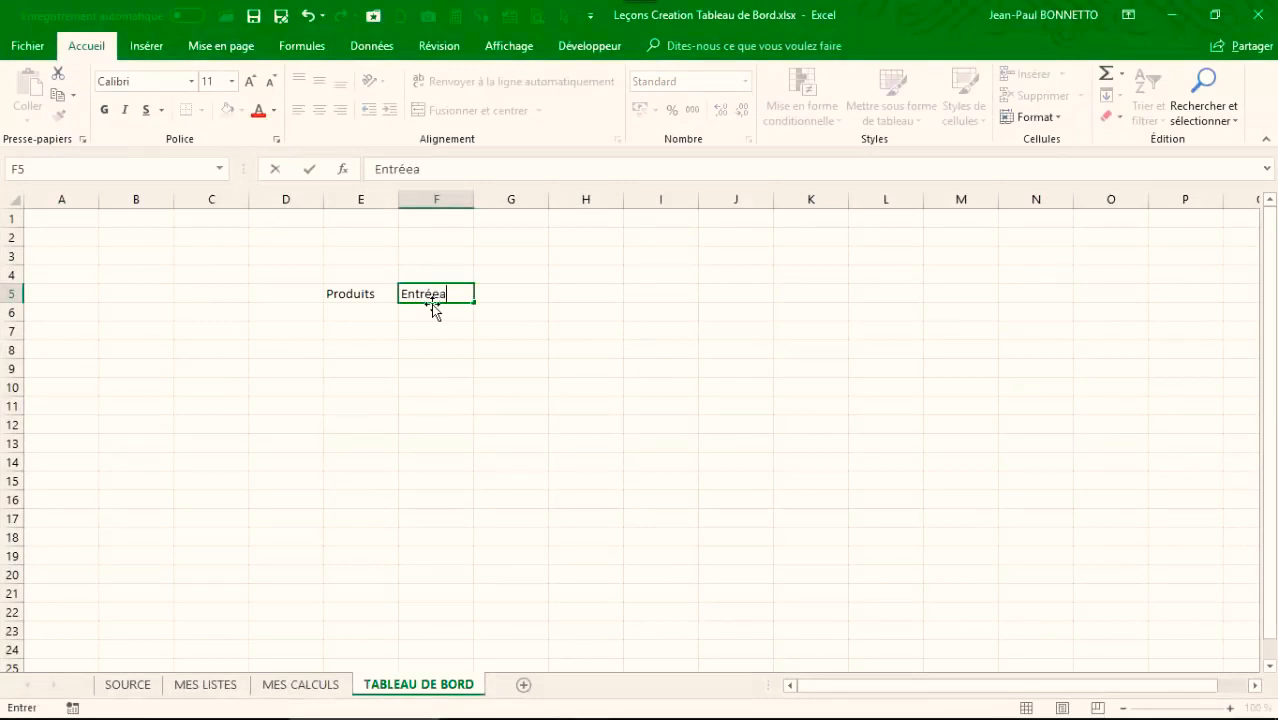
pyautogui.press('Tab')
pyautogui.press('Tab')
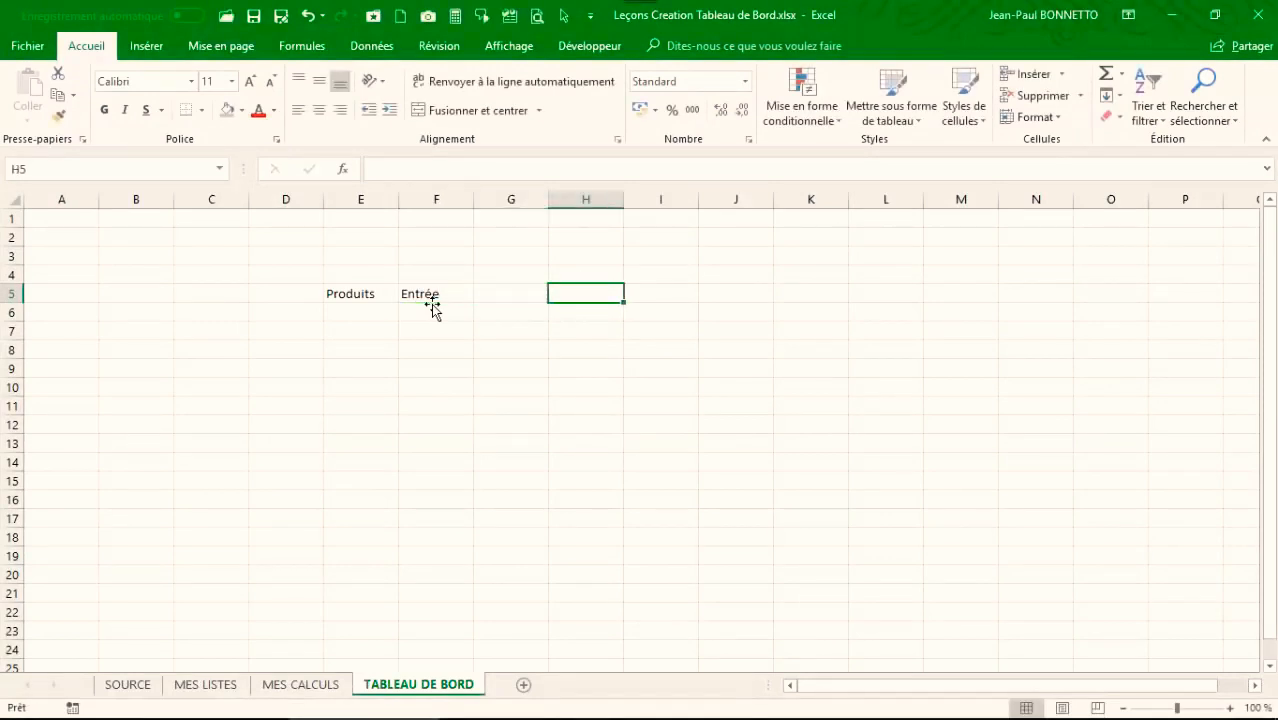
pyautogui.write('Sorite')
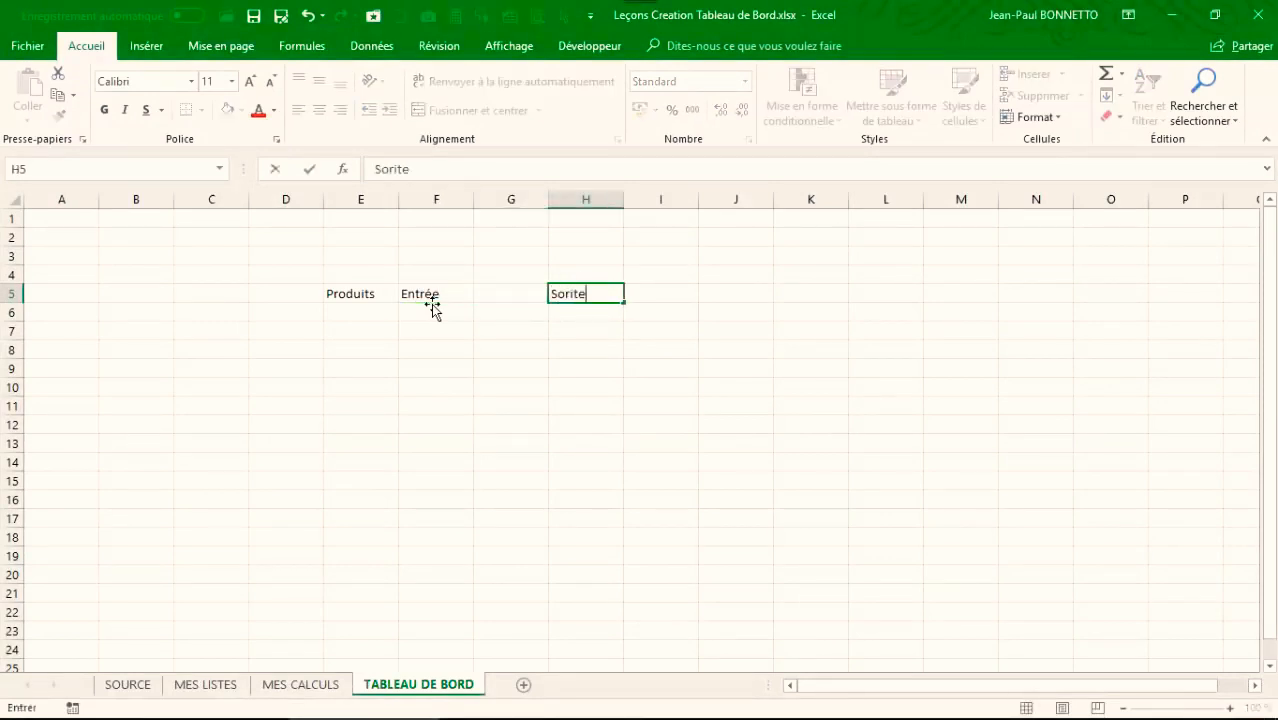
pyautogui.press('Tab')
pyautogui.press('Tab')
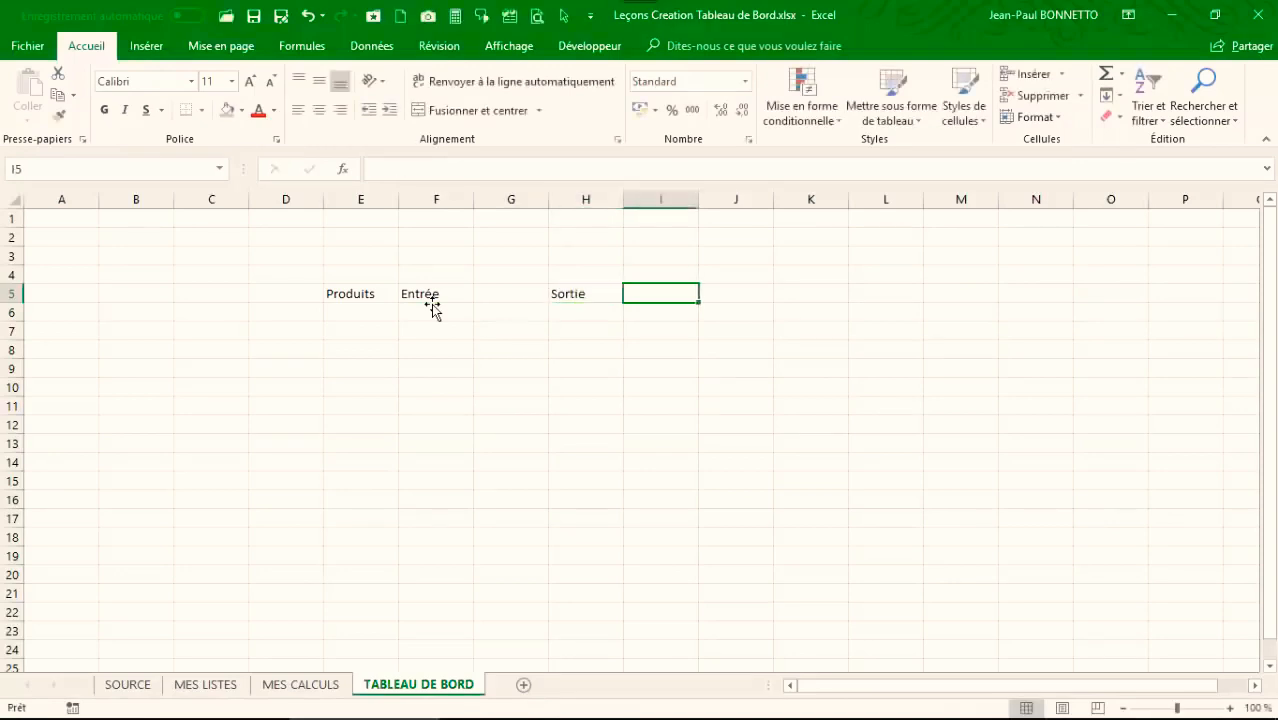
pyautogui.write('Sold')
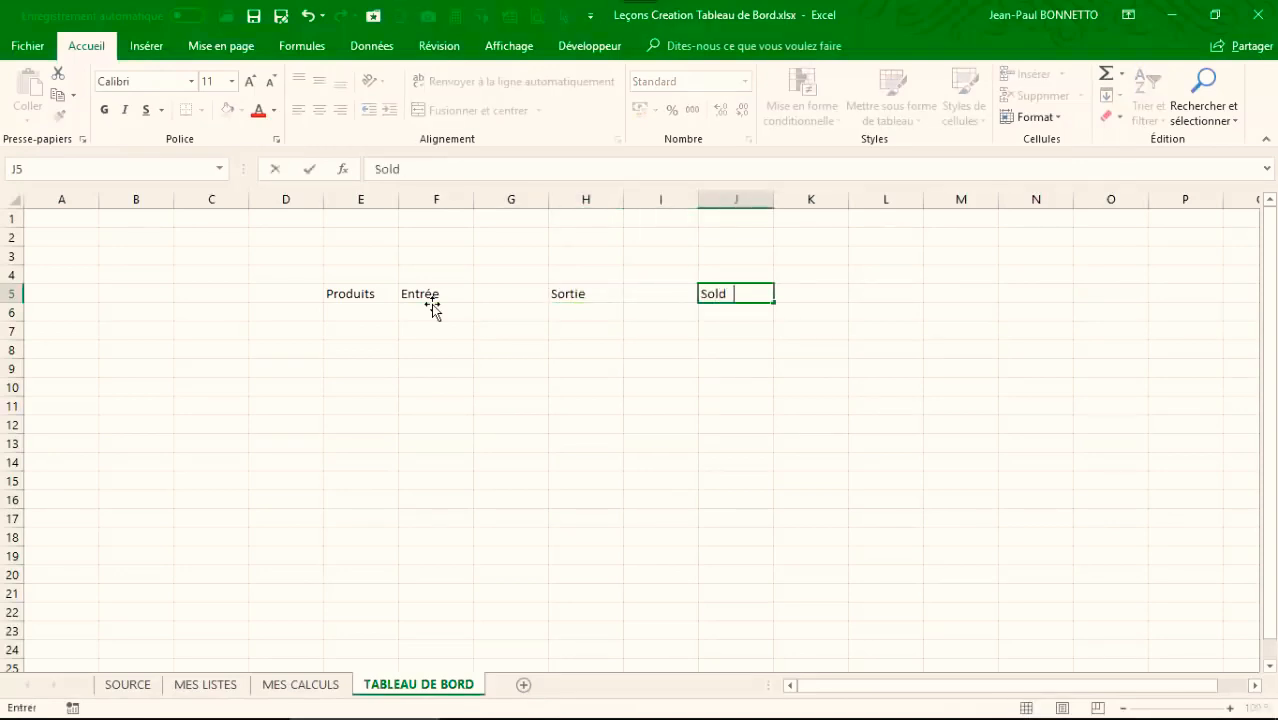
pyautogui.write('e')
pyautogui.click(510, 349)
pyautogui.click(428, 296)
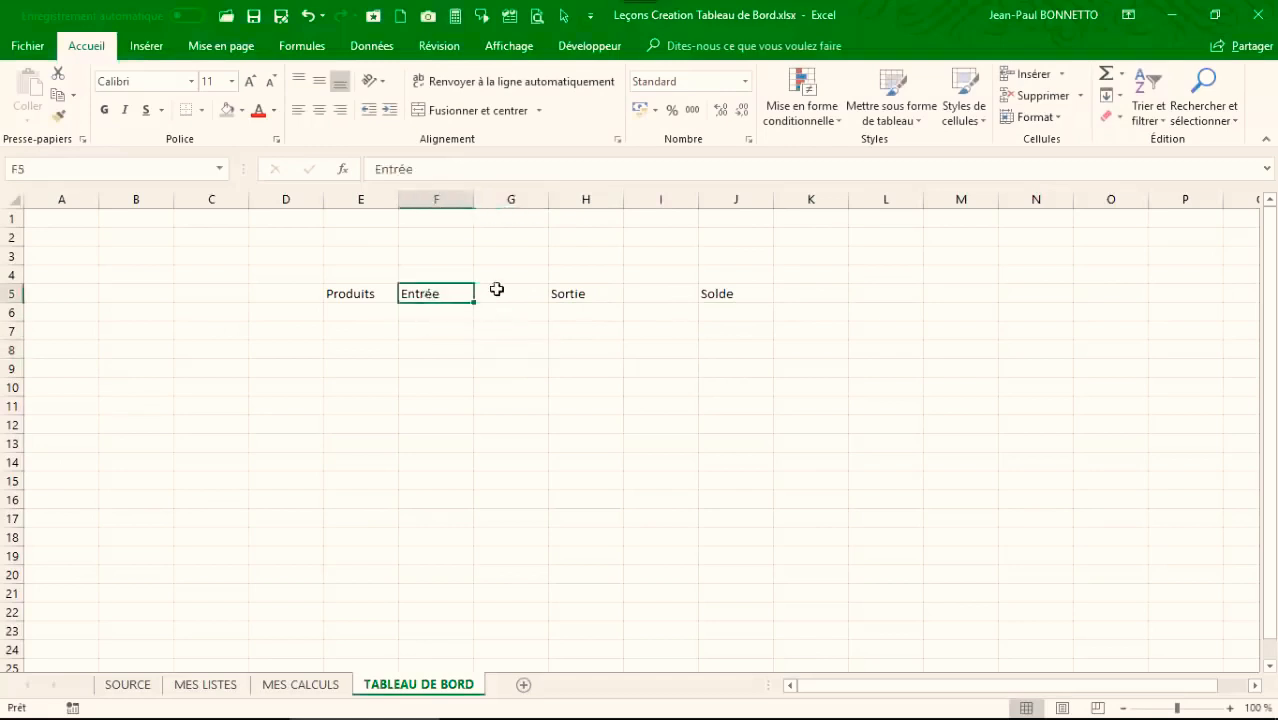
pyautogui.click(667, 292)
pyautogui.click(366, 309)
pyautogui.click(365, 290)
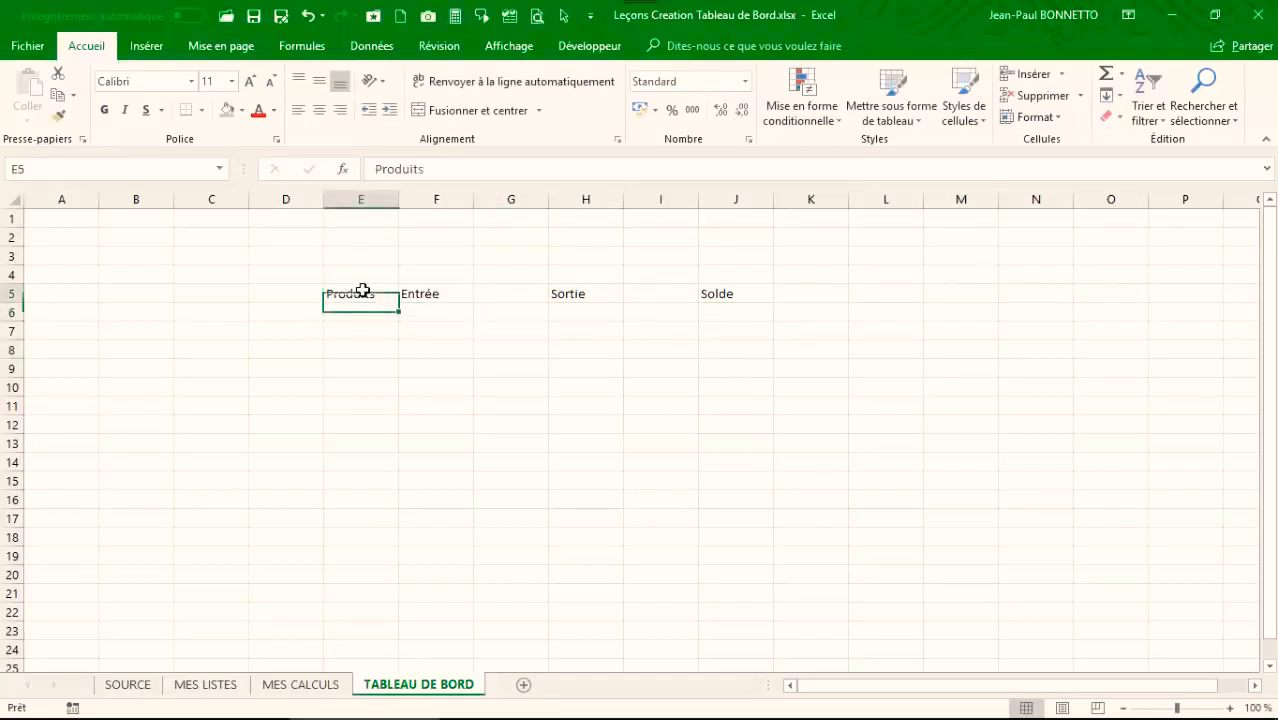
pyautogui.click(362, 312)
pyautogui.click(300, 310)
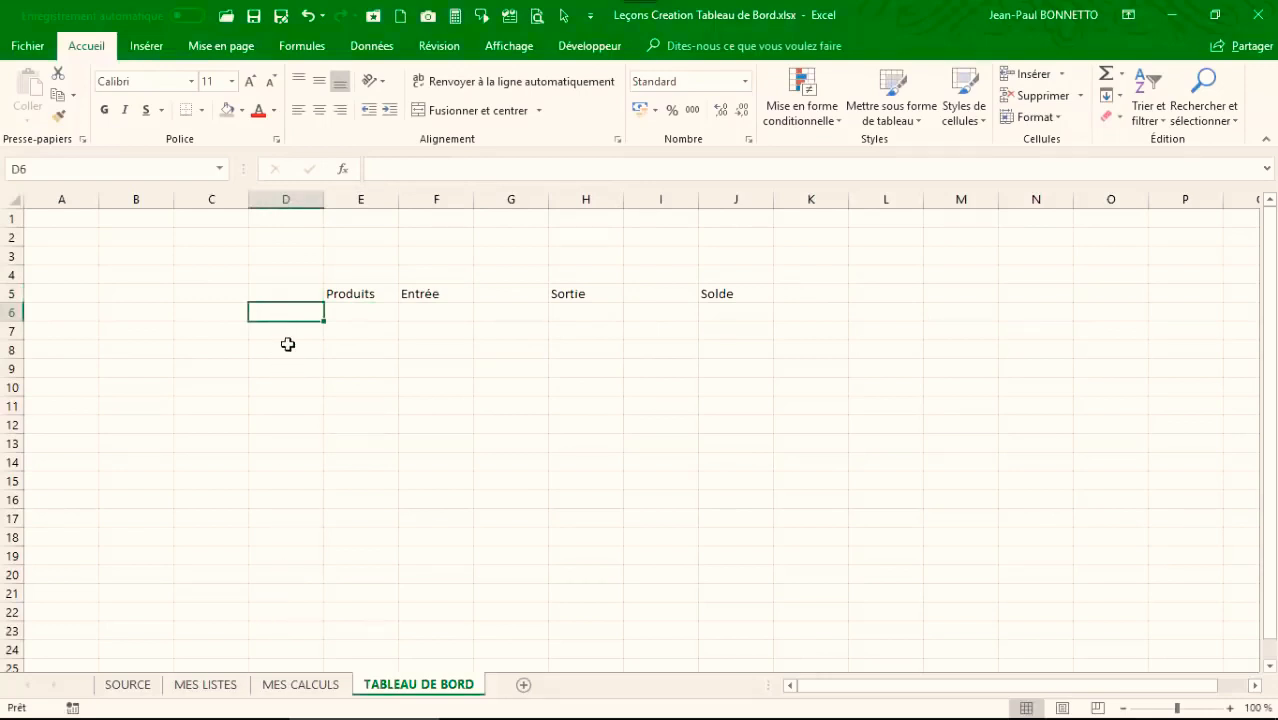
pyautogui.moveTo(287, 344); pyautogui.dragTo(294, 524)
pyautogui.moveTo(281, 319); pyautogui.dragTo(277, 511)
# Step: Switch to the Suivi de Stock(V3) workbook and try its product table scroll bar down and back up to Produit 1
pyautogui.moveTo(347, 712)
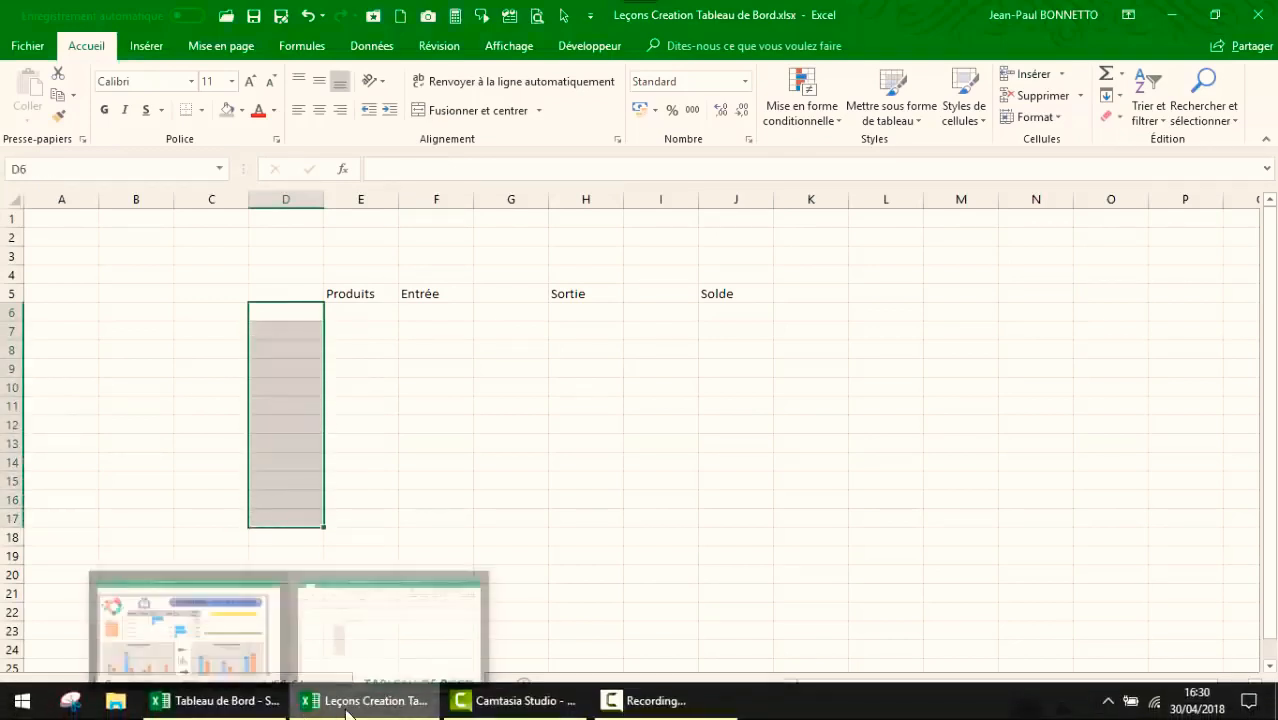
pyautogui.click(185, 615)
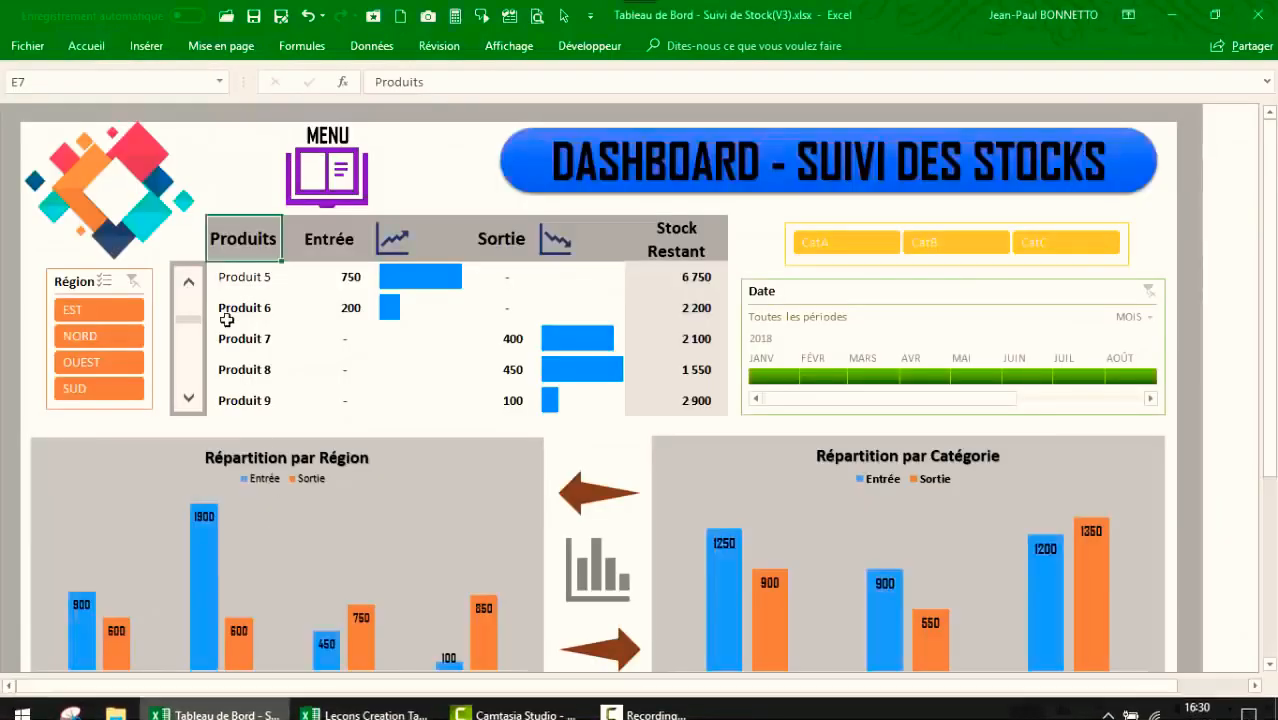
pyautogui.doubleClick(190, 399)
pyautogui.doubleClick(192, 402)
pyautogui.click(194, 289)
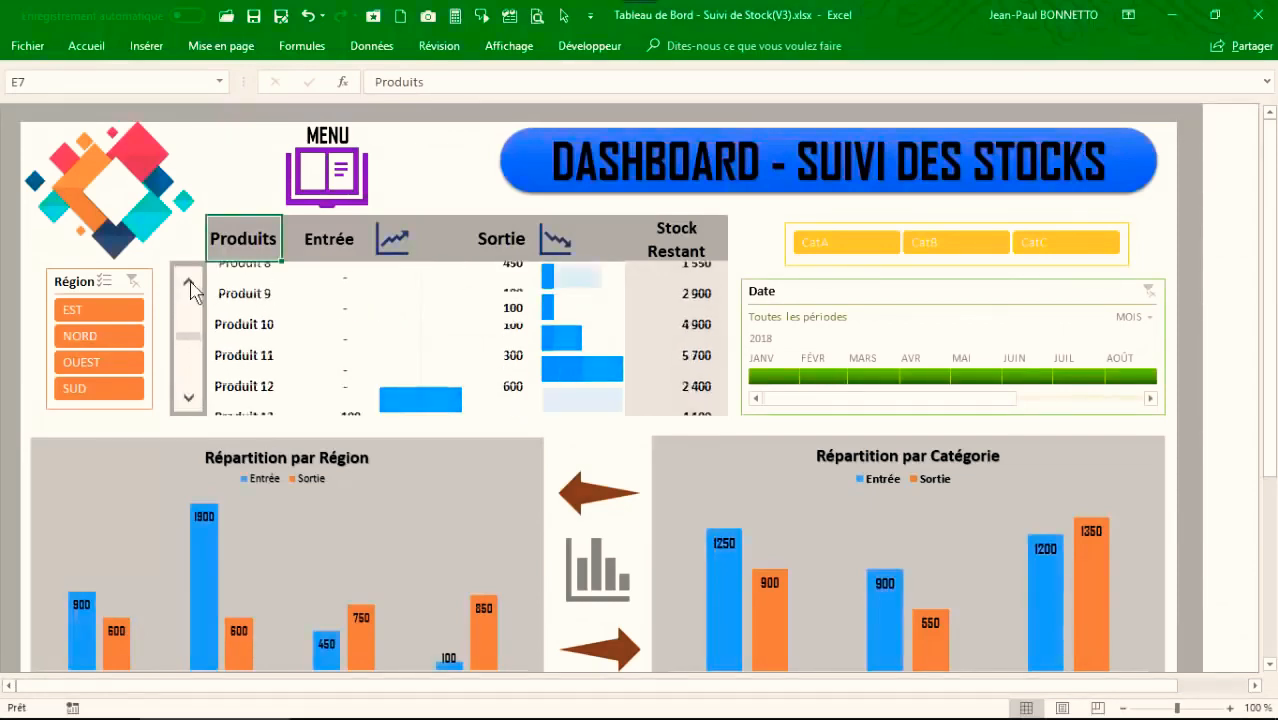
pyautogui.tripleClick(195, 289)
pyautogui.doubleClick(195, 289)
pyautogui.doubleClick(194, 289)
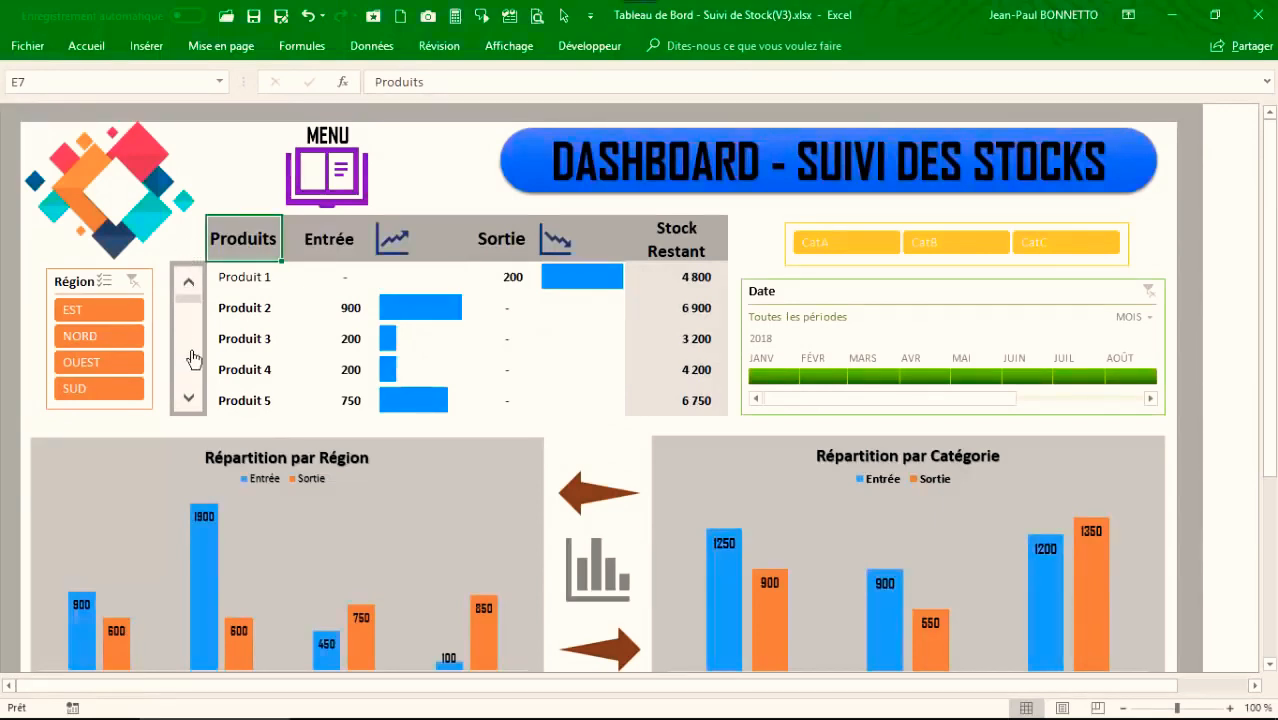
# Step: Return to the Leçons Creation Tableau de Bord workbook and check the Développeur entry in the ribbon customisation options without changing anything
pyautogui.moveTo(228, 716)
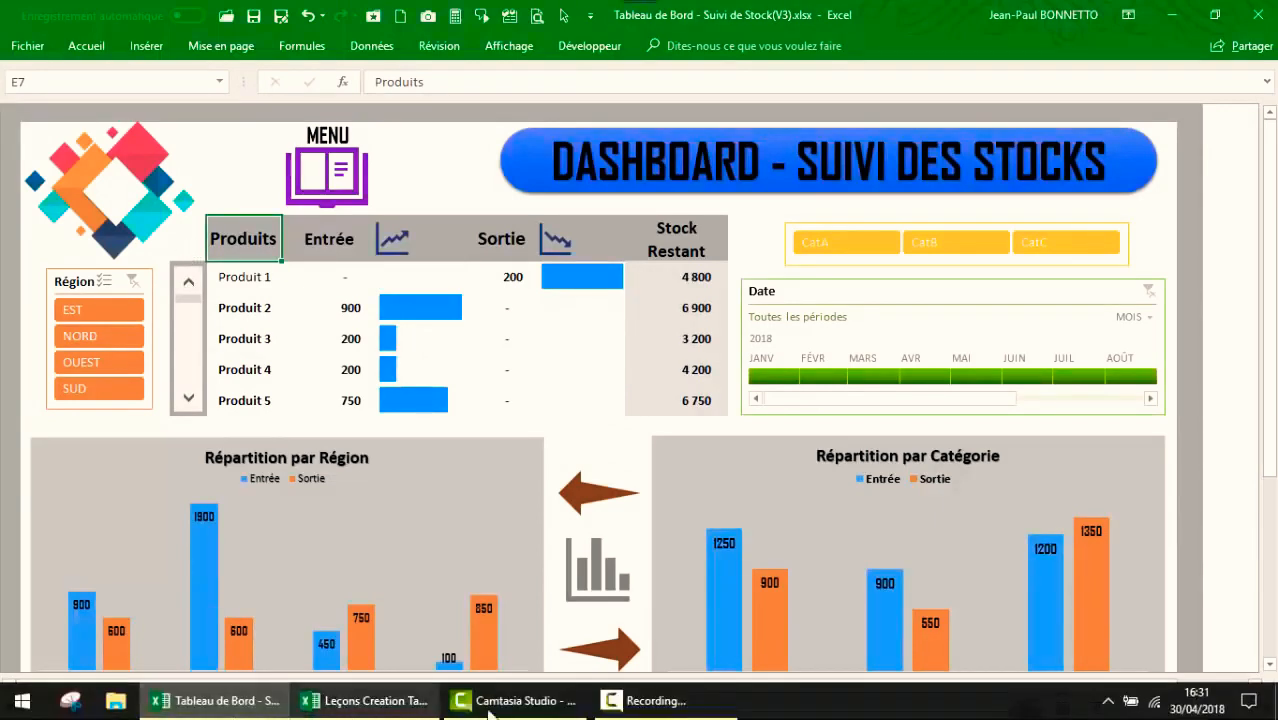
pyautogui.click(370, 701)
pyautogui.click(298, 345)
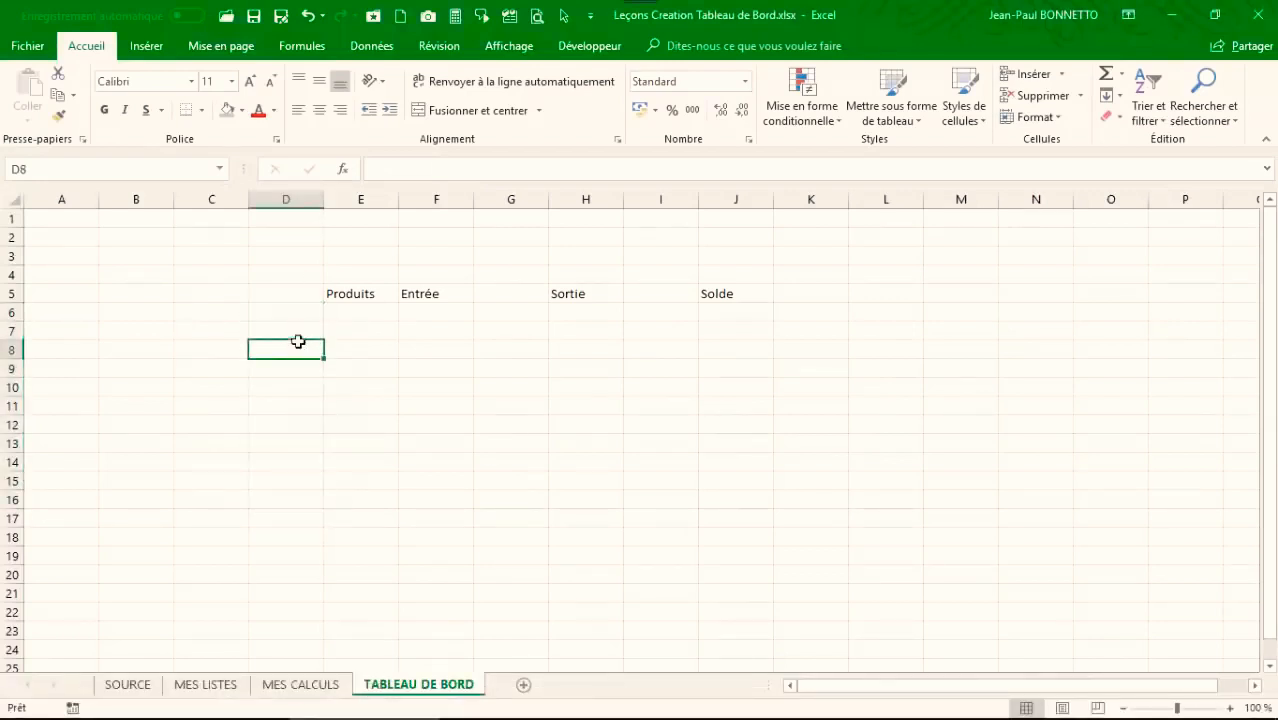
pyautogui.rightClick(1266, 100)
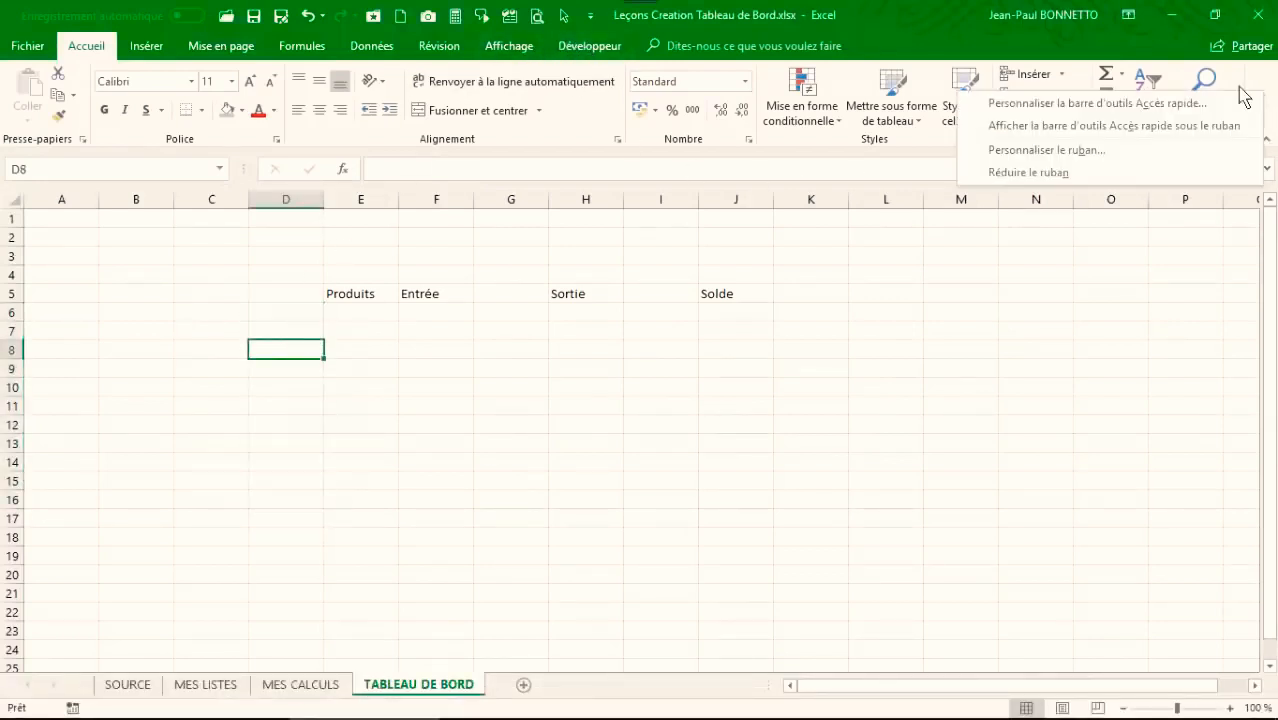
pyautogui.click(1064, 153)
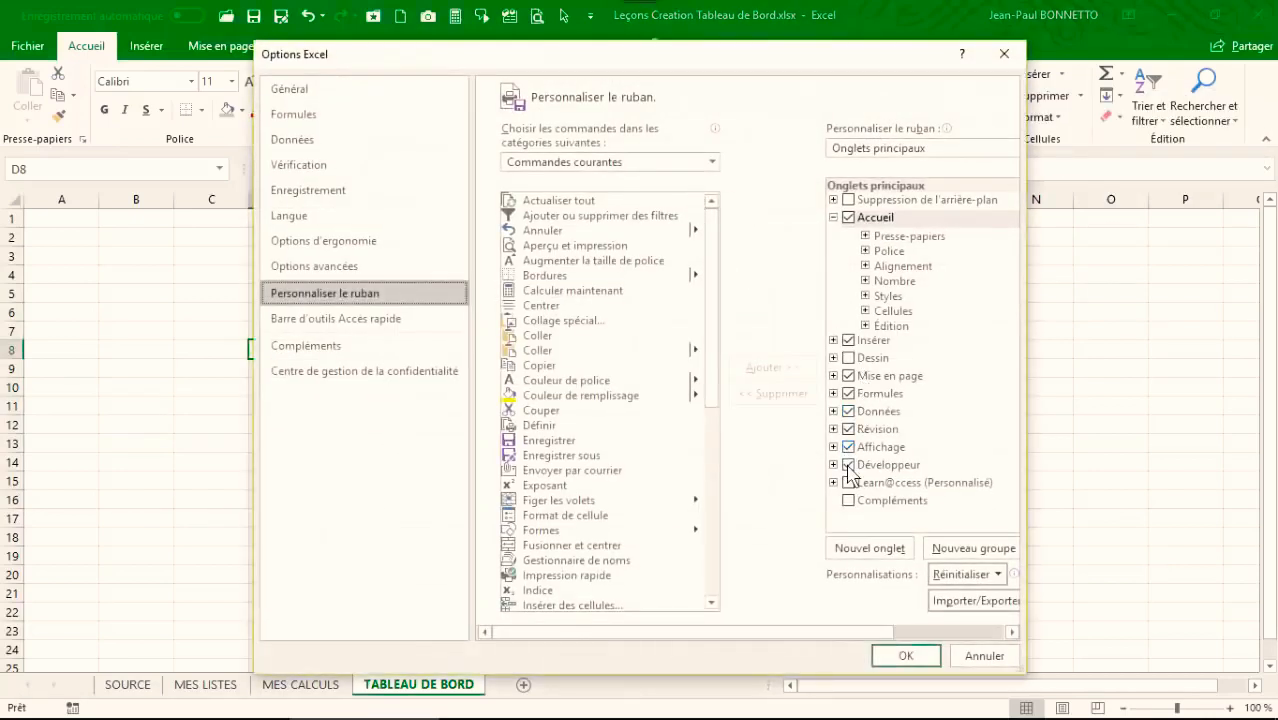
pyautogui.click(984, 656)
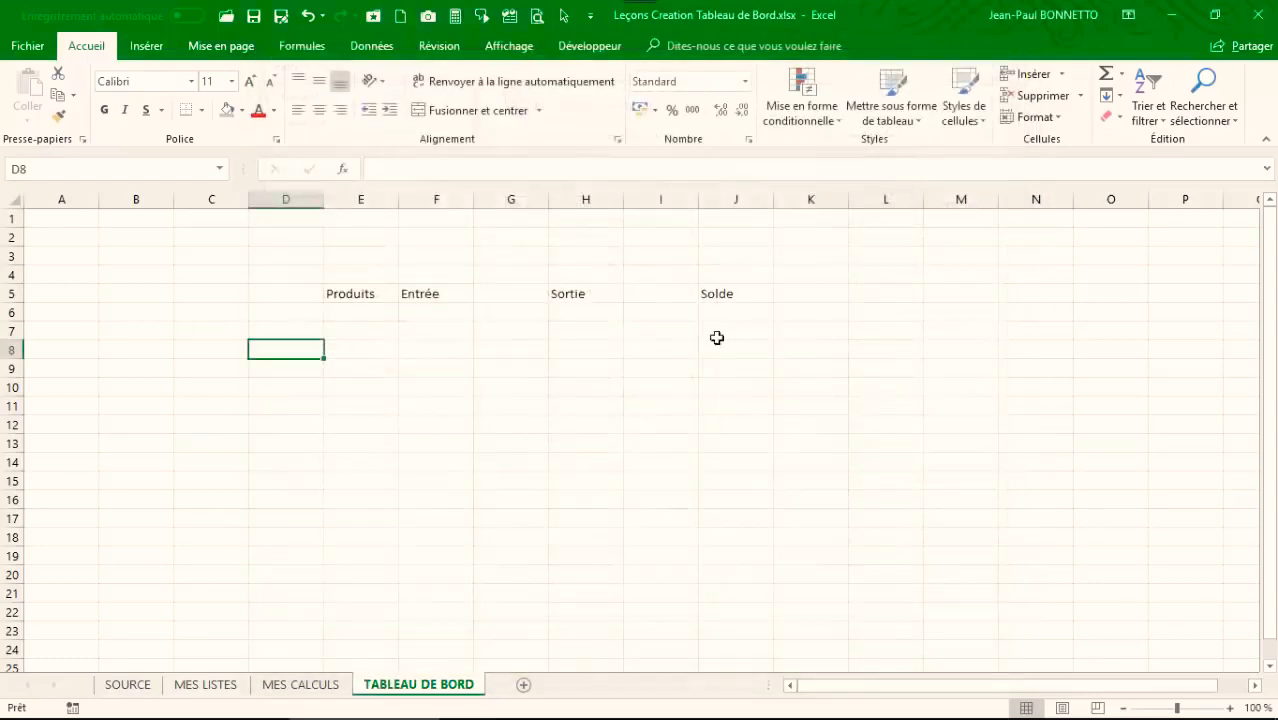
# Step: Insert a vertical form-control scroll bar (Barre de défilement) in column D, spanning about rows 6 to 15 beside the product table
pyautogui.click(592, 47)
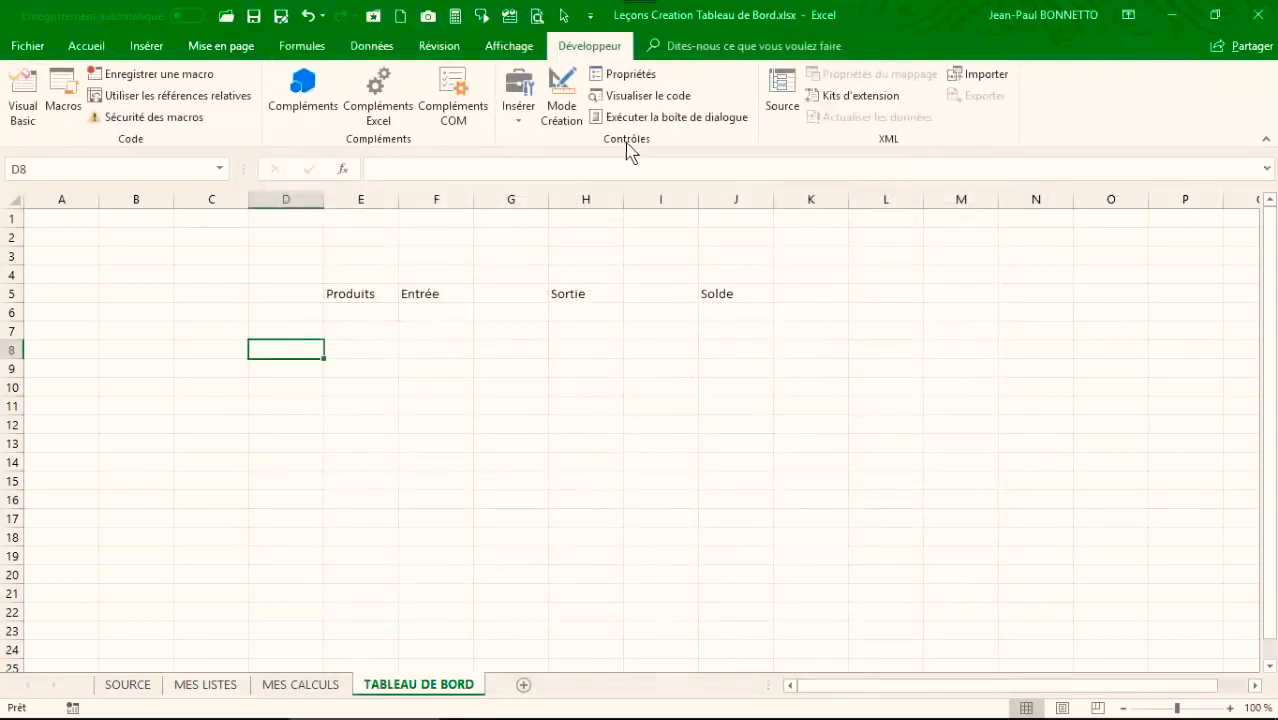
pyautogui.click(518, 108)
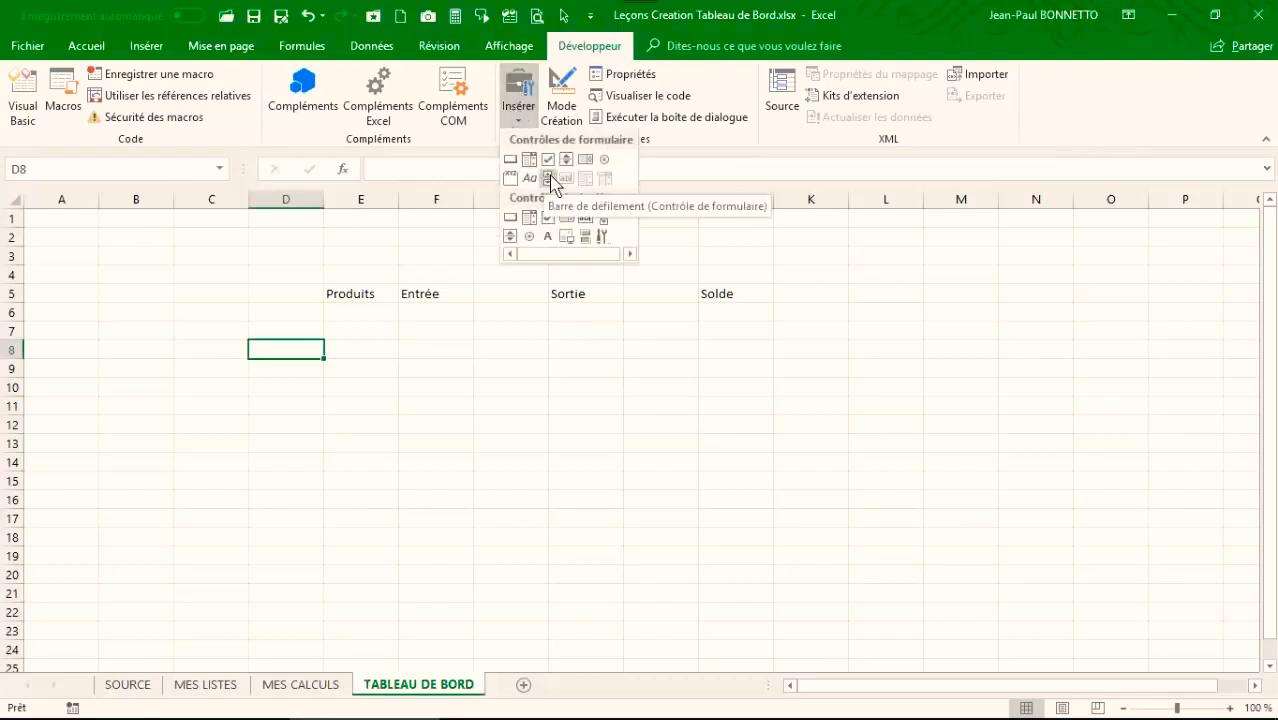
pyautogui.click(548, 180)
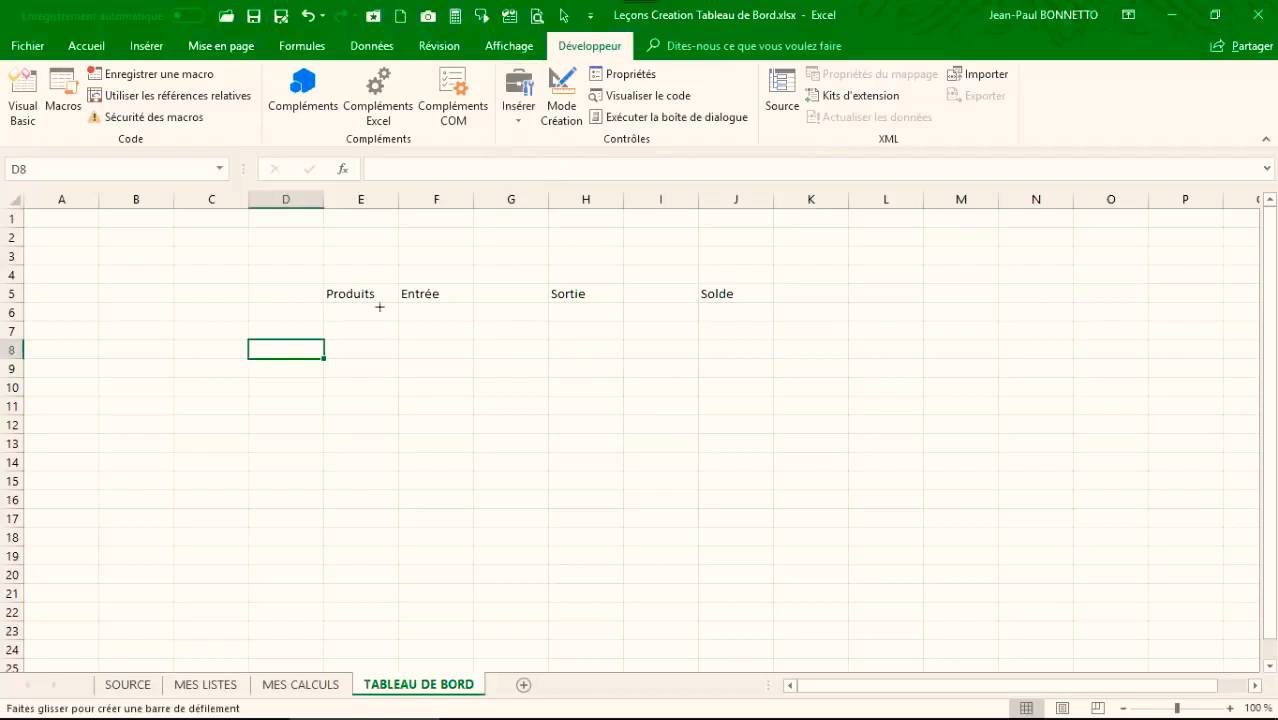
pyautogui.moveTo(283, 307); pyautogui.dragTo(309, 490)
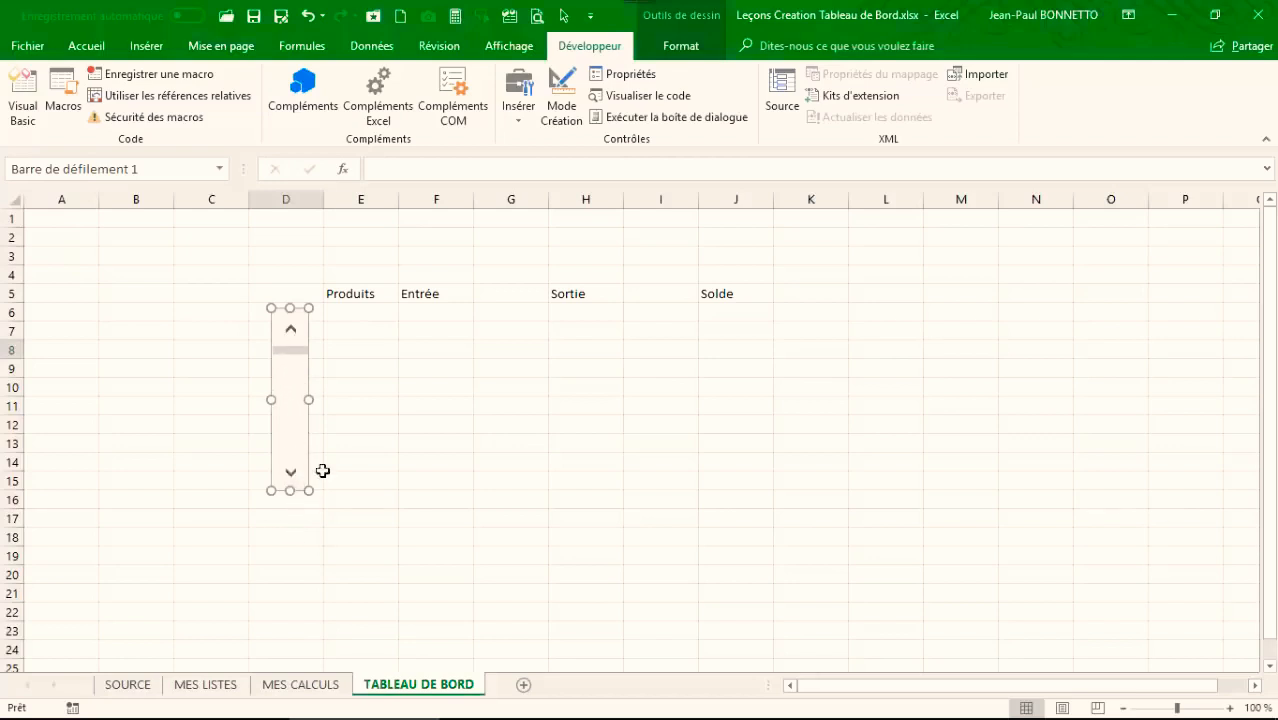
pyautogui.click(420, 464)
# Step: Test the new scroll bar by stepping it down and moving its slider
pyautogui.click(295, 474)
pyautogui.click(294, 478)
pyautogui.click(293, 478)
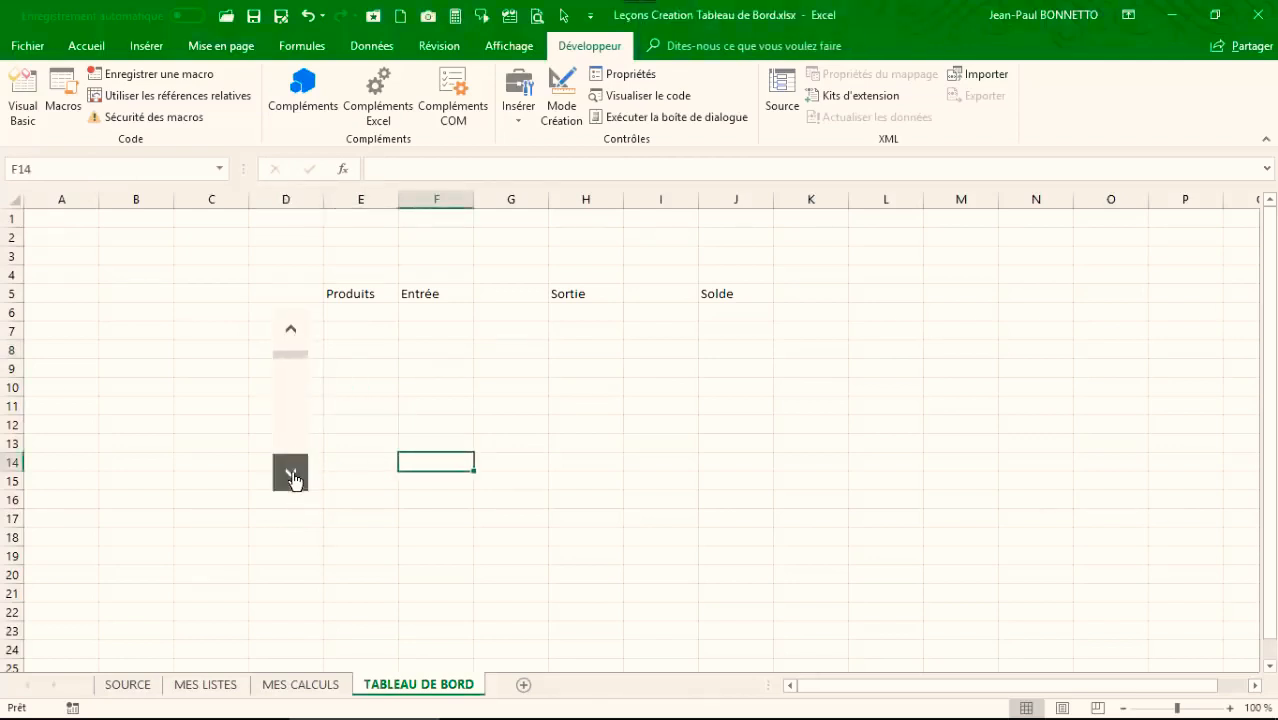
pyautogui.moveTo(296, 376); pyautogui.dragTo(294, 348)
pyautogui.click(292, 476)
pyautogui.moveTo(300, 366)
pyautogui.mouseDown()
pyautogui.moveTo(294, 342)
pyautogui.moveTo(300, 358)
pyautogui.mouseUp()
pyautogui.click(291, 472)
pyautogui.click(370, 315)
pyautogui.moveTo(370, 315); pyautogui.dragTo(360, 424)
# Step: Link the scroll bar to cell $D$5 in its control format settings
pyautogui.rightClick(290, 328)
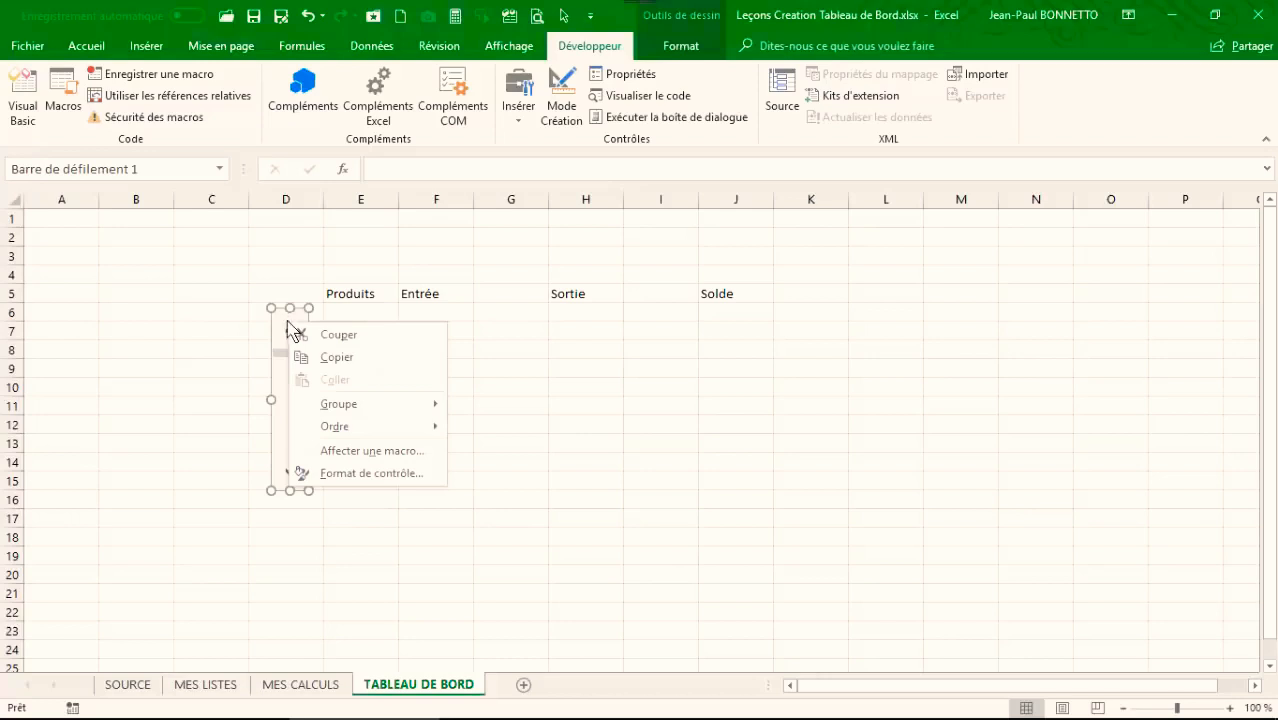
pyautogui.click(370, 474)
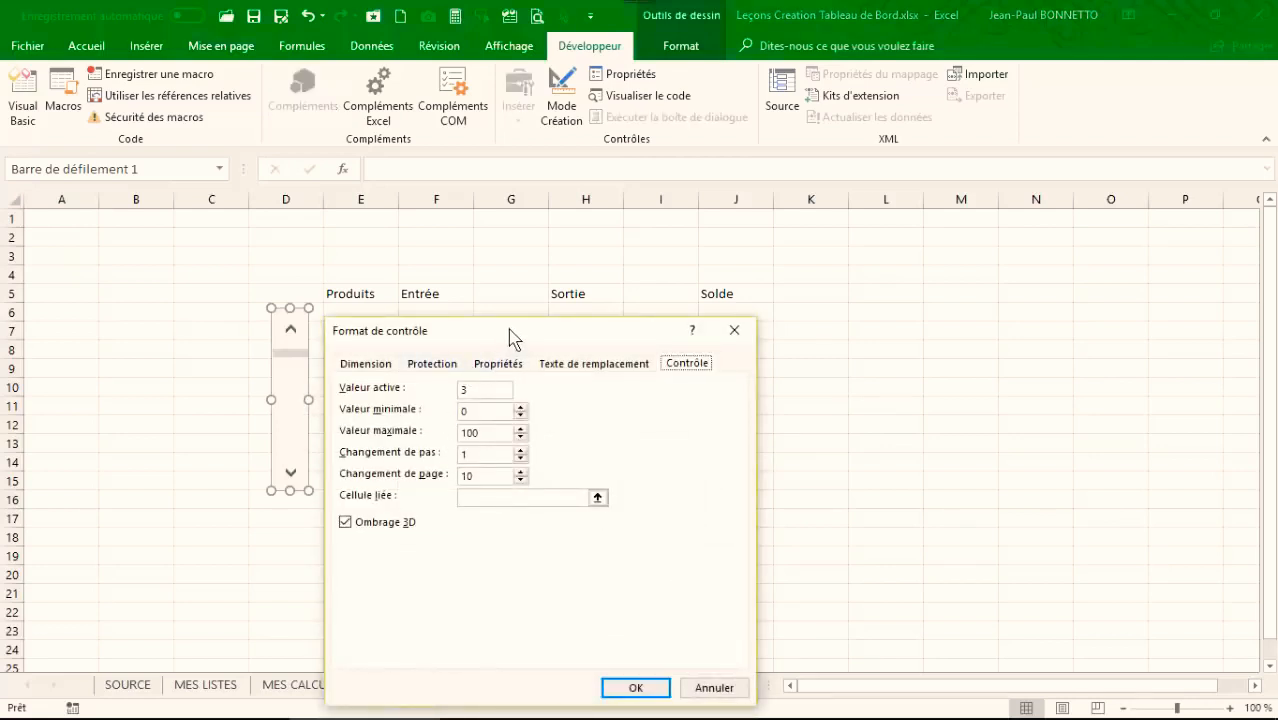
pyautogui.moveTo(510, 332); pyautogui.dragTo(518, 442)
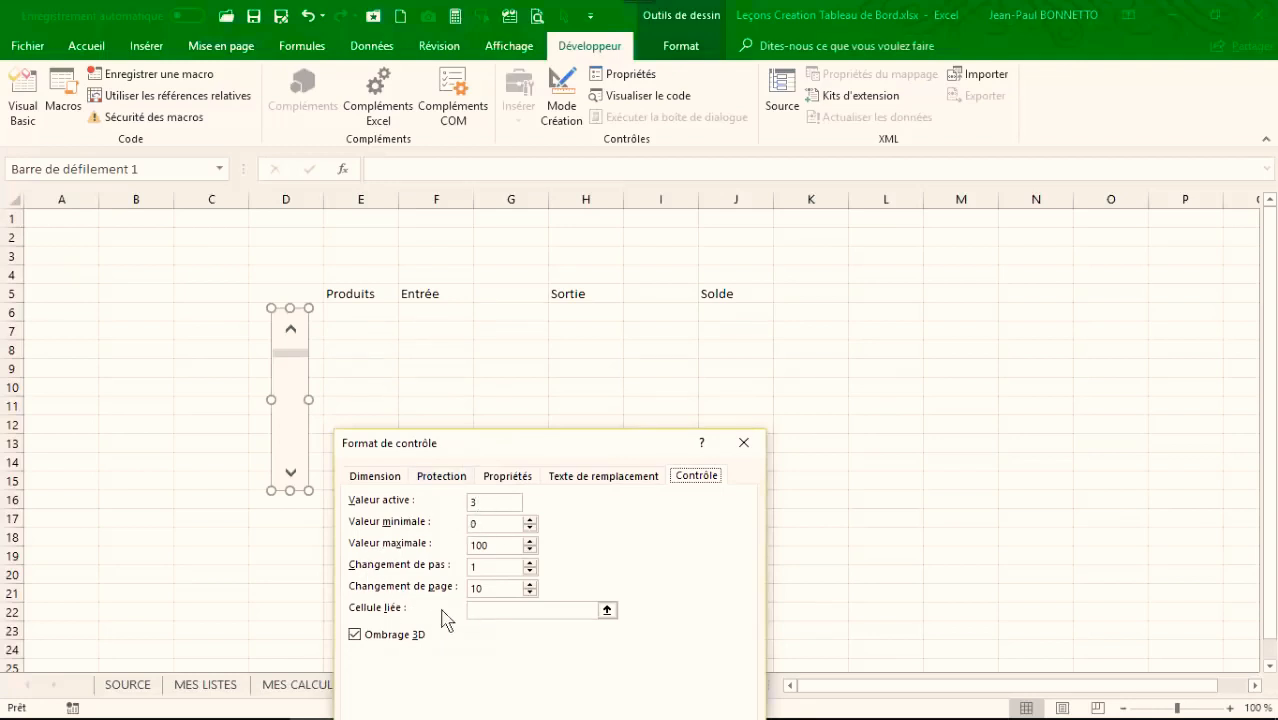
pyautogui.click(479, 611)
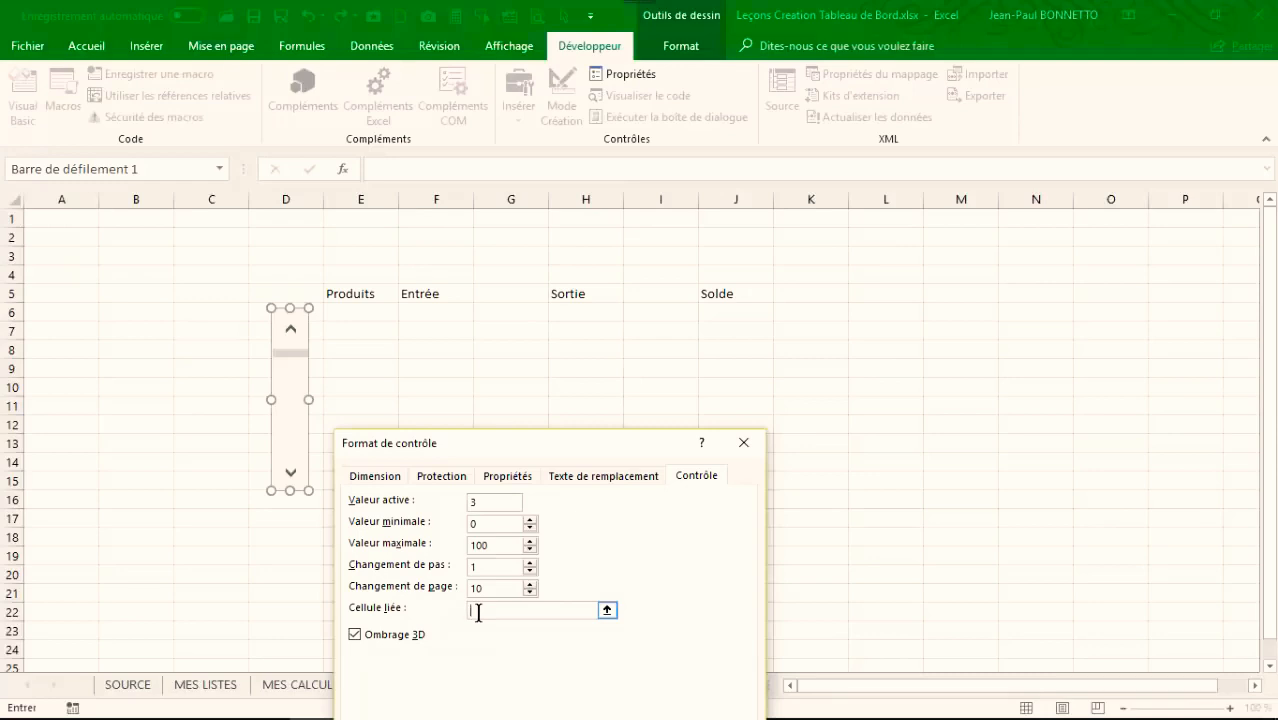
pyautogui.click(291, 291)
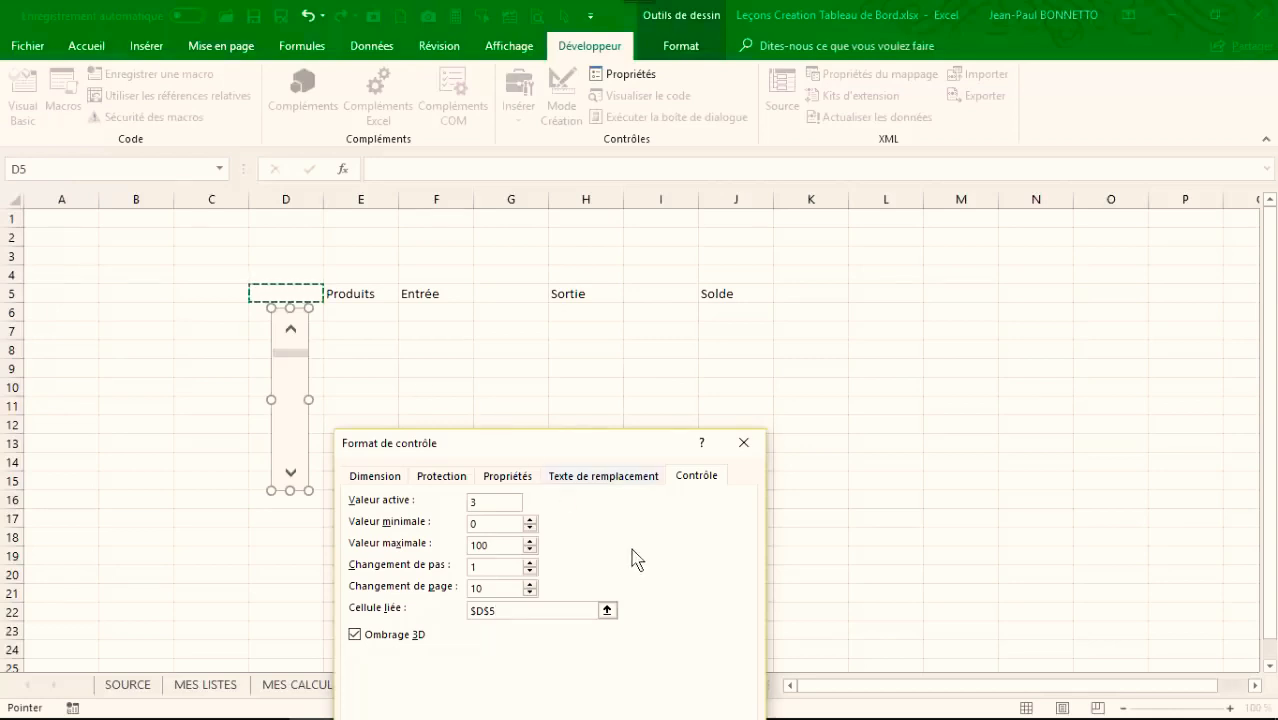
pyautogui.moveTo(639, 445); pyautogui.dragTo(866, 262)
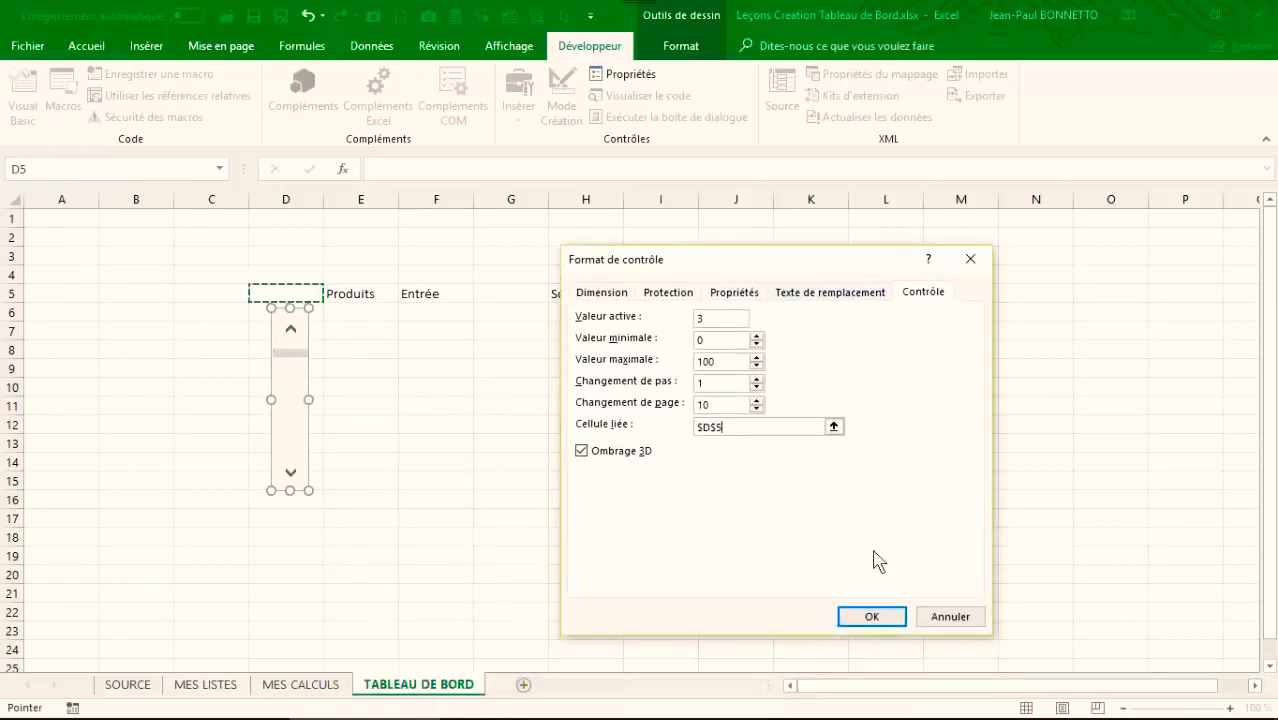
pyautogui.click(871, 617)
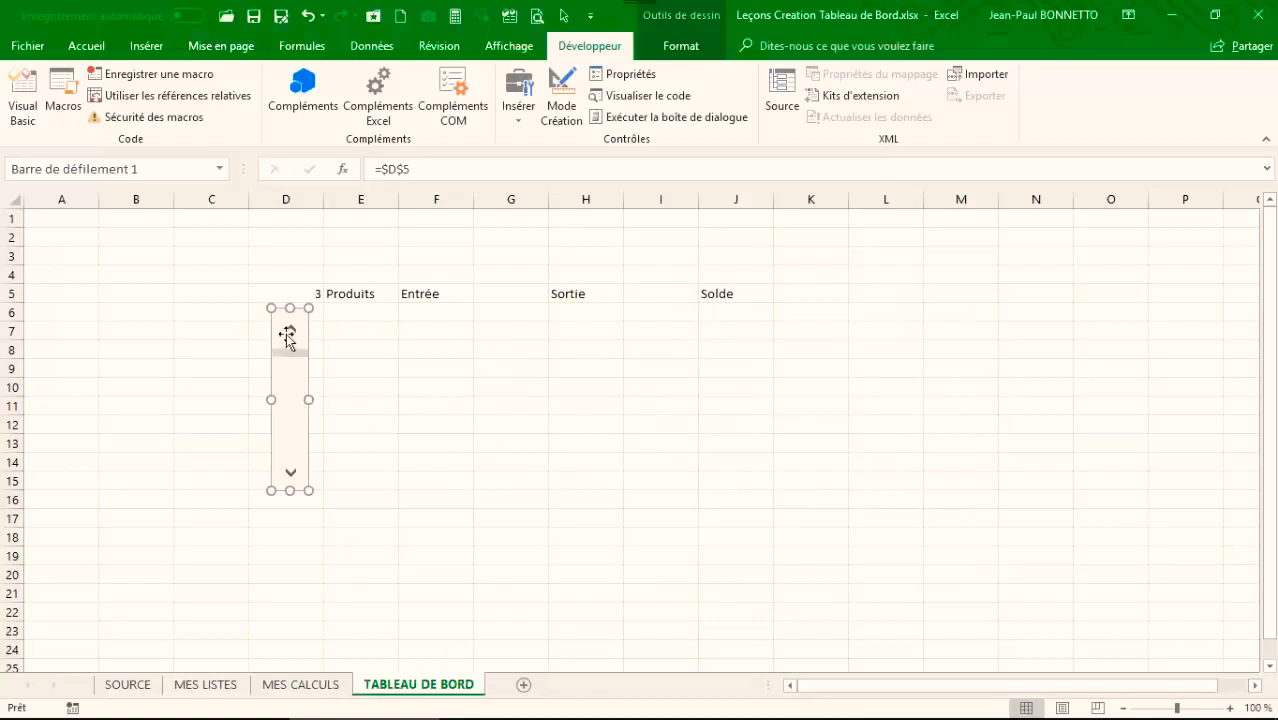
pyautogui.press('Escape')
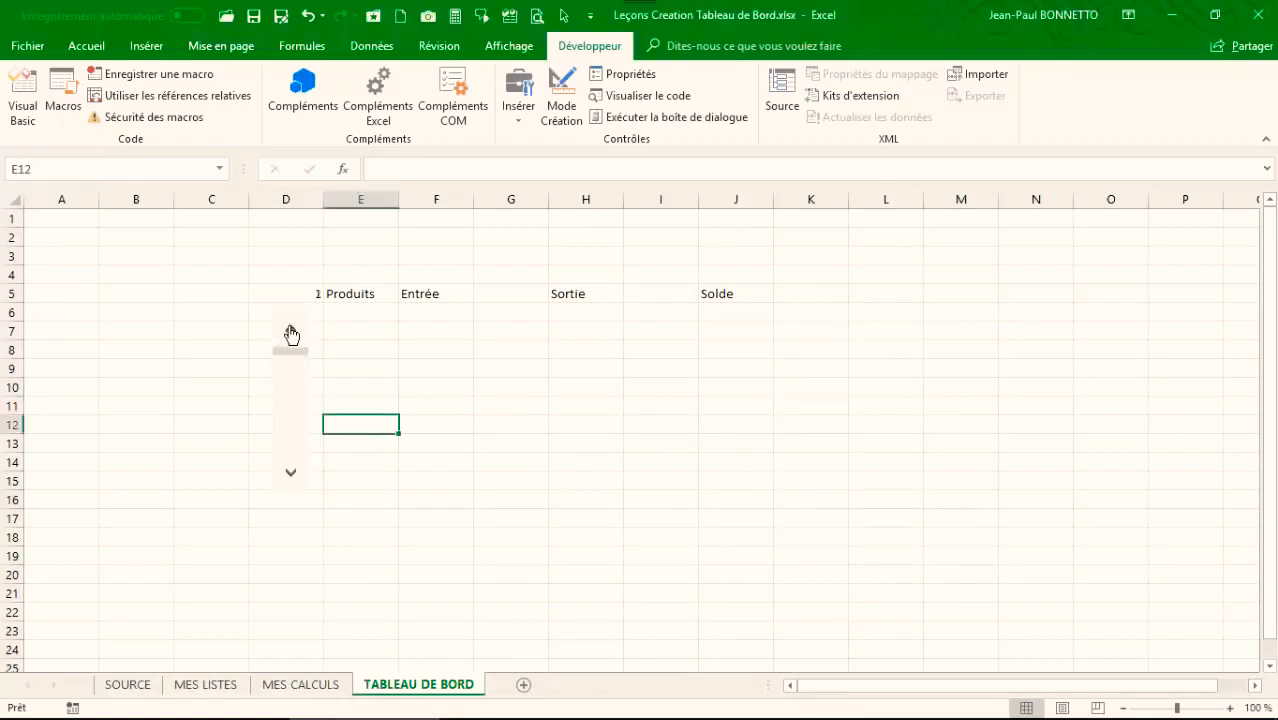
# Step: Step the scroll bar repeatedly down and back up to check how the linked cell D5 responds
pyautogui.click(291, 472)
pyautogui.click(291, 472)
pyautogui.click(291, 472)
pyautogui.click(291, 472)
pyautogui.click(291, 472)
pyautogui.click(291, 472)
pyautogui.click(291, 472)
pyautogui.click(291, 472)
pyautogui.click(291, 472)
pyautogui.click(291, 472)
pyautogui.click(290, 329)
pyautogui.click(290, 329)
pyautogui.click(290, 329)
pyautogui.click(290, 329)
pyautogui.click(290, 329)
# Step: Centre the content of the linked cell D5 horizontally
pyautogui.click(299, 294)
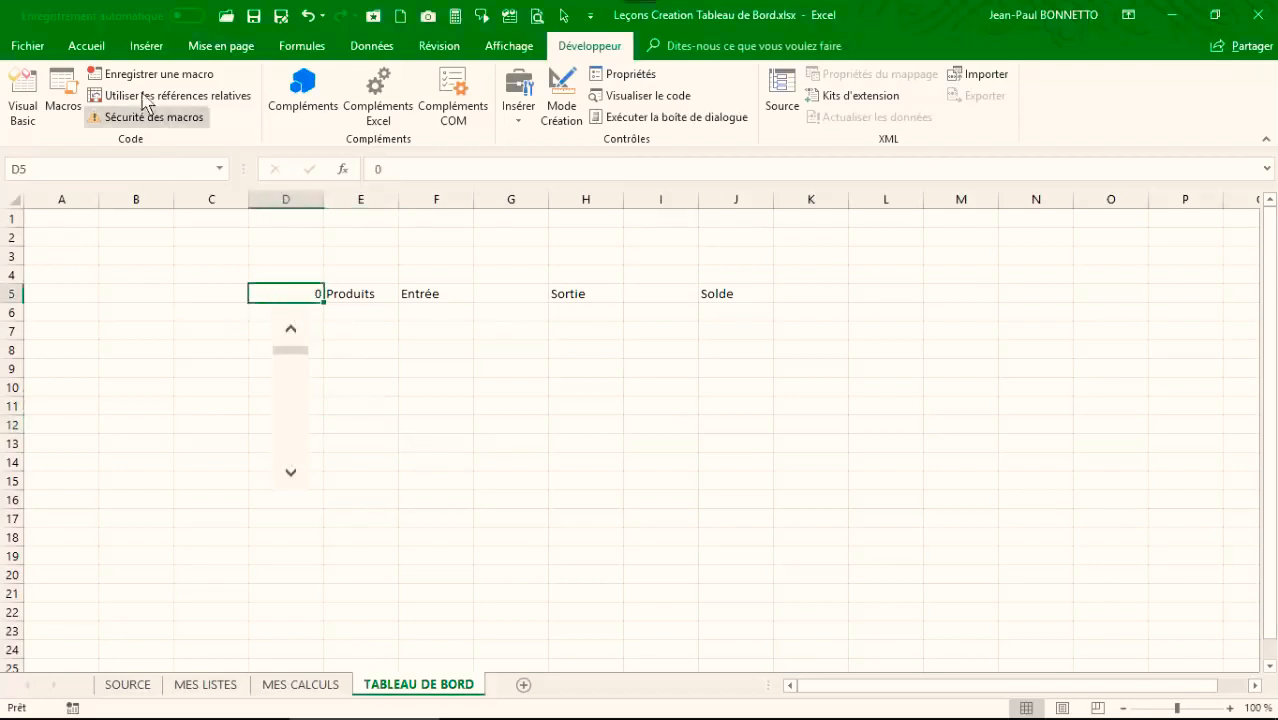
pyautogui.click(95, 52)
pyautogui.click(319, 110)
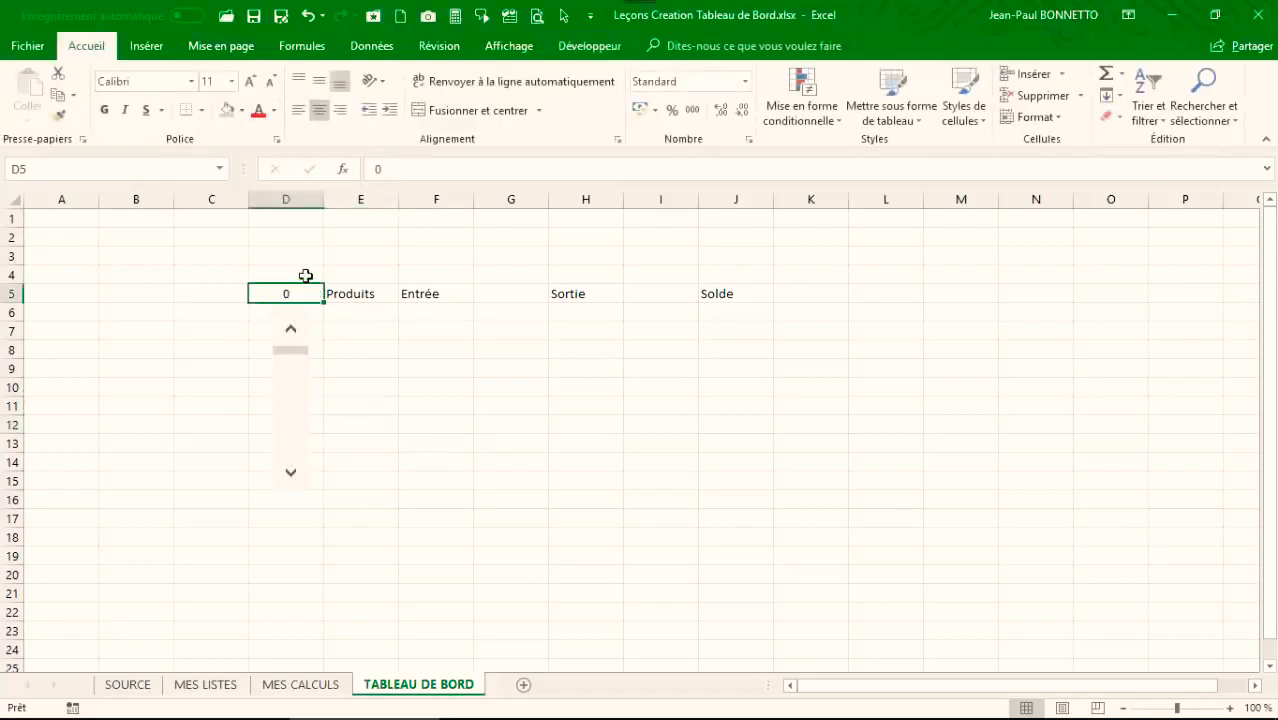
# Step: Test the scroll bar's range and page increment by moving its slider to both ends and paging through values in D5
pyautogui.click(290, 472)
pyautogui.moveTo(296, 377); pyautogui.dragTo(292, 488)
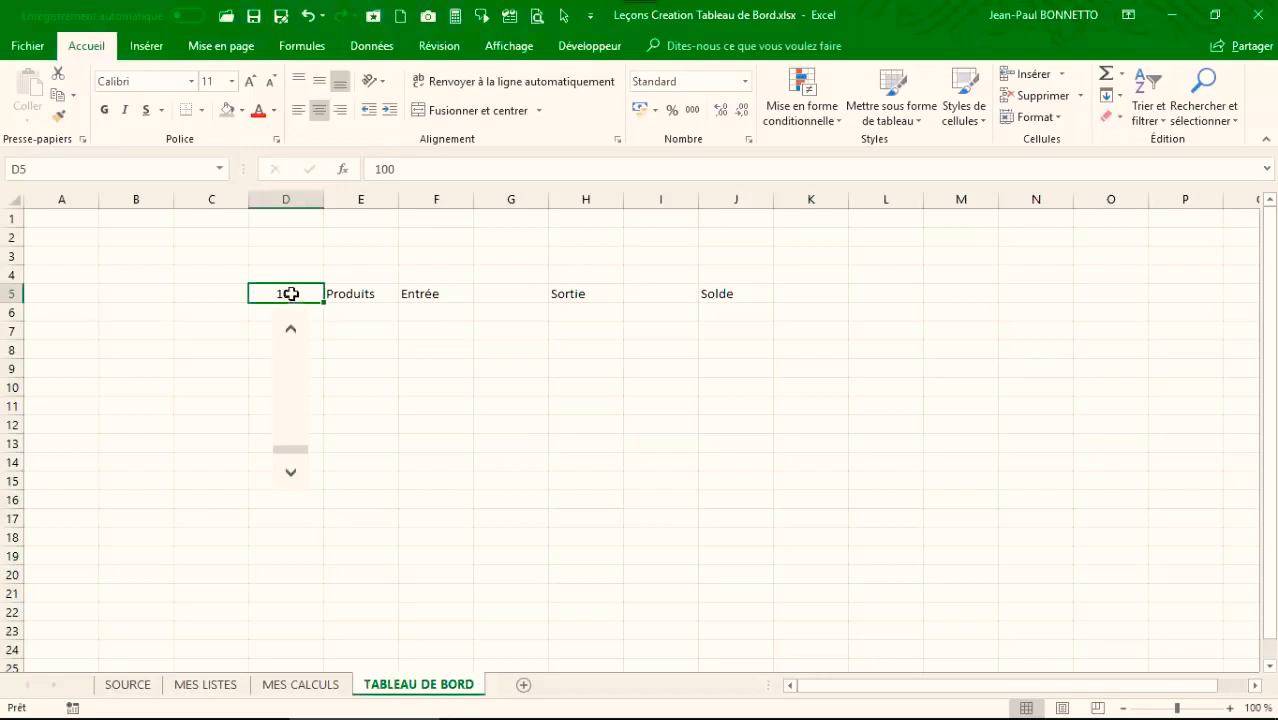
pyautogui.moveTo(292, 449); pyautogui.dragTo(286, 287)
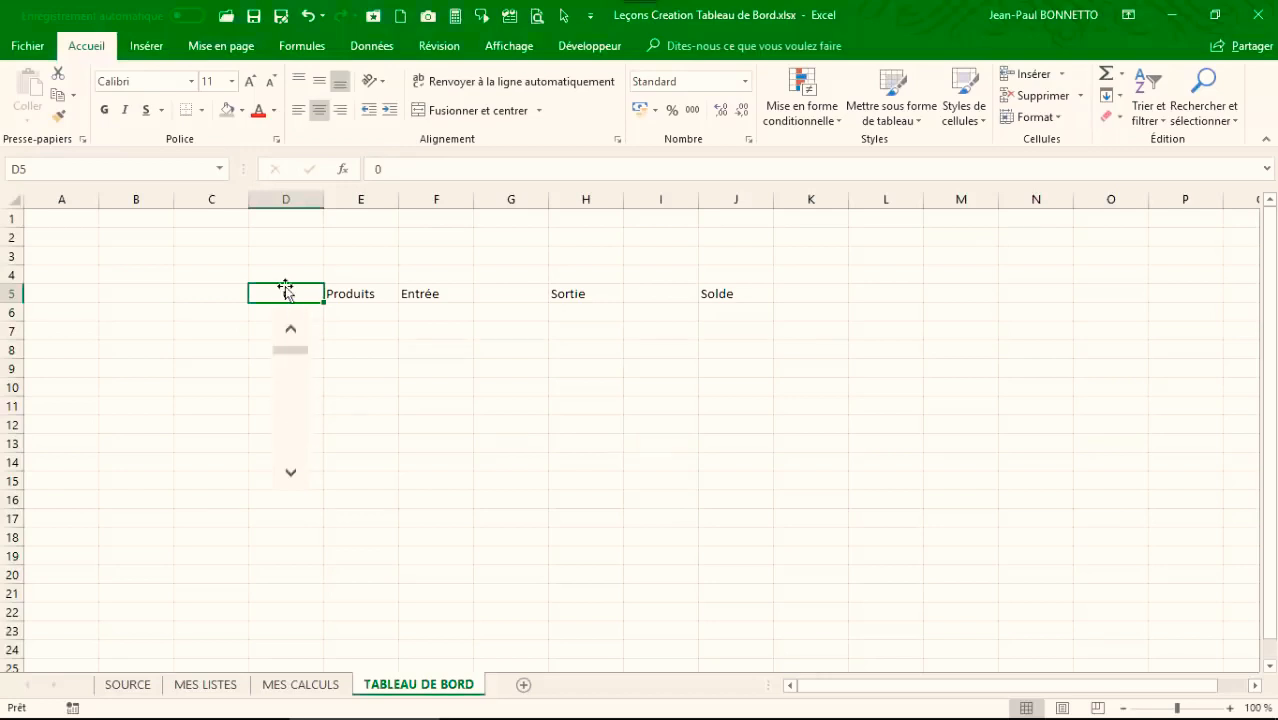
pyautogui.click(295, 425)
pyautogui.click(295, 425)
pyautogui.click(295, 425)
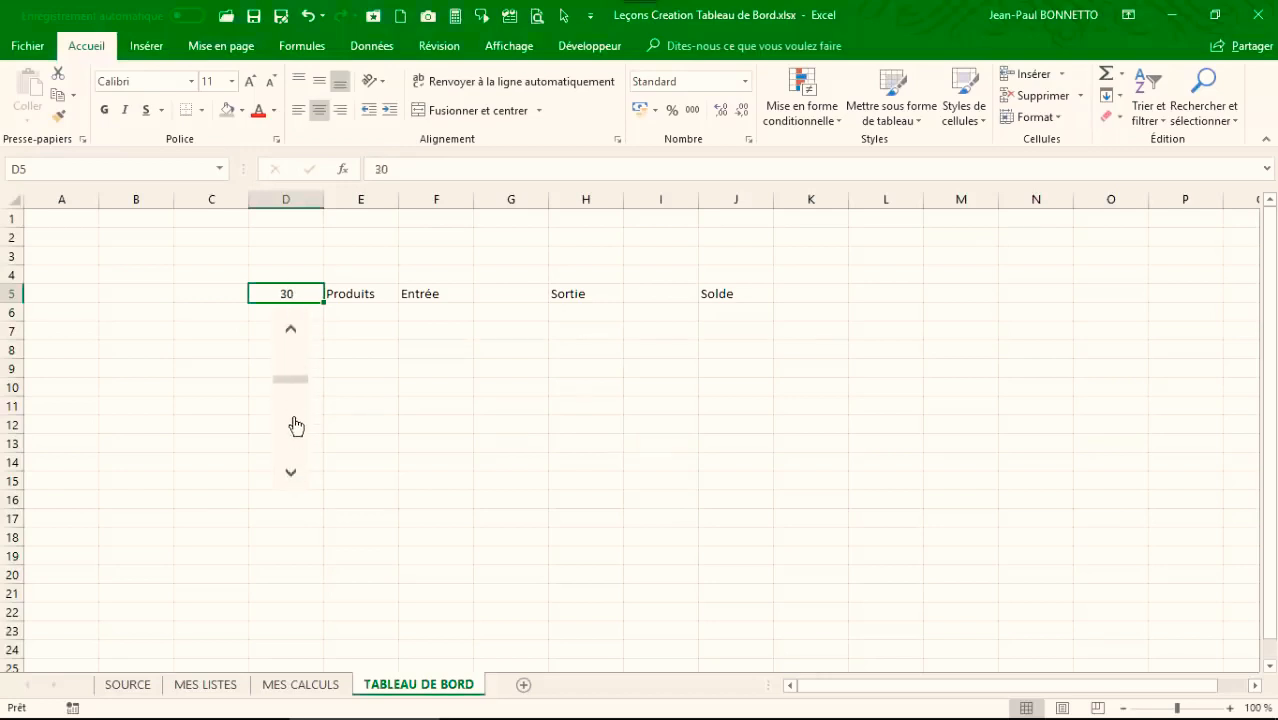
pyautogui.moveTo(291, 385)
pyautogui.mouseDown()
pyautogui.moveTo(294, 436)
pyautogui.moveTo(291, 375)
pyautogui.mouseUp()
pyautogui.click(358, 328)
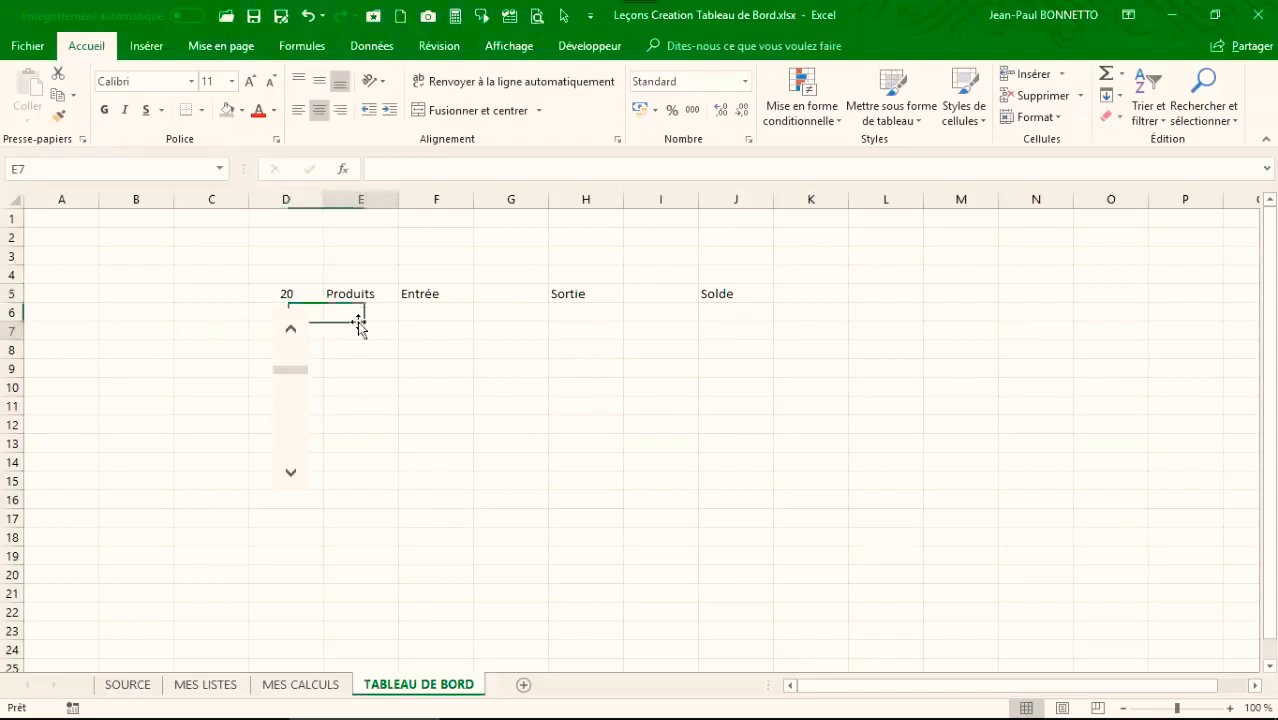
# Step: View the product list on the MES LISTES sheet and inspect the first product's formula in E8 of the Suivi de Stock(V3) workbook
pyautogui.click(356, 310)
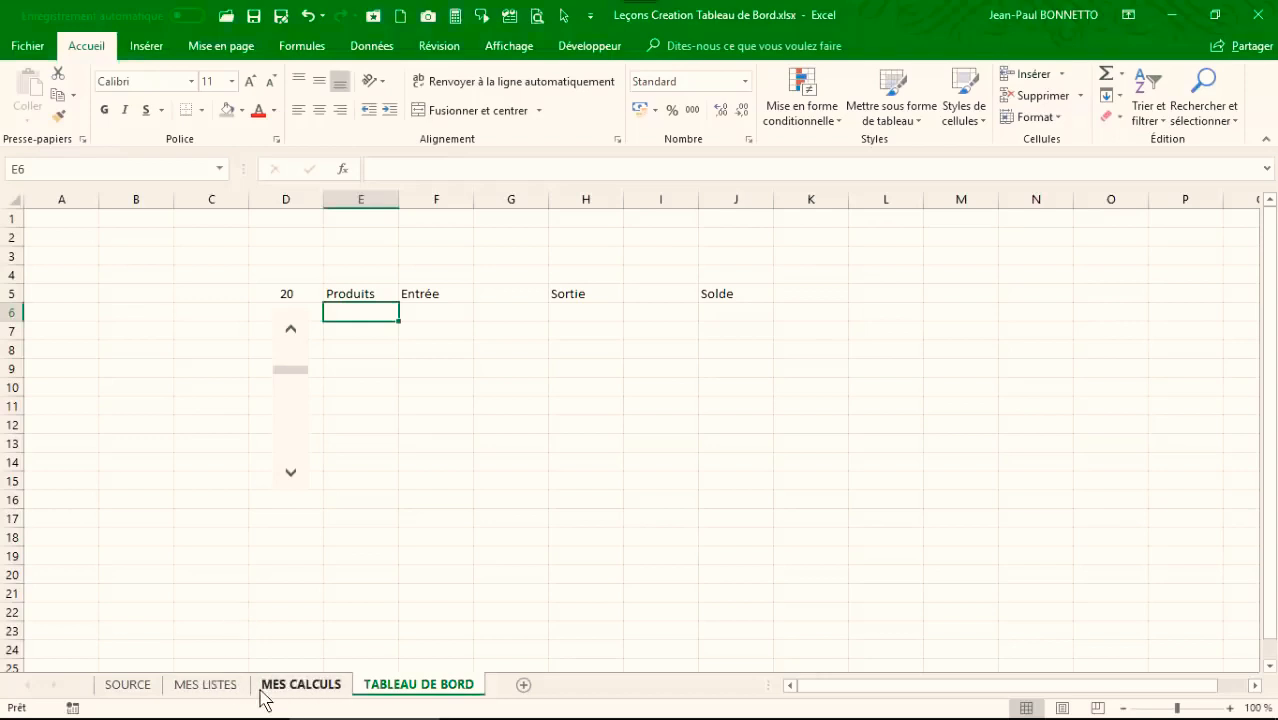
pyautogui.click(210, 686)
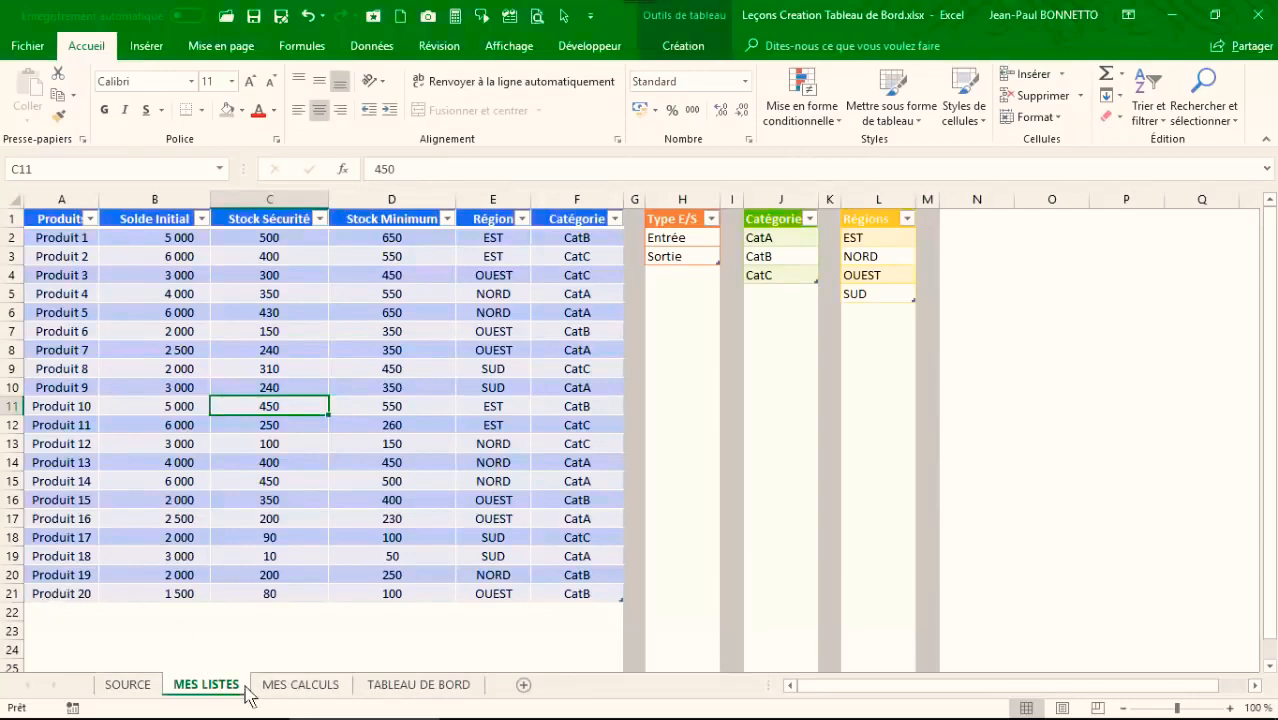
pyautogui.moveTo(308, 717)
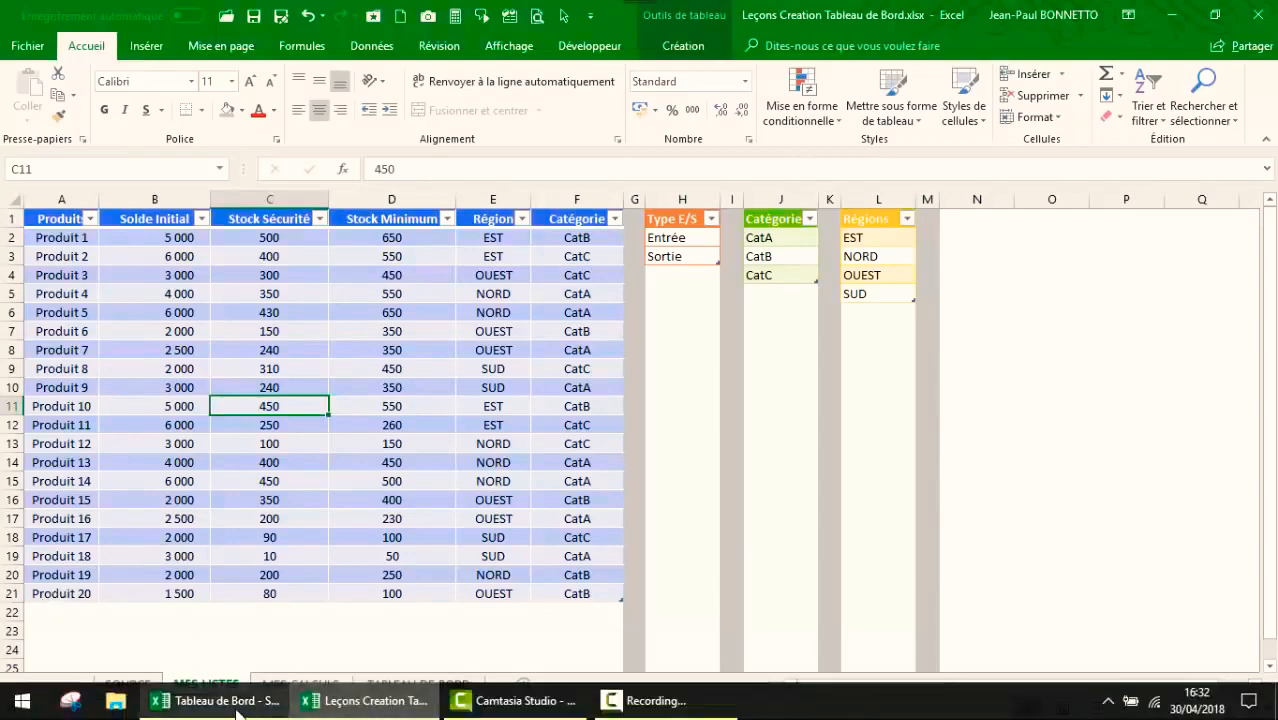
pyautogui.click(215, 700)
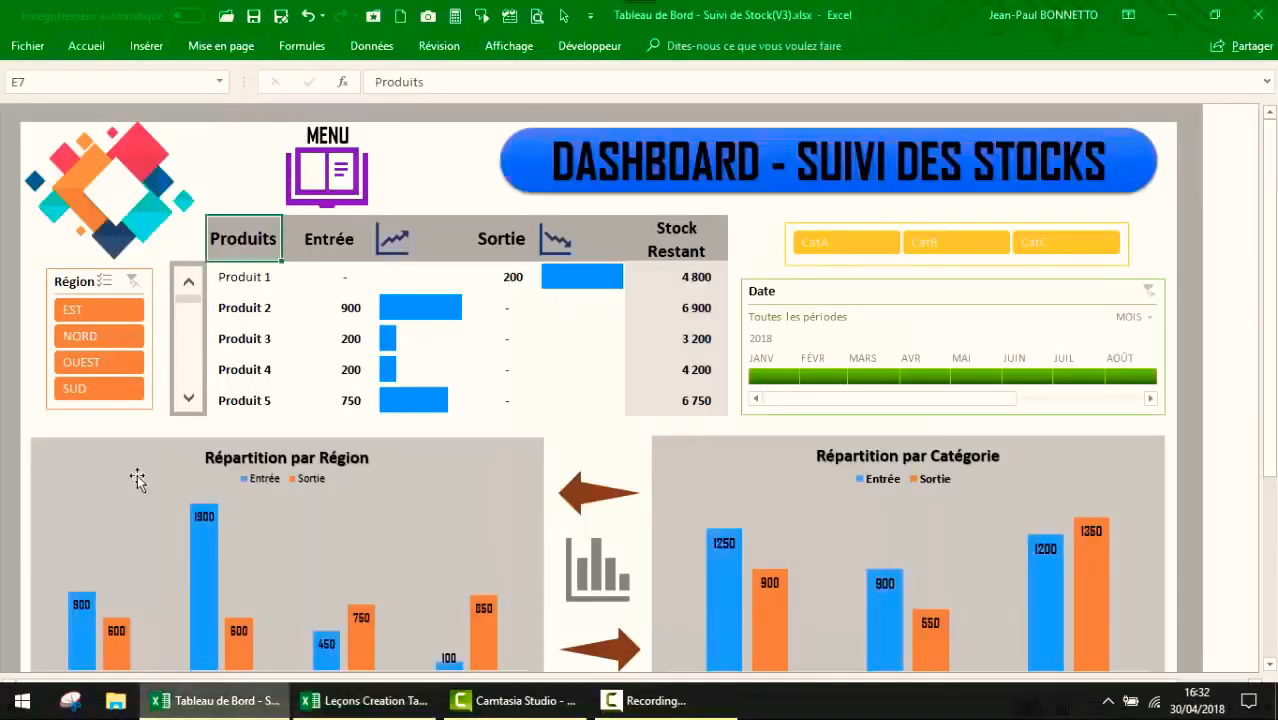
pyautogui.click(240, 277)
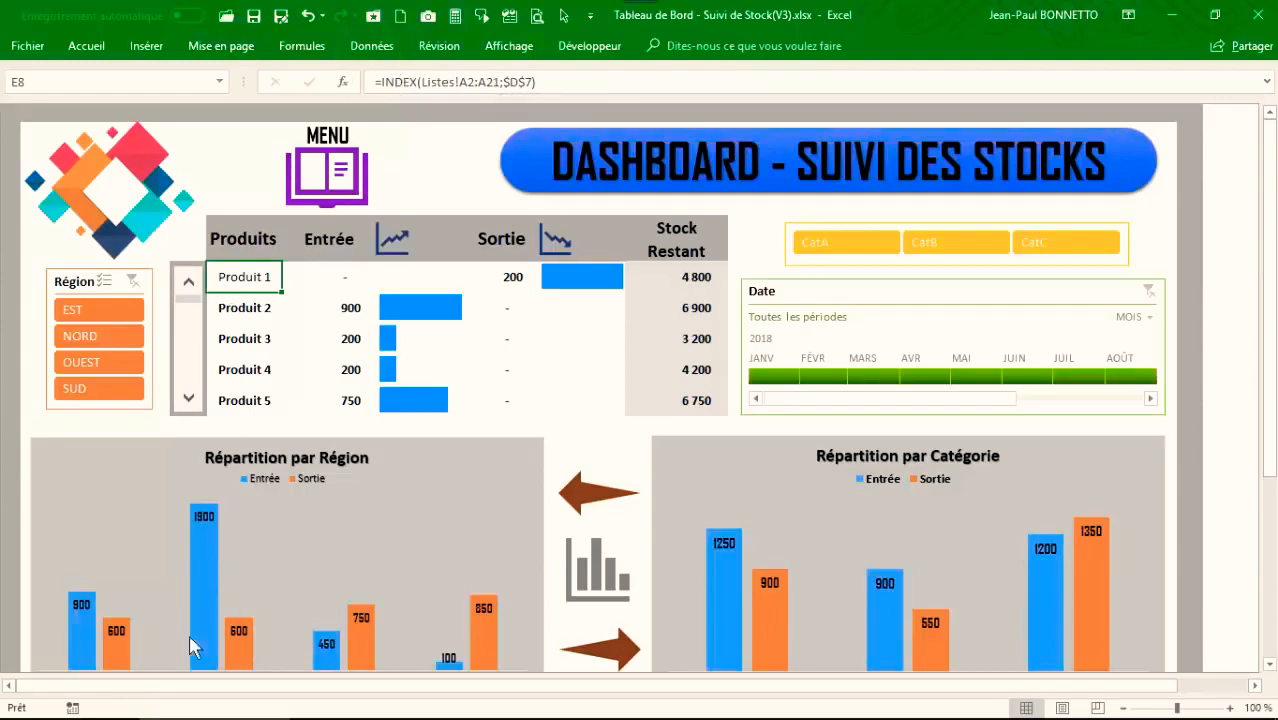
# Step: Switch back to the Leçons Creation Tableau de Bord workbook and open its TABLEAU DE BORD sheet
pyautogui.moveTo(212, 718)
pyautogui.click(250, 710)
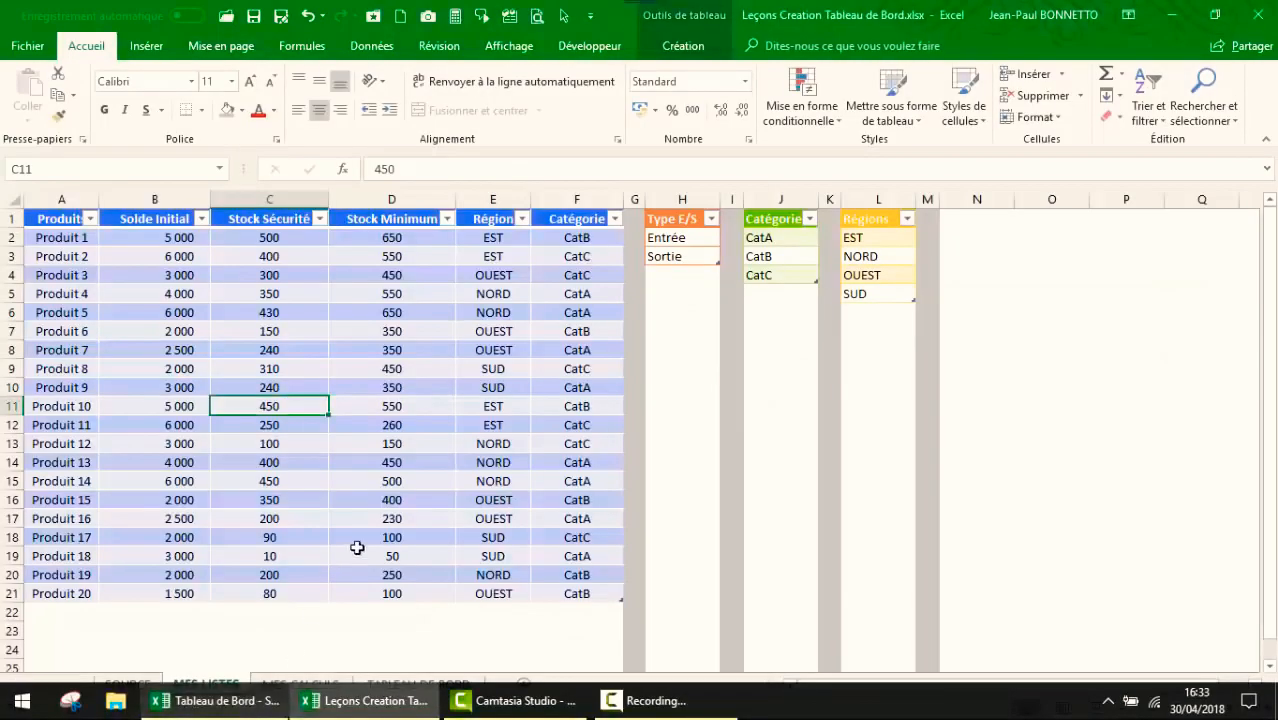
pyautogui.click(365, 710)
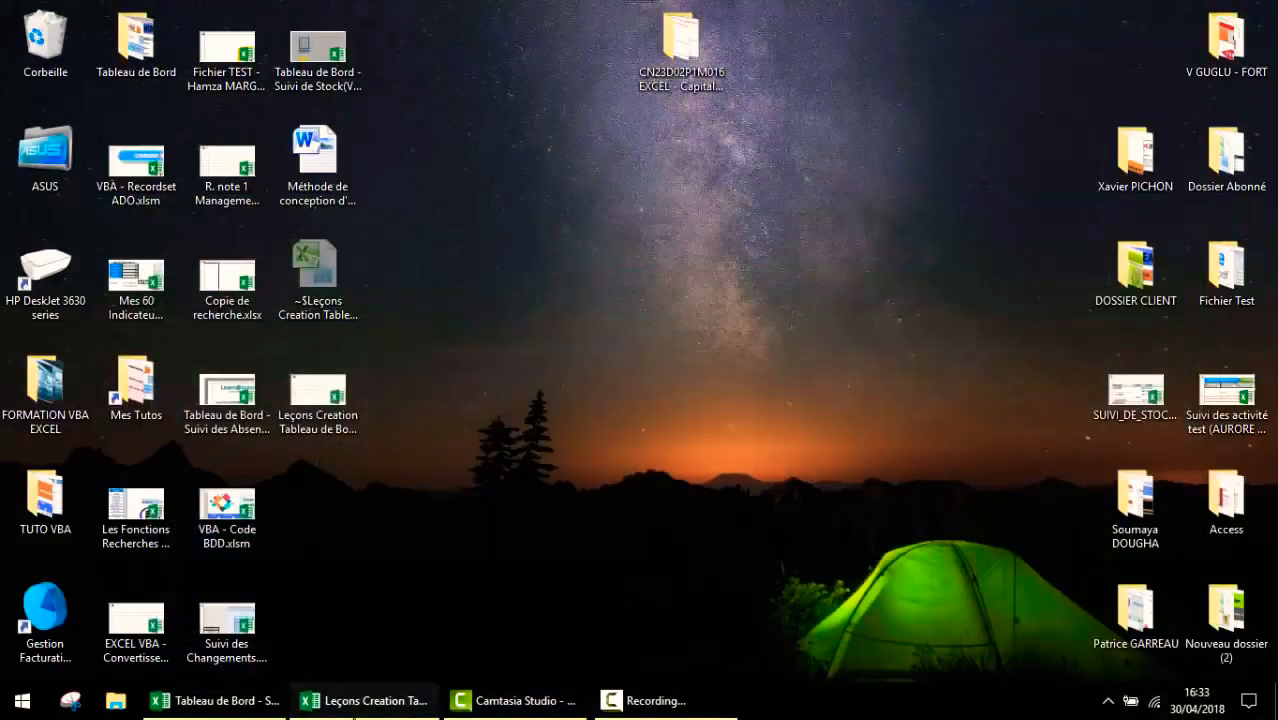
pyautogui.click(368, 705)
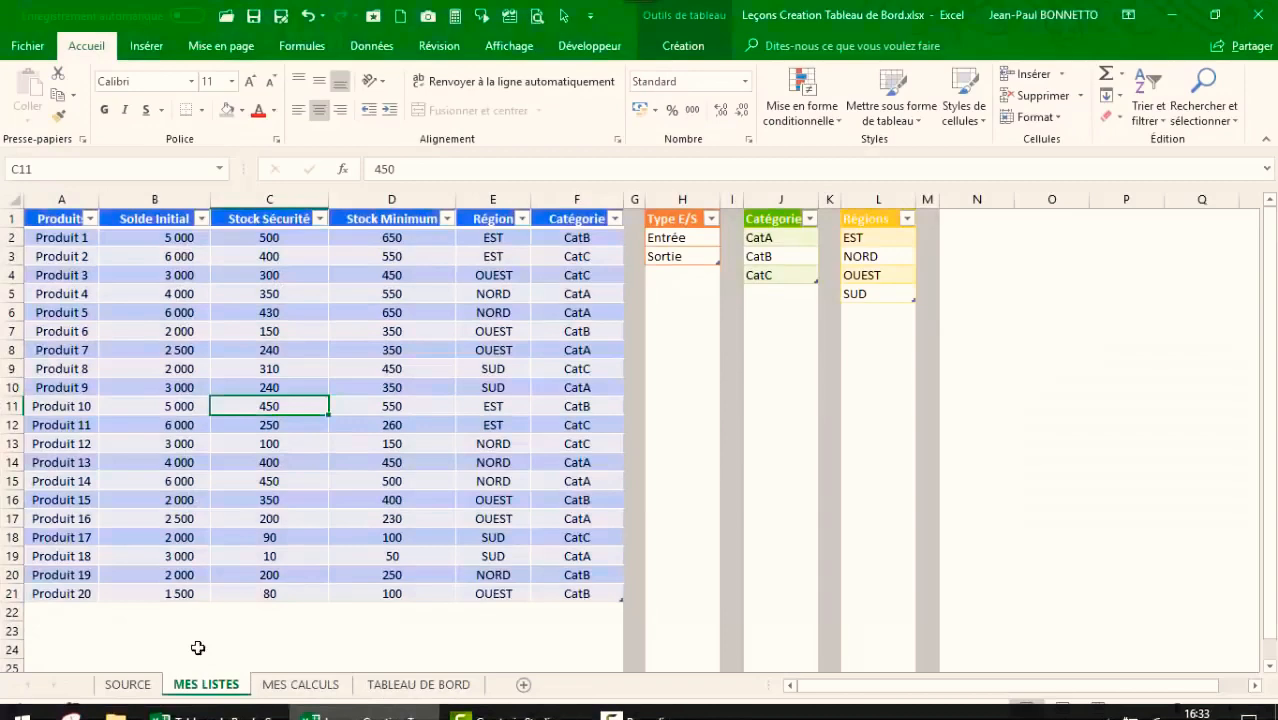
pyautogui.click(300, 688)
pyautogui.click(410, 685)
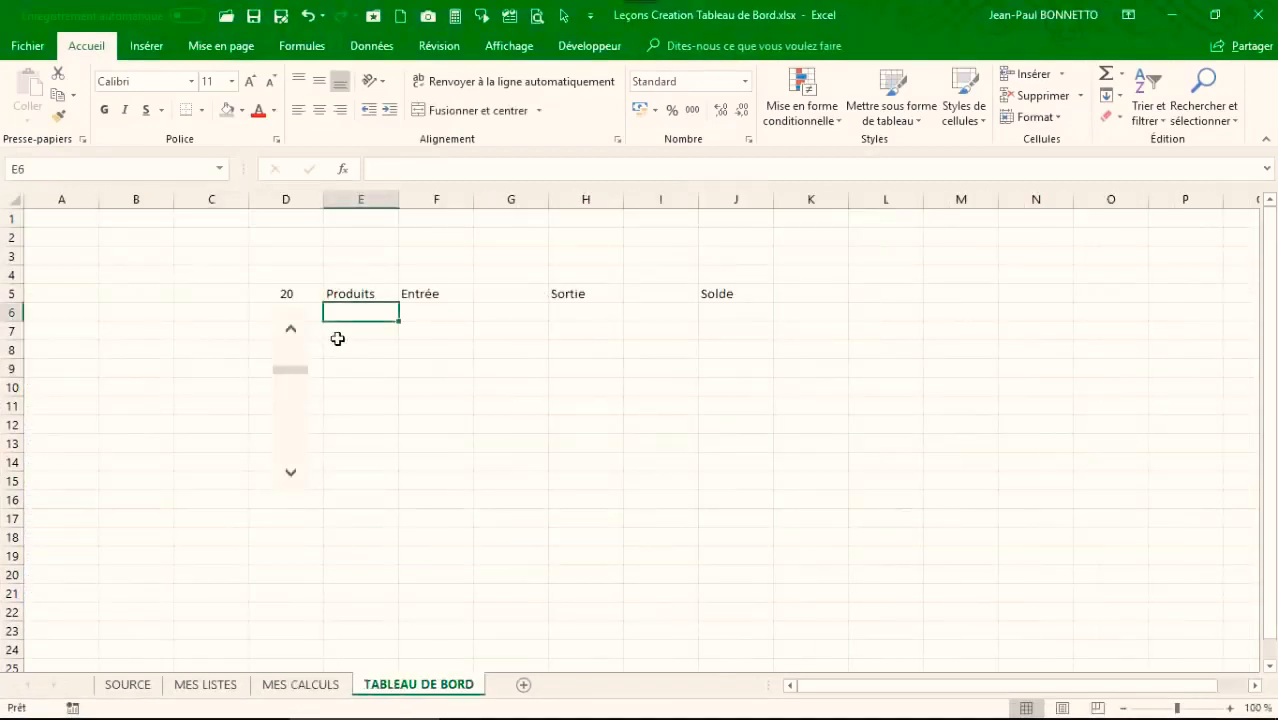
# Step: Enter an INDEX formula in E6 that returns the entry of TCatalogue's Produits column at the row number given by D5
pyautogui.write('=')
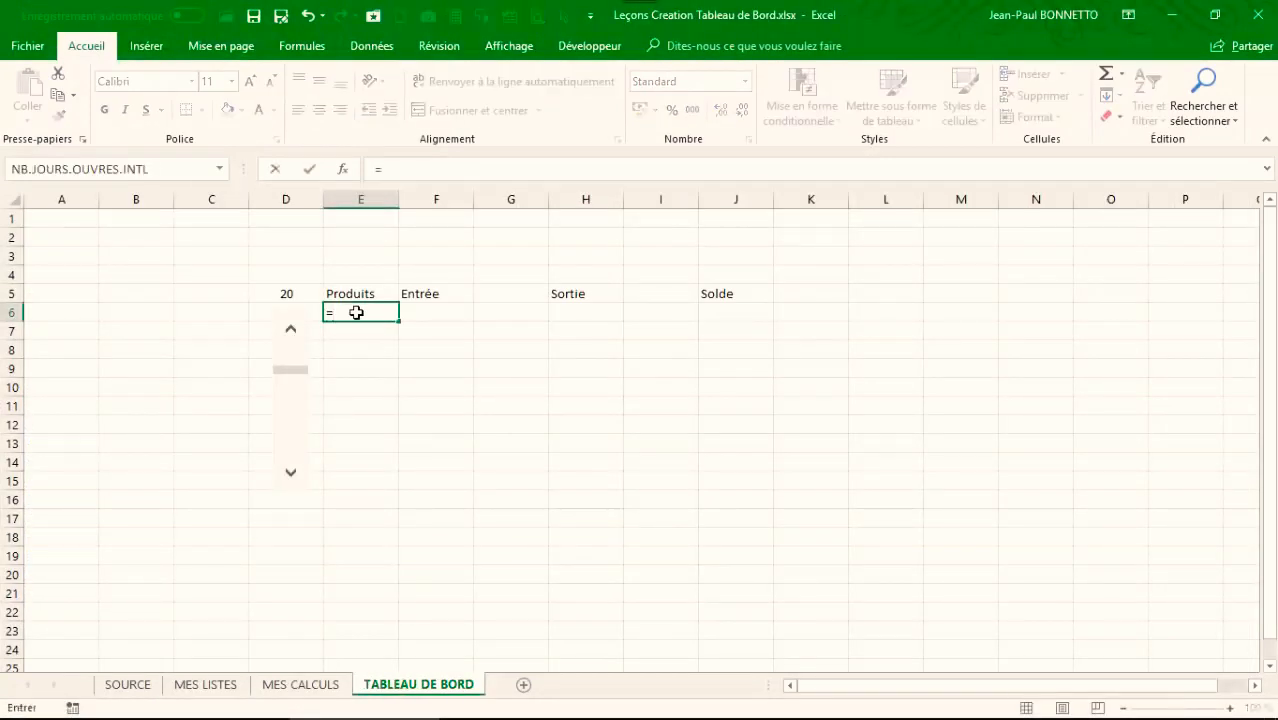
pyautogui.write('in')
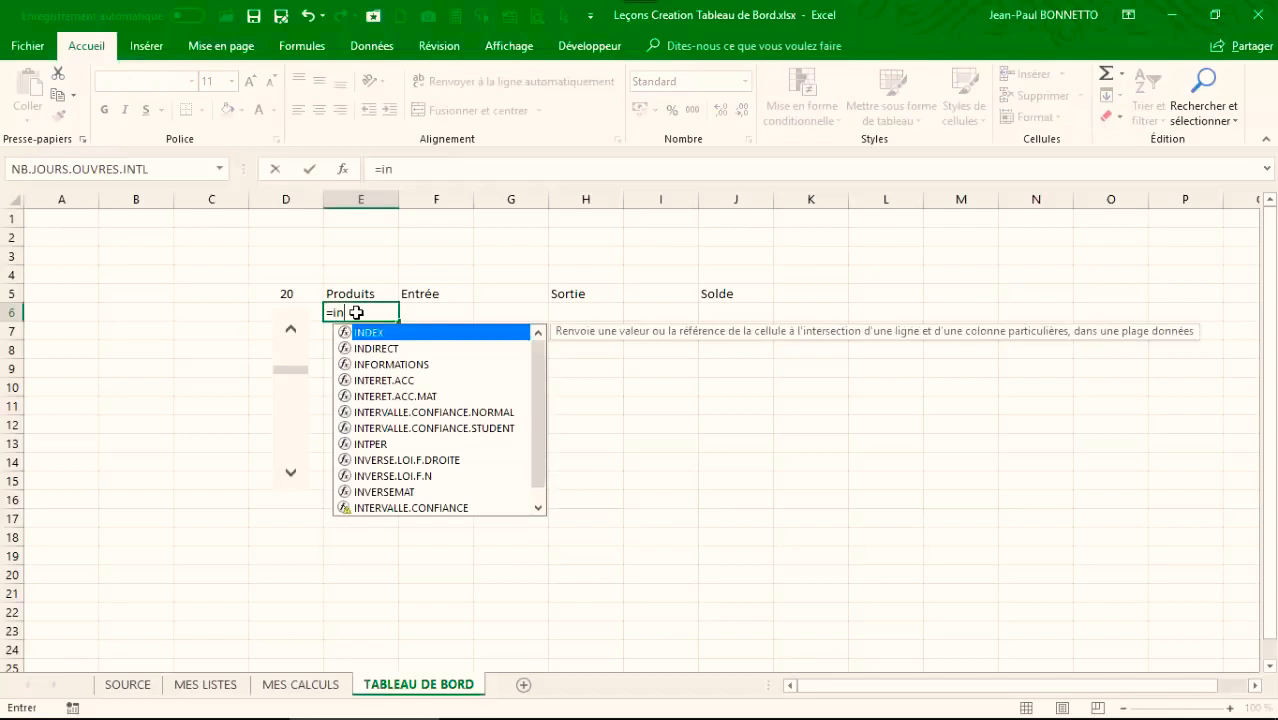
pyautogui.write('de')
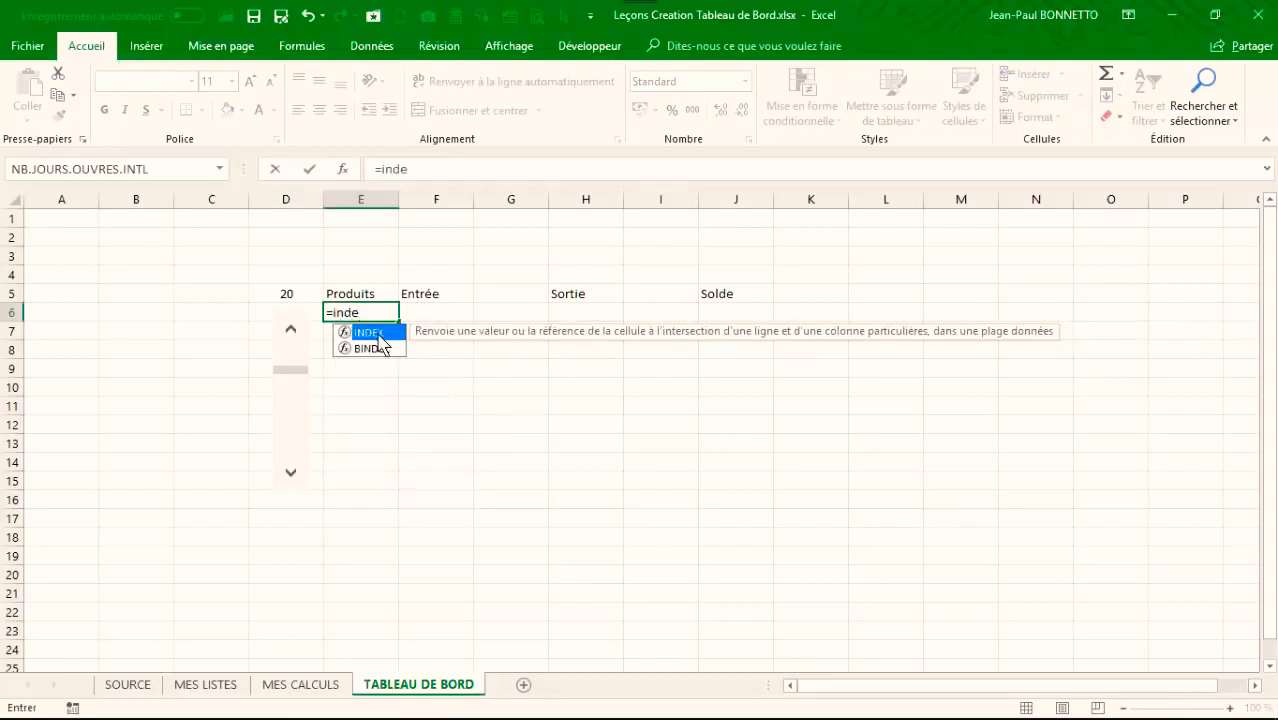
pyautogui.press('Tab')
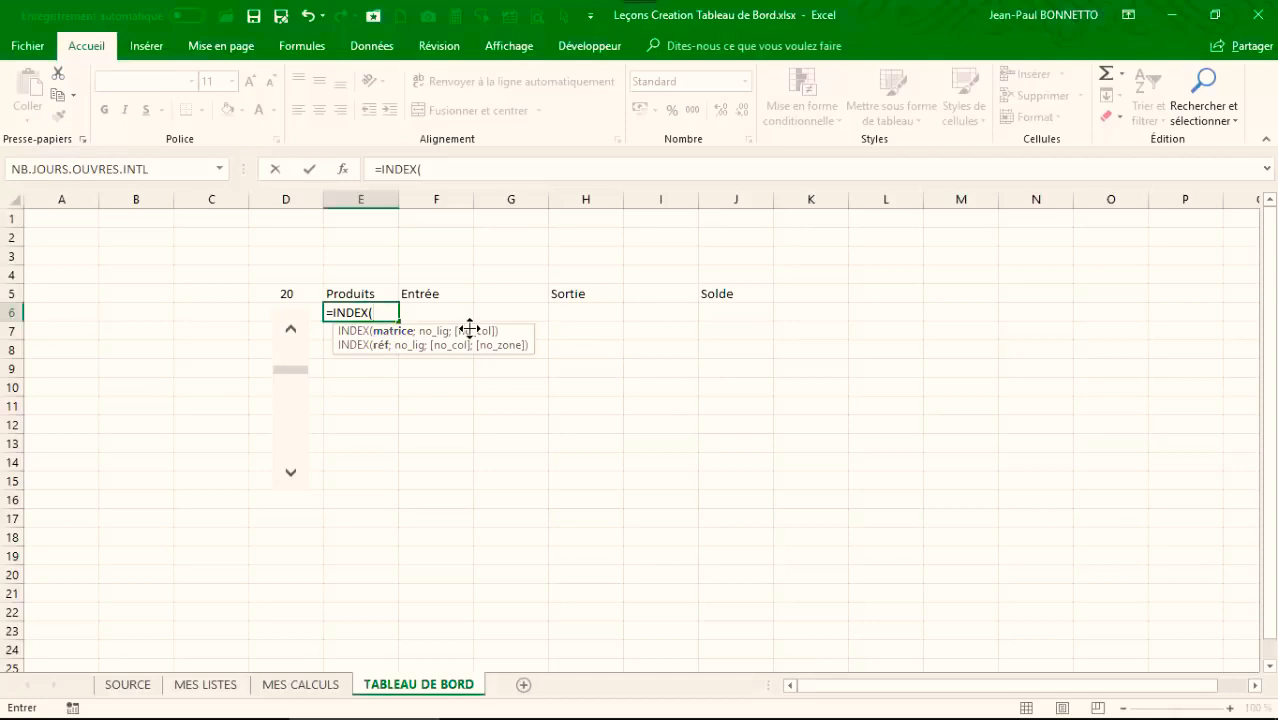
pyautogui.click(210, 685)
pyautogui.moveTo(57, 236); pyautogui.dragTo(53, 592)
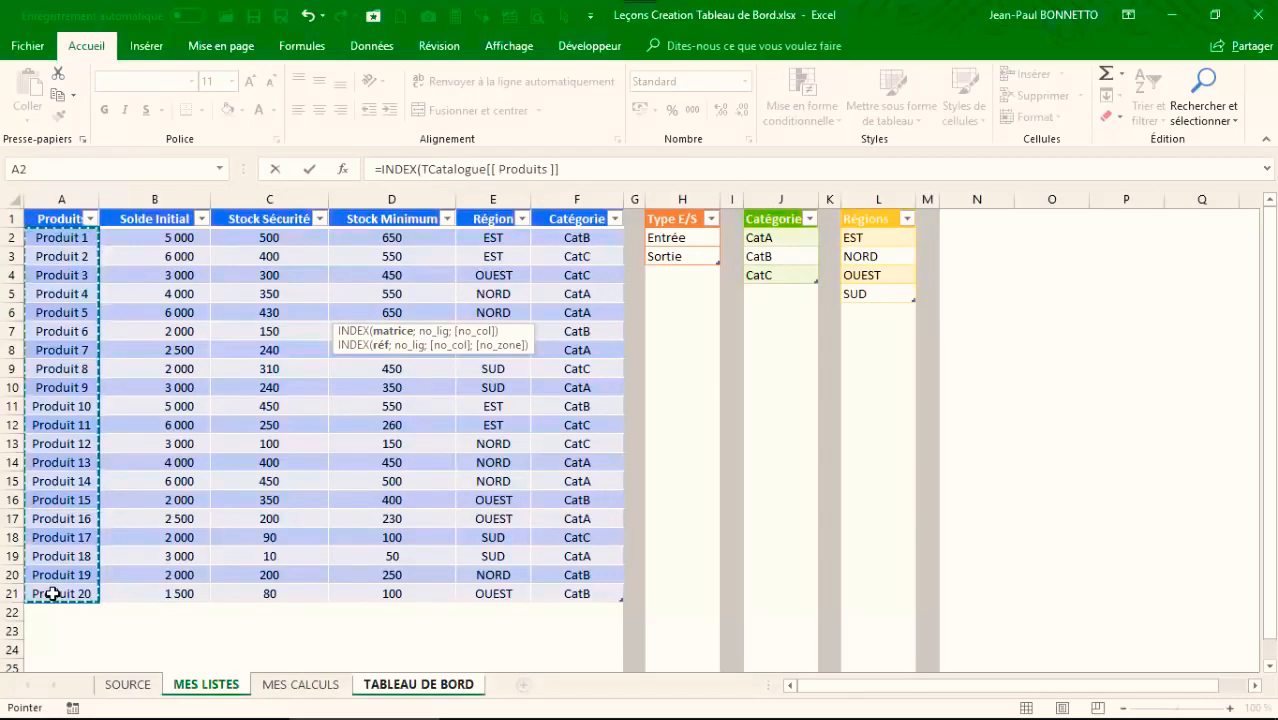
pyautogui.write(';')
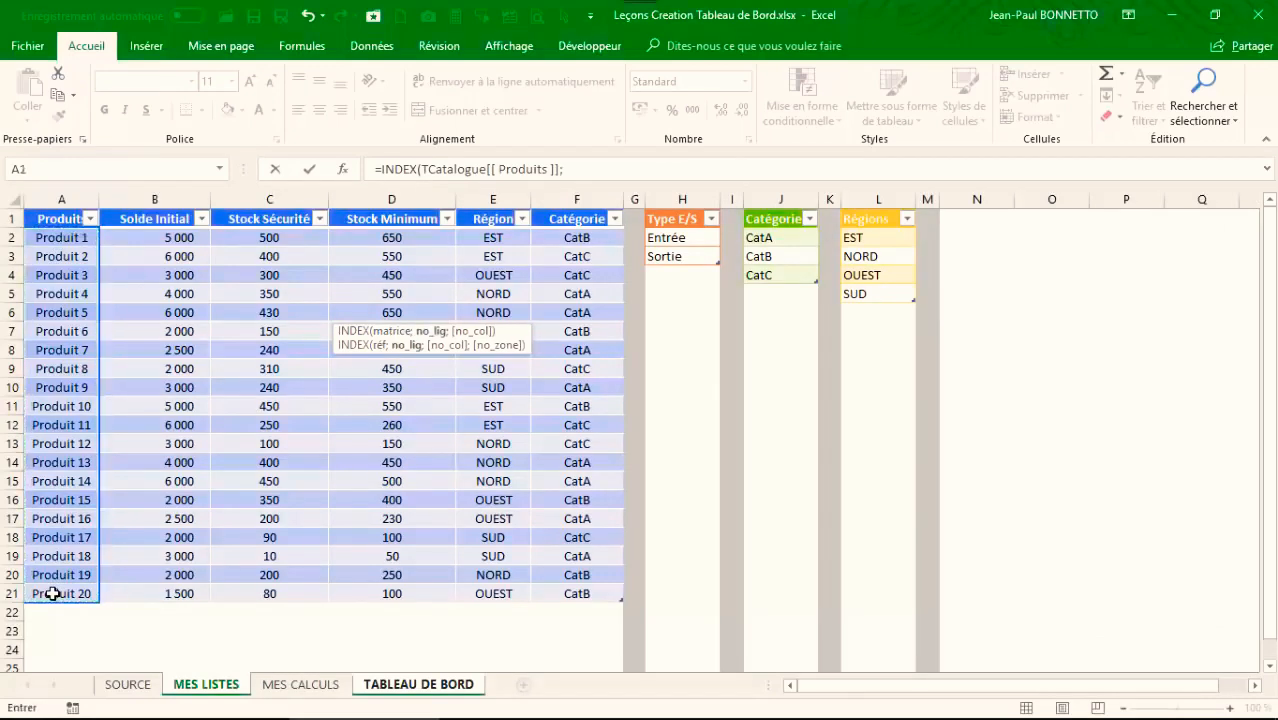
pyautogui.click(286, 690)
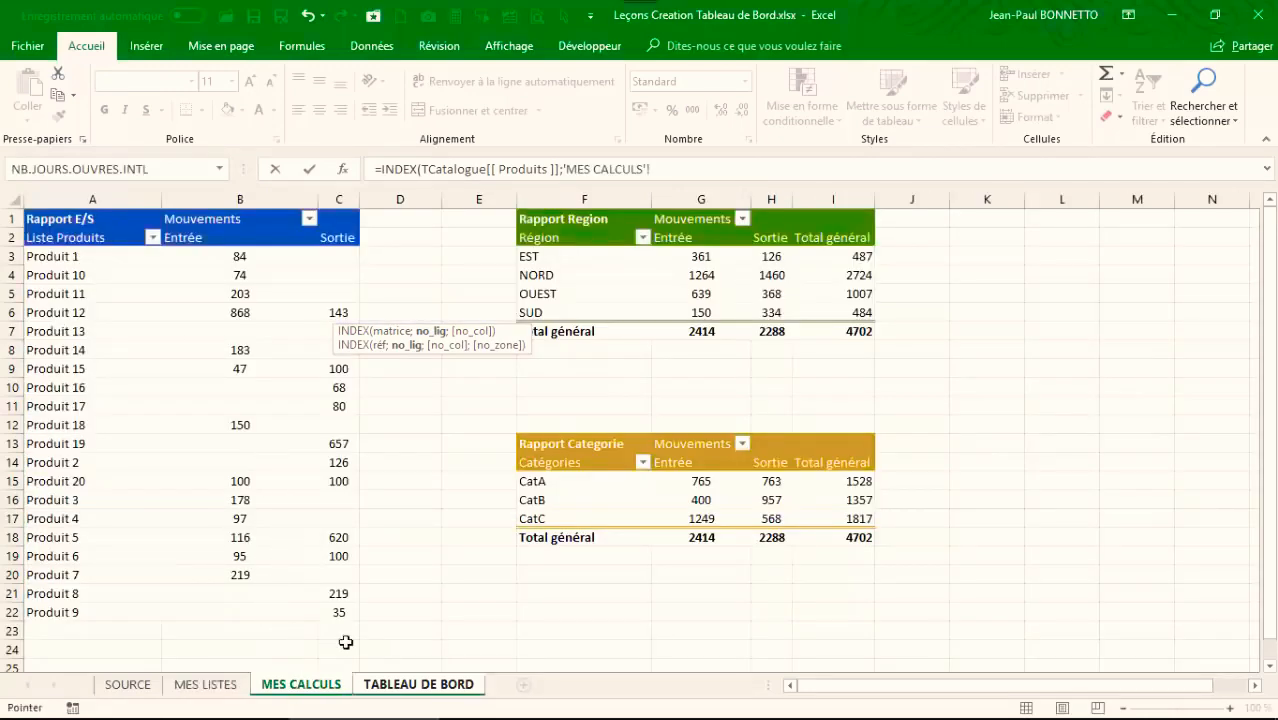
pyautogui.click(401, 686)
pyautogui.click(284, 290)
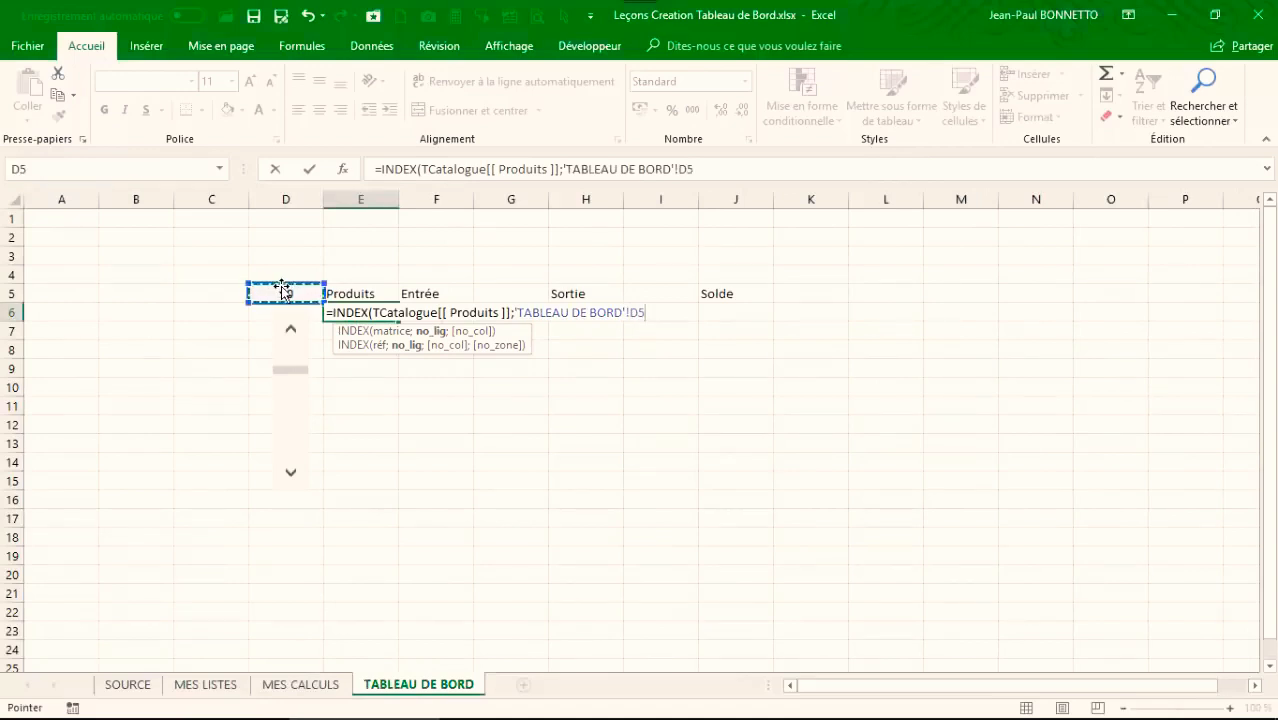
pyautogui.press('Return')
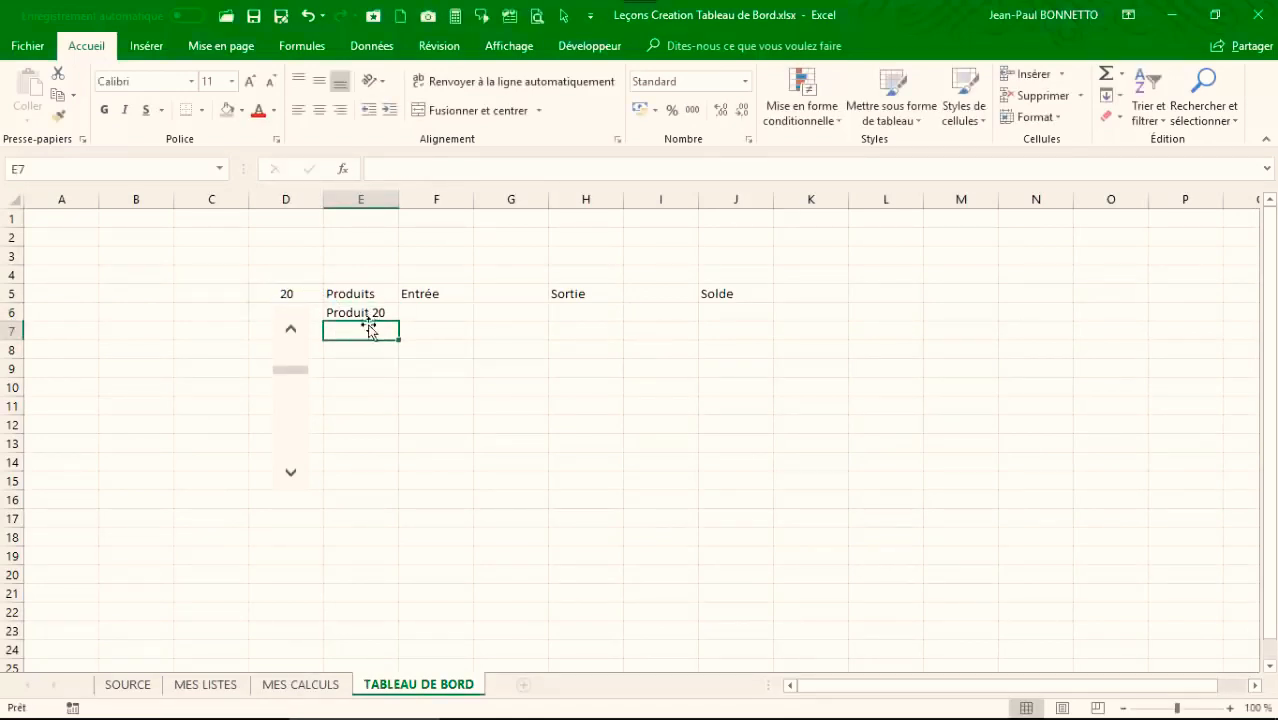
# Step: Step and page the scroll bar up and down to check how the product in E6 follows D5
pyautogui.click(293, 333)
pyautogui.click(293, 333)
pyautogui.click(293, 333)
pyautogui.click(292, 333)
pyautogui.click(292, 333)
pyautogui.click(292, 333)
pyautogui.click(292, 333)
pyautogui.click(292, 333)
pyautogui.click(379, 314)
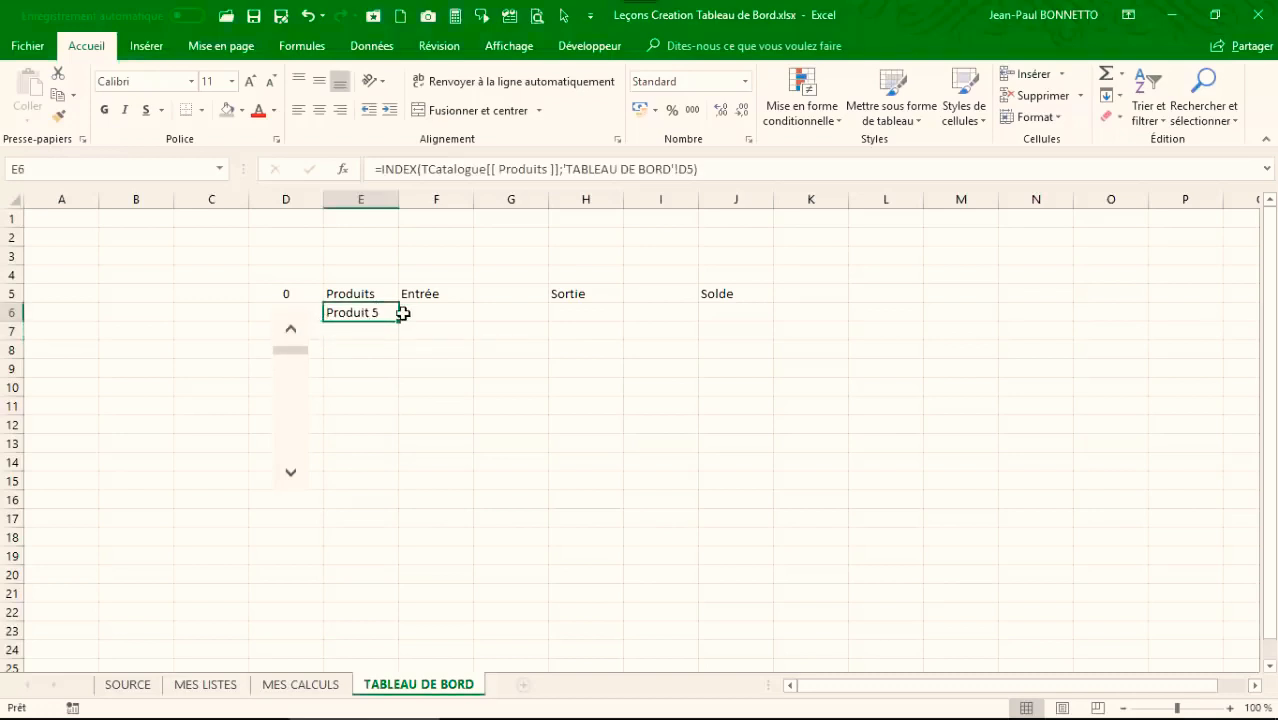
pyautogui.click(295, 385)
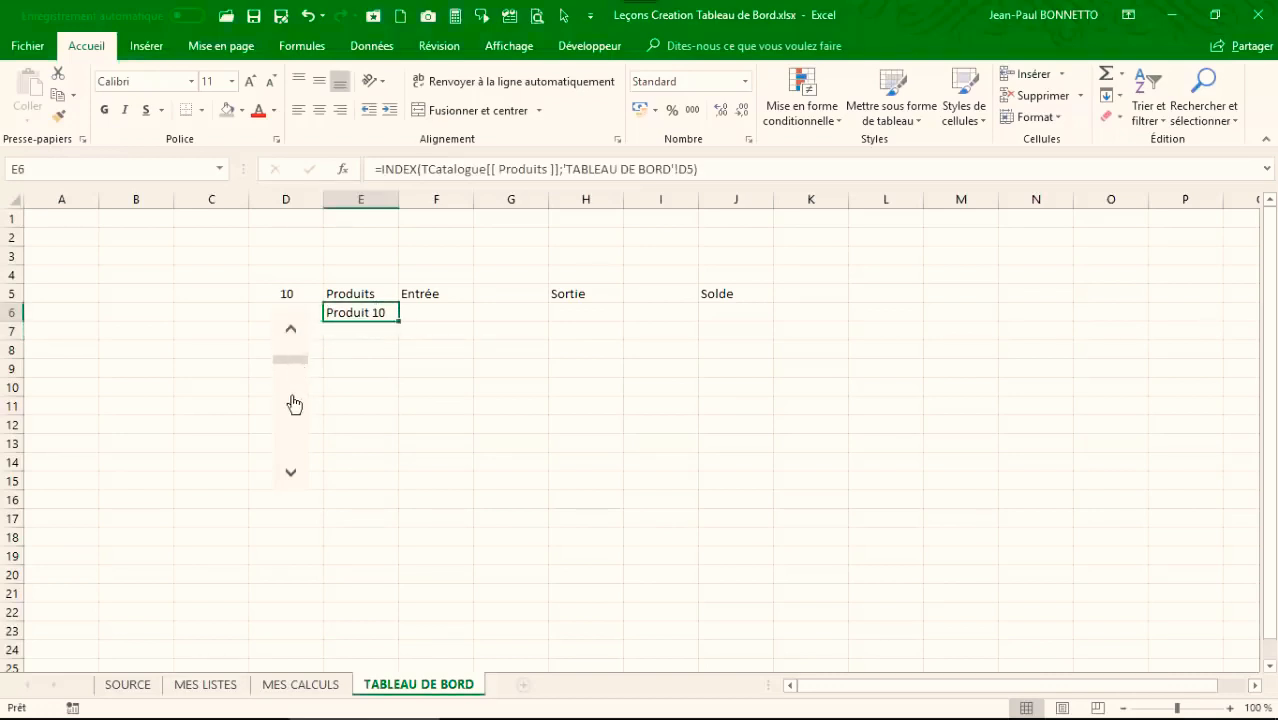
pyautogui.click(294, 408)
pyautogui.click(291, 436)
pyautogui.click(291, 436)
pyautogui.click(291, 332)
pyautogui.click(291, 332)
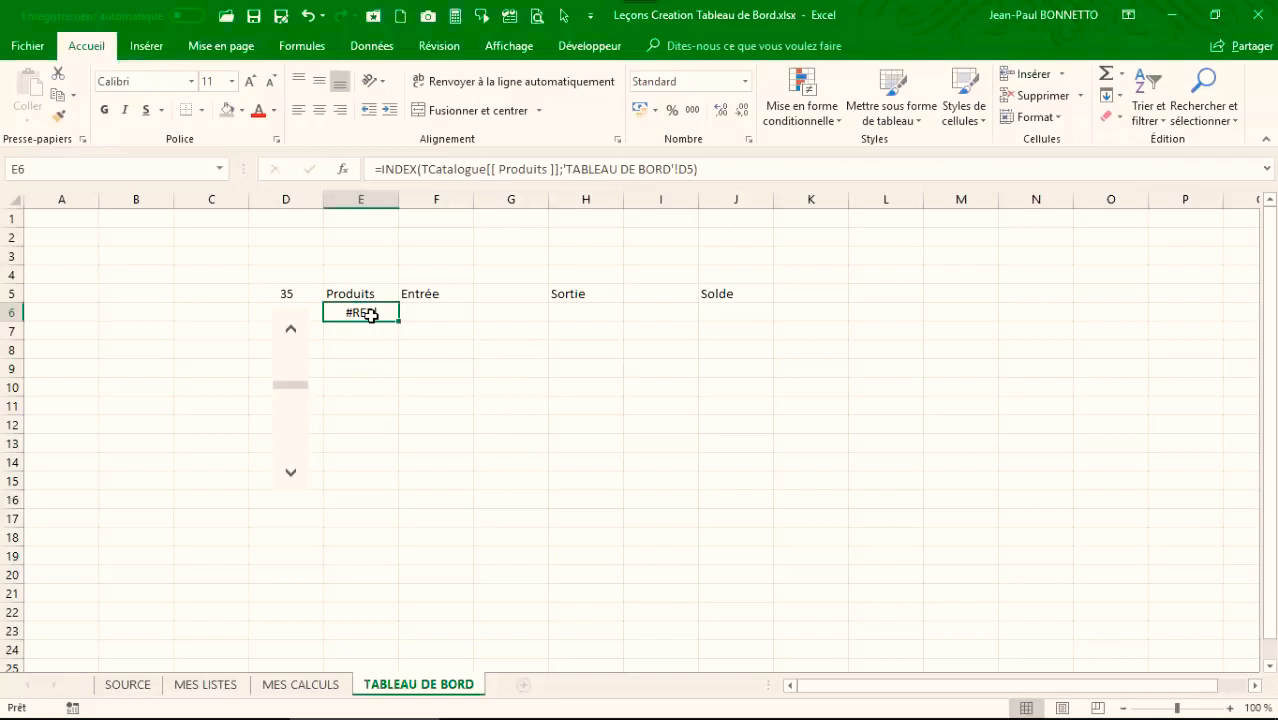
# Step: Count the products in the Produits column on the MES LISTES sheet, then return to the TABLEAU DE BORD sheet
pyautogui.rightClick(288, 364)
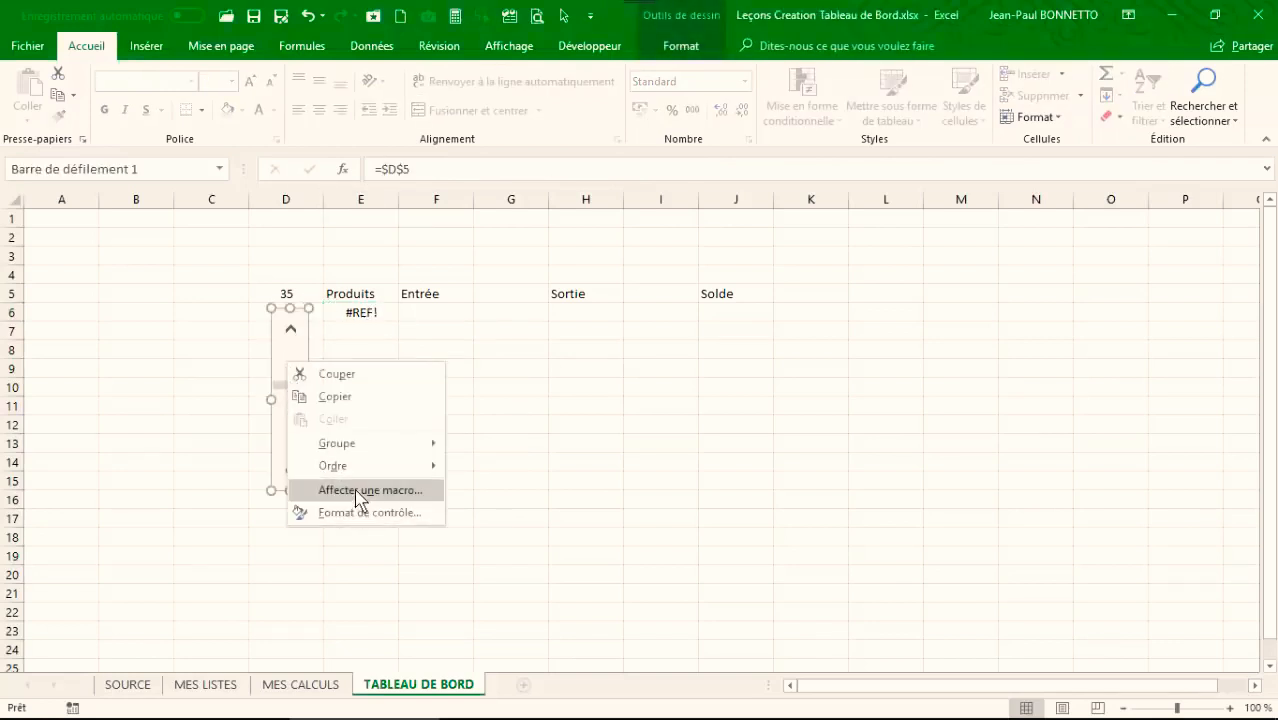
pyautogui.press('Escape')
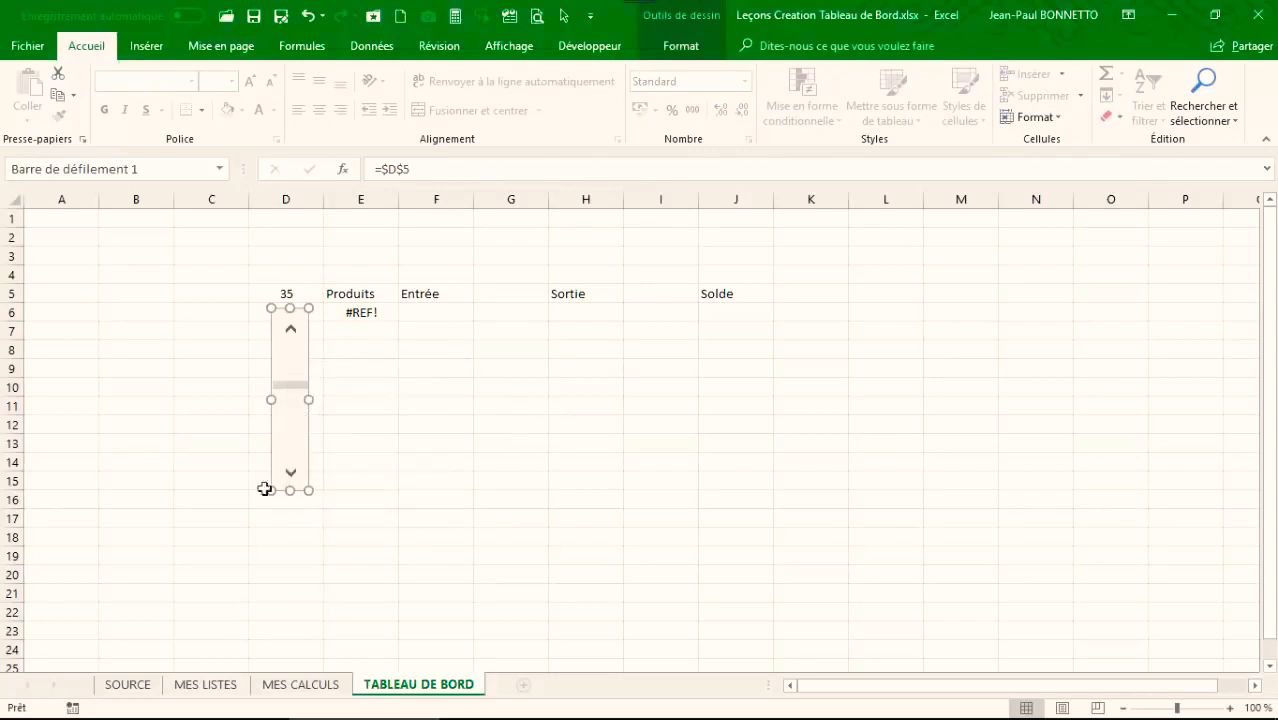
pyautogui.click(205, 686)
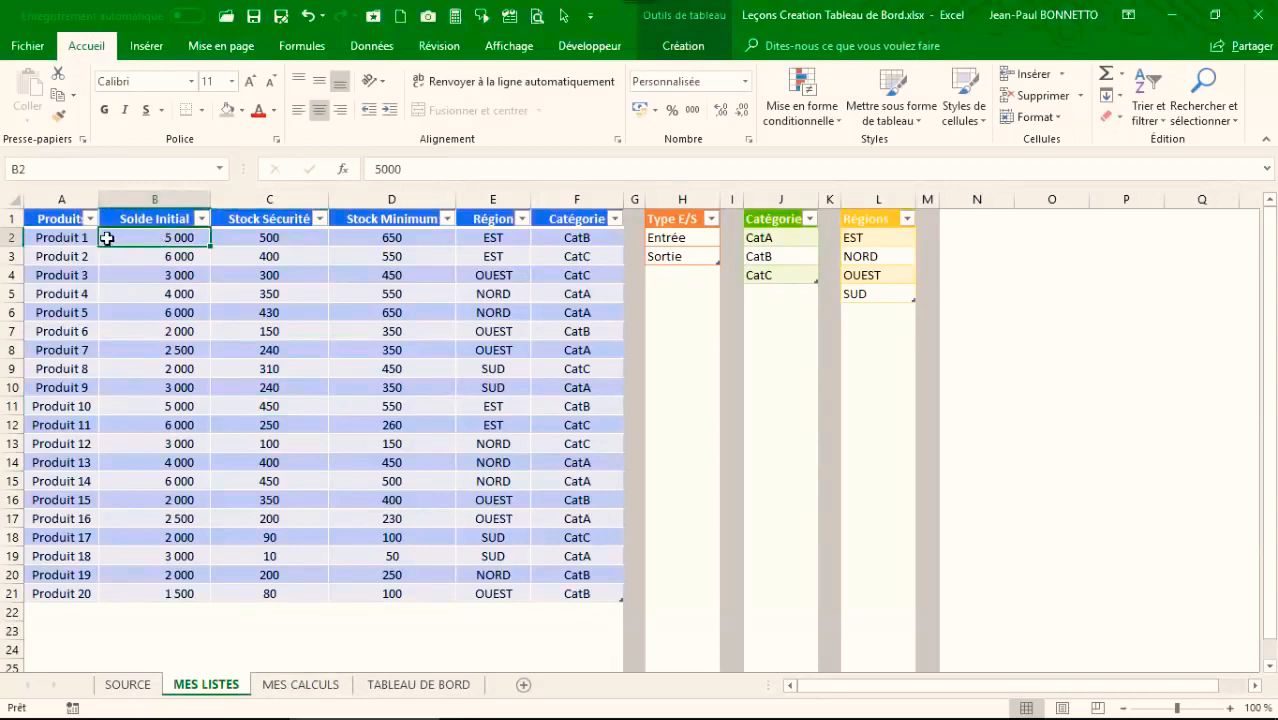
pyautogui.moveTo(62, 238); pyautogui.dragTo(66, 596)
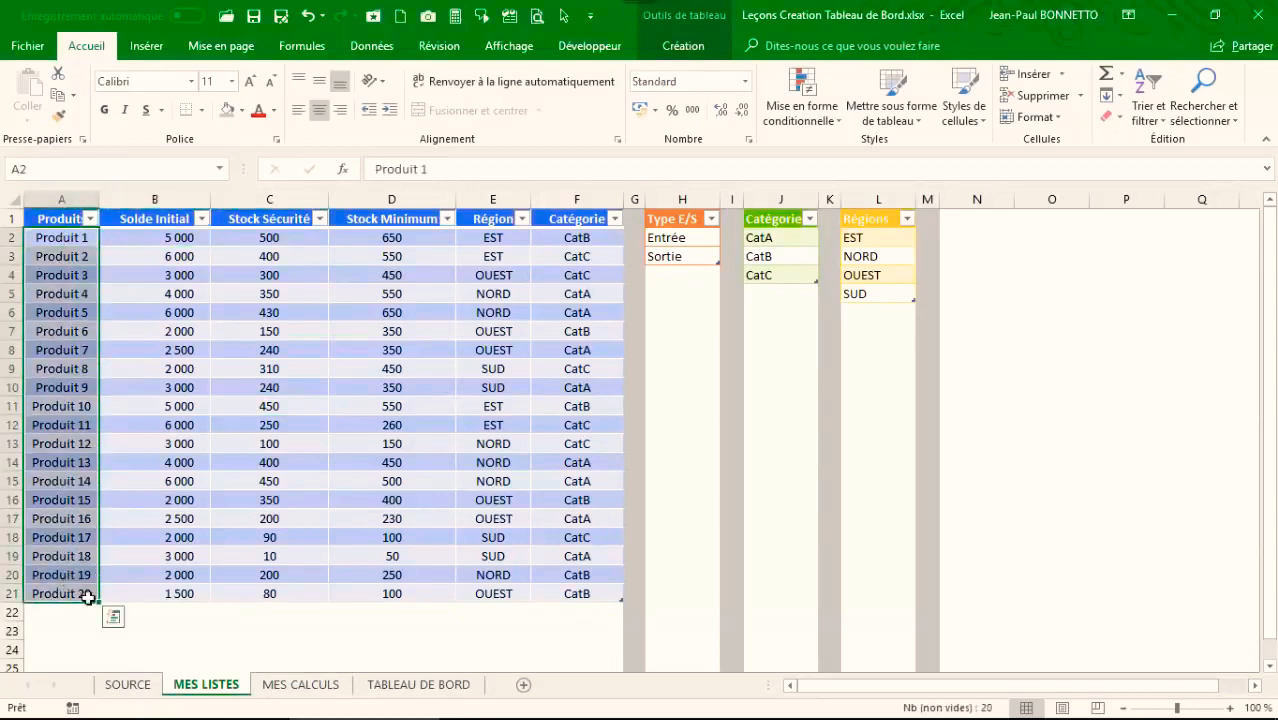
pyautogui.click(127, 685)
pyautogui.click(392, 688)
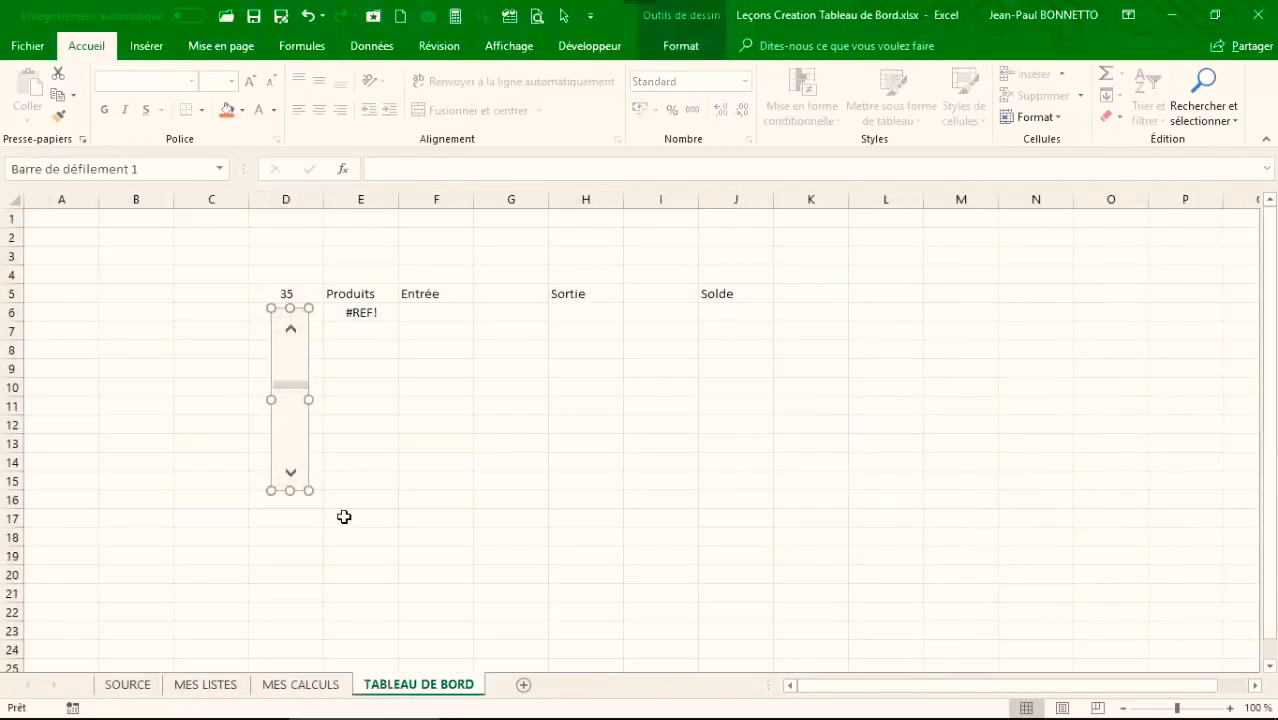
pyautogui.rightClick(292, 363)
pyautogui.click(345, 482)
pyautogui.click(480, 615)
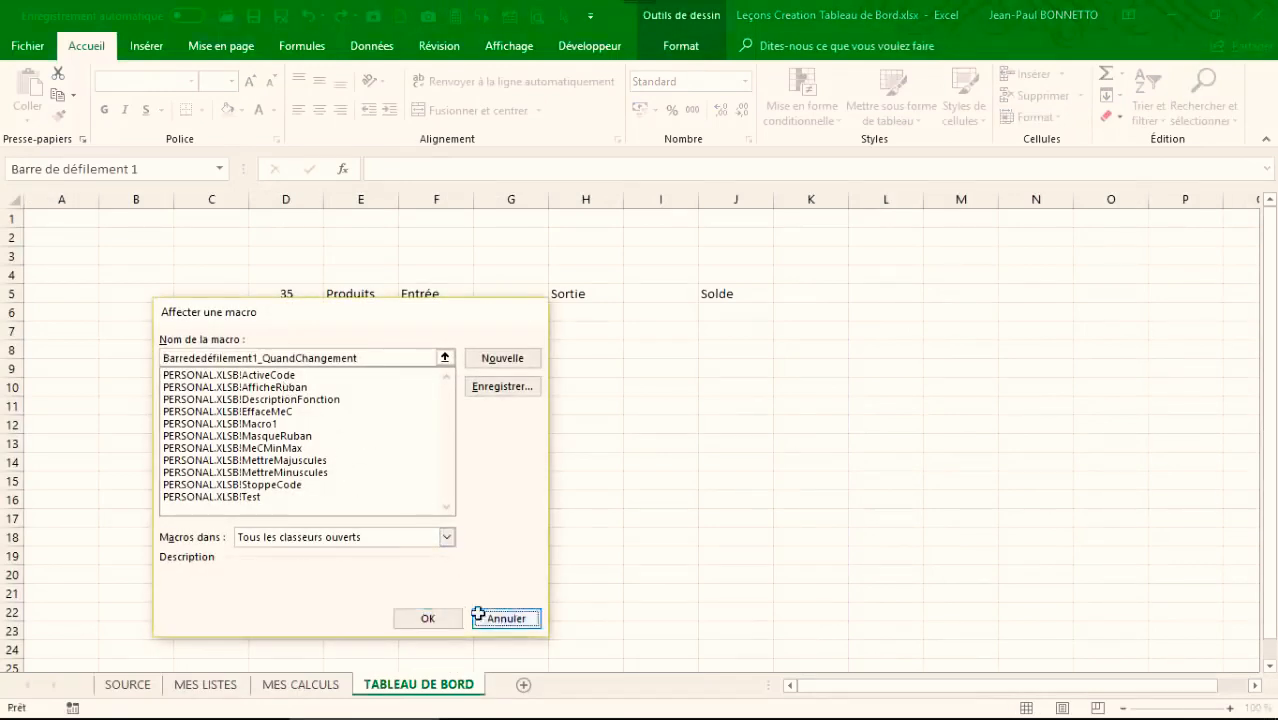
# Step: Limit the scroll bar linked to D5 to a minimum value of 1 and a maximum value of 20
pyautogui.rightClick(291, 412)
pyautogui.click(351, 559)
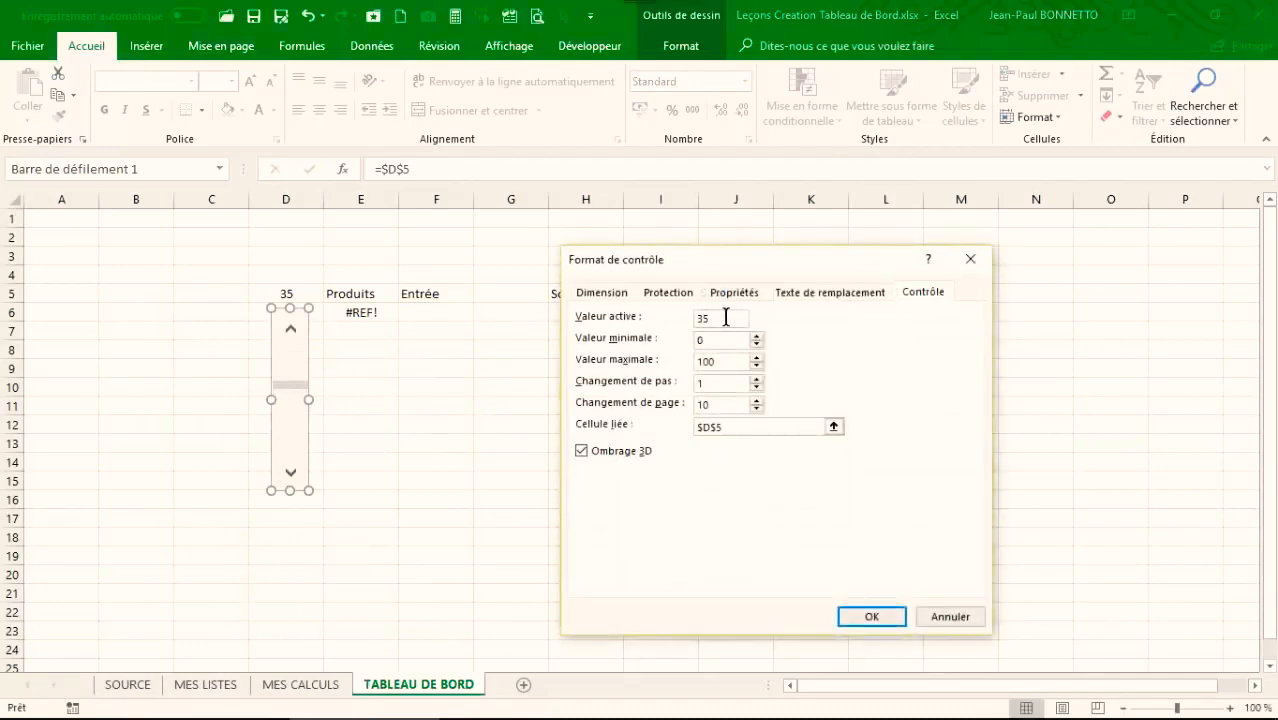
pyautogui.moveTo(726, 317); pyautogui.dragTo(657, 368)
pyautogui.write('1')
pyautogui.click(872, 617)
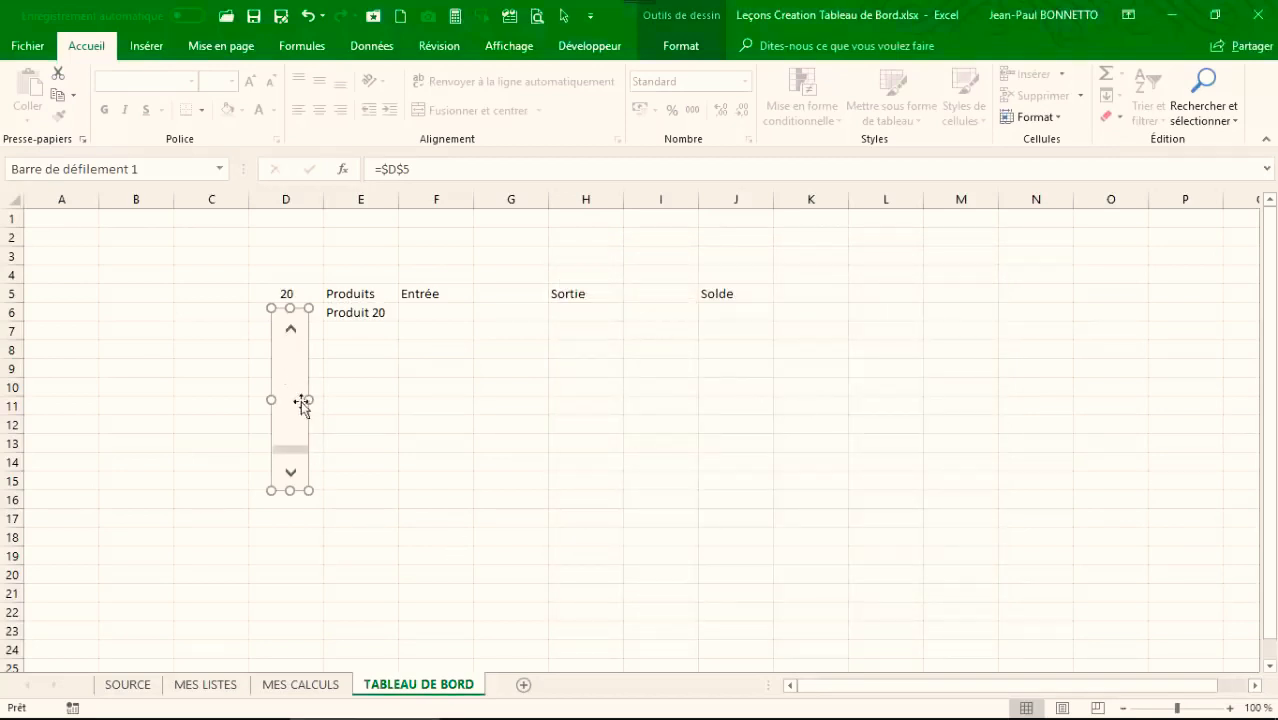
# Step: Test the scroll bar's new limits by stepping through the products in E6 in both directions
pyautogui.click(402, 418)
pyautogui.moveTo(285, 330); pyautogui.dragTo(285, 330)
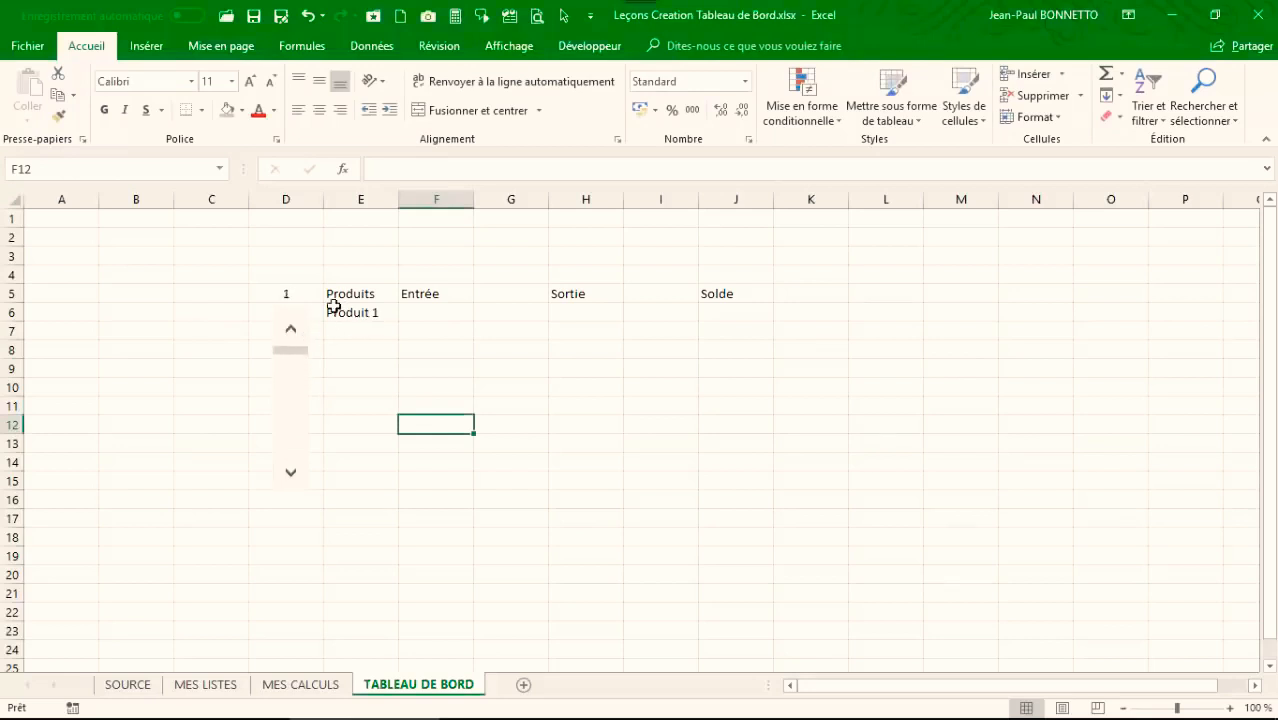
pyautogui.click(291, 473)
pyautogui.click(291, 473)
pyautogui.click(291, 474)
pyautogui.click(291, 475)
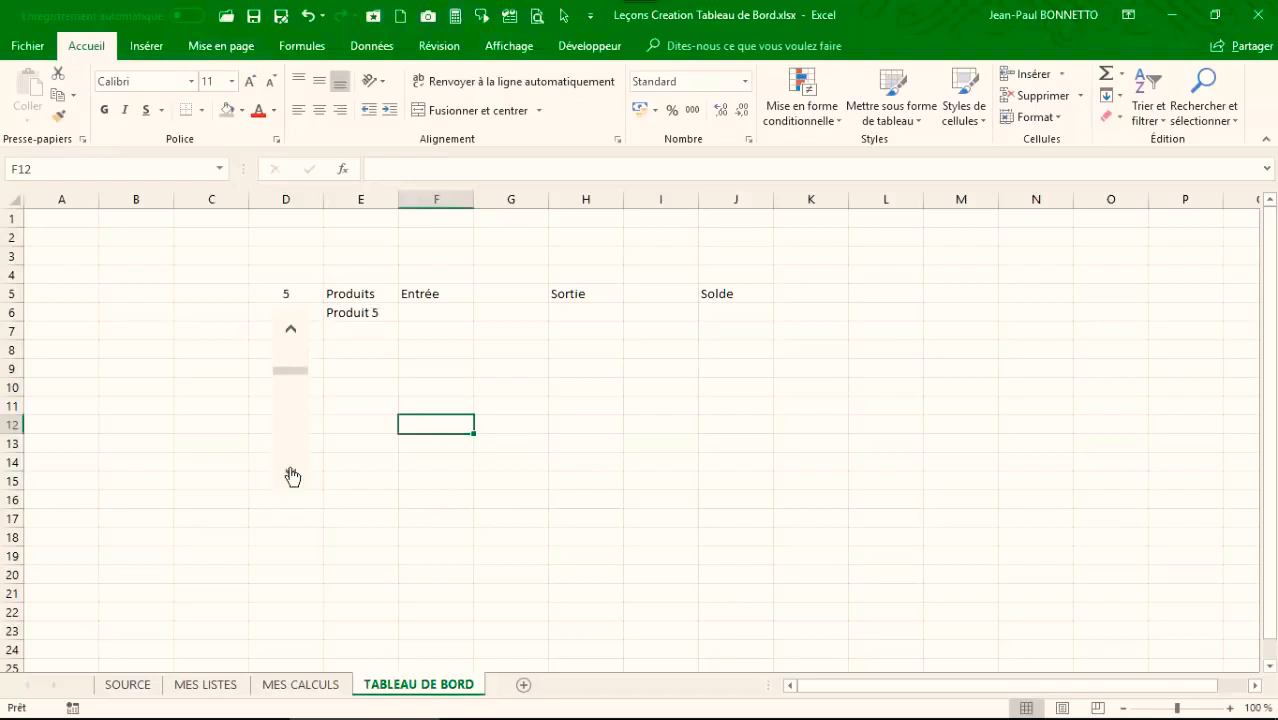
pyautogui.click(291, 474)
pyautogui.click(291, 474)
pyautogui.click(291, 474)
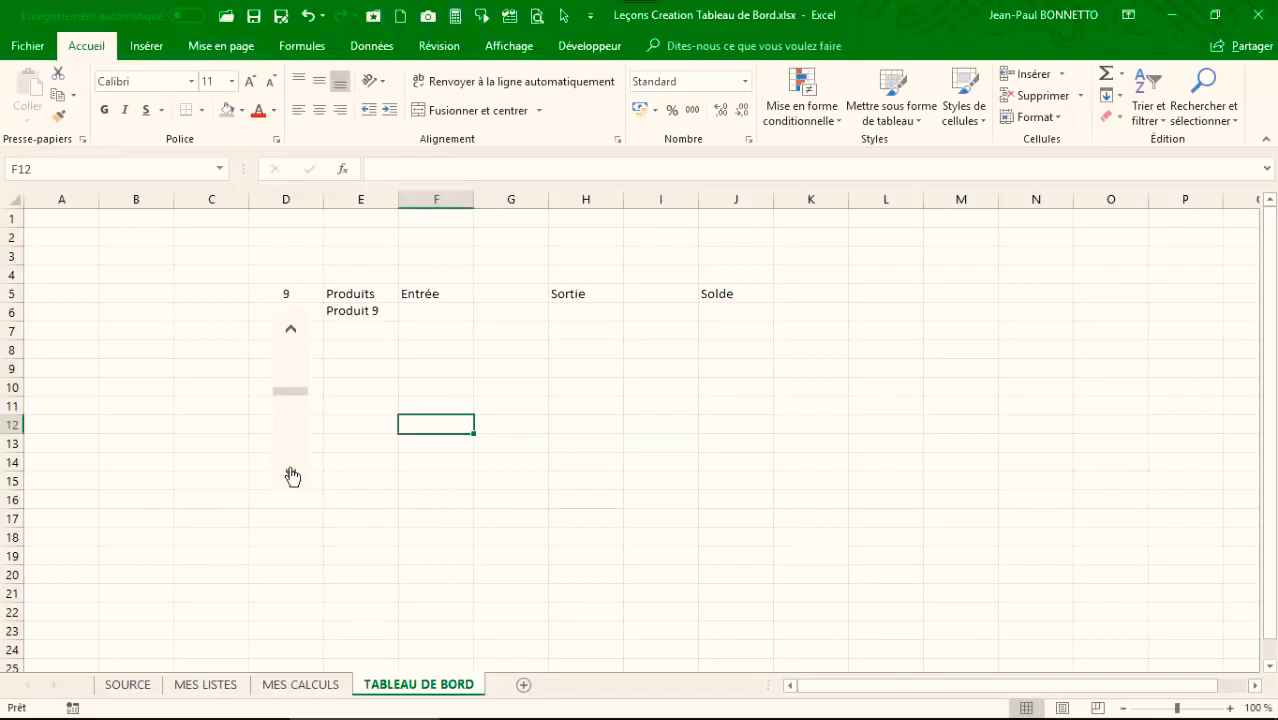
pyautogui.click(291, 474)
pyautogui.click(292, 475)
pyautogui.click(292, 475)
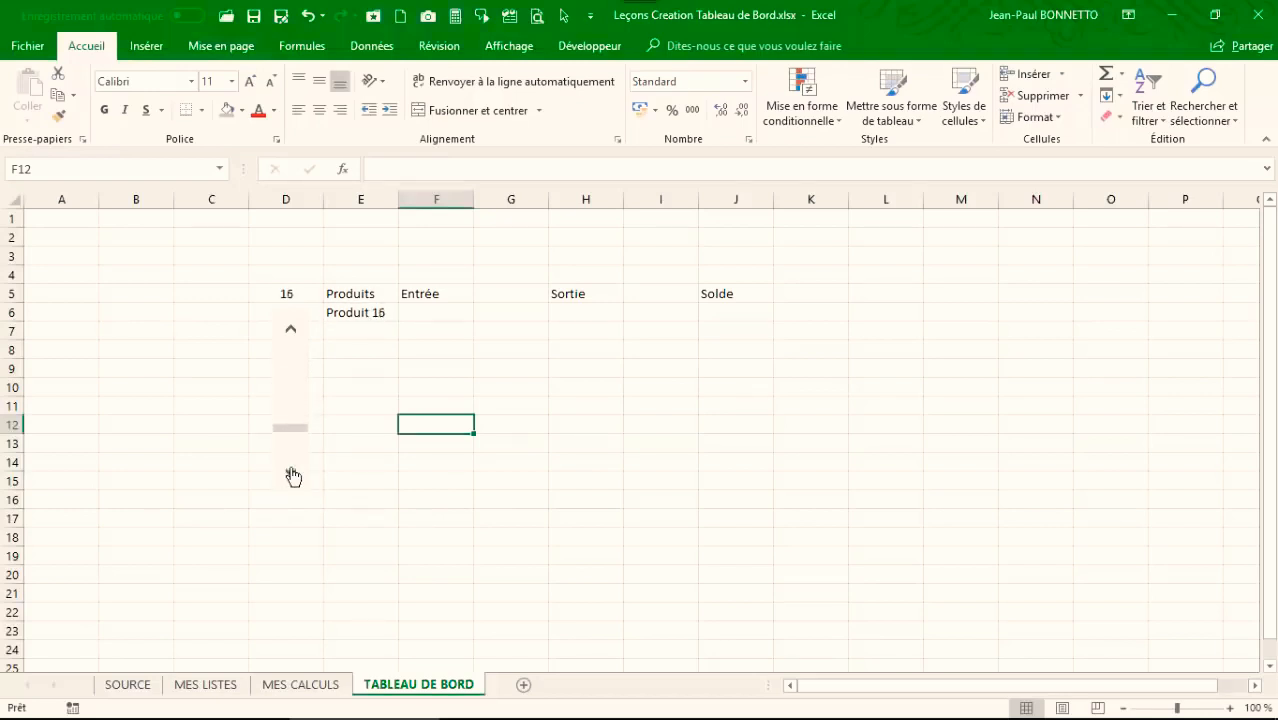
pyautogui.click(292, 475)
pyautogui.click(291, 332)
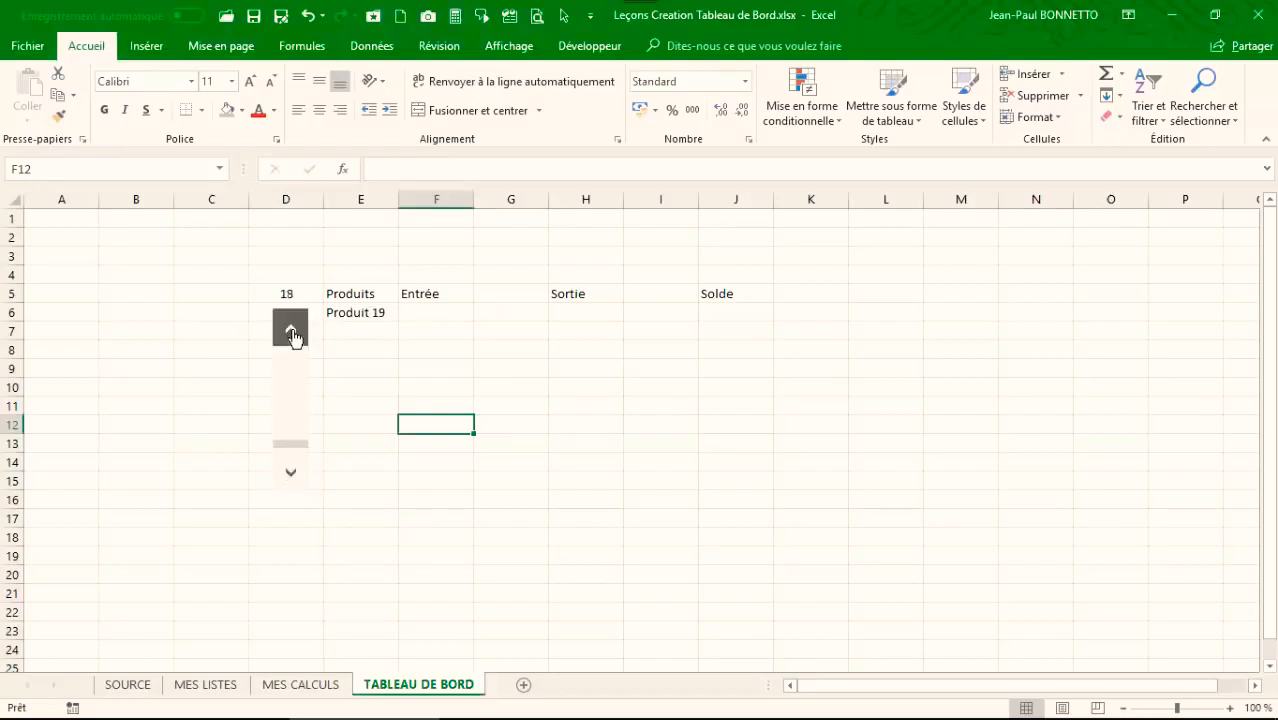
# Step: Copy the INDEX formula from E6 down through E15
pyautogui.click(362, 378)
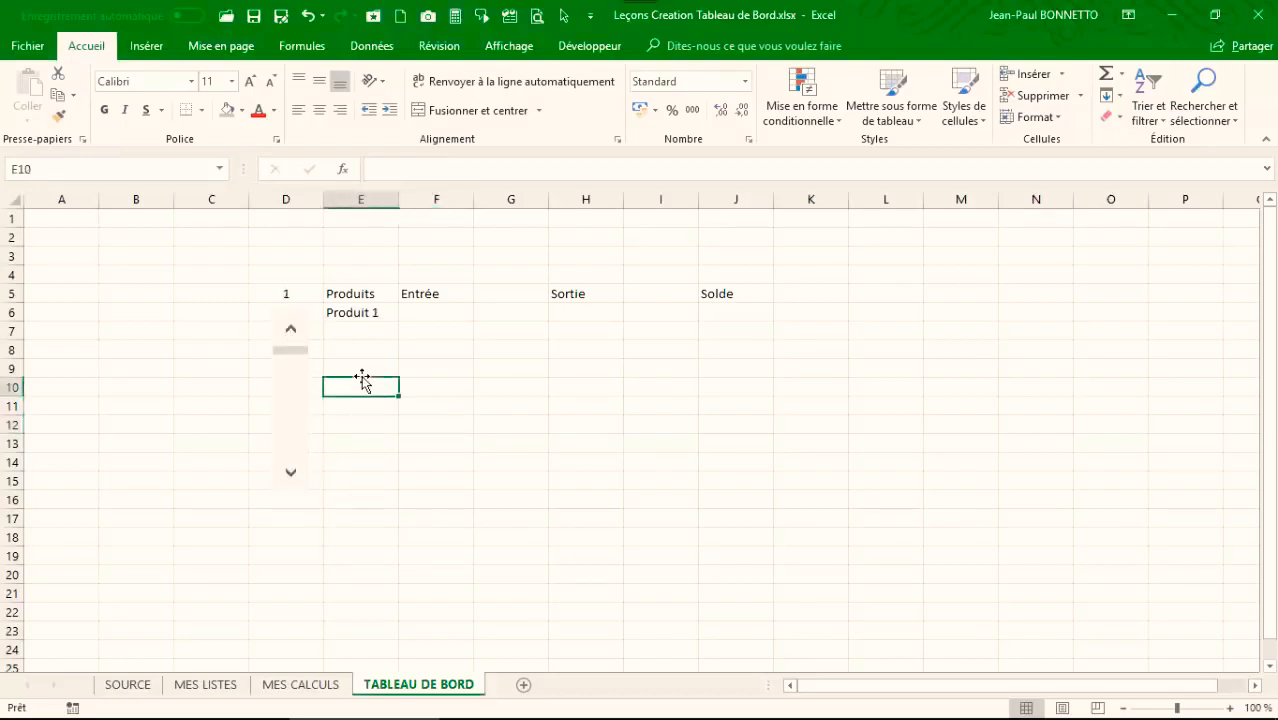
pyautogui.click(359, 310)
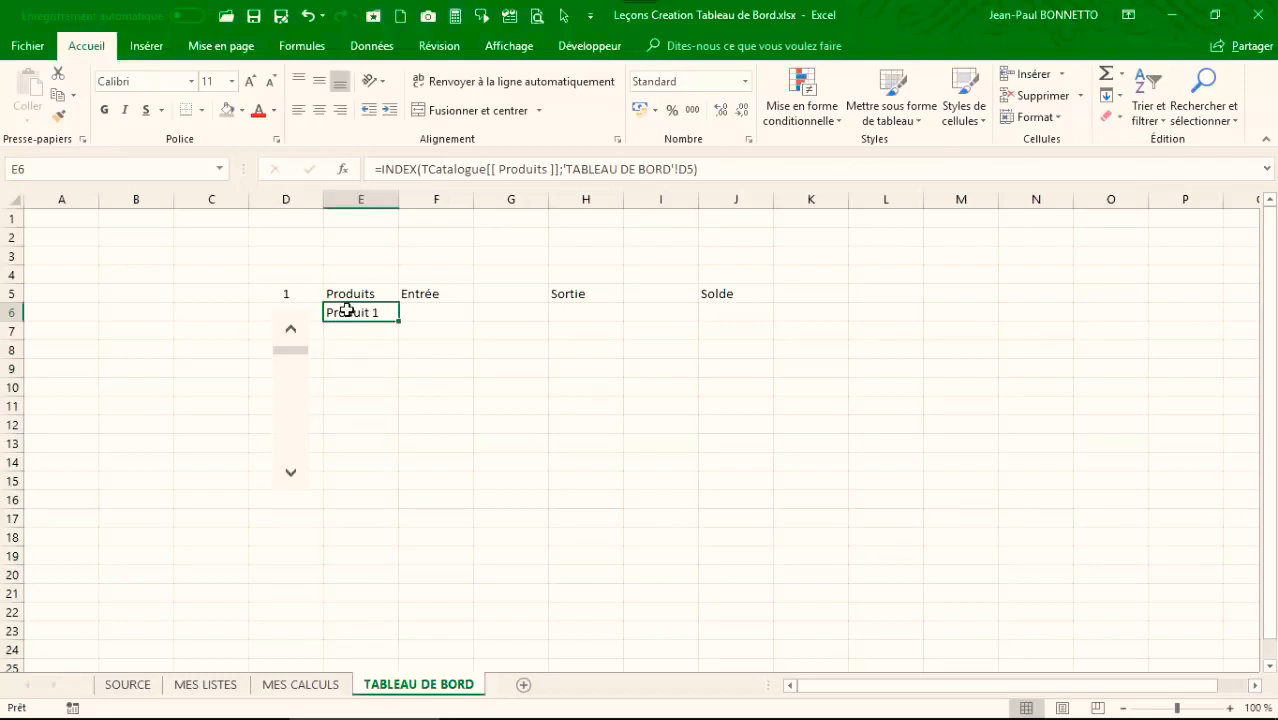
pyautogui.moveTo(401, 322); pyautogui.dragTo(411, 486)
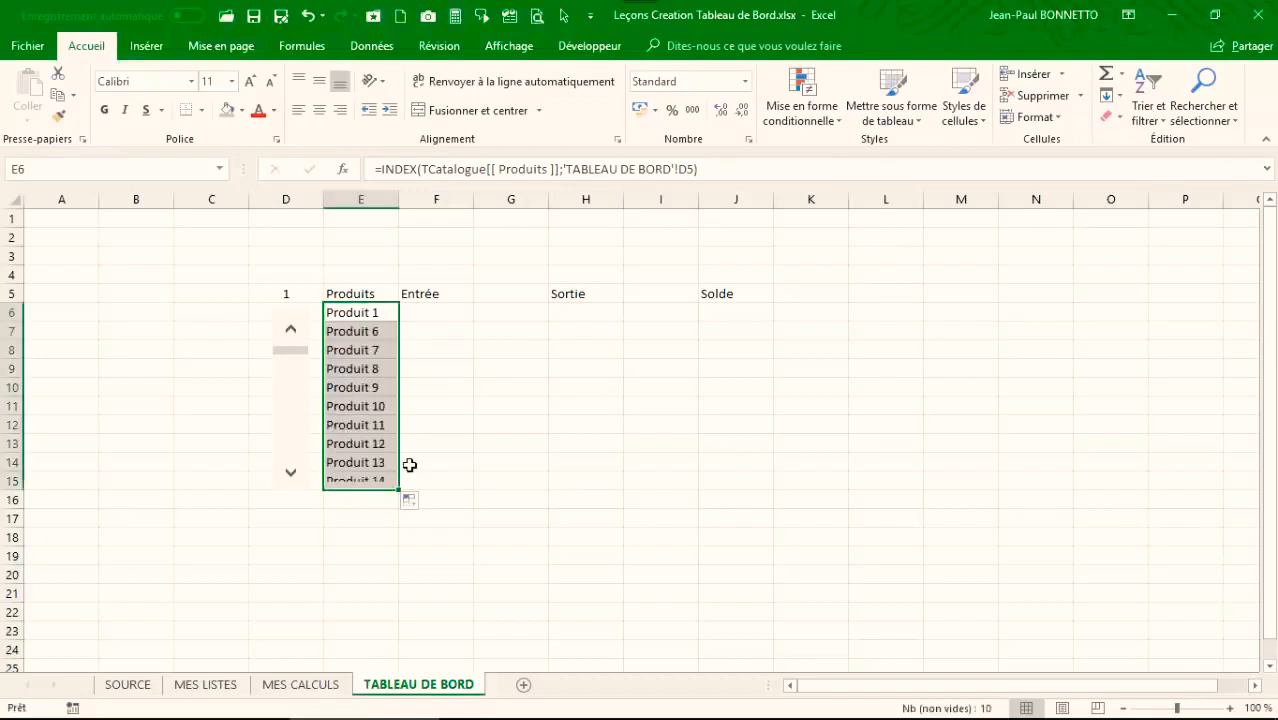
# Step: Inspect the INDEX formulas in E6 to E15 to compare the row reference each cell uses
pyautogui.click(354, 316)
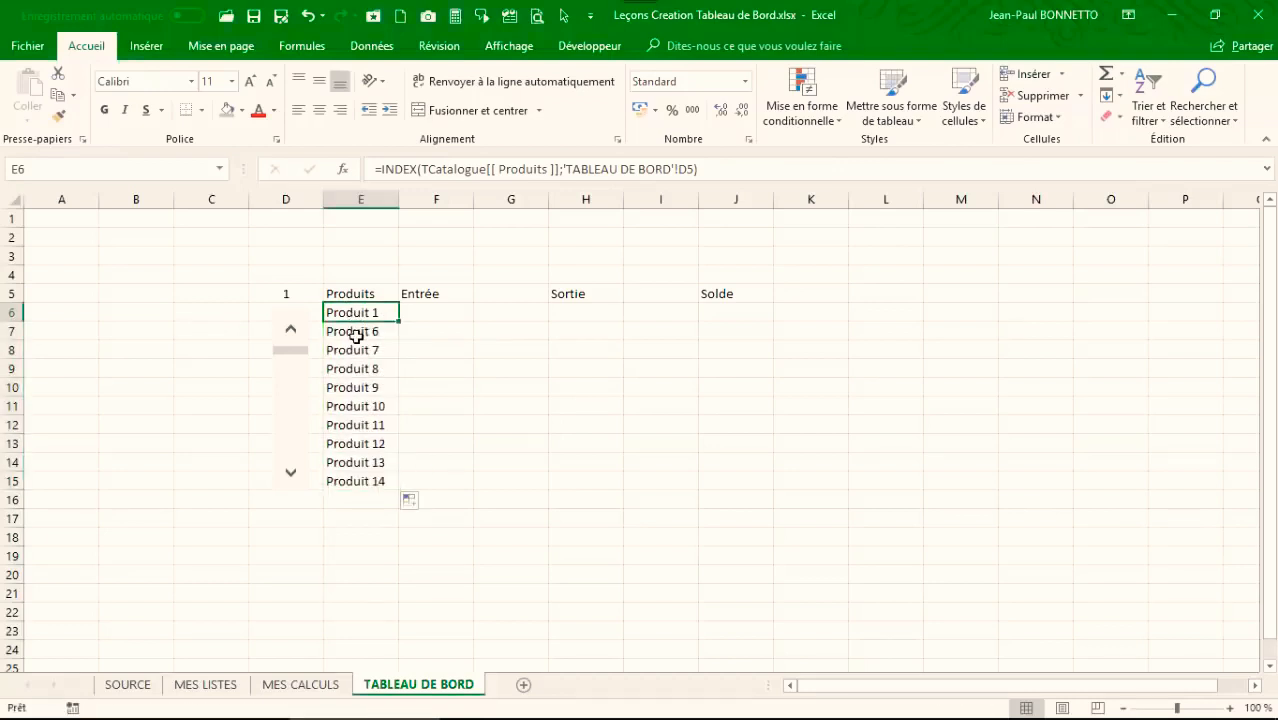
pyautogui.click(356, 334)
pyautogui.click(360, 351)
pyautogui.click(363, 369)
pyautogui.click(366, 388)
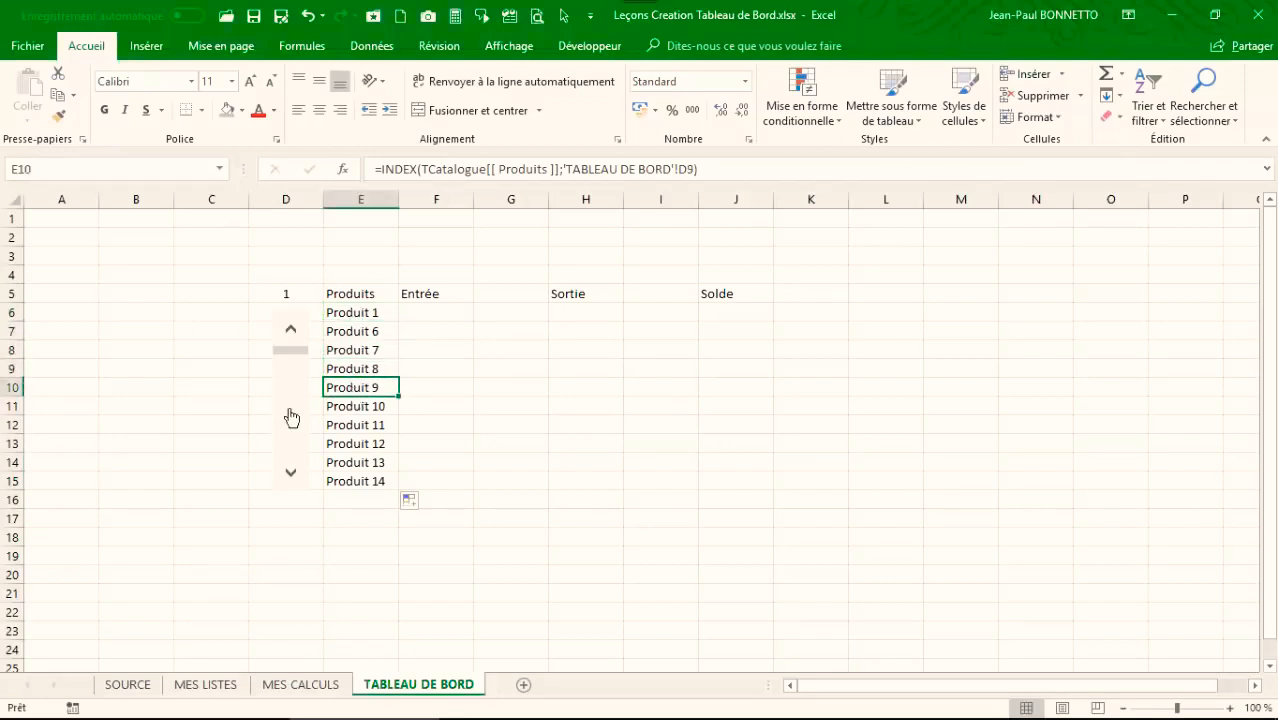
pyautogui.moveTo(358, 406); pyautogui.dragTo(364, 490)
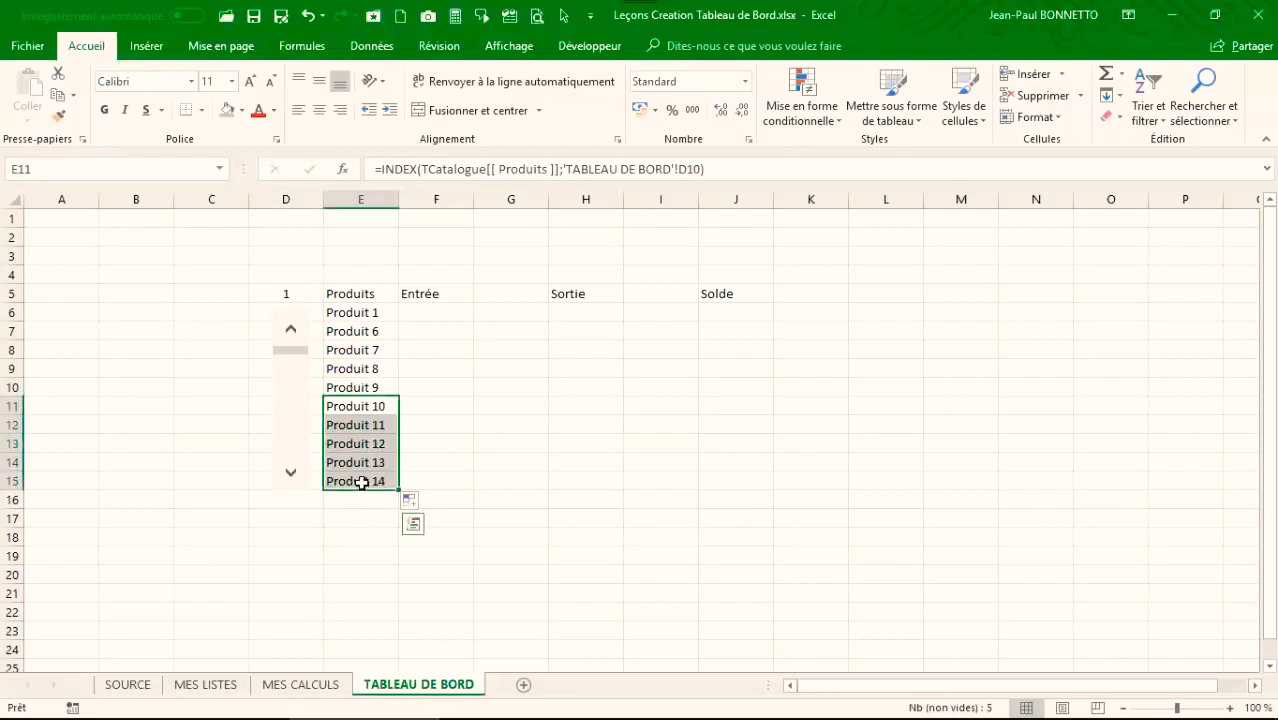
# Step: Clear the INDEX formulas from E11 to E15, keeping the product list only in E6 to E10
pyautogui.press('Delete')
pyautogui.click(340, 331)
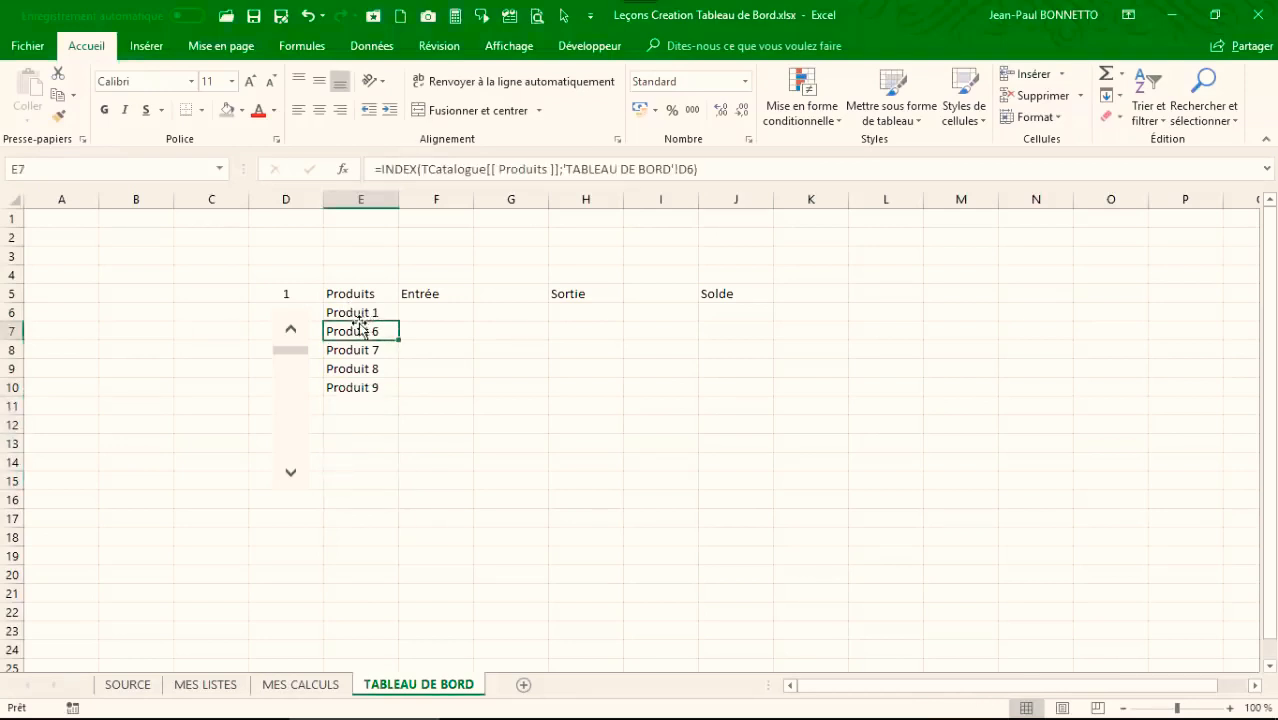
pyautogui.press('Up')
# Step: Test the scroll bar by stepping forward through the products to see which cells of the list respond
pyautogui.click(290, 472)
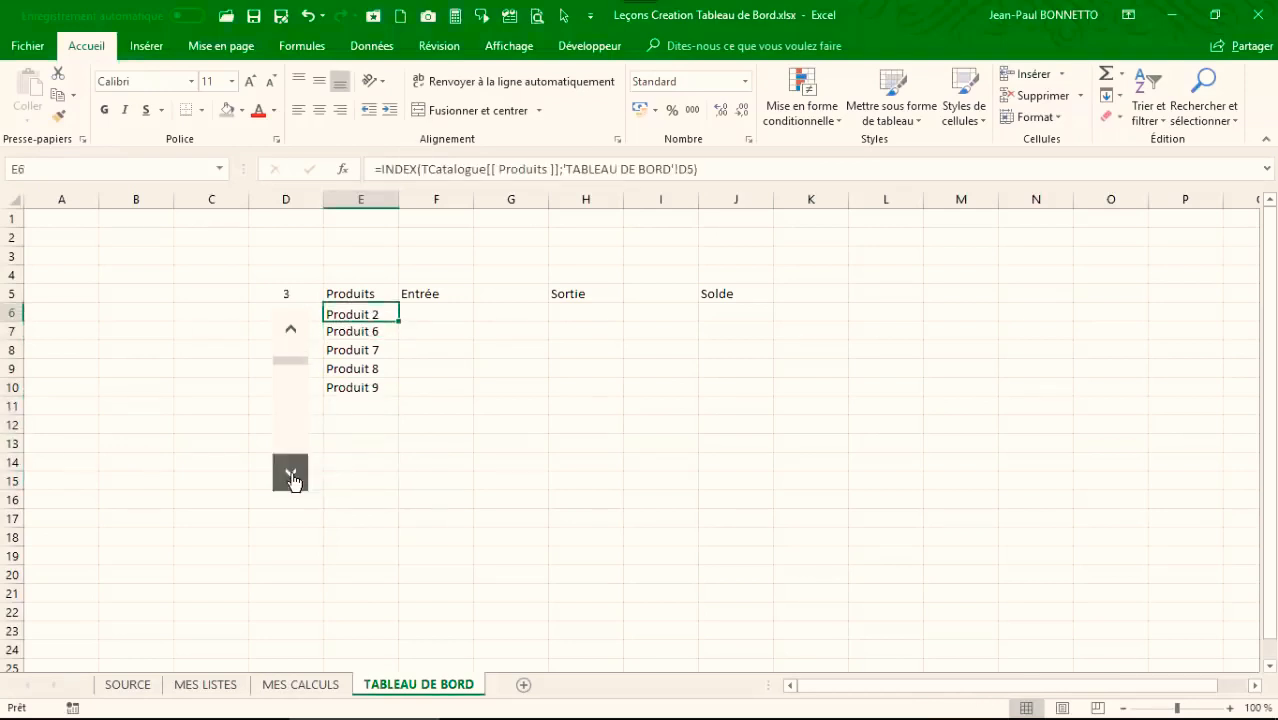
pyautogui.click(290, 472)
pyautogui.click(290, 472)
pyautogui.click(290, 472)
pyautogui.click(290, 472)
pyautogui.click(290, 472)
pyautogui.click(290, 472)
pyautogui.click(290, 472)
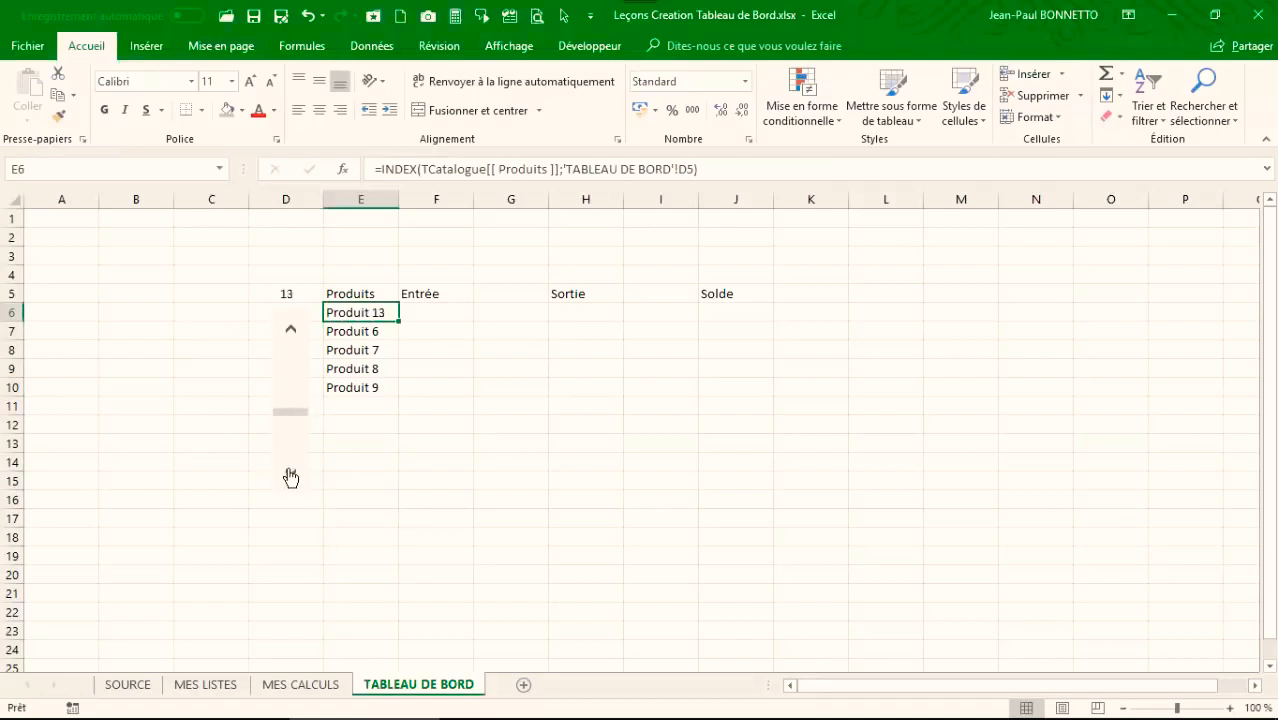
pyautogui.click(290, 472)
pyautogui.click(290, 472)
# Step: Examine the INDEX formulas in E6 to E10 to compare the row reference each one uses
pyautogui.click(362, 353)
pyautogui.click(362, 381)
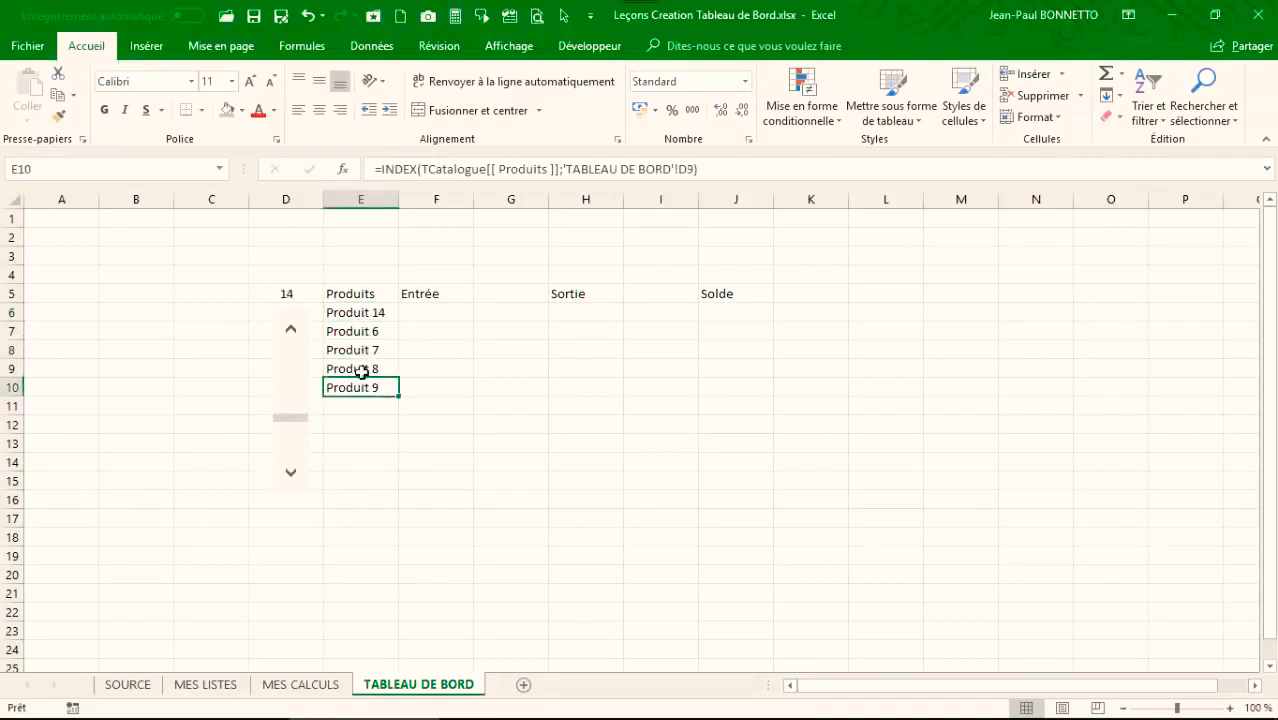
pyautogui.click(360, 328)
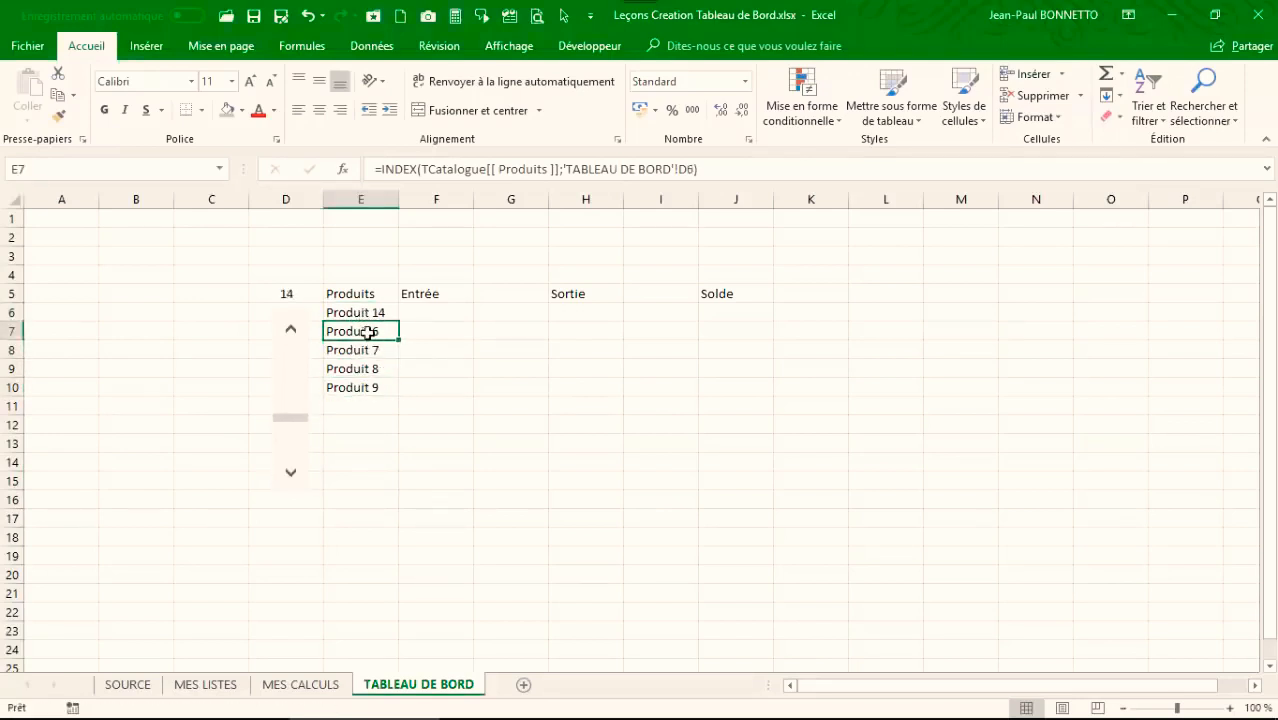
pyautogui.click(371, 314)
pyautogui.click(353, 335)
pyautogui.click(354, 350)
pyautogui.click(357, 314)
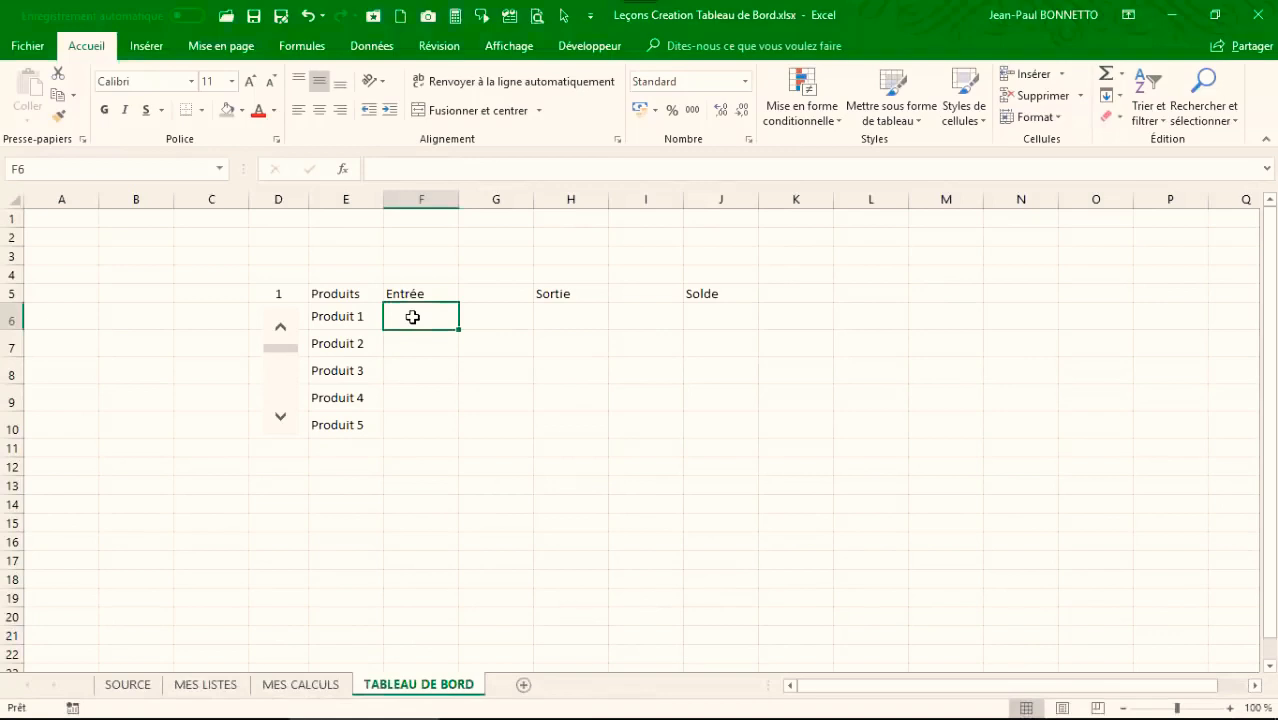
# Step: Test the scroll bar in both directions on the five-product list and examine the INDEX formulas in E6 to E10
pyautogui.click(337, 318)
pyautogui.click(314, 342)
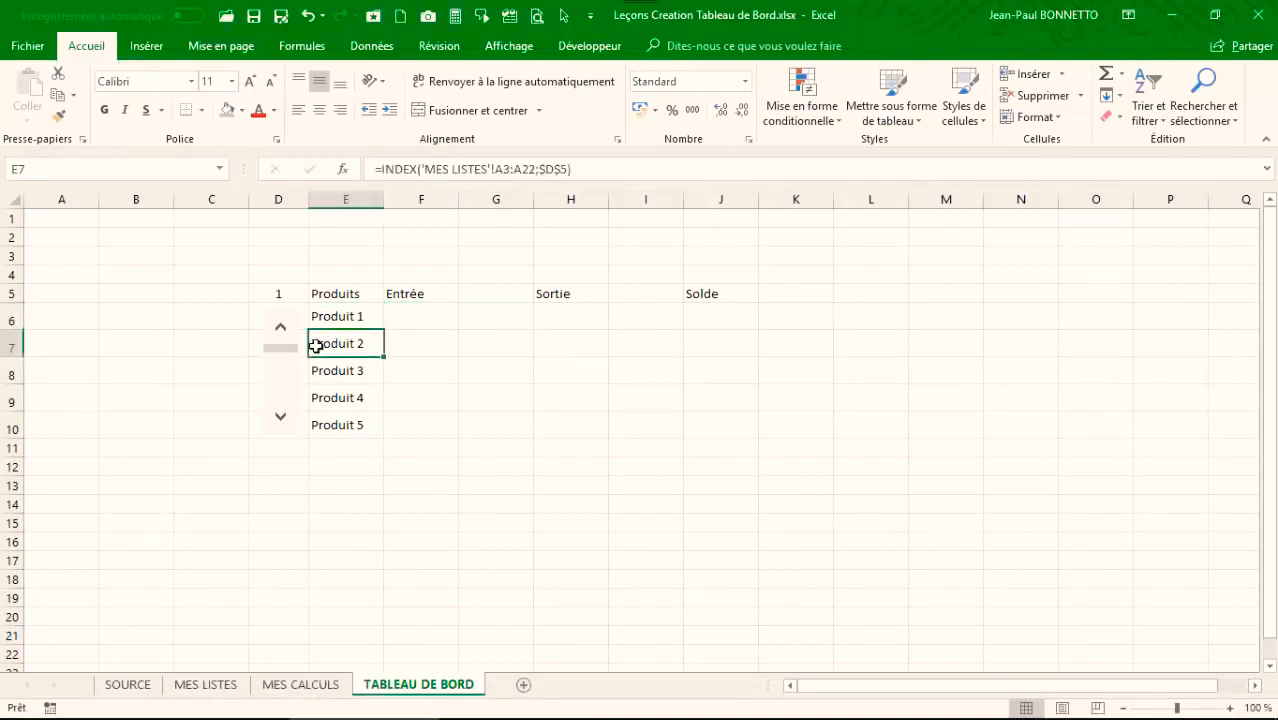
pyautogui.click(281, 417)
pyautogui.click(281, 417)
pyautogui.moveTo(281, 417); pyautogui.dragTo(281, 417)
pyautogui.moveTo(281, 327); pyautogui.dragTo(281, 327)
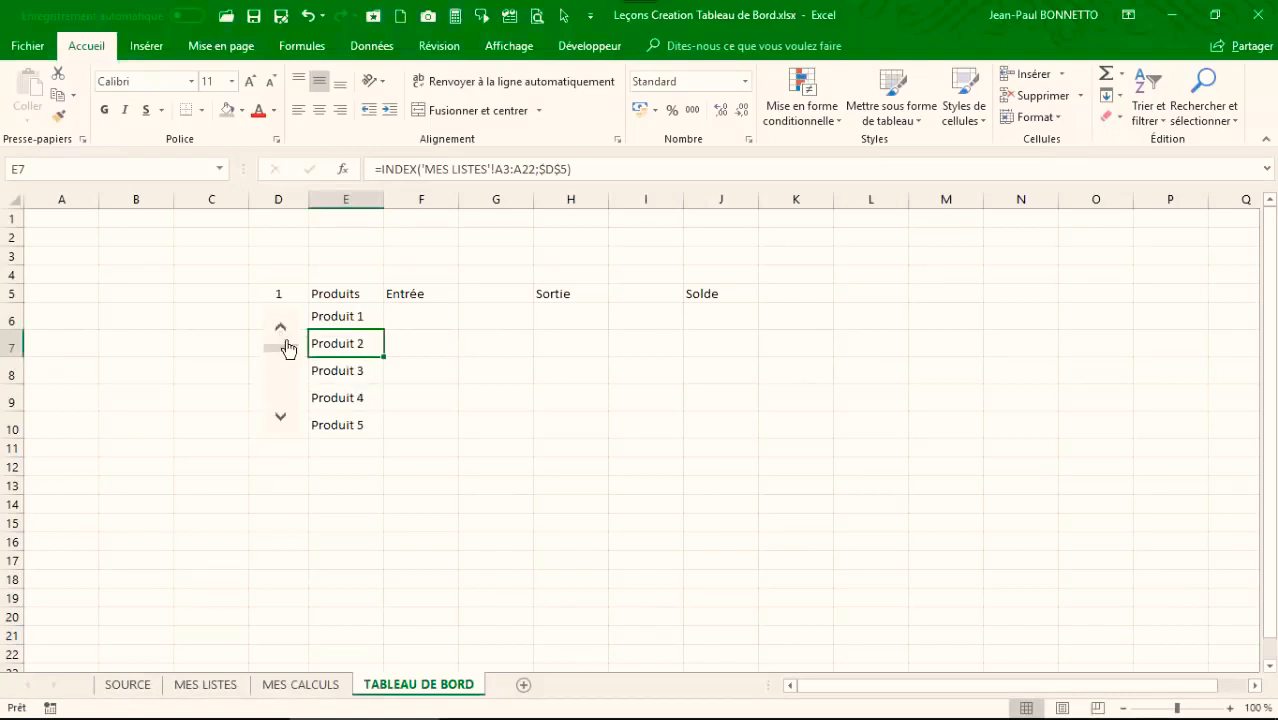
pyautogui.click(343, 292)
pyautogui.click(348, 319)
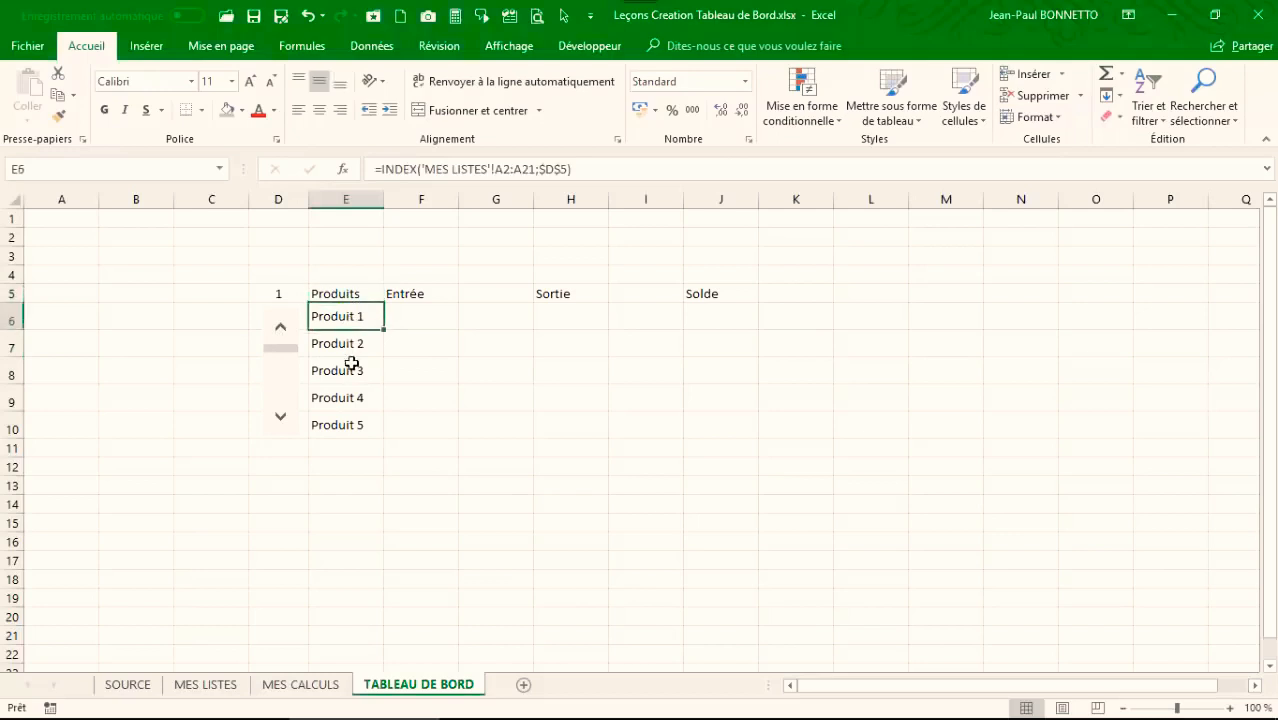
pyautogui.click(352, 432)
pyautogui.click(346, 319)
# Step: Enter a pivot data formula in F6 that retrieves Produit 1's Entrée quantity from Rapport E/S on the MES CALCULS sheet
pyautogui.click(431, 315)
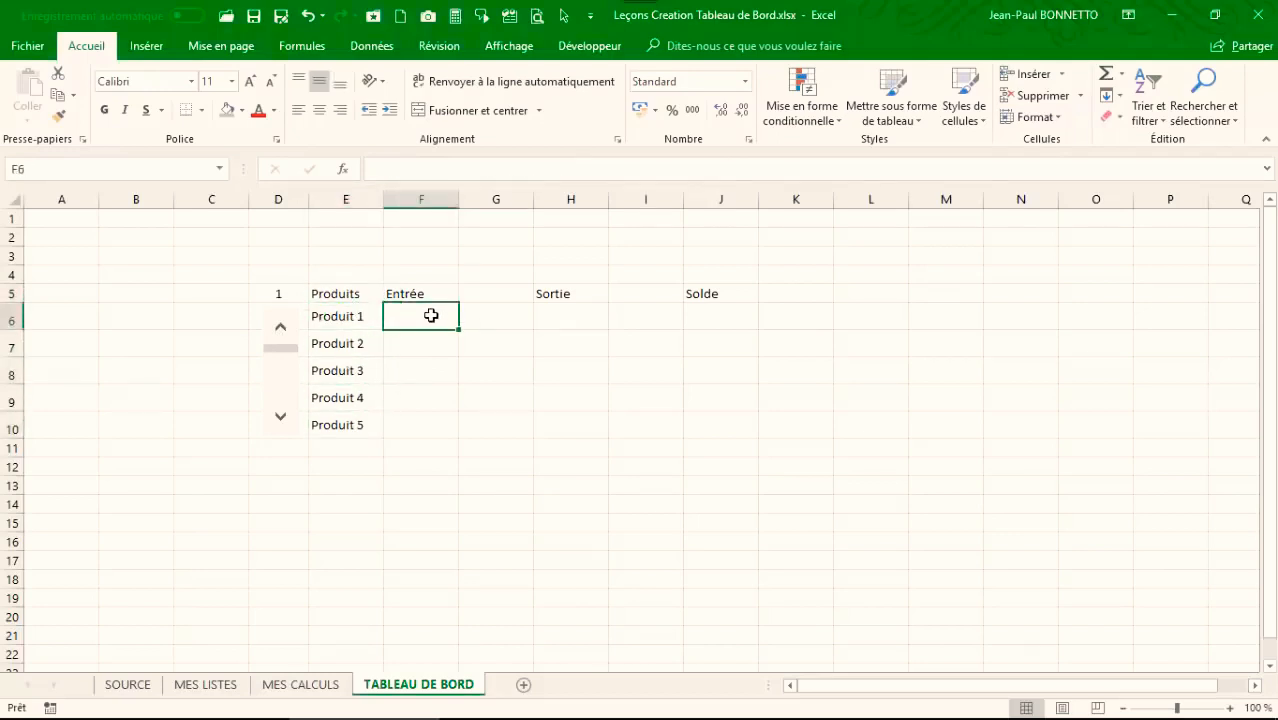
pyautogui.write('=')
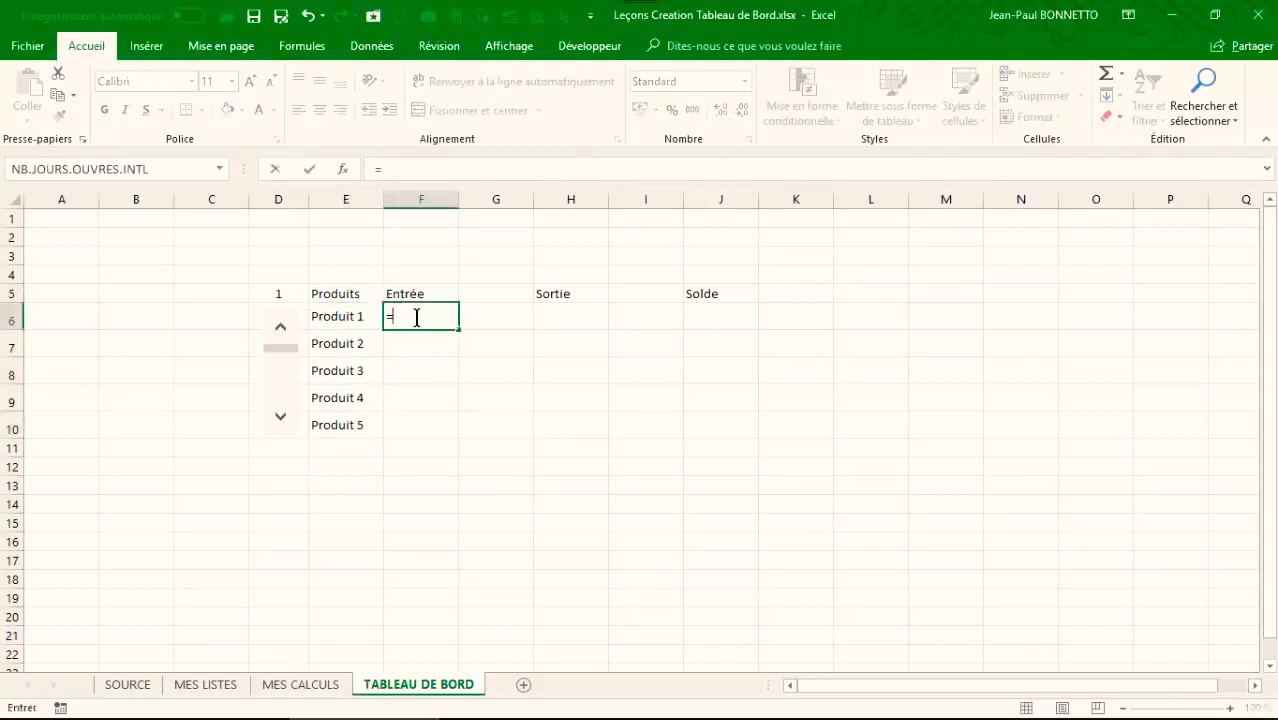
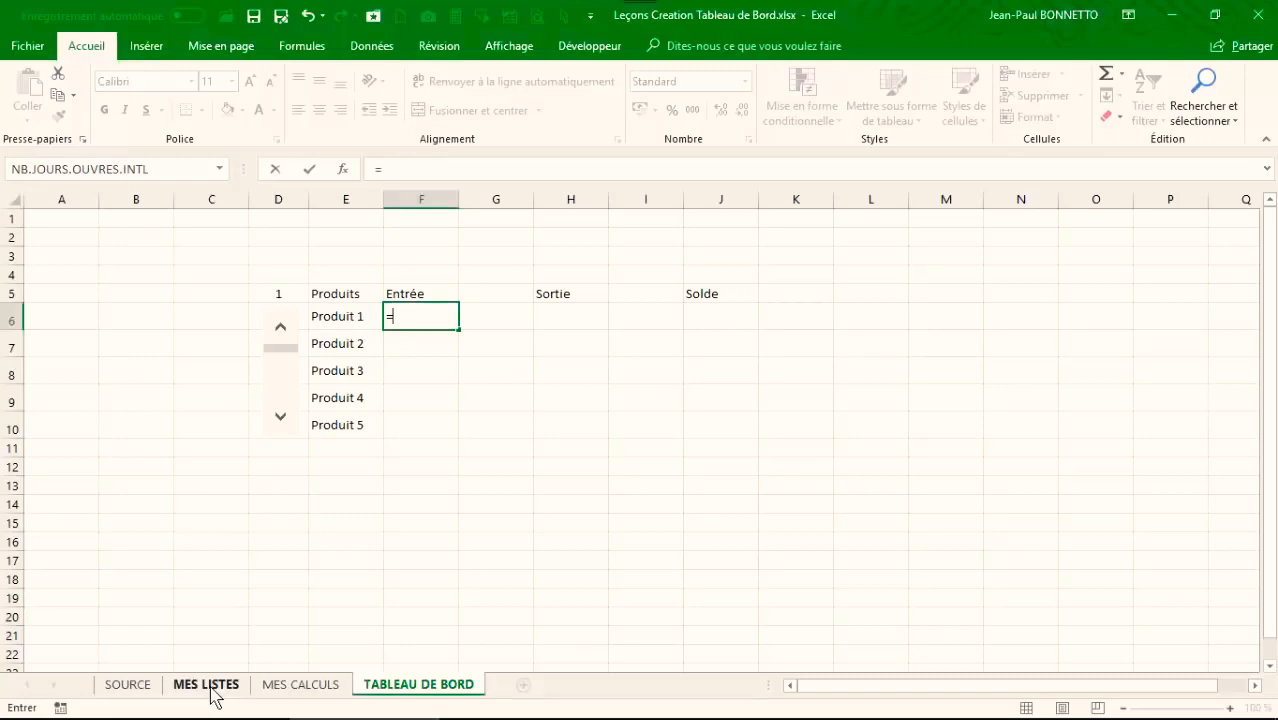
pyautogui.click(285, 685)
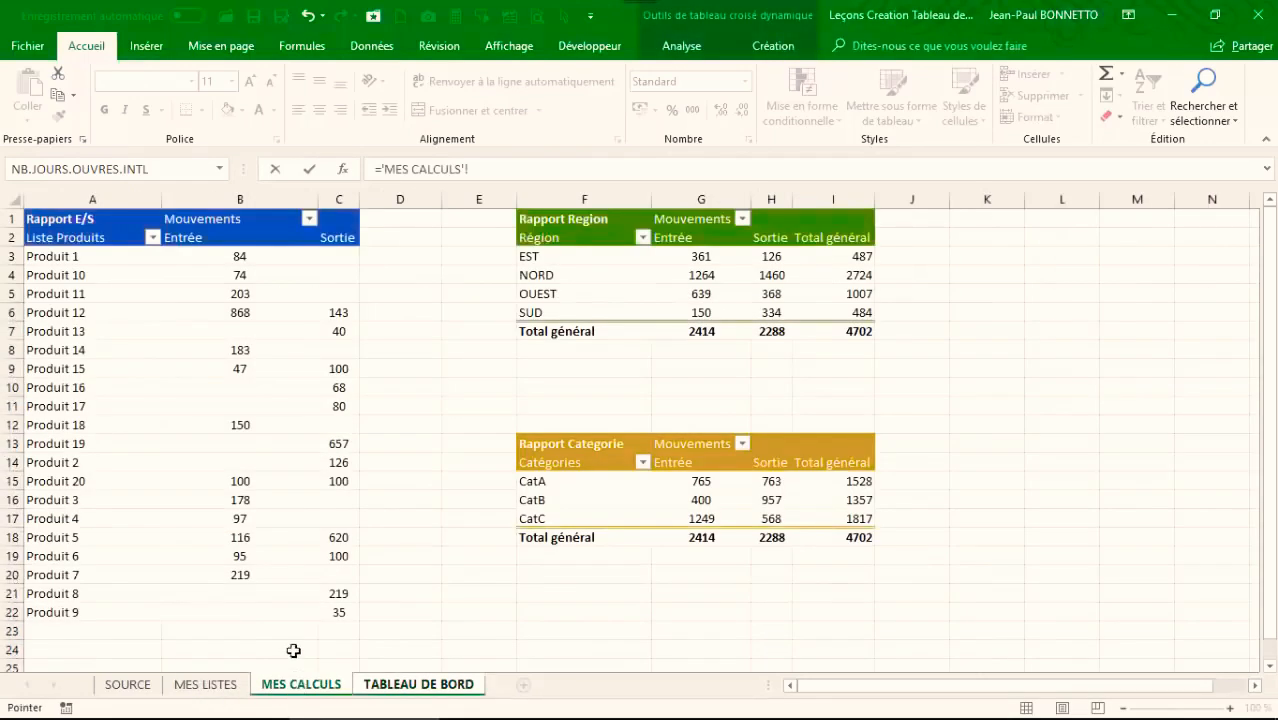
pyautogui.click(214, 256)
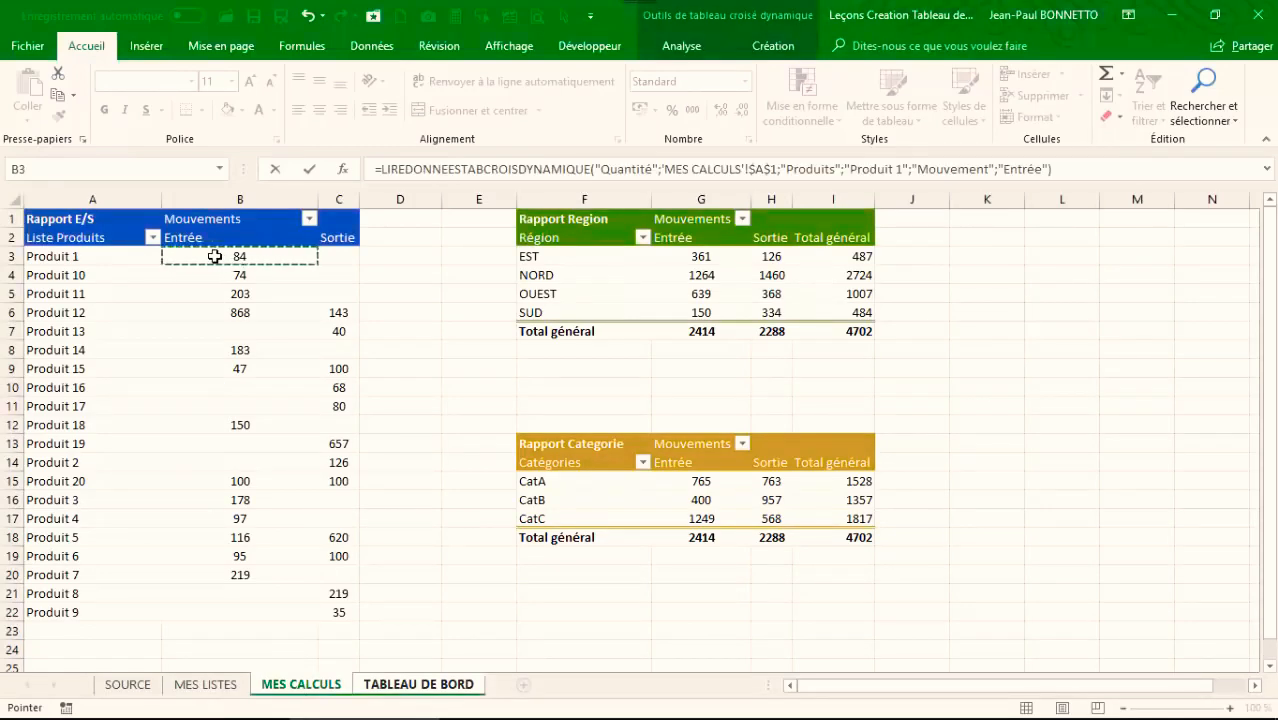
pyautogui.press('Return')
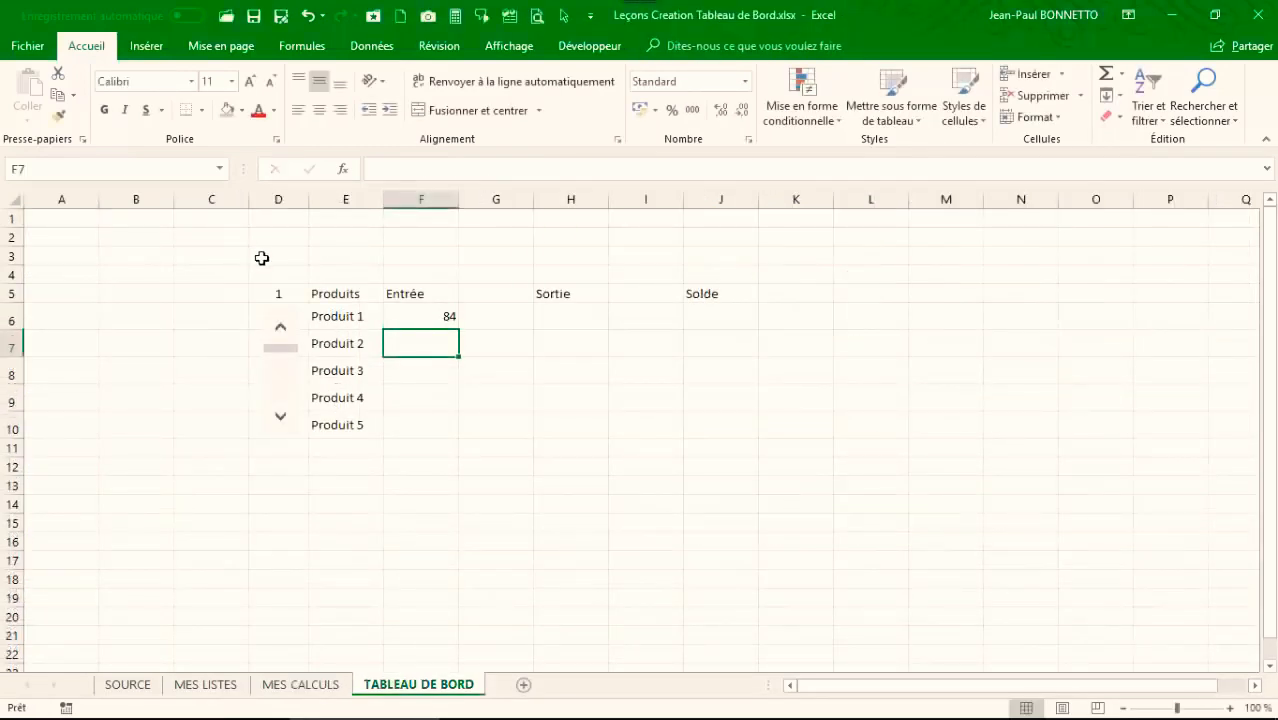
# Step: Copy the pivot data formula from F6 down through F10 and check the filled cells
pyautogui.click(410, 315)
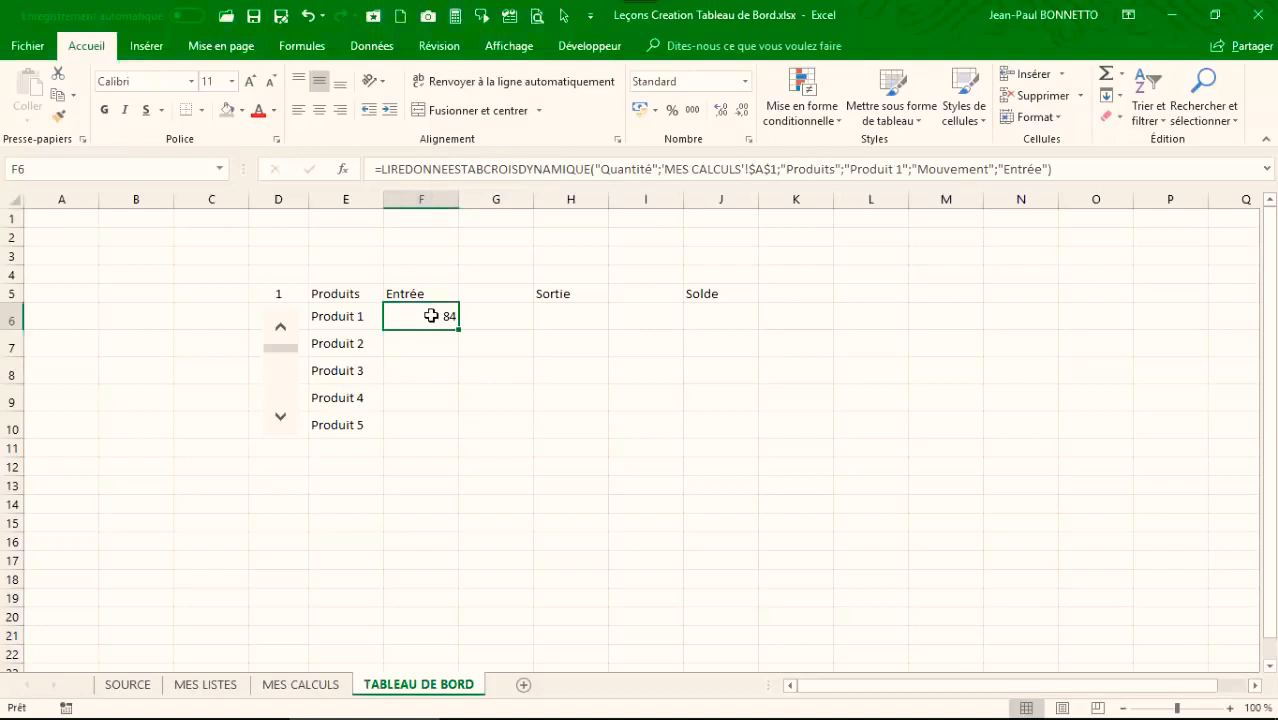
pyautogui.click(432, 345)
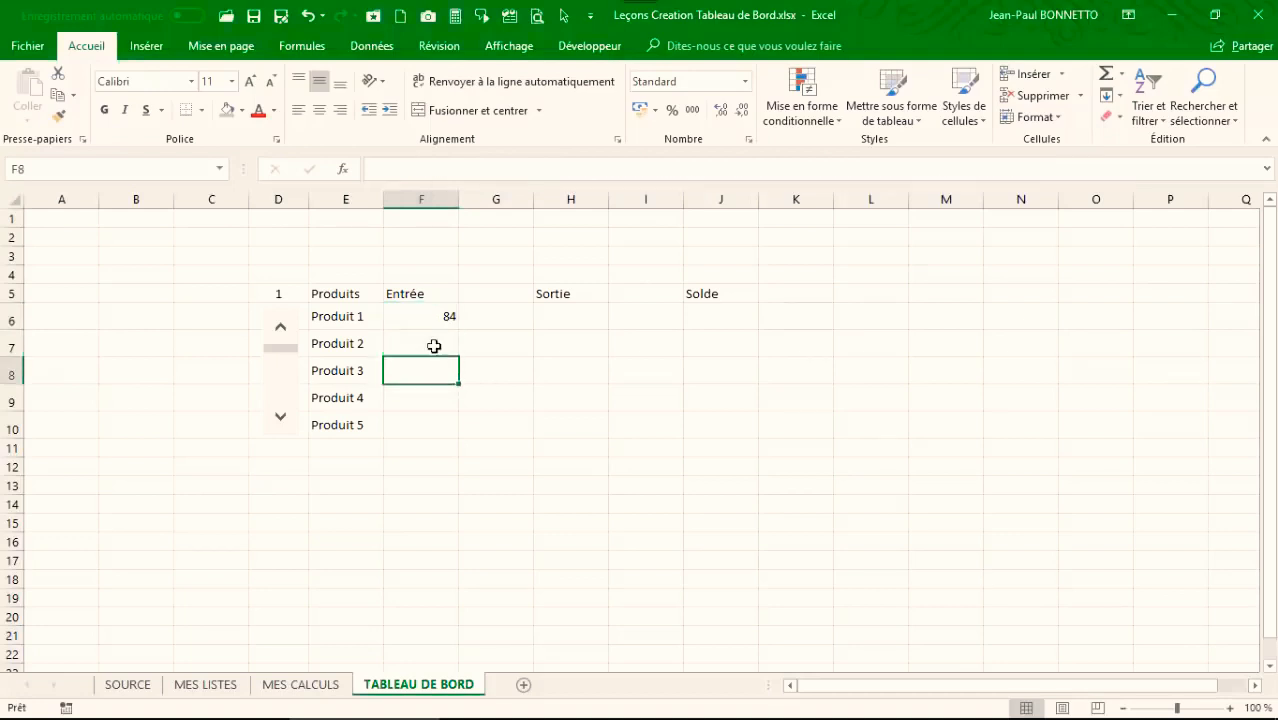
pyautogui.click(442, 320)
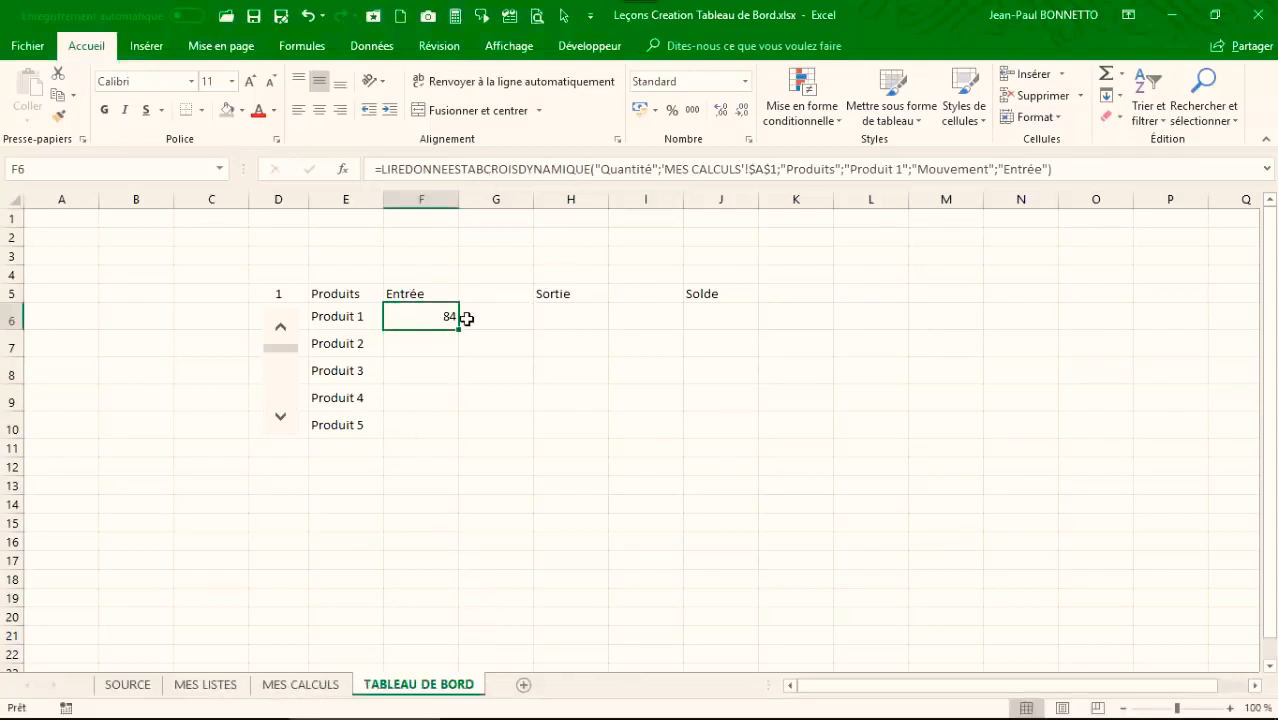
pyautogui.moveTo(458, 332); pyautogui.dragTo(456, 432)
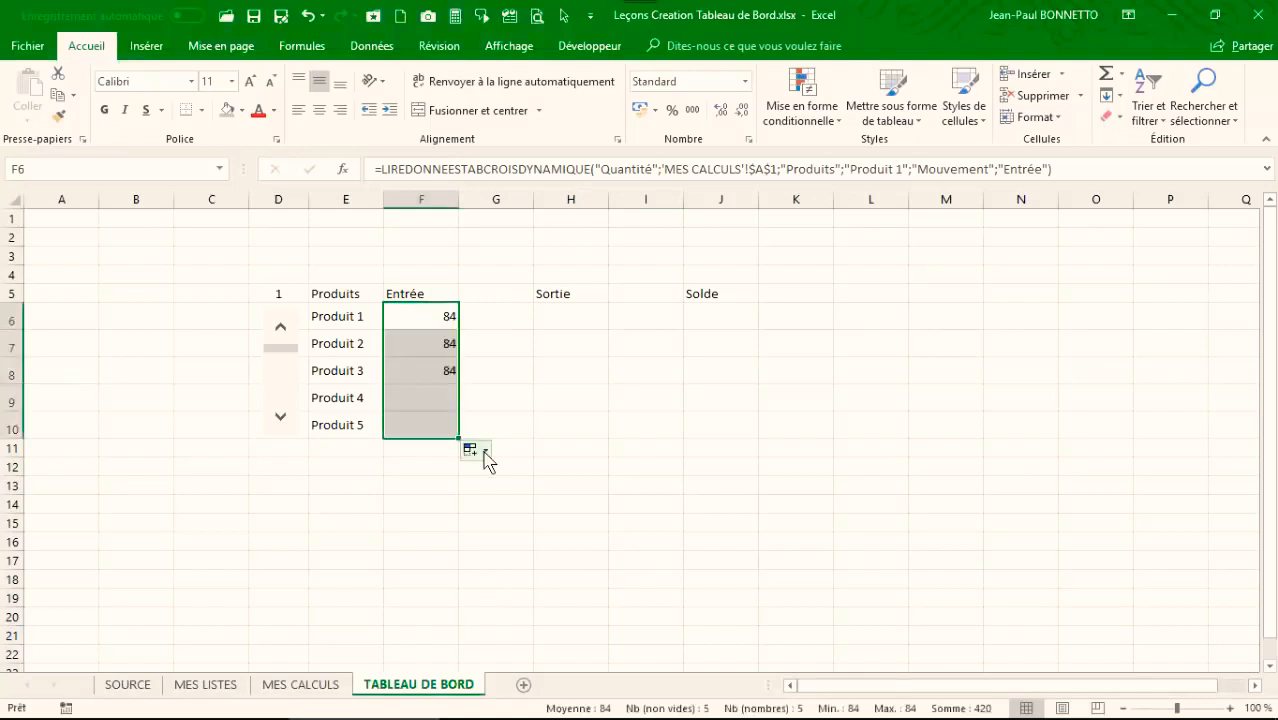
pyautogui.click(443, 316)
pyautogui.click(446, 345)
pyautogui.click(444, 442)
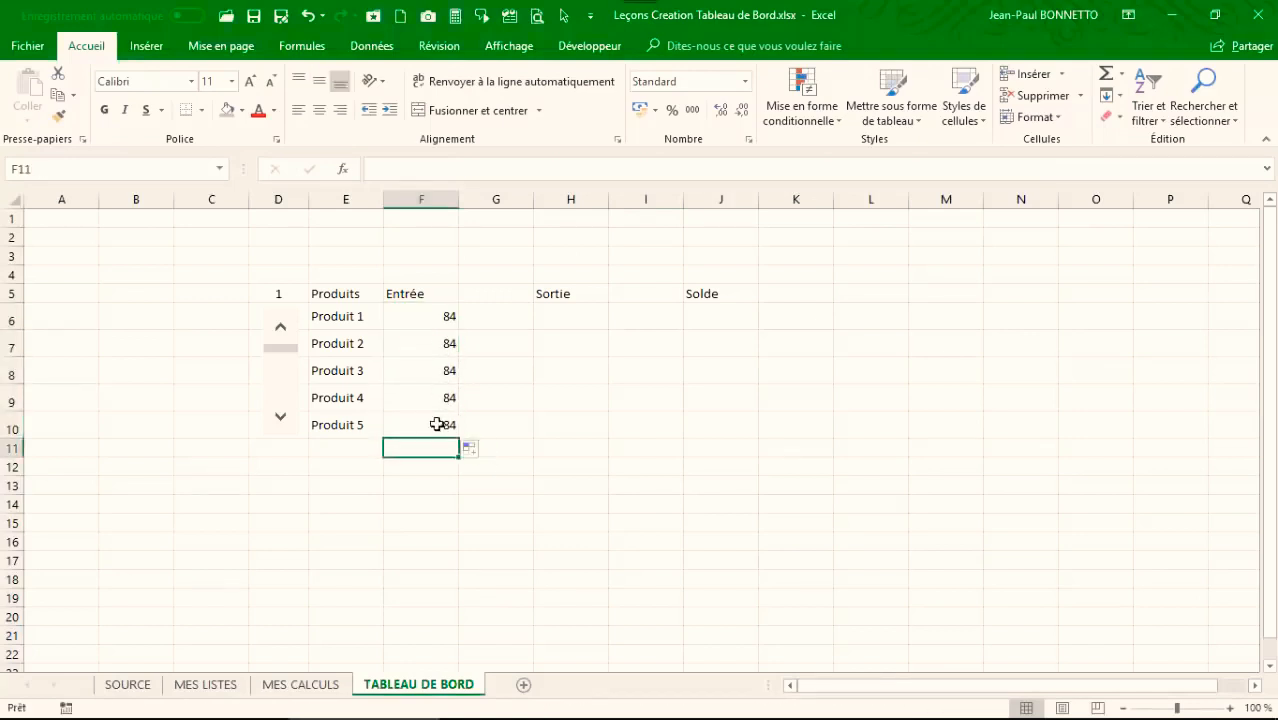
# Step: Examine the LIREDONNEESTABCROISDYNAMIQUE function arguments of F6 and F7 to compare their Élément1 values
pyautogui.click(430, 312)
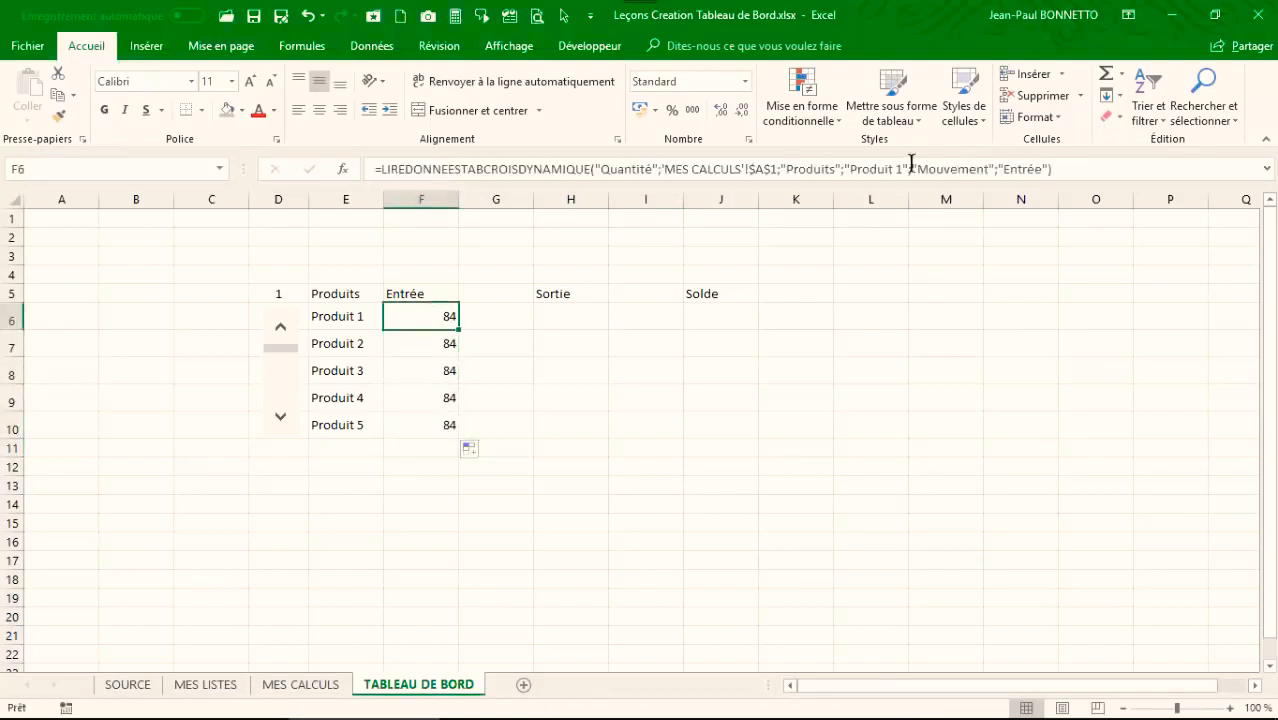
pyautogui.click(343, 169)
pyautogui.moveTo(842, 305); pyautogui.dragTo(873, 341)
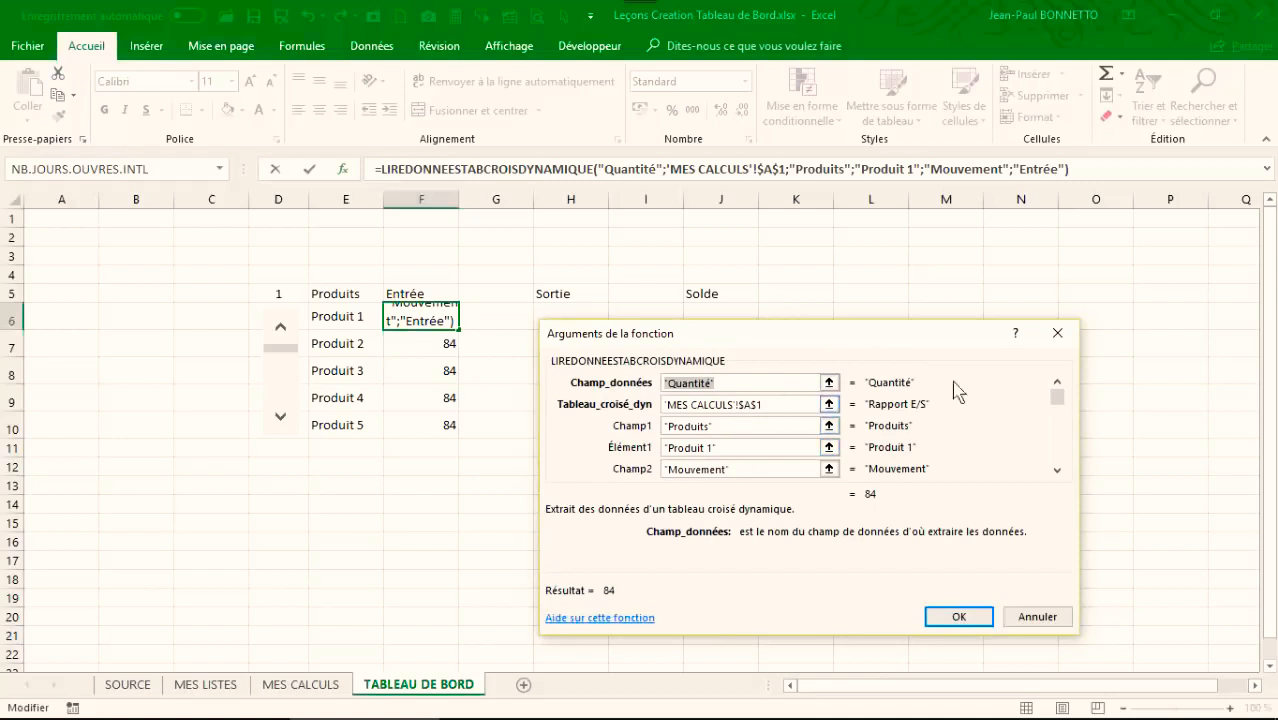
pyautogui.click(1057, 333)
pyautogui.click(434, 343)
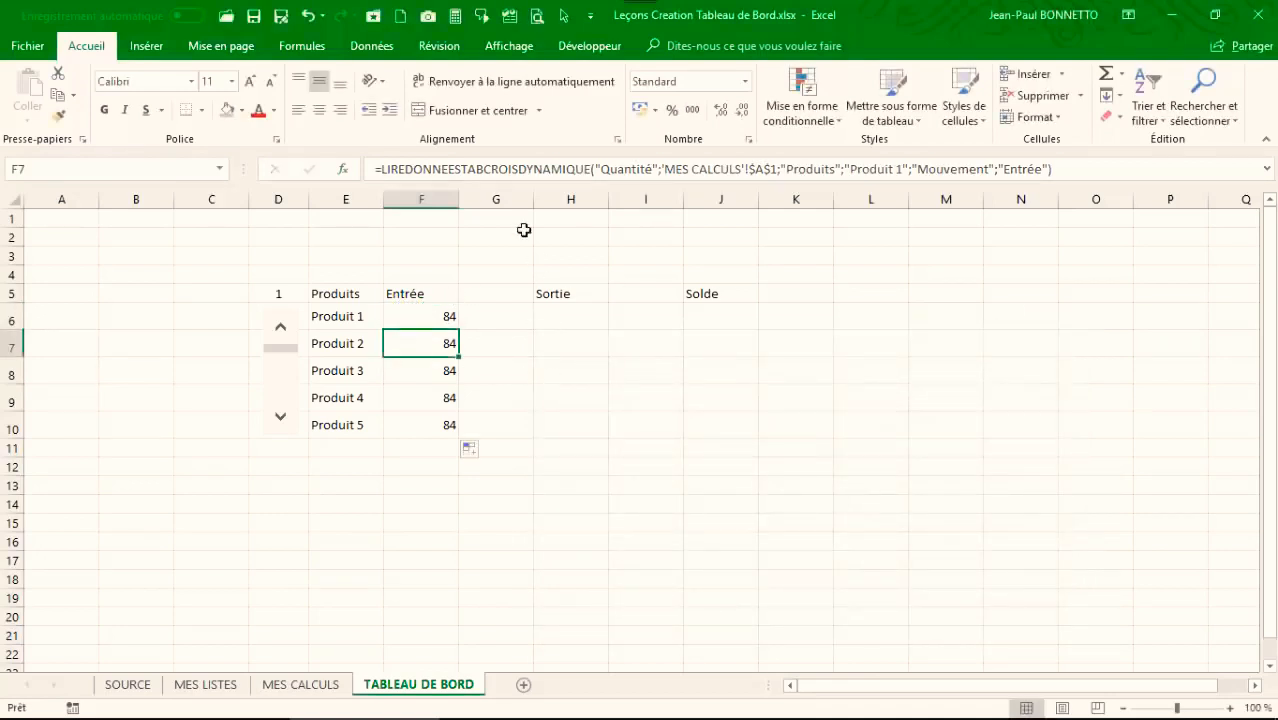
pyautogui.click(341, 169)
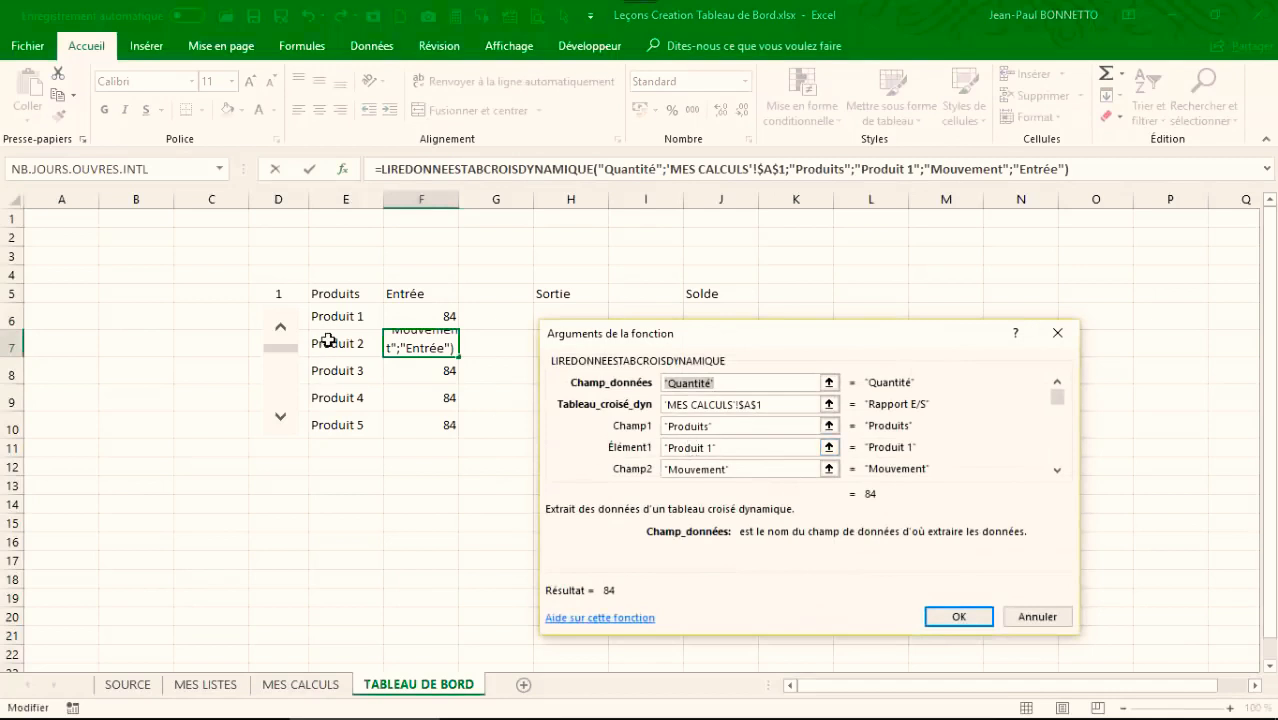
pyautogui.click(1057, 332)
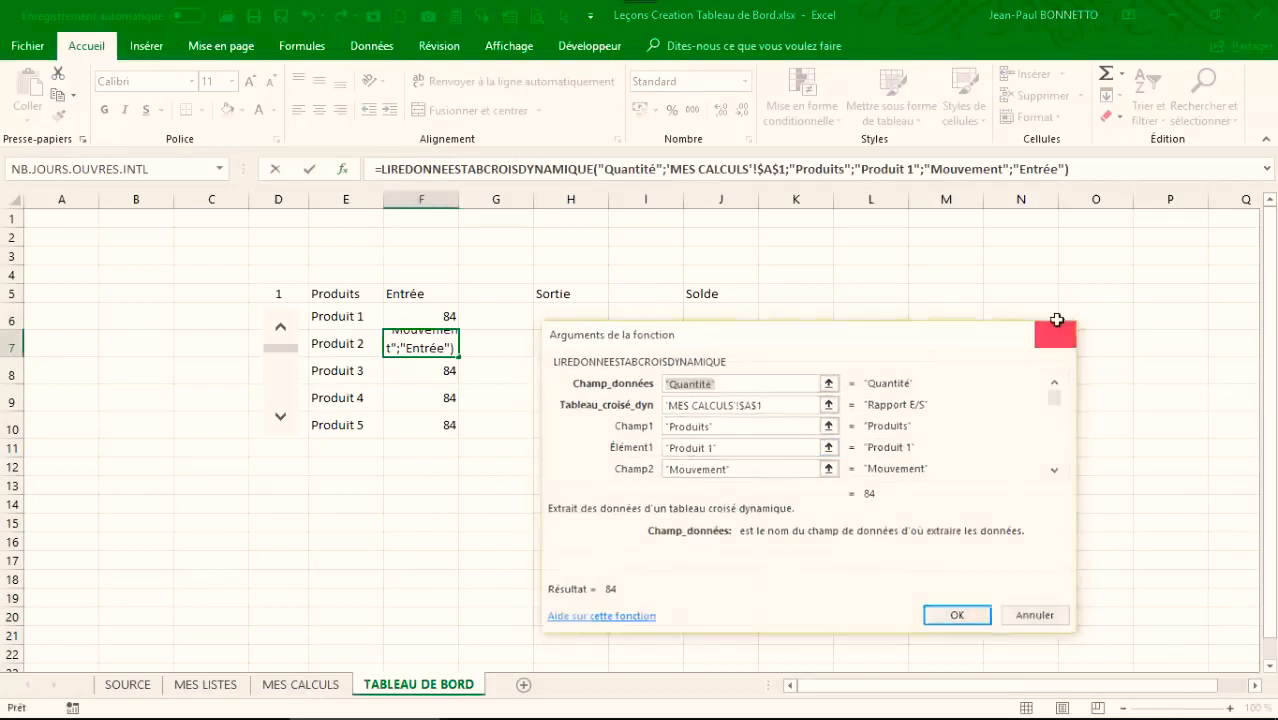
# Step: Replace the fixed "Produit 1" in the Élément1 argument of F6's pivot data function with a reference to cell E6
pyautogui.click(438, 316)
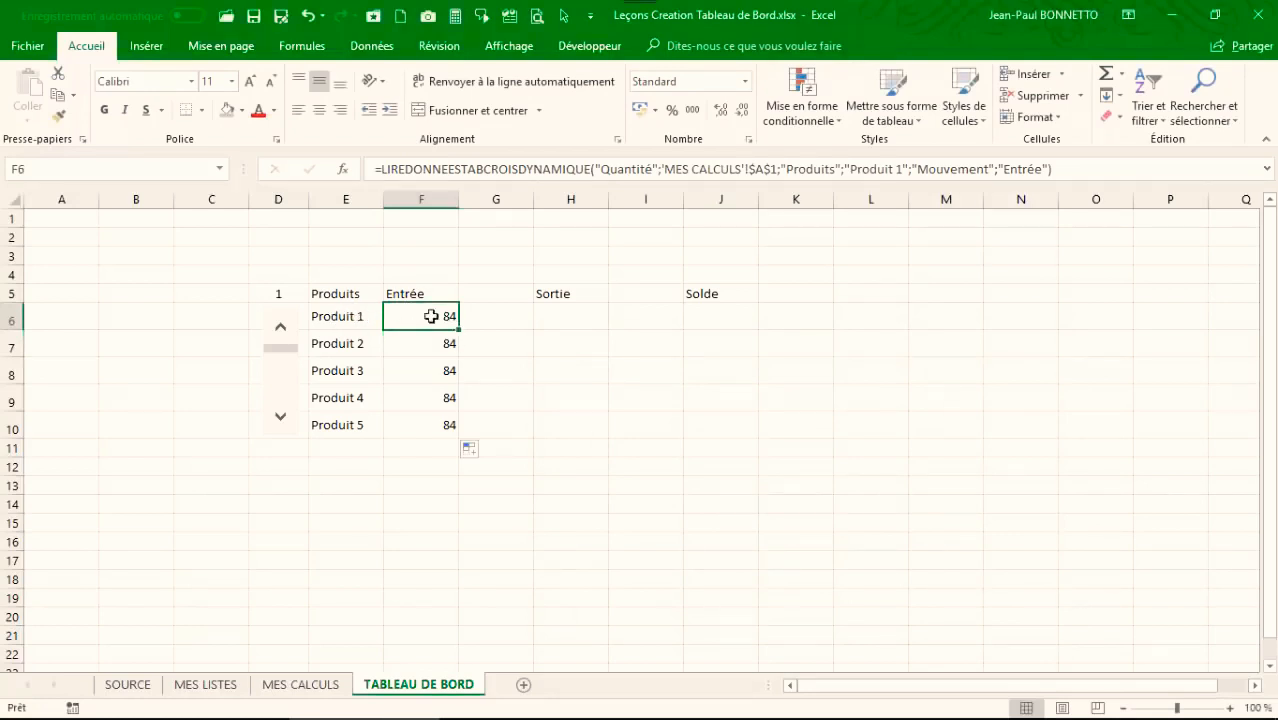
pyautogui.click(343, 169)
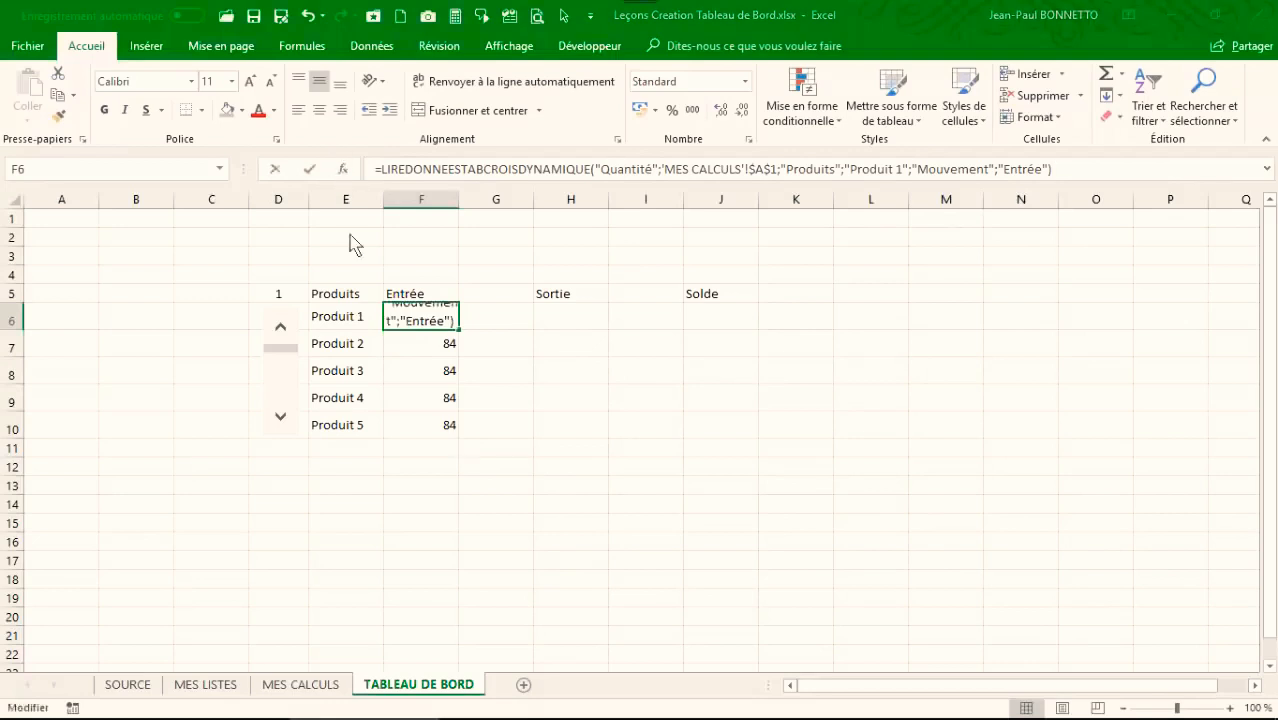
pyautogui.click(722, 448)
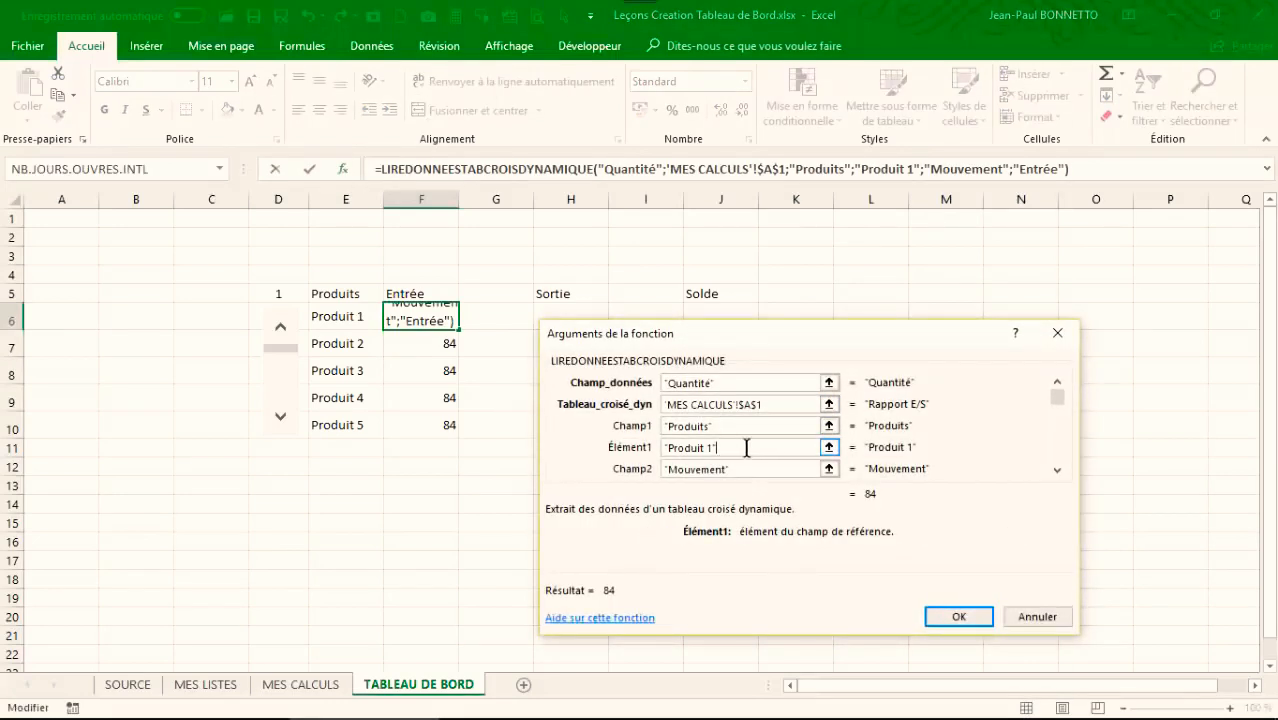
pyautogui.moveTo(748, 446); pyautogui.dragTo(555, 497)
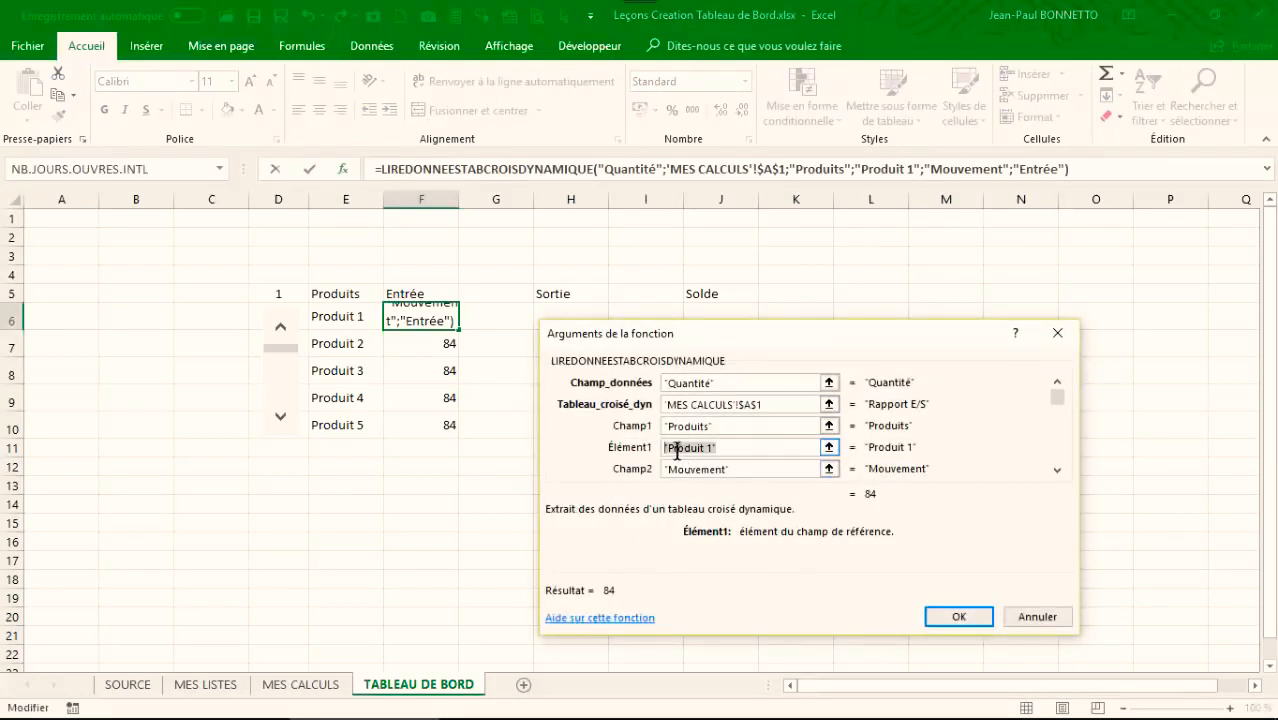
pyautogui.click(354, 317)
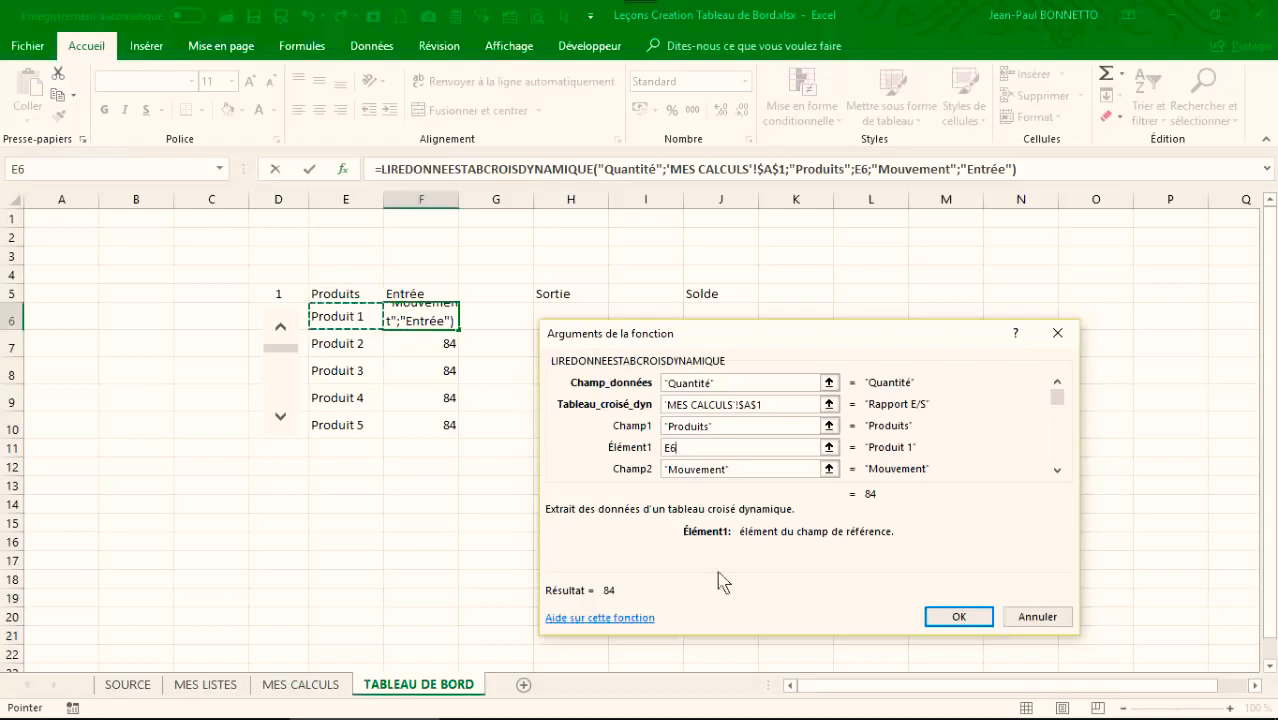
pyautogui.click(941, 620)
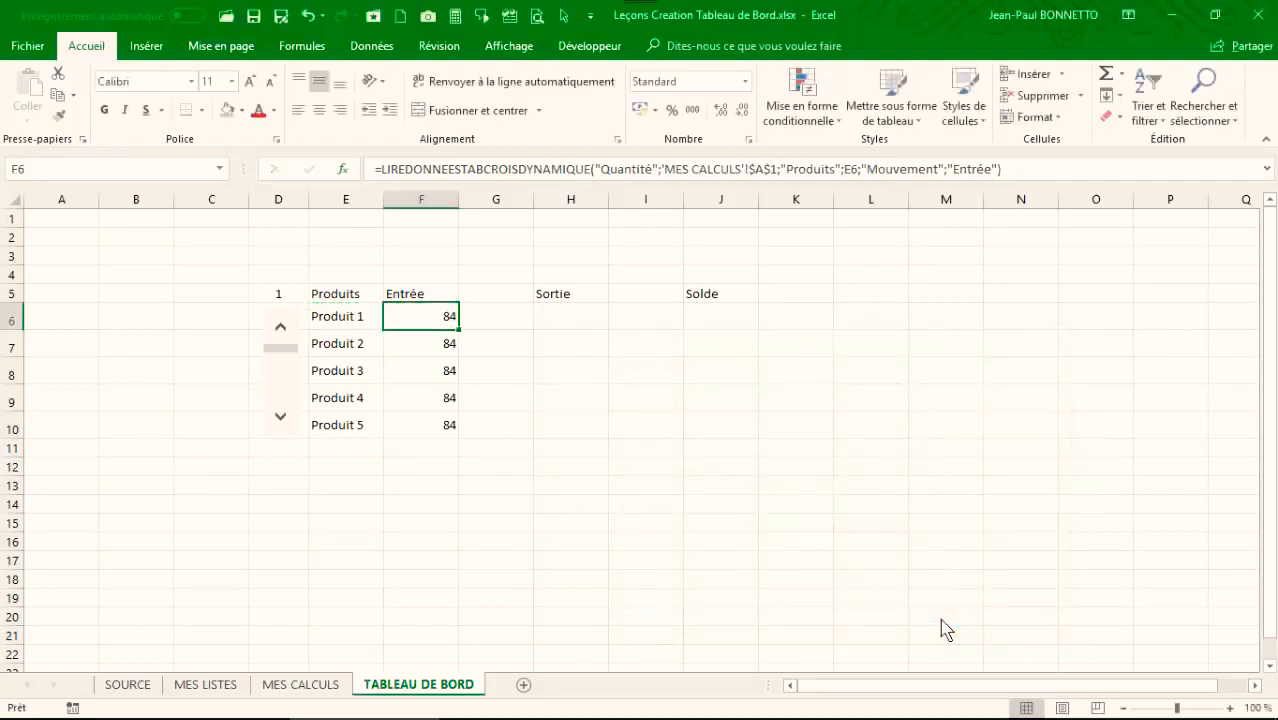
# Step: Copy the F6 formula with its E6 reference down through F10 and check the Entrée formulas against the products
pyautogui.moveTo(459, 329); pyautogui.dragTo(466, 428)
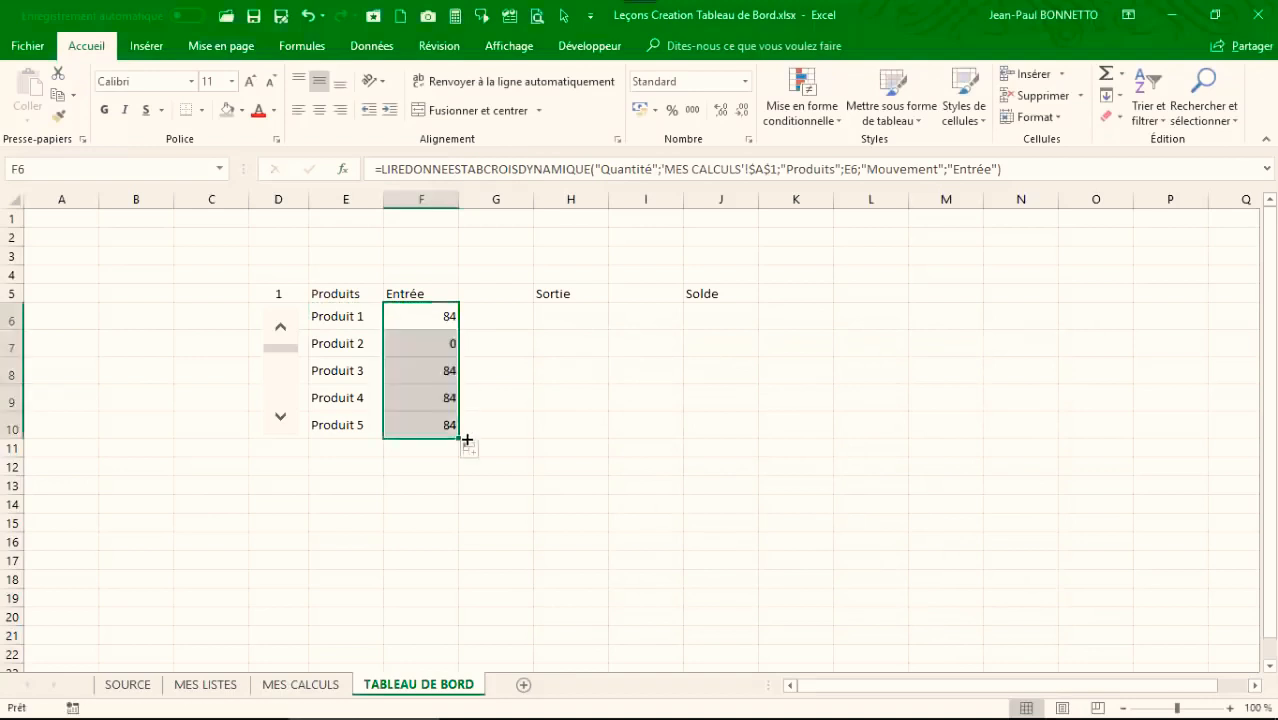
pyautogui.click(424, 316)
pyautogui.click(433, 371)
pyautogui.click(440, 428)
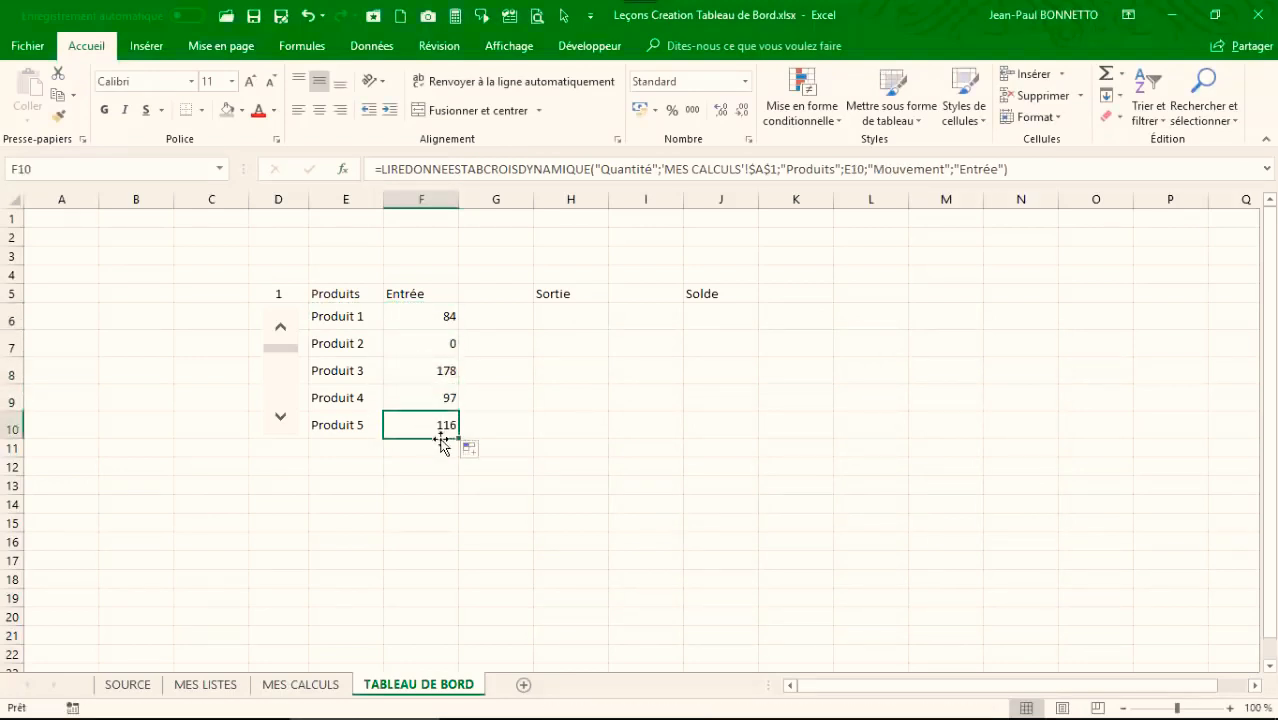
pyautogui.click(440, 347)
pyautogui.click(442, 318)
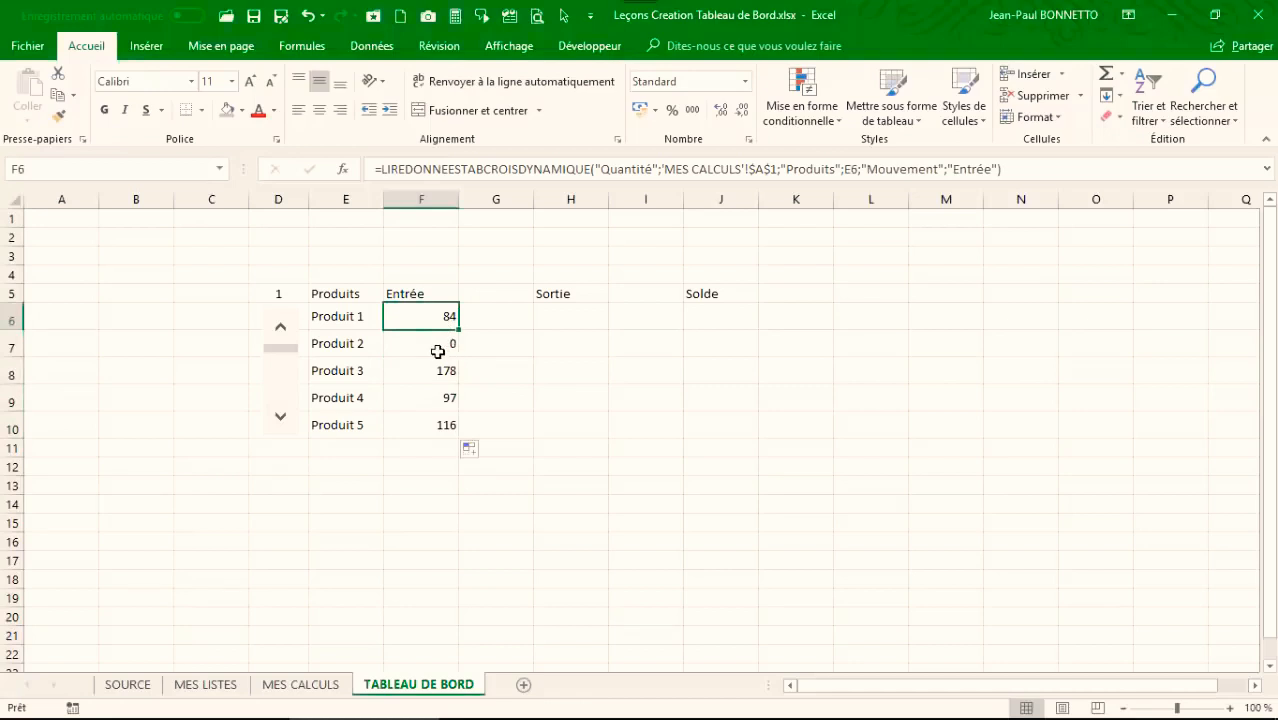
pyautogui.click(381, 369)
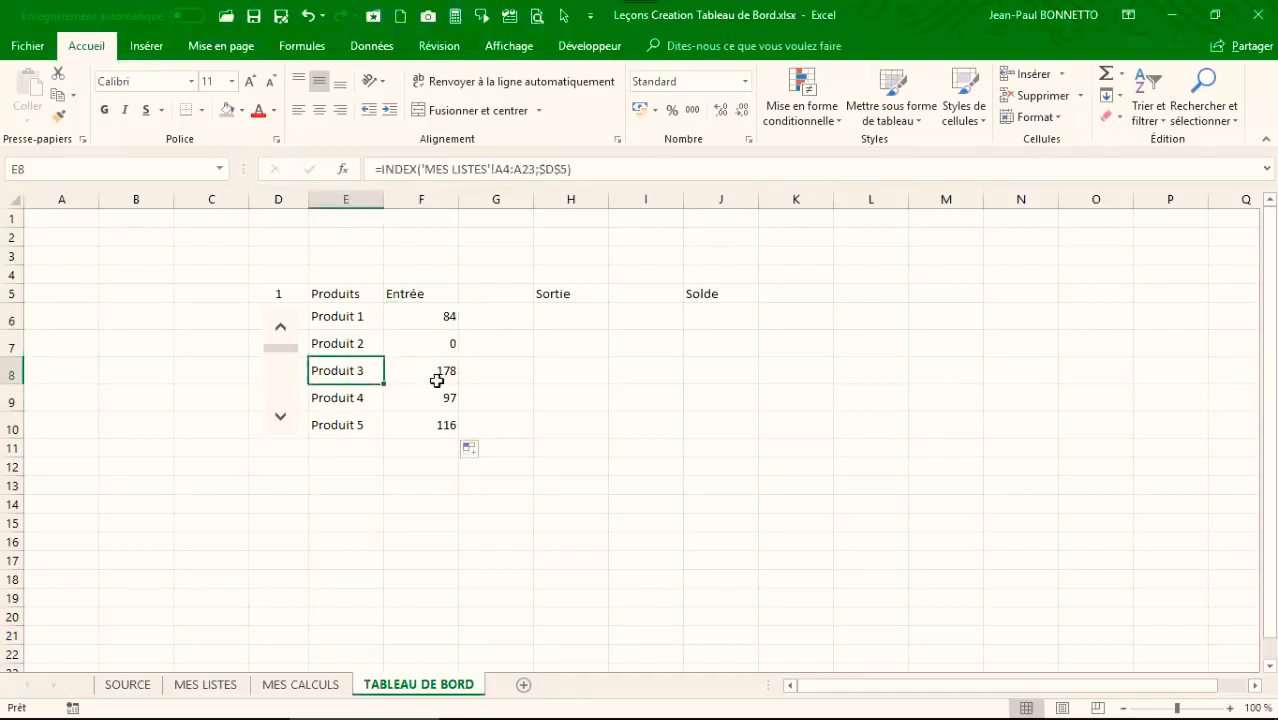
# Step: Compare Produit 3's Entrée value in F8 with its entry in the Rapport E/S pivot table on MES CALCULS
pyautogui.click(437, 380)
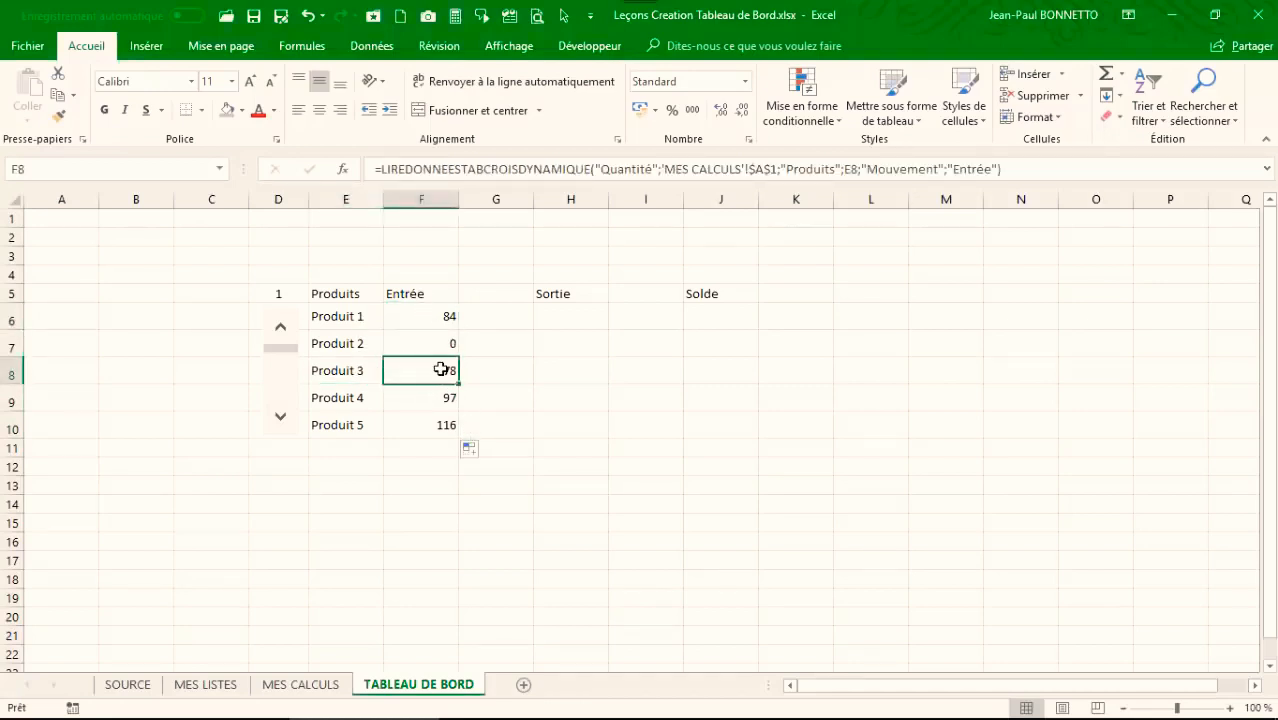
pyautogui.click(300, 684)
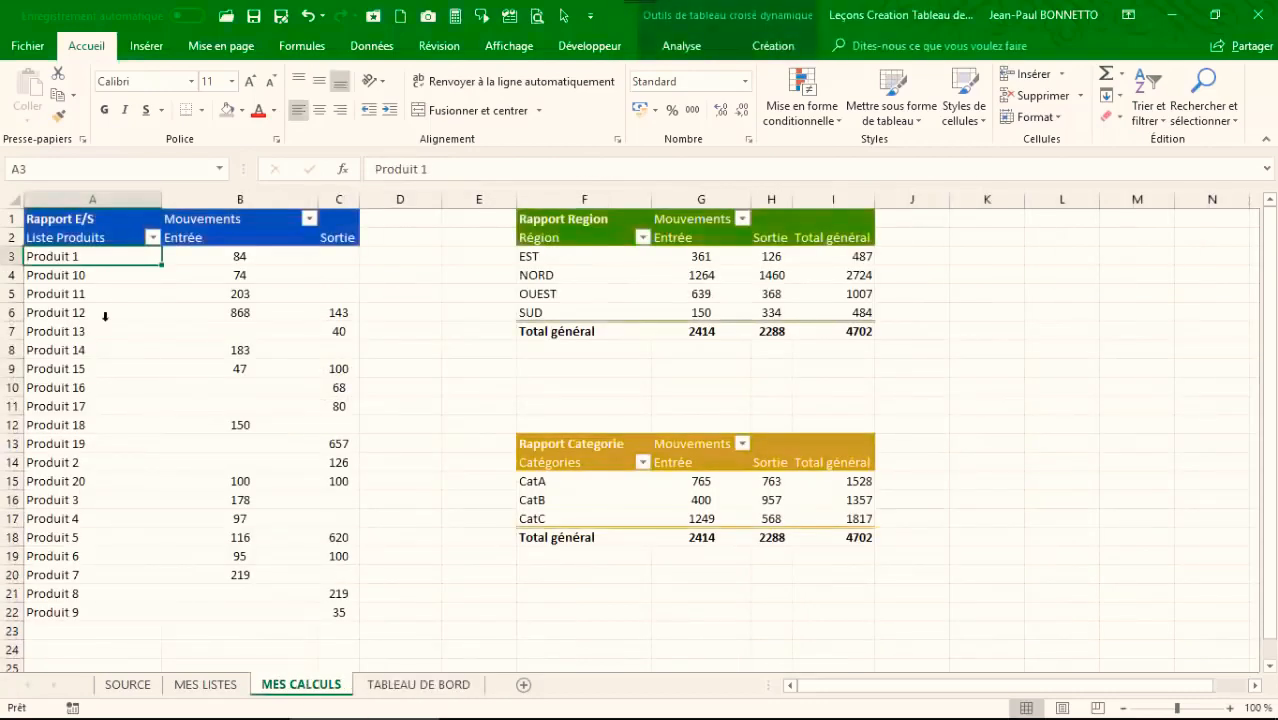
pyautogui.click(66, 503)
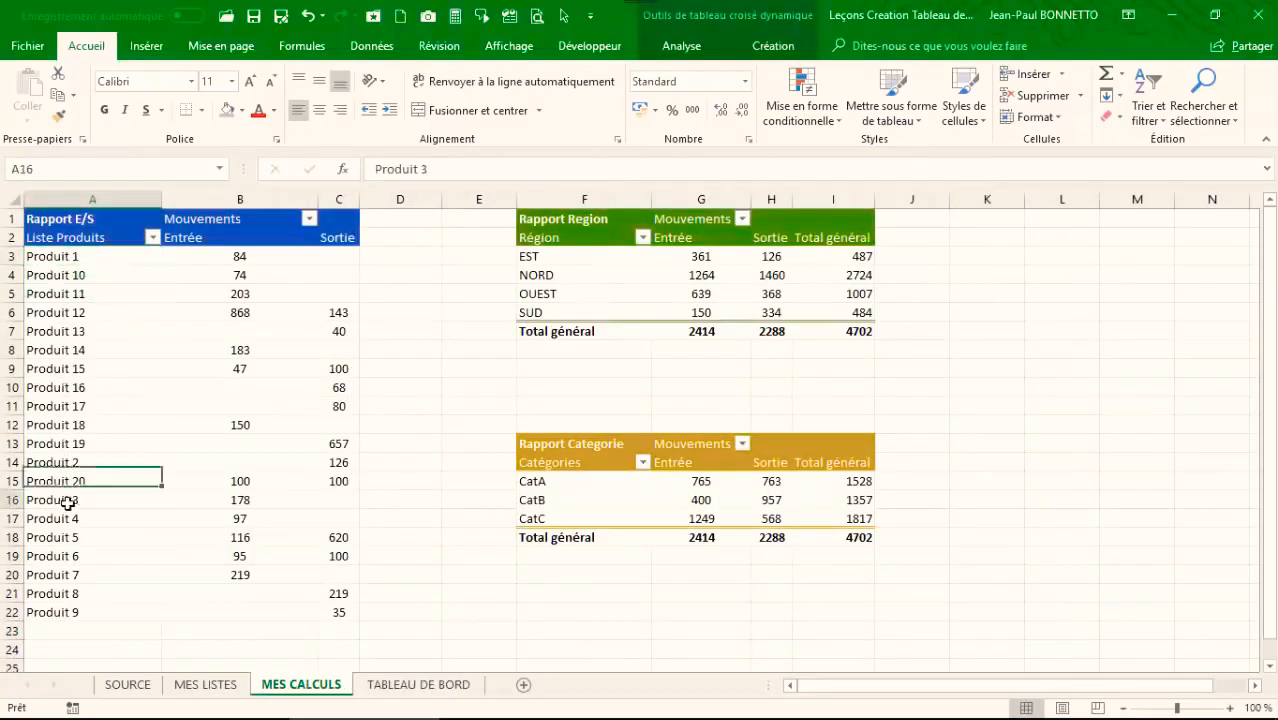
pyautogui.click(221, 504)
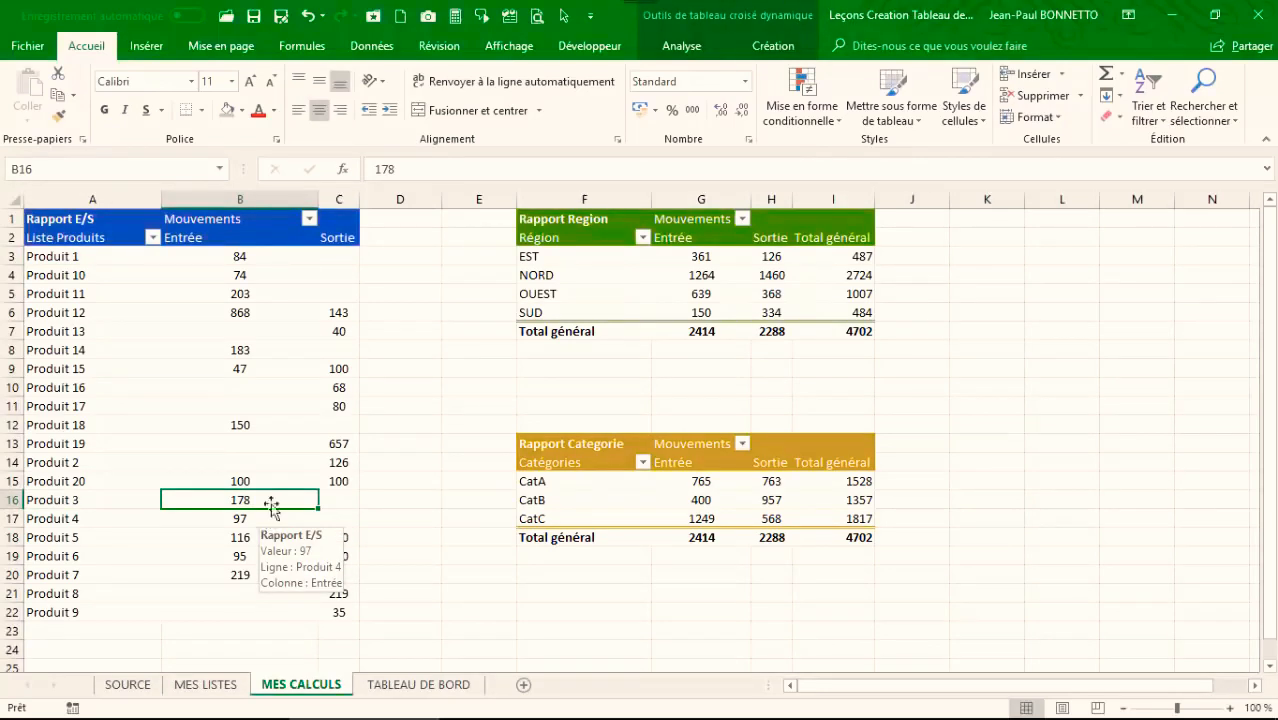
pyautogui.click(440, 684)
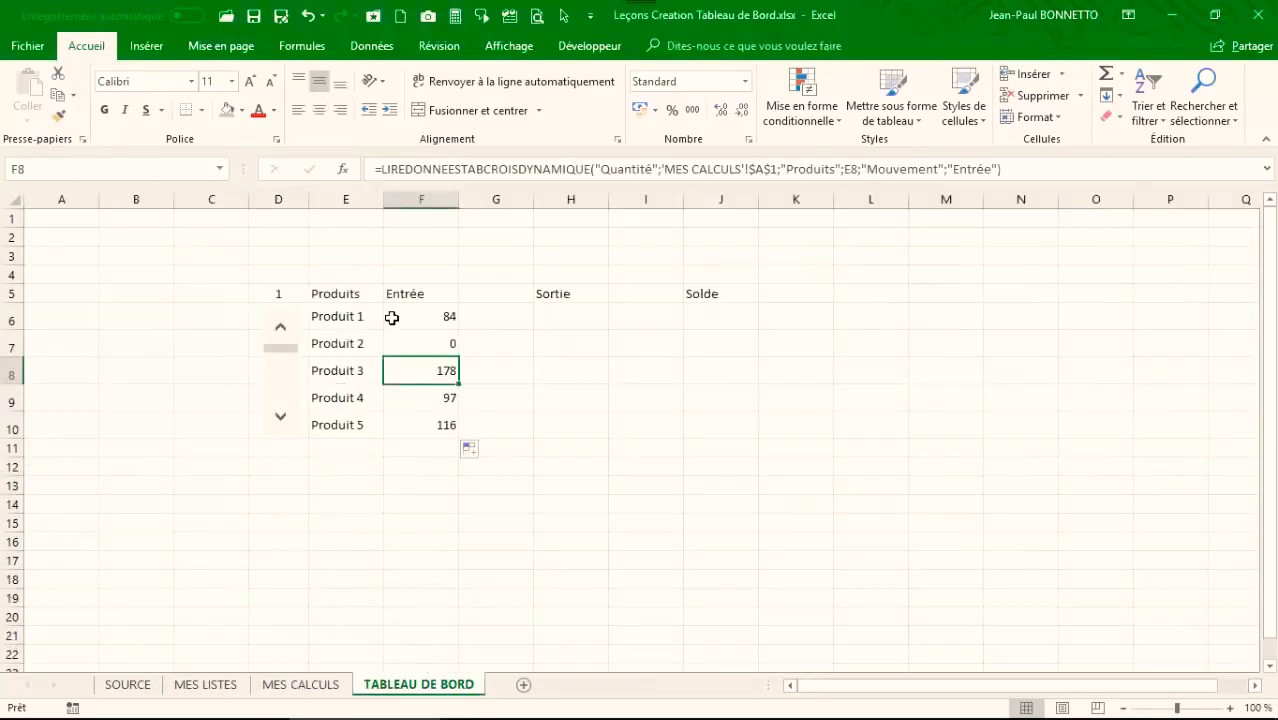
# Step: Scroll the dashboard's product list down to Produit 9 and back to Produit 1 to check the Entrée values
pyautogui.click(280, 419)
pyautogui.click(280, 419)
pyautogui.click(280, 419)
pyautogui.click(280, 419)
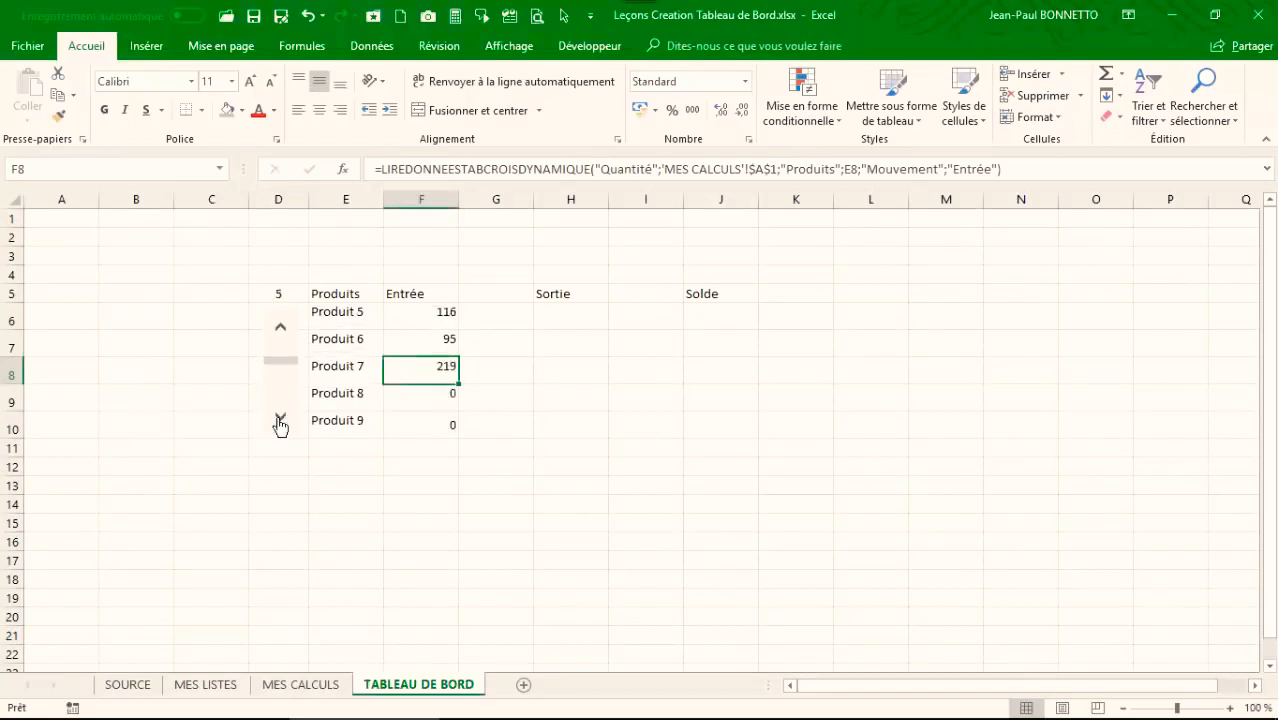
pyautogui.click(280, 419)
pyautogui.click(280, 419)
pyautogui.click(280, 419)
pyautogui.click(280, 419)
pyautogui.click(280, 419)
pyautogui.click(281, 328)
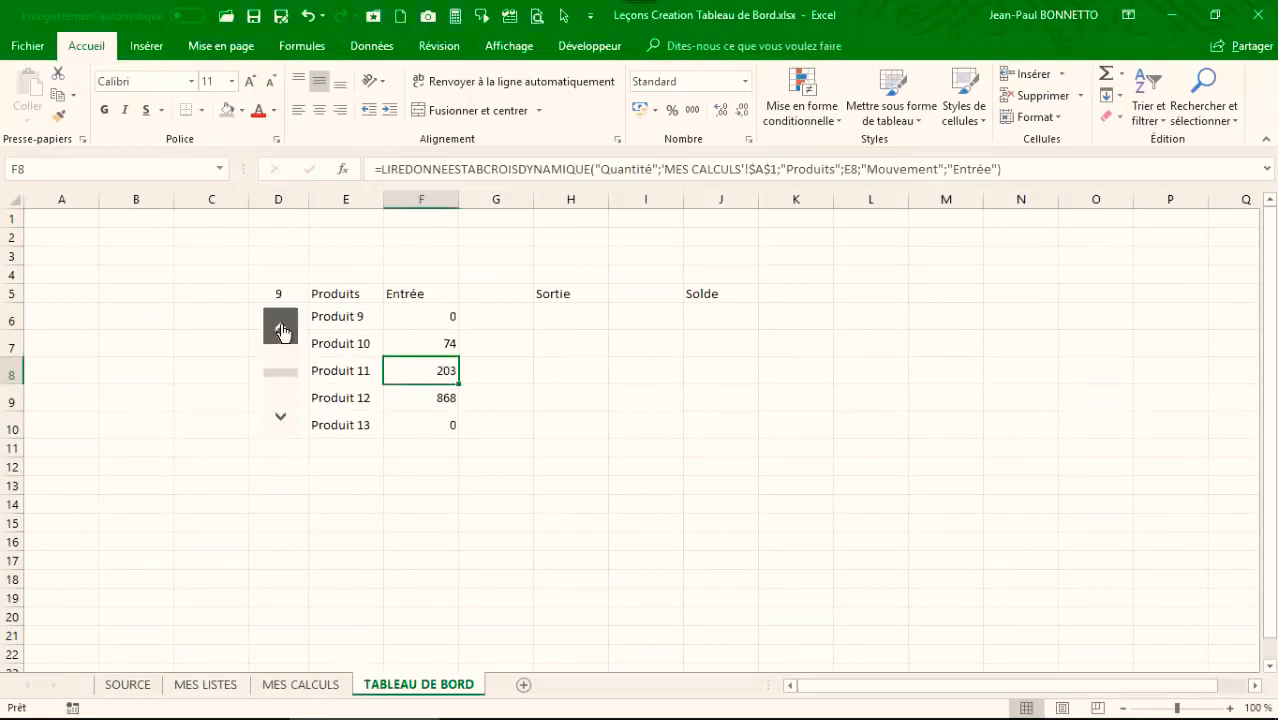
pyautogui.moveTo(281, 331); pyautogui.dragTo(281, 331)
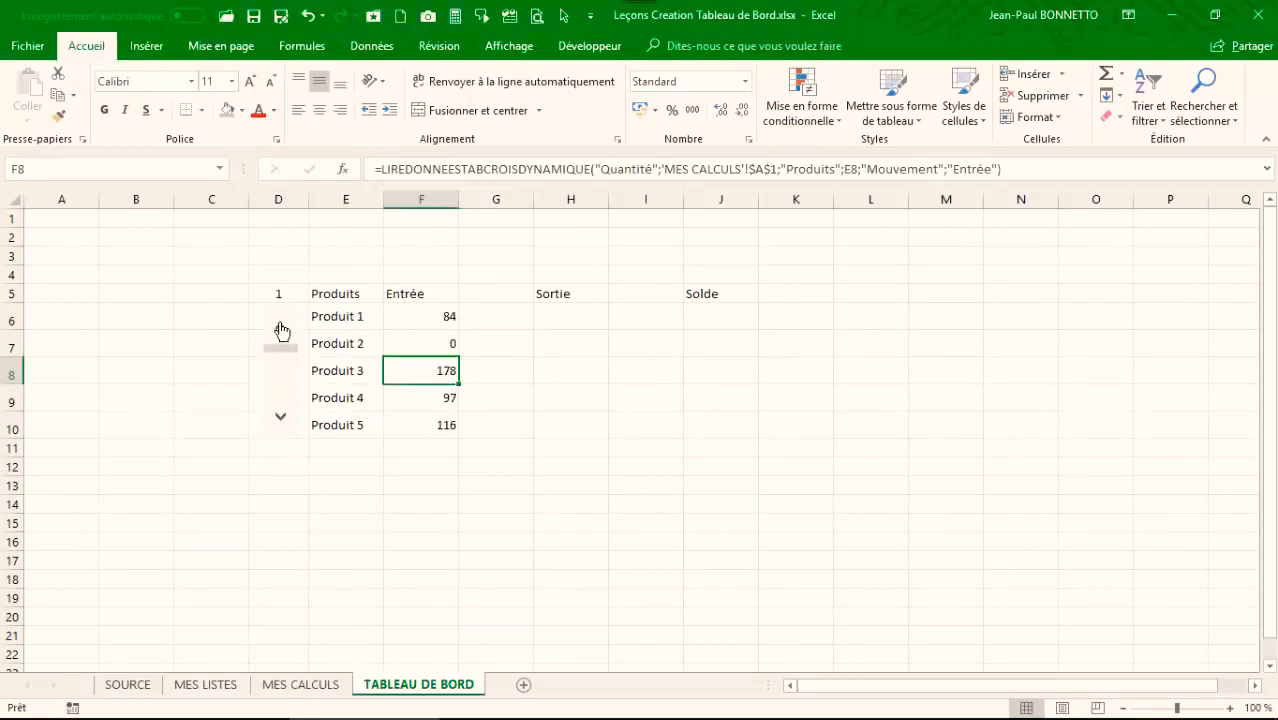
# Step: Link Sortie cell H6 to Produit 1's Sortie cell C3 in the Rapport E/S pivot table on MES CALCULS
pyautogui.click(574, 318)
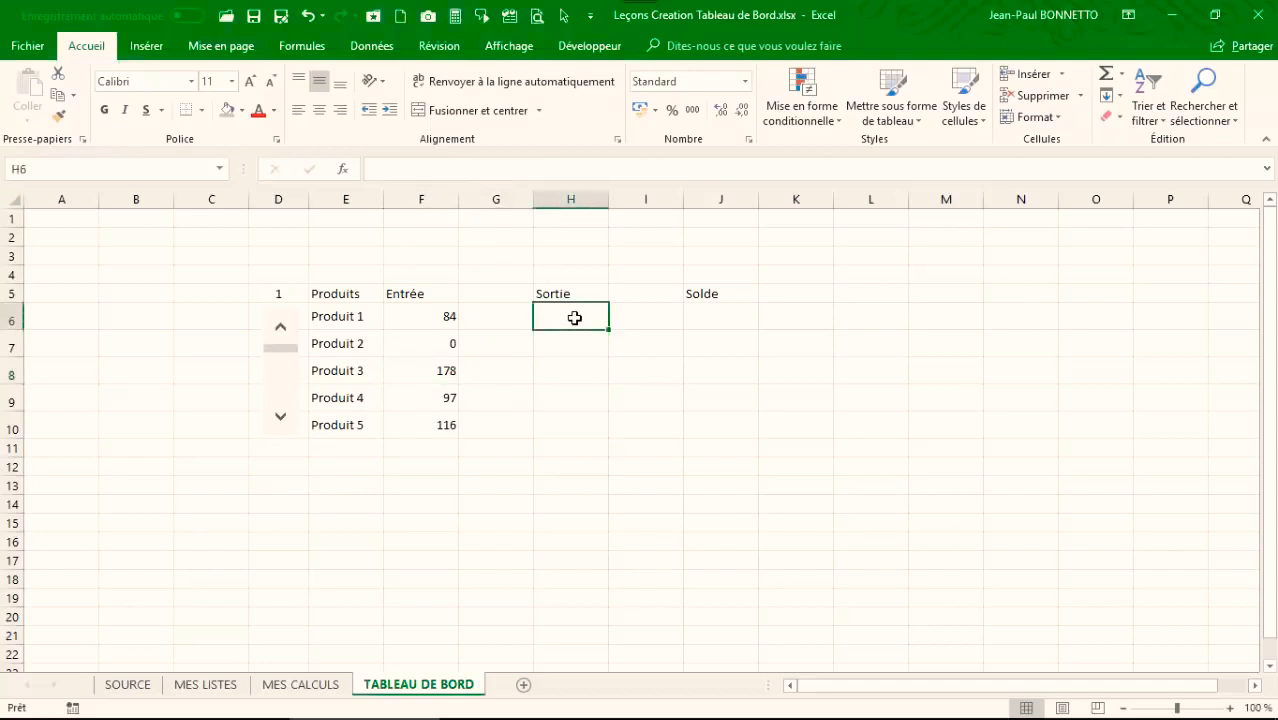
pyautogui.write('=')
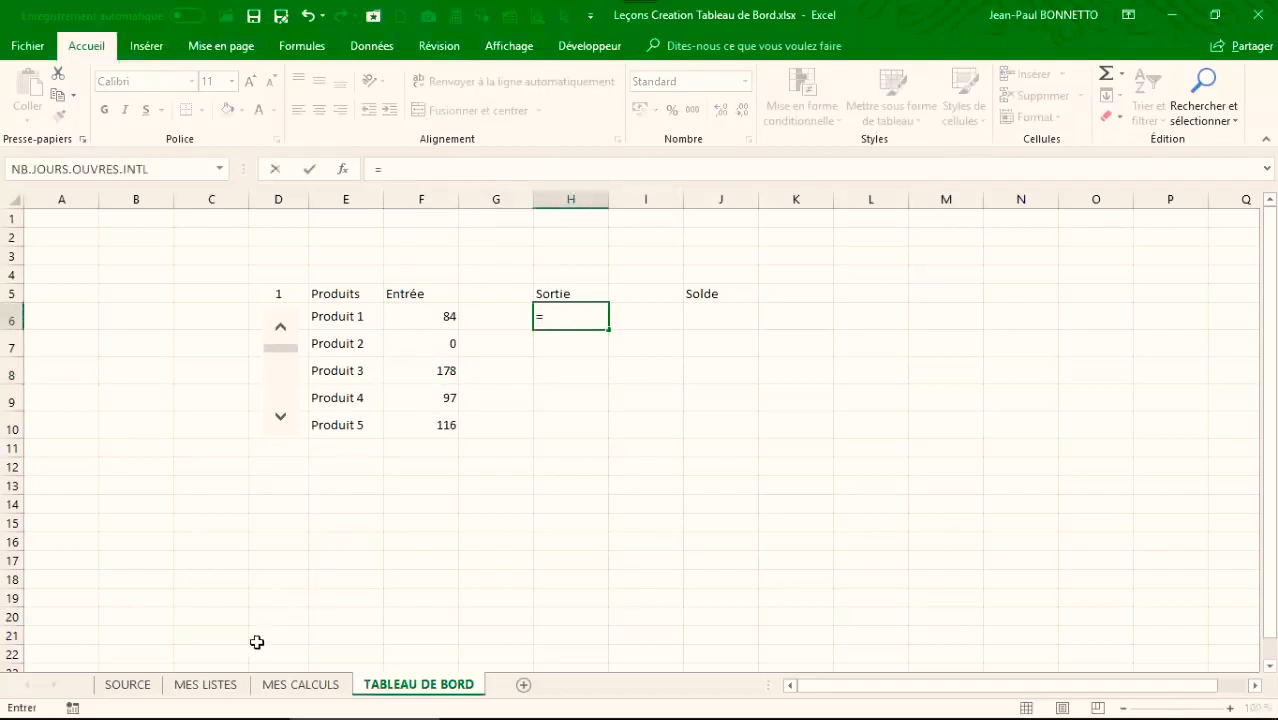
pyautogui.click(276, 685)
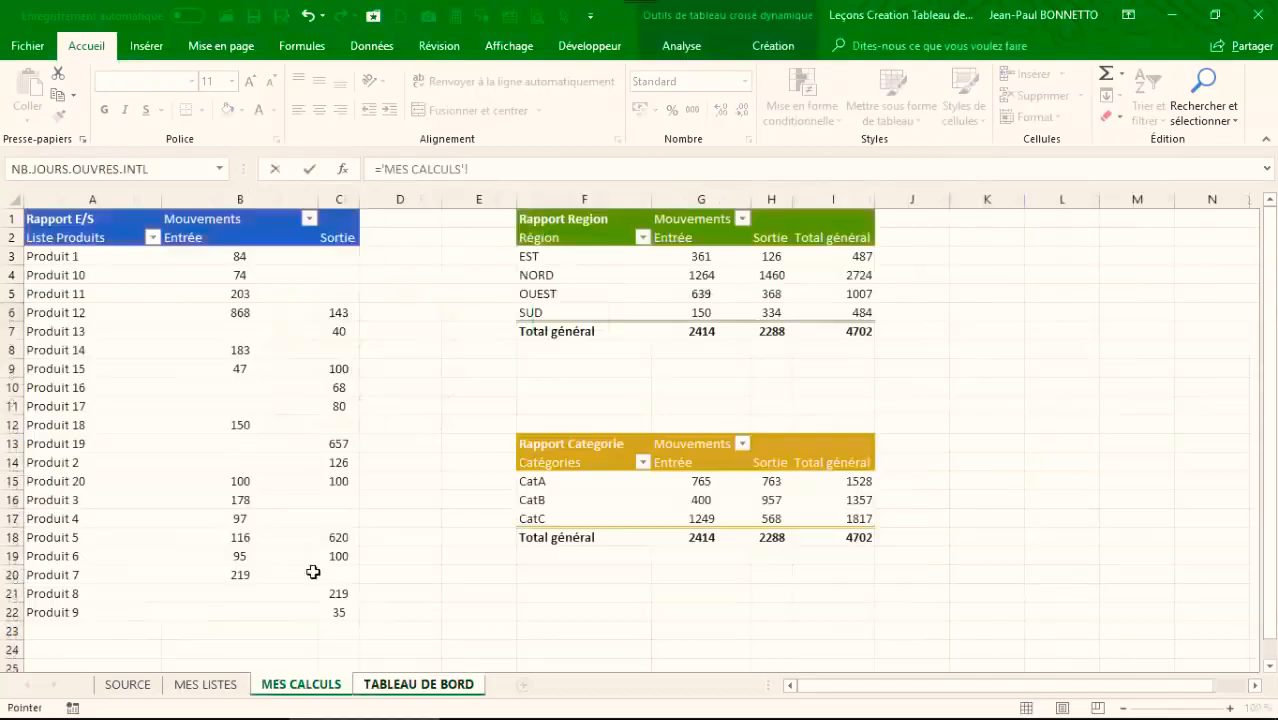
pyautogui.click(329, 257)
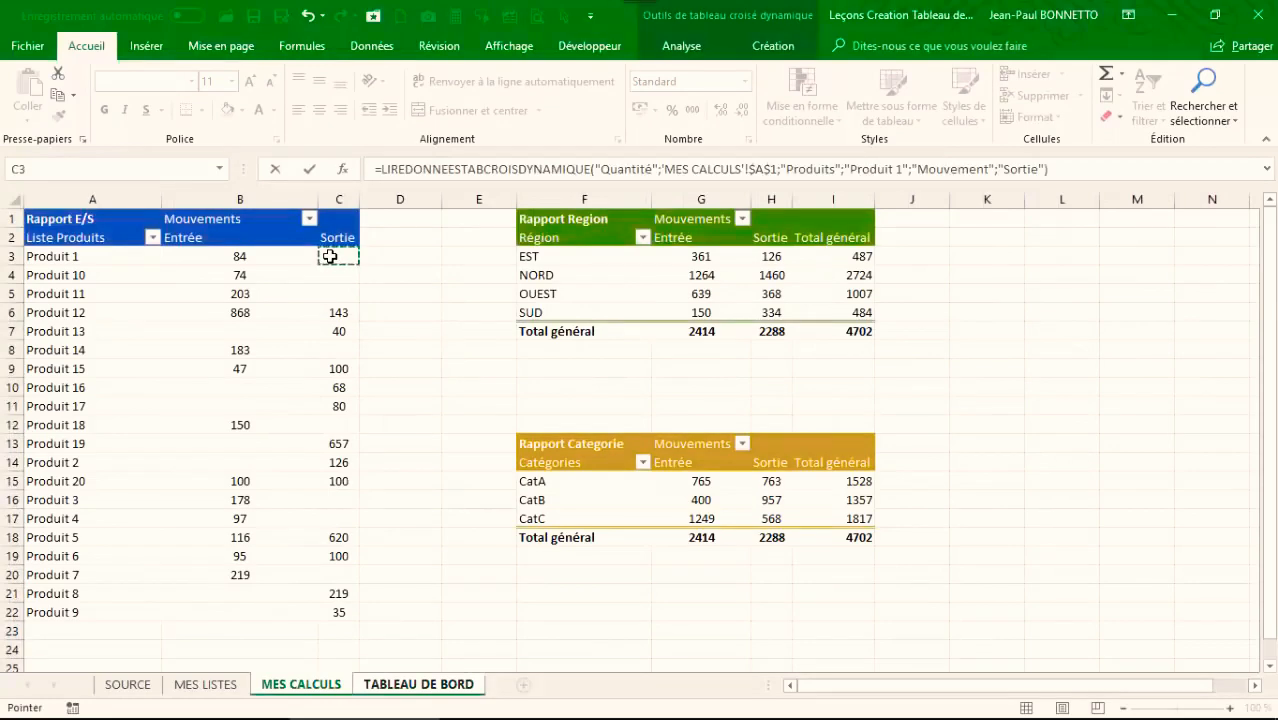
pyautogui.press('Return')
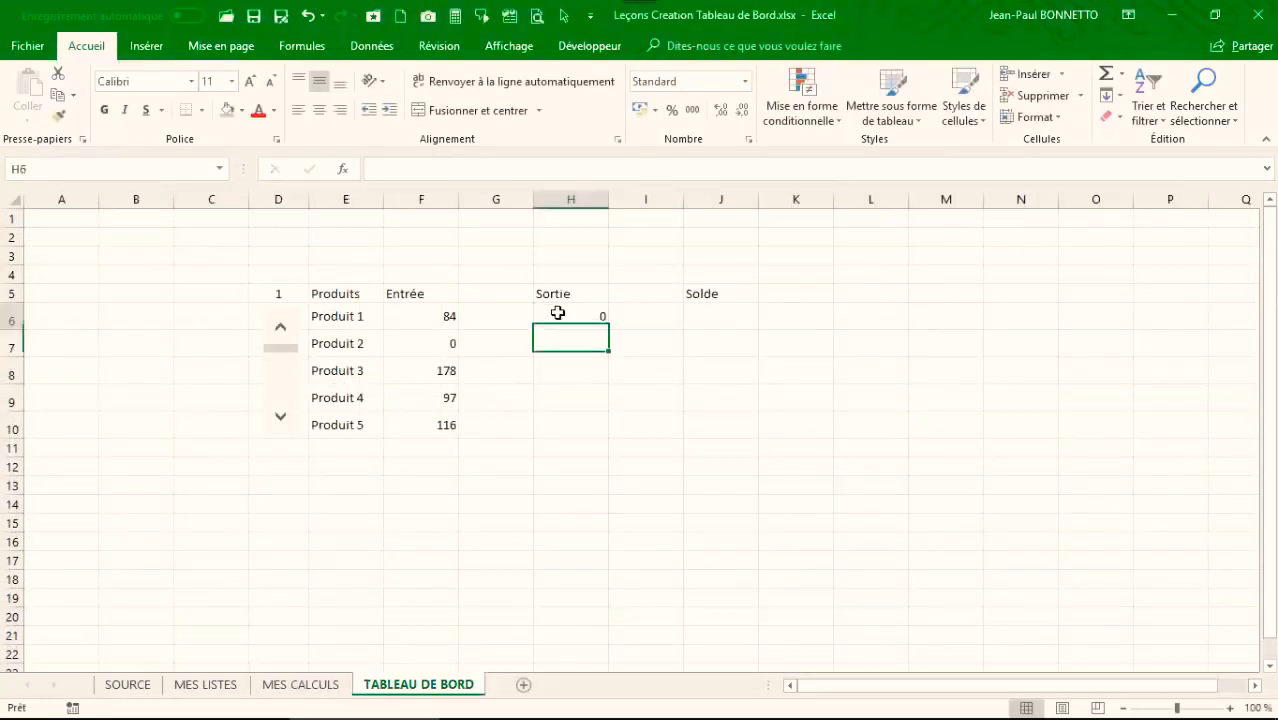
# Step: Fill the fixed "Produit 1" Sortie formula from H6 down the product rows and clear the excess copy in H11
pyautogui.click(558, 313)
pyautogui.moveTo(607, 329); pyautogui.dragTo(586, 440)
pyautogui.click(594, 447)
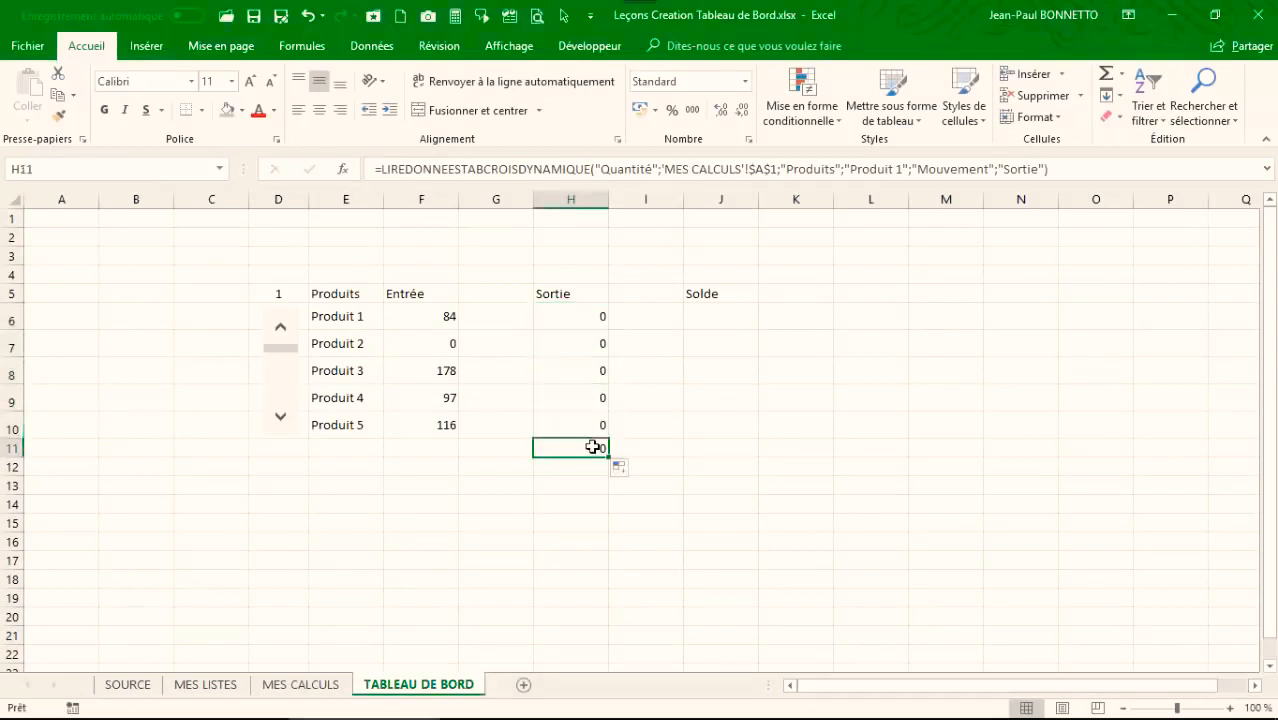
pyautogui.press('Delete')
# Step: Replace the fixed "Produit 1" in the Élément1 argument of H6's pivot data function with a reference to cell E6
pyautogui.click(568, 315)
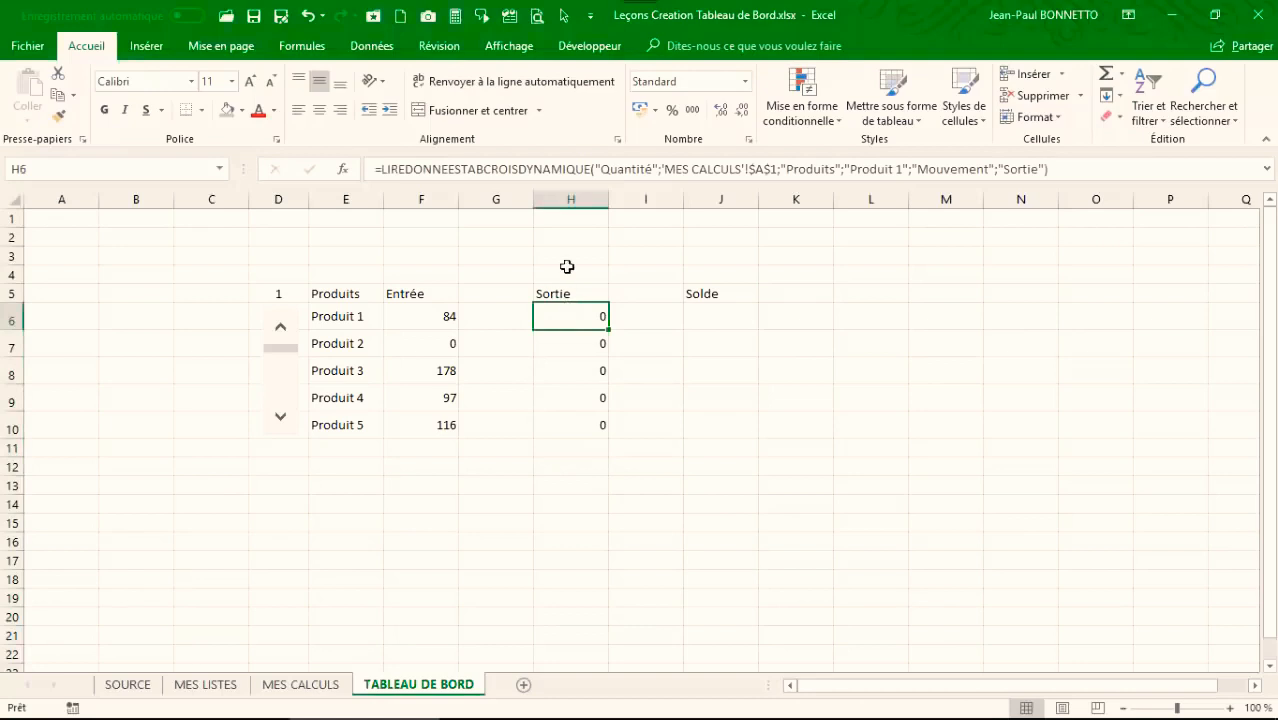
pyautogui.click(344, 172)
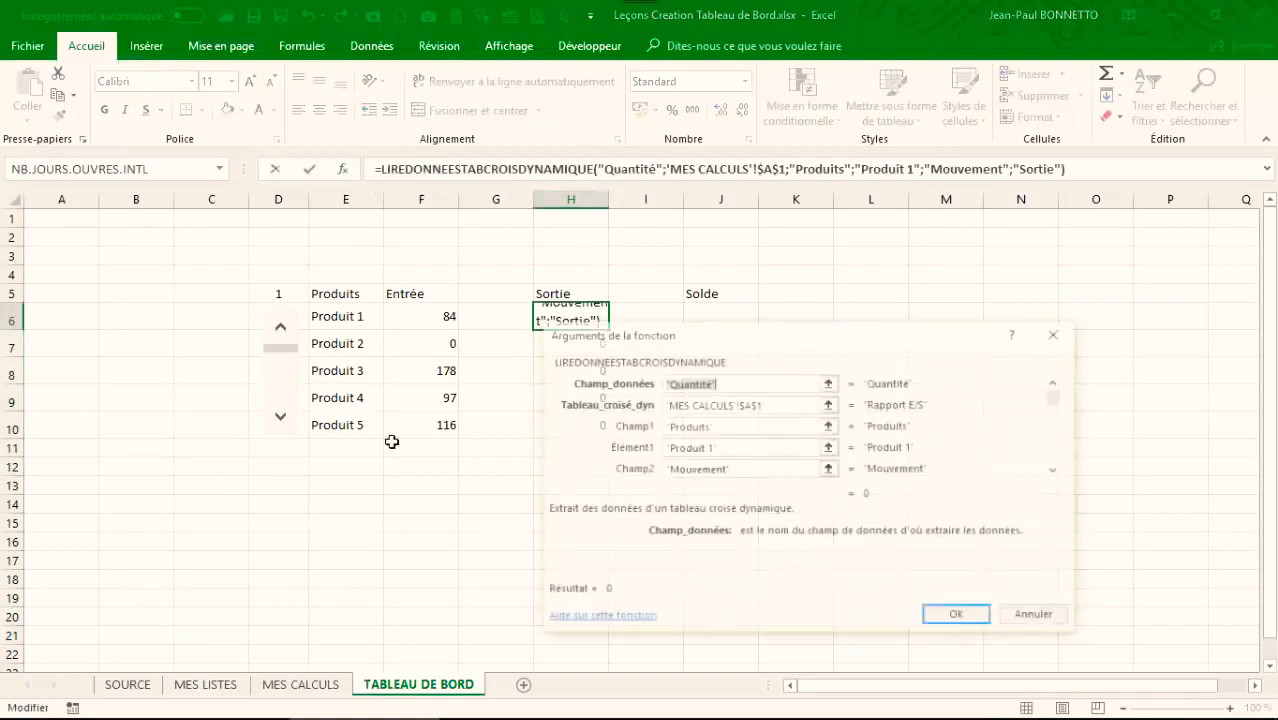
pyautogui.click(745, 448)
pyautogui.moveTo(745, 448); pyautogui.dragTo(610, 450)
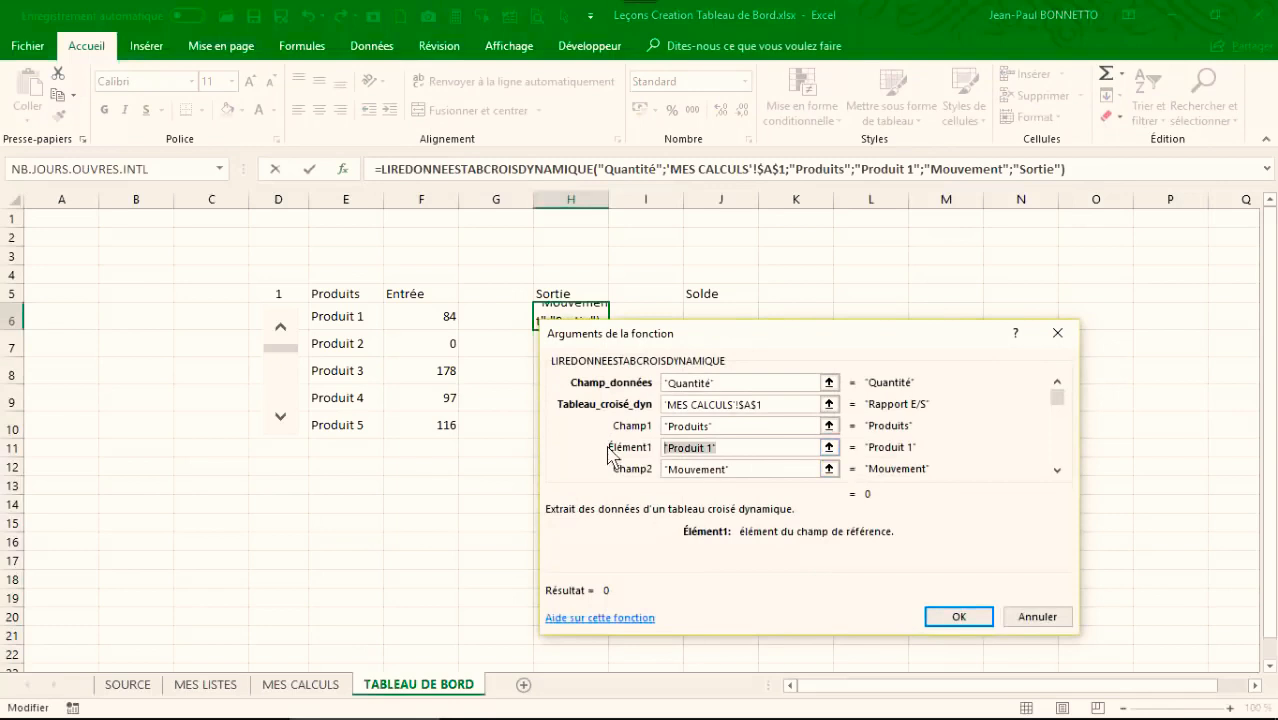
pyautogui.press('Delete')
pyautogui.click(340, 318)
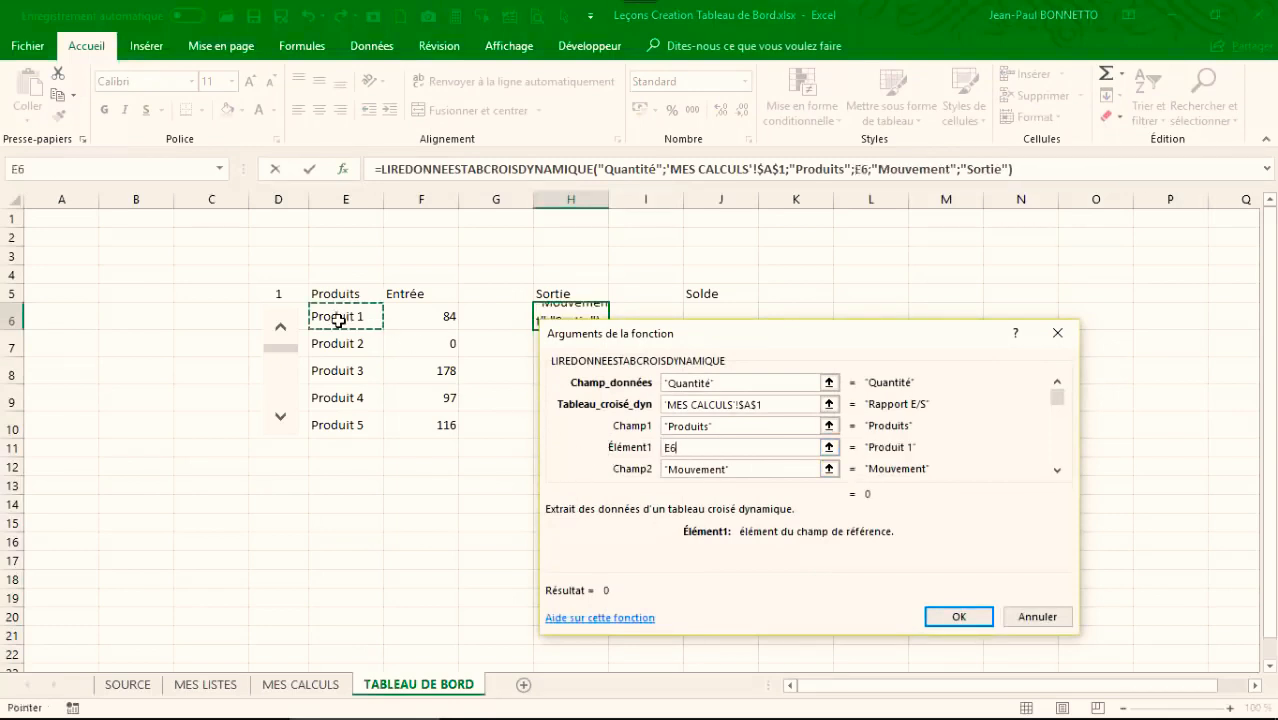
pyautogui.press('Return')
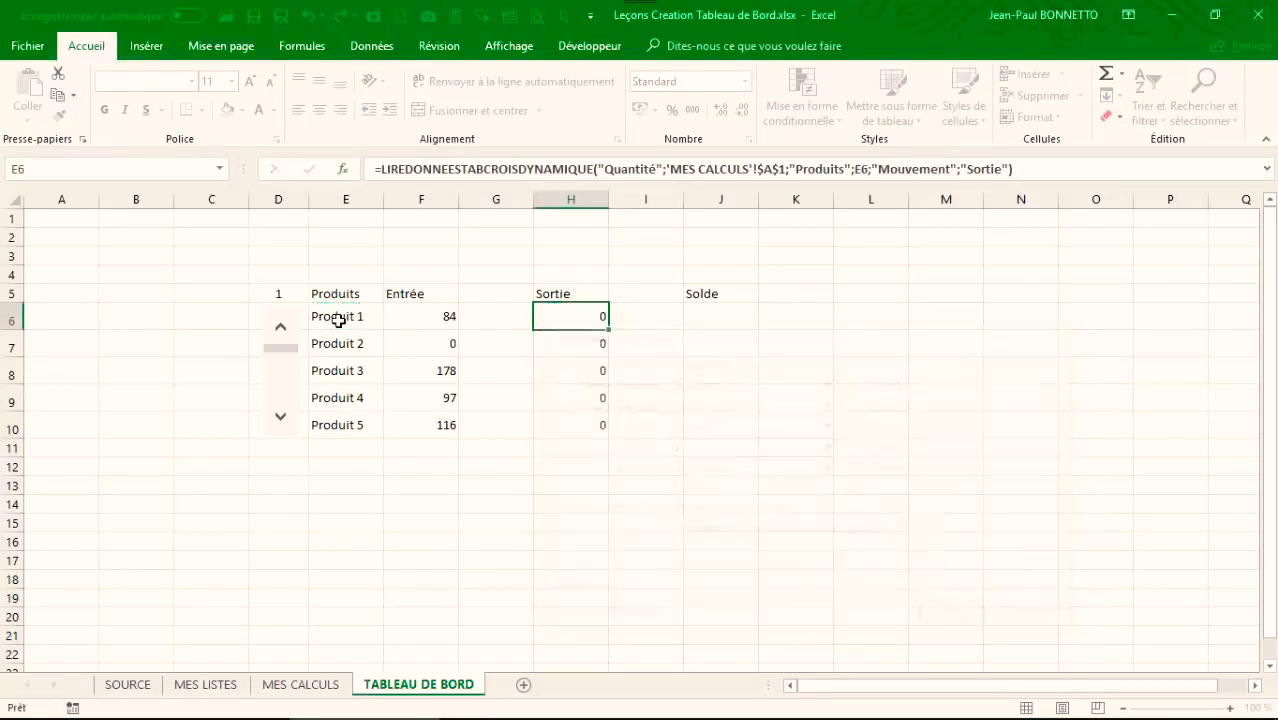
# Step: Copy the H6 formula with its E6 reference down through H10 and scroll the product list to test the Sortie values
pyautogui.moveTo(607, 329); pyautogui.dragTo(606, 430)
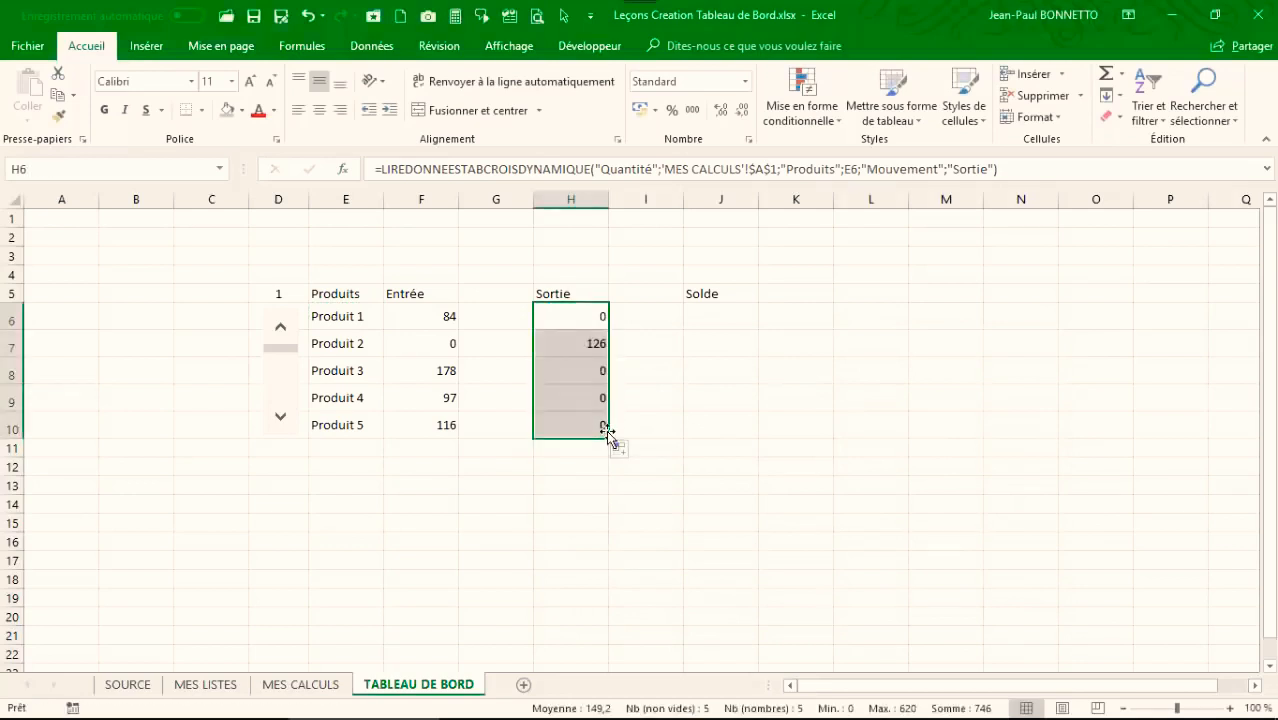
pyautogui.click(281, 417)
pyautogui.click(281, 417)
pyautogui.click(283, 418)
pyautogui.click(281, 417)
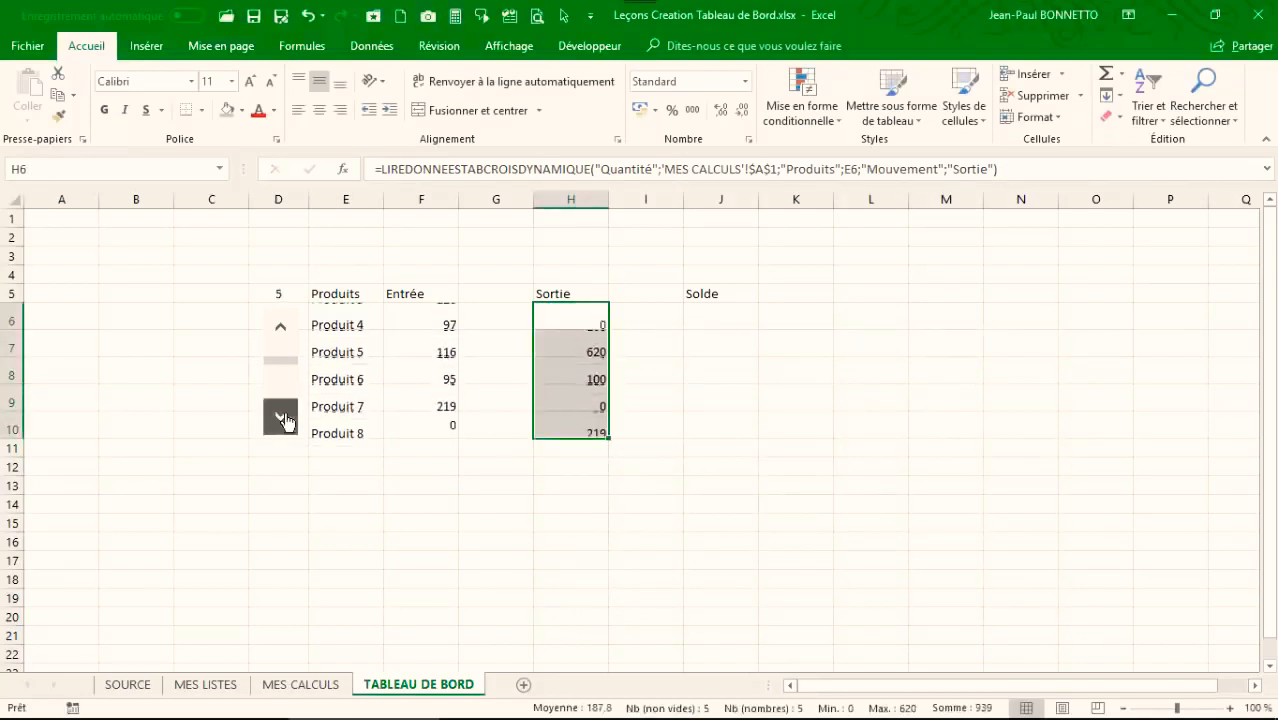
pyautogui.click(281, 417)
pyautogui.click(281, 417)
pyautogui.click(278, 325)
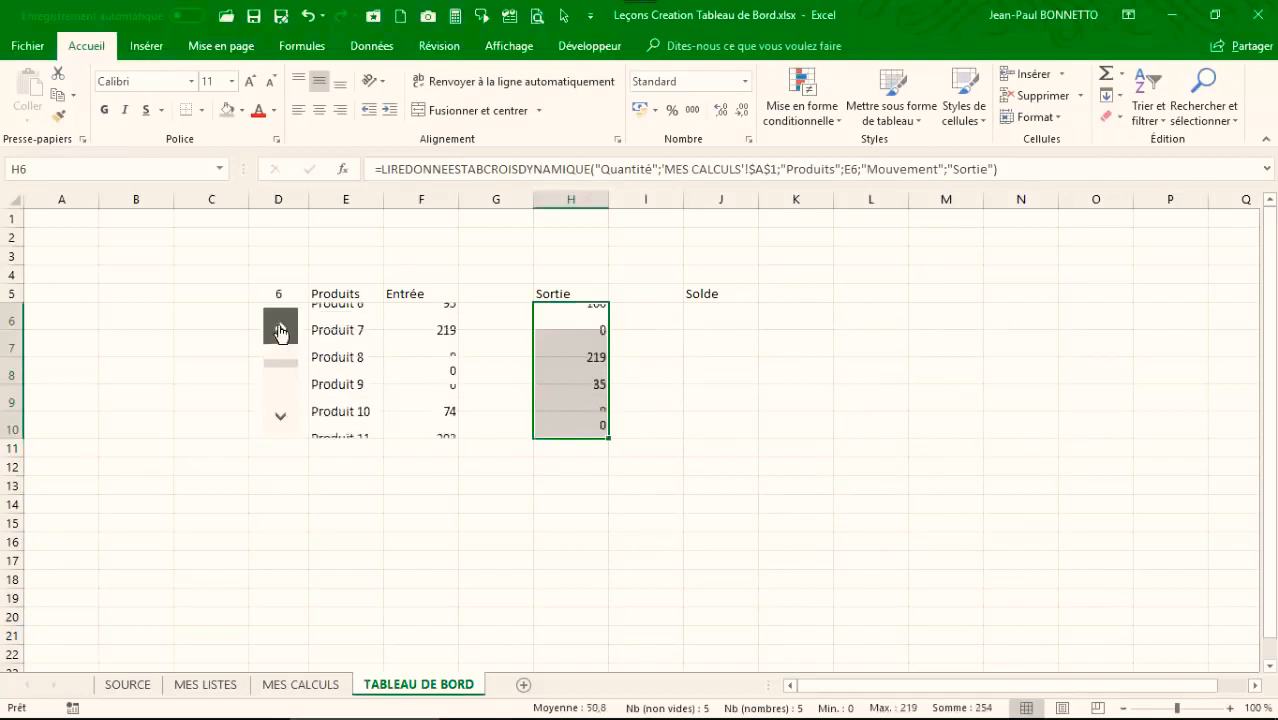
# Step: Center the Entrée and Sortie block F5:H10 and the Solde heading in J5 horizontally
pyautogui.click(461, 471)
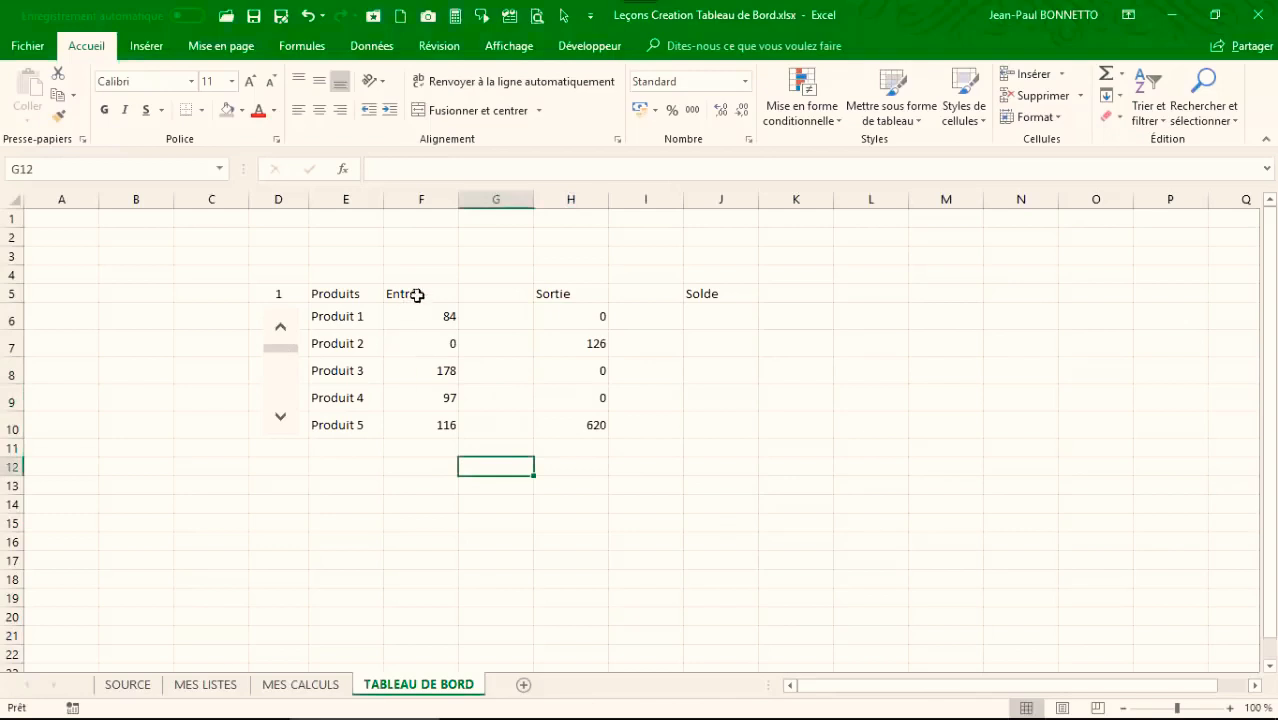
pyautogui.moveTo(417, 295); pyautogui.dragTo(591, 414)
pyautogui.click(319, 110)
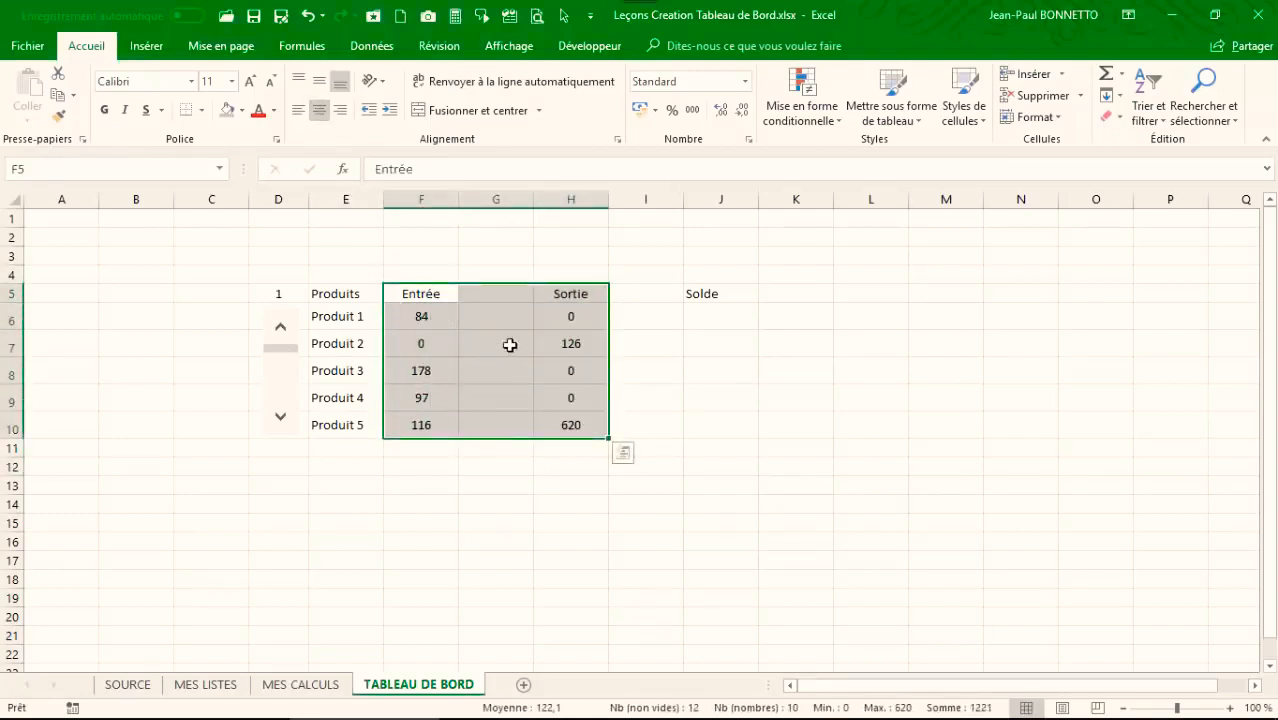
pyautogui.click(700, 294)
pyautogui.click(319, 110)
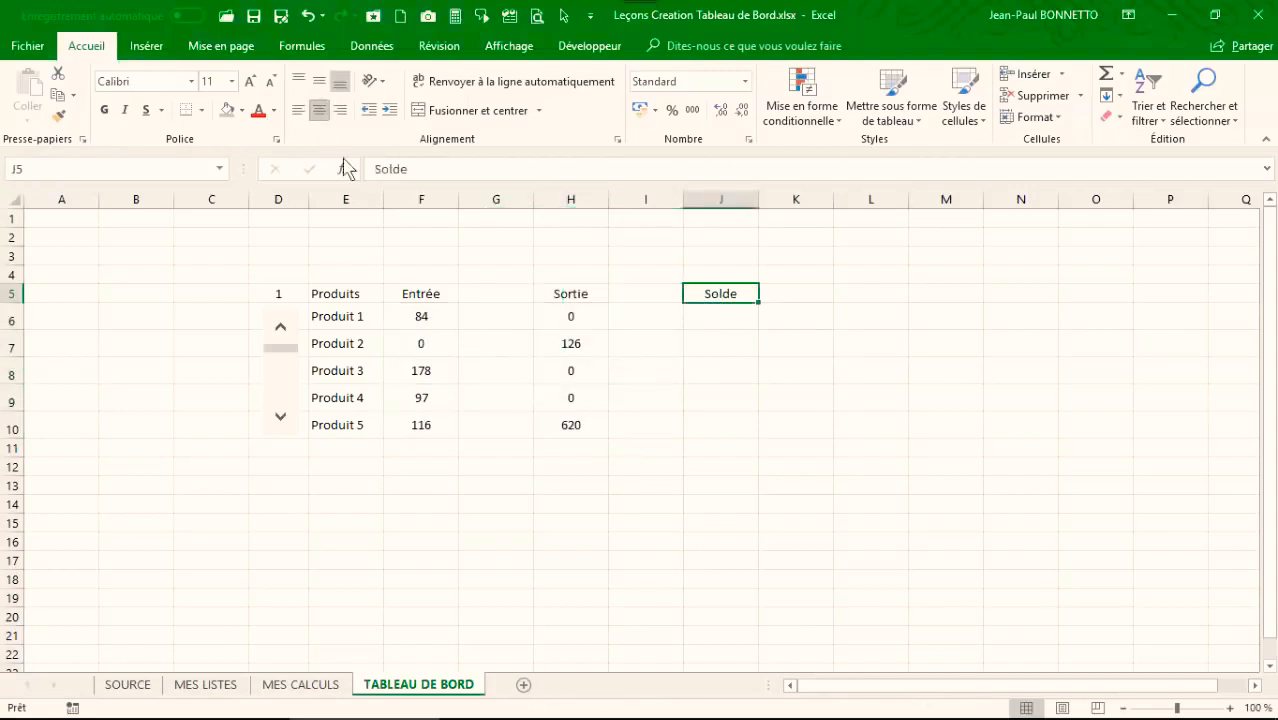
pyautogui.moveTo(655, 406); pyautogui.dragTo(680, 381)
pyautogui.click(718, 323)
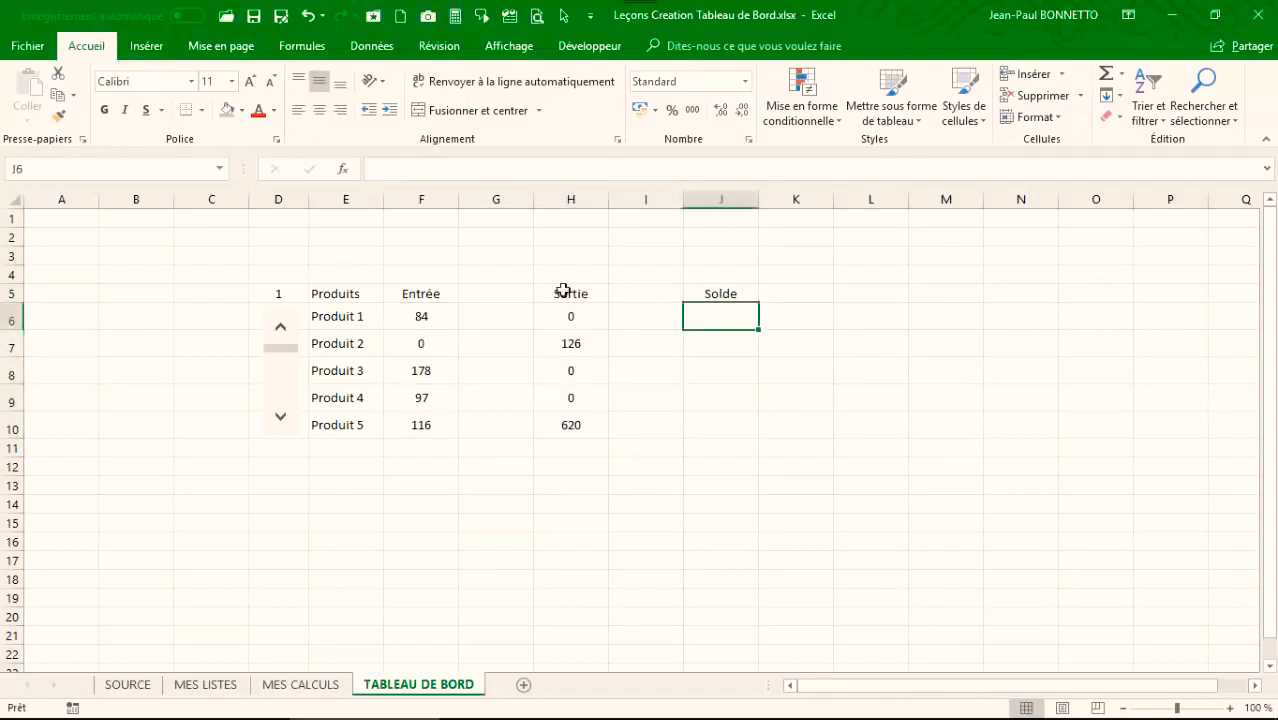
# Step: Wrap F6's Entrée formula in SIERREUR with empty text "" as the error value, and copy it down through F10
pyautogui.click(408, 336)
pyautogui.click(419, 318)
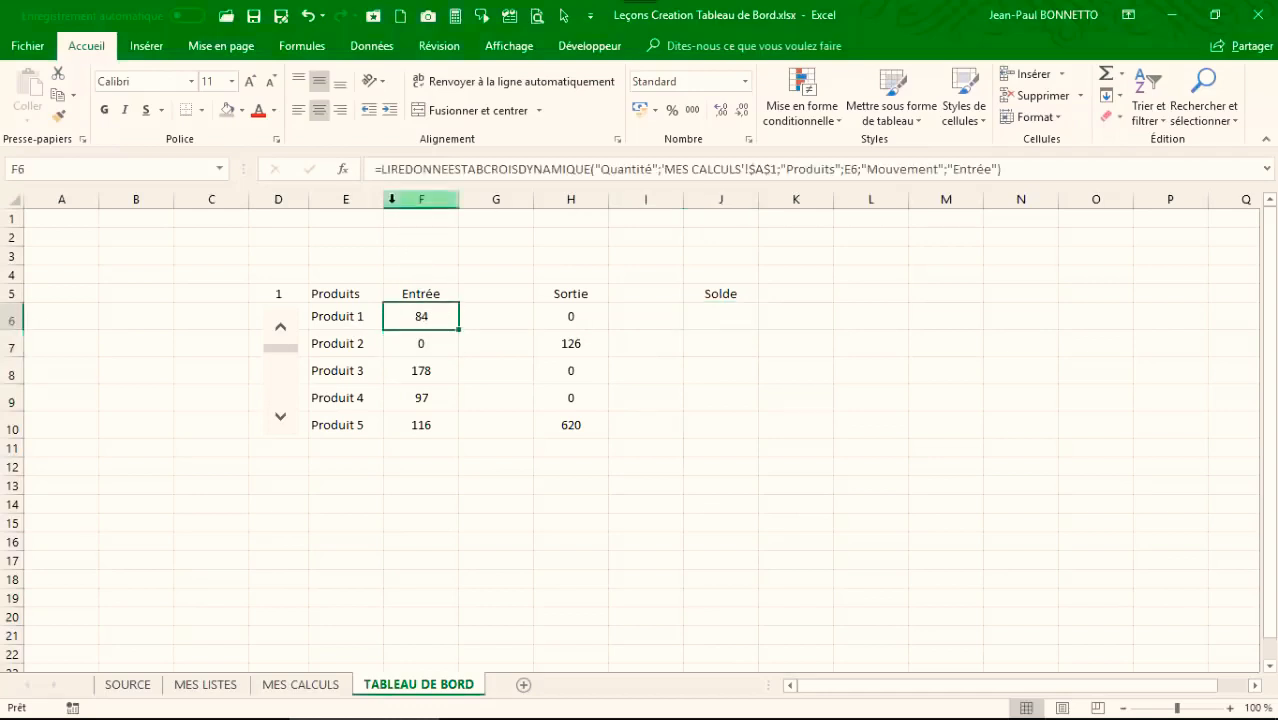
pyautogui.click(382, 169)
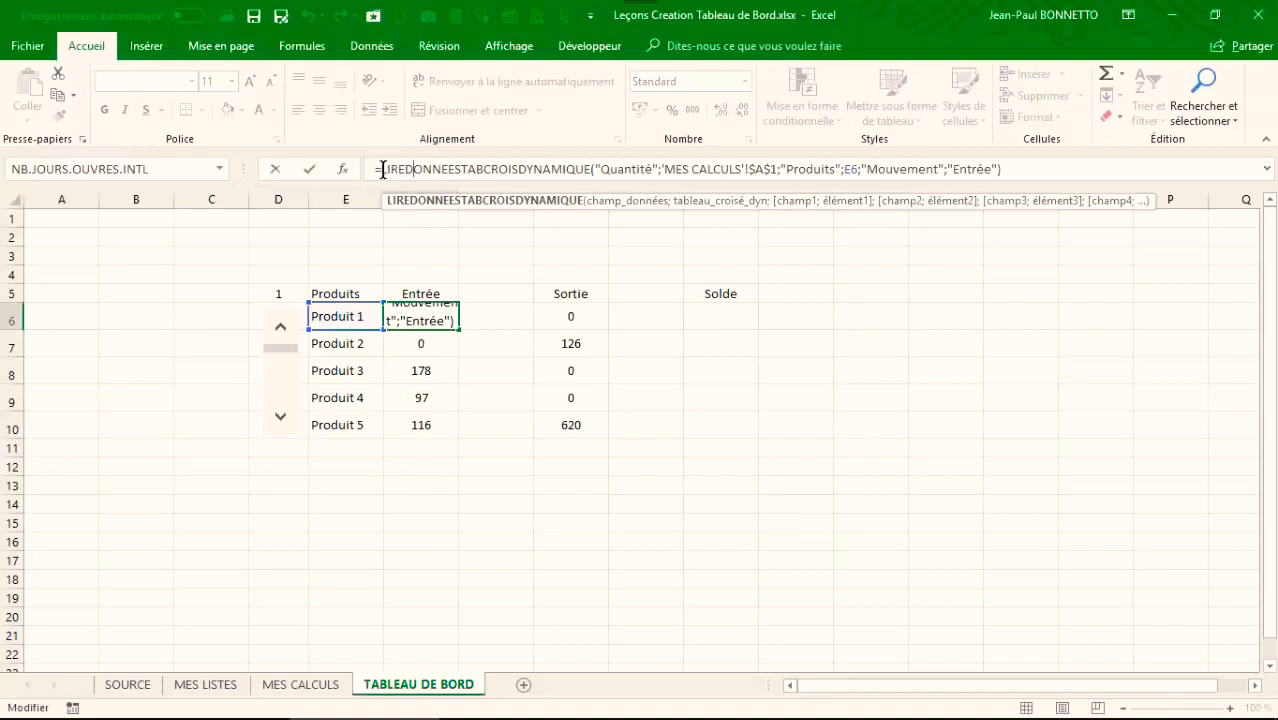
pyautogui.write('SI')
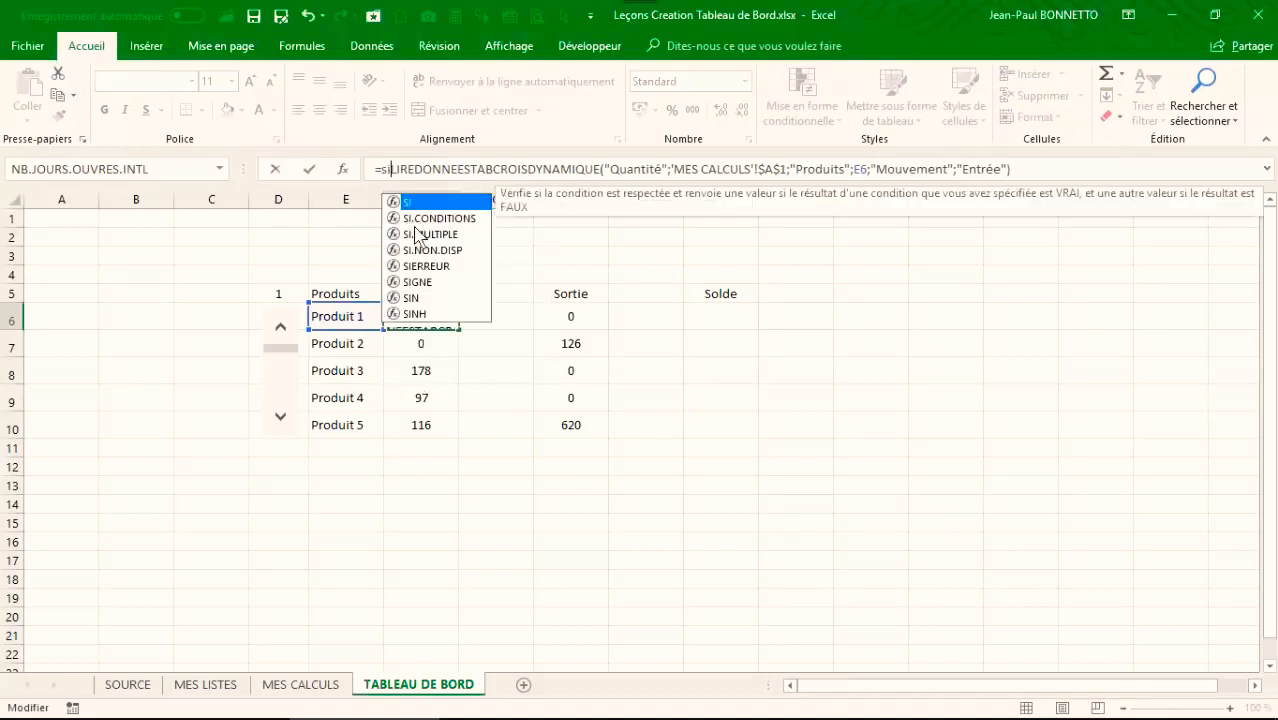
pyautogui.doubleClick(427, 266)
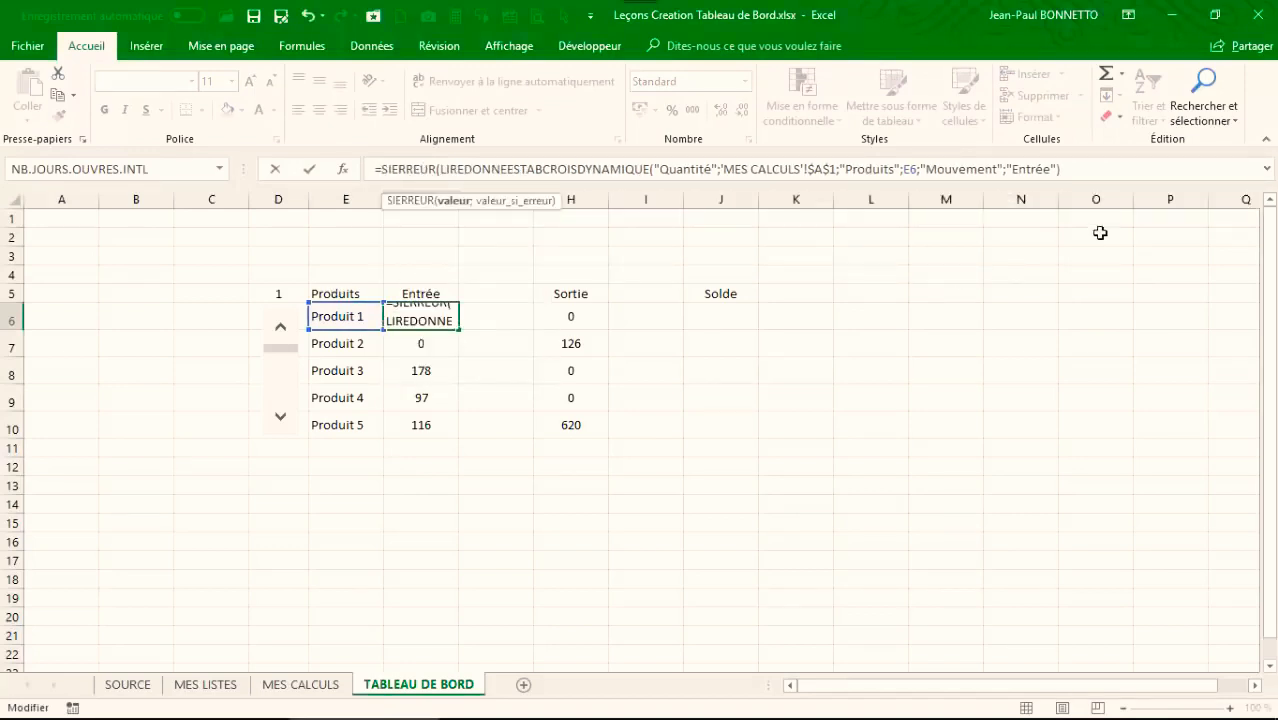
pyautogui.write(';"')
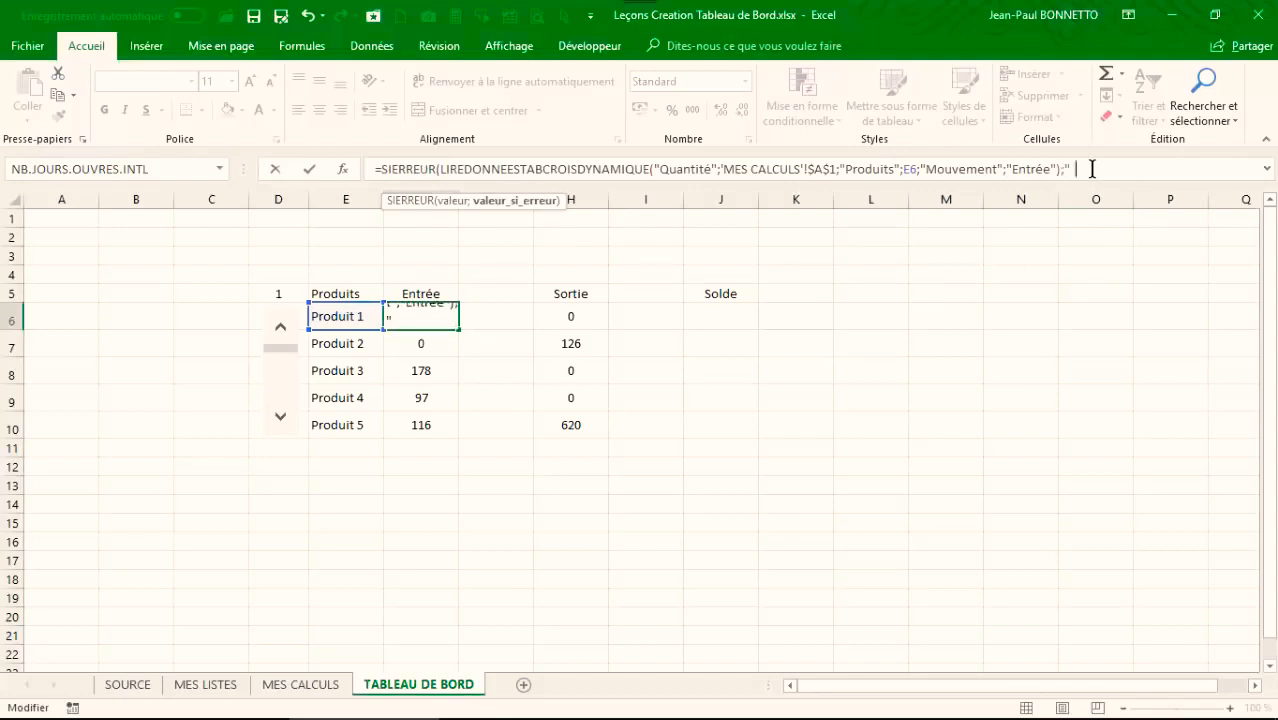
pyautogui.write('")')
pyautogui.press('Return')
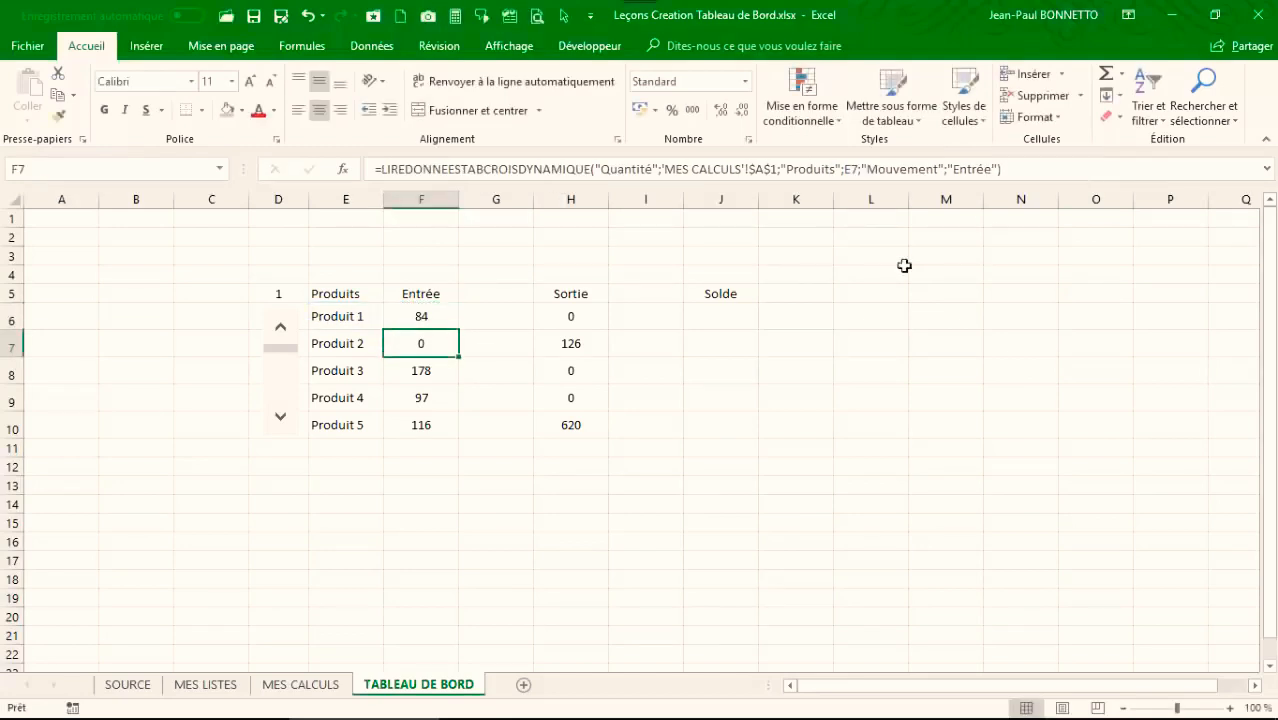
pyautogui.click(424, 320)
pyautogui.moveTo(458, 330); pyautogui.dragTo(466, 428)
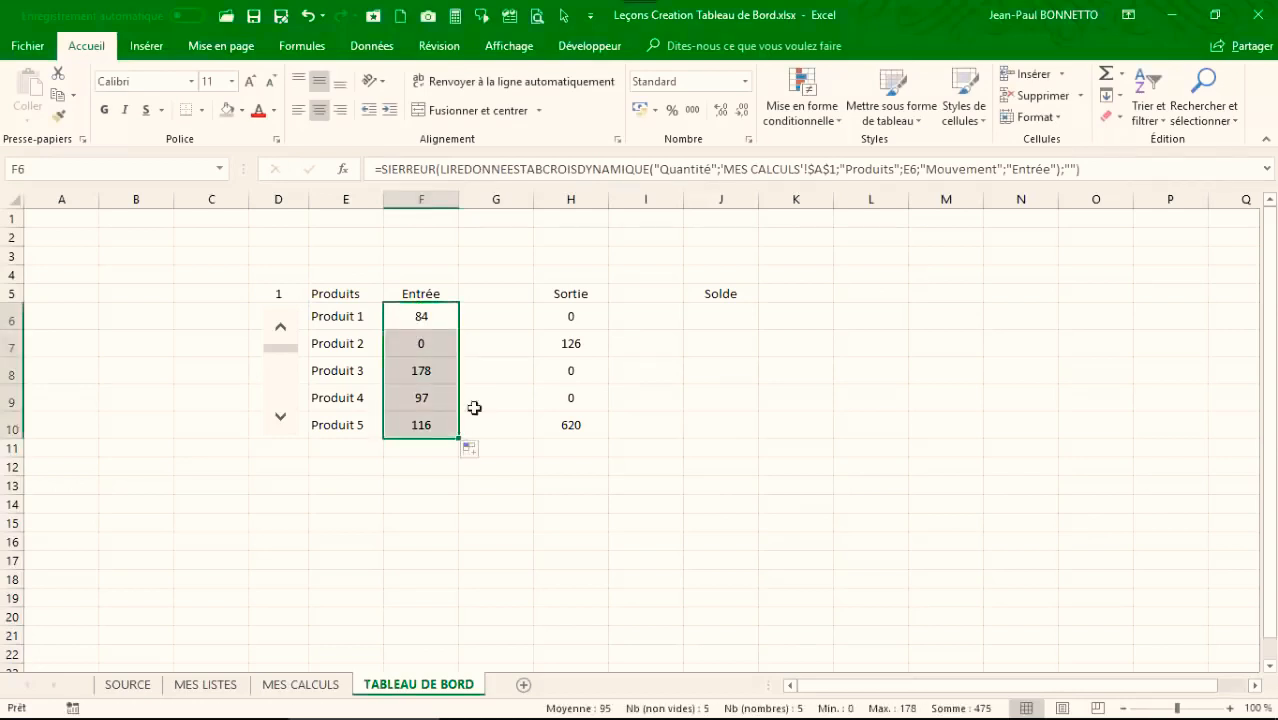
# Step: Wrap H6's Sortie formula in SIERREUR with empty text "" as the error value, copy it down through H10, and scroll the product list
pyautogui.click(584, 312)
pyautogui.click(382, 169)
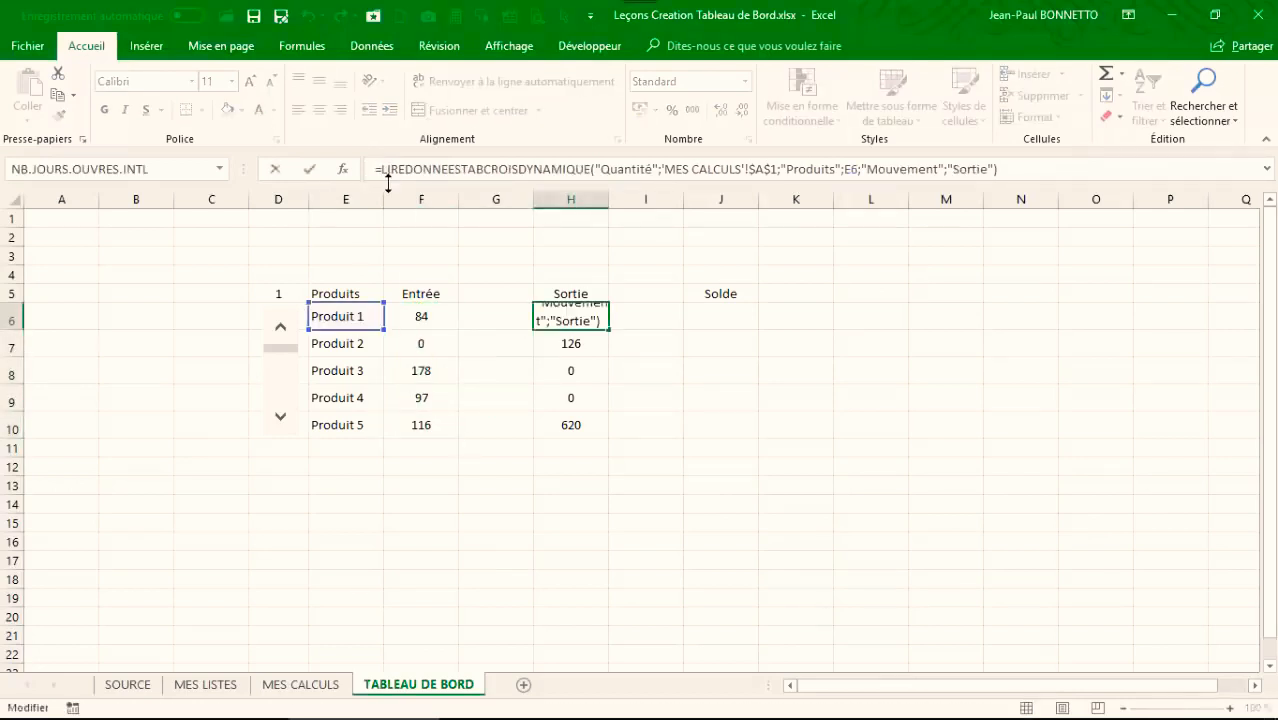
pyautogui.write('si')
pyautogui.doubleClick(405, 265)
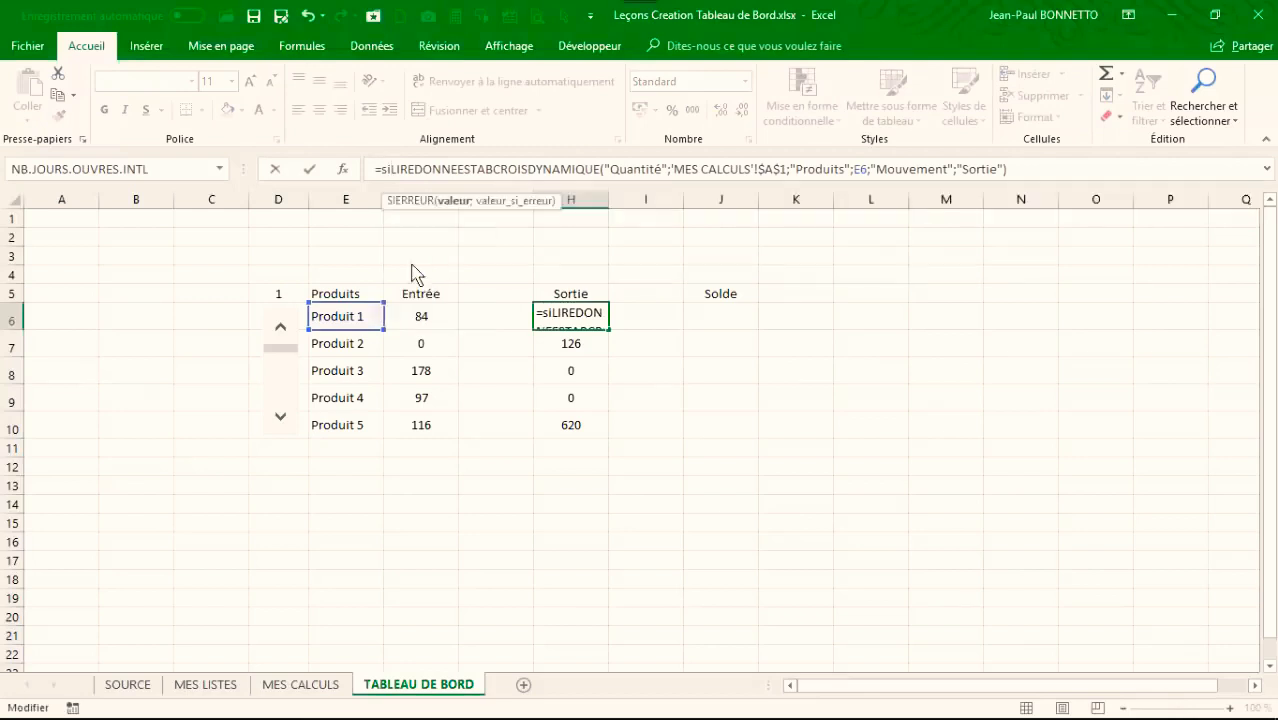
pyautogui.write(';"")')
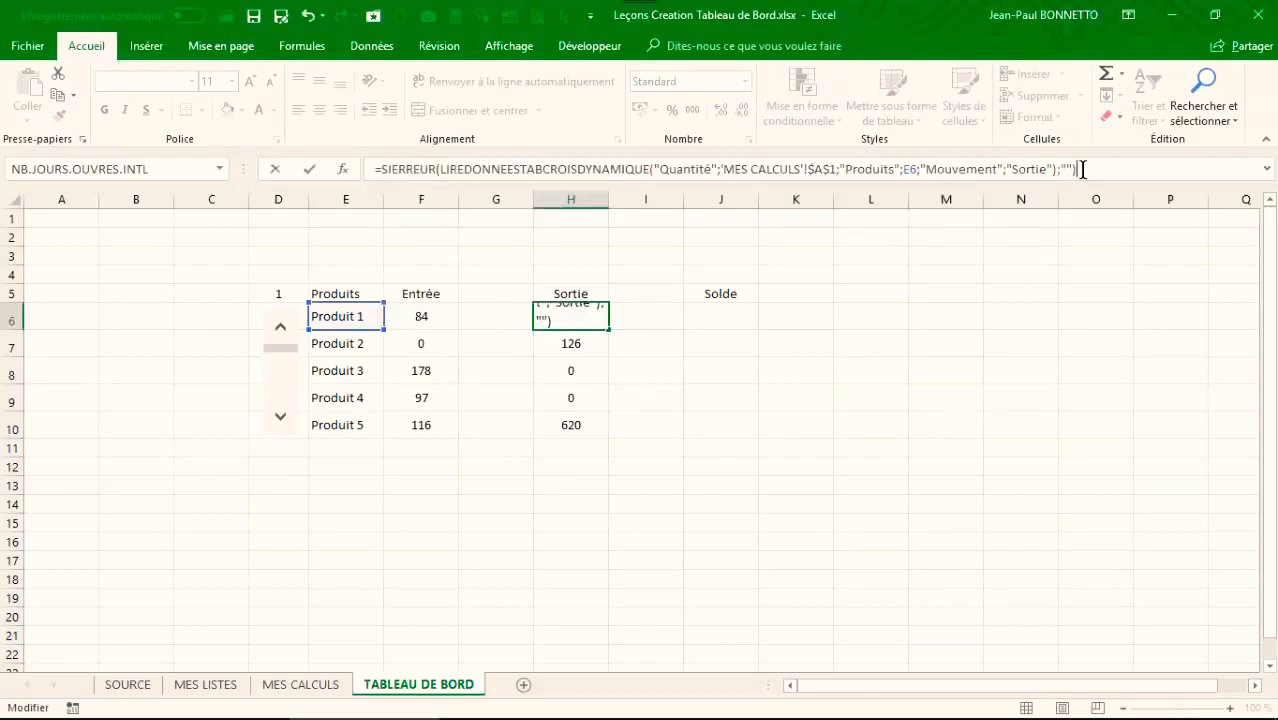
pyautogui.press('Return')
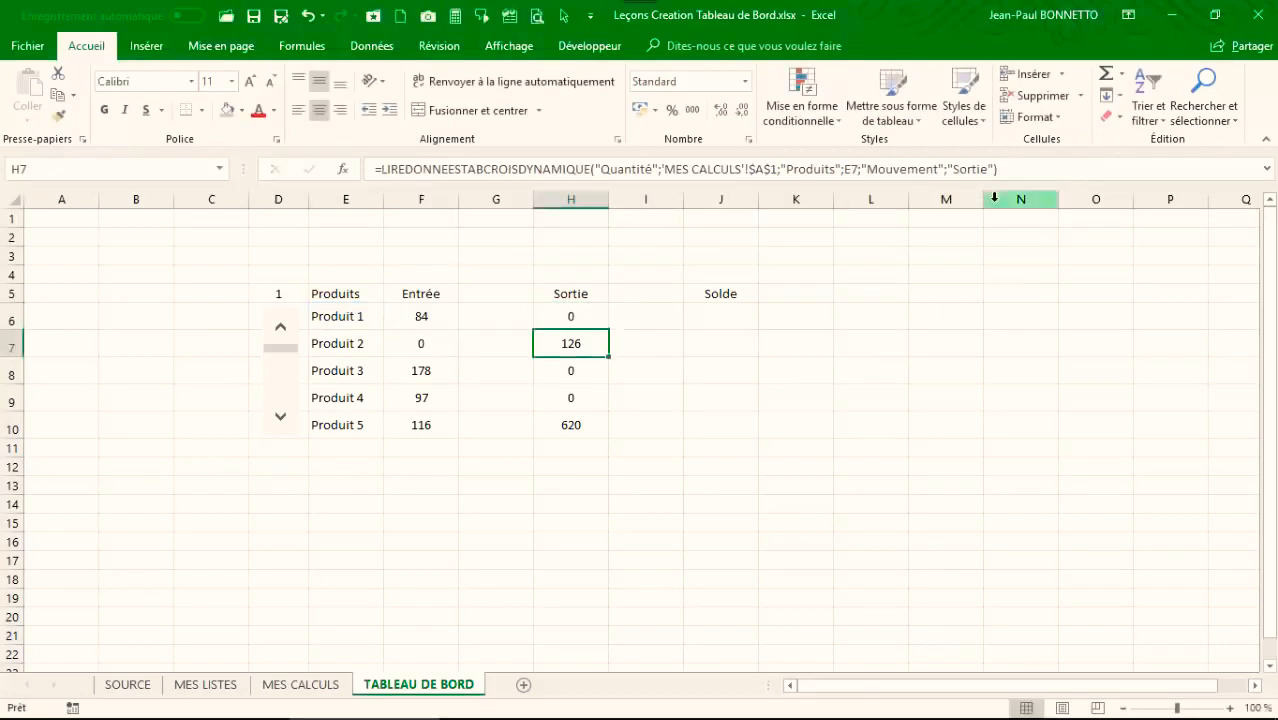
pyautogui.click(578, 314)
pyautogui.moveTo(609, 330); pyautogui.dragTo(612, 430)
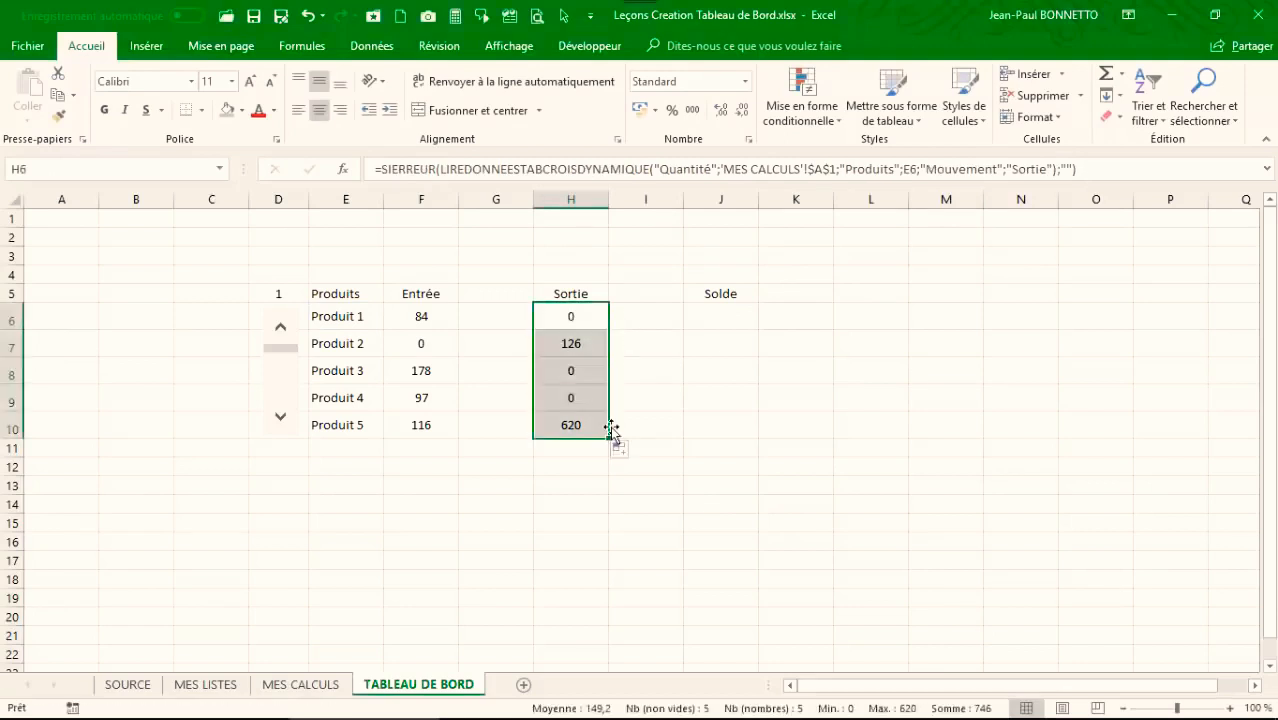
pyautogui.click(281, 418)
pyautogui.click(281, 418)
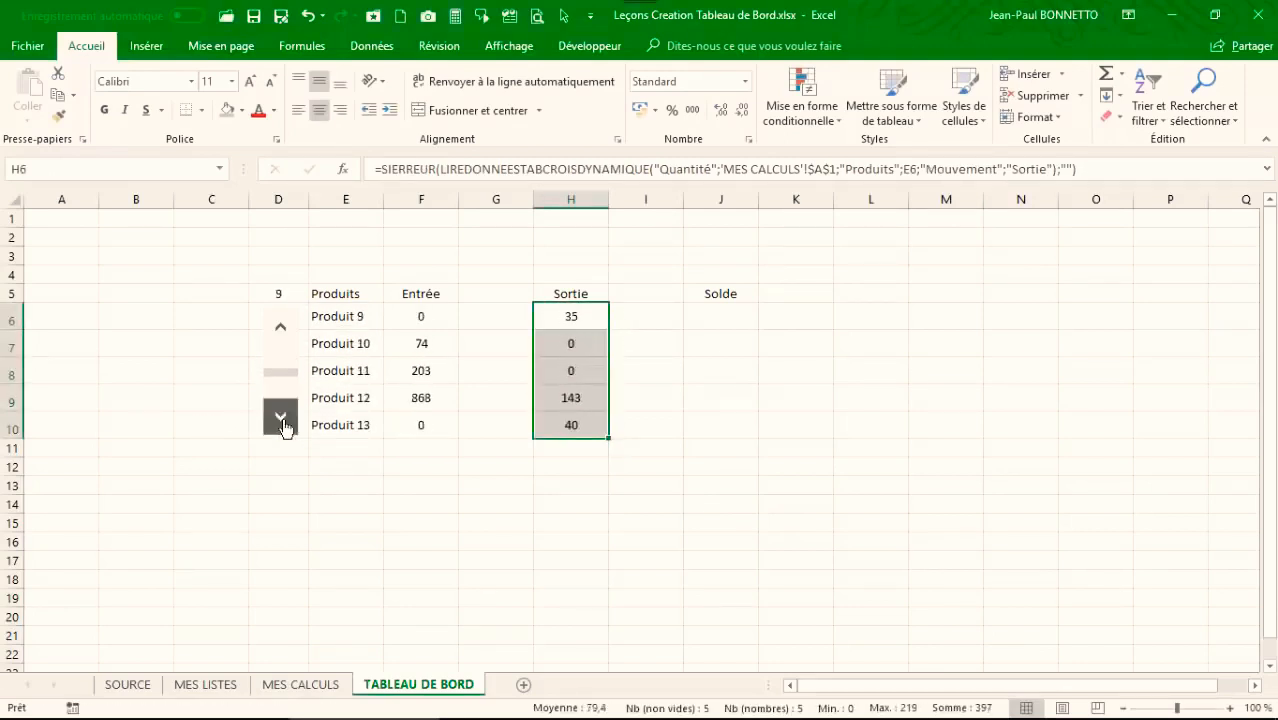
# Step: Enter =F6 in G6 to repeat the Entrée value and copy the formula down through G10
pyautogui.click(498, 321)
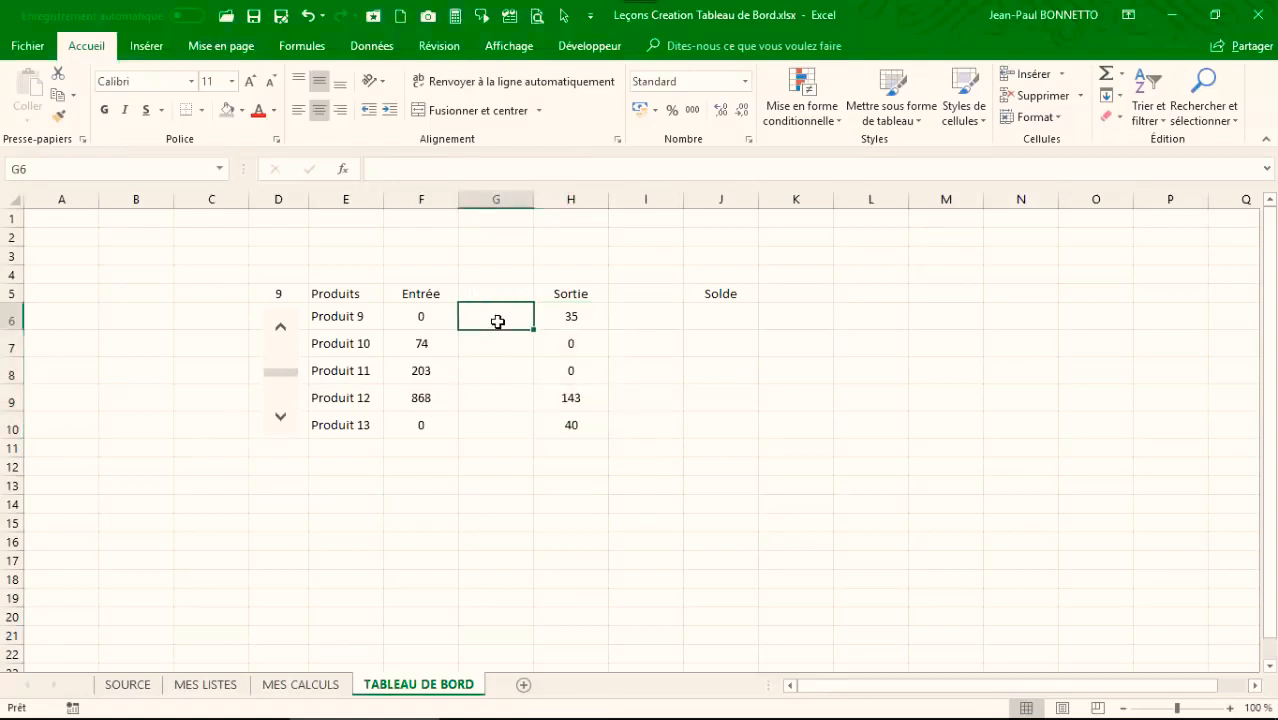
pyautogui.write('=')
pyautogui.click(431, 318)
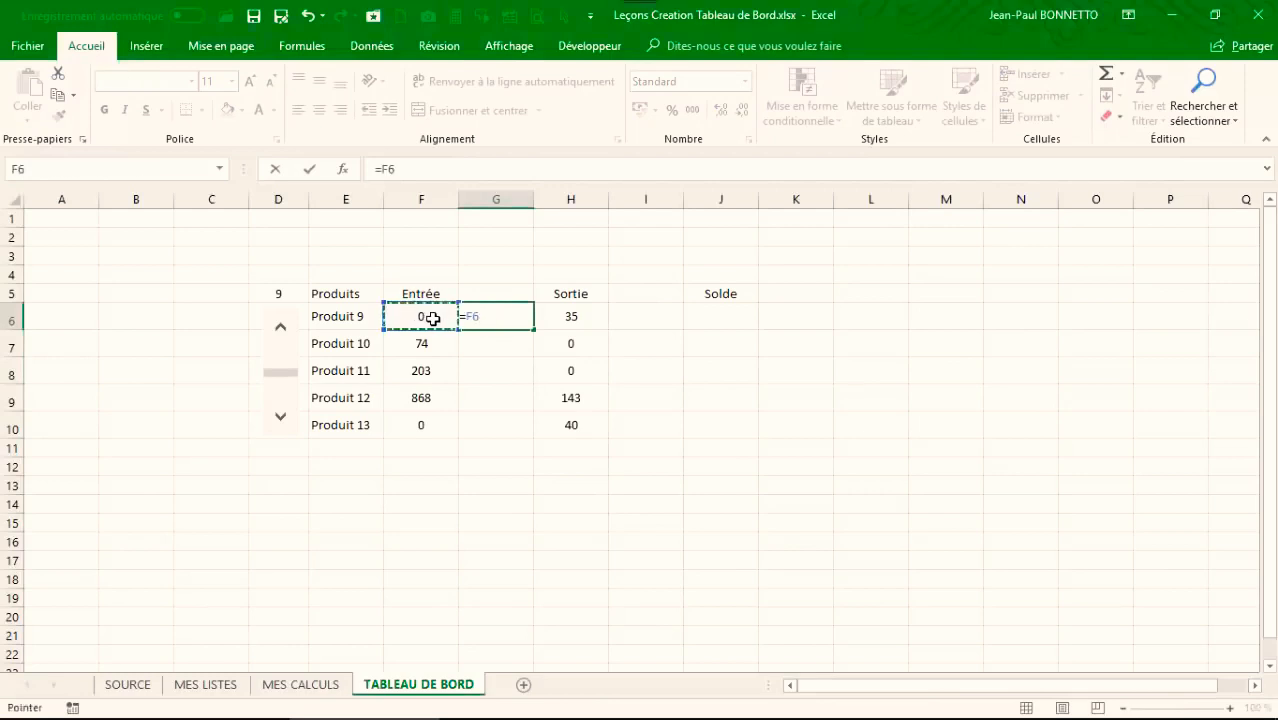
pyautogui.press('Return')
pyautogui.click(516, 299)
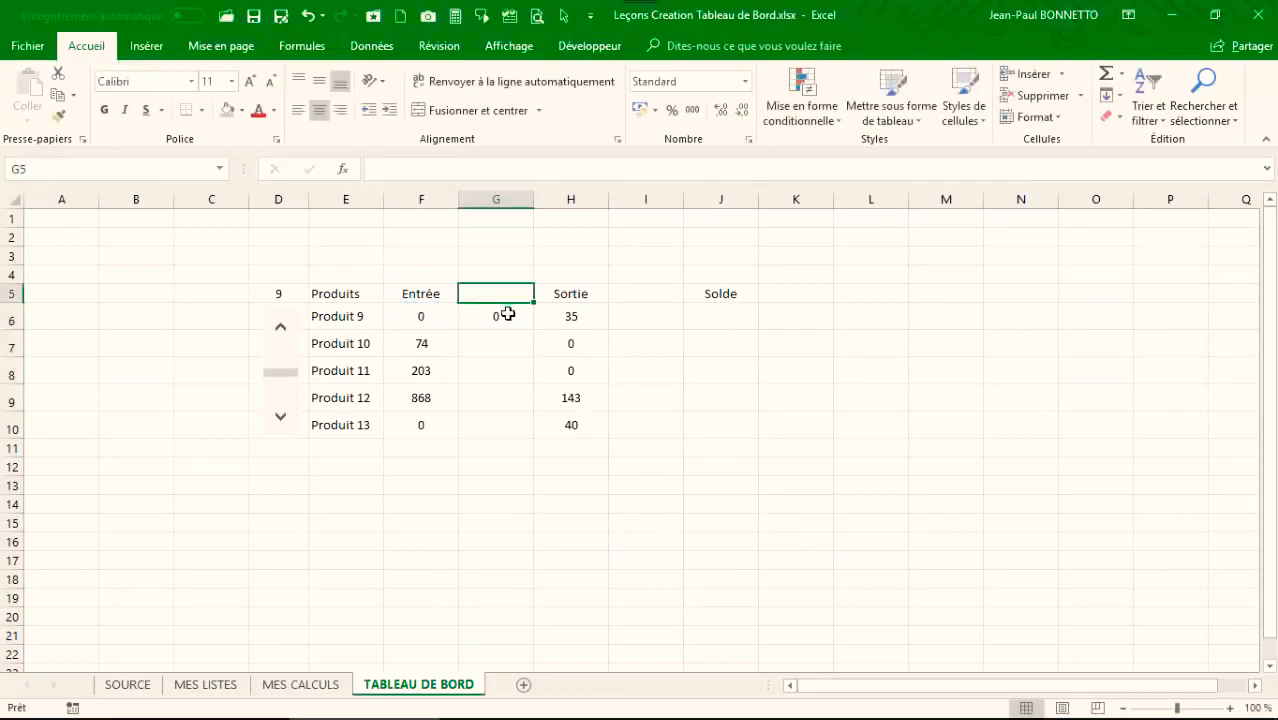
pyautogui.click(508, 316)
pyautogui.moveTo(534, 329); pyautogui.dragTo(533, 436)
# Step: Enter =H6 in I6 to repeat the Sortie value and copy the formula down through I10
pyautogui.click(652, 318)
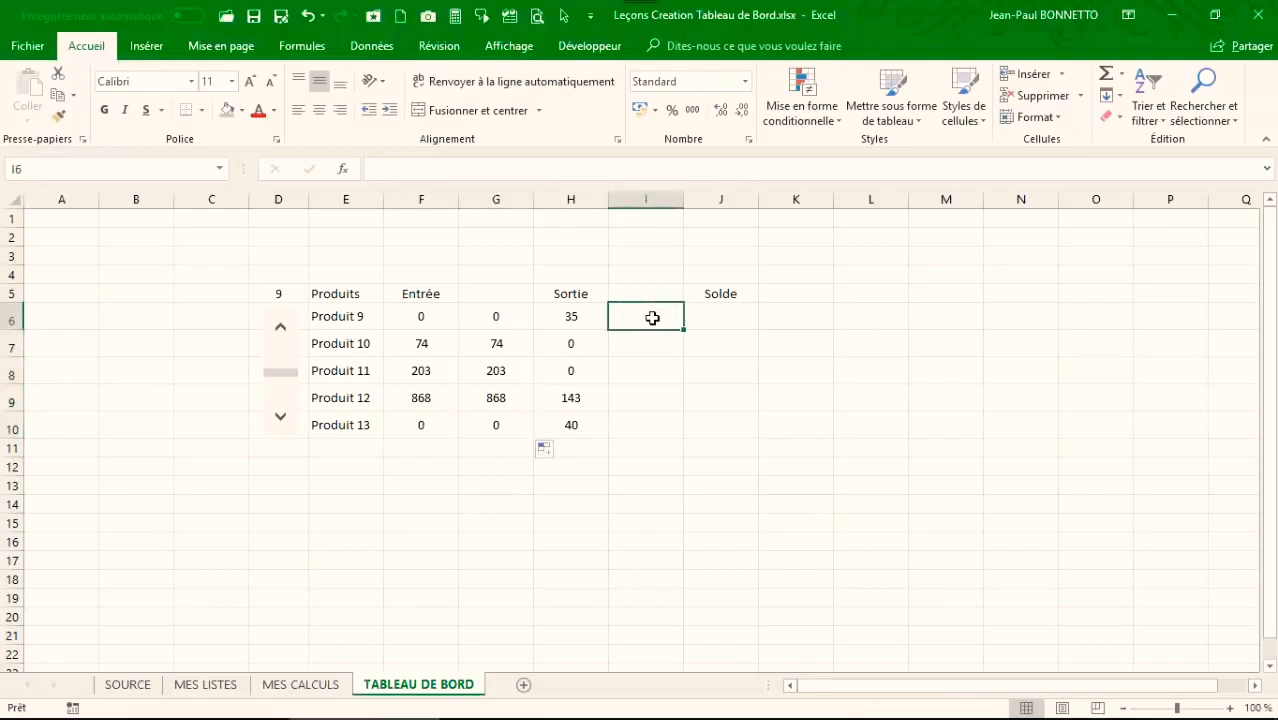
pyautogui.write('=')
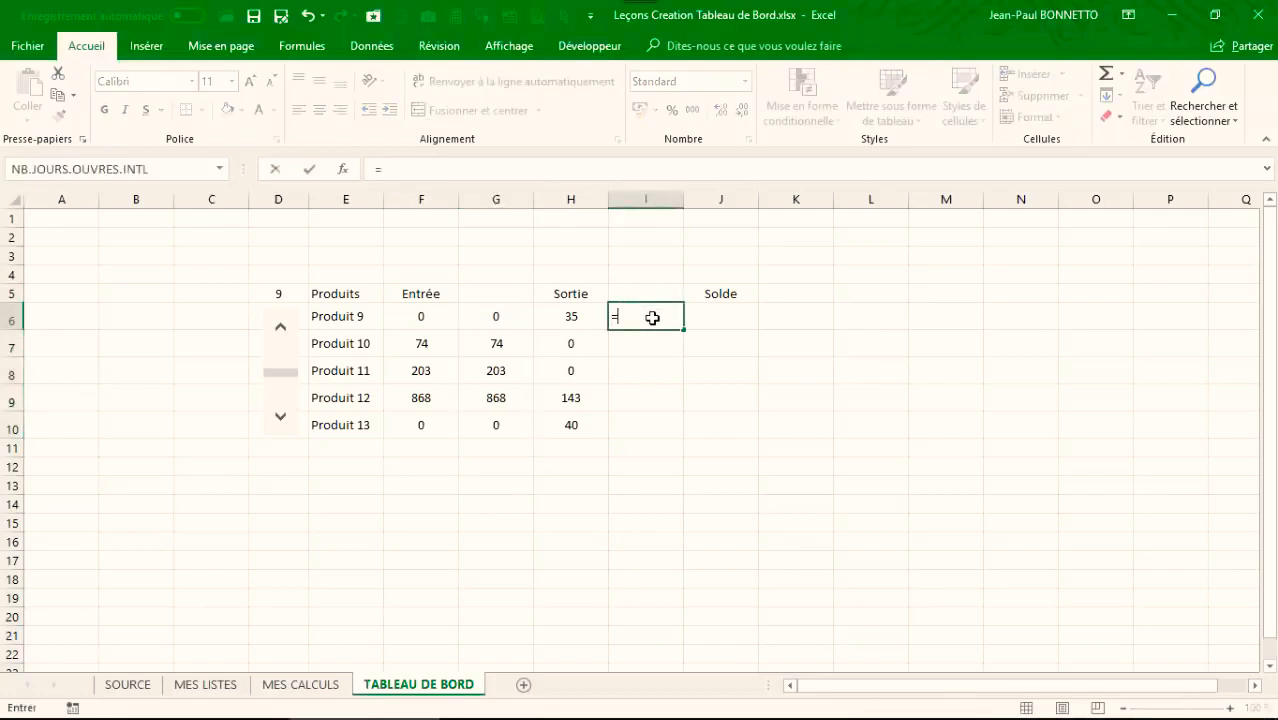
pyautogui.click(563, 317)
pyautogui.press('Return')
pyautogui.click(647, 306)
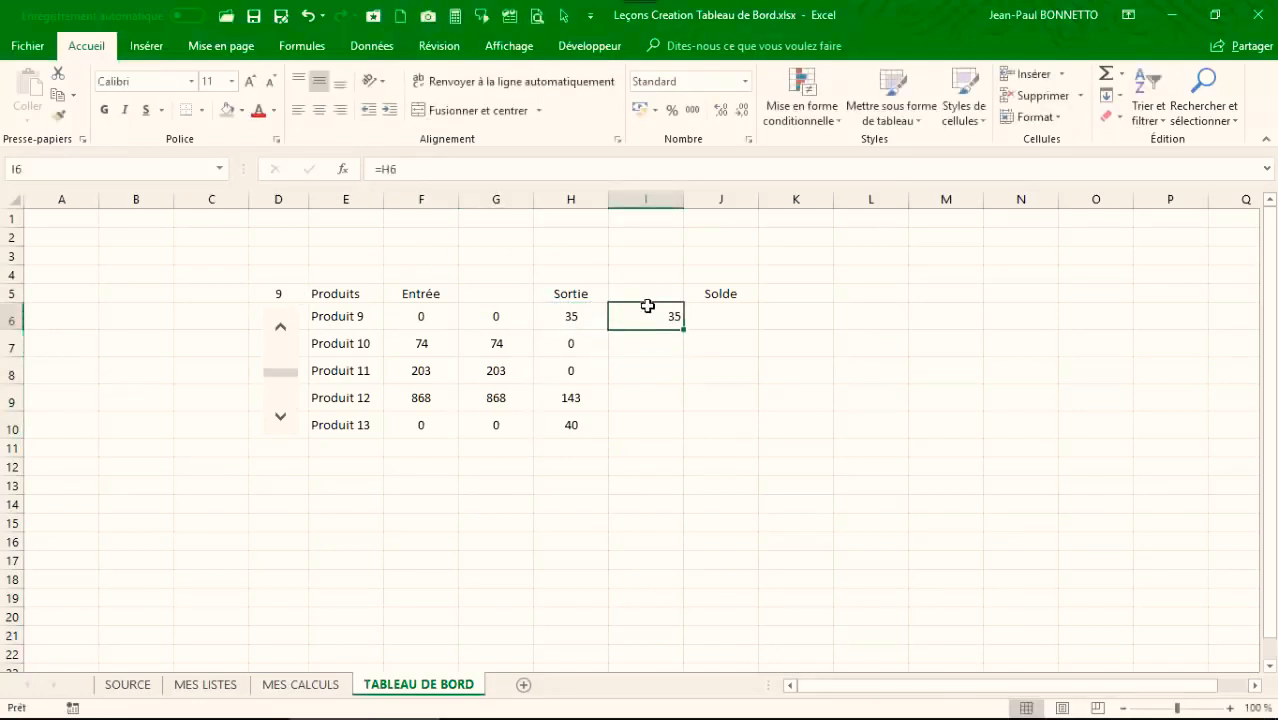
pyautogui.moveTo(681, 328); pyautogui.dragTo(686, 440)
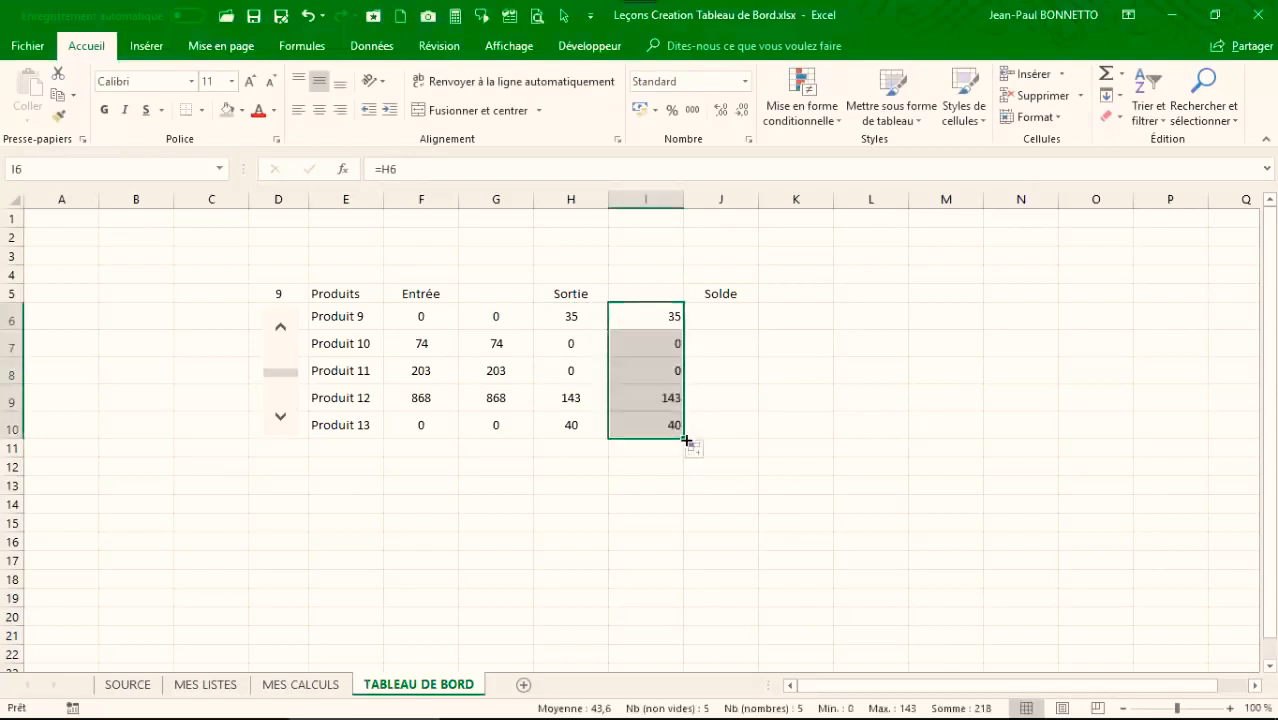
# Step: Apply blue solid-fill data bars as conditional formatting to the repeated Entrée values in G6:G10
pyautogui.click(502, 313)
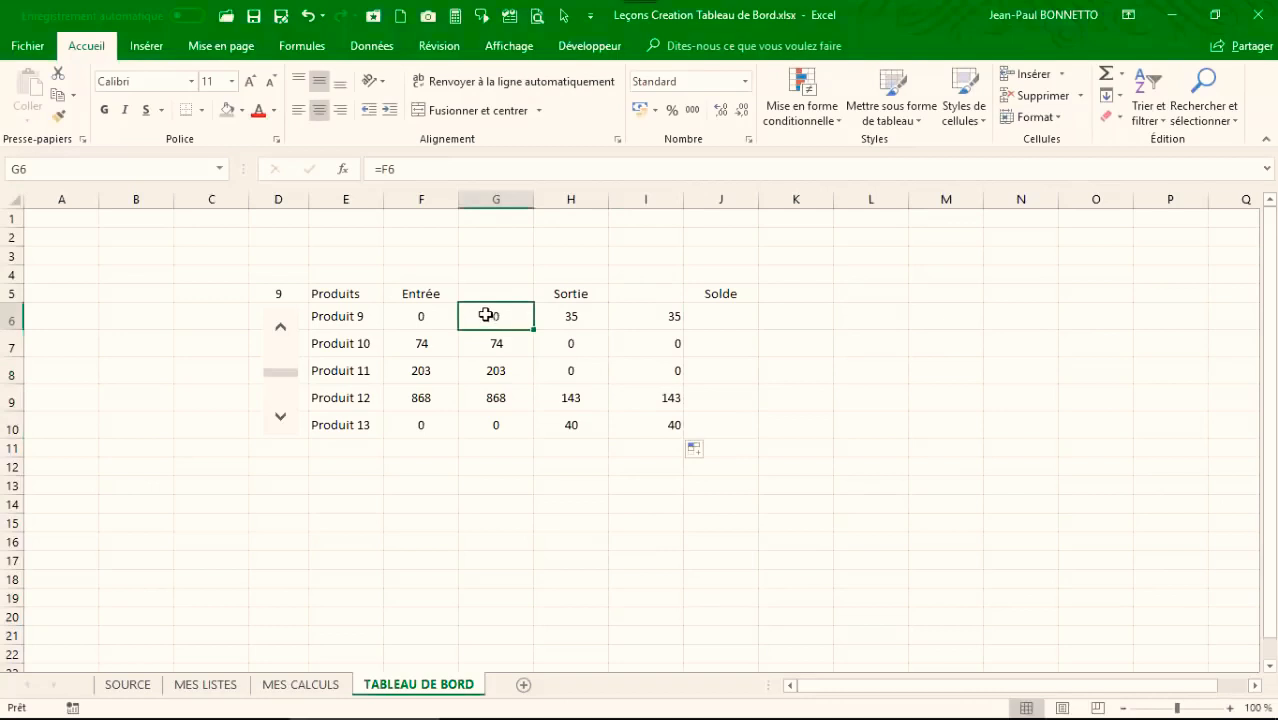
pyautogui.moveTo(485, 315); pyautogui.dragTo(471, 432)
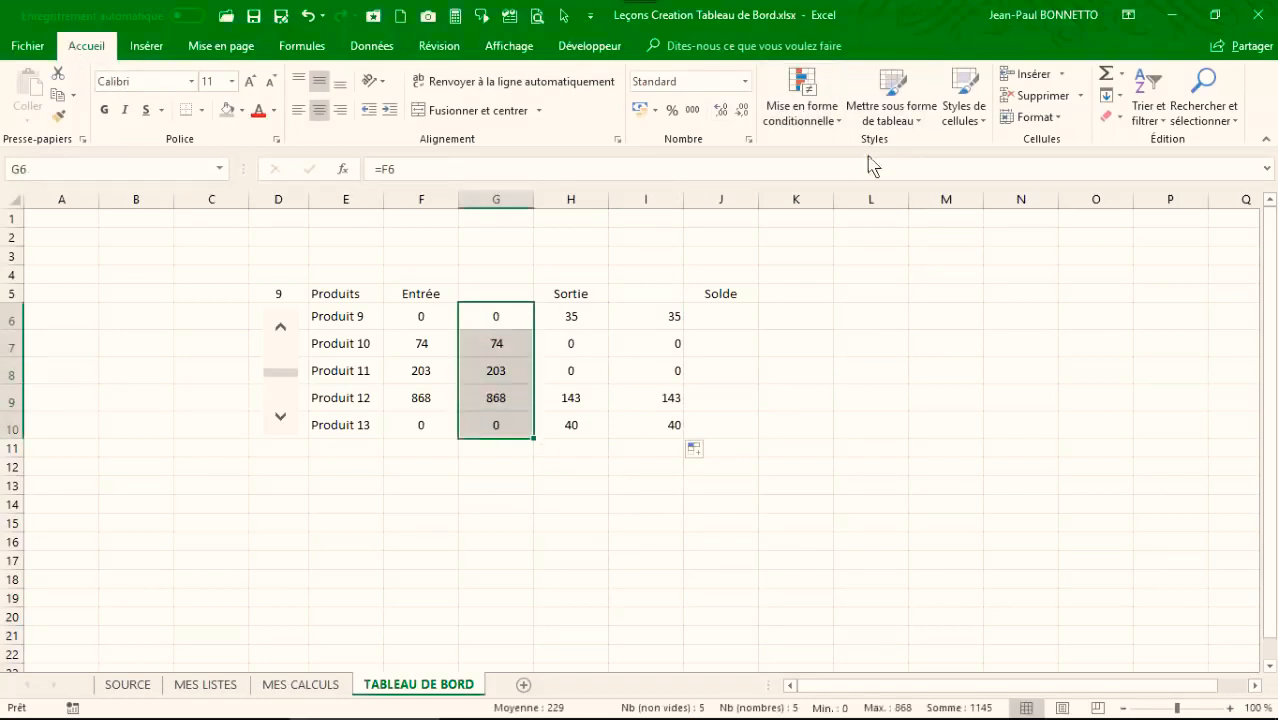
pyautogui.click(795, 112)
pyautogui.moveTo(823, 243)
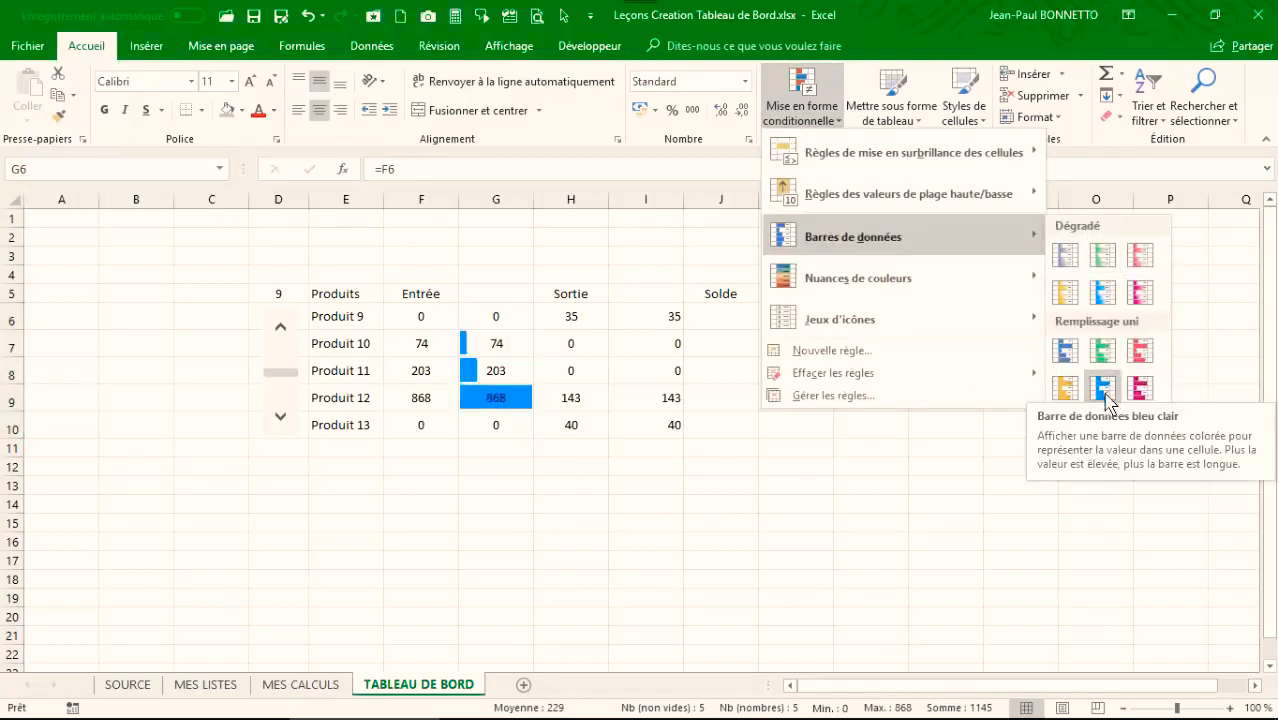
pyautogui.click(1066, 352)
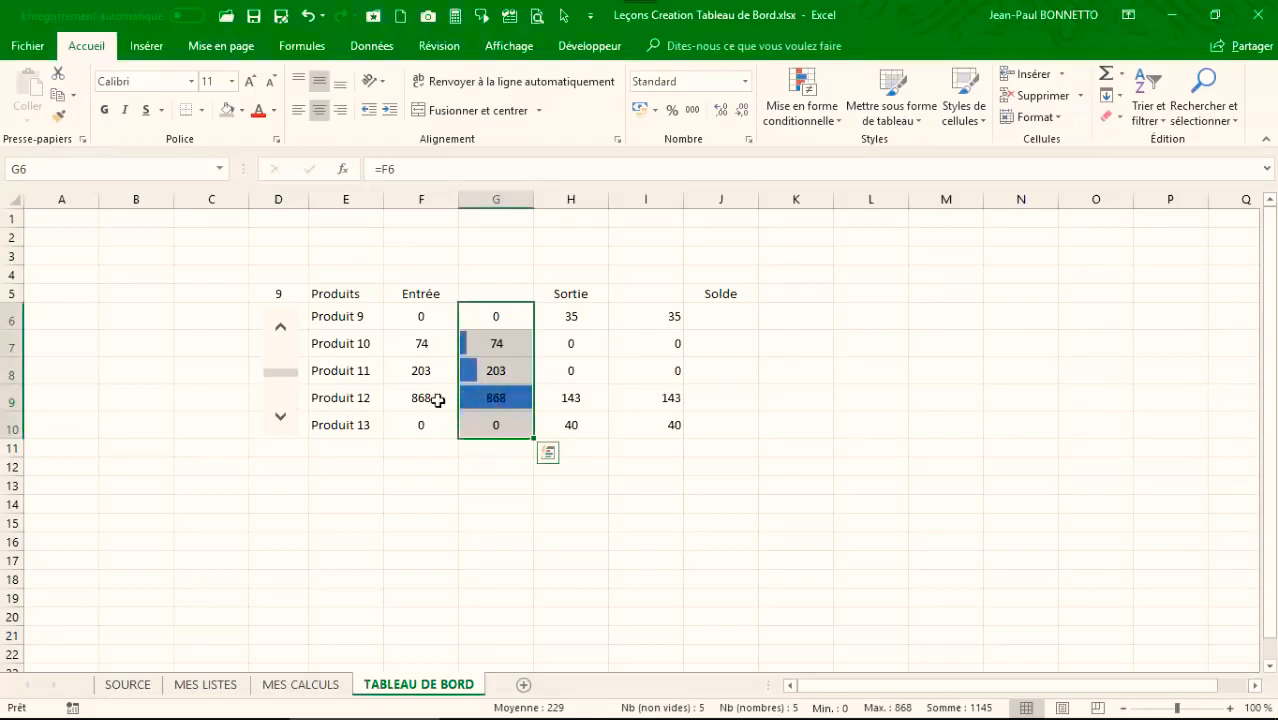
# Step: Edit the data bar rule on G6:G10 so that only the bar is shown (Afficher la barre uniquement)
pyautogui.click(837, 124)
pyautogui.click(806, 396)
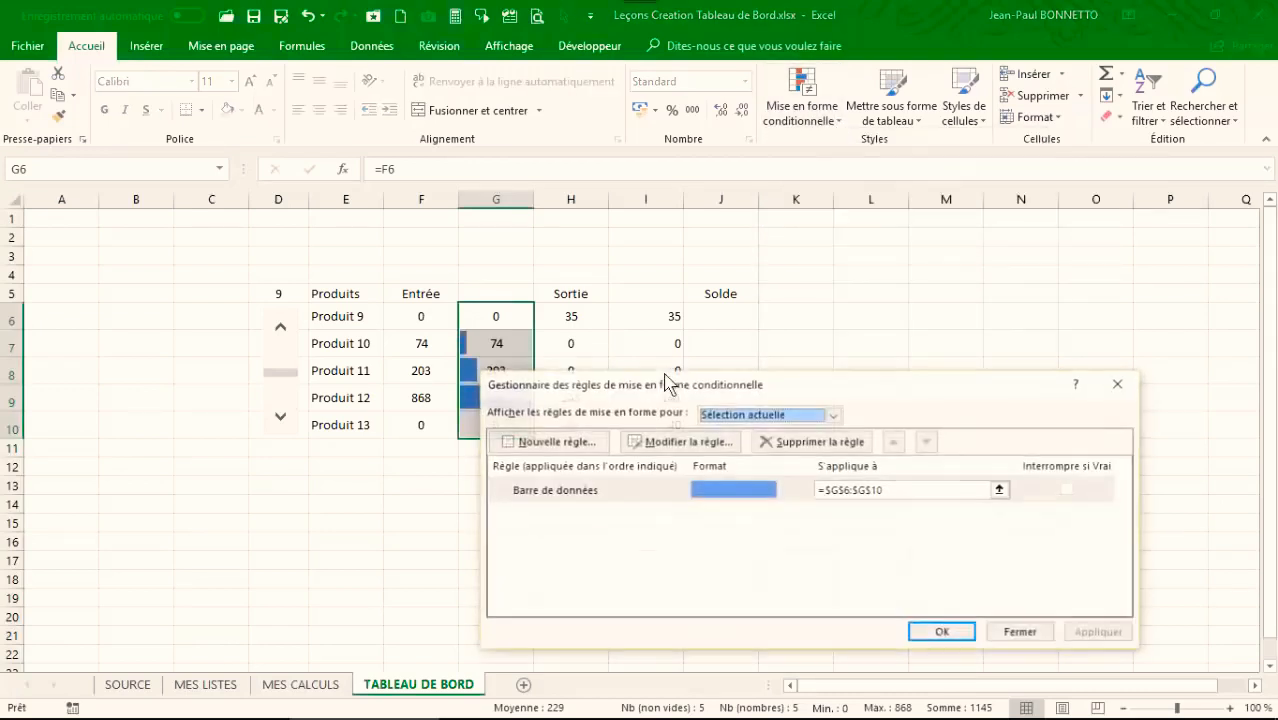
pyautogui.click(686, 441)
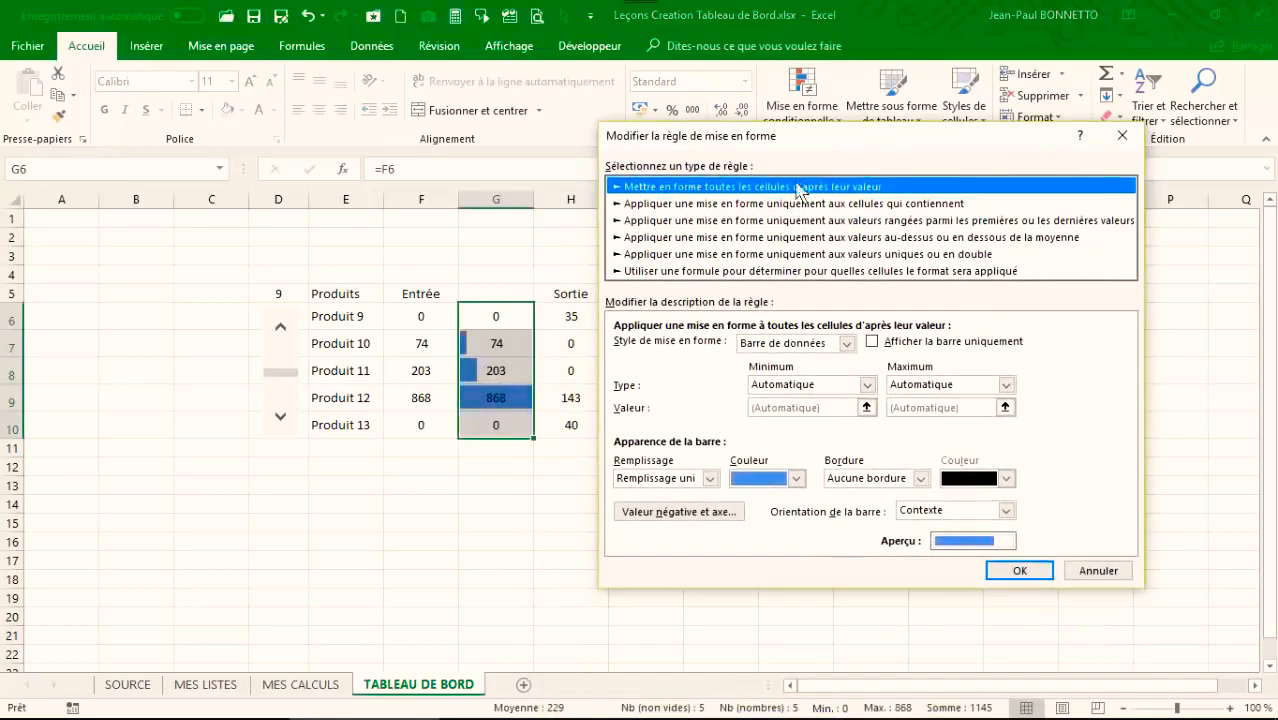
pyautogui.click(871, 343)
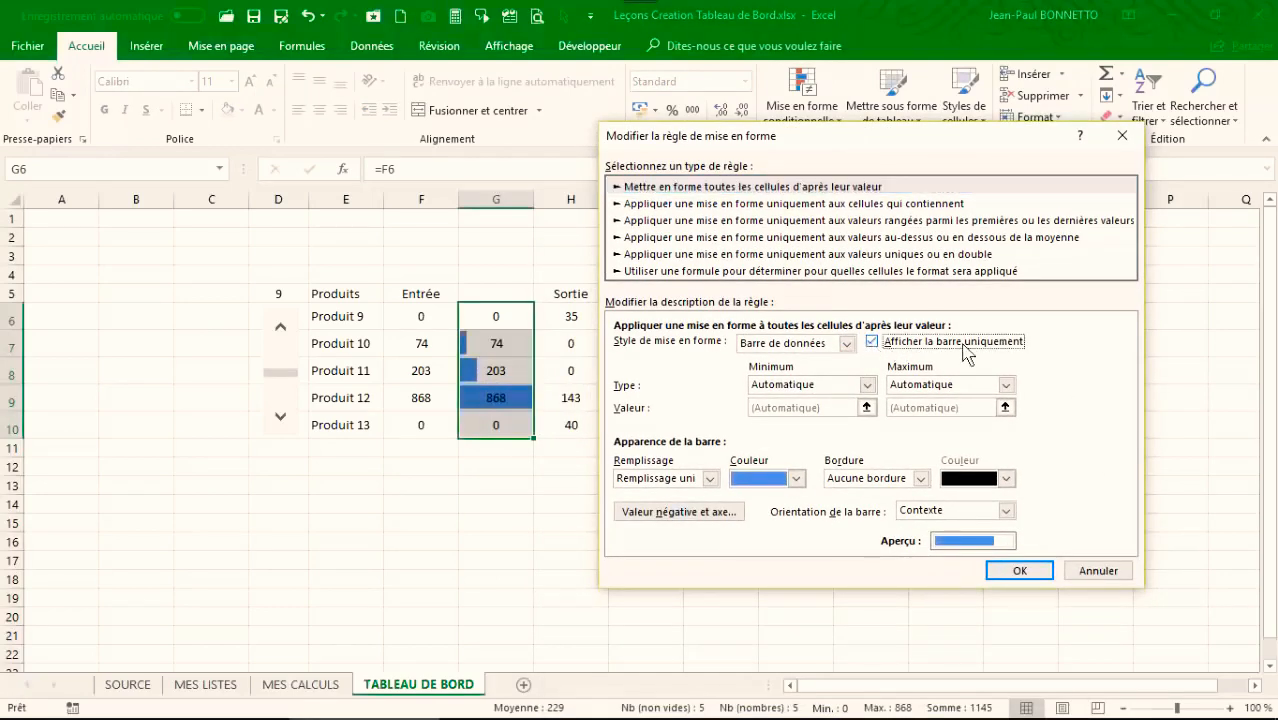
pyautogui.click(1018, 572)
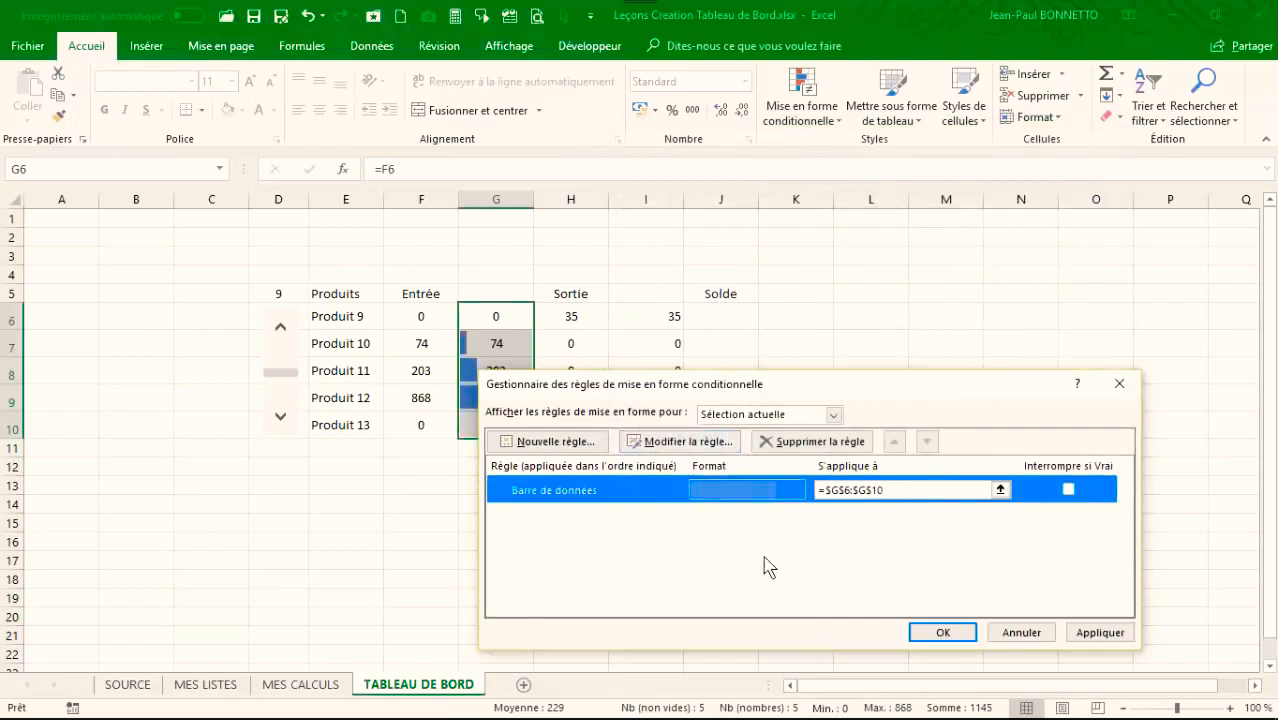
pyautogui.click(943, 632)
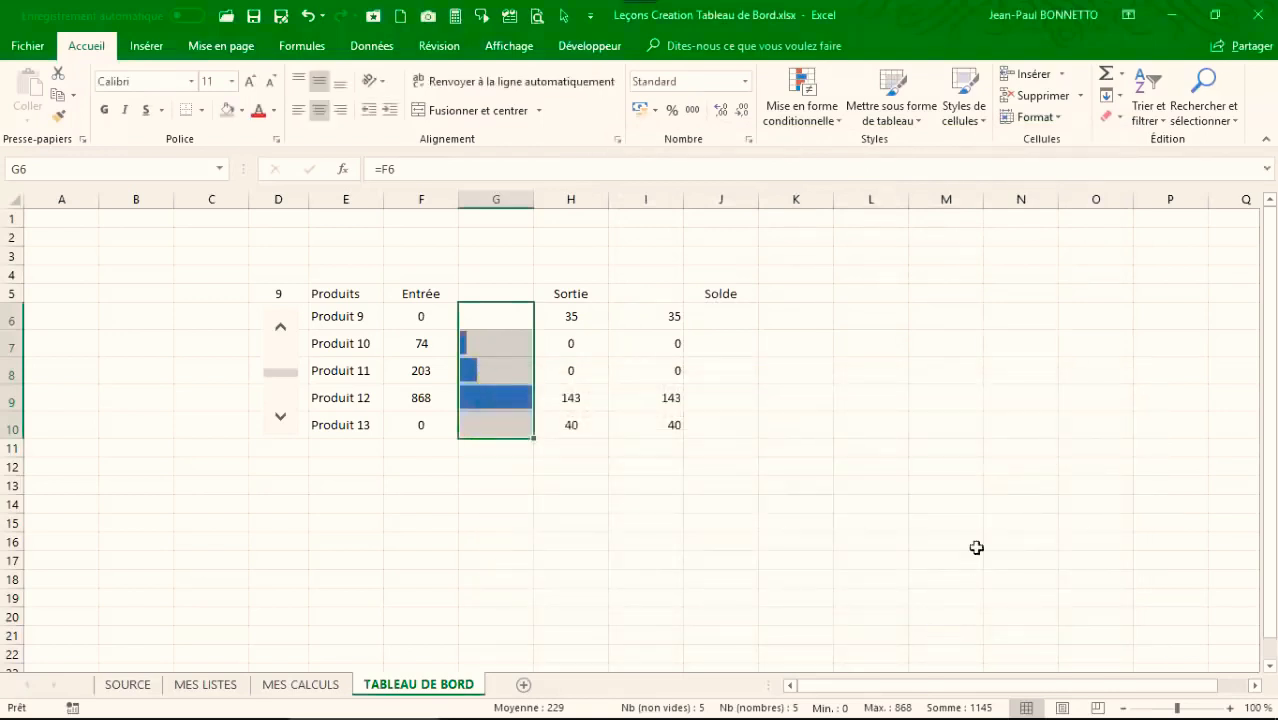
# Step: Copy the data bar formatting of G6:G10 onto the repeated Sortie values in I6:I10
pyautogui.click(479, 422)
pyautogui.moveTo(474, 328); pyautogui.dragTo(491, 417)
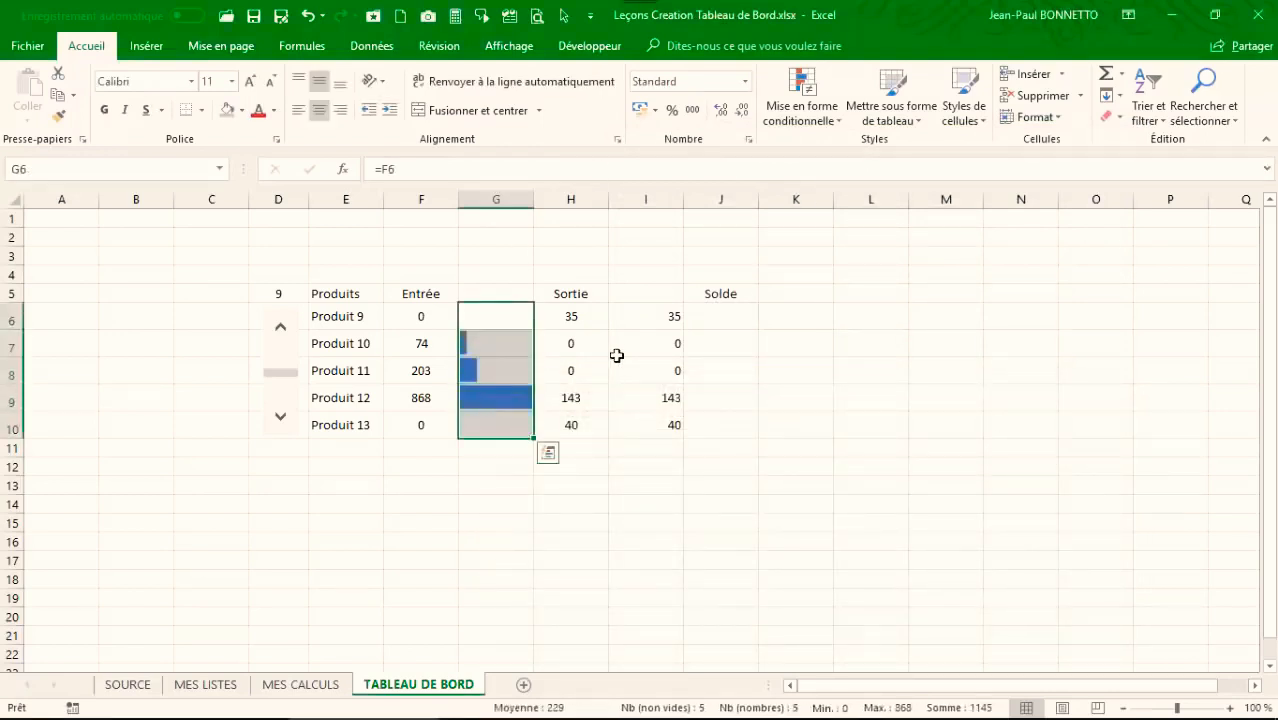
pyautogui.click(60, 117)
pyautogui.moveTo(662, 318); pyautogui.dragTo(673, 421)
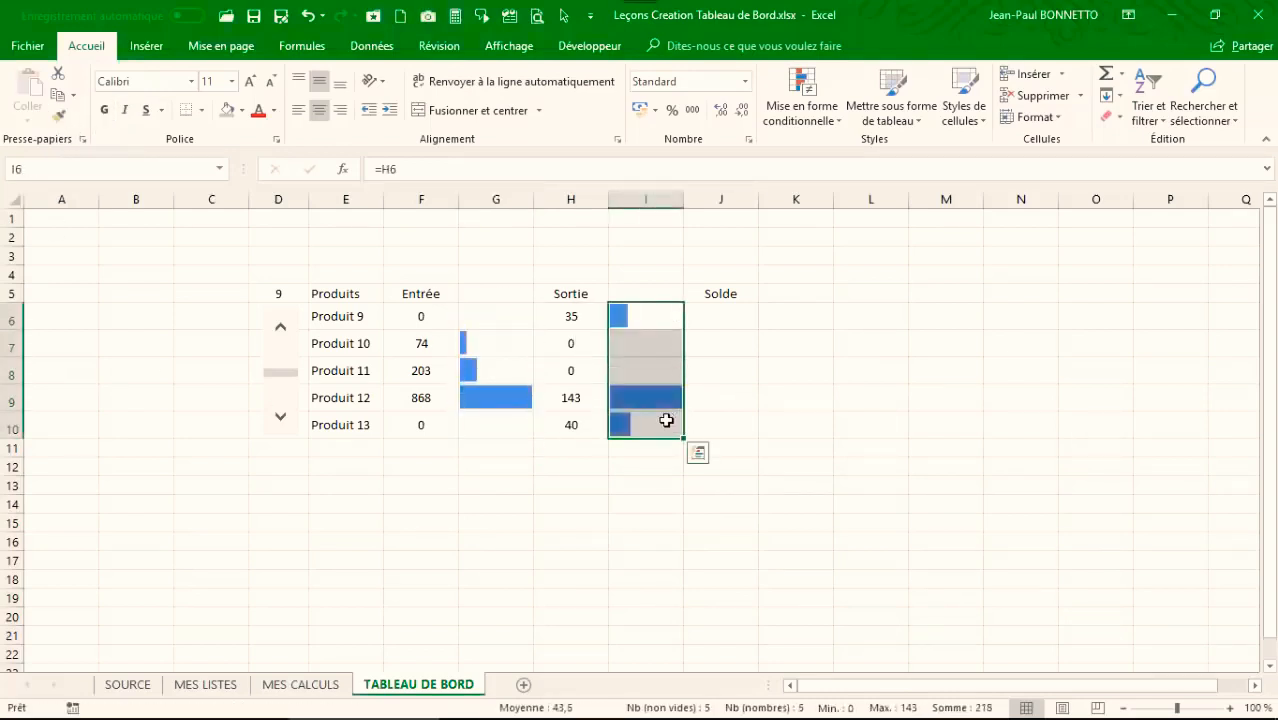
# Step: Scroll the product list down and back up to check how the Entrée and Sortie data bars follow the products
pyautogui.click(281, 418)
pyautogui.click(281, 418)
pyautogui.click(281, 418)
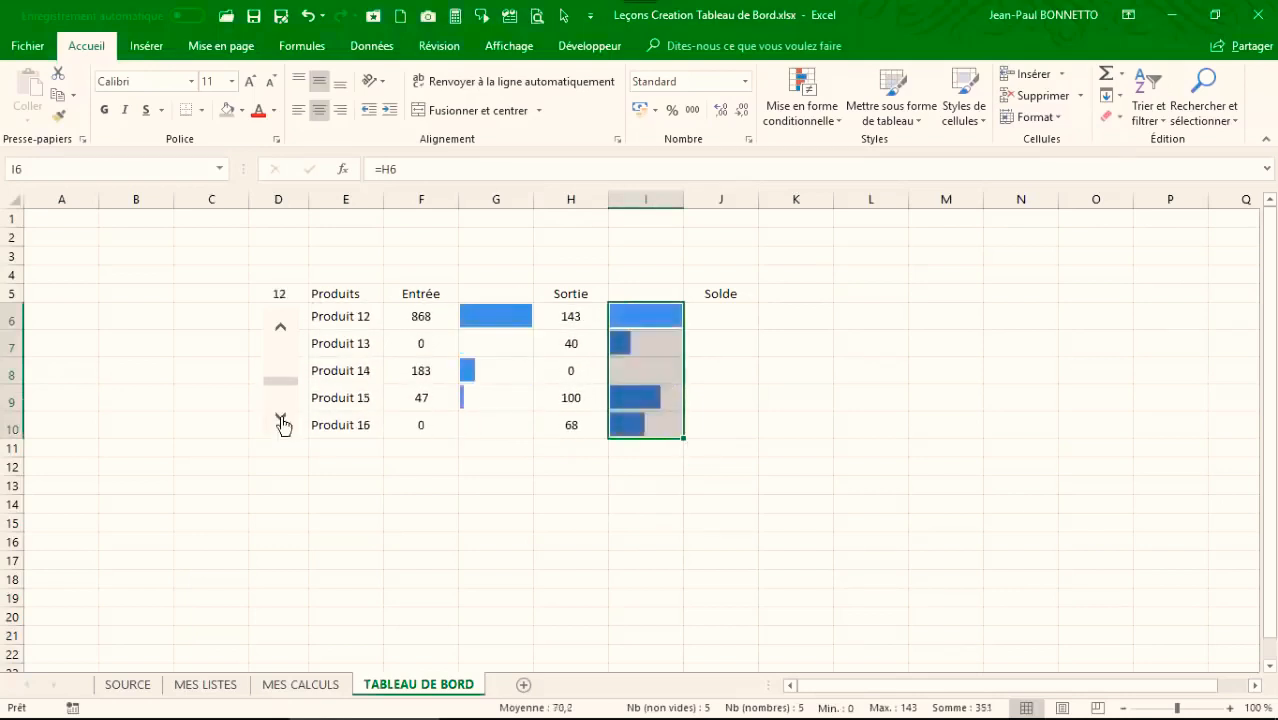
pyautogui.click(281, 418)
pyautogui.click(281, 418)
pyautogui.click(281, 418)
pyautogui.click(281, 418)
pyautogui.click(281, 327)
pyautogui.click(281, 327)
pyautogui.click(281, 327)
pyautogui.click(281, 327)
pyautogui.click(281, 327)
pyautogui.click(281, 327)
pyautogui.click(281, 327)
pyautogui.click(281, 327)
pyautogui.click(281, 327)
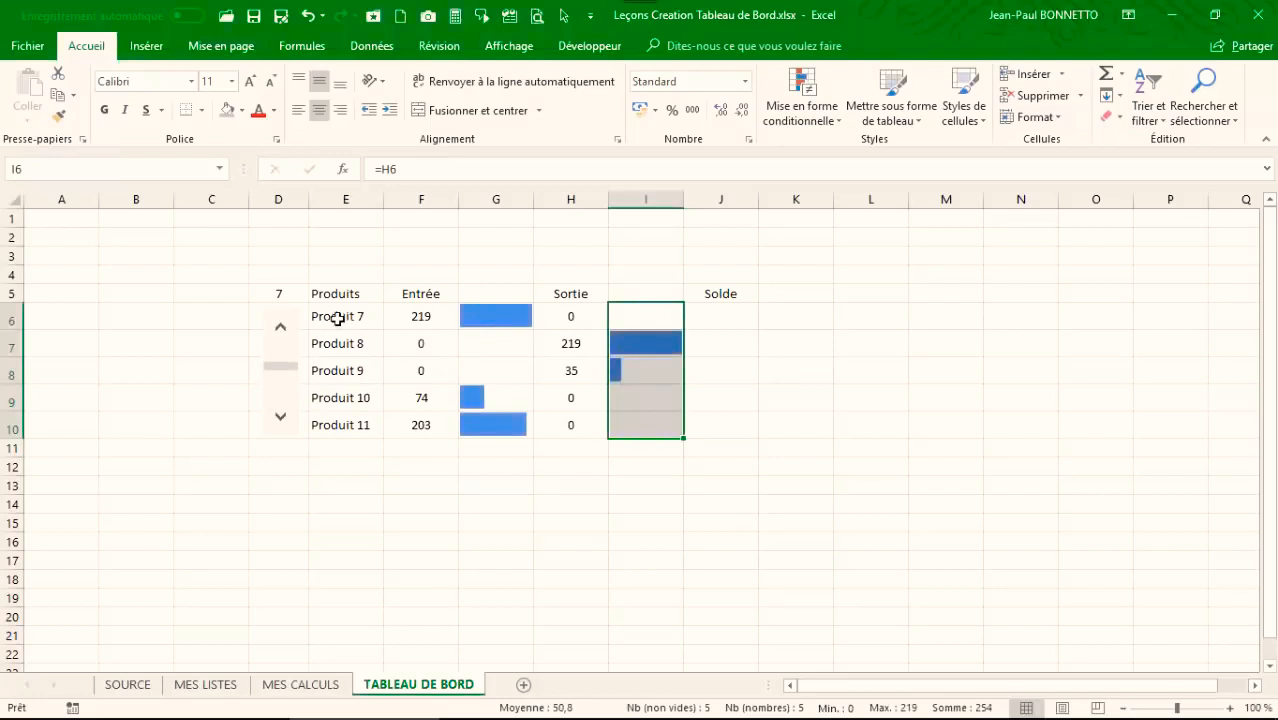
# Step: Hide the scroll bar's linked number in D5 by setting its font colour to white
pyautogui.click(280, 297)
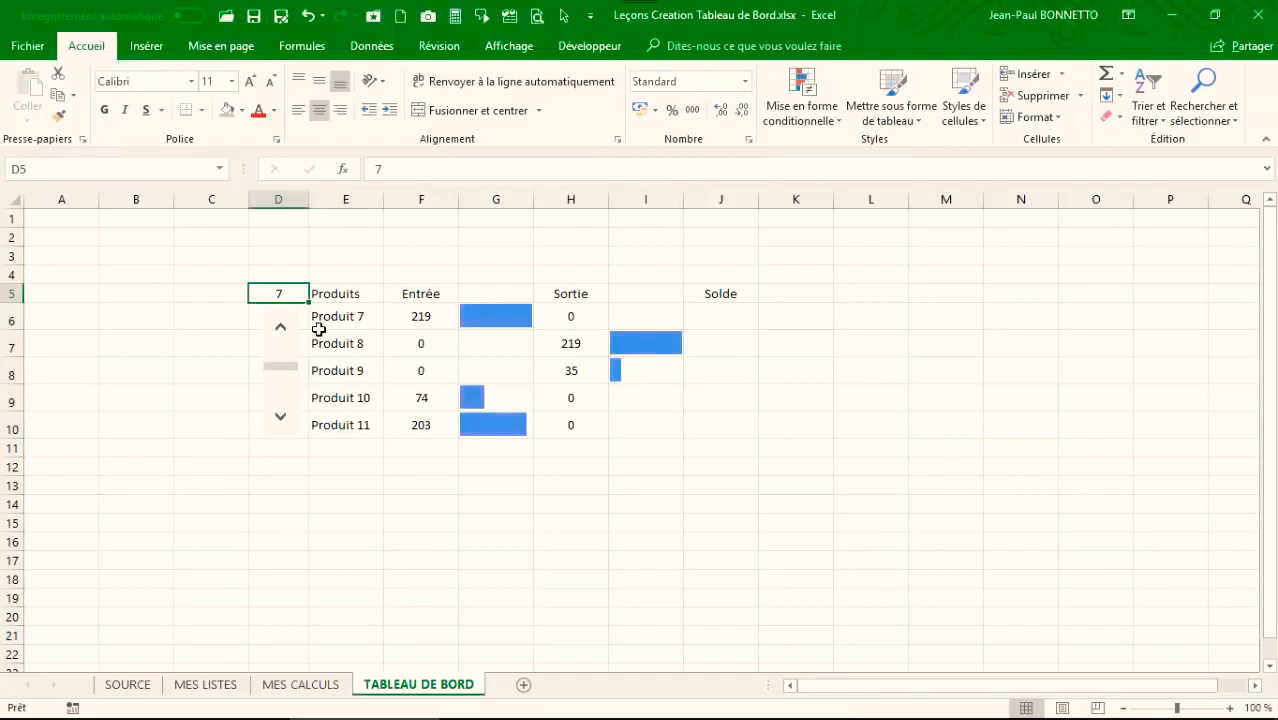
pyautogui.click(274, 110)
pyautogui.click(259, 176)
pyautogui.click(180, 369)
pyautogui.click(289, 288)
# Step: Format the header row E5:J5 with bold white text, a light blue fill and centred alignment
pyautogui.moveTo(352, 288); pyautogui.dragTo(730, 289)
pyautogui.click(108, 112)
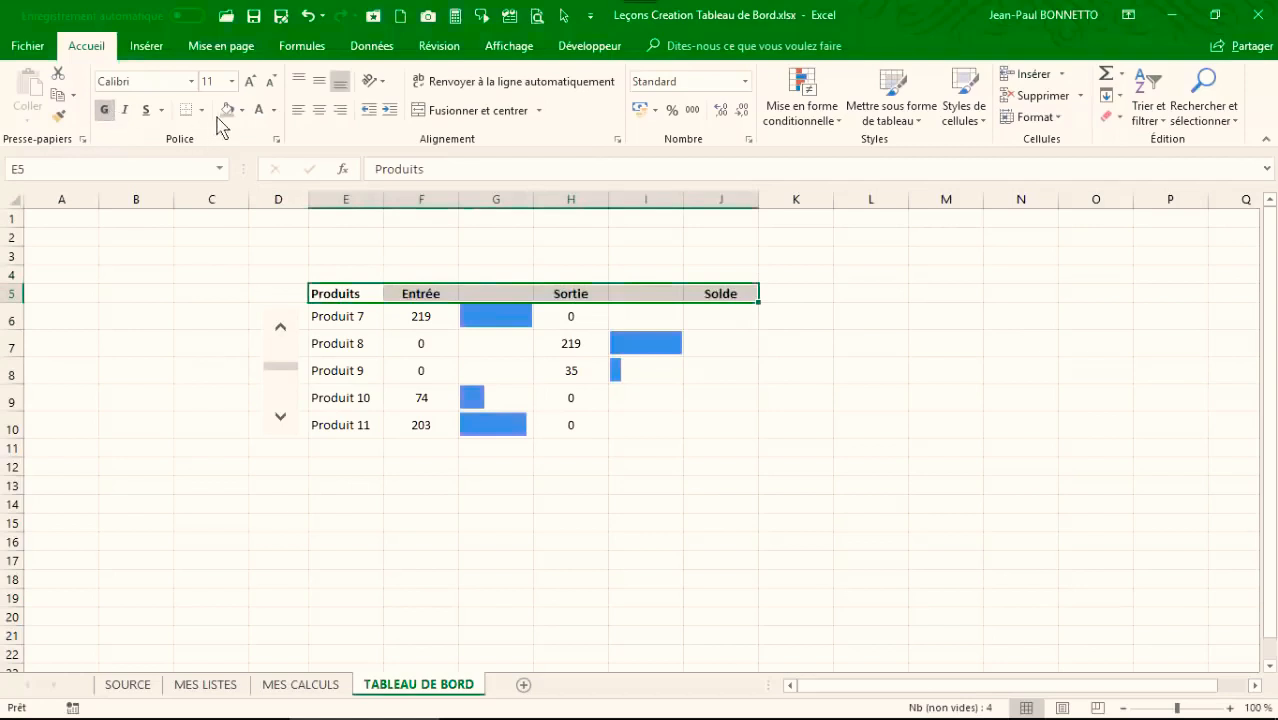
pyautogui.click(275, 110)
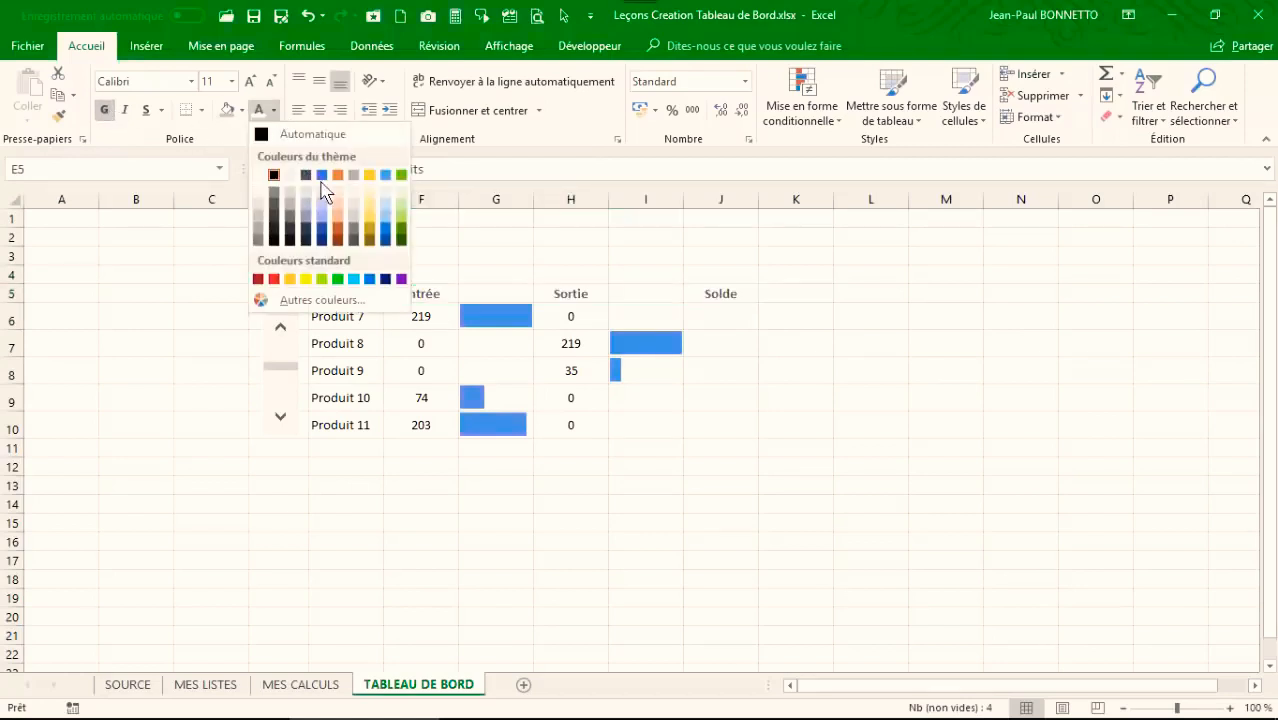
pyautogui.click(290, 175)
pyautogui.click(242, 112)
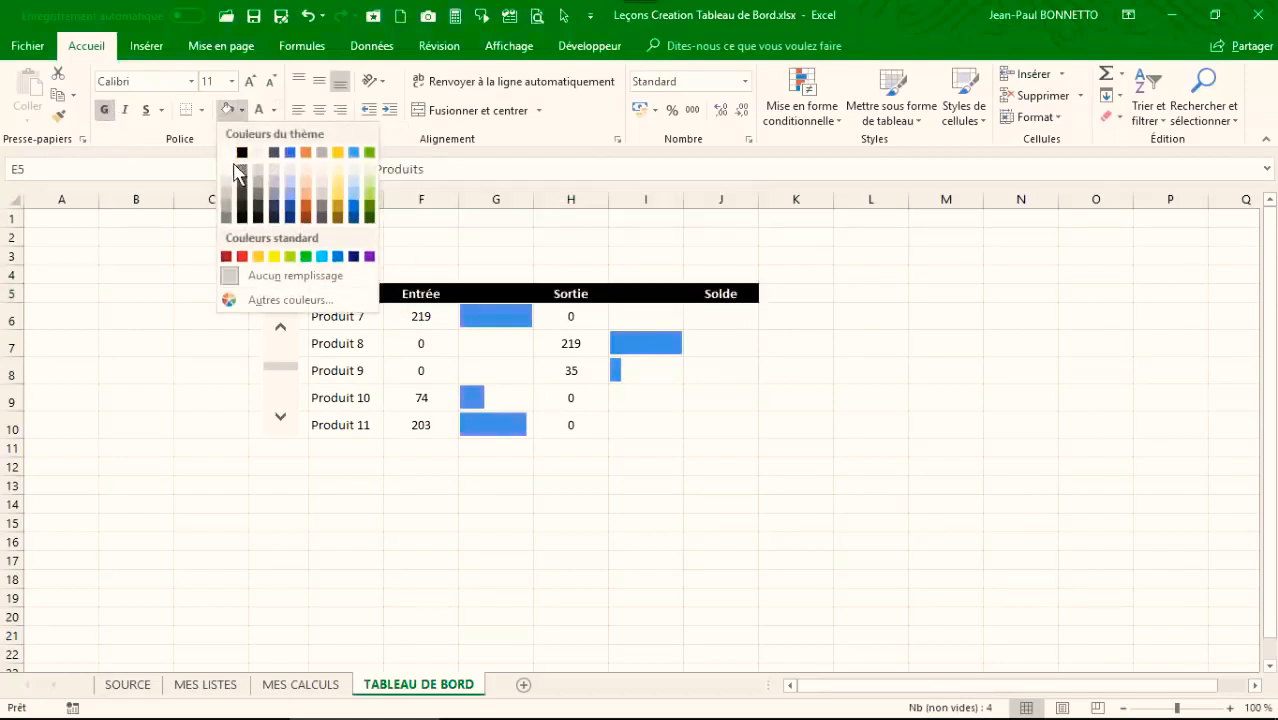
pyautogui.click(354, 153)
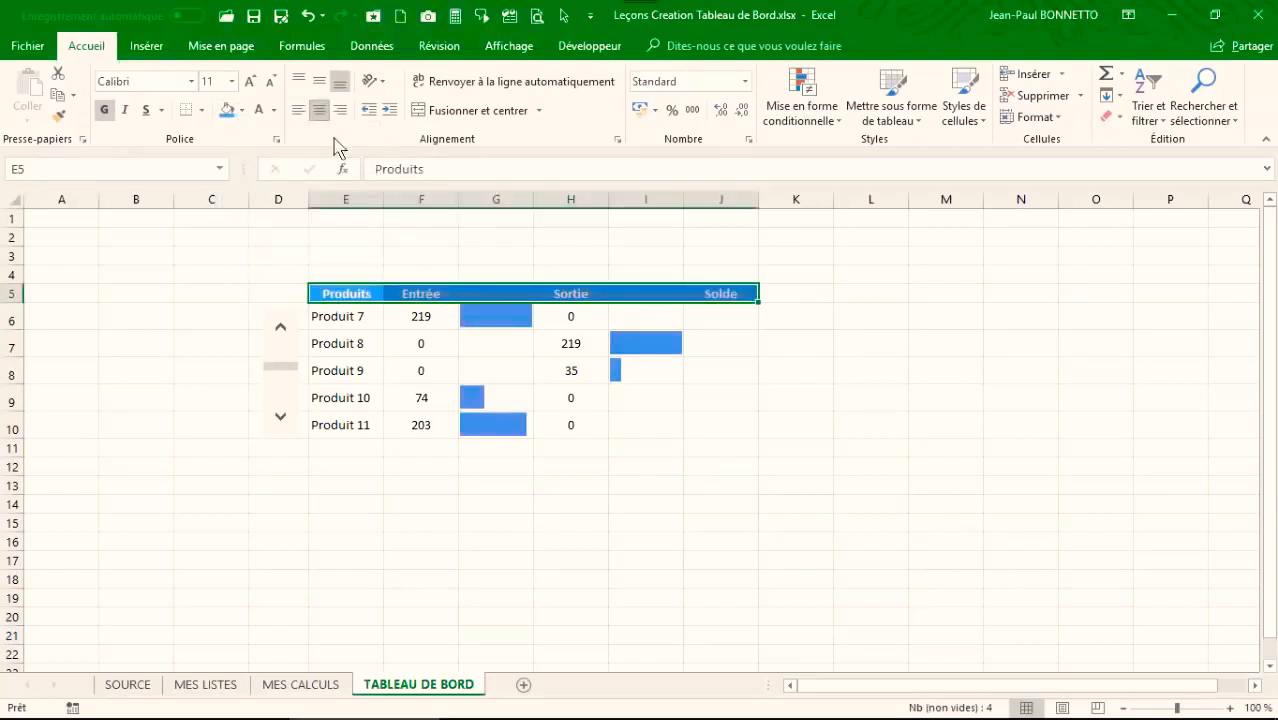
pyautogui.click(354, 342)
pyautogui.moveTo(350, 292); pyautogui.dragTo(728, 300)
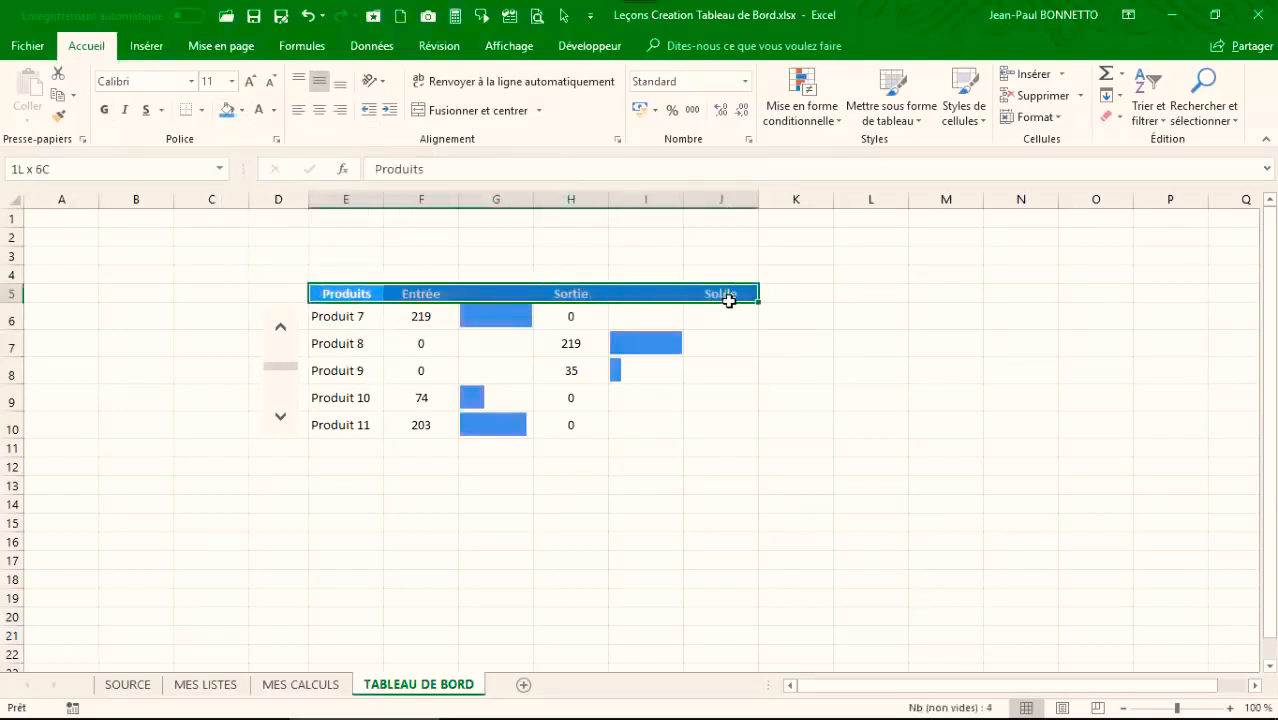
# Step: Make the product names in E6:E10 bold
pyautogui.moveTo(354, 321); pyautogui.dragTo(360, 430)
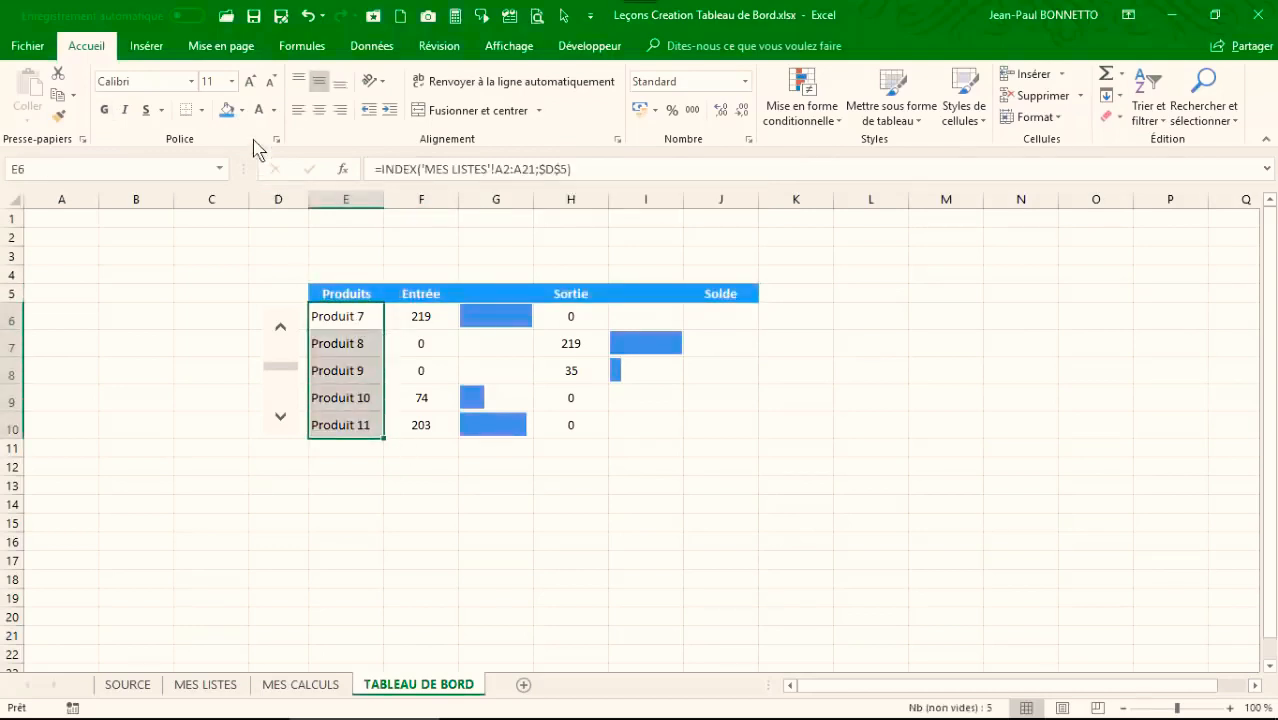
pyautogui.click(112, 118)
pyautogui.click(322, 398)
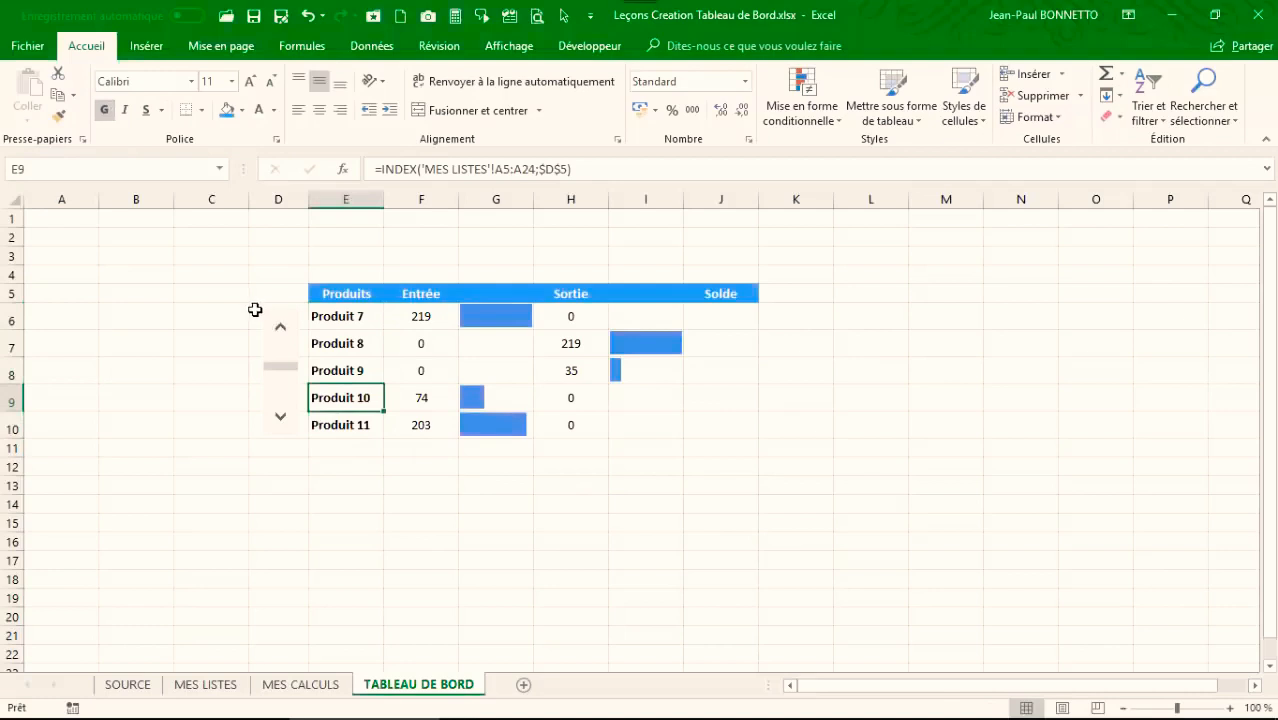
# Step: Narrow column D and reposition the scroll bar inside it, alongside the product names in rows 6 to 10
pyautogui.moveTo(311, 191); pyautogui.dragTo(286, 205)
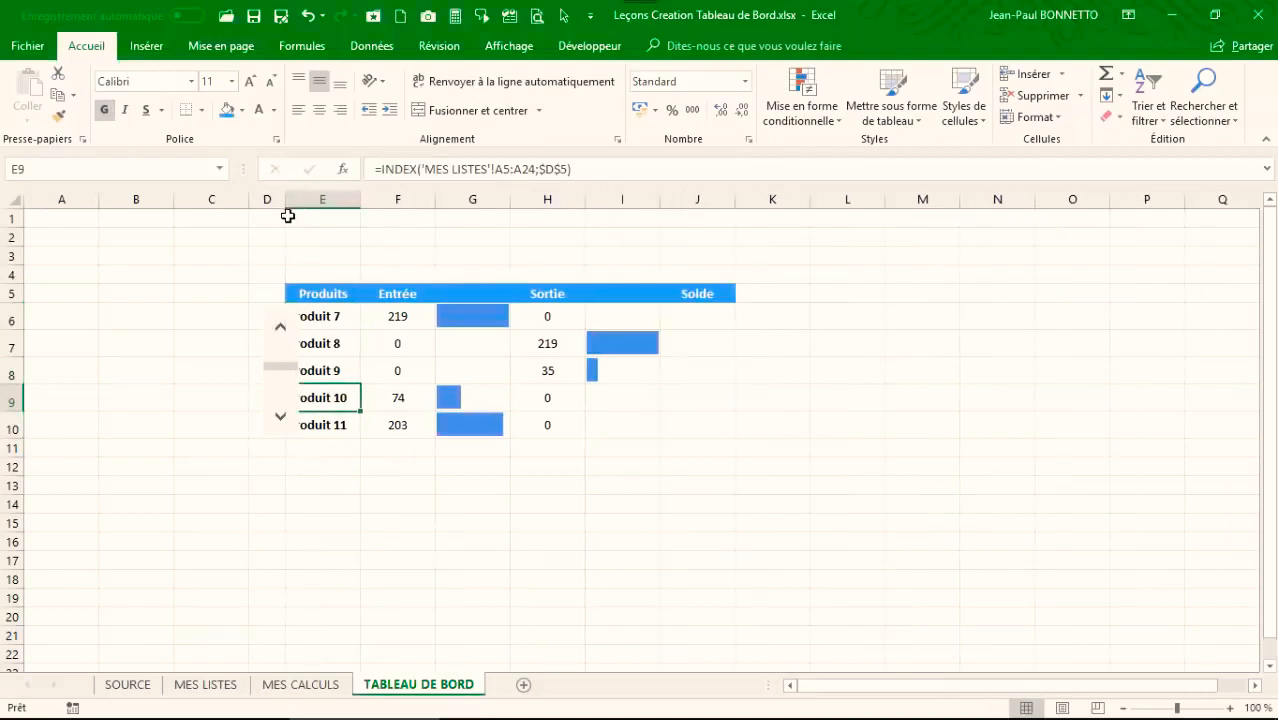
pyautogui.rightClick(280, 314)
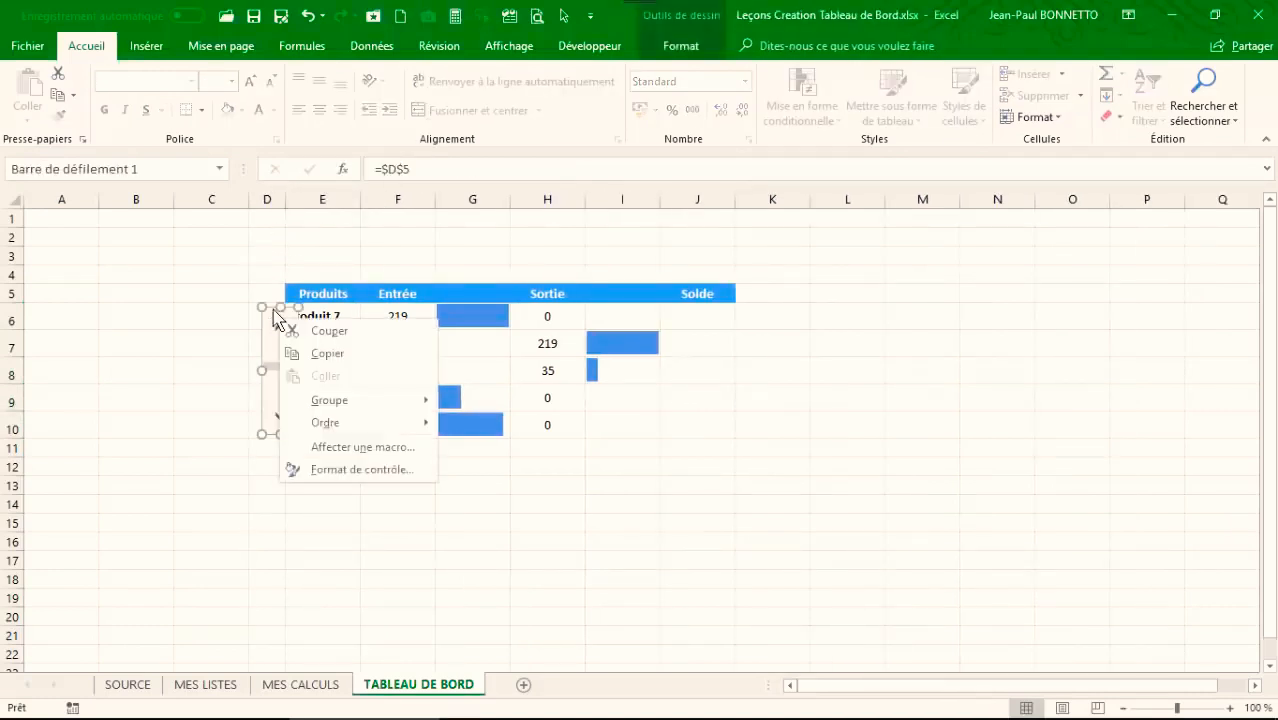
pyautogui.press('Escape')
pyautogui.moveTo(271, 306); pyautogui.dragTo(259, 306)
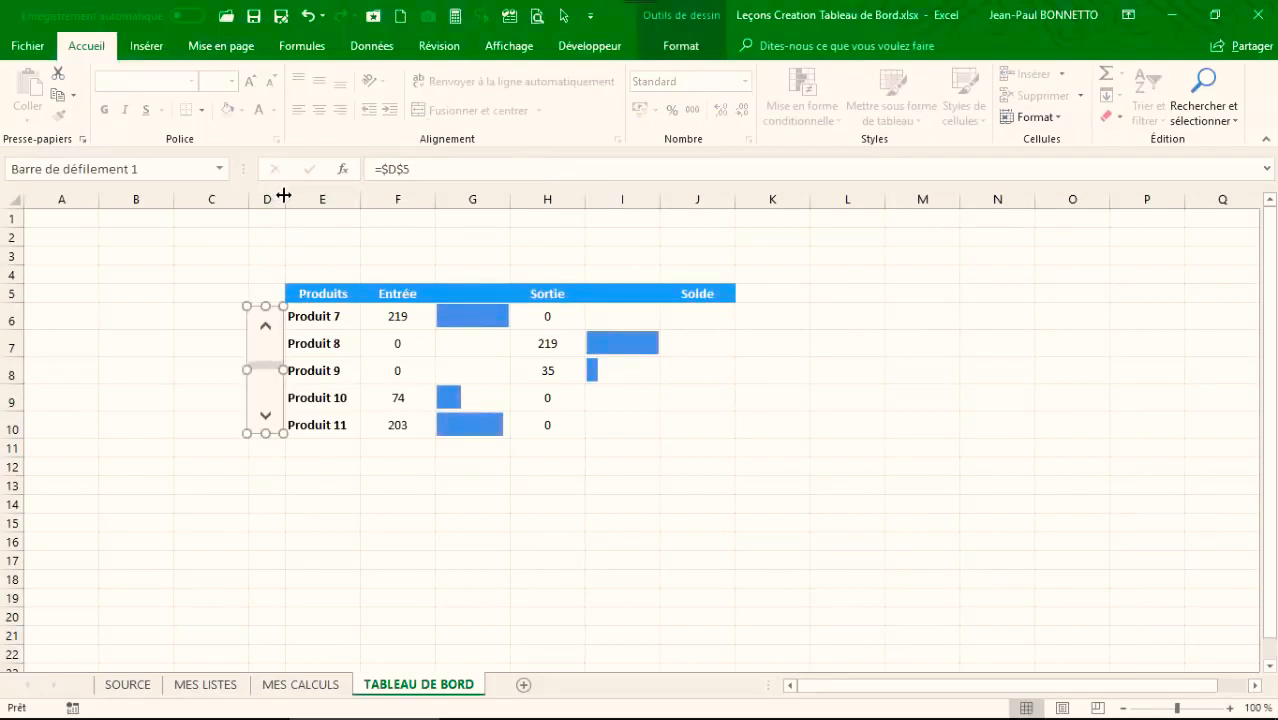
pyautogui.moveTo(284, 196); pyautogui.dragTo(293, 196)
pyautogui.moveTo(275, 312); pyautogui.dragTo(280, 308)
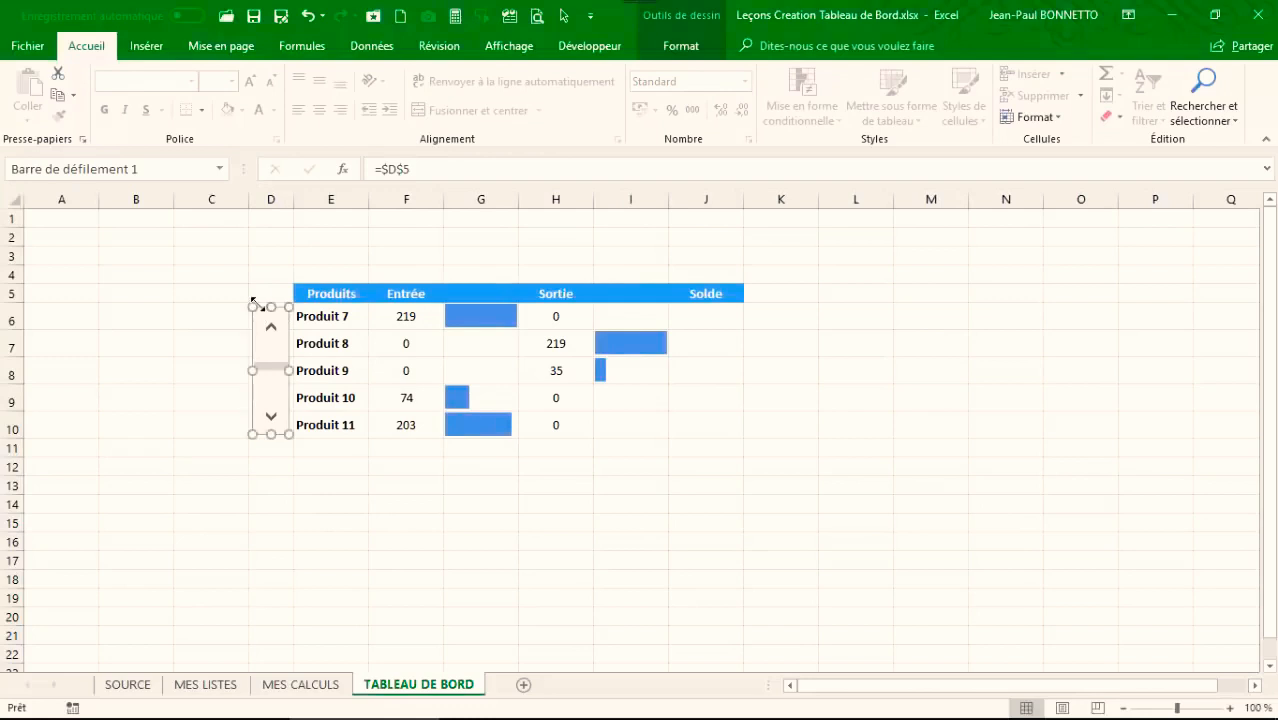
pyautogui.click(272, 442)
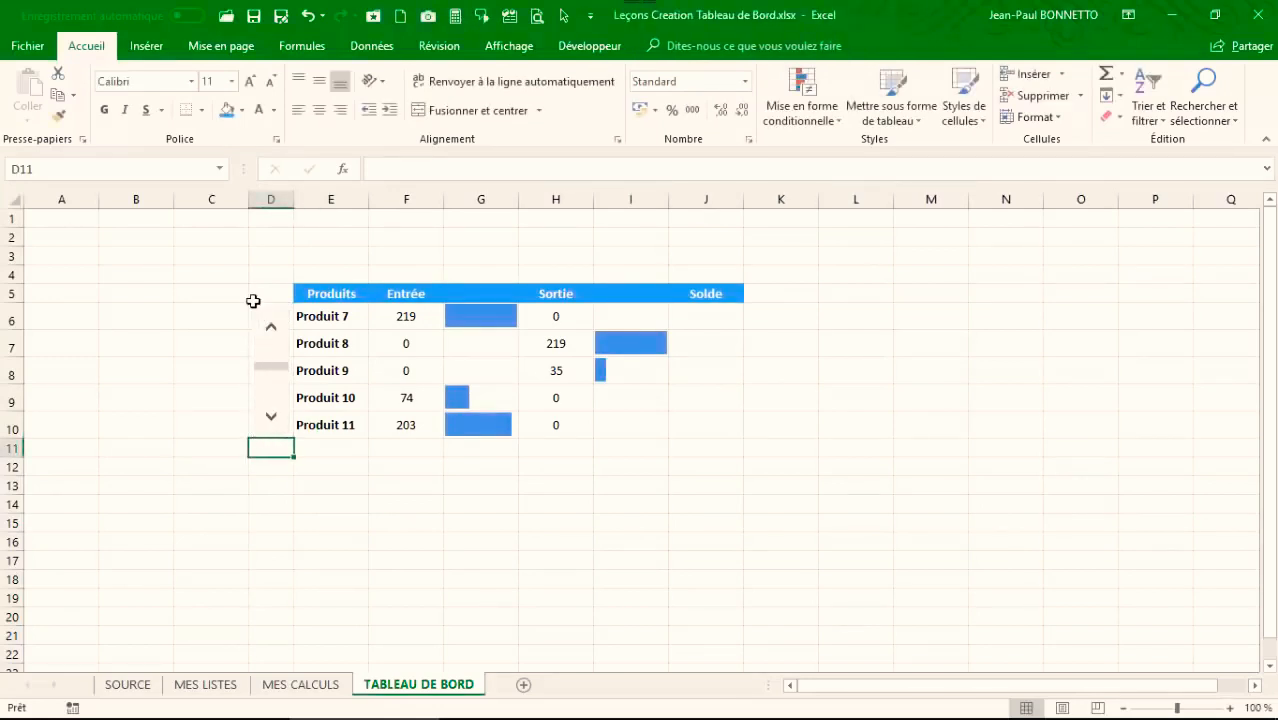
# Step: Frame the scroll bar by applying a thick outside border to D6:D10
pyautogui.moveTo(260, 306); pyautogui.dragTo(277, 428)
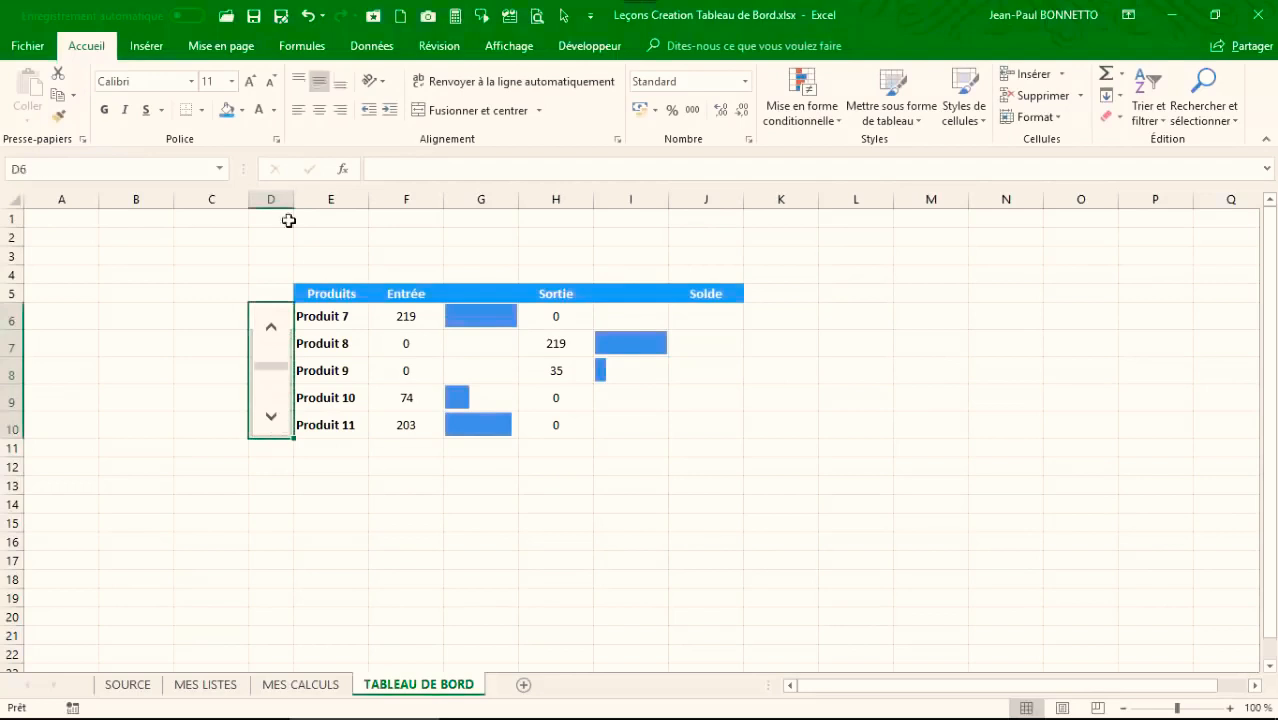
pyautogui.click(201, 110)
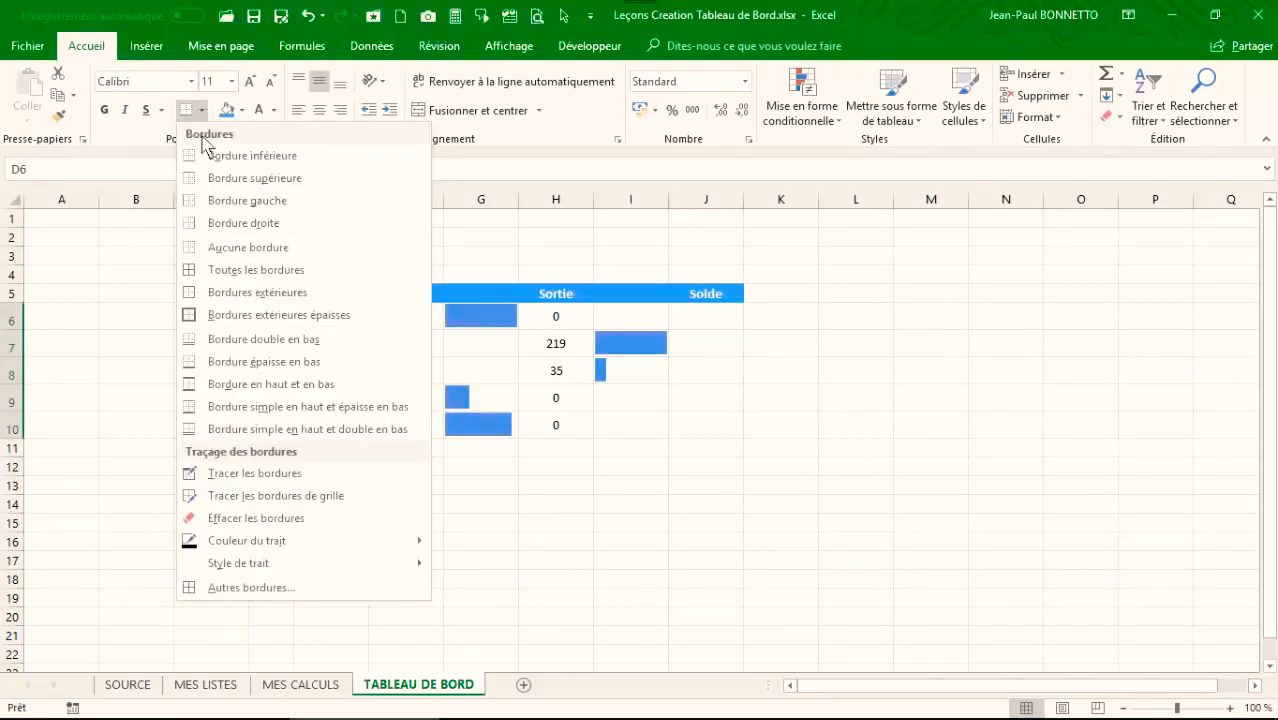
pyautogui.click(190, 316)
pyautogui.click(337, 467)
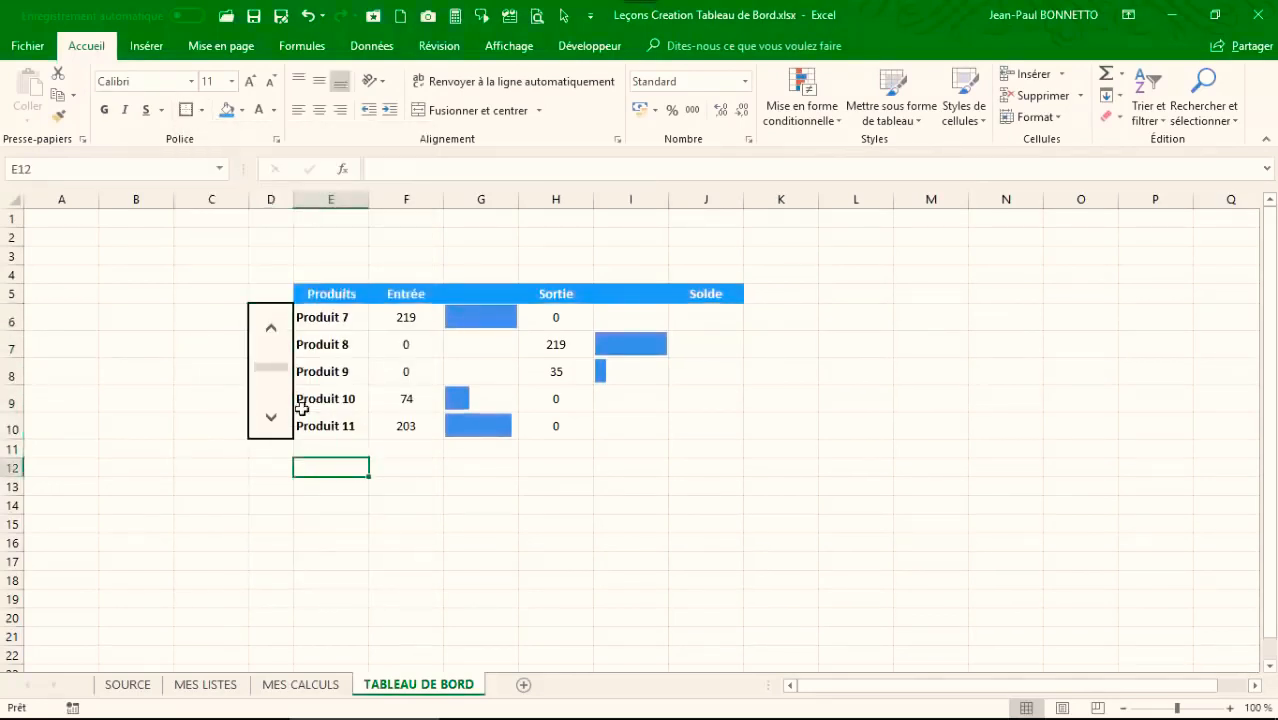
# Step: Test the framed scroll bar by moving the product list down, up and down again
pyautogui.click(273, 418)
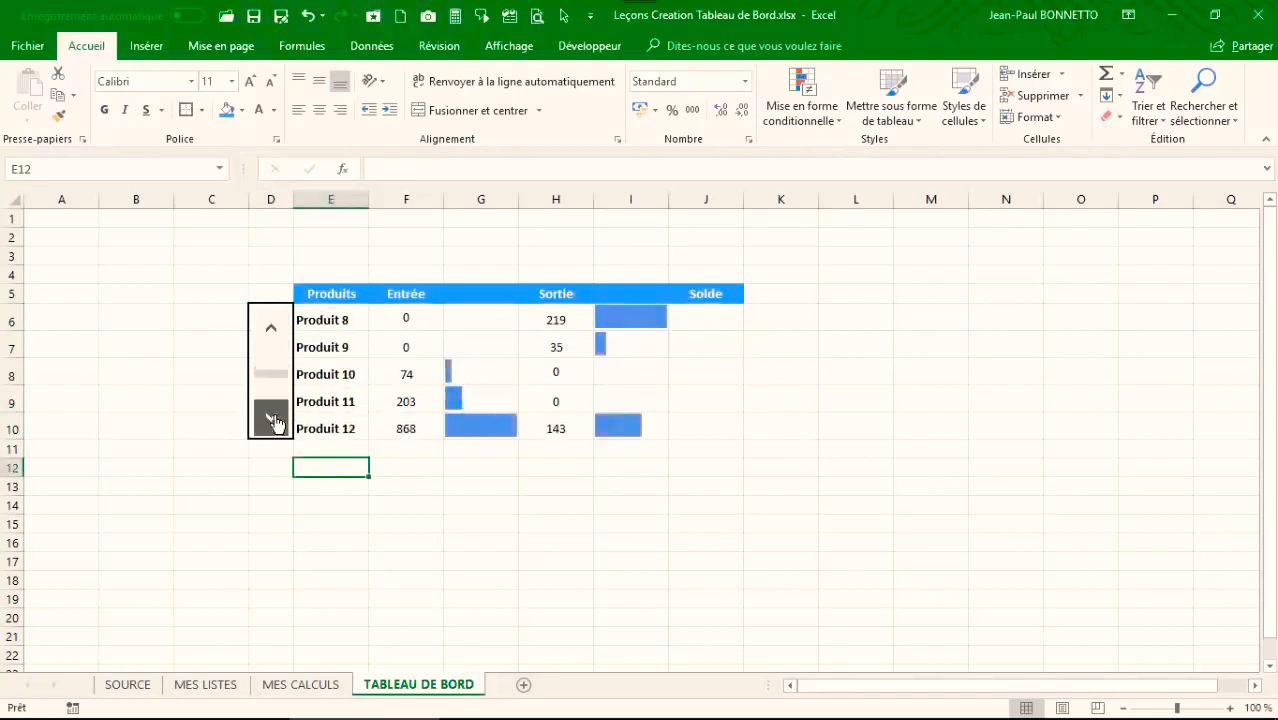
pyautogui.click(271, 328)
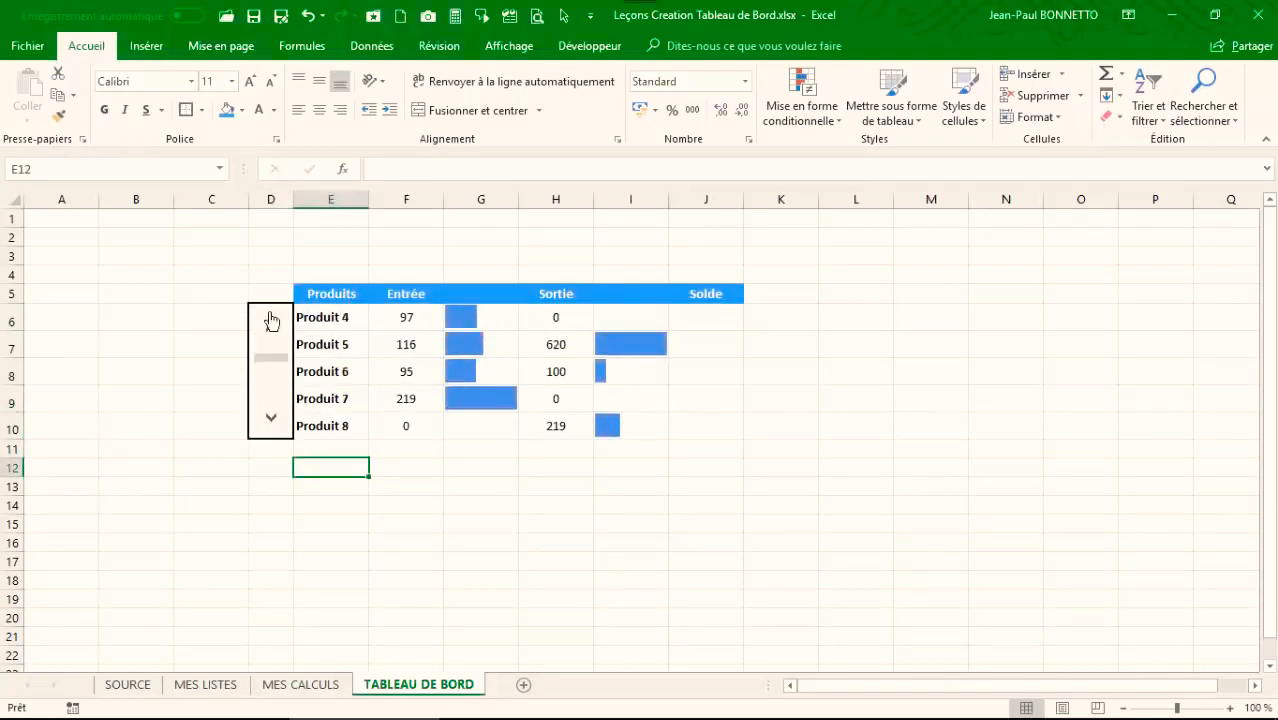
pyautogui.click(271, 418)
pyautogui.click(271, 420)
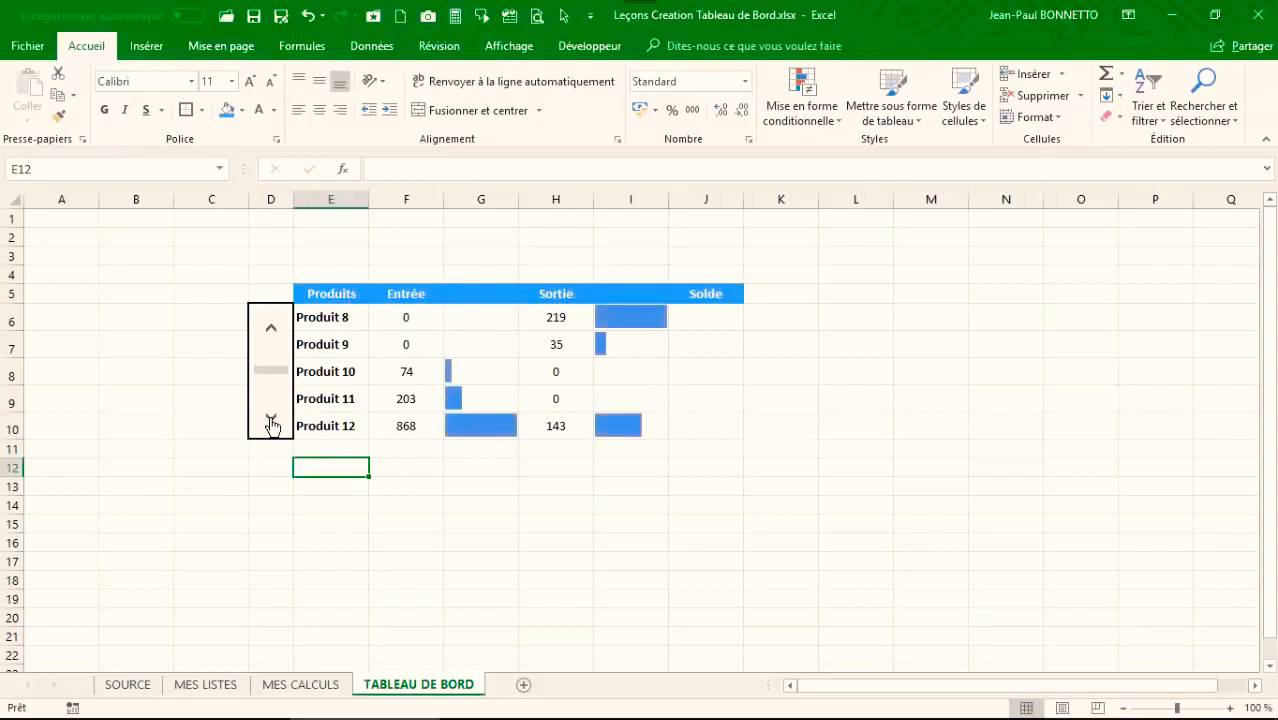
pyautogui.click(705, 321)
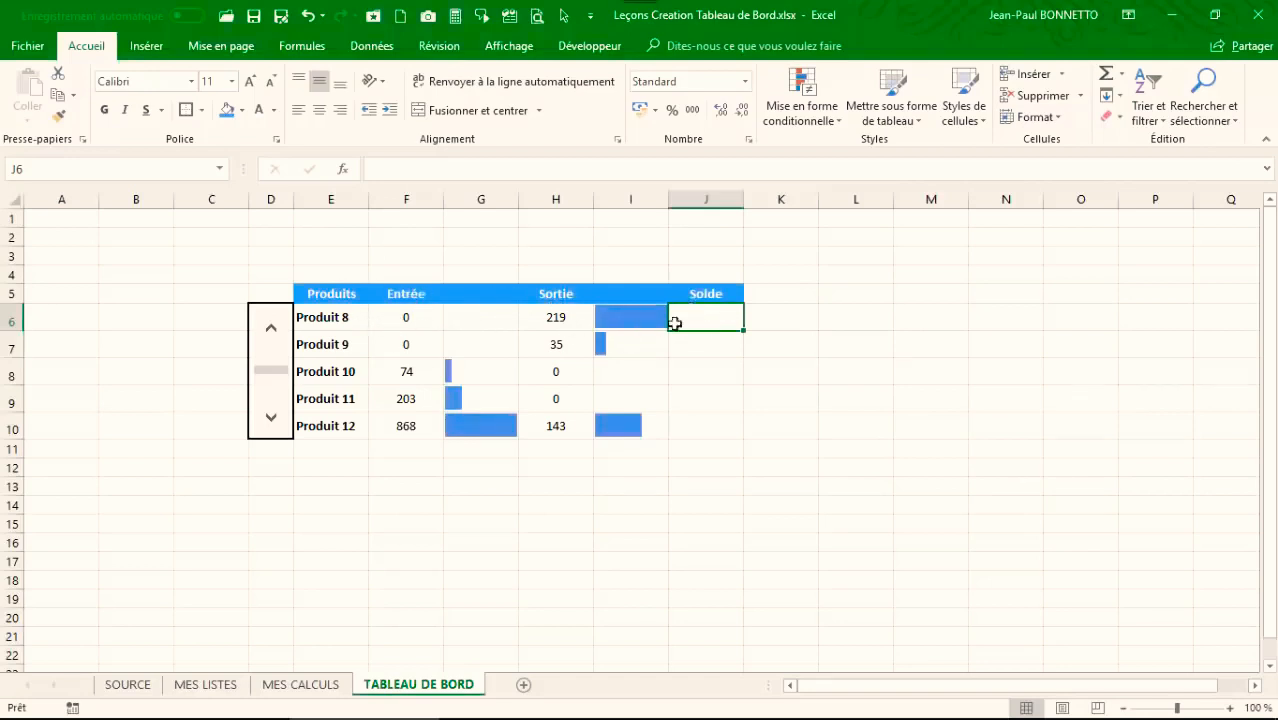
pyautogui.click(351, 317)
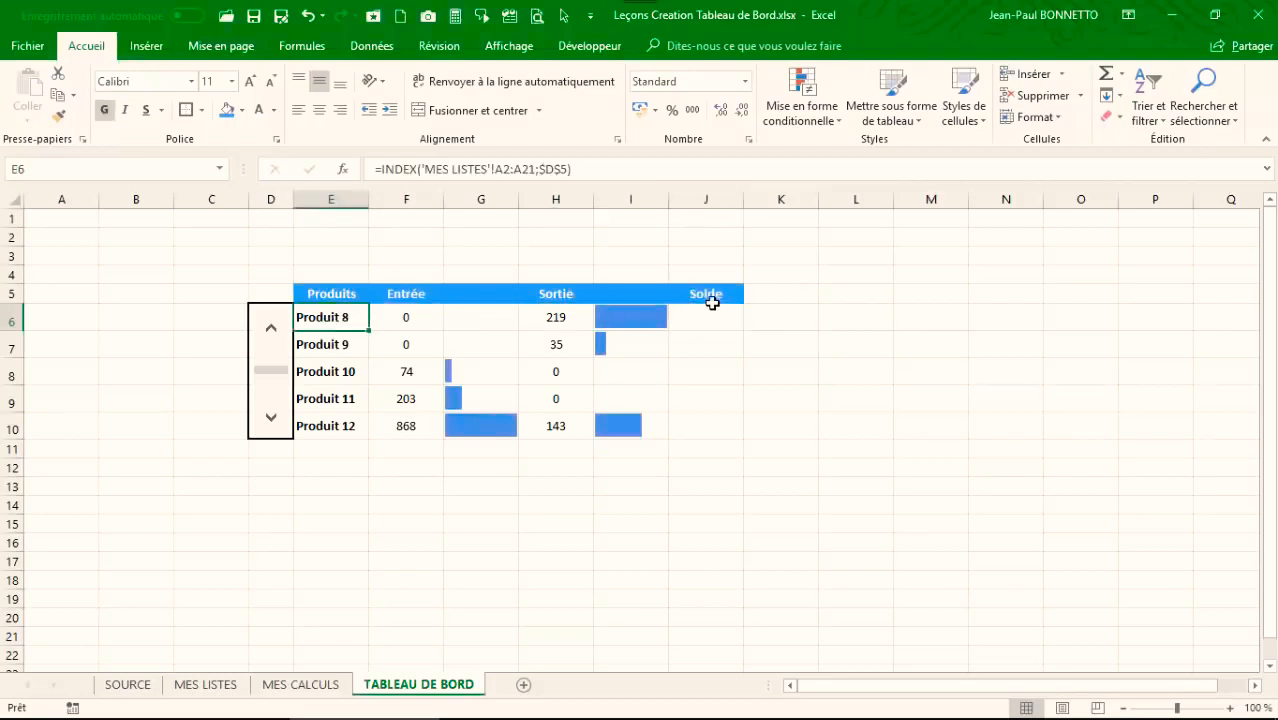
pyautogui.click(712, 305)
pyautogui.moveTo(402, 318); pyautogui.dragTo(406, 449)
pyautogui.moveTo(556, 317); pyautogui.dragTo(556, 449)
# Step: Enter =RECHERCHEV(E6;TCatalogue[#Tout];2;FAUX) in J6 to look up the product's initial balance from the MES LISTES catalogue
pyautogui.click(718, 319)
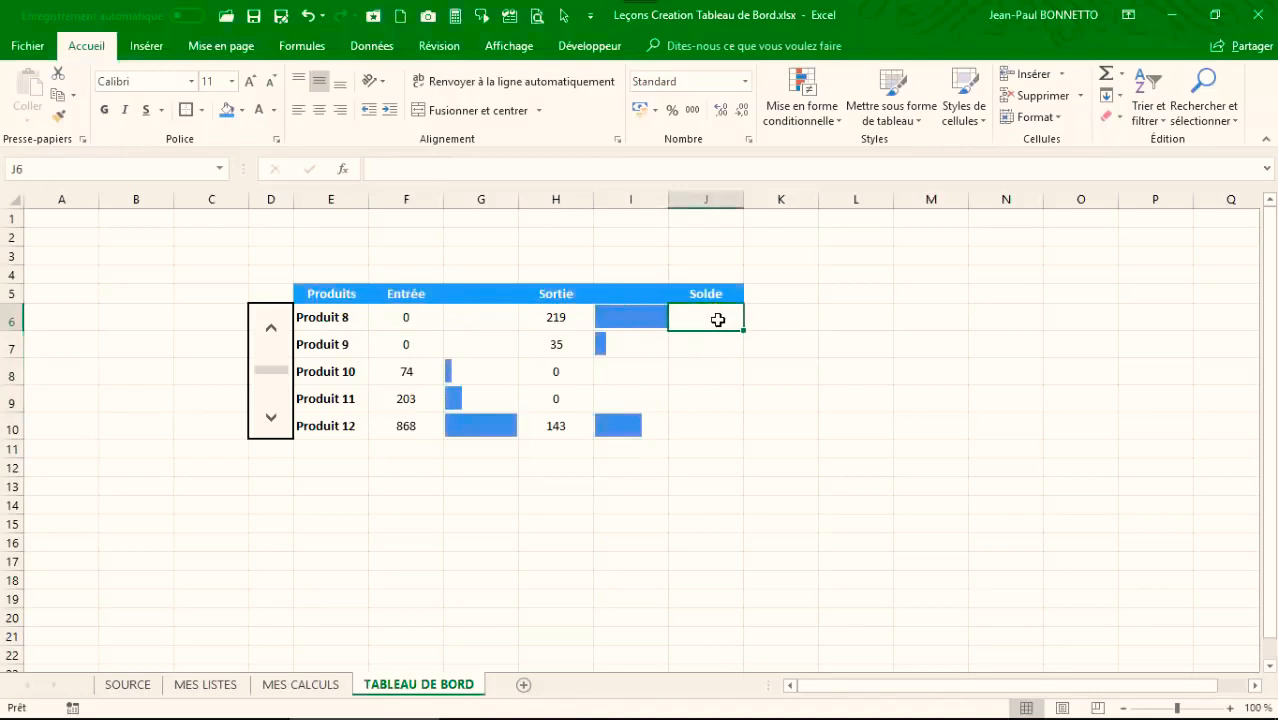
pyautogui.write('=re')
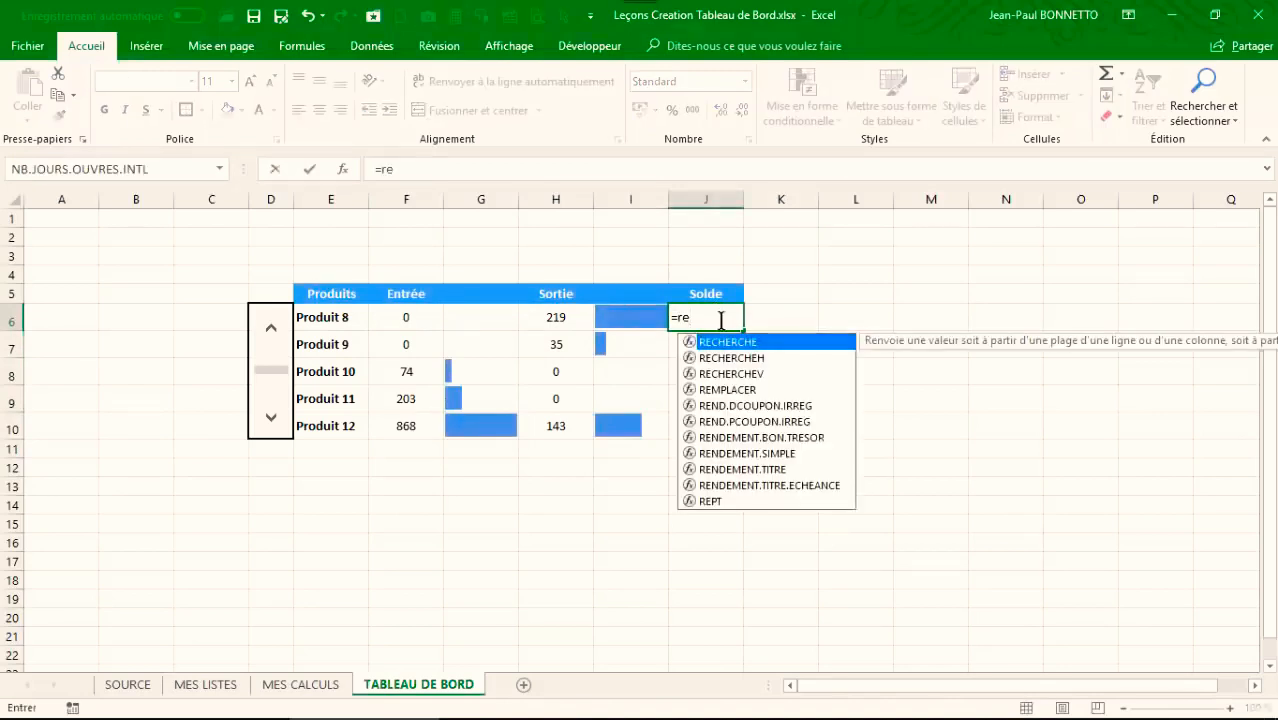
pyautogui.doubleClick(752, 374)
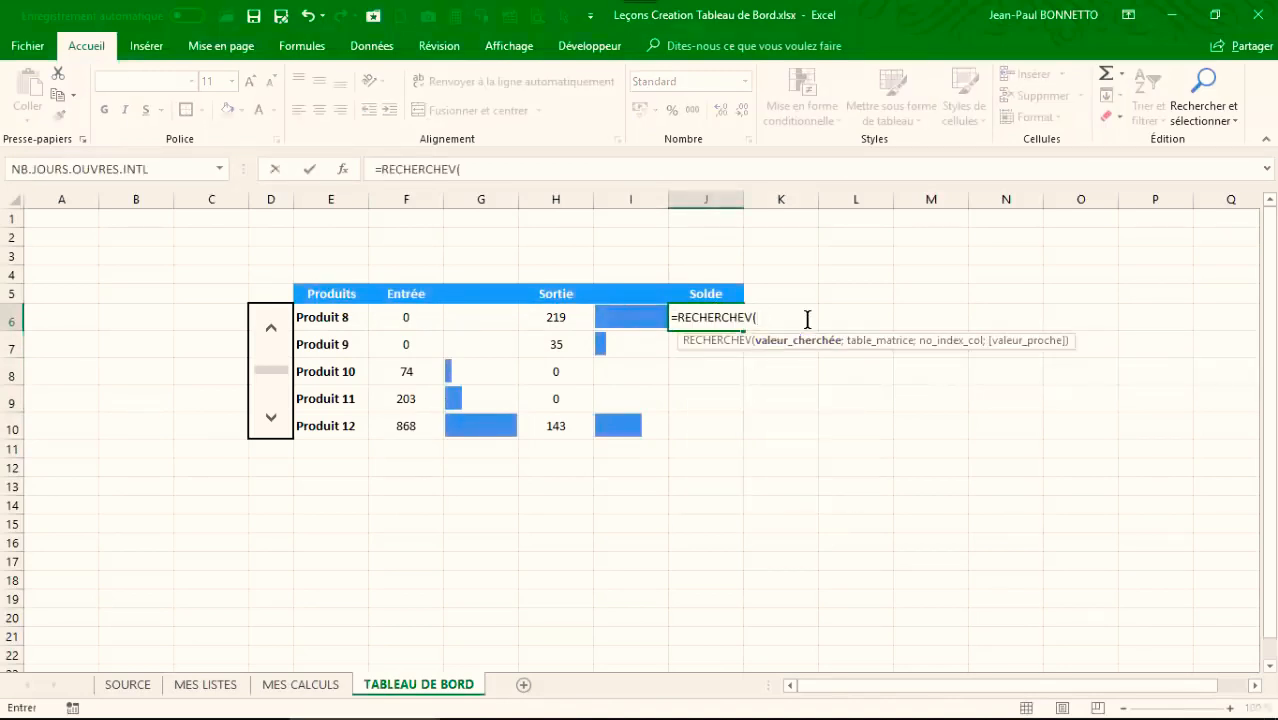
pyautogui.click(330, 318)
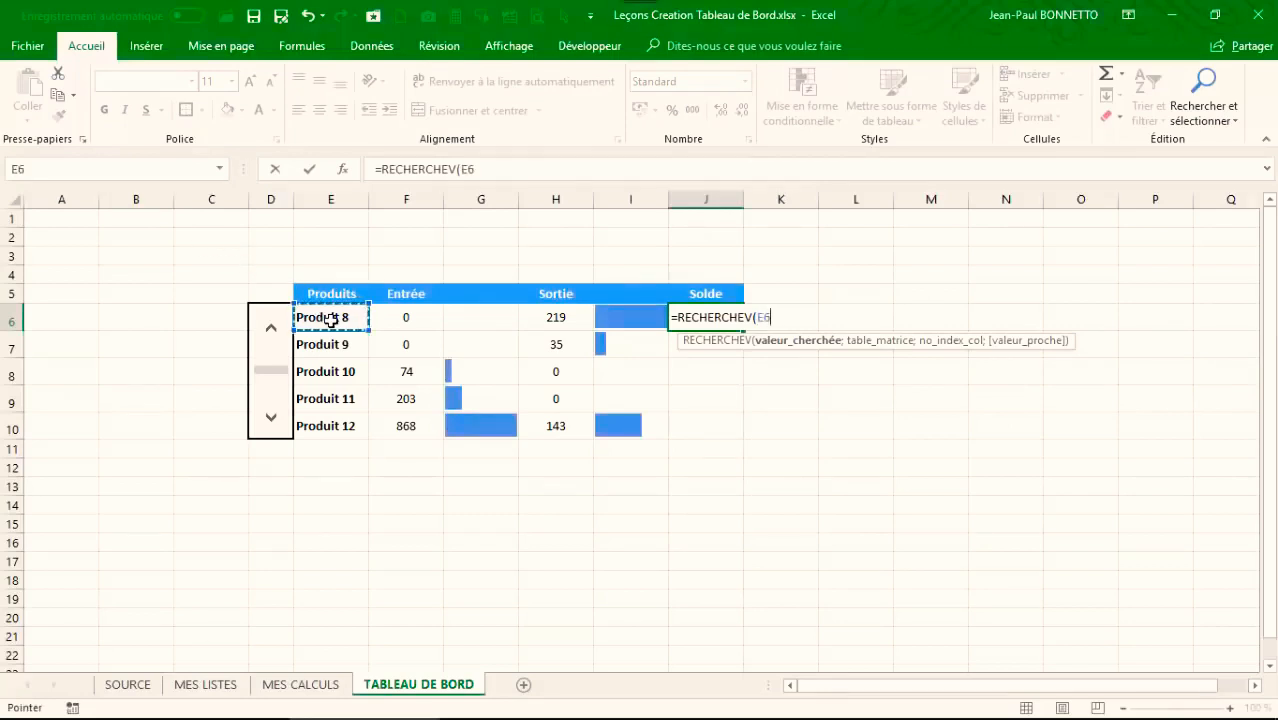
pyautogui.write(';')
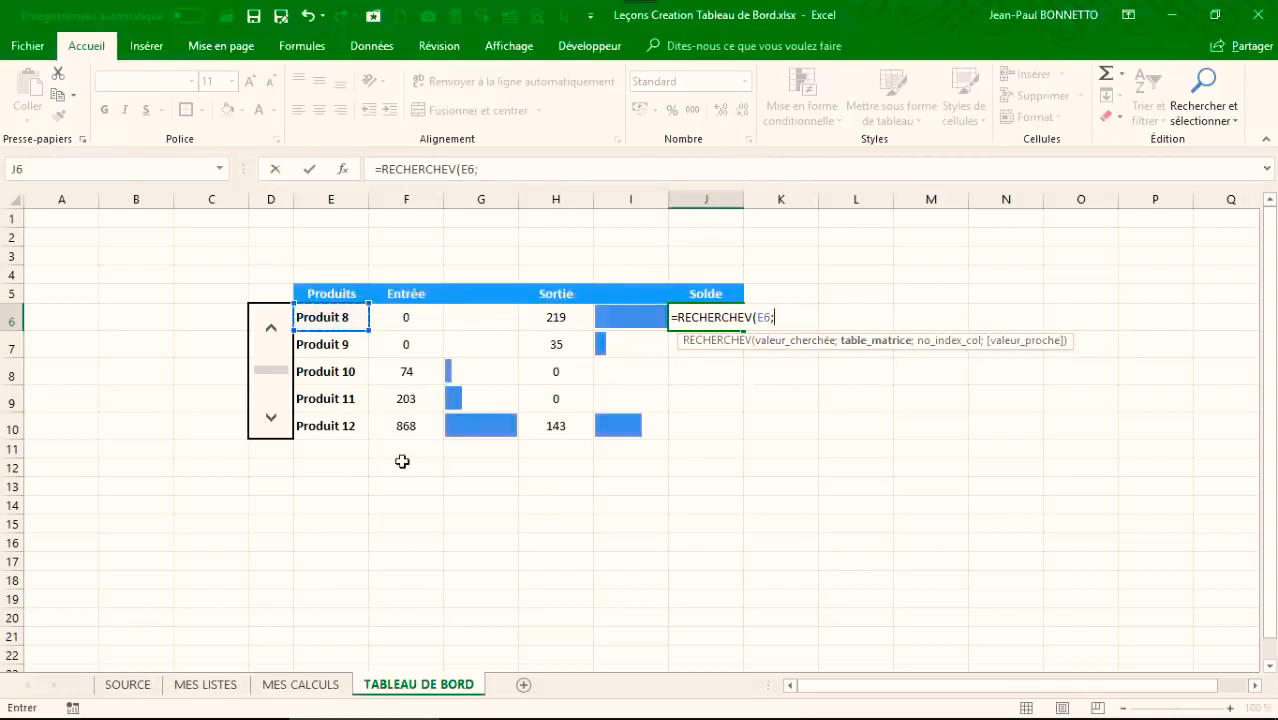
pyautogui.click(212, 688)
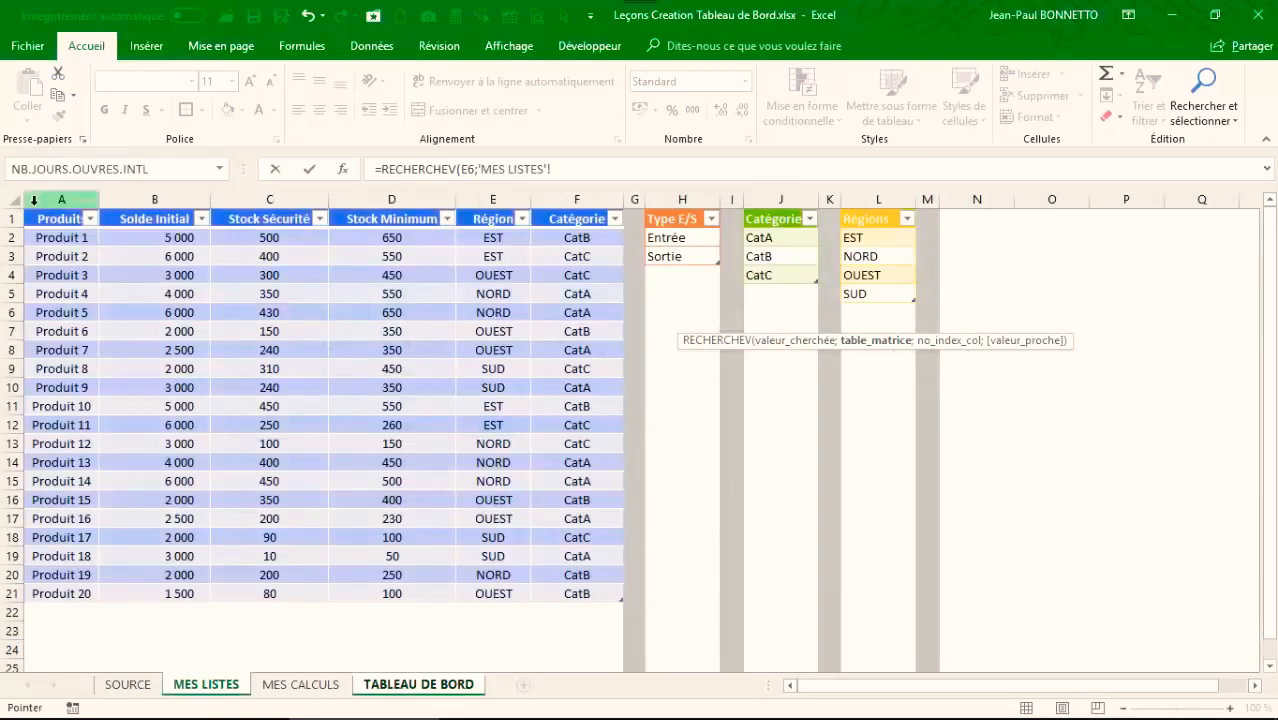
pyautogui.moveTo(45, 218); pyautogui.dragTo(559, 594)
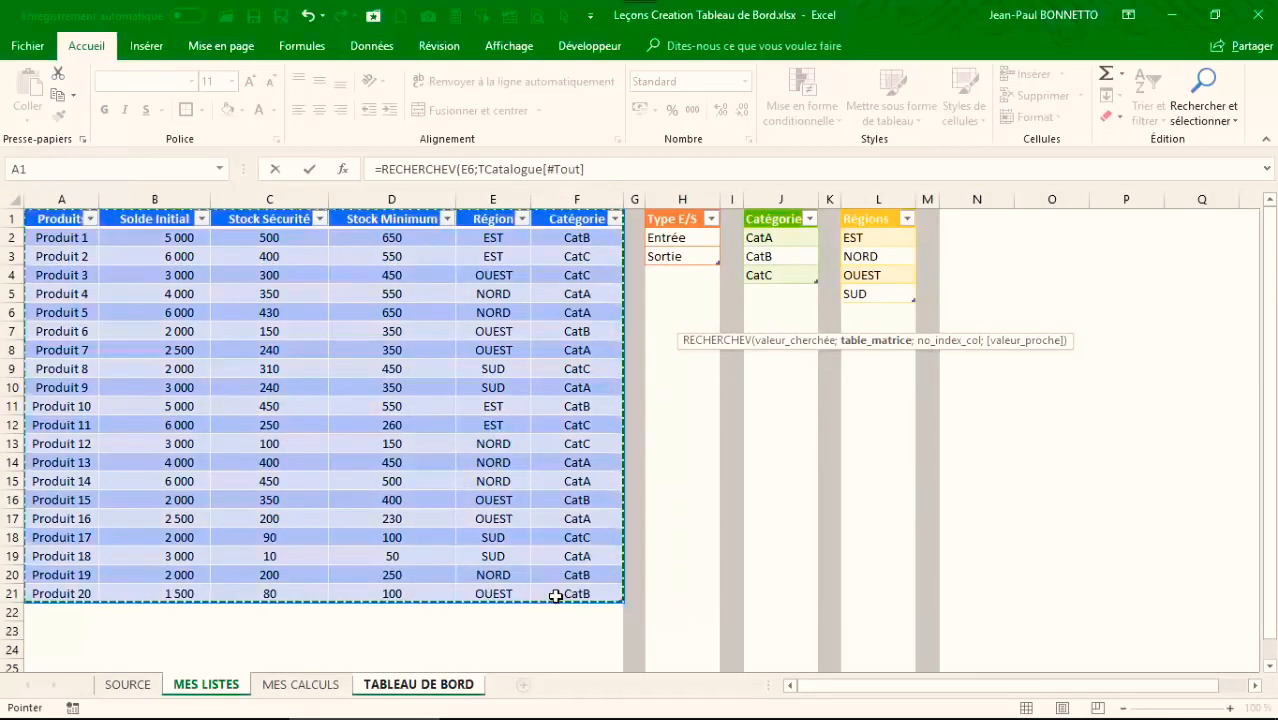
pyautogui.write(';')
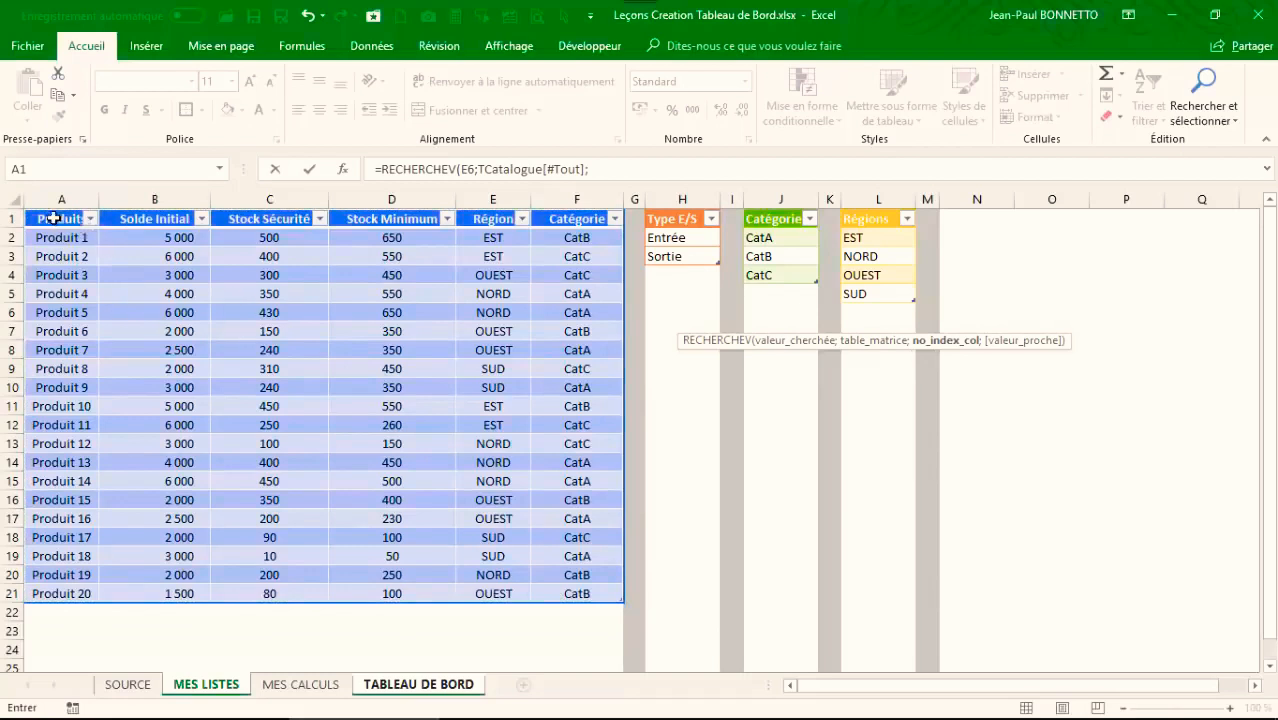
pyautogui.click(610, 169)
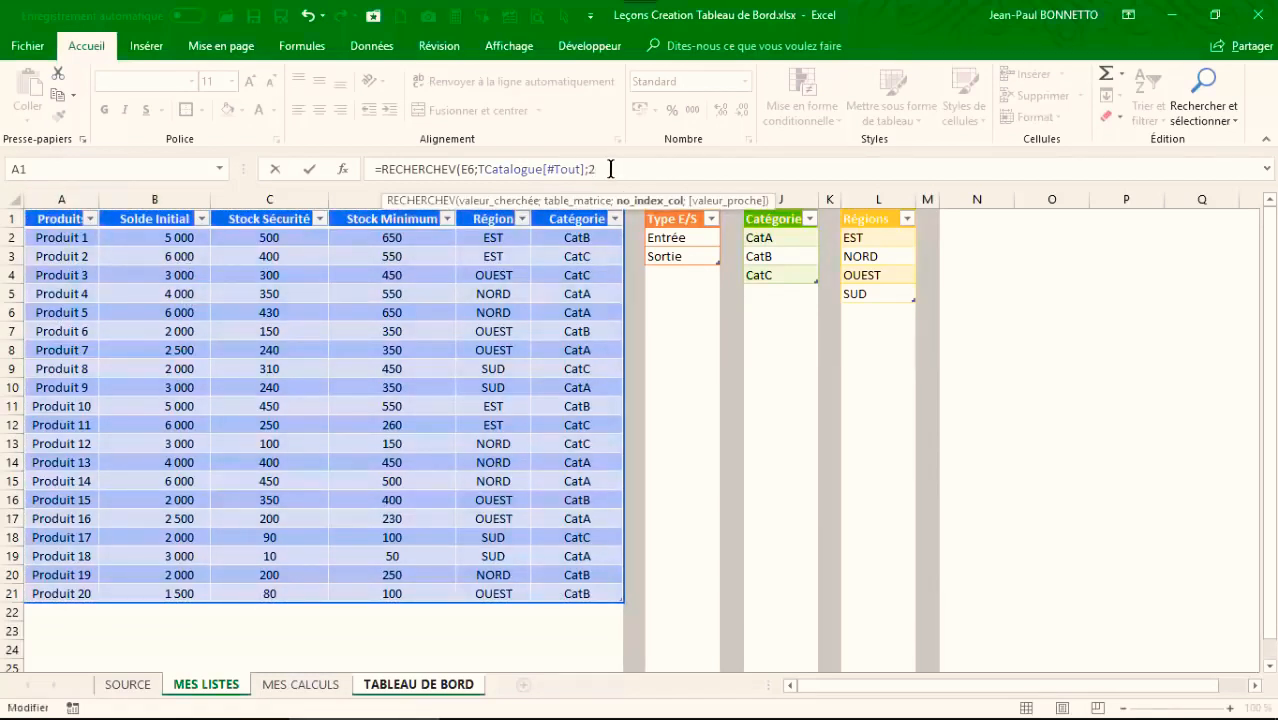
pyautogui.write('2;')
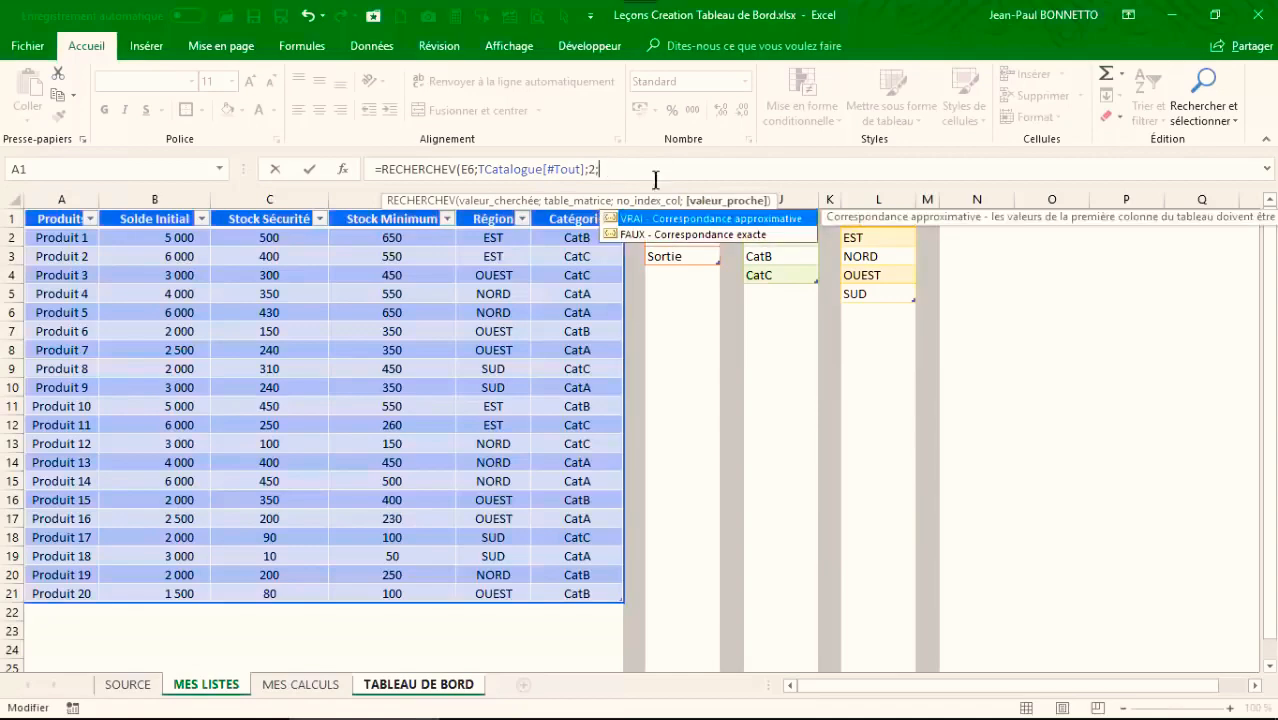
pyautogui.doubleClick(702, 236)
pyautogui.write(')')
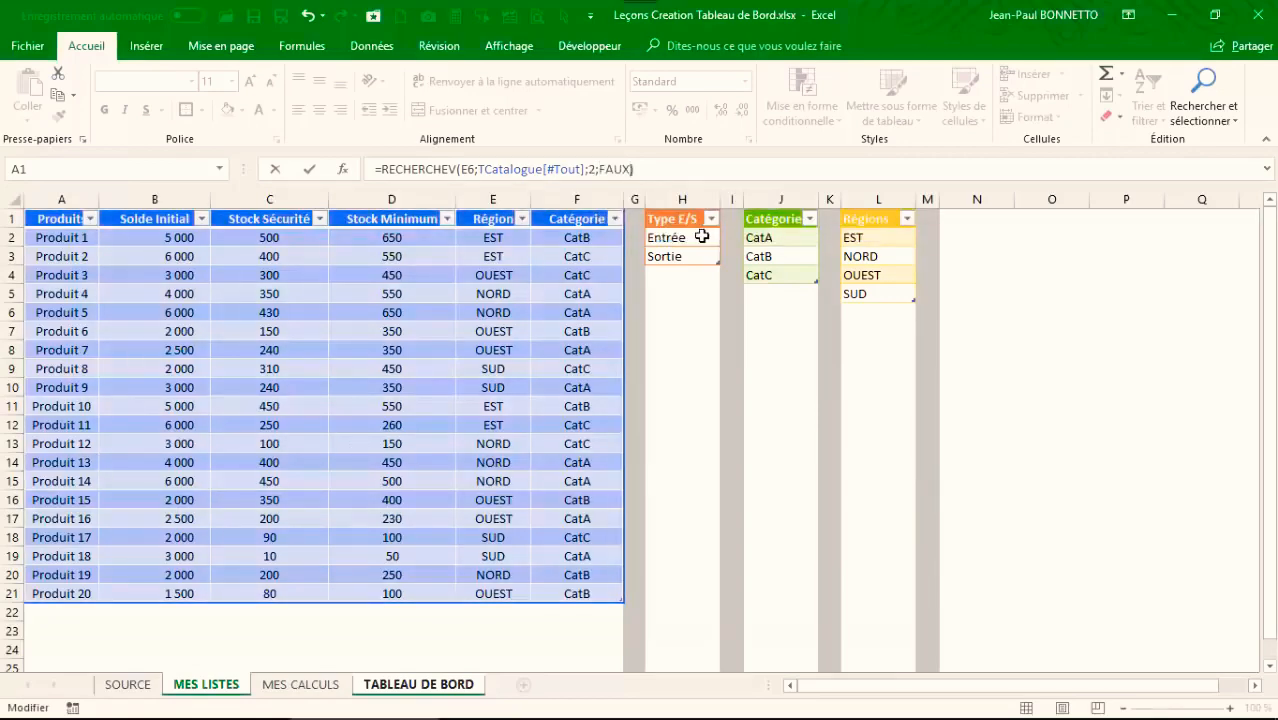
pyautogui.press('Return')
# Step: Error-proof the J6 lookup by wrapping it in SIERREUR with an empty text "" as the fallback value
pyautogui.click(712, 320)
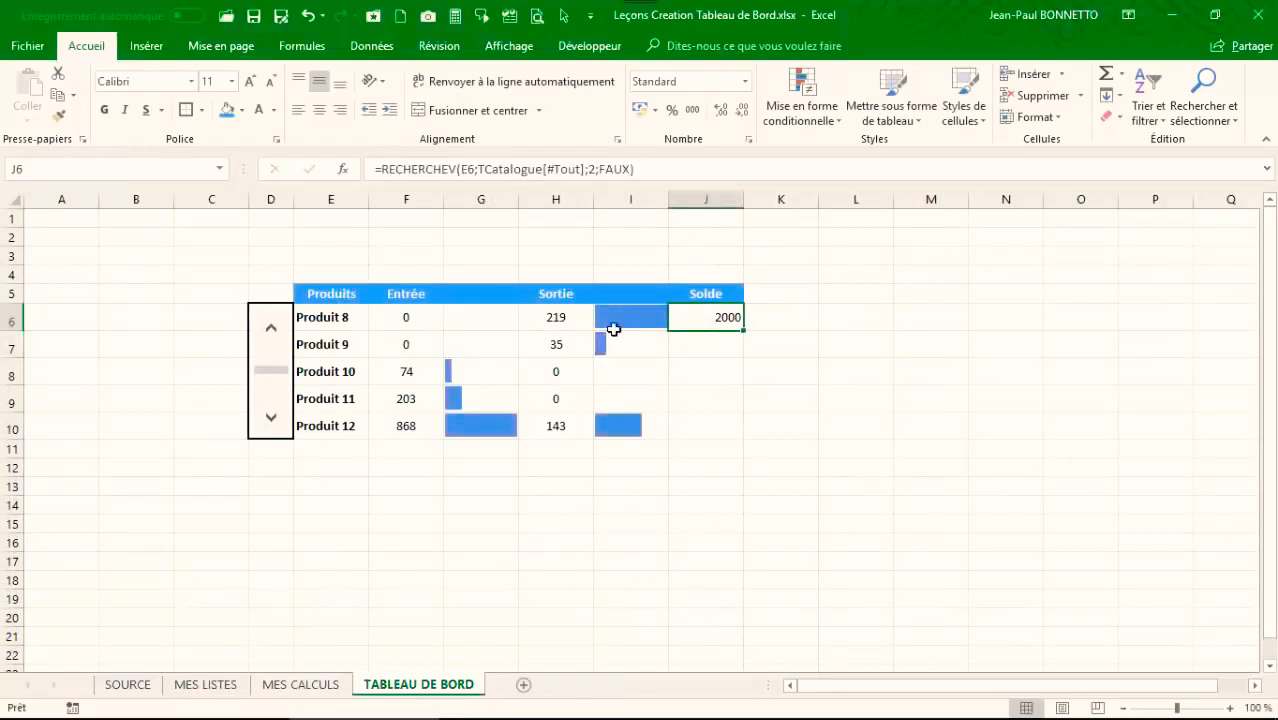
pyautogui.click(378, 165)
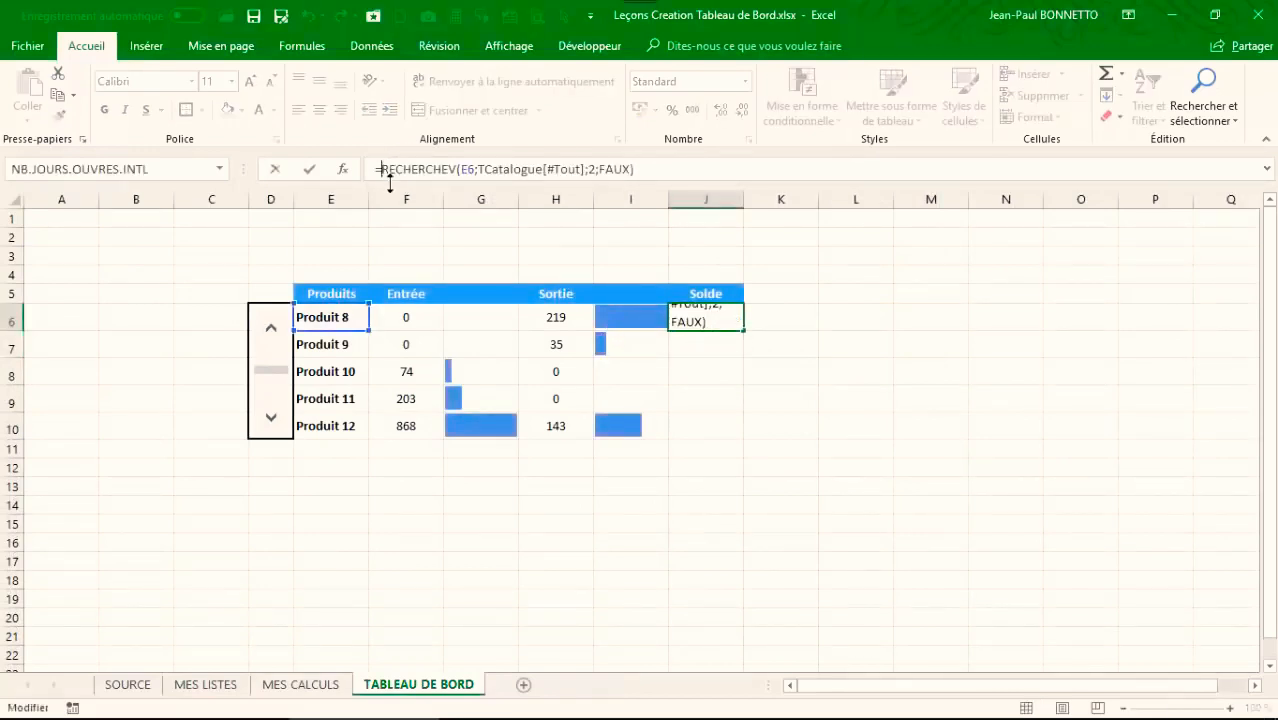
pyautogui.write('s')
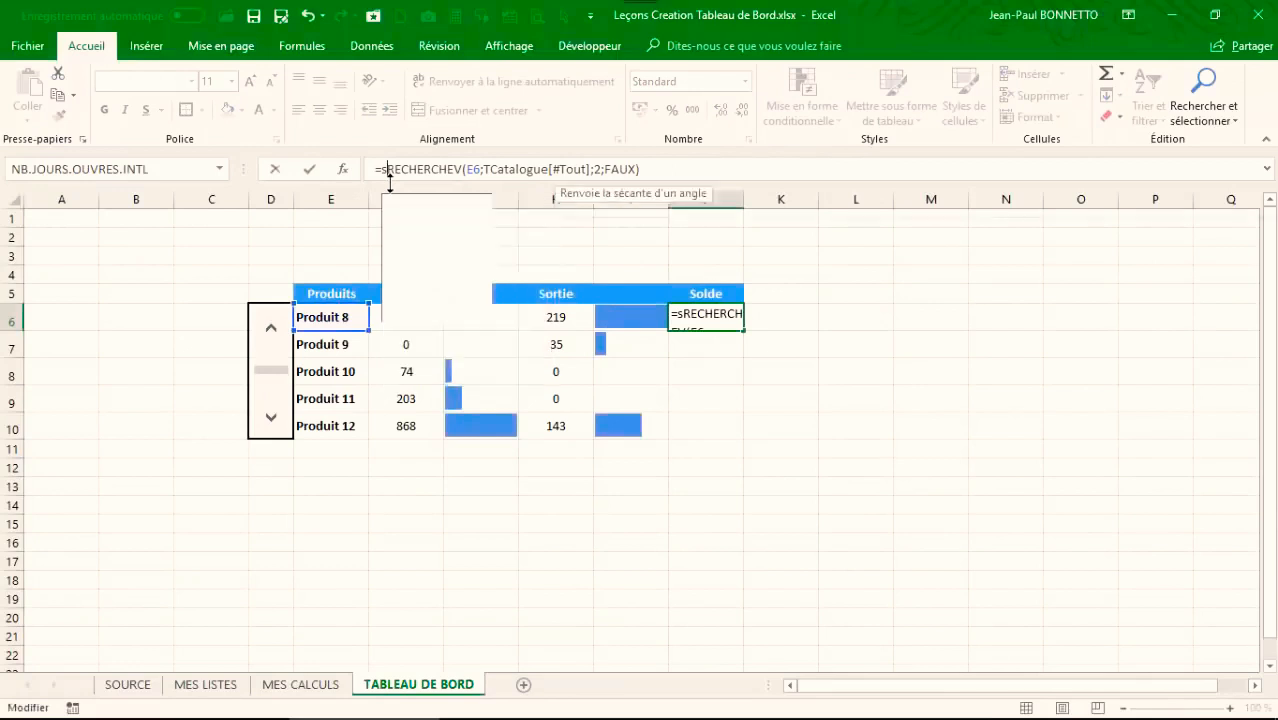
pyautogui.write('i')
pyautogui.click(422, 265)
pyautogui.doubleClick(422, 265)
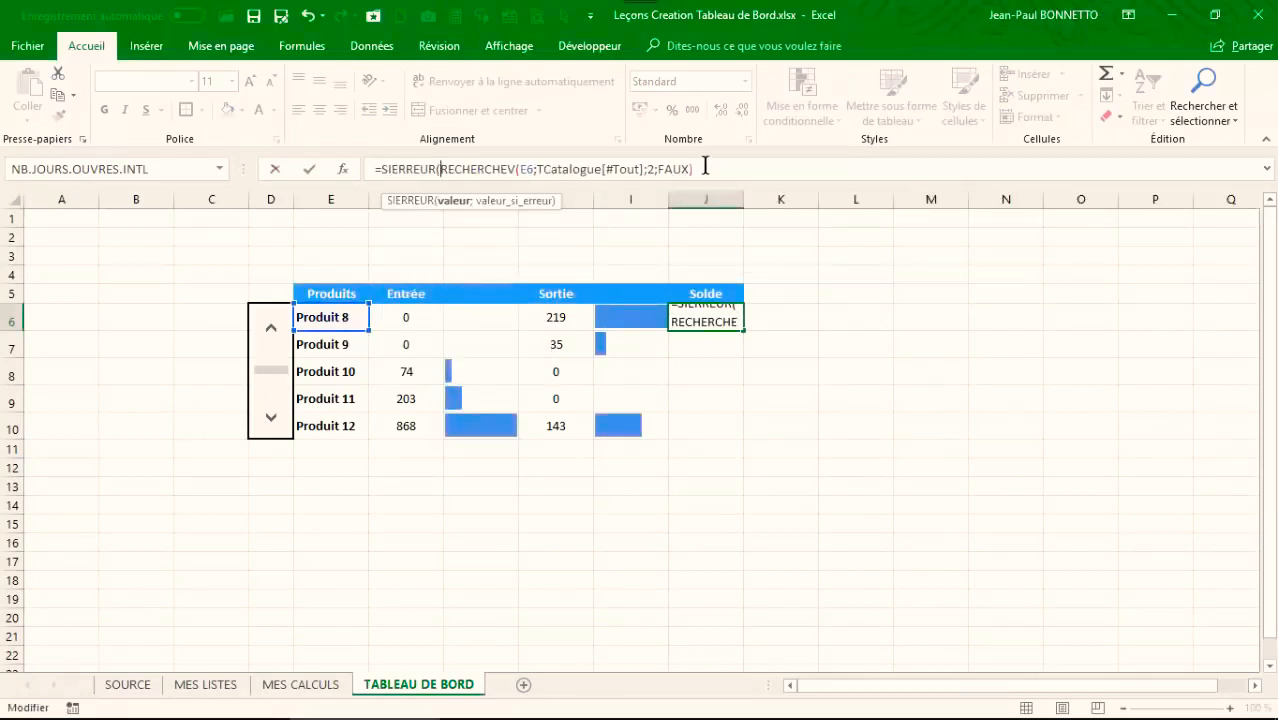
pyautogui.write(';"")')
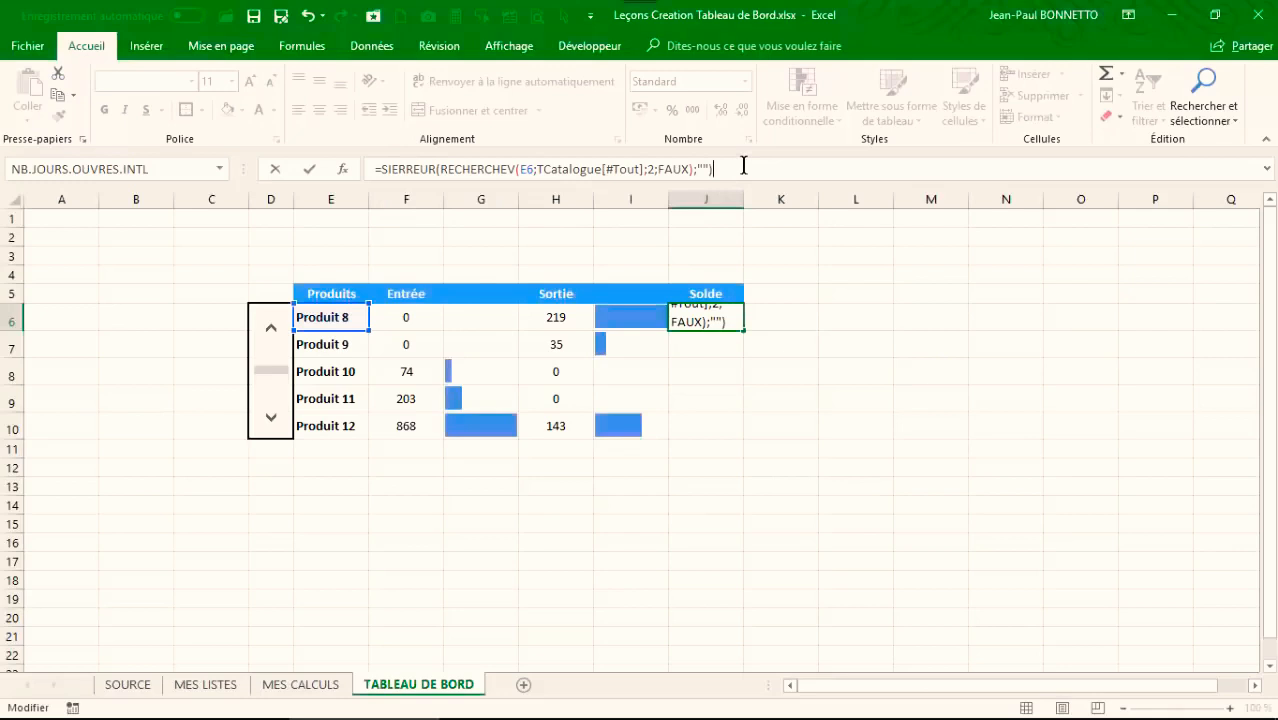
pyautogui.press('Return')
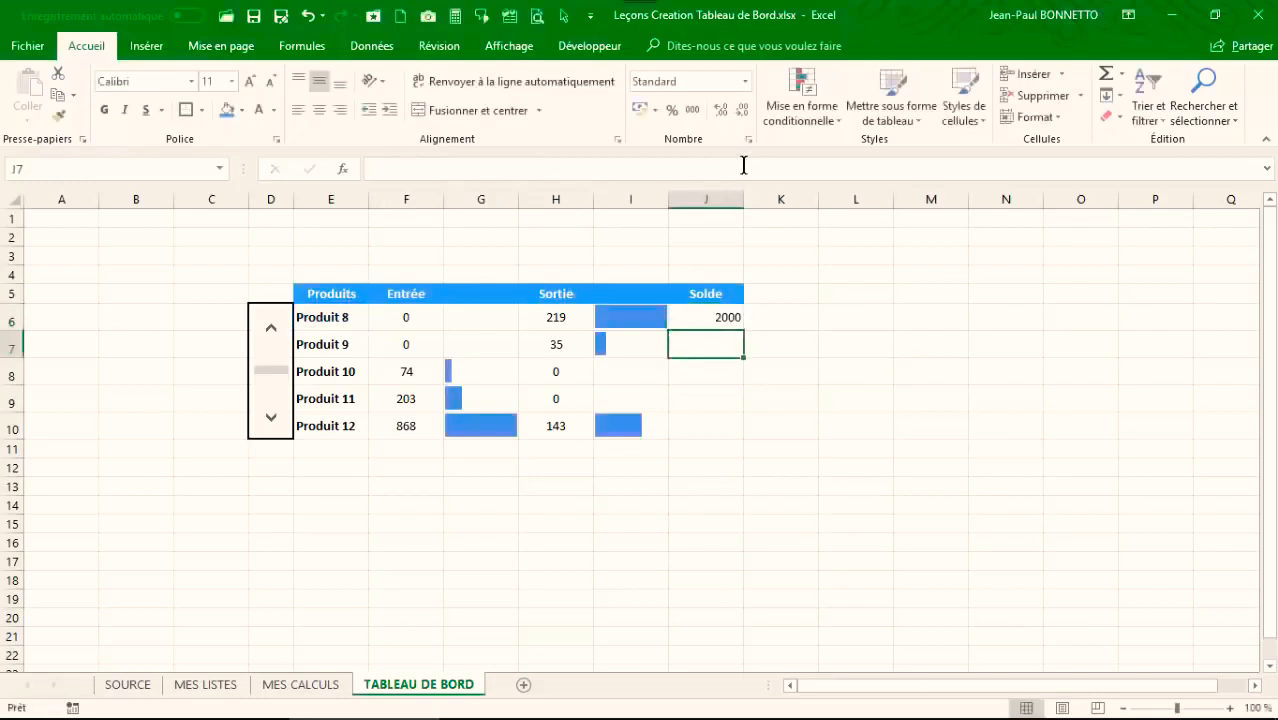
# Step: Copy the Solde formula from J6 down to J10 and format the values with a thousands separator and no decimals
pyautogui.click(732, 310)
pyautogui.moveTo(745, 330); pyautogui.dragTo(747, 428)
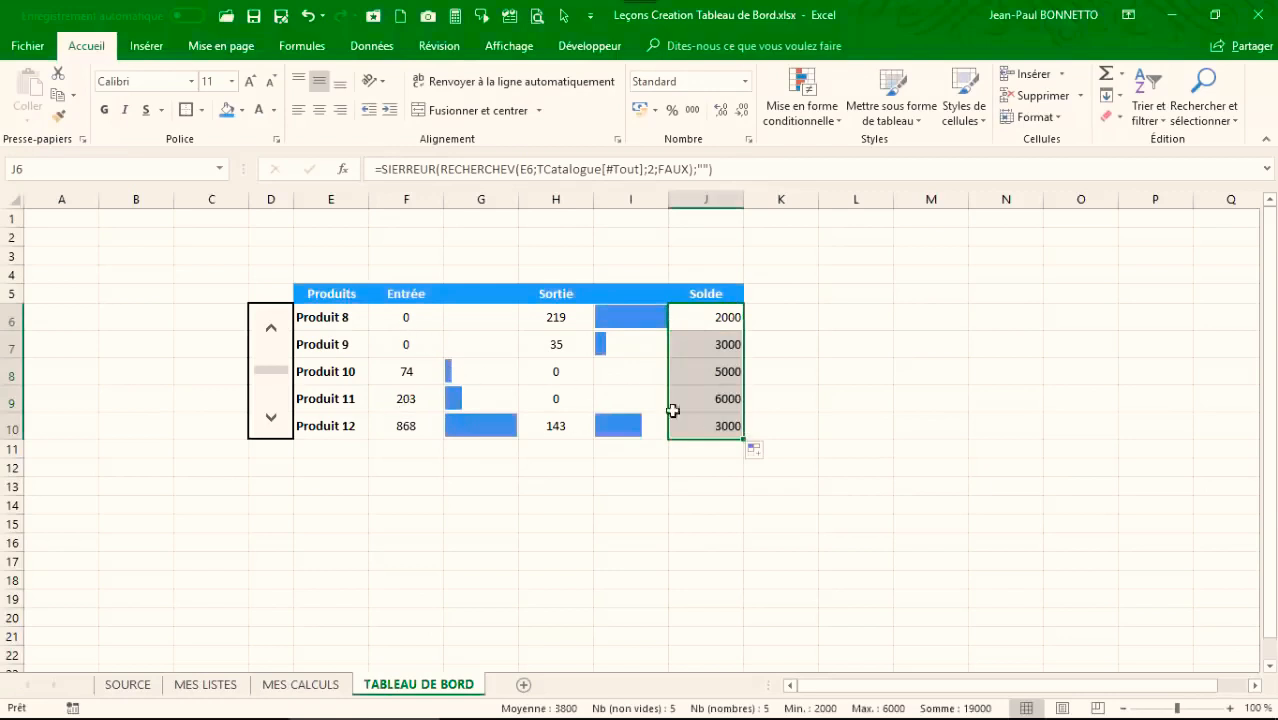
pyautogui.click(693, 110)
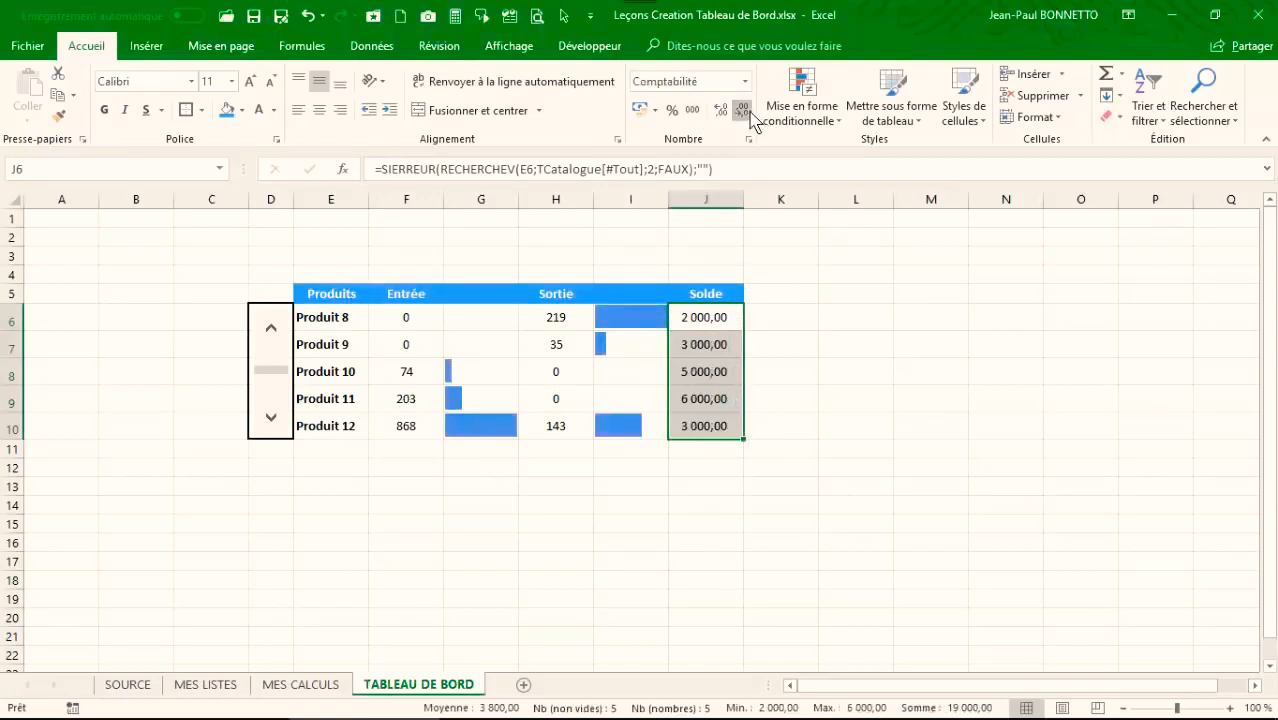
pyautogui.click(741, 110)
pyautogui.click(741, 110)
# Step: Review the Entrée, Sortie and Solde formulas in F6, H6 and J6
pyautogui.click(725, 326)
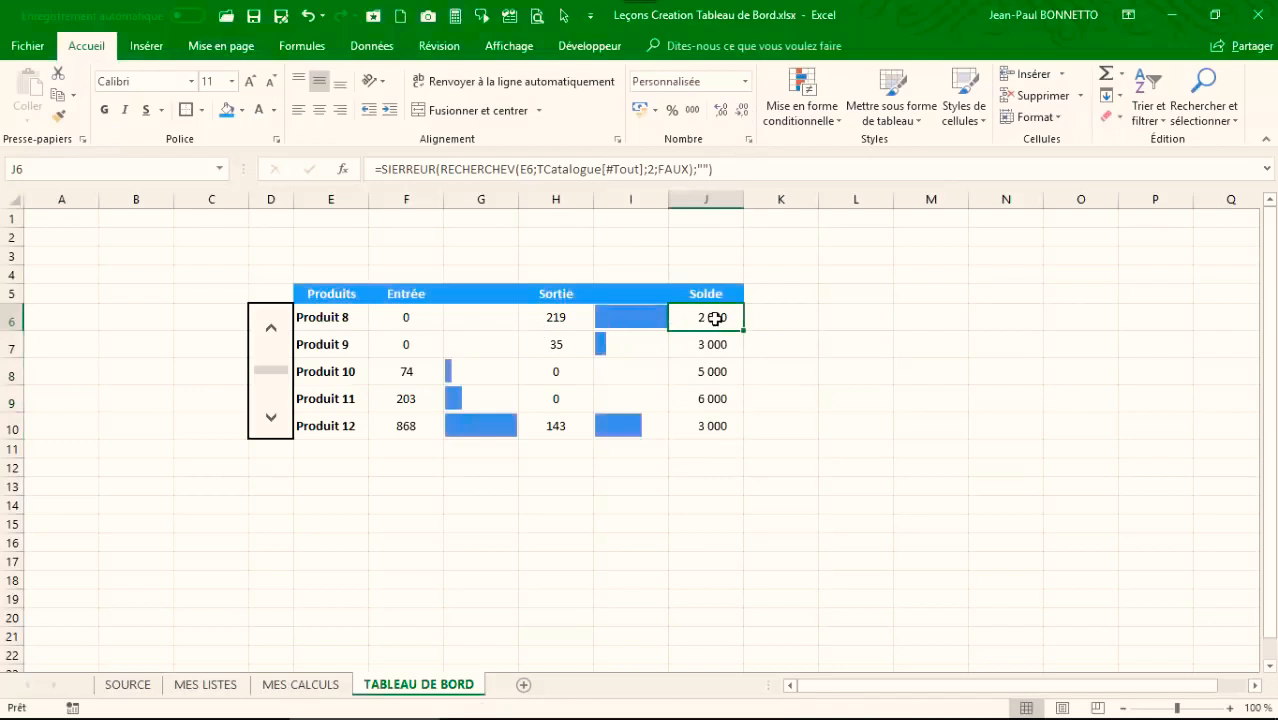
pyautogui.click(408, 316)
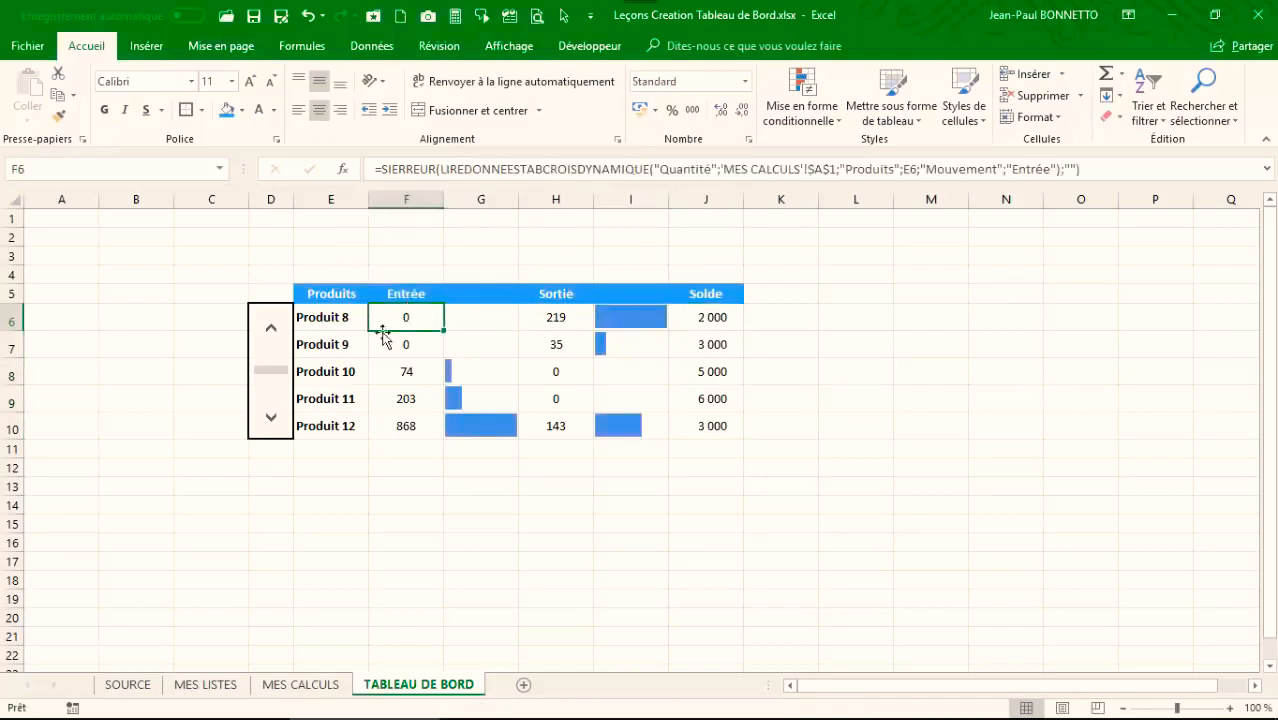
pyautogui.click(550, 322)
pyautogui.click(708, 328)
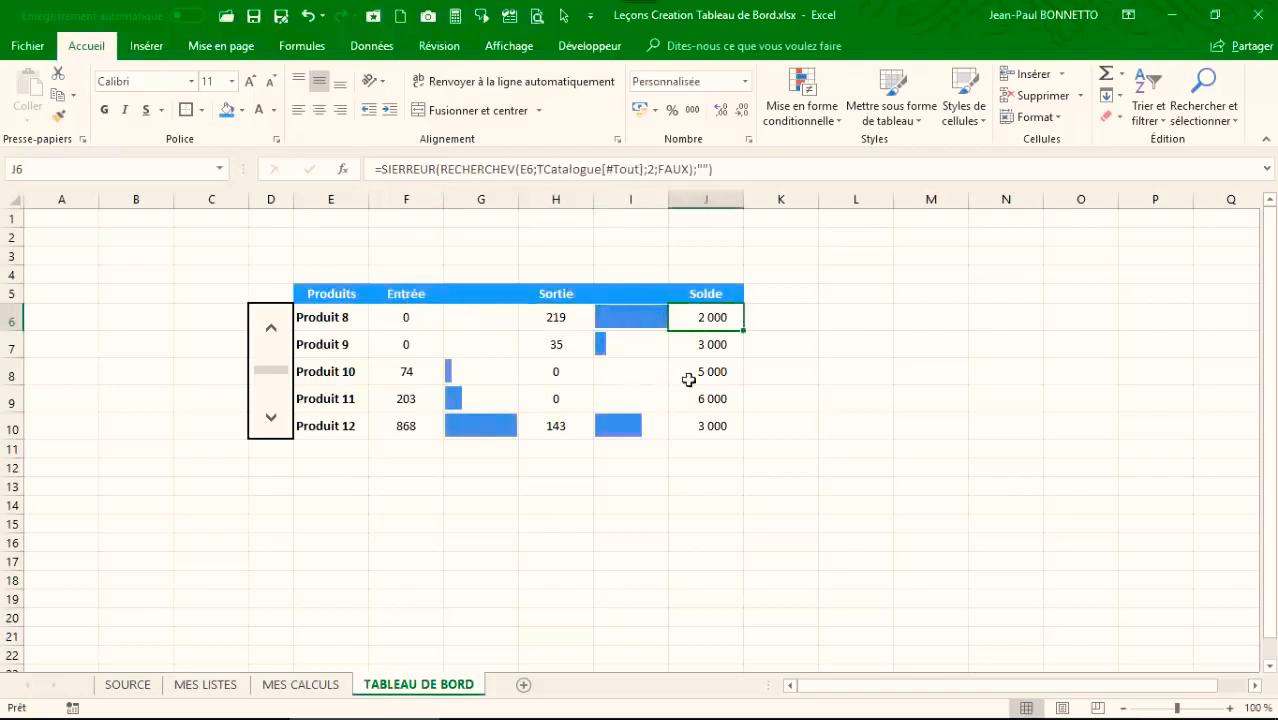
# Step: Add the entries and subtract the exits by appending +F6-H6 to the J6 Solde formula, and copy it down to J10
pyautogui.click(765, 172)
pyautogui.write('+')
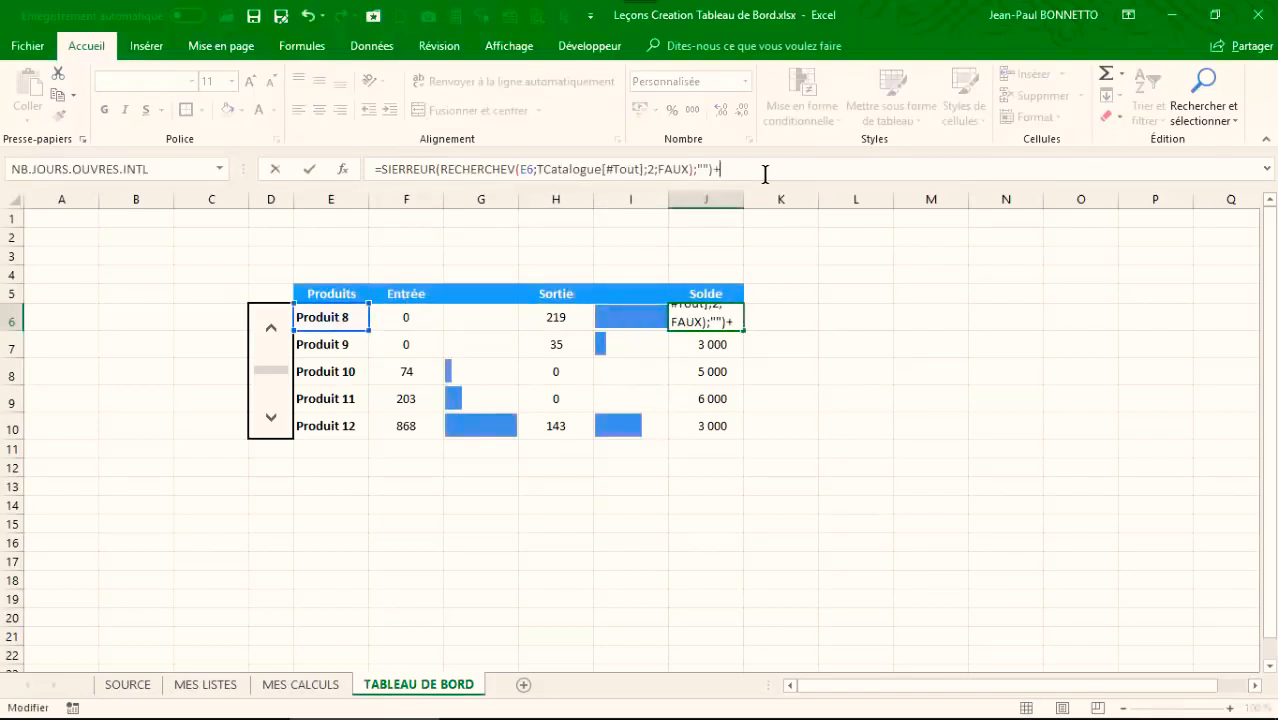
pyautogui.click(406, 321)
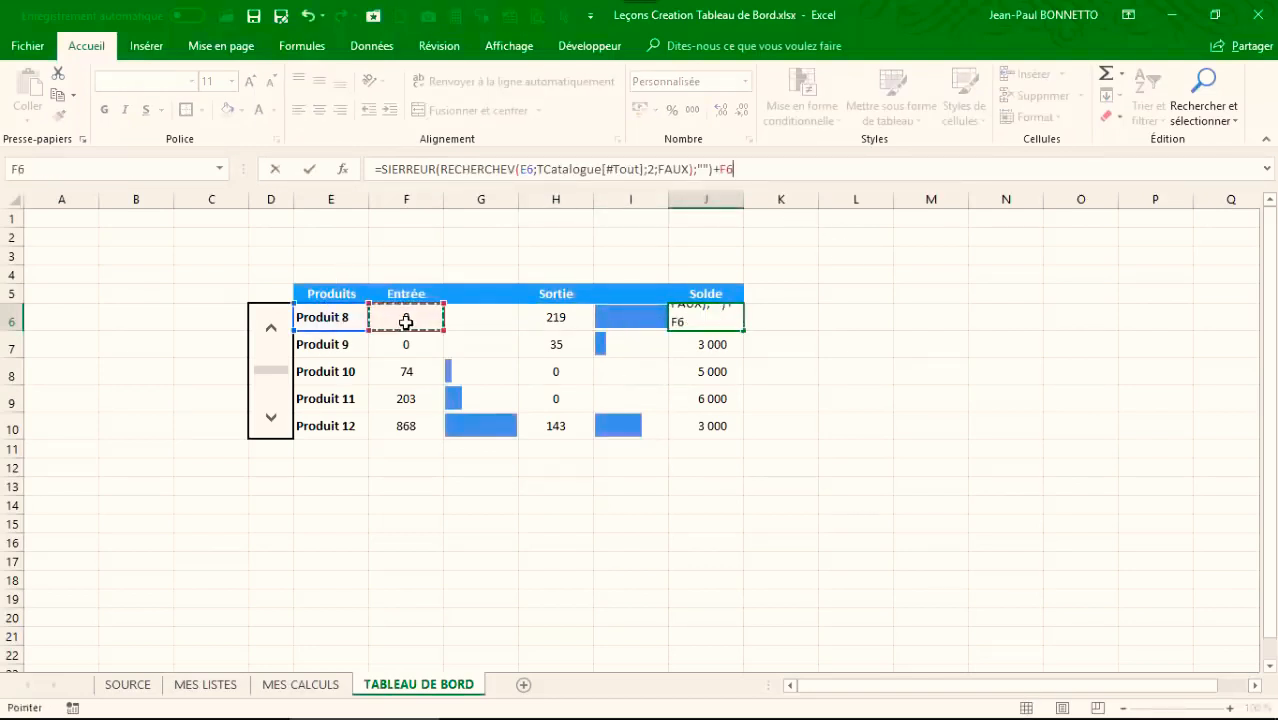
pyautogui.write('-')
pyautogui.click(570, 318)
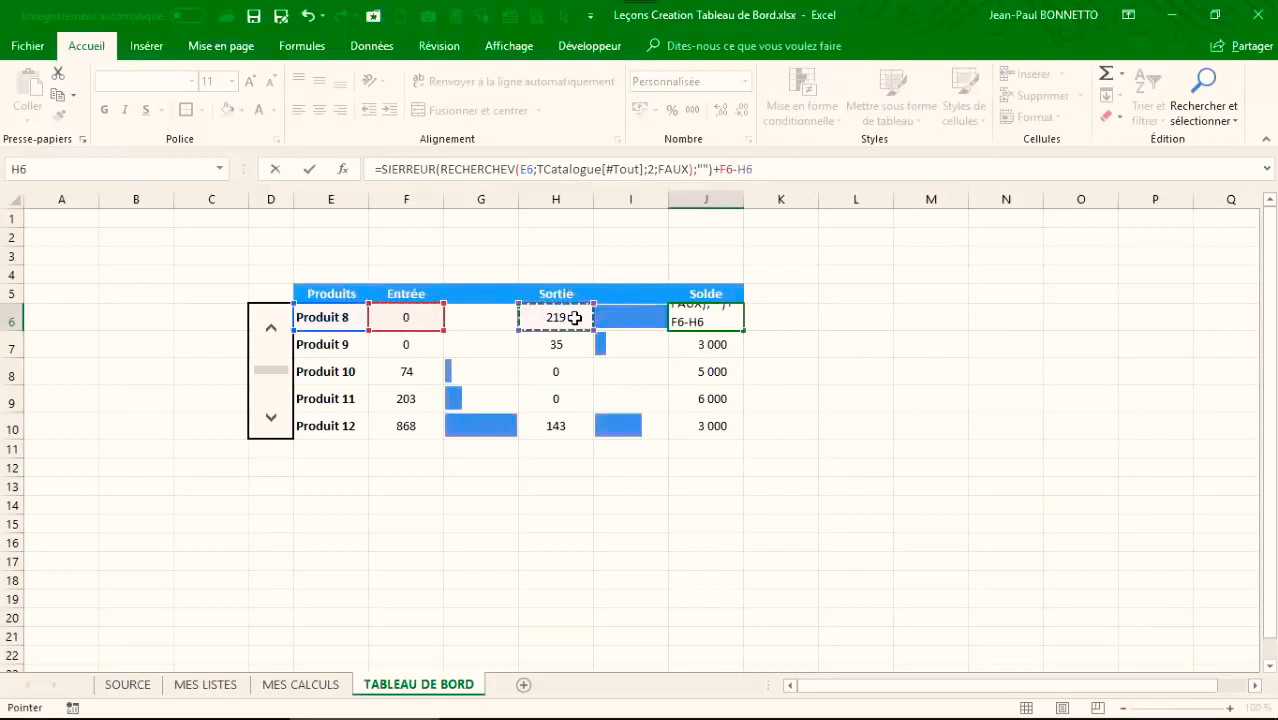
pyautogui.press('Return')
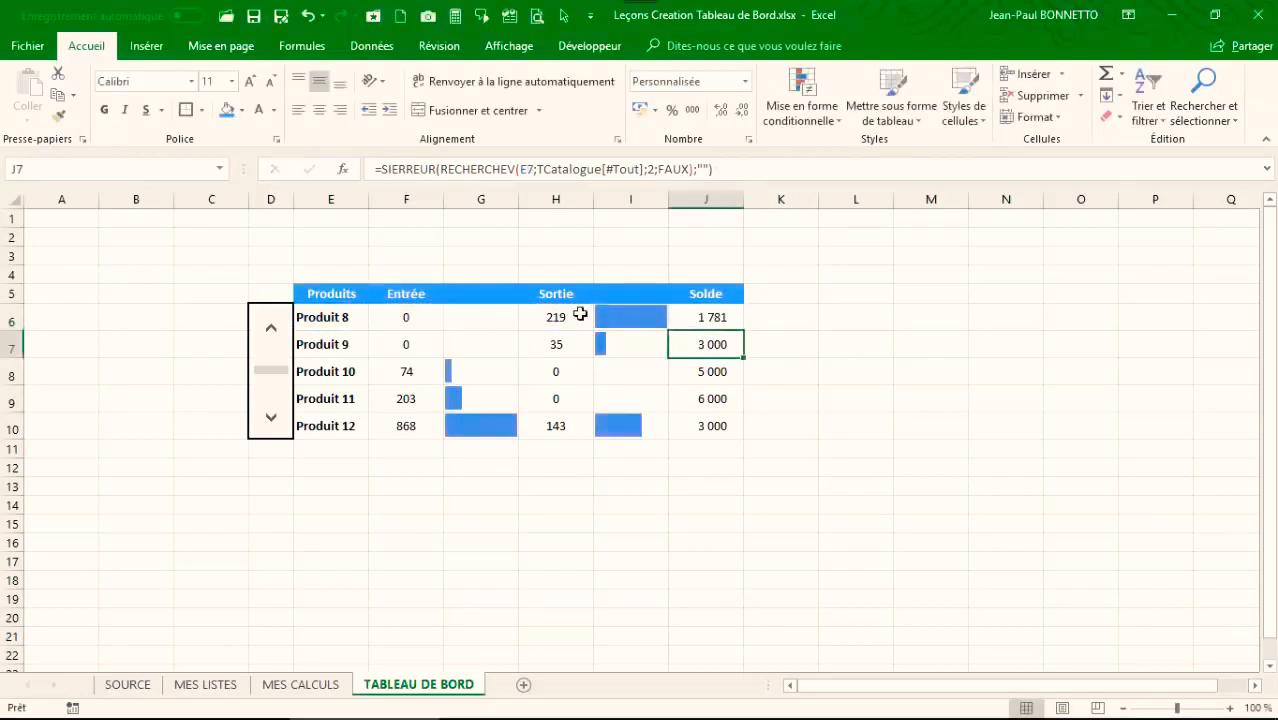
pyautogui.click(698, 316)
pyautogui.moveTo(743, 331); pyautogui.dragTo(743, 437)
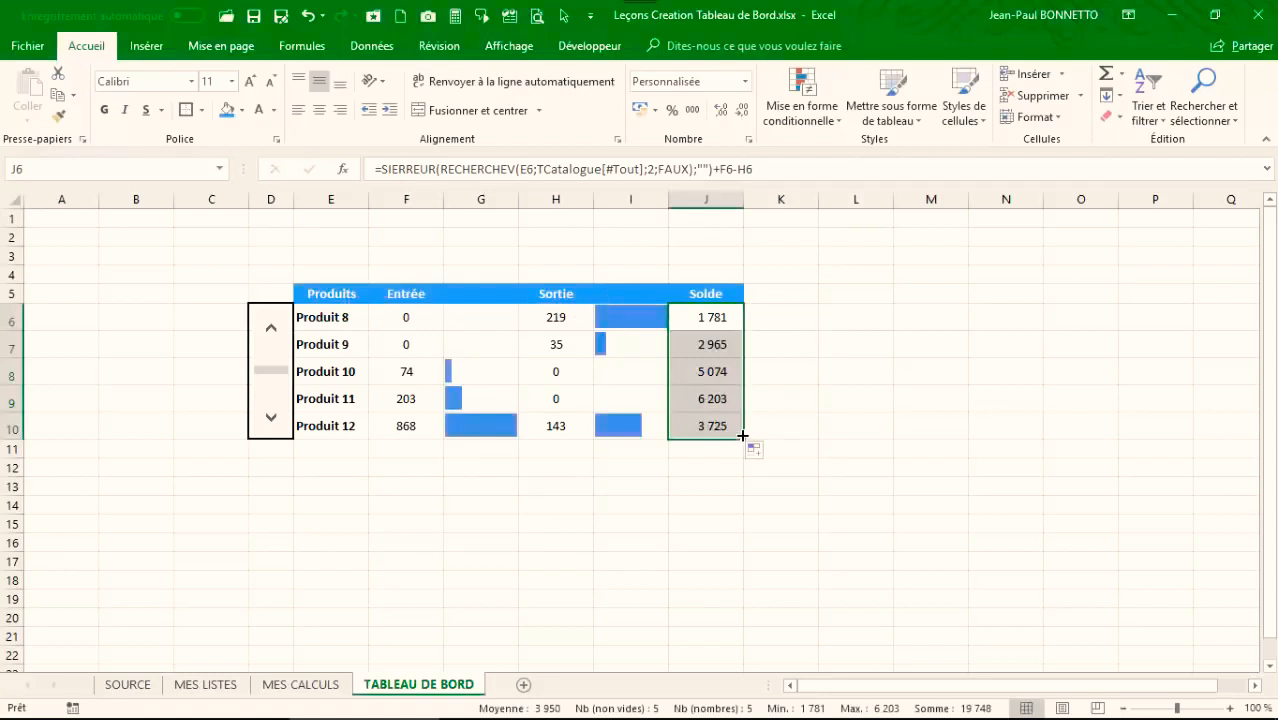
# Step: Scroll the product list up and down to check the Solde values of different products
pyautogui.click(712, 294)
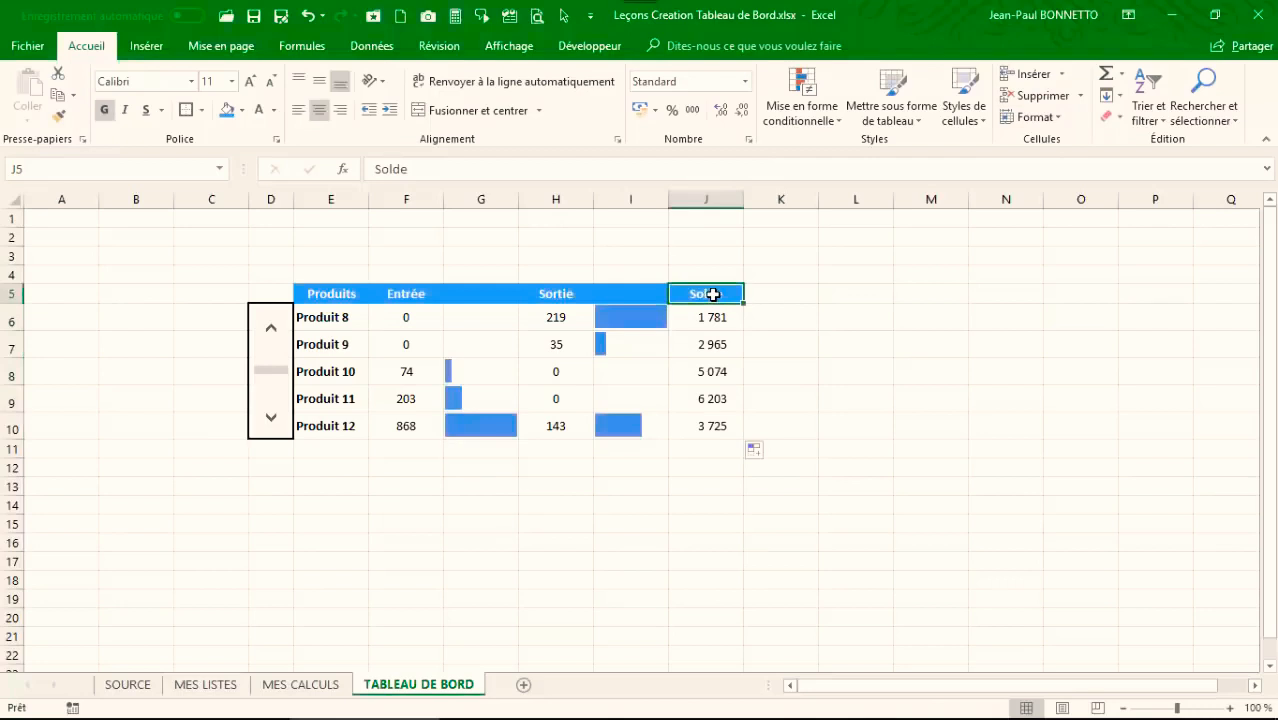
pyautogui.click(271, 329)
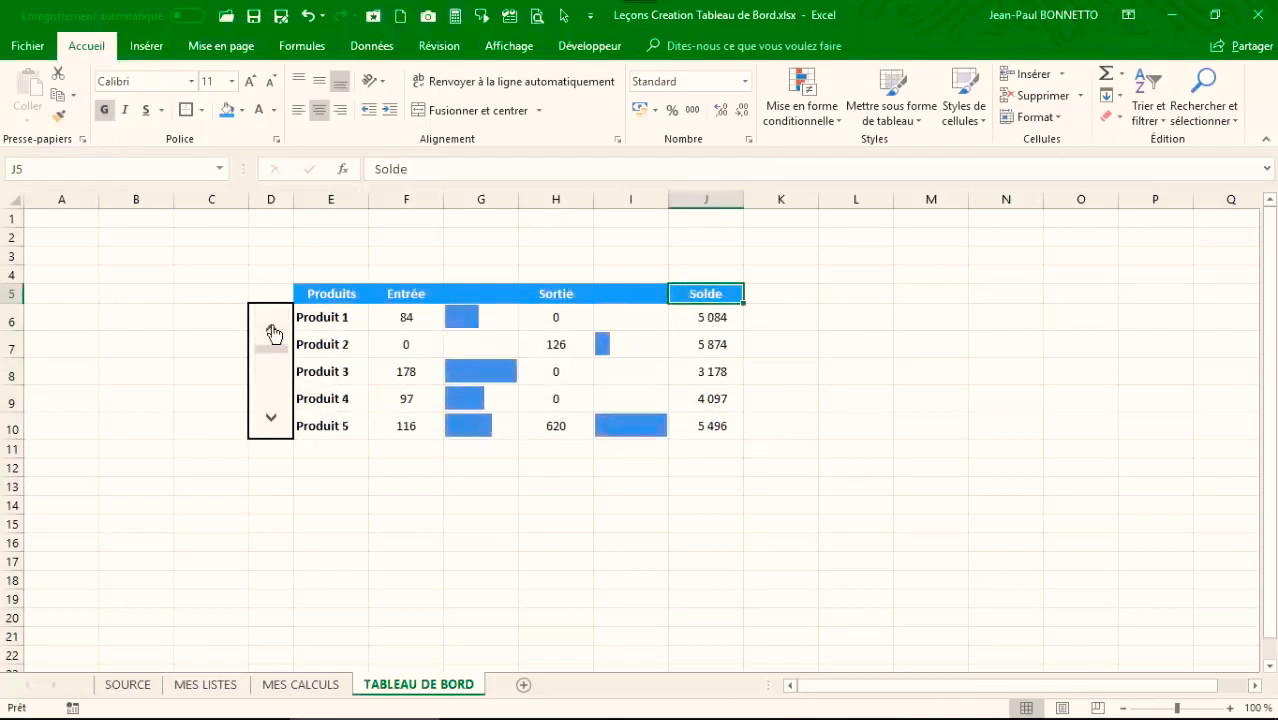
pyautogui.click(268, 418)
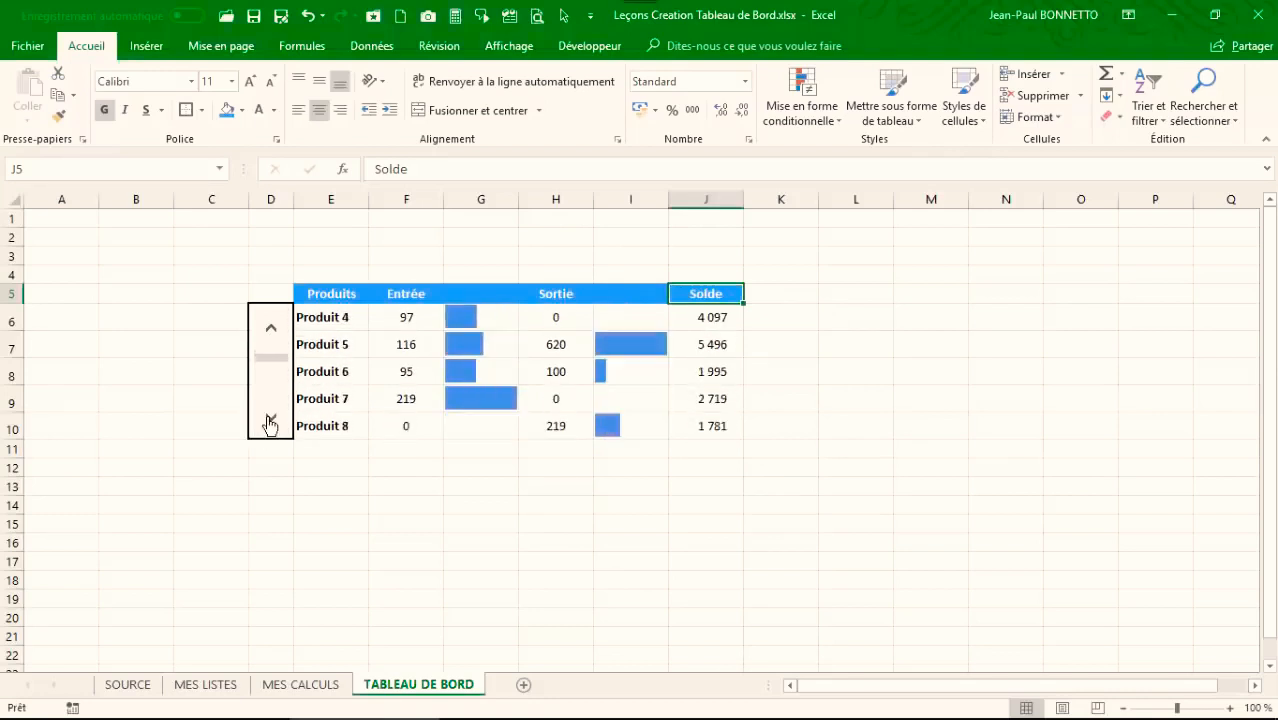
pyautogui.click(271, 329)
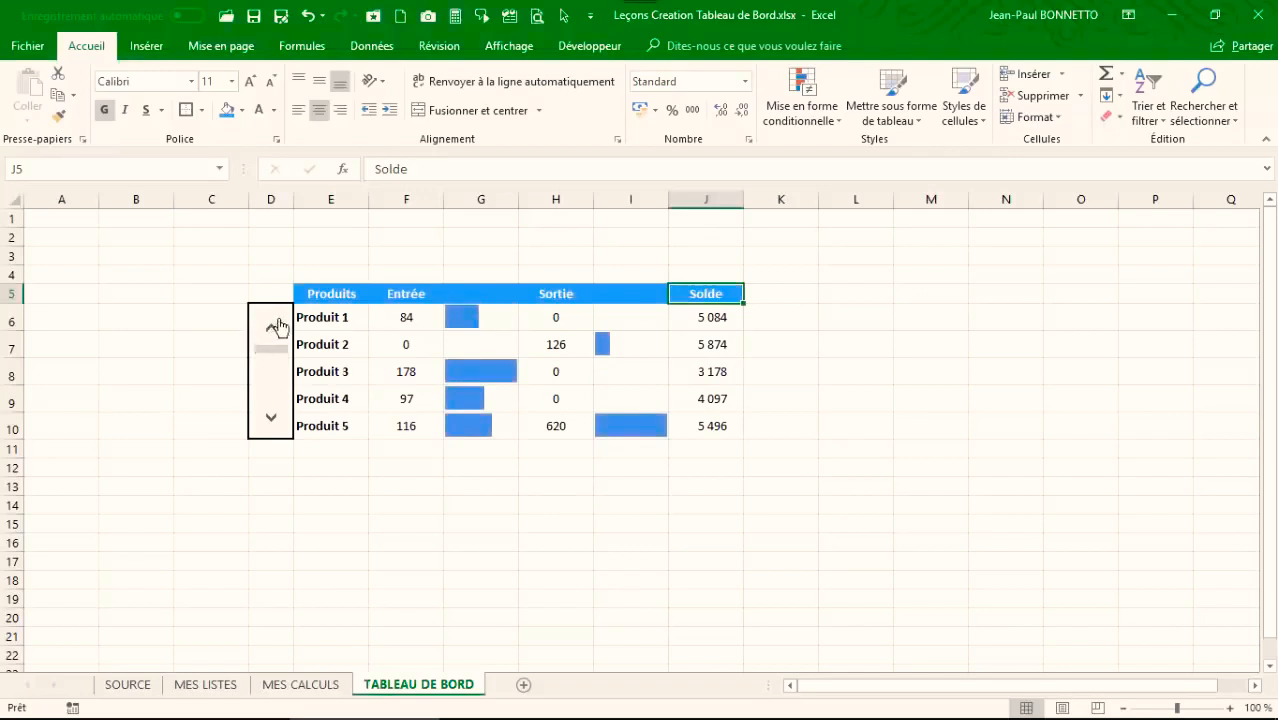
pyautogui.click(279, 234)
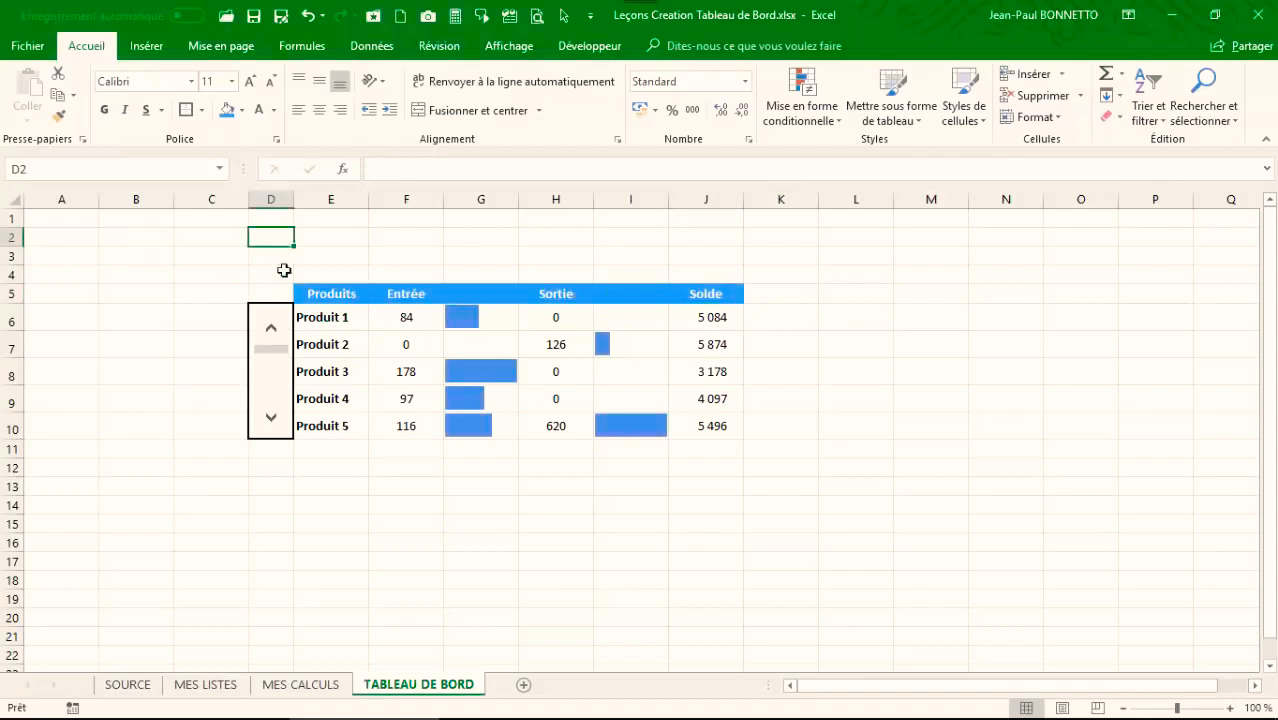
pyautogui.click(268, 420)
pyautogui.click(268, 420)
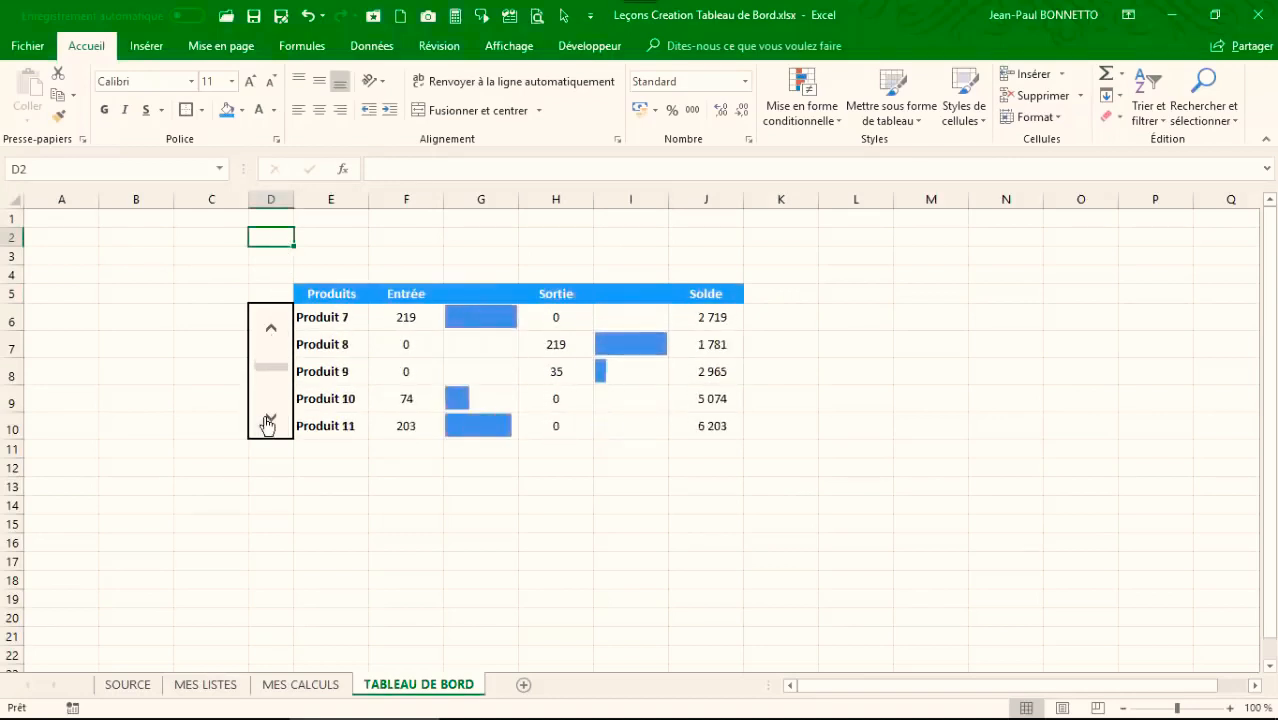
pyautogui.click(340, 232)
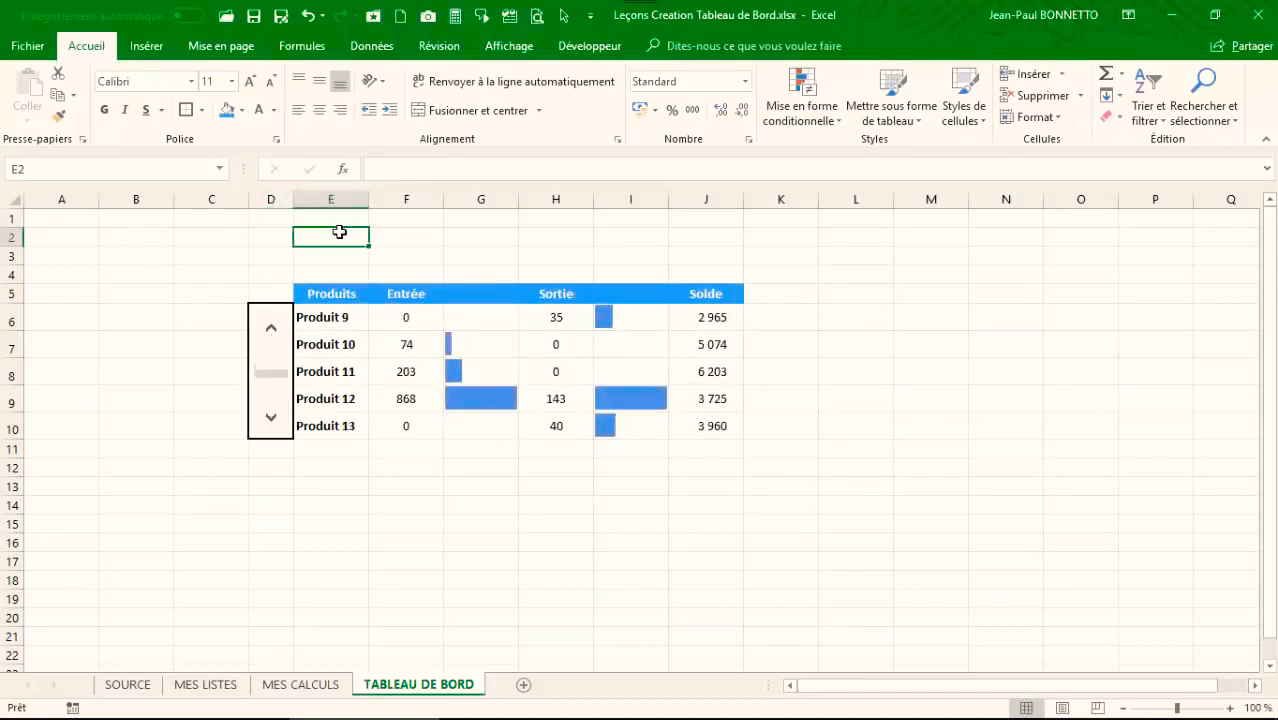
pyautogui.click(171, 243)
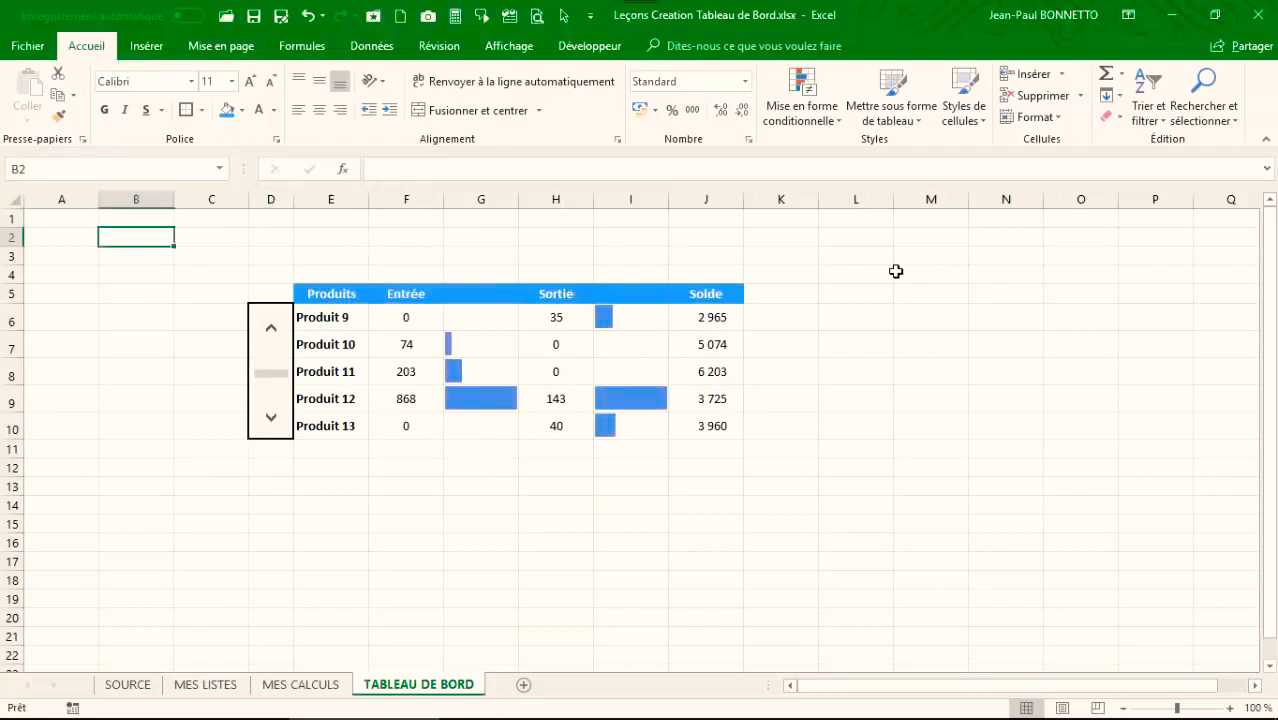
# Step: View the product table in the Tableau de Bord - Suivi de Stock(V3) workbook and return to Leçons Creation Tableau de Bord
pyautogui.click(896, 273)
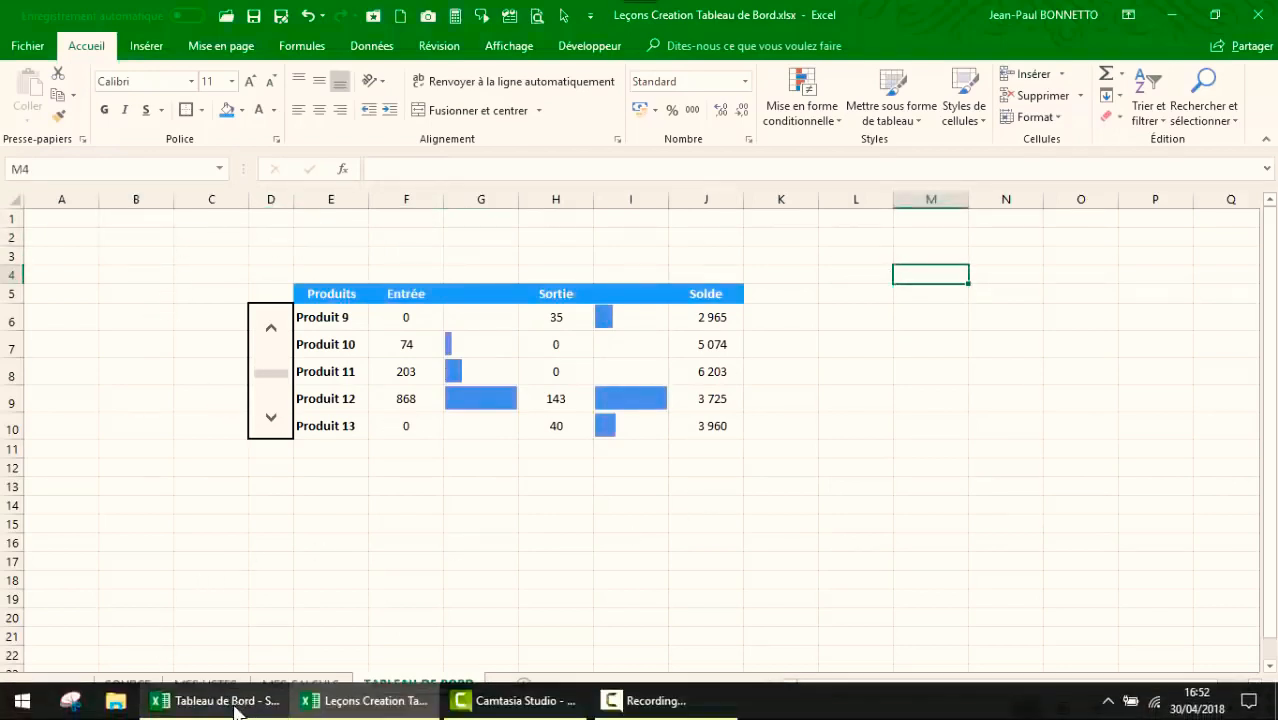
pyautogui.click(222, 701)
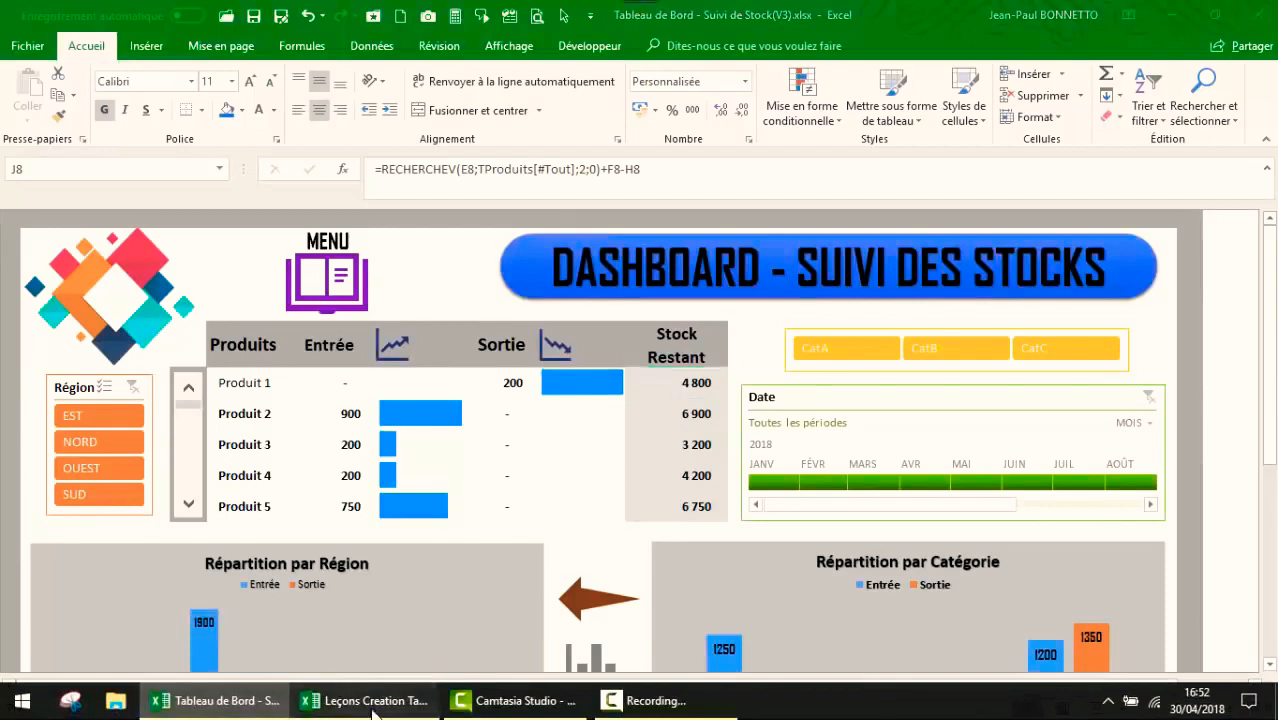
pyautogui.click(385, 701)
# Step: Make header row 5 taller, centre the E5:J5 headings vertically and enlarge their font to size 14
pyautogui.moveTo(14, 305); pyautogui.dragTo(14, 321)
pyautogui.moveTo(321, 304); pyautogui.dragTo(679, 308)
pyautogui.click(319, 81)
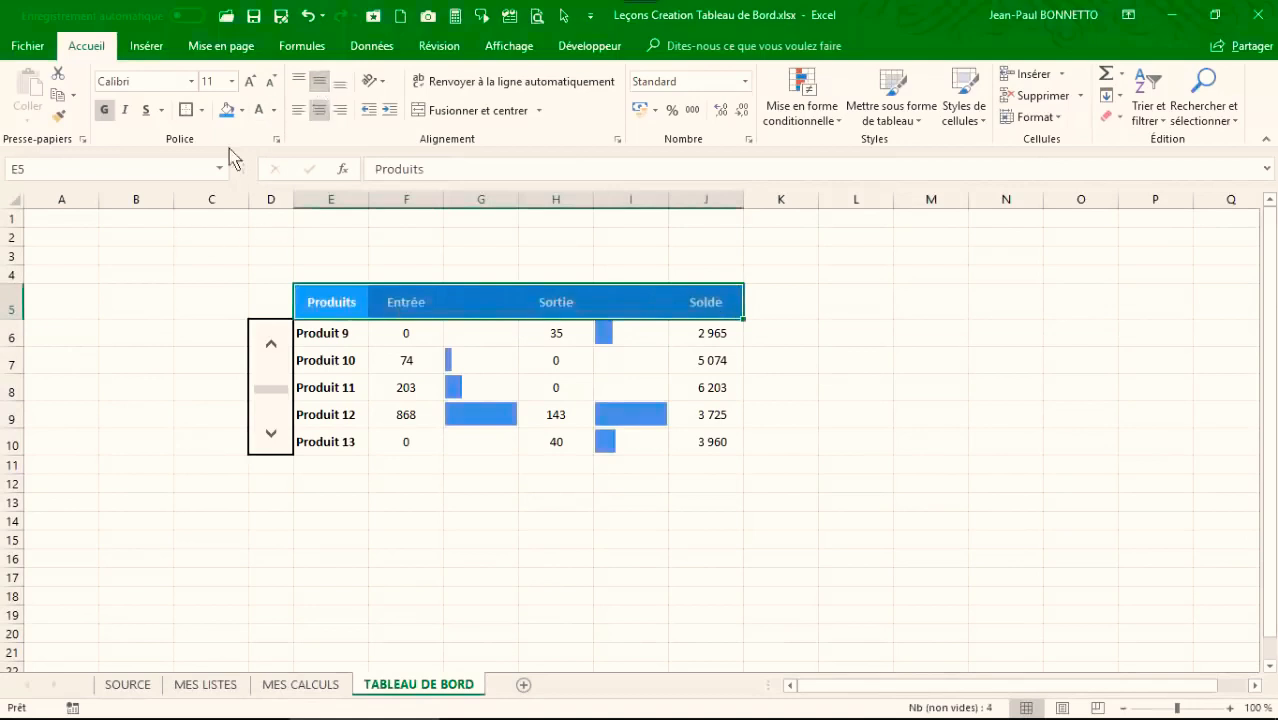
pyautogui.click(250, 81)
pyautogui.click(250, 81)
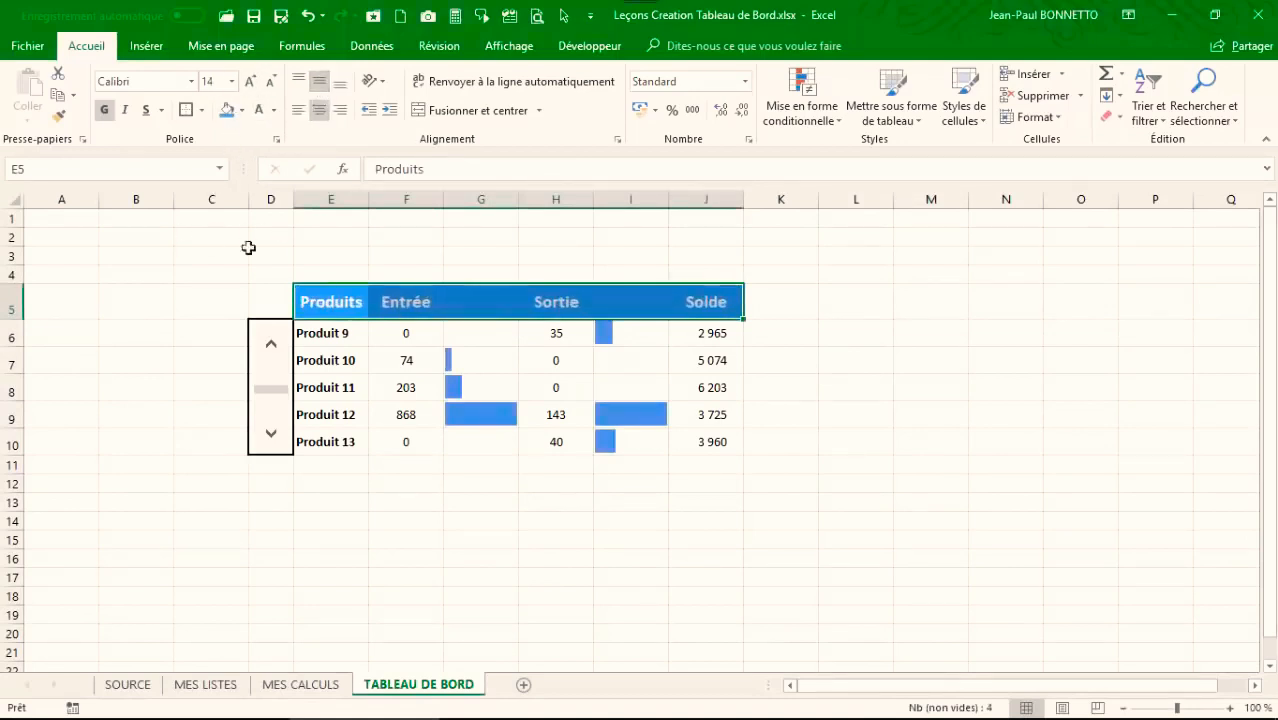
pyautogui.click(424, 241)
# Step: Insert the rising and falling line-chart icons from the Analyse category of the icon library
pyautogui.click(470, 305)
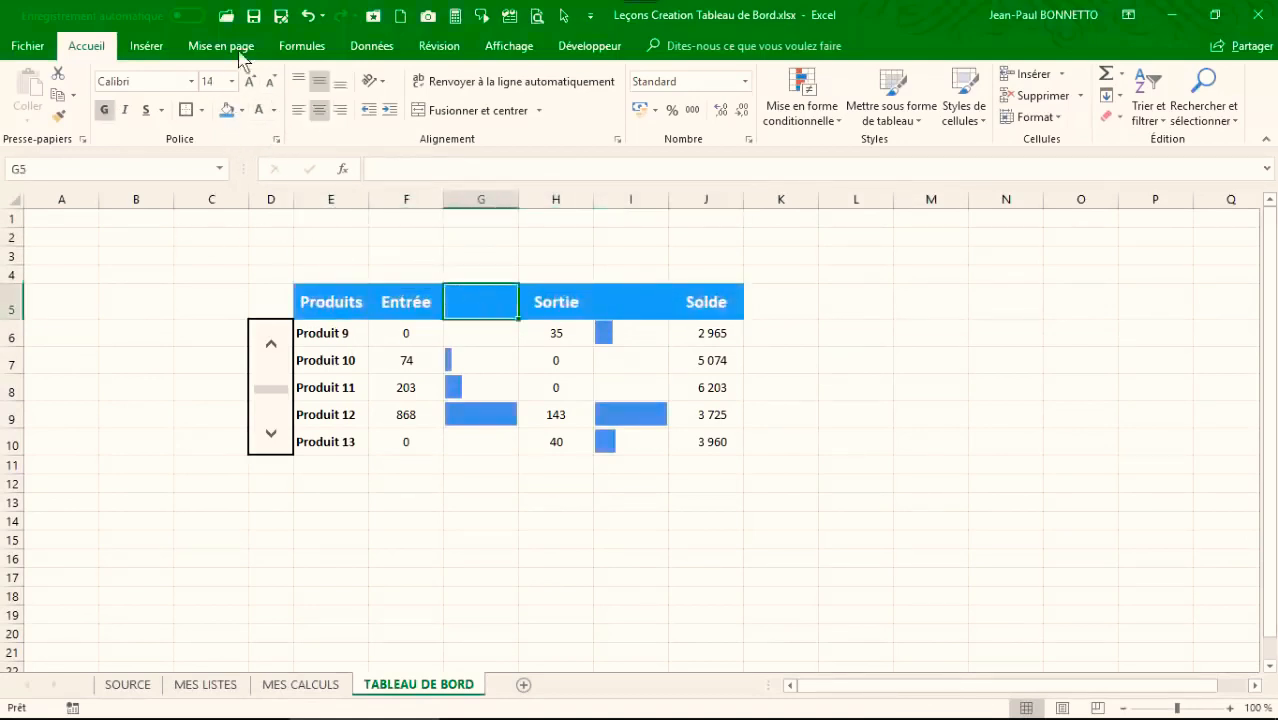
pyautogui.click(146, 46)
pyautogui.click(342, 115)
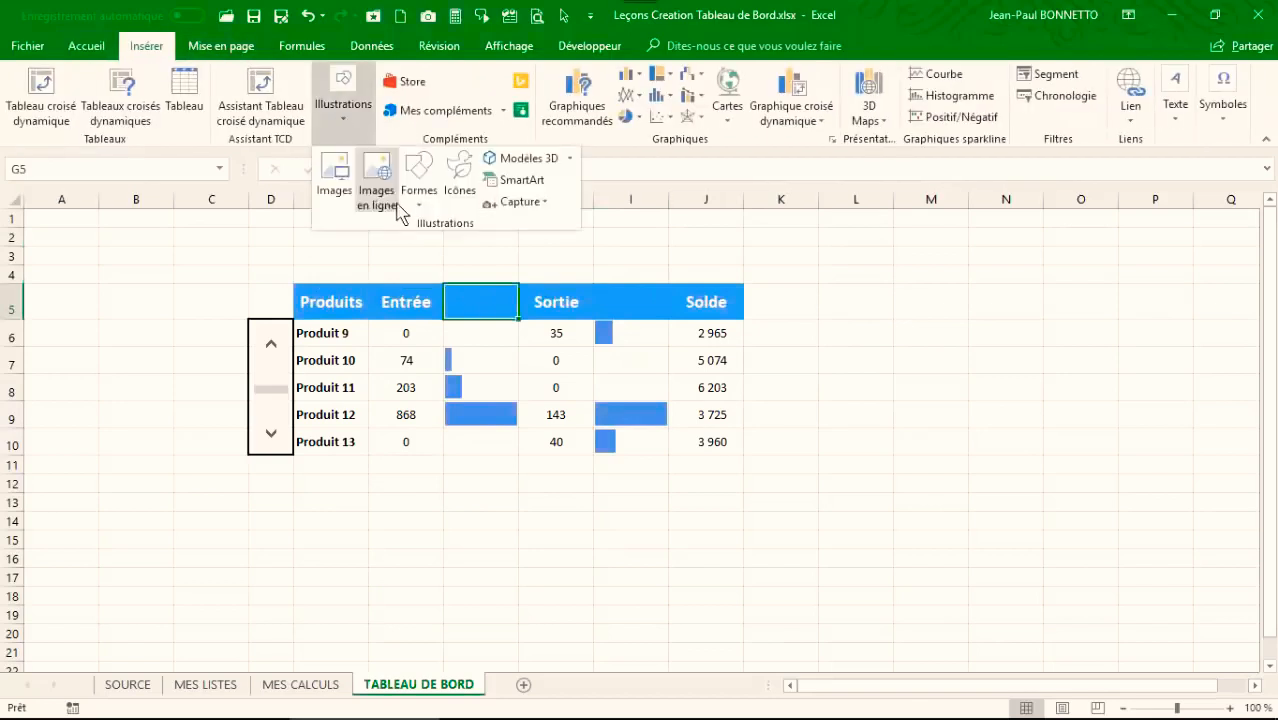
pyautogui.click(466, 182)
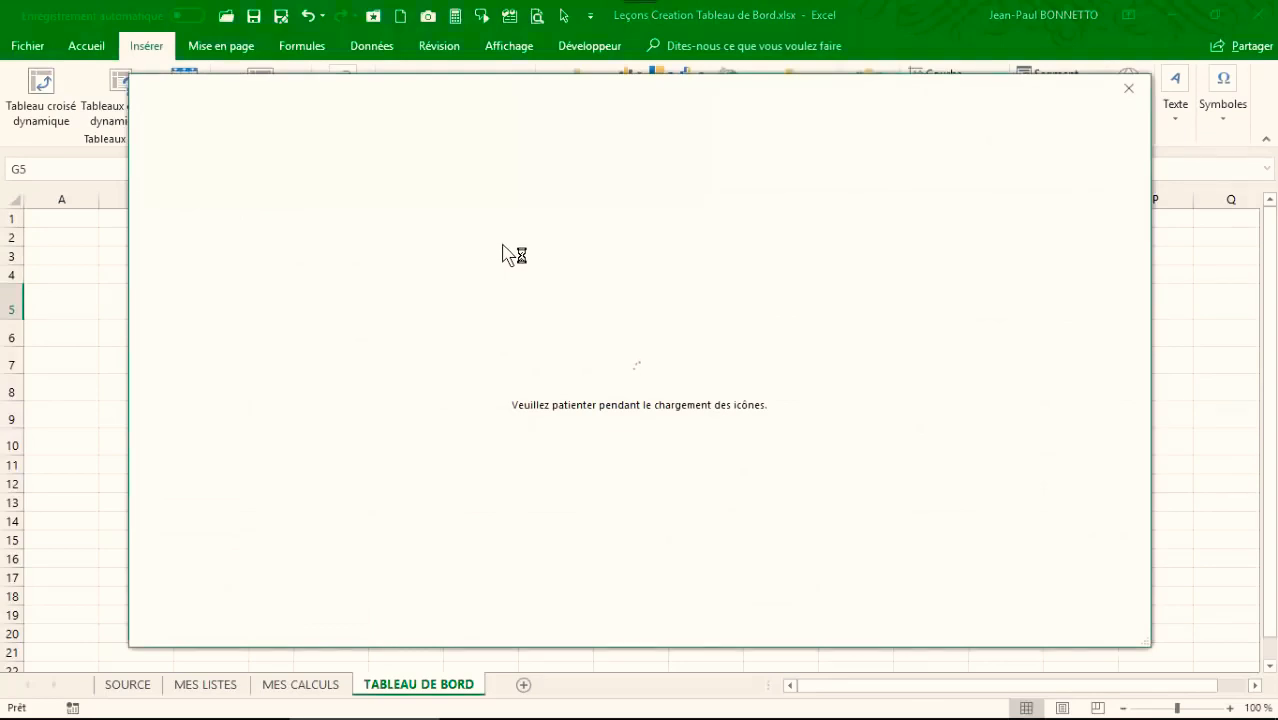
pyautogui.scroll(-5, 530, 412)
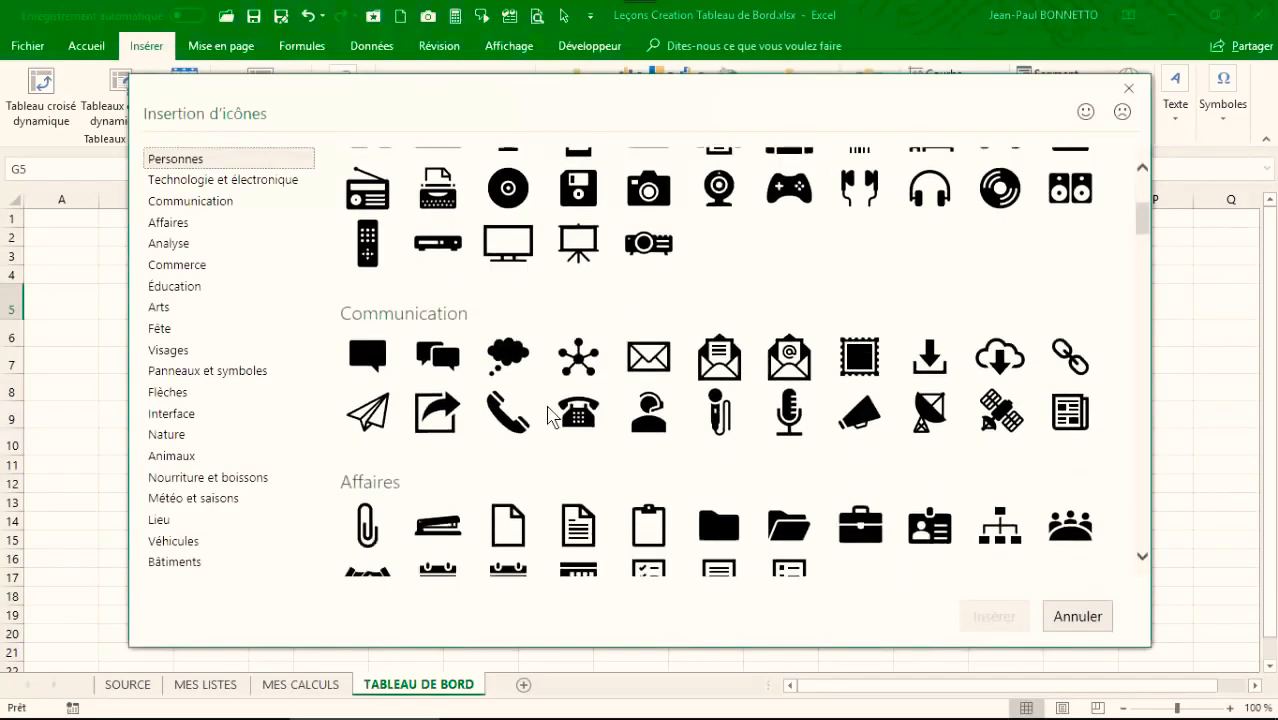
pyautogui.scroll(-6, 549, 415)
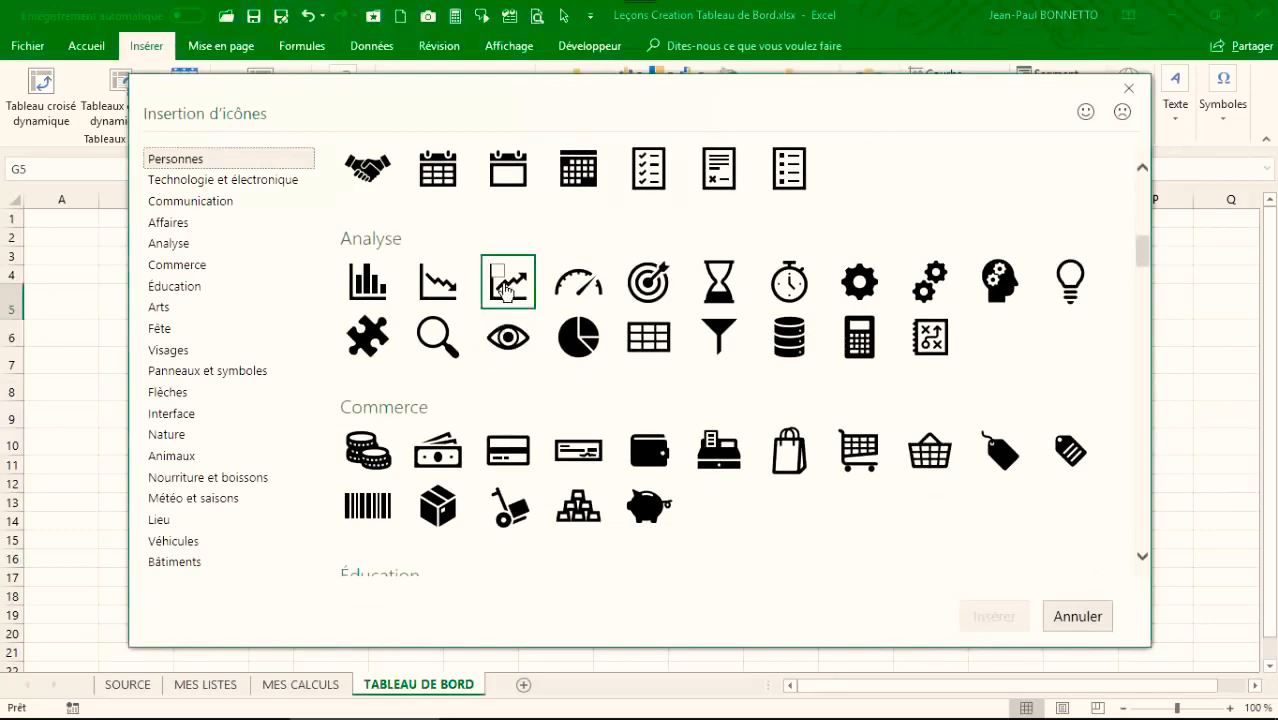
pyautogui.click(507, 285)
pyautogui.click(990, 614)
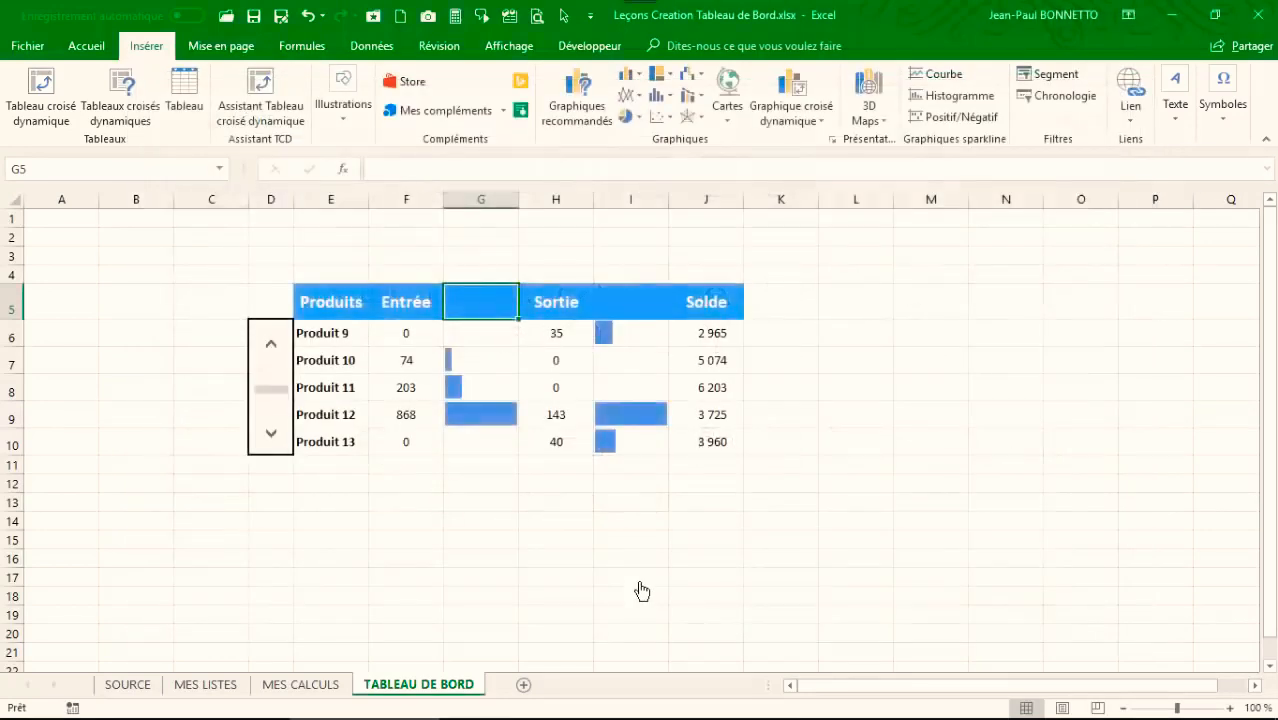
pyautogui.click(937, 391)
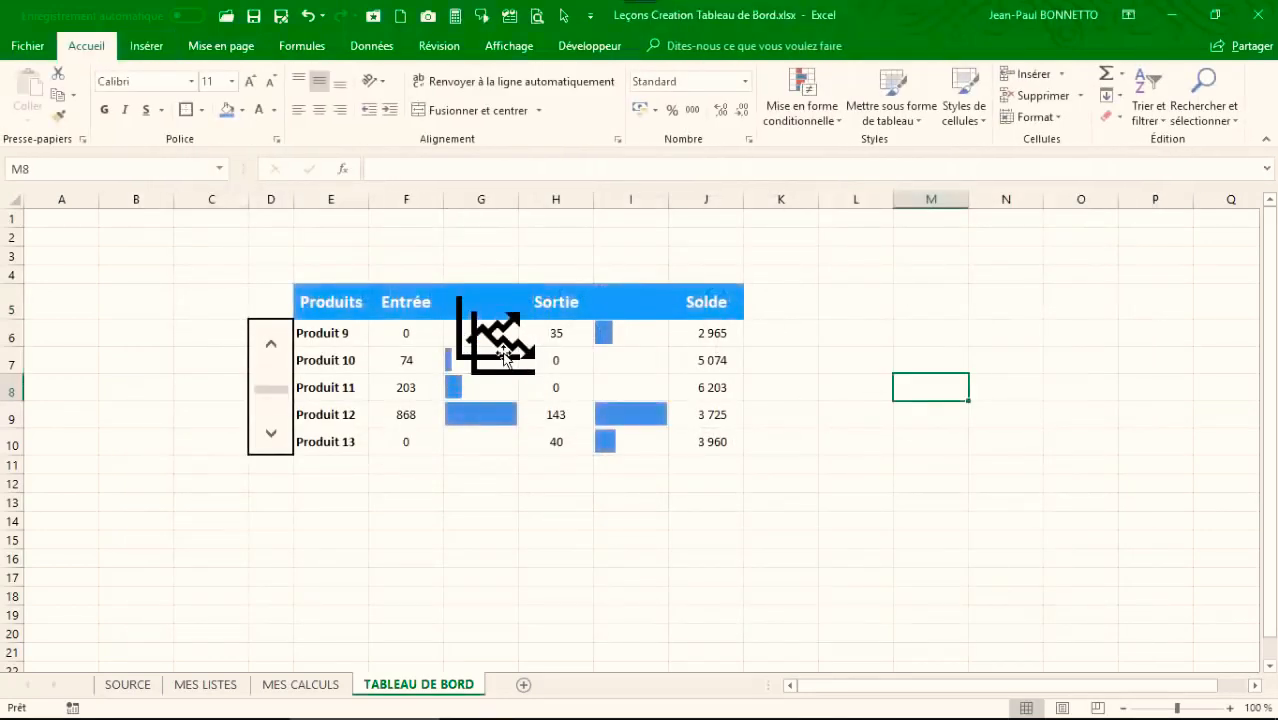
# Step: Move the falling-chart icon aside, then shrink the rising-chart icon to about 1,46 cm and place it in G5 beside Entrée
pyautogui.moveTo(503, 355); pyautogui.dragTo(806, 269)
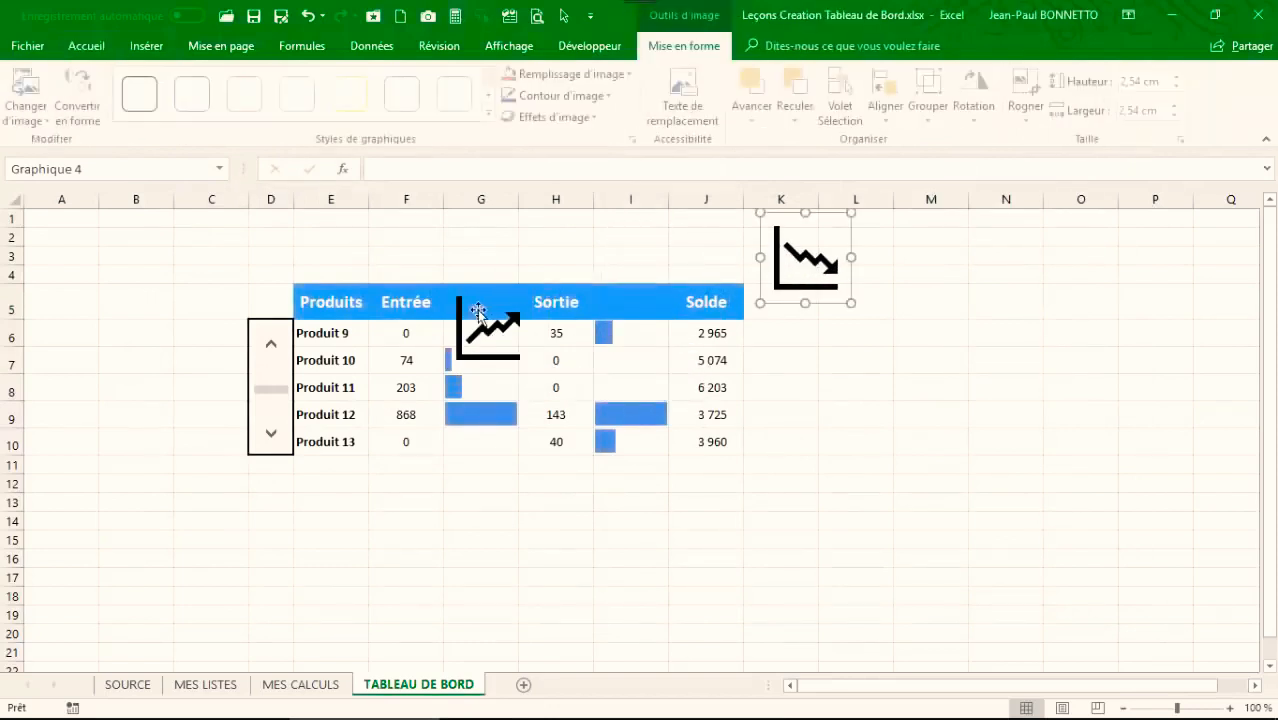
pyautogui.moveTo(478, 311); pyautogui.dragTo(486, 281)
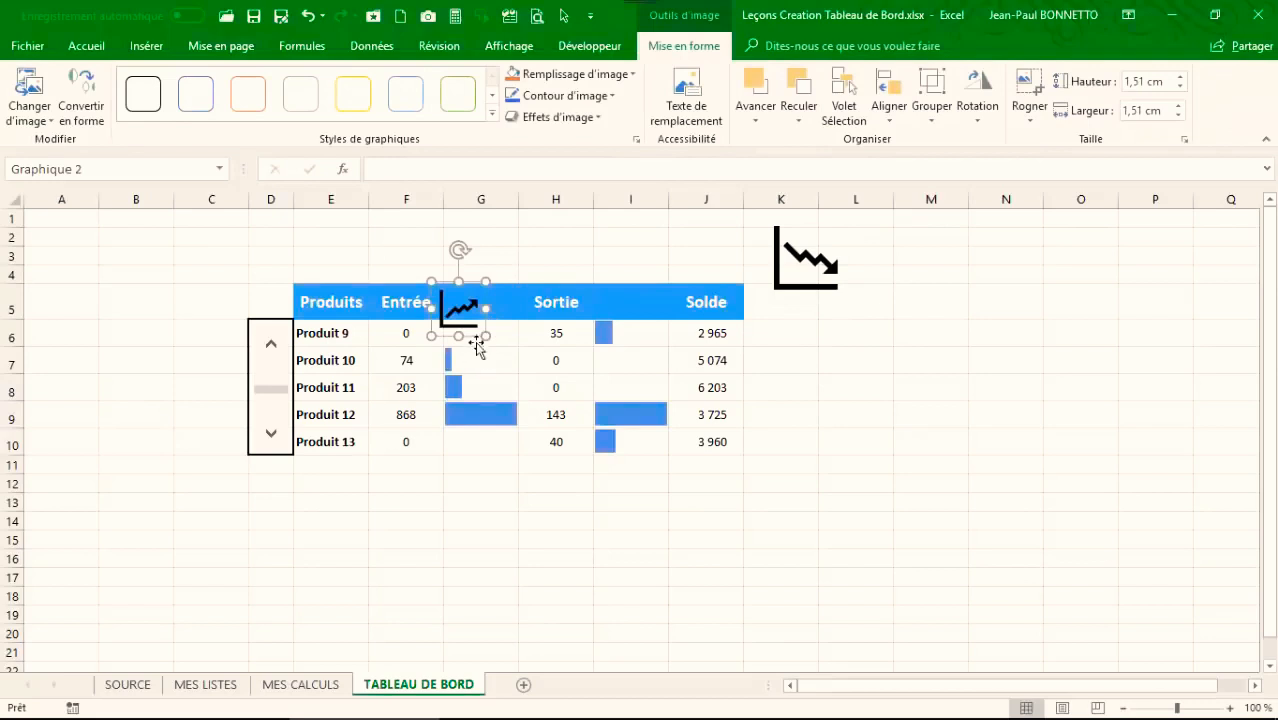
pyautogui.moveTo(481, 330); pyautogui.dragTo(490, 326)
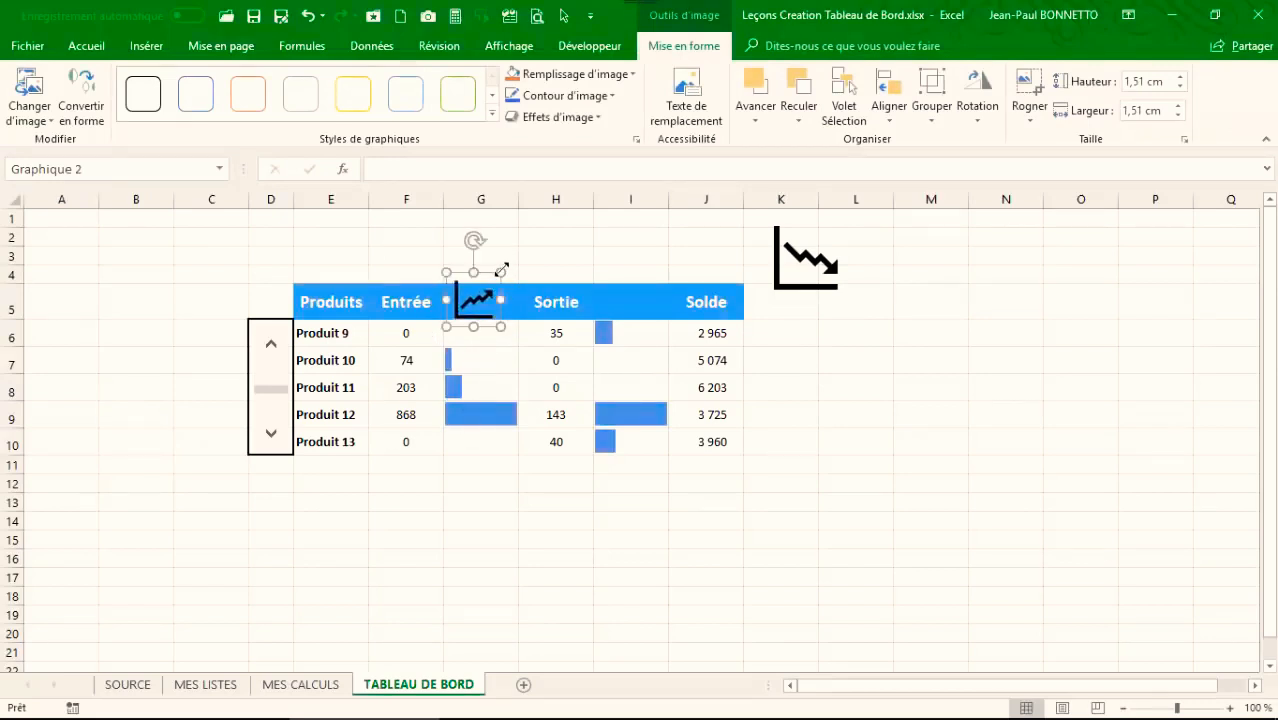
pyautogui.moveTo(501, 271); pyautogui.dragTo(499, 274)
pyautogui.moveTo(481, 327); pyautogui.dragTo(482, 327)
# Step: Shrink the falling-chart icon to about 1,54 cm, place it in I5 beside Sortie, and slightly reduce the height of row 4
pyautogui.click(789, 287)
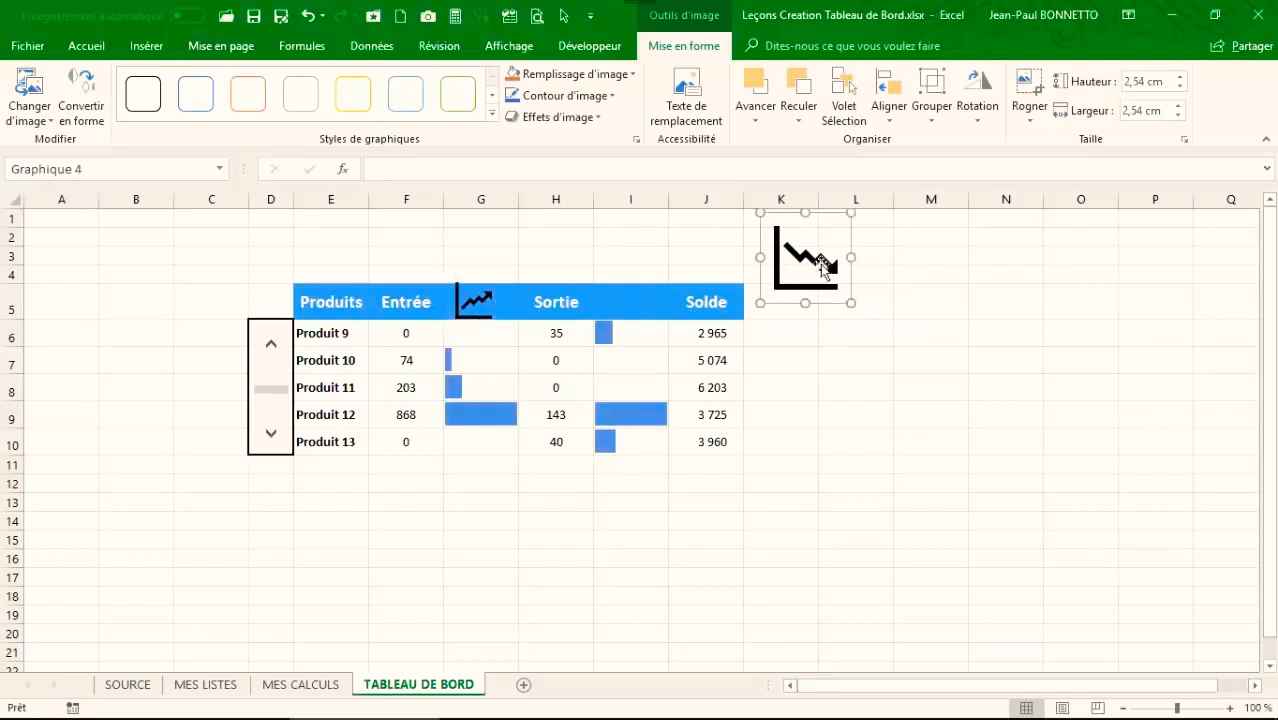
pyautogui.moveTo(848, 216); pyautogui.dragTo(818, 244)
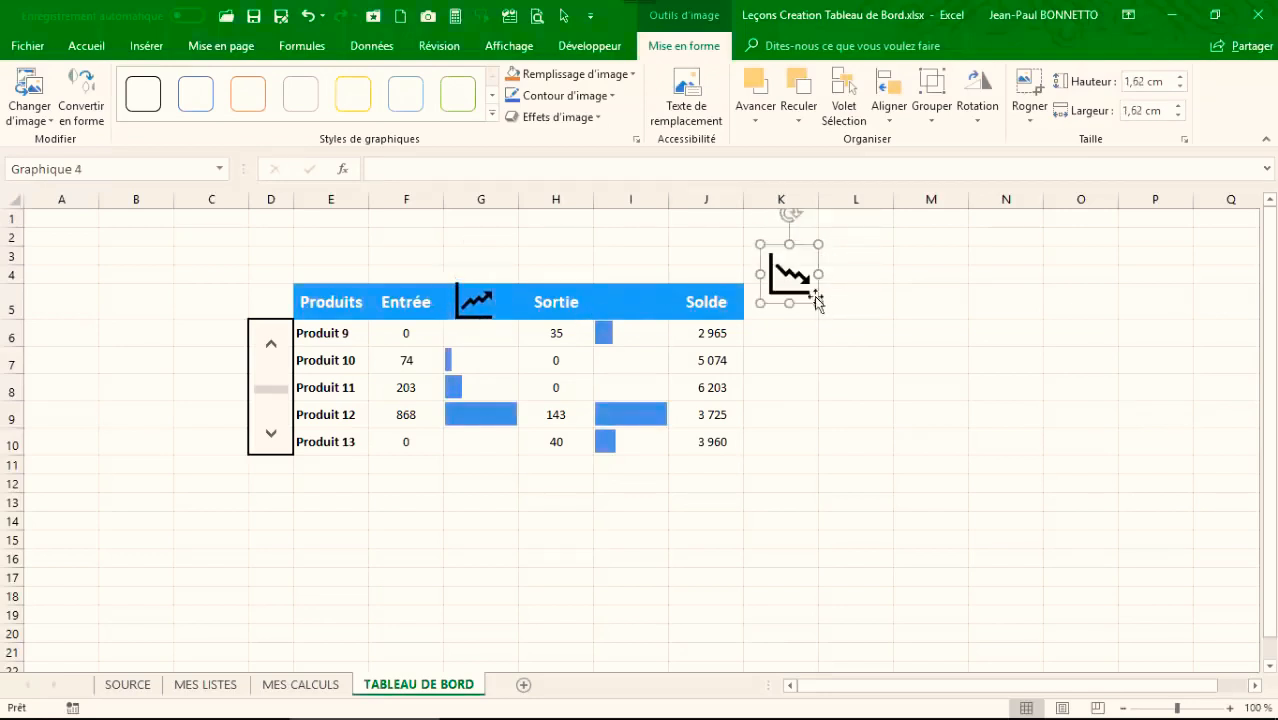
pyautogui.moveTo(801, 302); pyautogui.dragTo(651, 326)
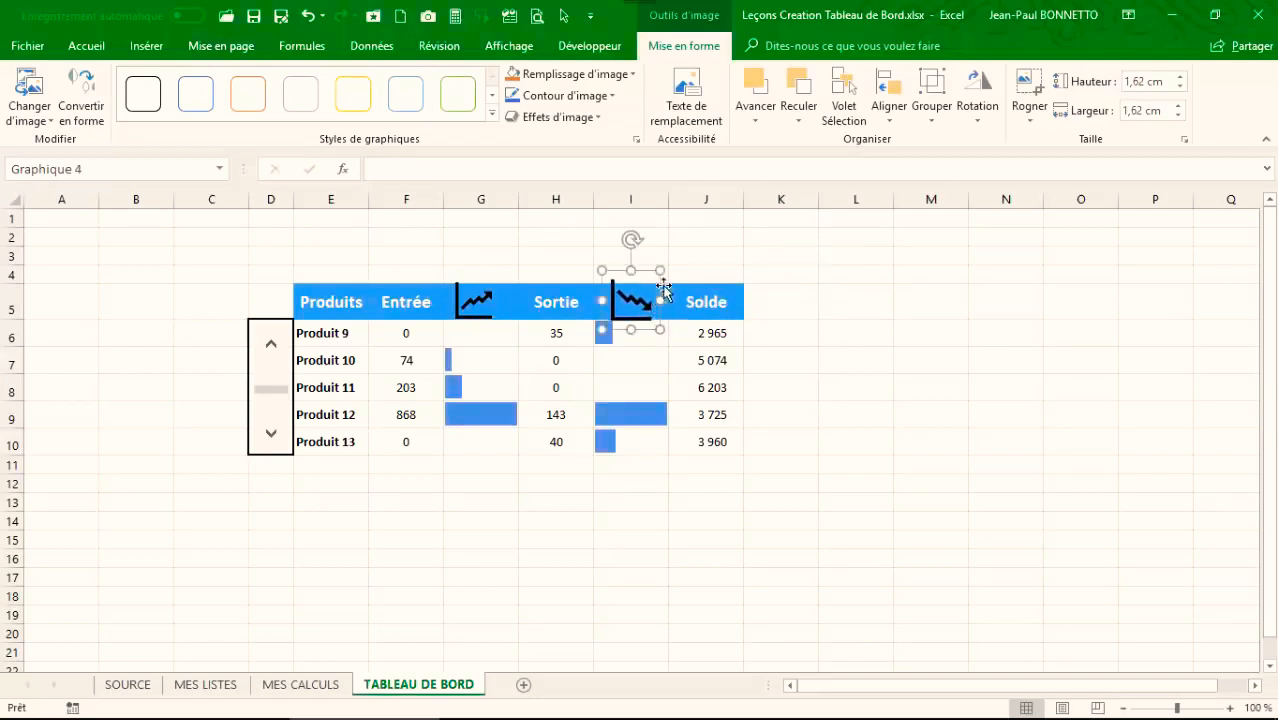
pyautogui.moveTo(662, 271); pyautogui.dragTo(657, 275)
pyautogui.moveTo(645, 326); pyautogui.dragTo(650, 333)
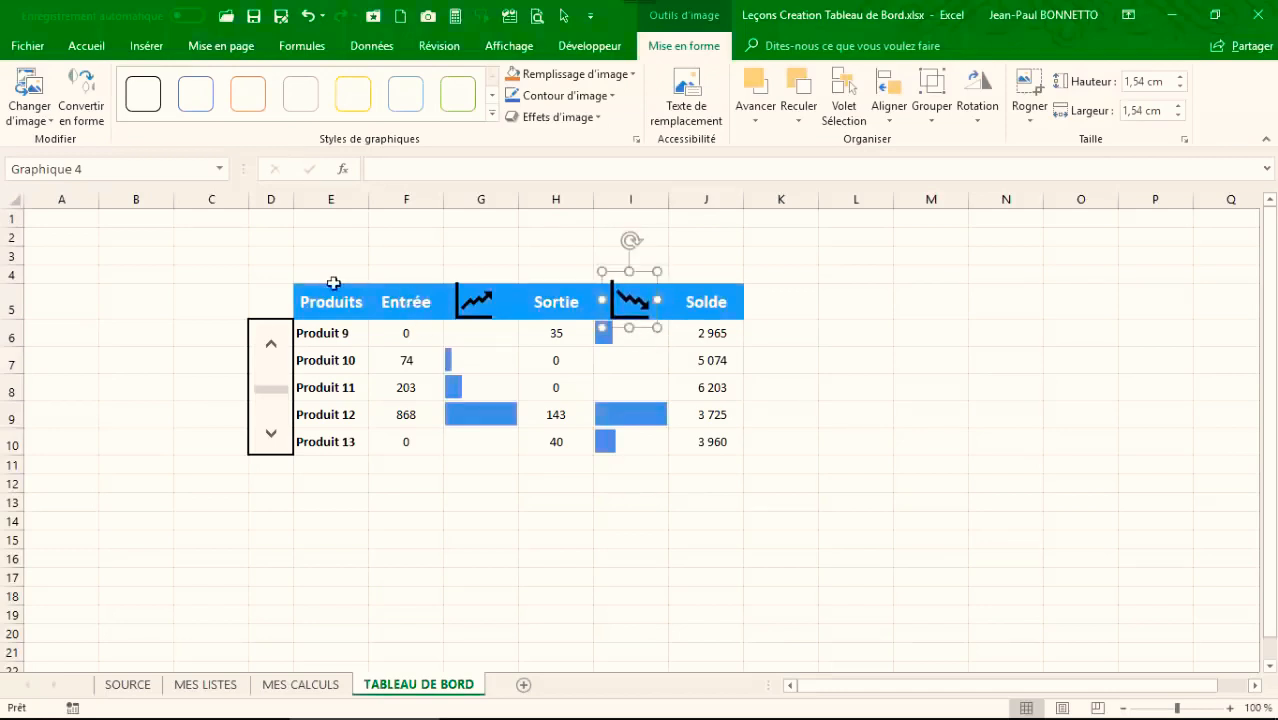
pyautogui.moveTo(14, 283); pyautogui.dragTo(14, 280)
pyautogui.click(847, 301)
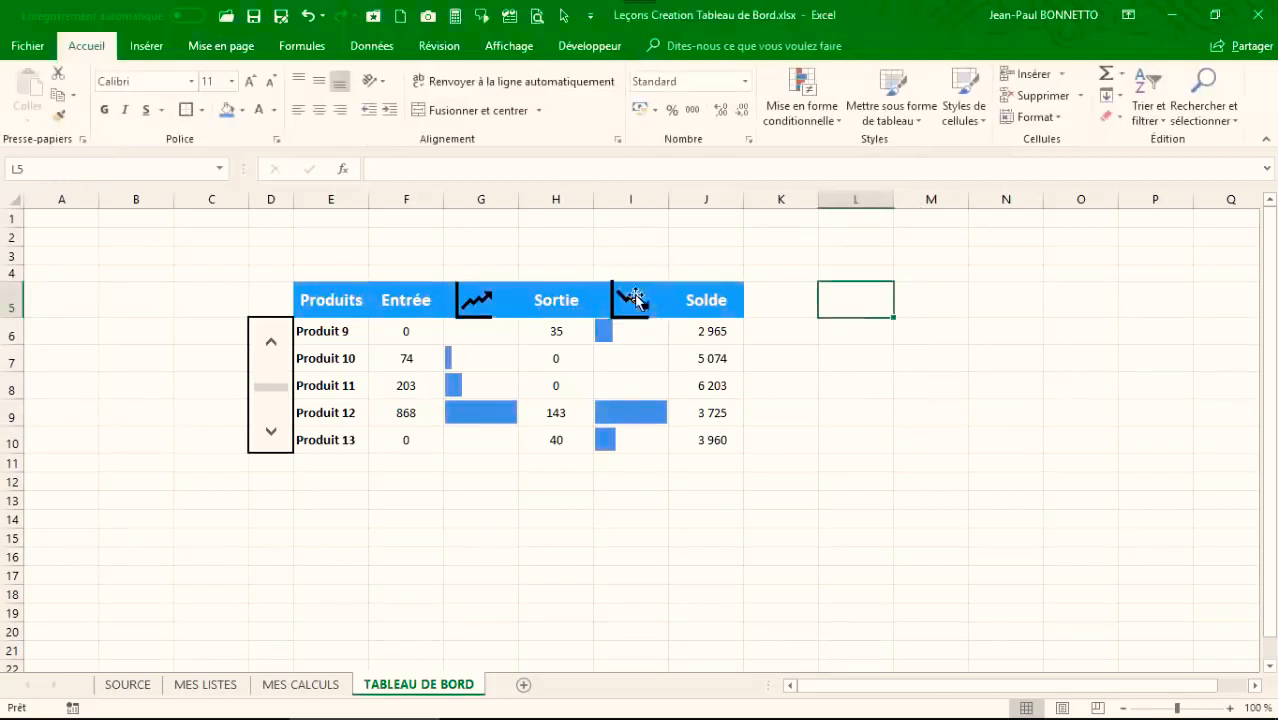
# Step: Compare the sizes of the two header icons and set the falling-chart icon to 1,4 cm high and wide
pyautogui.click(630, 300)
pyautogui.click(476, 300)
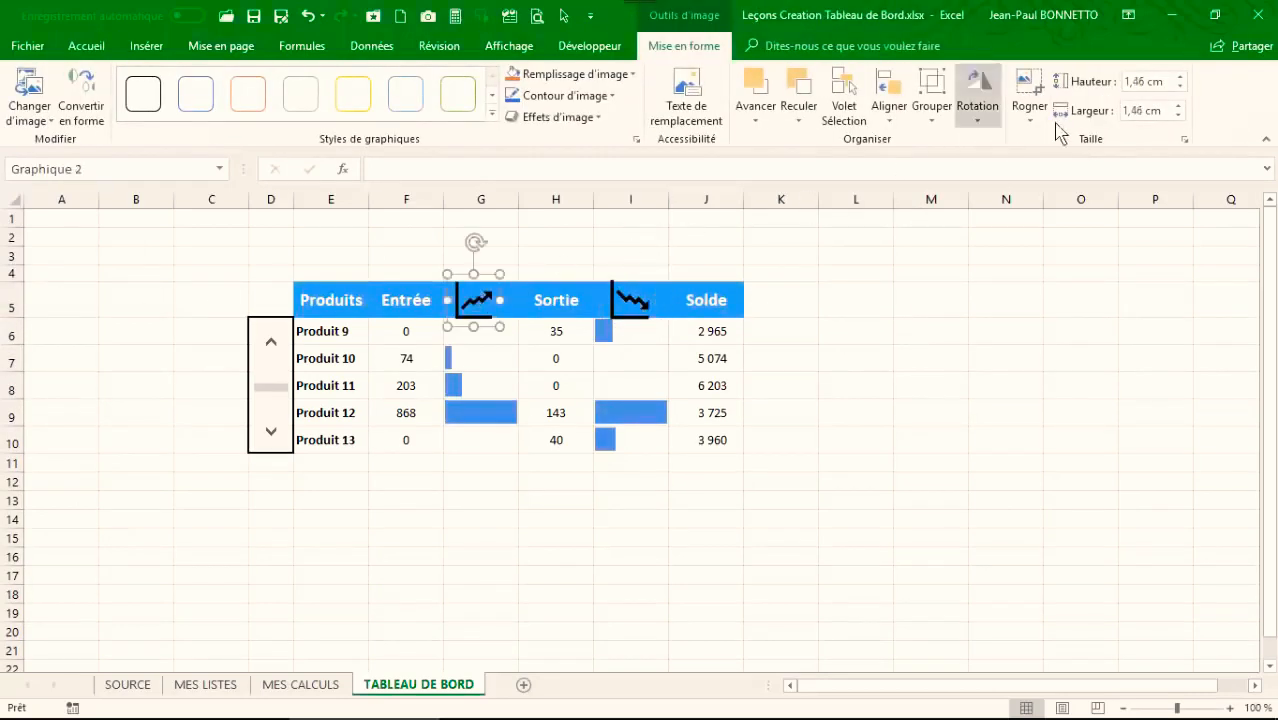
pyautogui.click(634, 296)
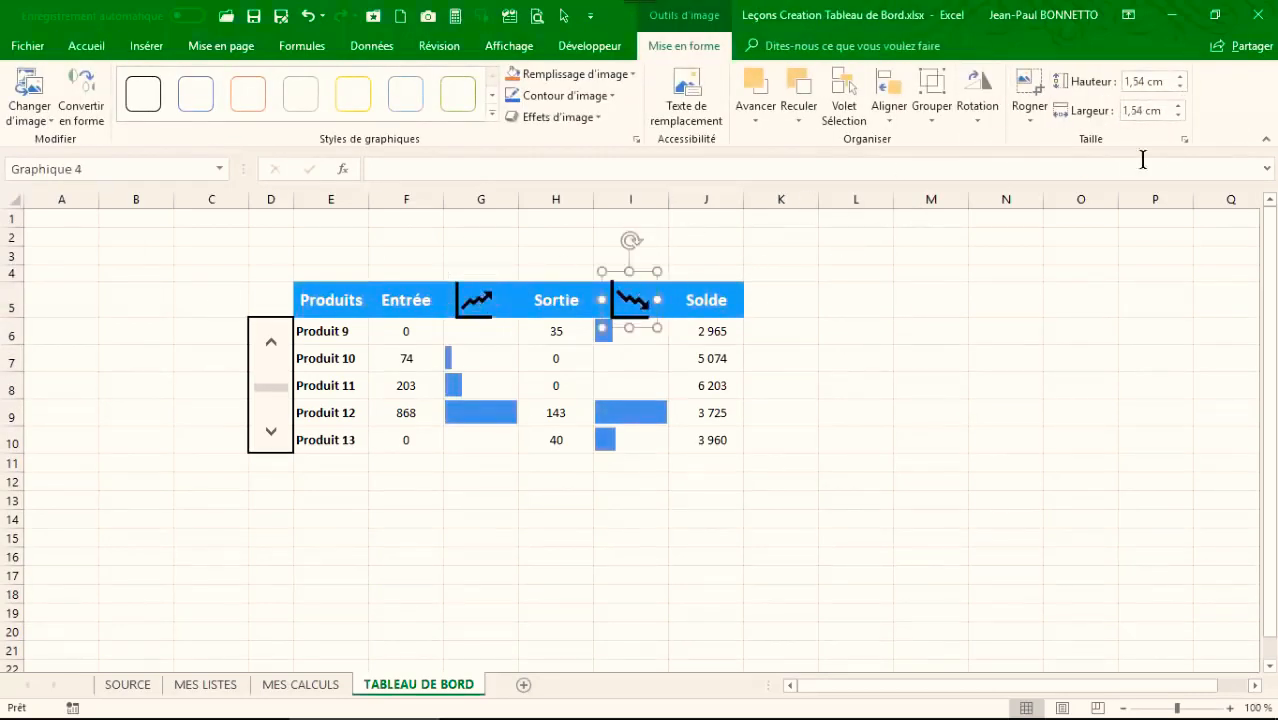
pyautogui.click(1178, 116)
pyautogui.click(1178, 116)
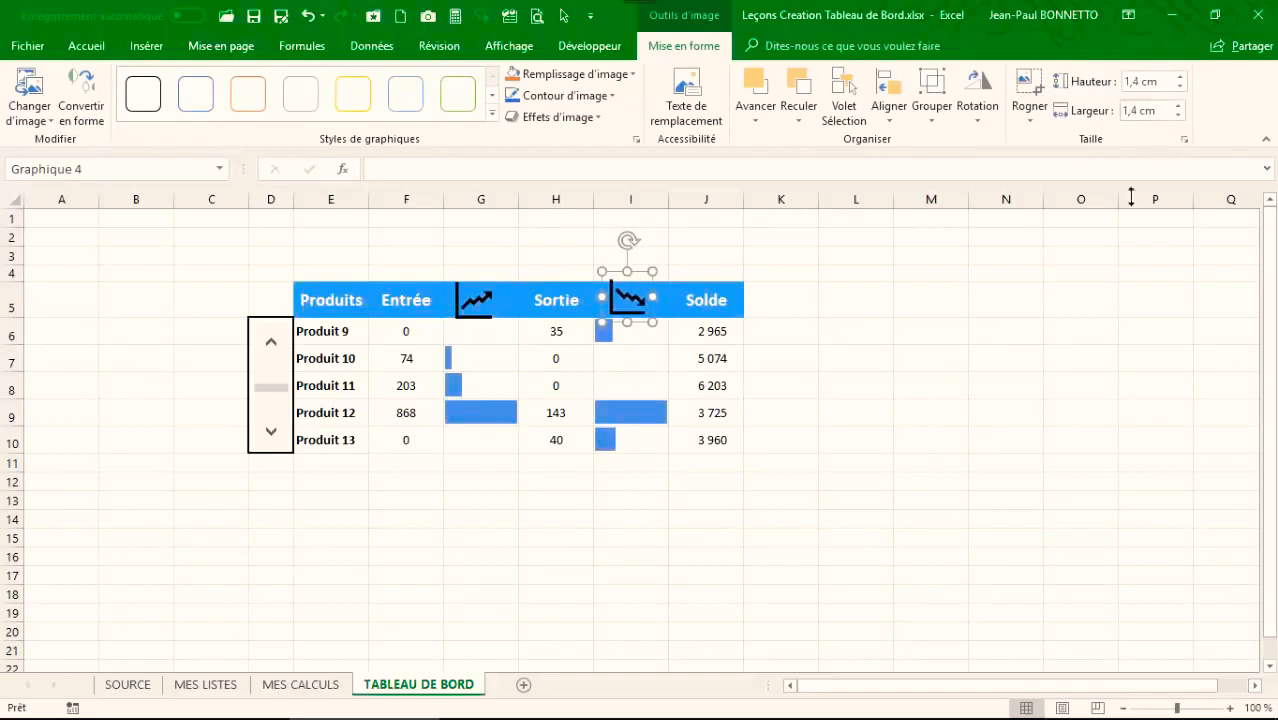
# Step: Set the rising-chart icon beside Entrée to 1,4 cm high and wide, matching the falling-chart icon
pyautogui.moveTo(640, 322); pyautogui.dragTo(642, 326)
pyautogui.click(478, 308)
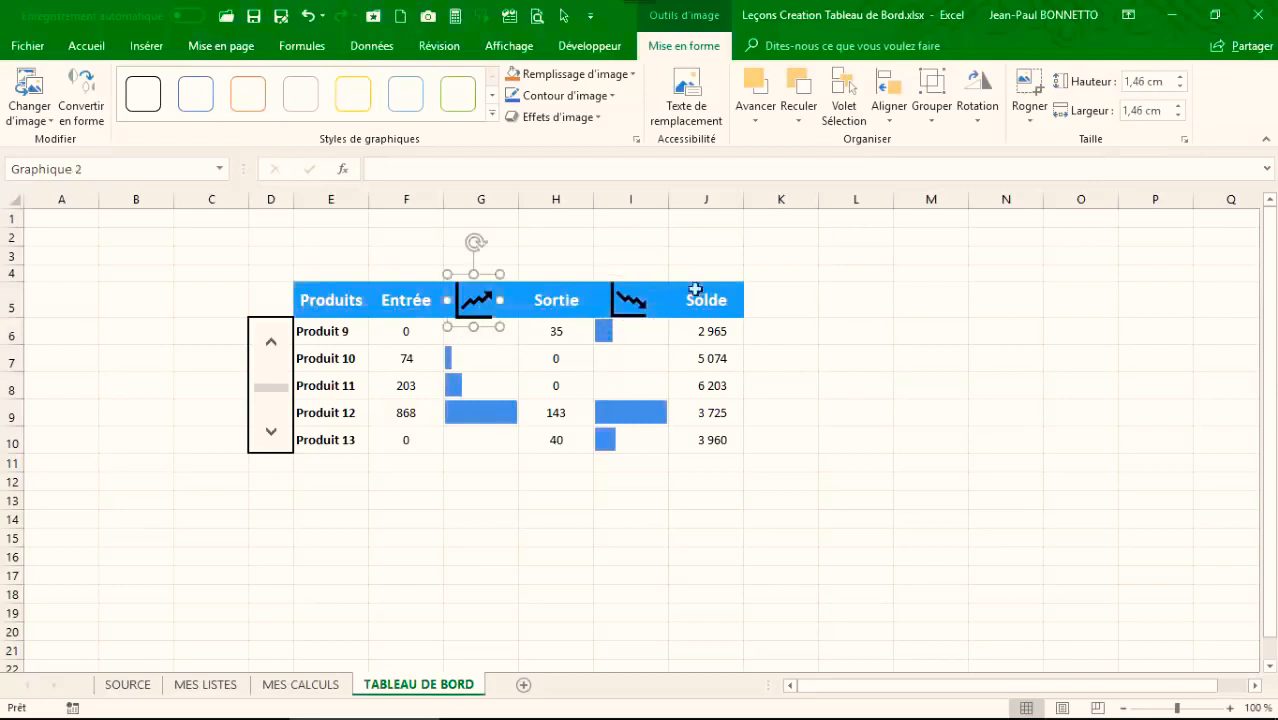
pyautogui.click(1178, 116)
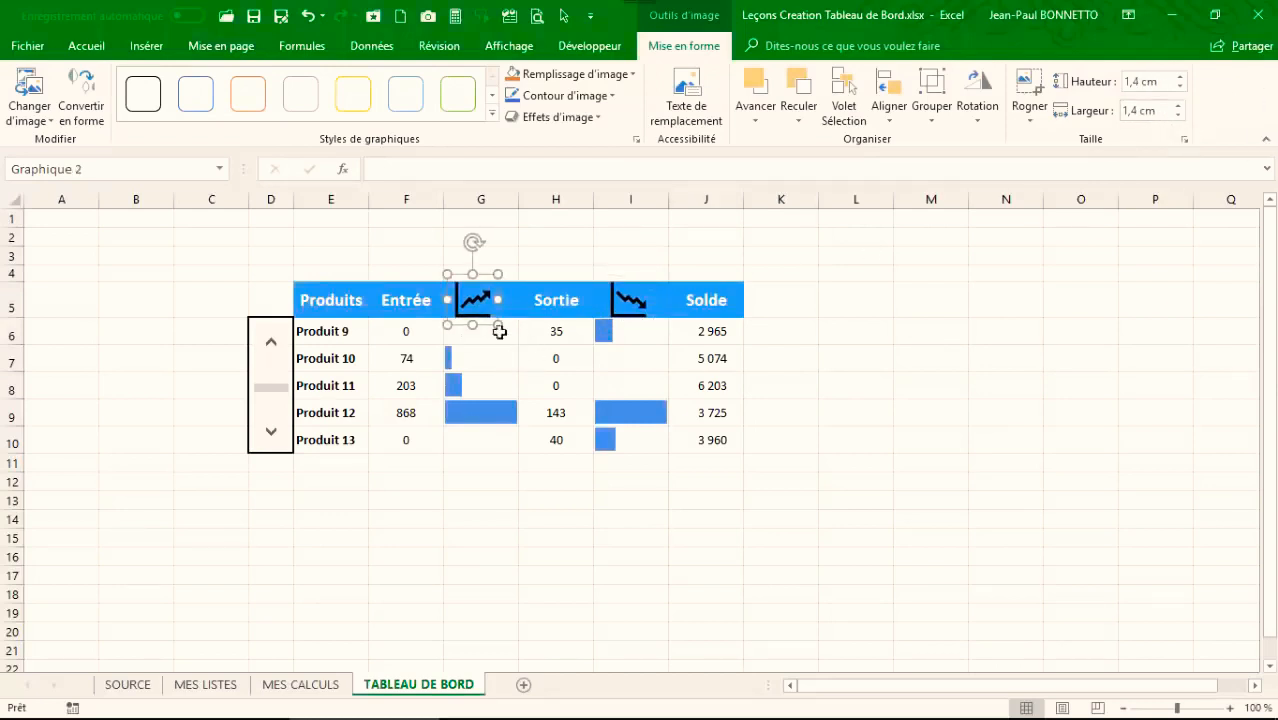
pyautogui.click(927, 333)
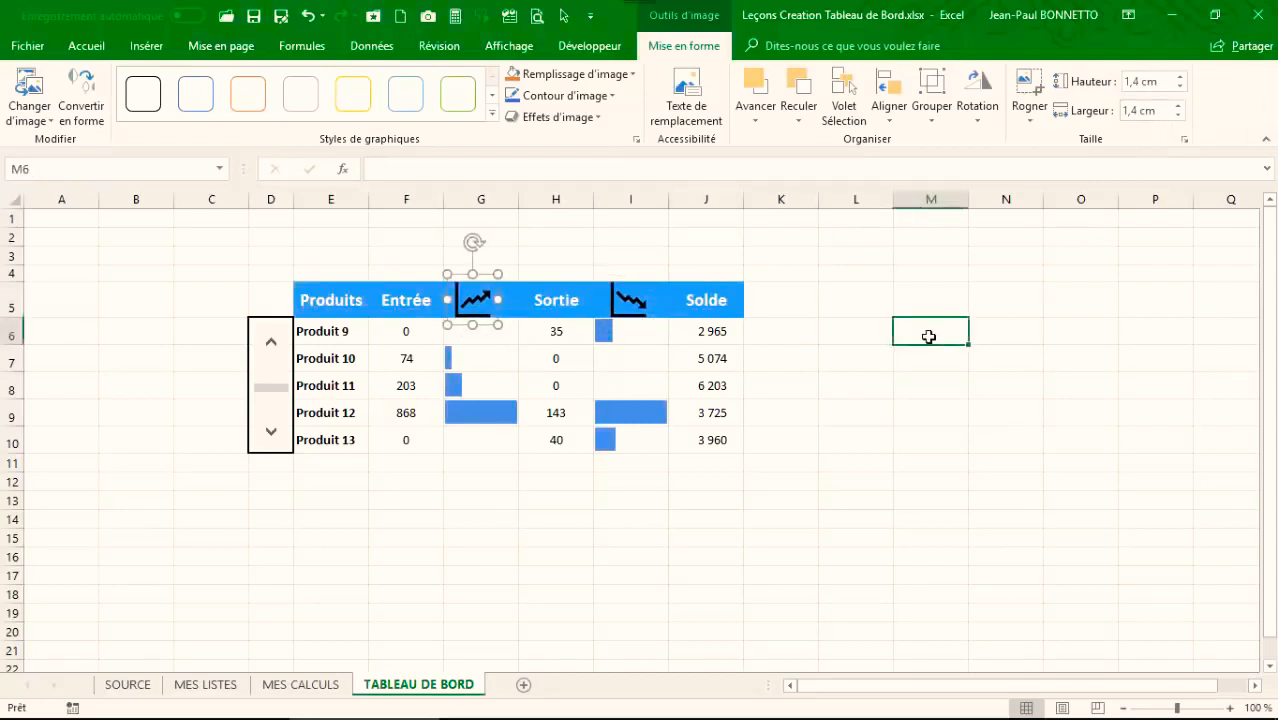
pyautogui.click(384, 223)
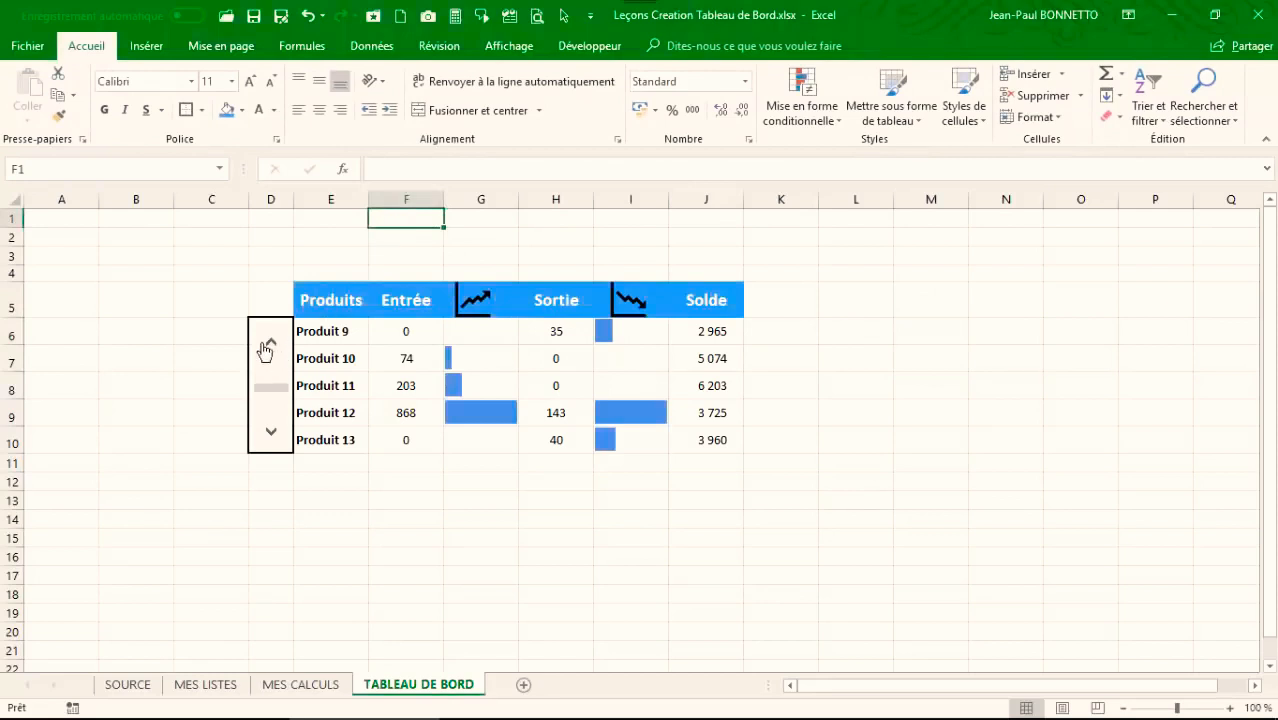
# Step: Hide the gridlines on the TABLEAU DE BORD sheet
pyautogui.click(515, 46)
pyautogui.click(230, 110)
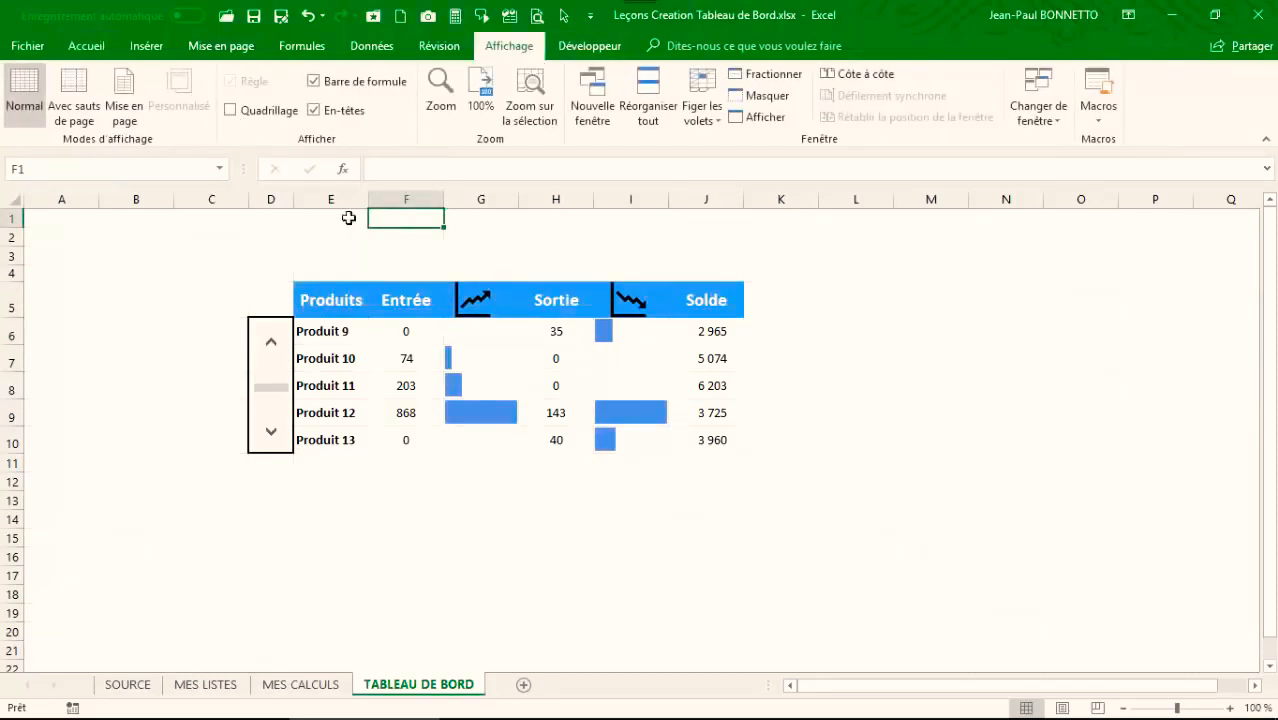
pyautogui.click(655, 238)
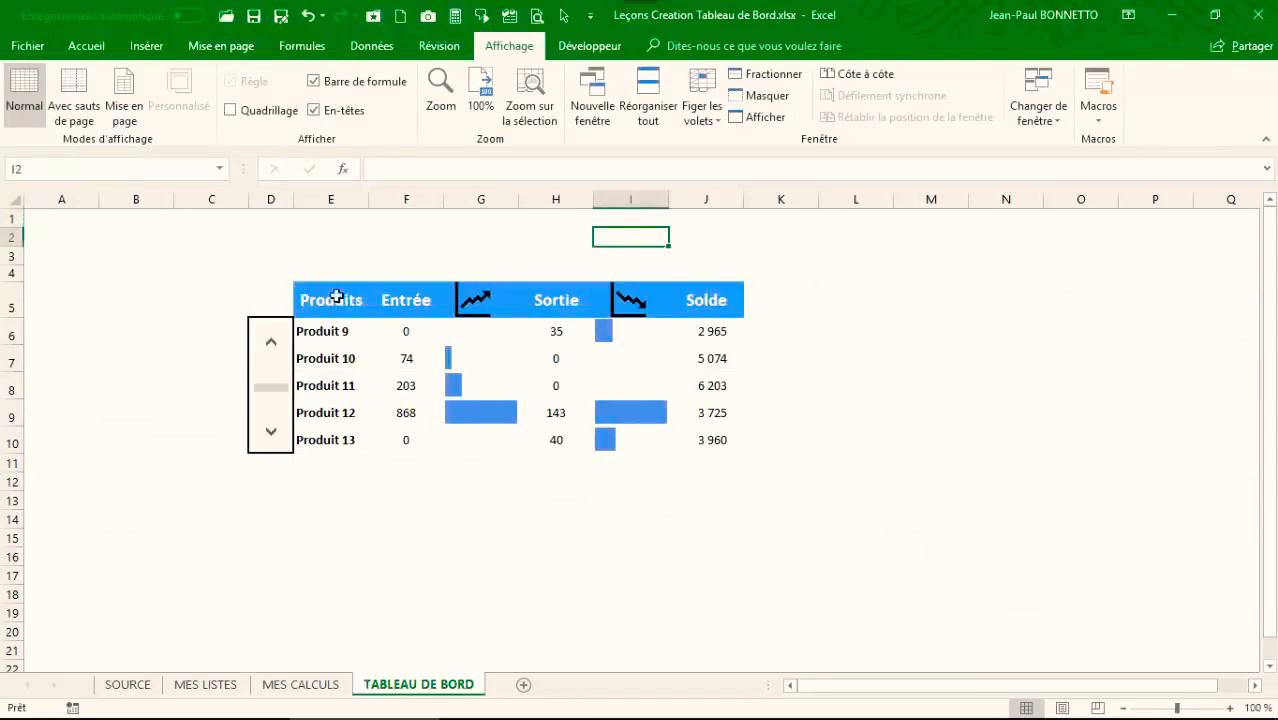
pyautogui.click(872, 292)
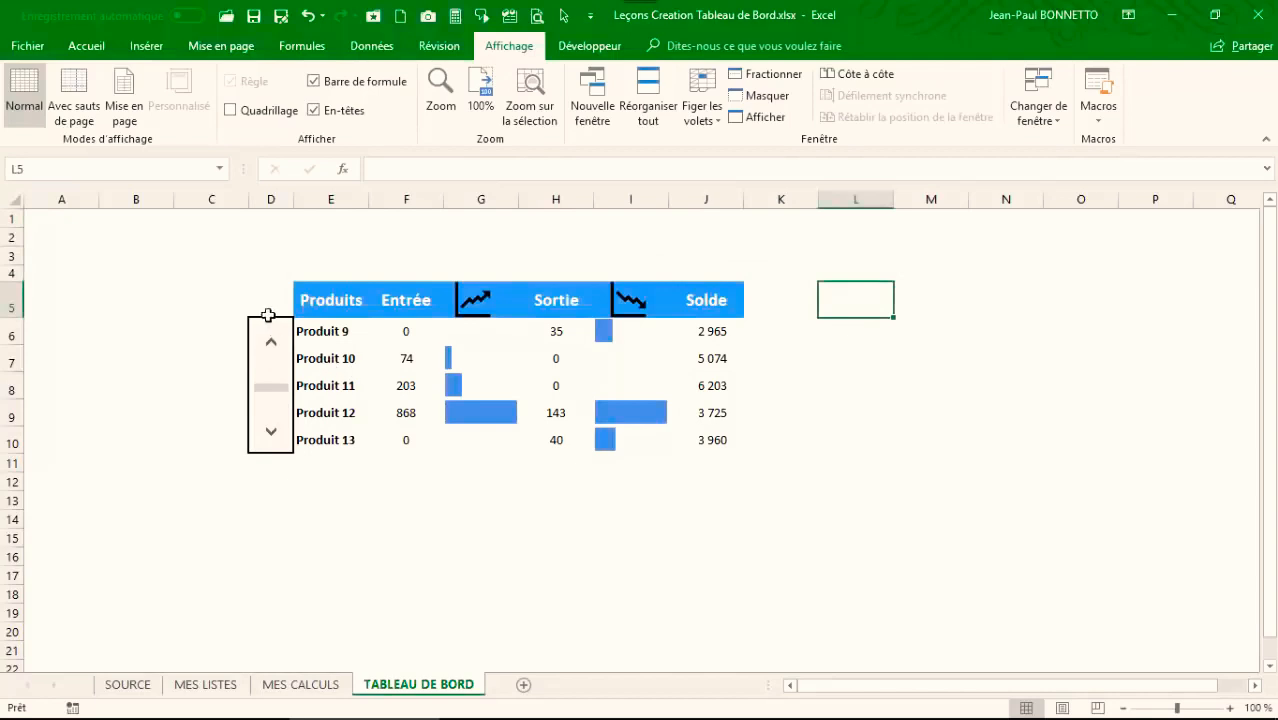
# Step: Scroll the product list down and up with its scroll bar to check the Entrée, Sortie and Solde values and data bars
pyautogui.click(268, 434)
pyautogui.click(268, 435)
pyautogui.click(268, 436)
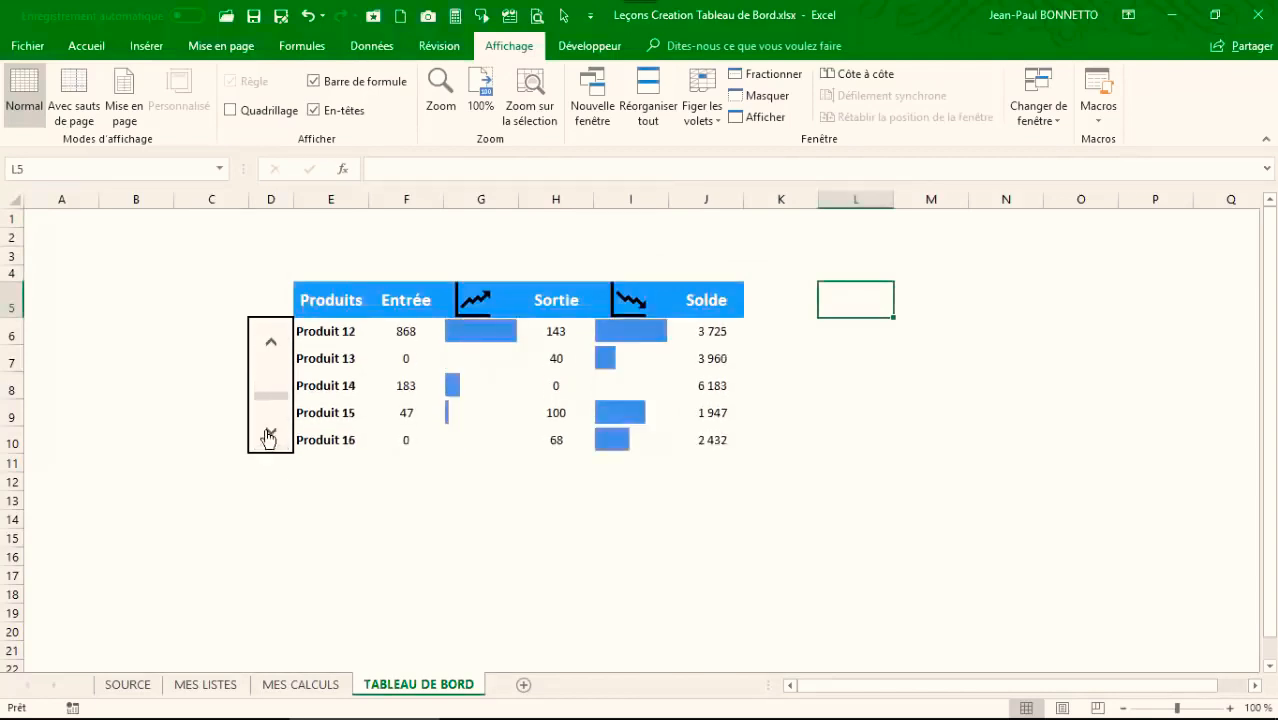
pyautogui.click(268, 436)
pyautogui.click(268, 436)
pyautogui.click(270, 341)
pyautogui.click(270, 341)
pyautogui.click(270, 341)
pyautogui.click(271, 342)
pyautogui.click(271, 342)
pyautogui.click(271, 342)
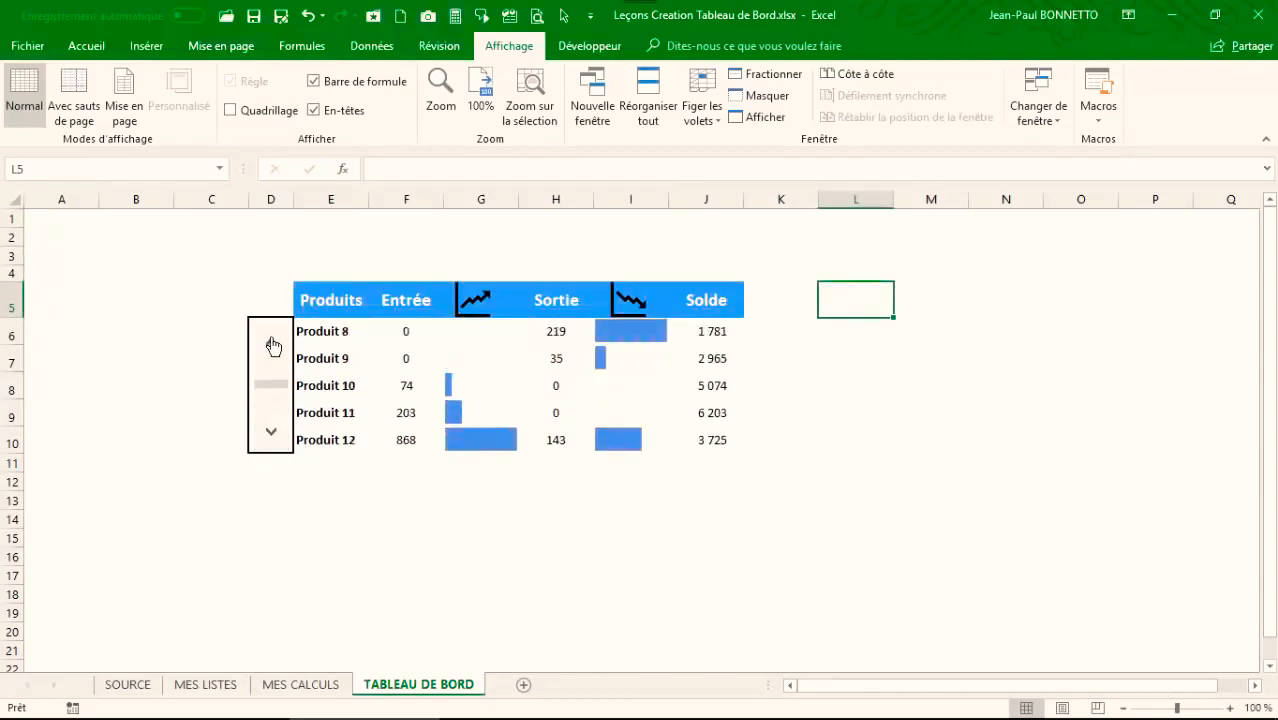
pyautogui.click(272, 342)
pyautogui.click(272, 342)
pyautogui.click(272, 342)
pyautogui.click(272, 342)
pyautogui.click(272, 342)
pyautogui.click(272, 342)
pyautogui.click(272, 342)
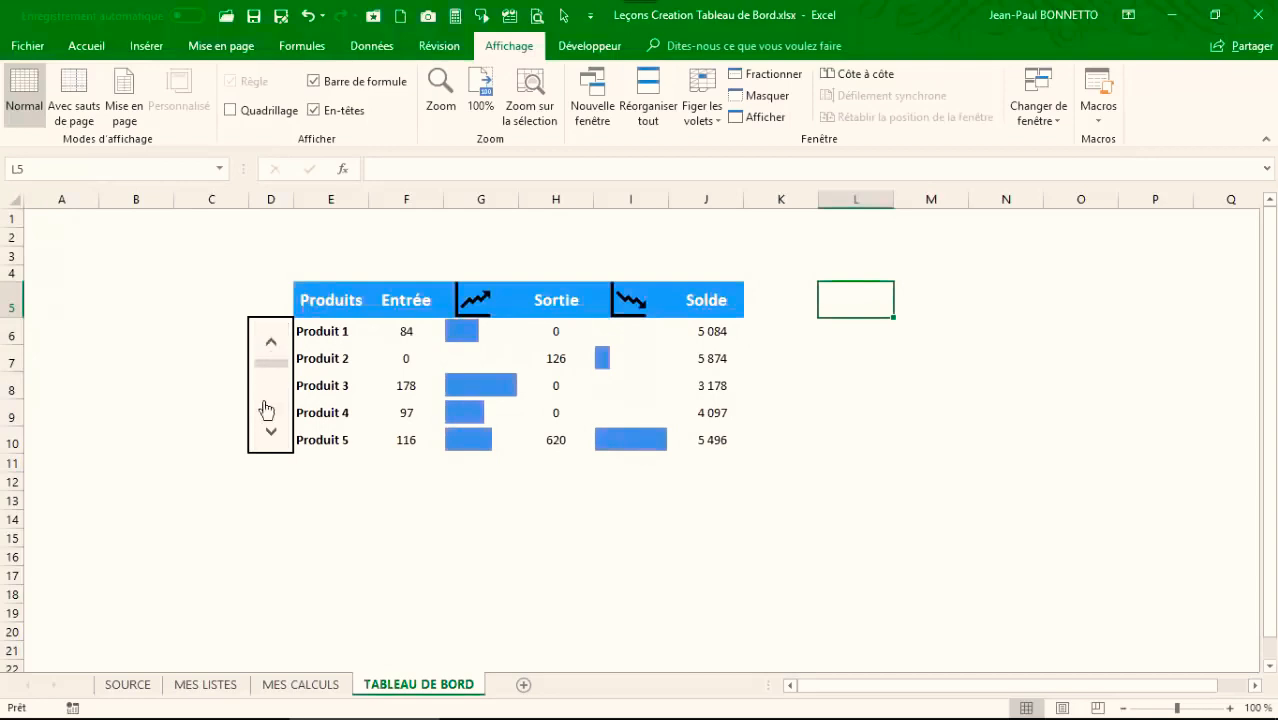
pyautogui.click(268, 436)
pyautogui.click(269, 437)
pyautogui.click(269, 437)
pyautogui.click(270, 437)
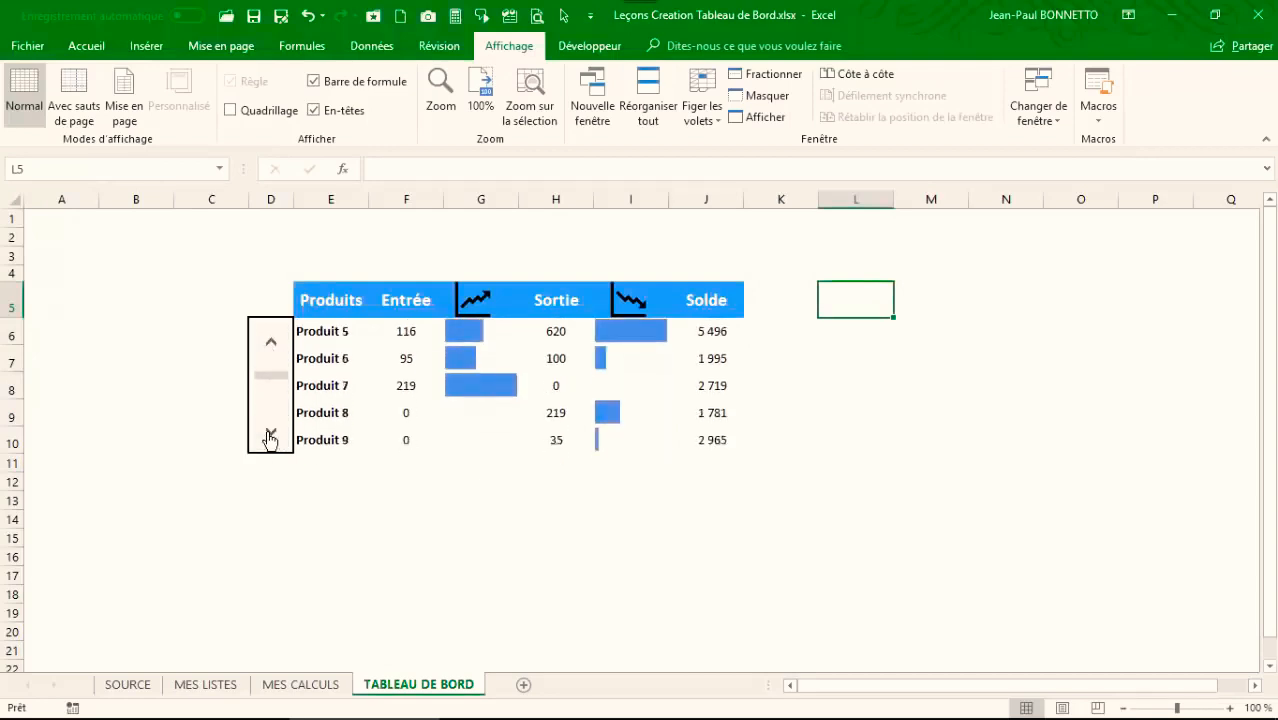
pyautogui.doubleClick(270, 437)
pyautogui.click(270, 437)
pyautogui.doubleClick(270, 436)
pyautogui.doubleClick(270, 436)
pyautogui.click(270, 436)
pyautogui.doubleClick(270, 436)
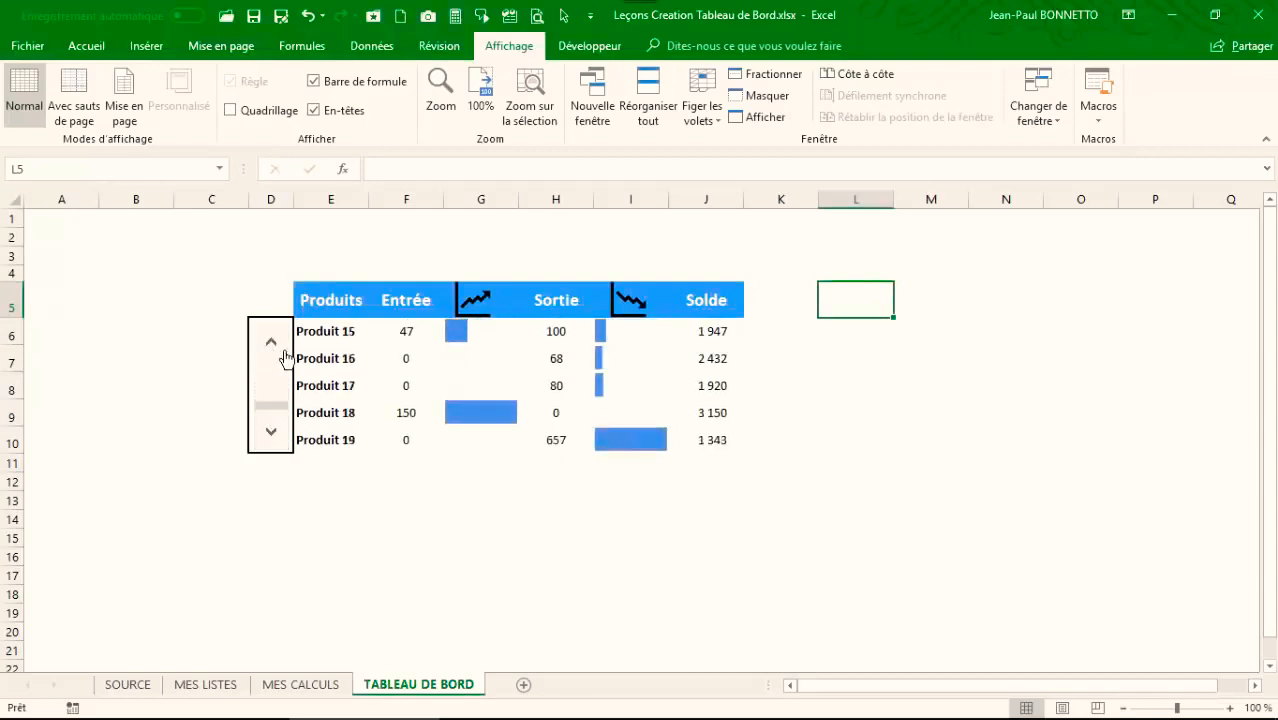
pyautogui.click(271, 342)
pyautogui.doubleClick(271, 342)
pyautogui.doubleClick(271, 342)
pyautogui.doubleClick(271, 342)
pyautogui.click(271, 342)
# Step: Make the Solde values in J6:J10 bold and increase their font size by one step
pyautogui.moveTo(705, 334); pyautogui.dragTo(709, 440)
pyautogui.click(86, 46)
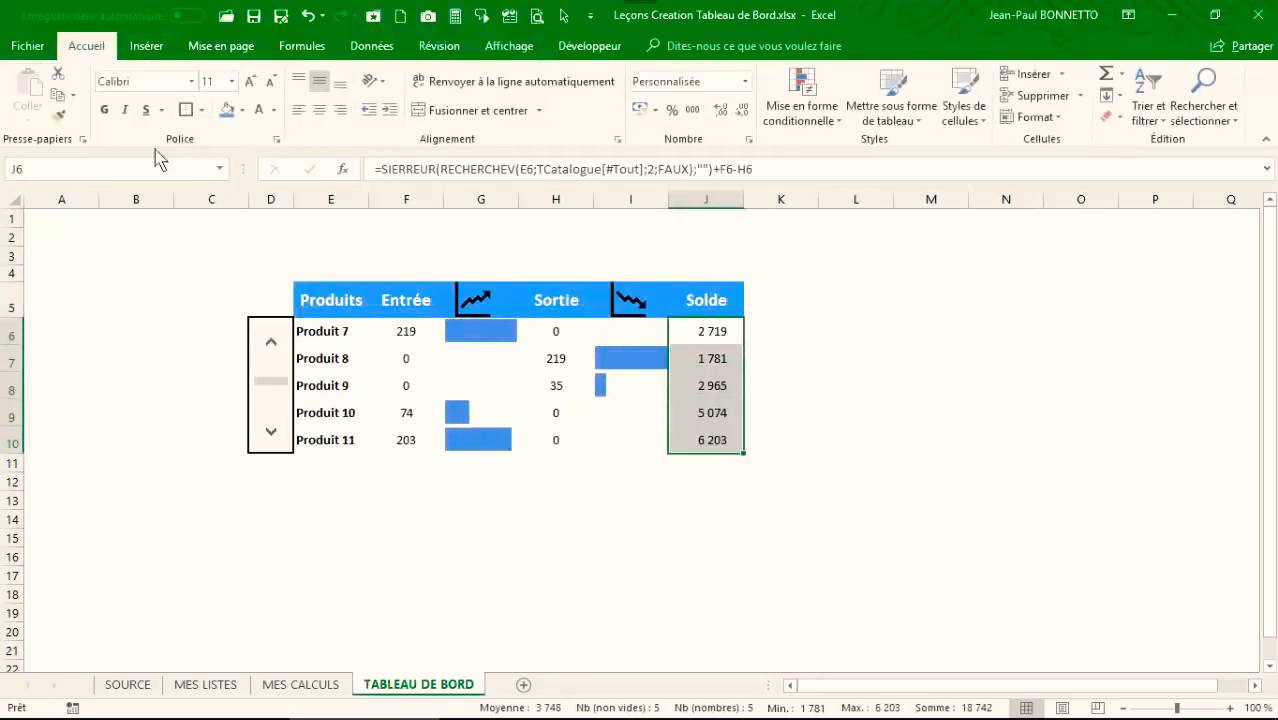
pyautogui.click(104, 110)
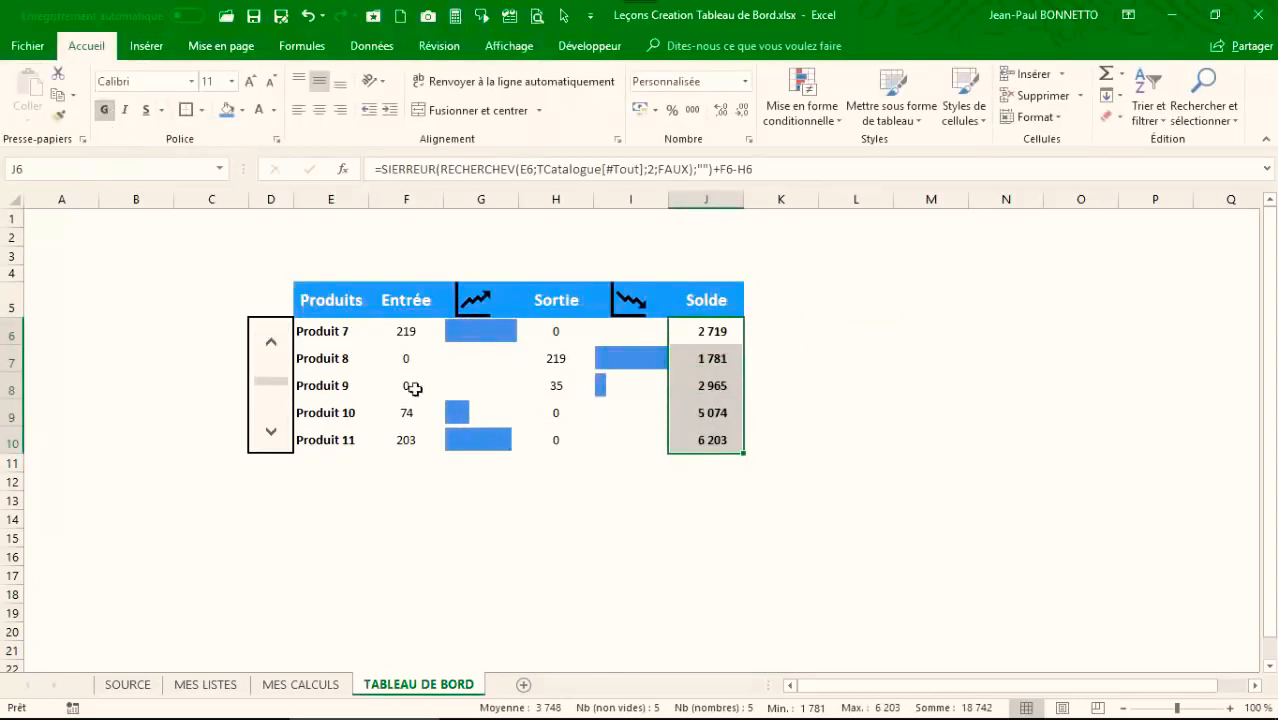
pyautogui.click(250, 81)
pyautogui.moveTo(955, 436); pyautogui.dragTo(954, 414)
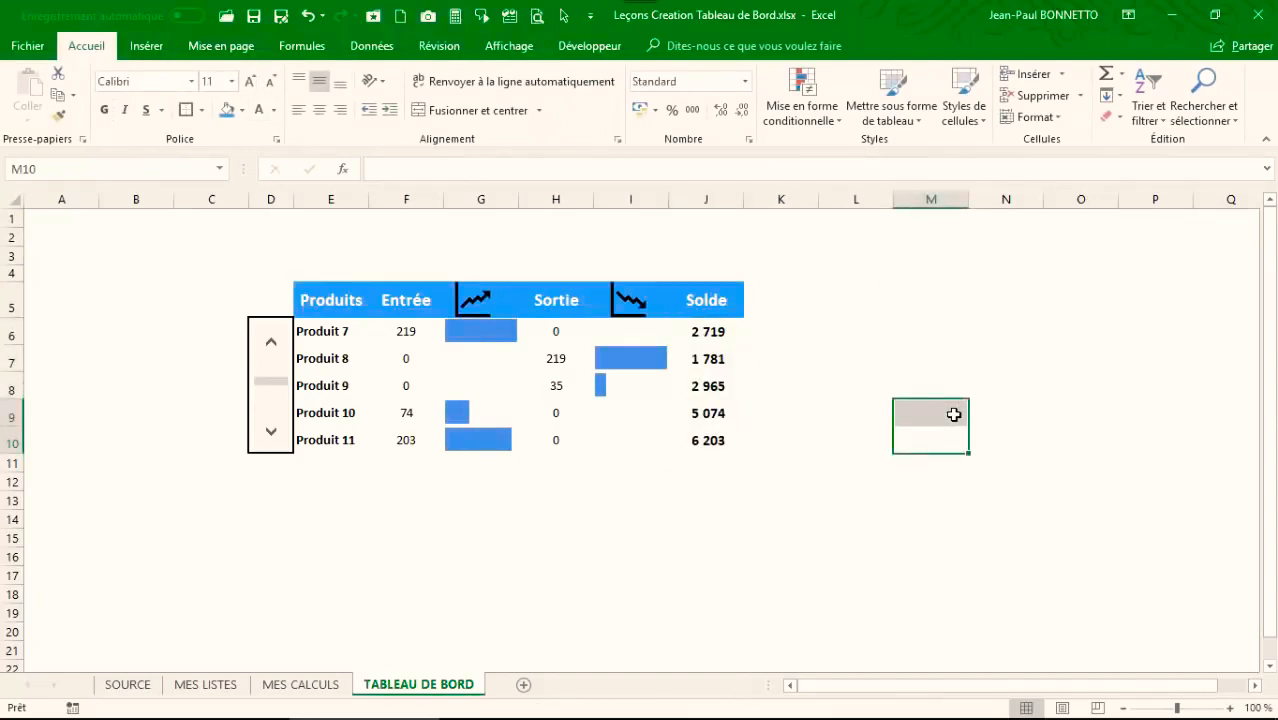
# Step: Review the product catalogue and category and region lists on MES LISTES, and return to TABLEAU DE BORD
pyautogui.click(190, 270)
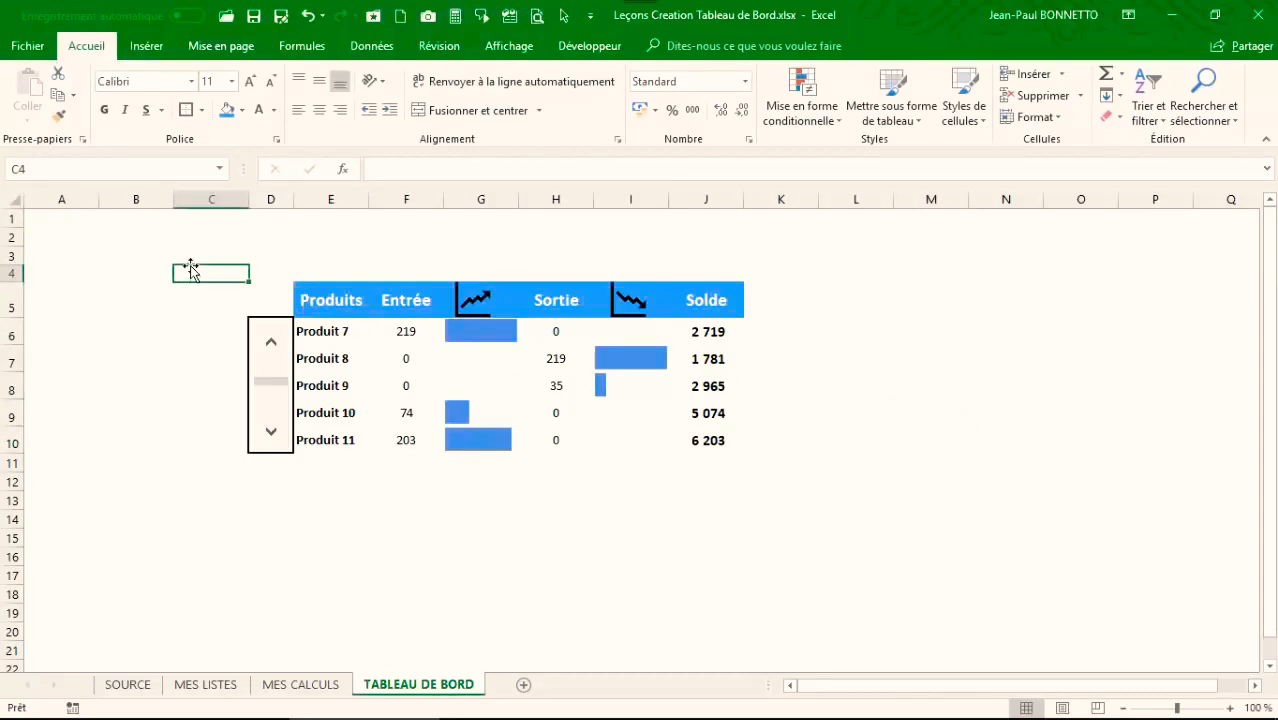
pyautogui.click(237, 255)
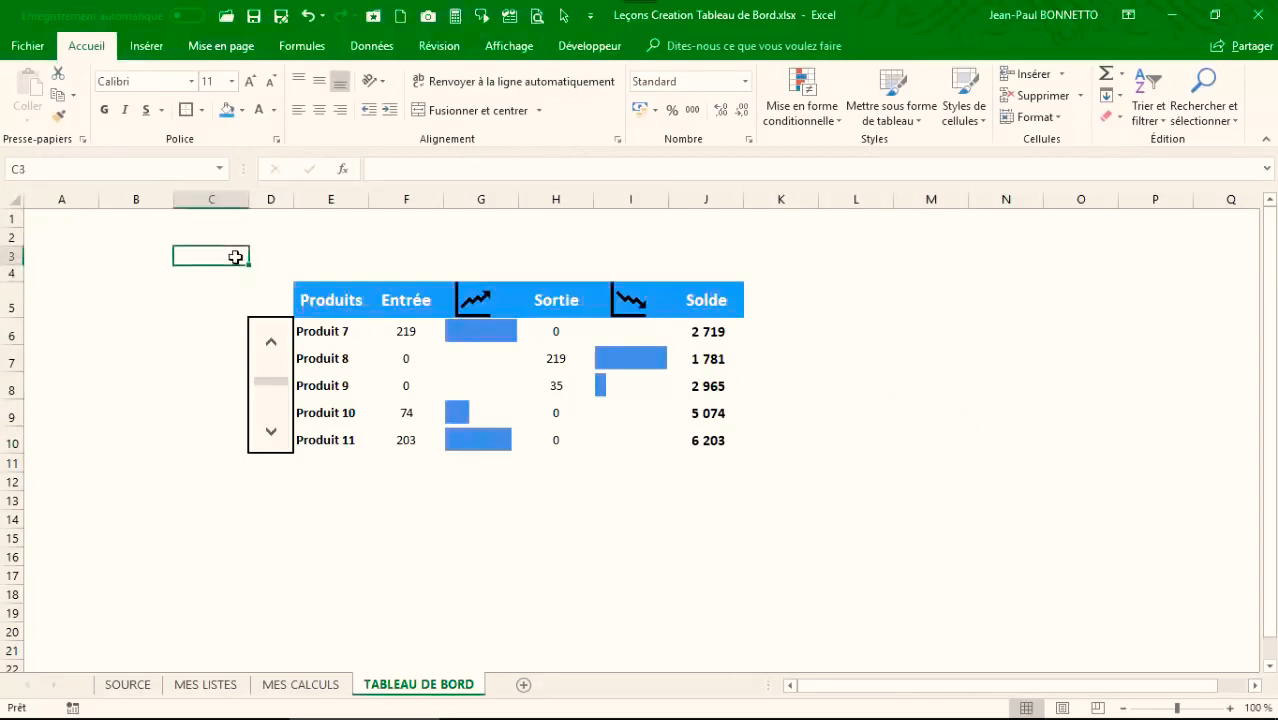
pyautogui.click(282, 686)
pyautogui.click(206, 686)
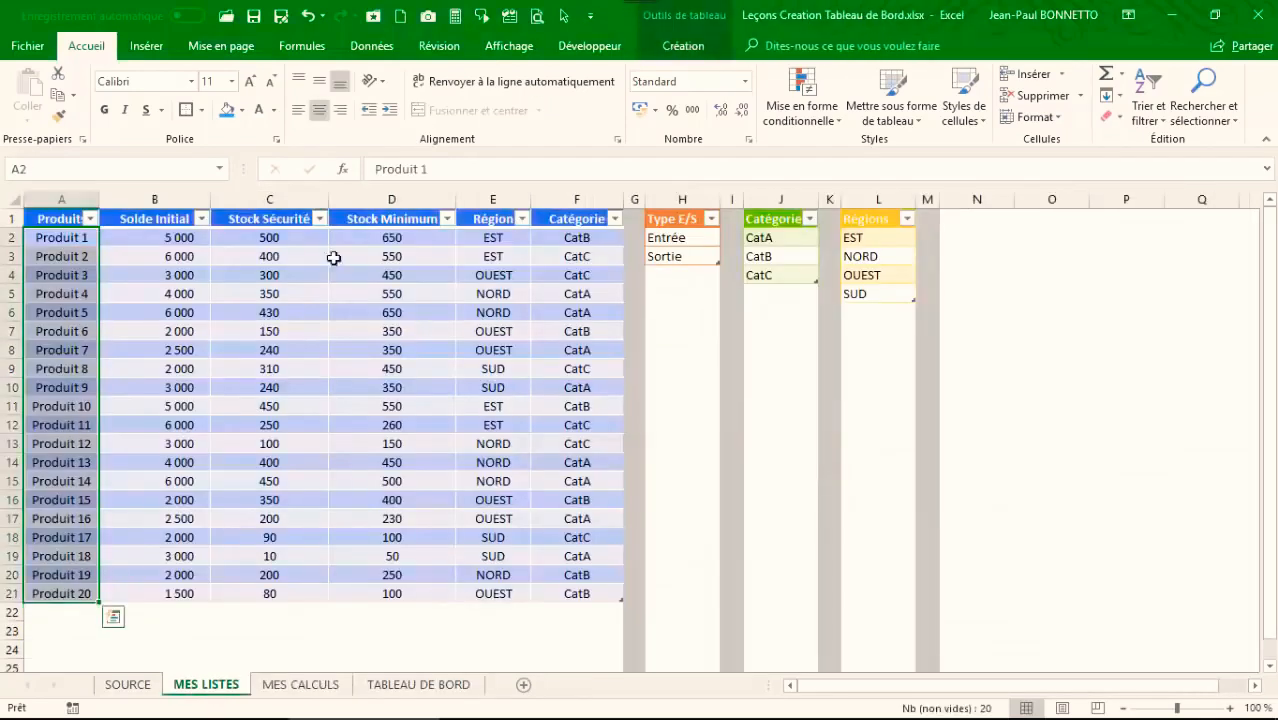
pyautogui.click(385, 685)
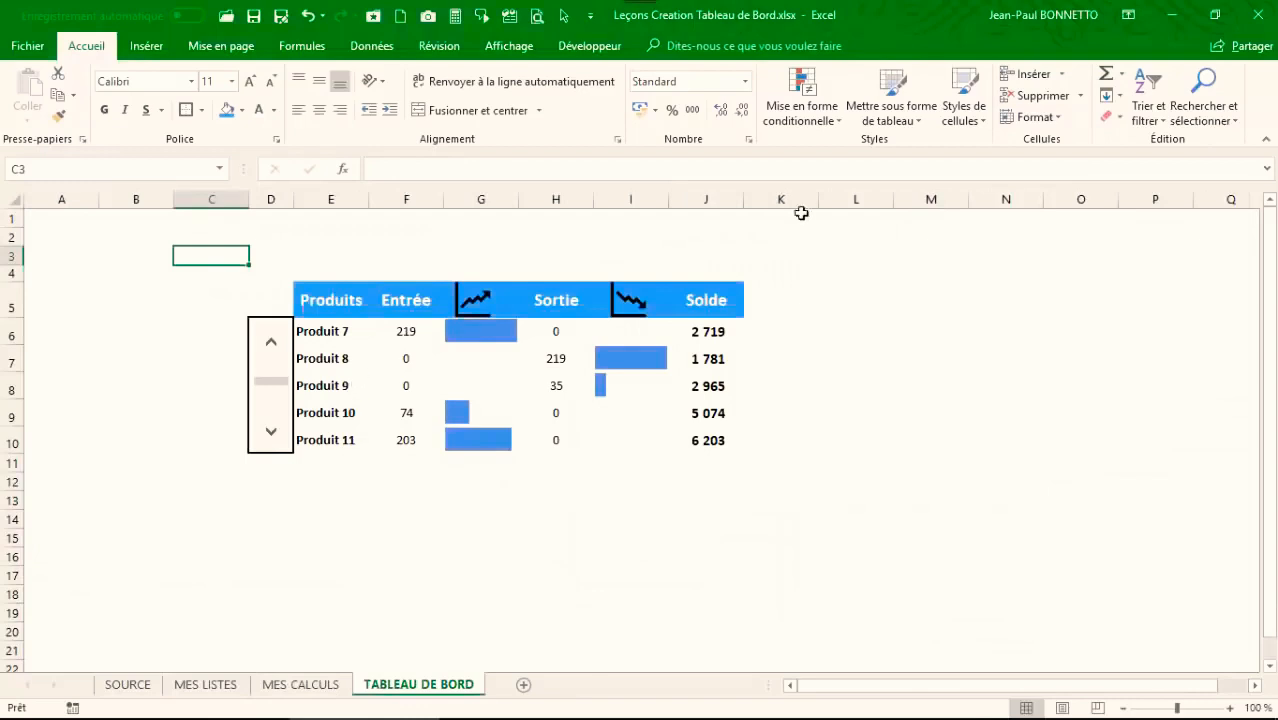
pyautogui.click(864, 256)
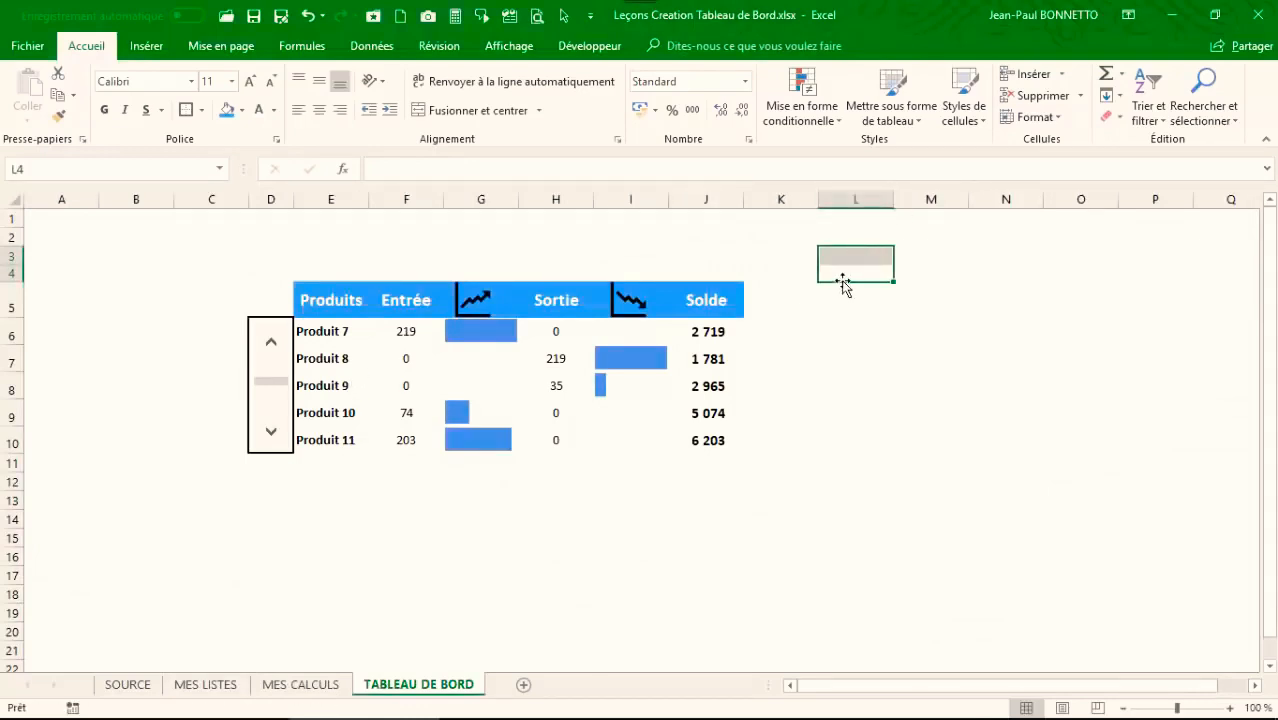
pyautogui.click(460, 236)
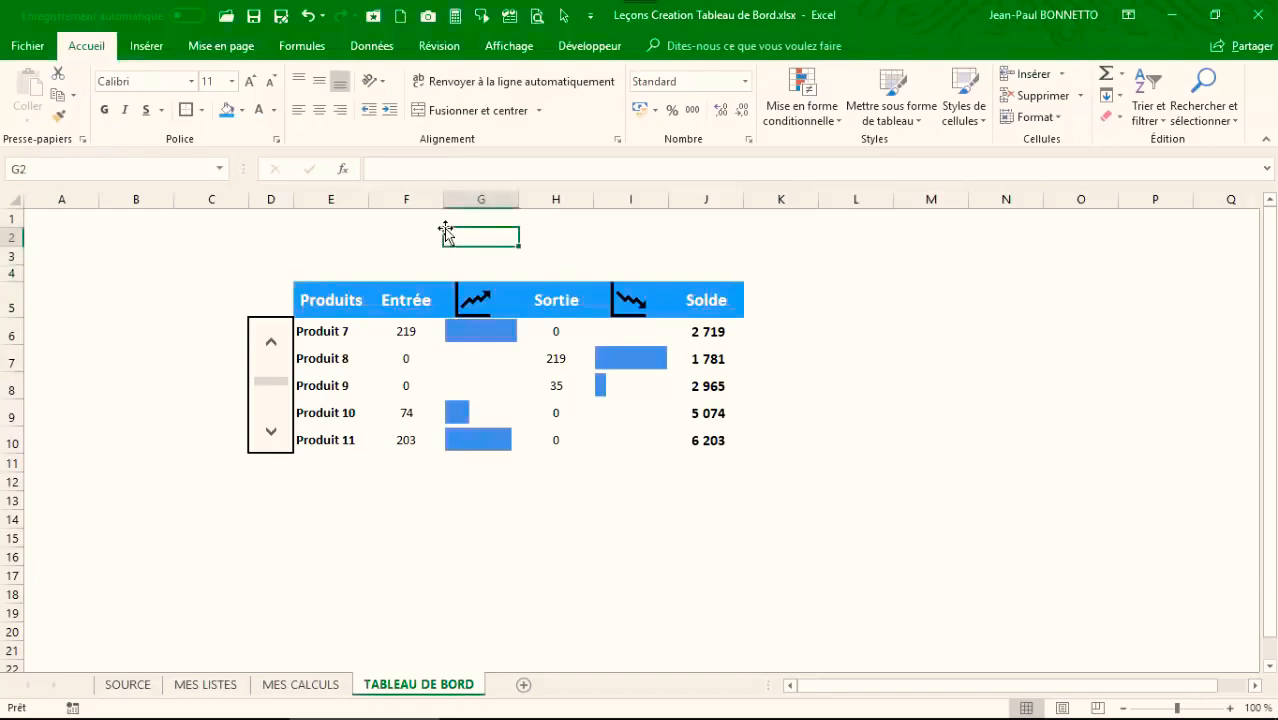